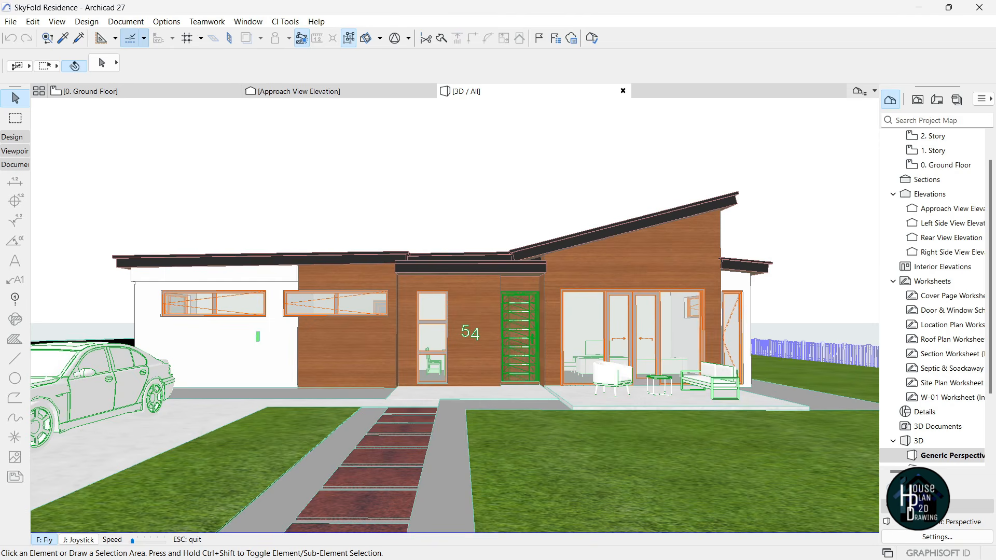
- Fly backward and forward in front of the house, then exit Fly mode
key(Down)
key(Up)
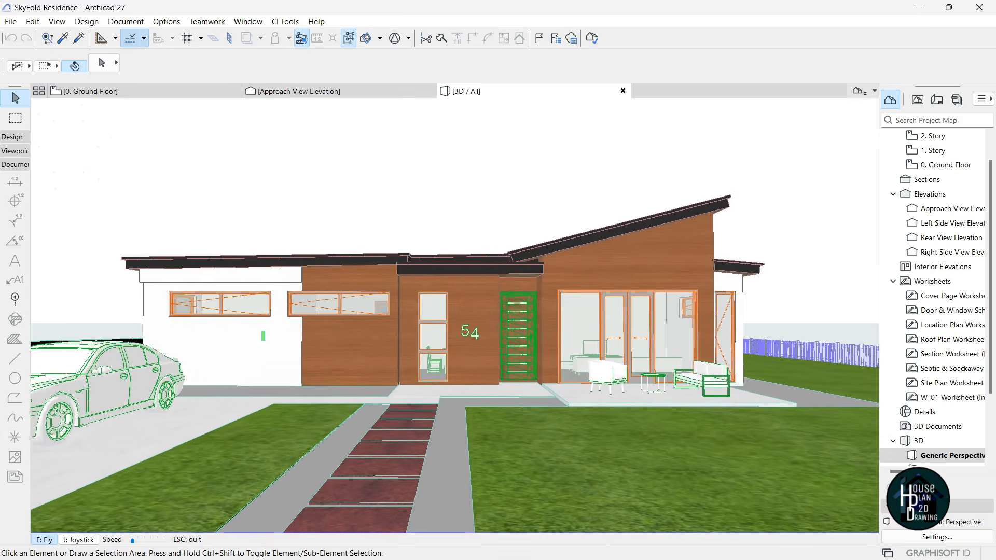
key(Escape)
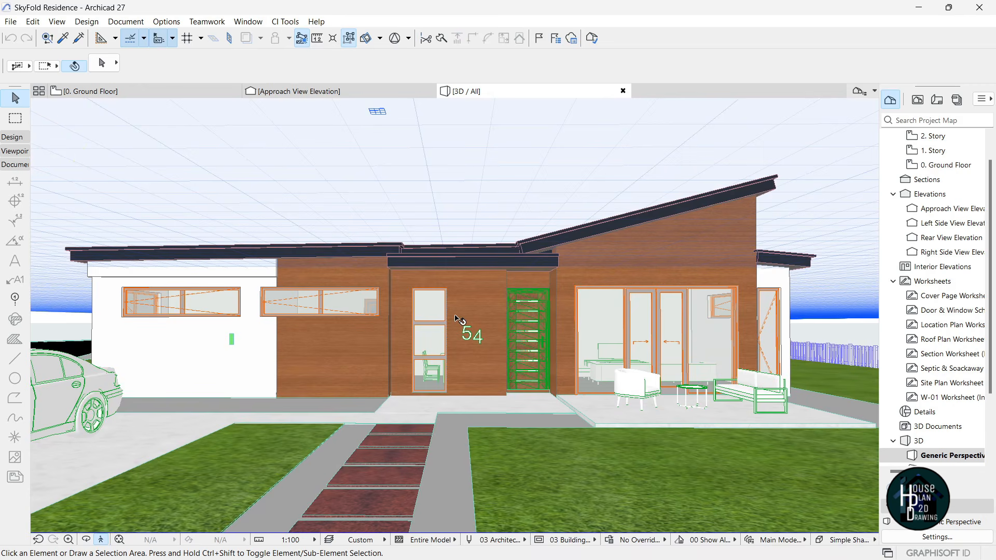
mouse_move(552, 559)
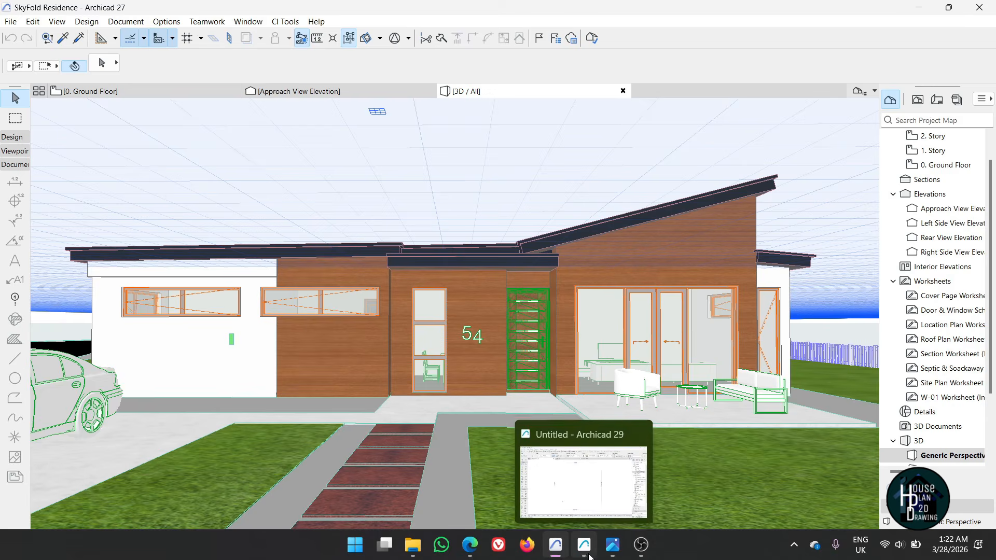
click(586, 554)
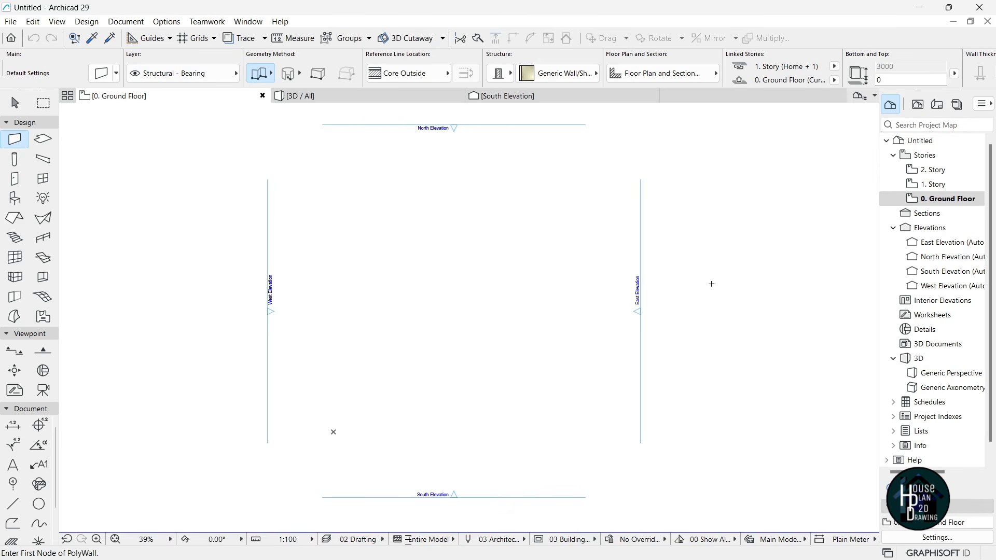
click(166, 21)
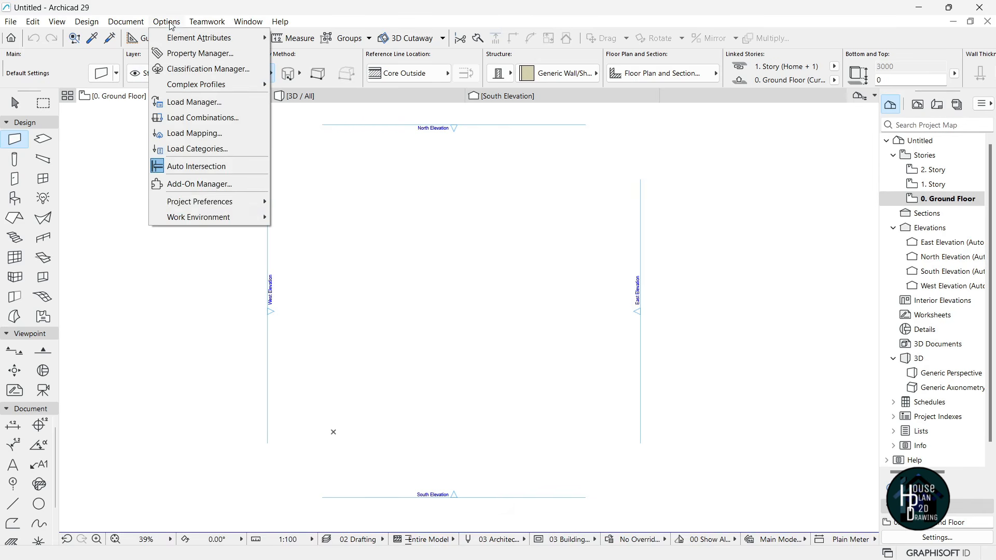
mouse_move(210, 202)
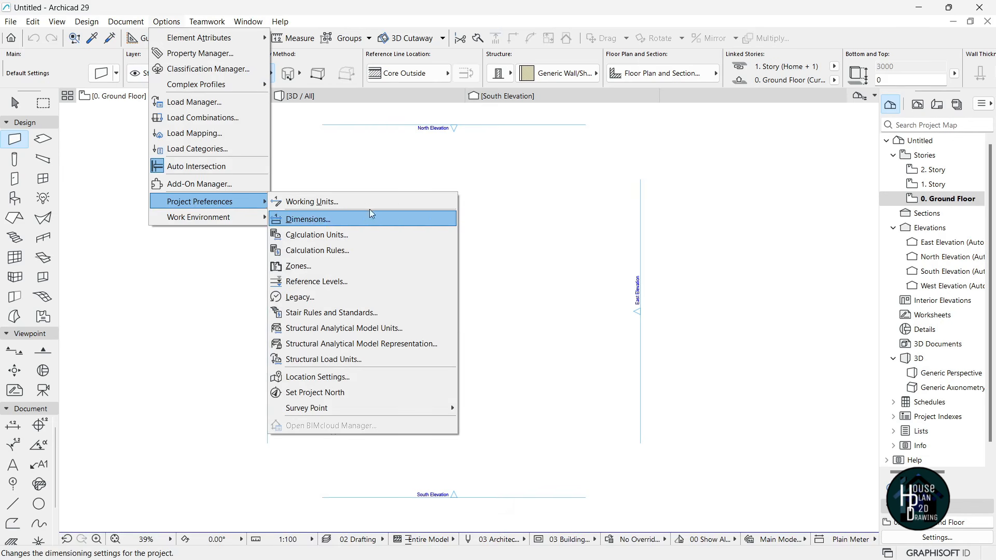
click(326, 202)
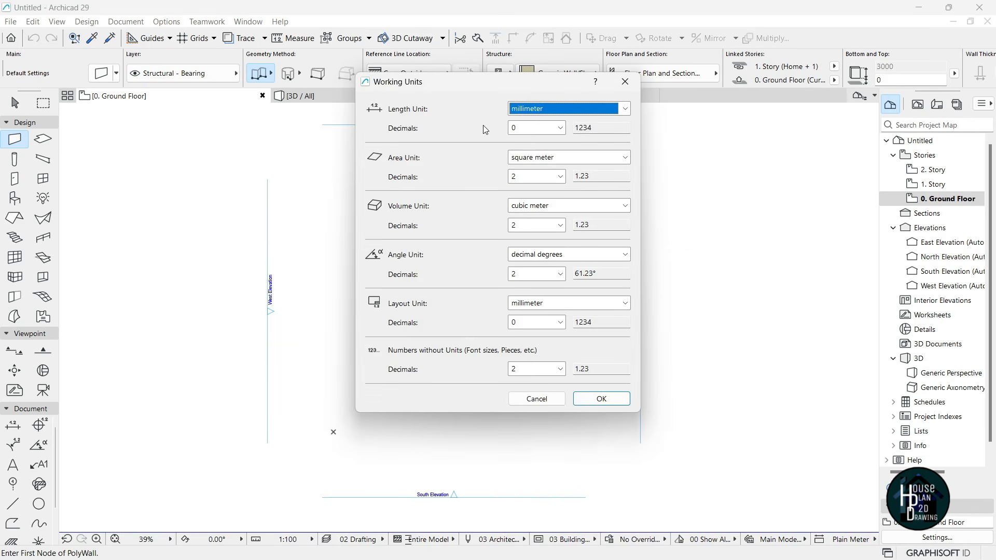
click(625, 108)
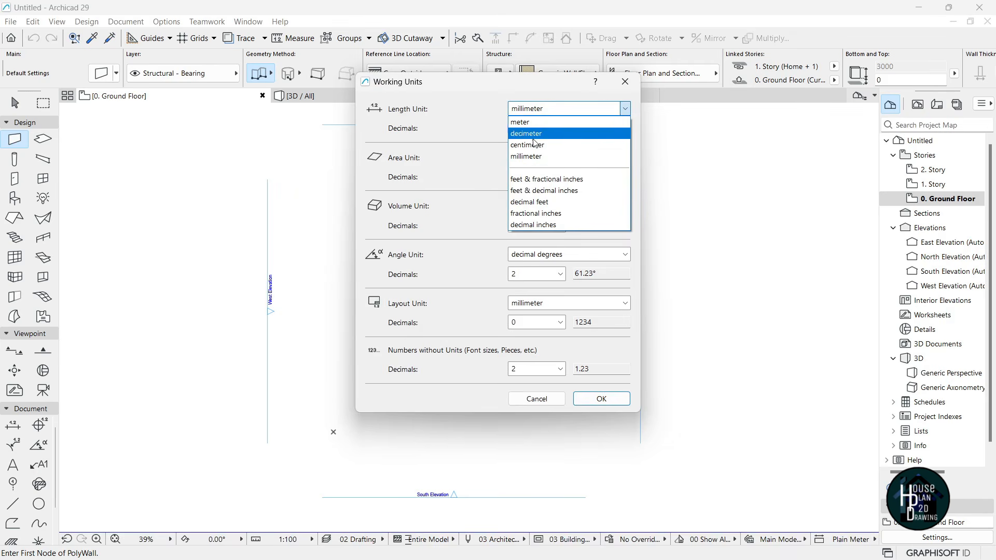
click(542, 156)
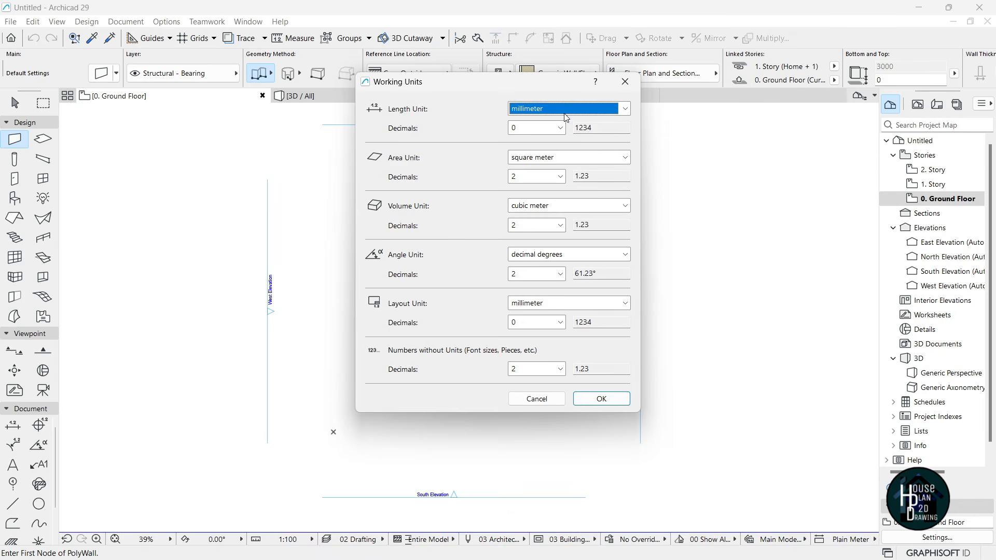
click(602, 398)
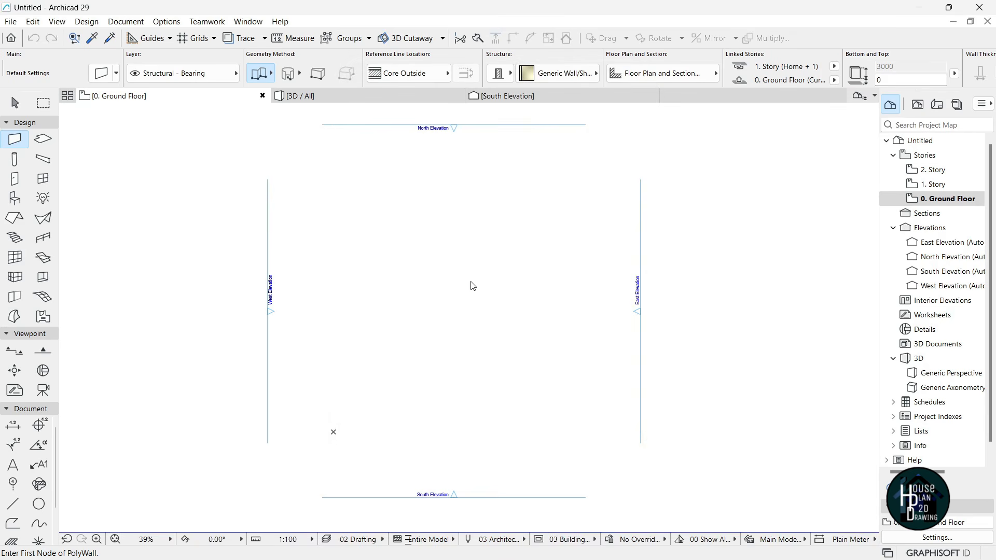
- Choose the Line tool with black pen 1 and the Chained geometry method, zoomed on the plan
click(19, 502)
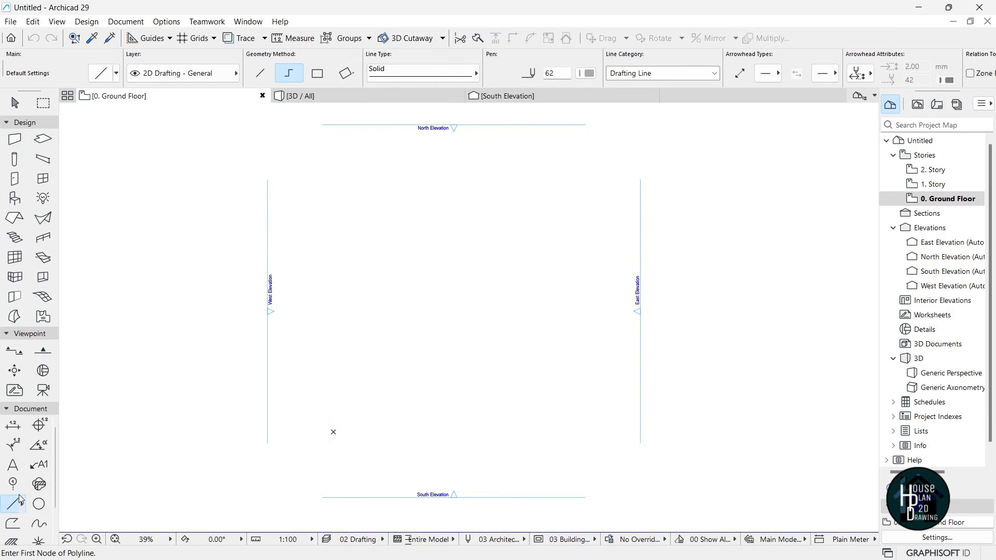
click(588, 73)
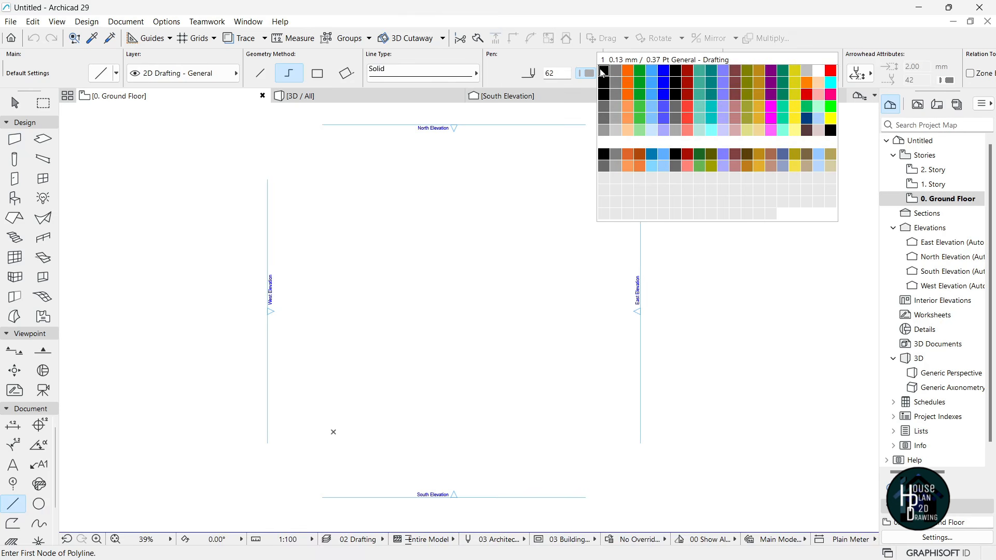
click(603, 71)
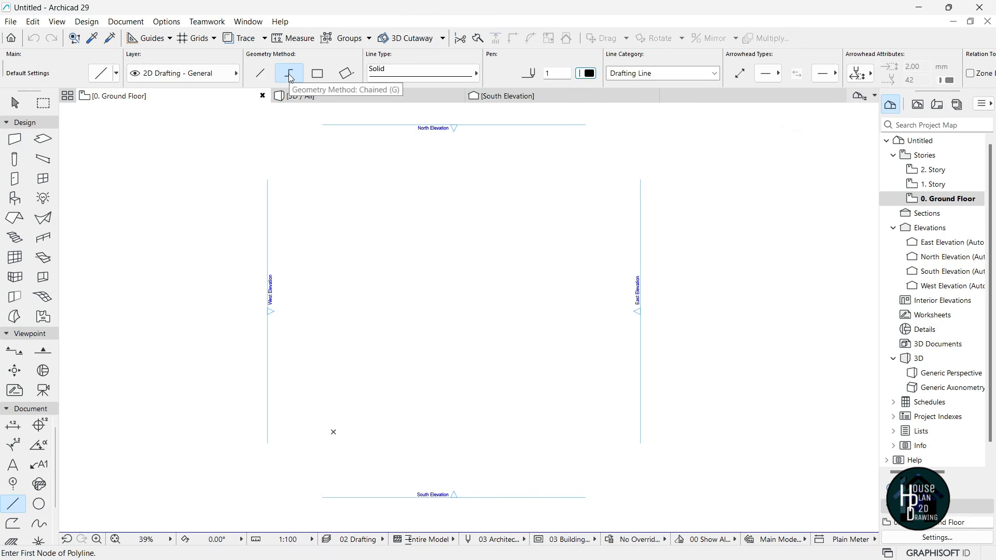
click(260, 73)
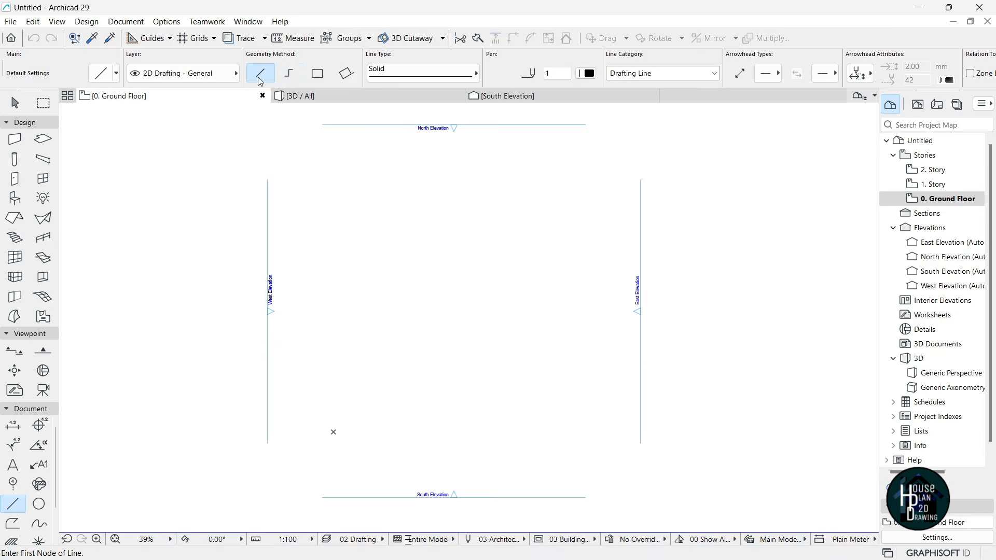
click(290, 79)
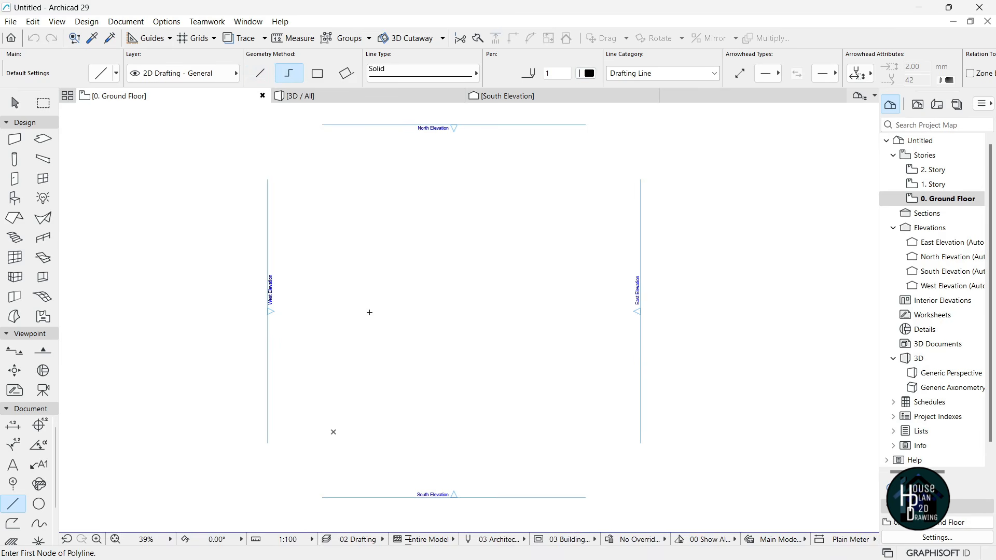
scroll(377, 351, up, 2)
scroll(374, 350, down, 2)
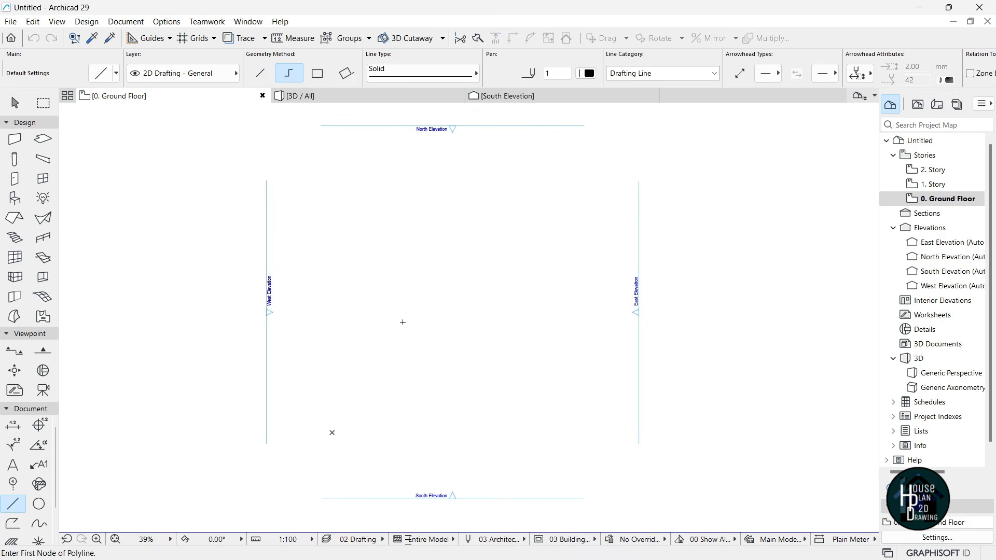
scroll(405, 299, up, 3)
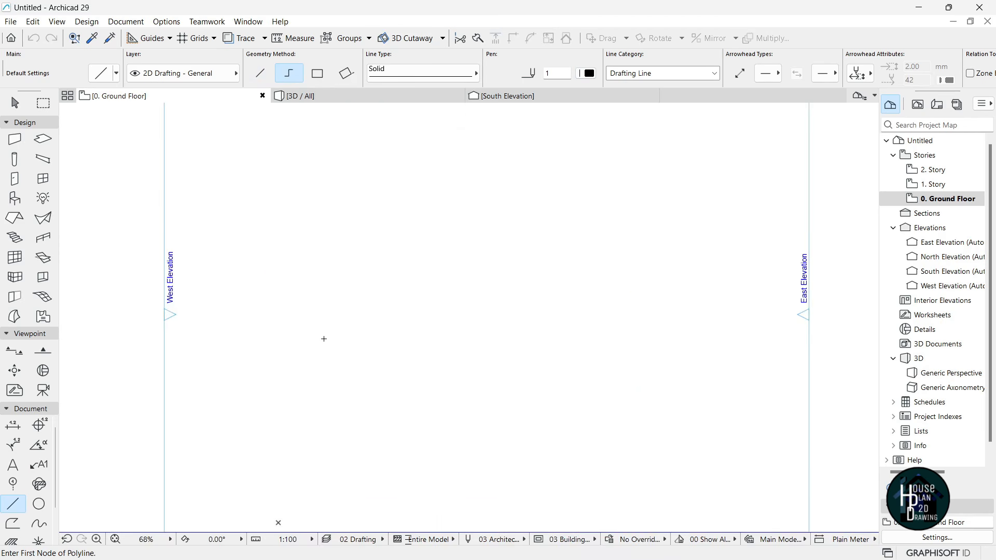
- Start the outline polyline with 9675 and 10475 edges, then a 1225 by 1200 notch
click(304, 368)
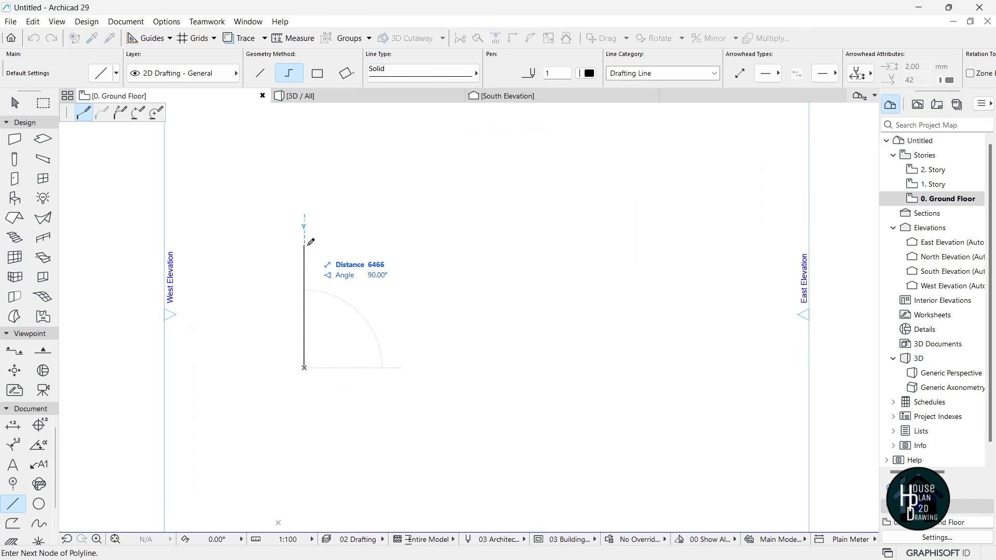
text(967)
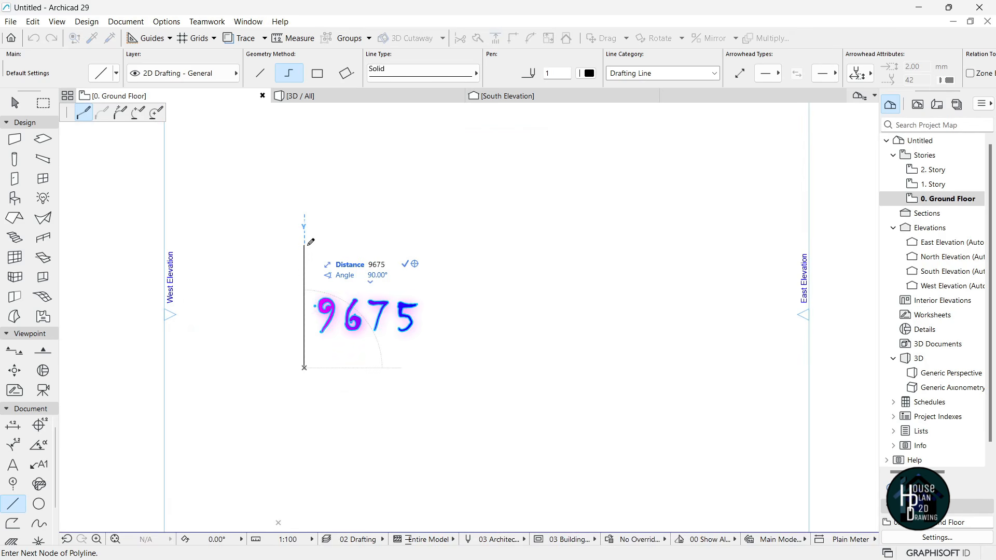
text(5)
key(Return)
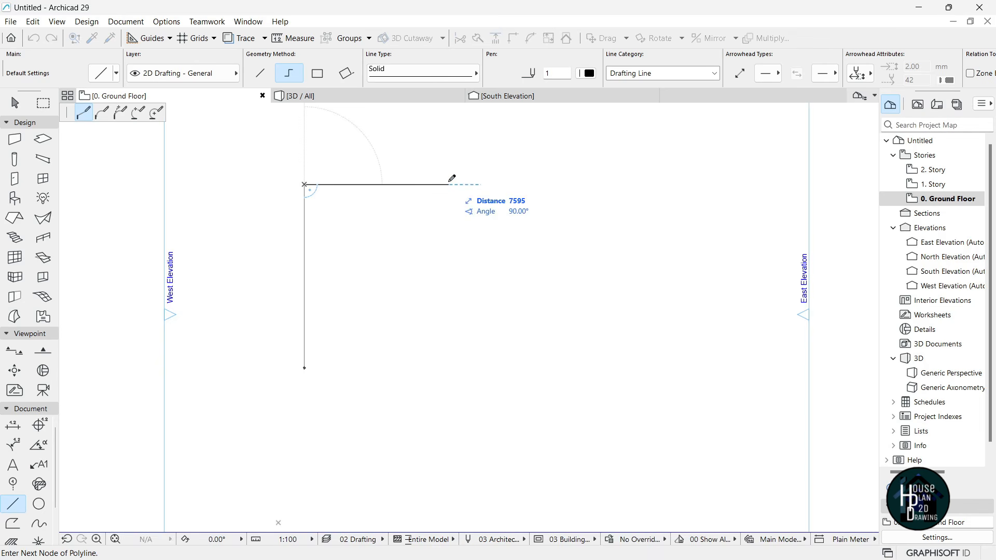
text(10)
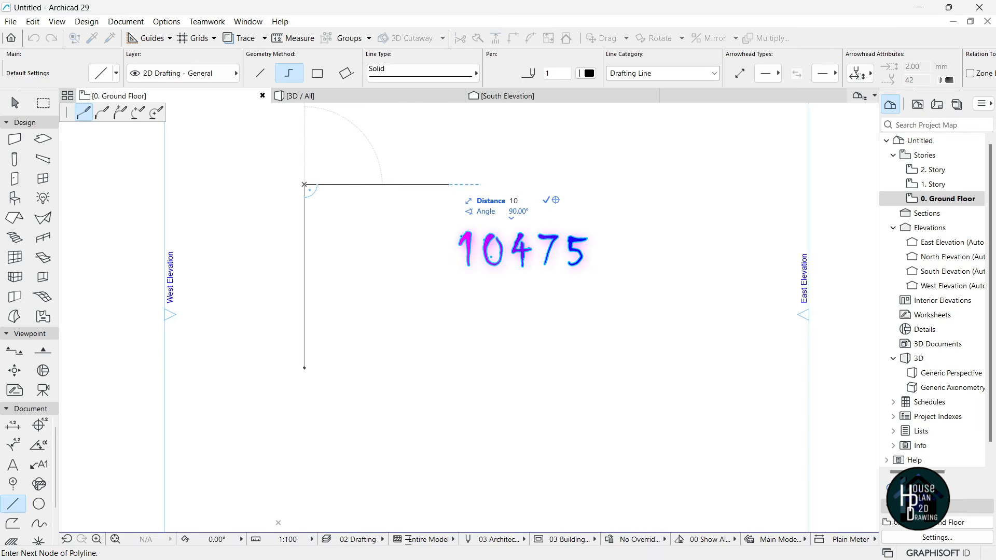
text(47)
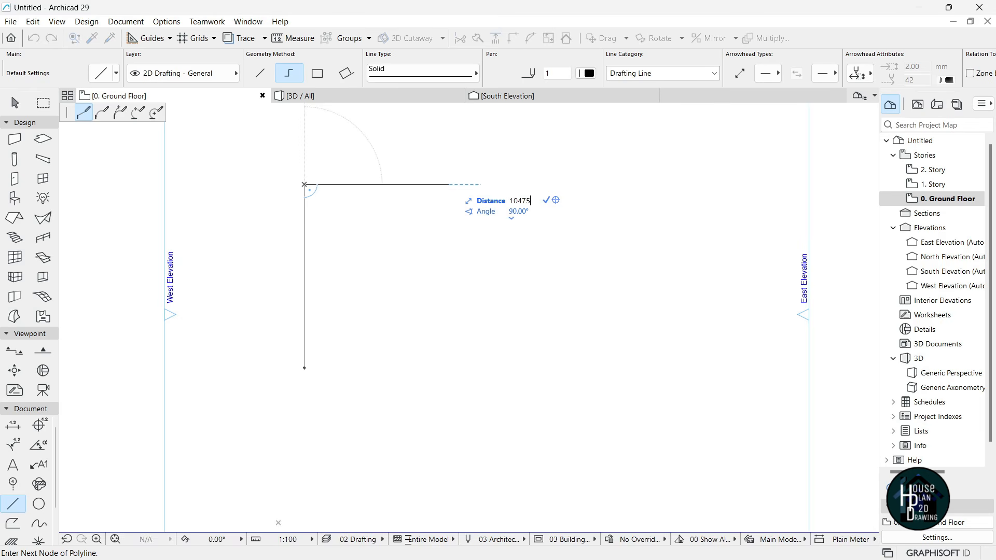
text(5)
key(Return)
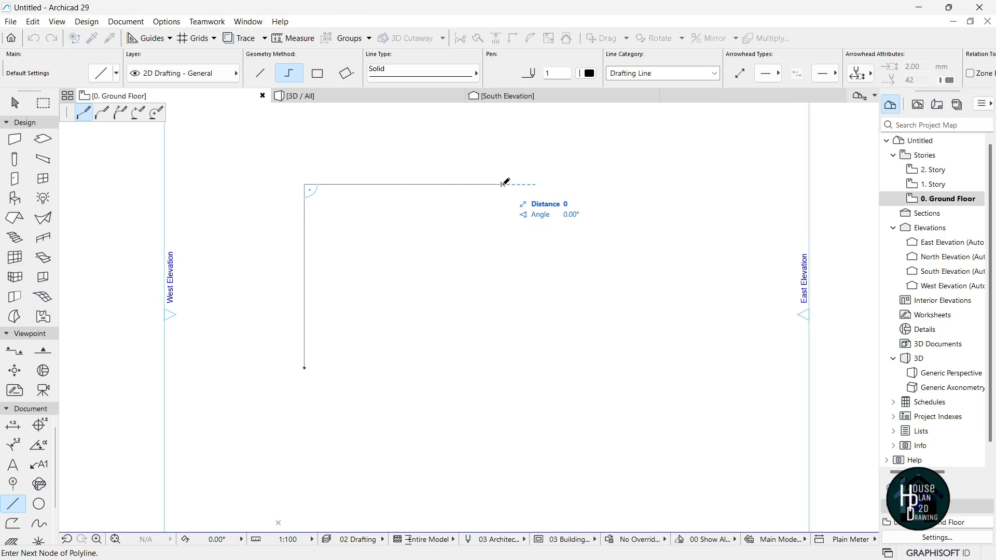
text(1225)
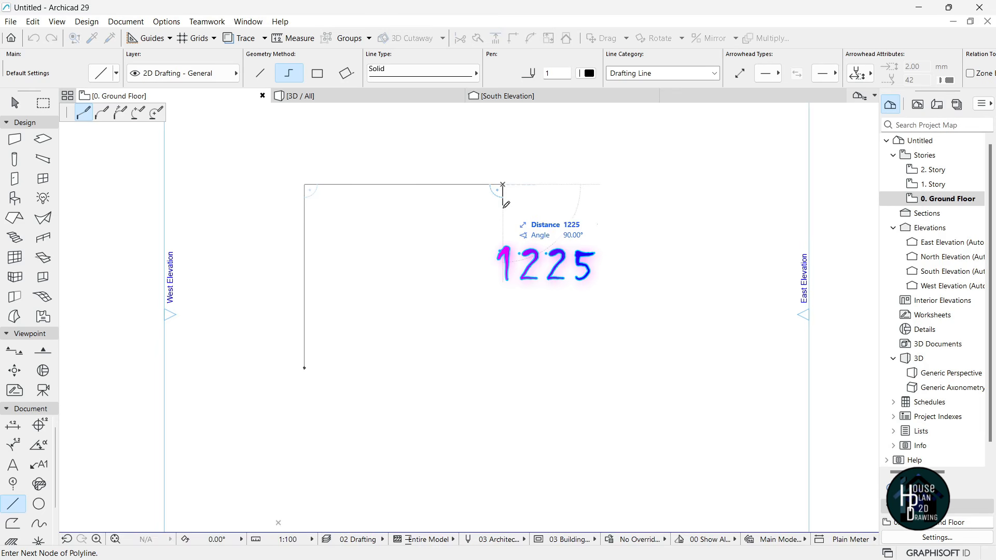
key(Return)
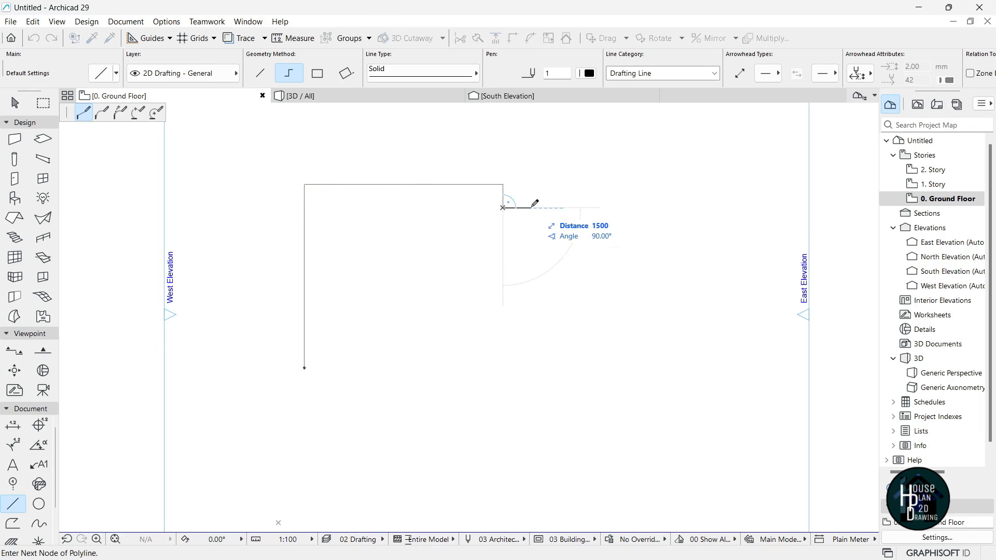
text(1200)
key(Return)
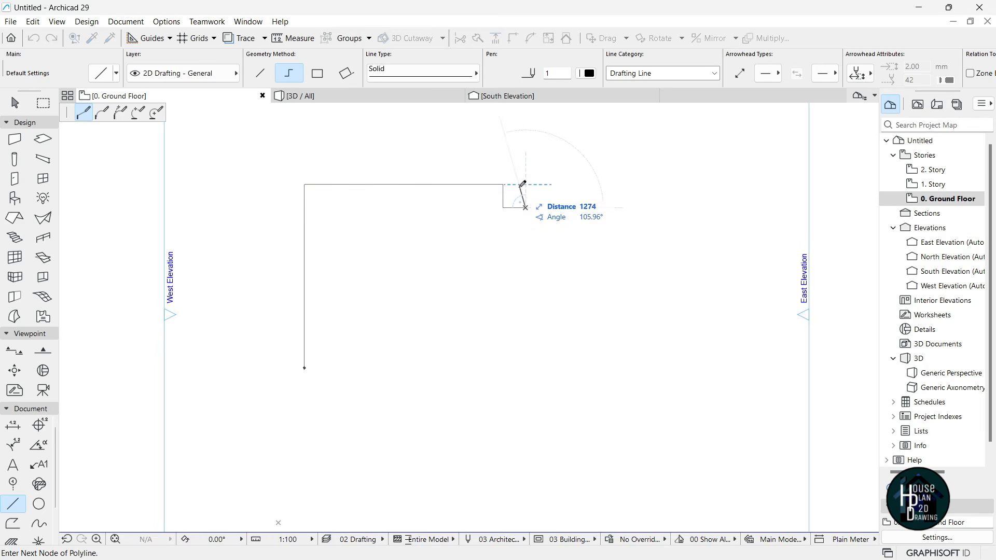
- Bring the notch back to the top edge, then add a 6000 top edge and 9375 right side
click(525, 184)
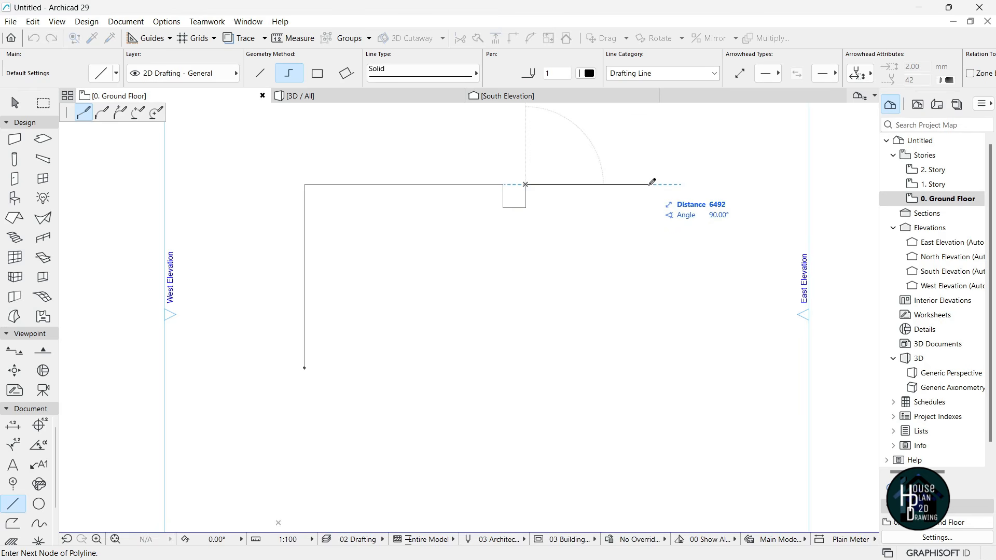
text(6000)
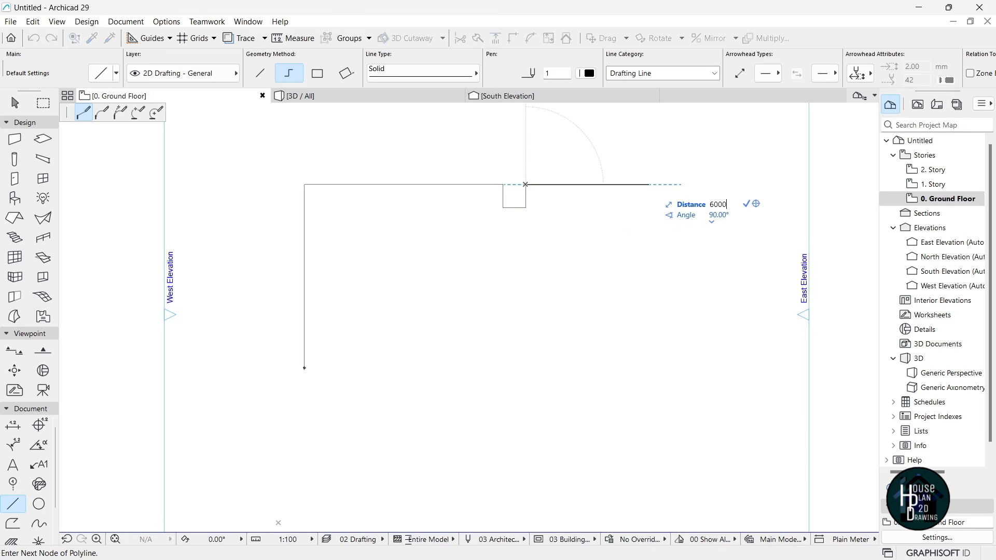
key(Return)
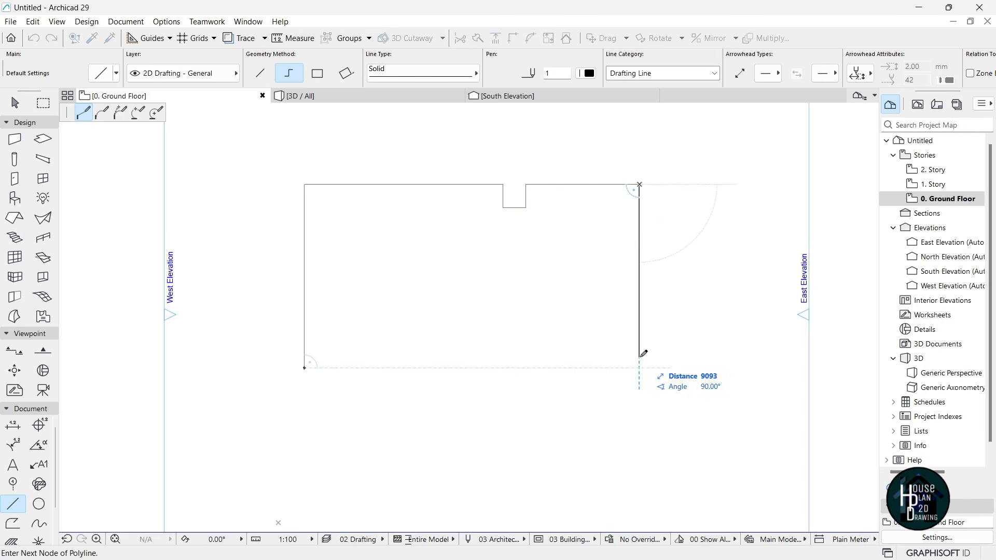
text(9)
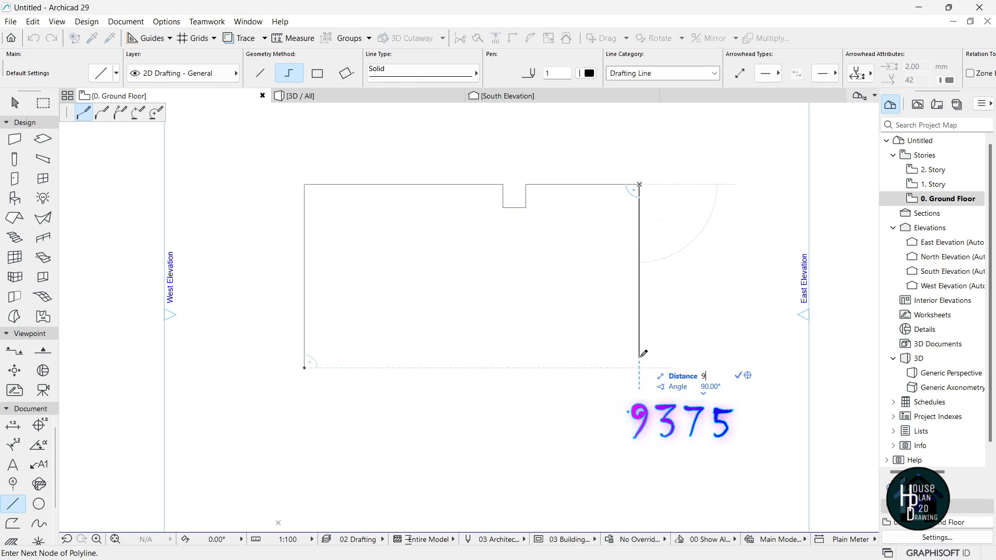
text(3)
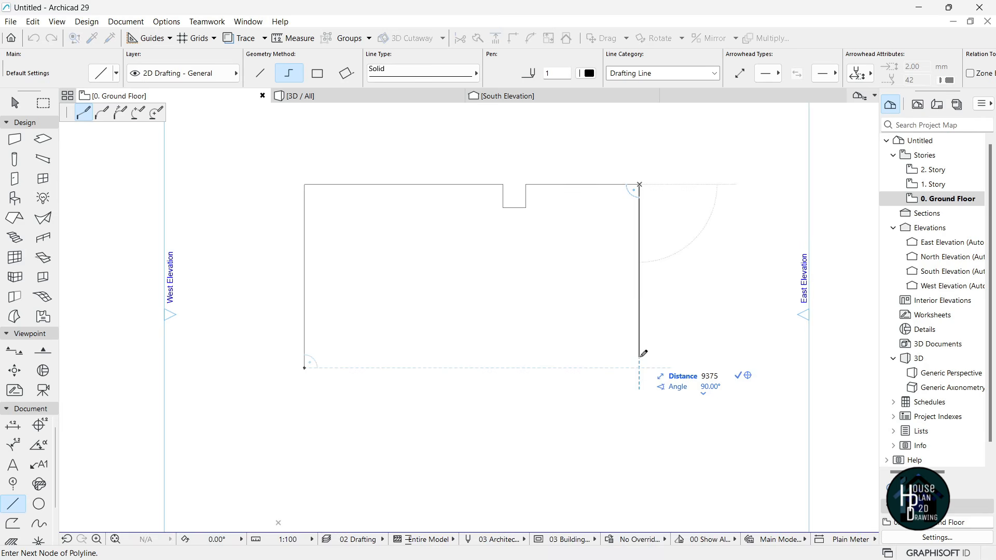
text(75)
key(Return)
- Continue the outline with segments of 1000, 300, 500 and 1000
scroll(641, 359, up, 3)
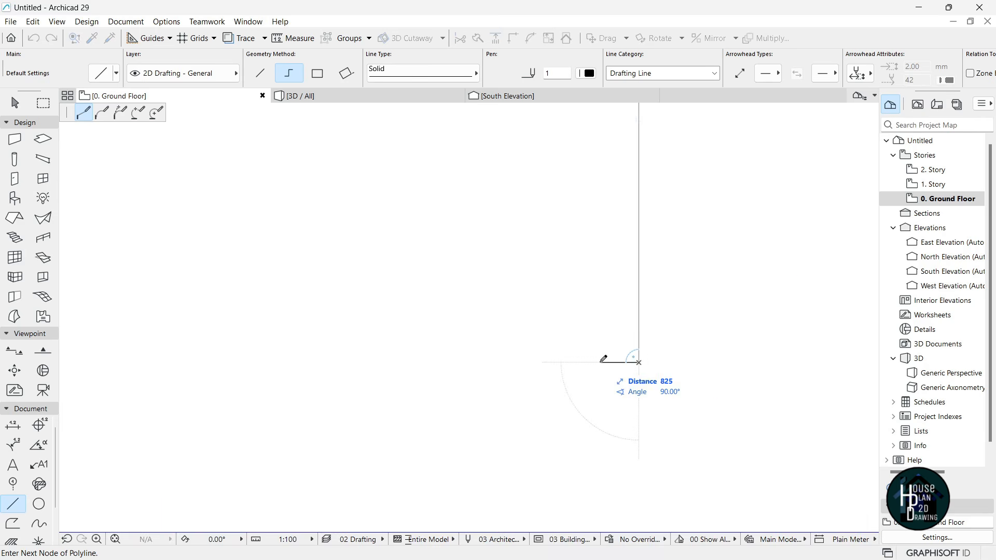
text(1000)
key(Return)
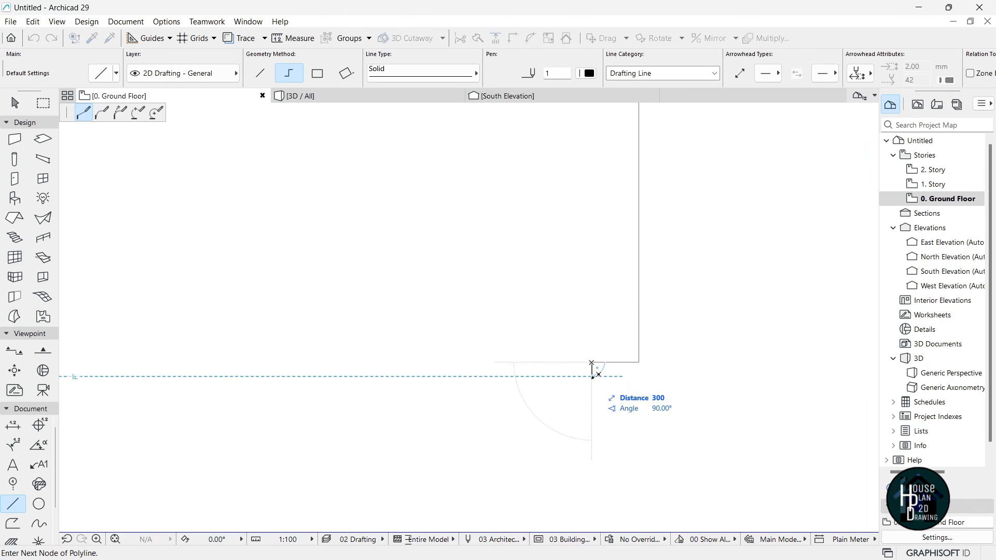
text(300)
key(Return)
scroll(607, 367, down, 5)
scroll(540, 365, up, 6)
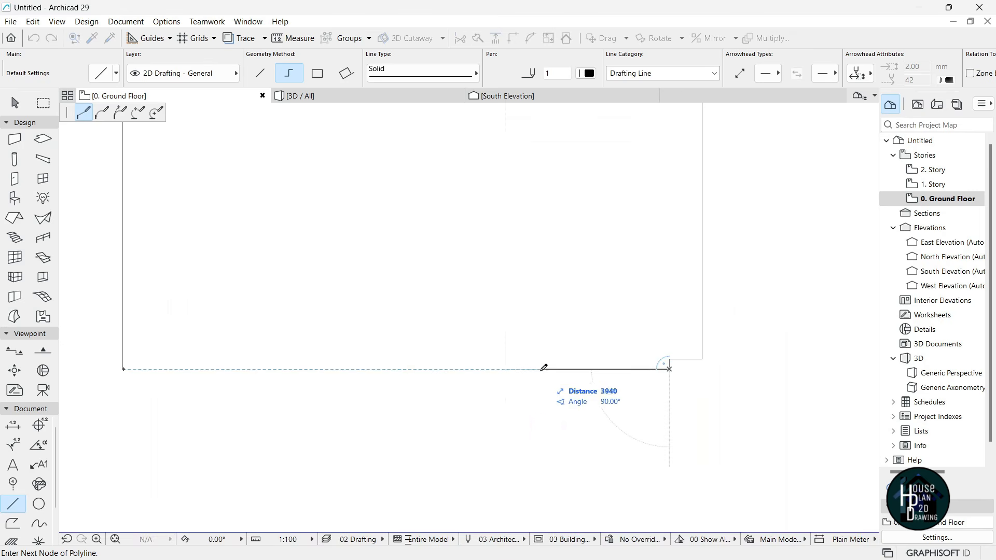
text(500)
key(Return)
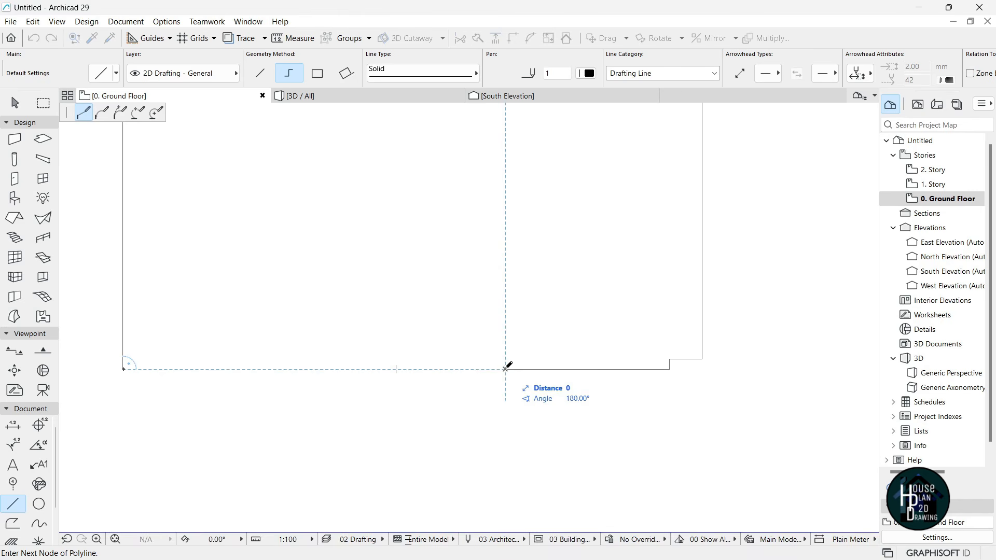
text(1000)
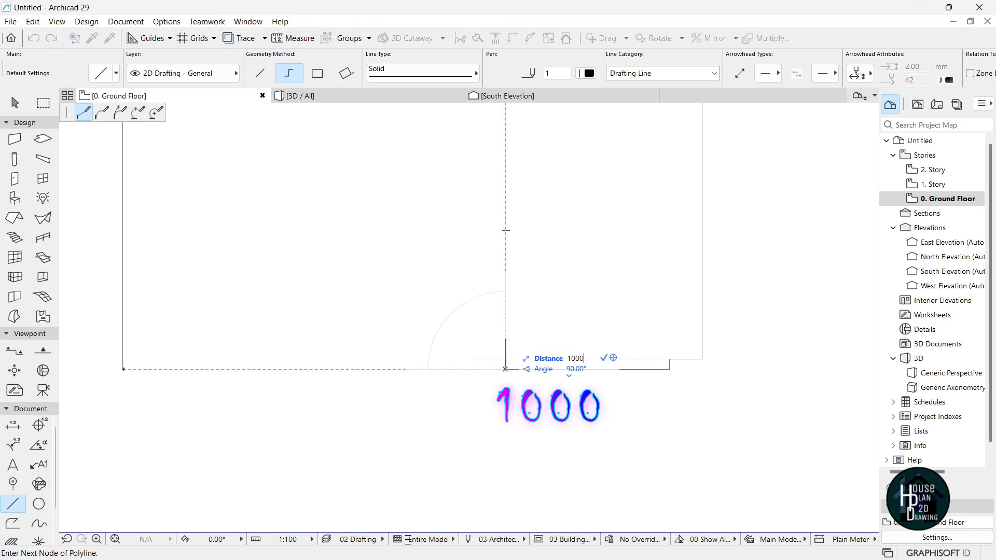
key(Return)
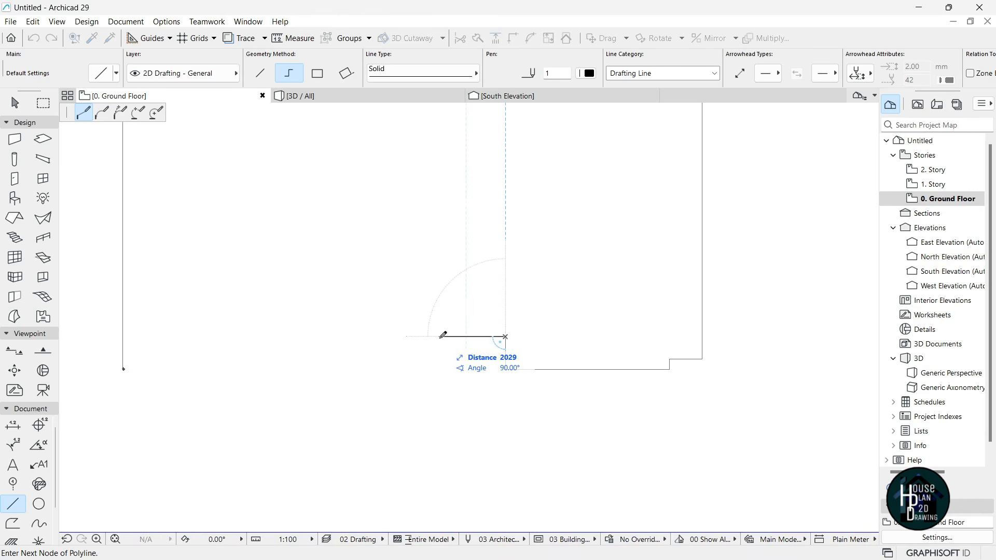
- Add the central projection segments of 1200, 500, 3000 and 500
text(1200)
key(Return)
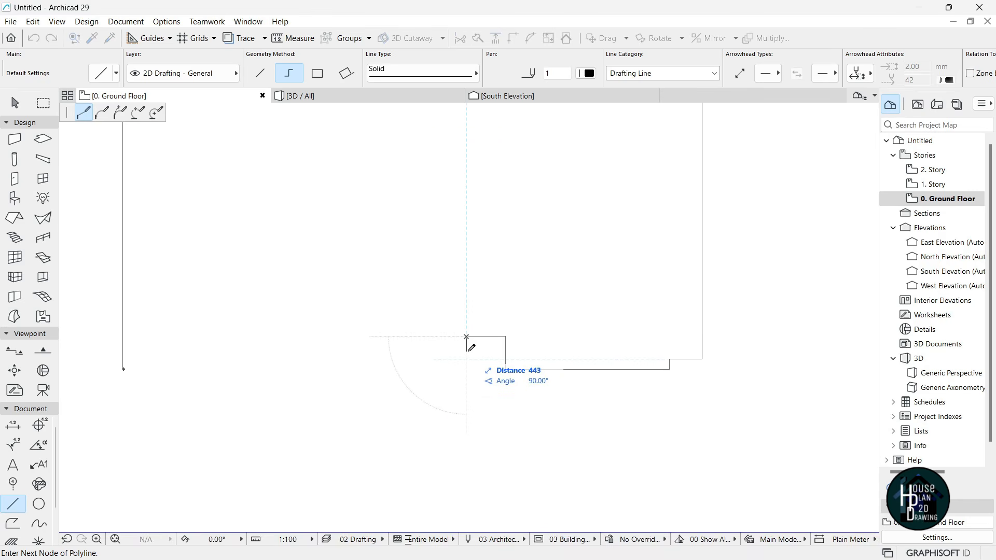
text(500)
key(Return)
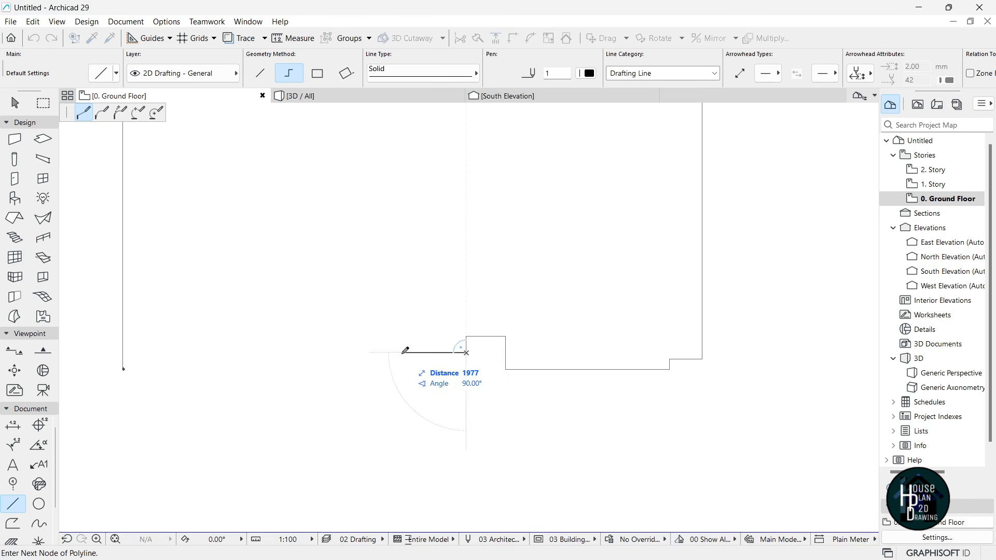
text(3)
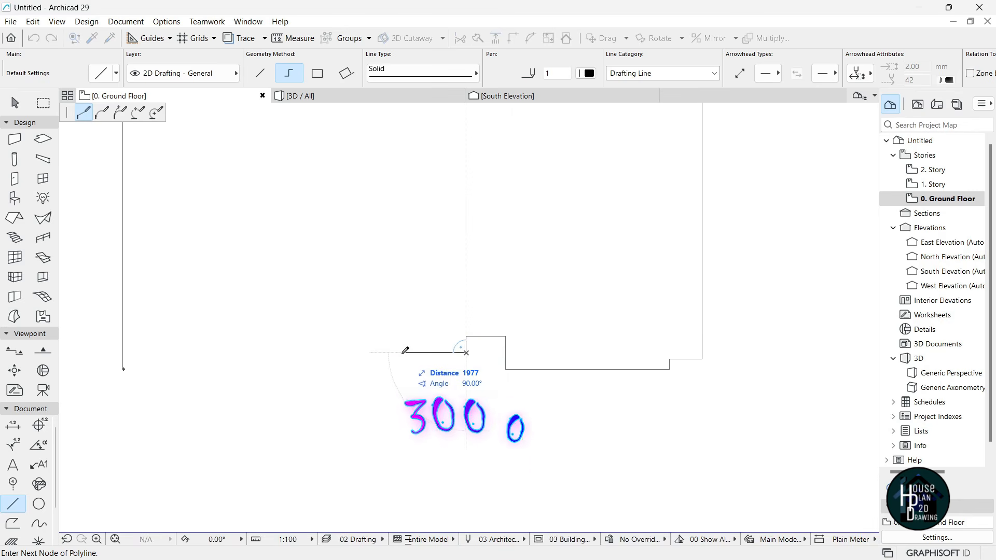
text(000)
key(Return)
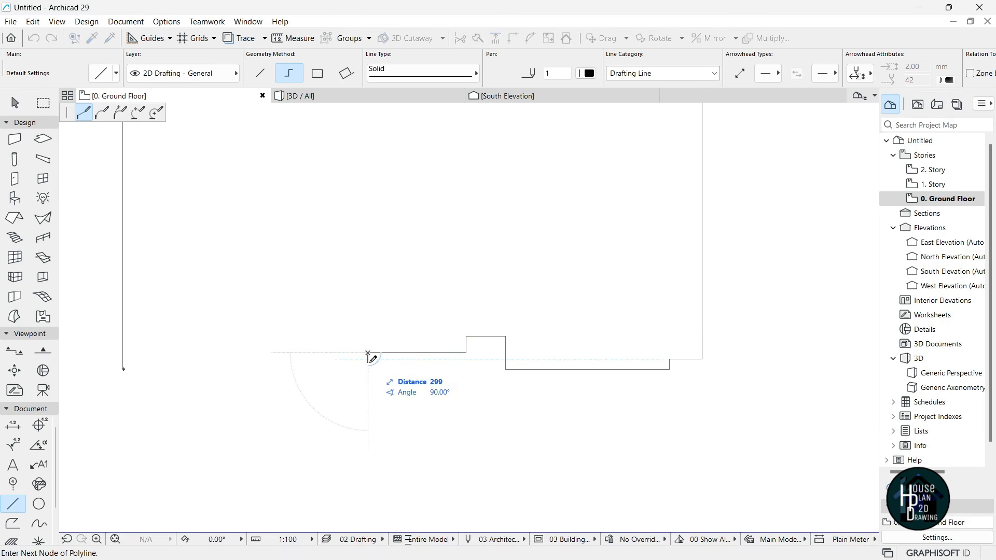
text(500)
key(Return)
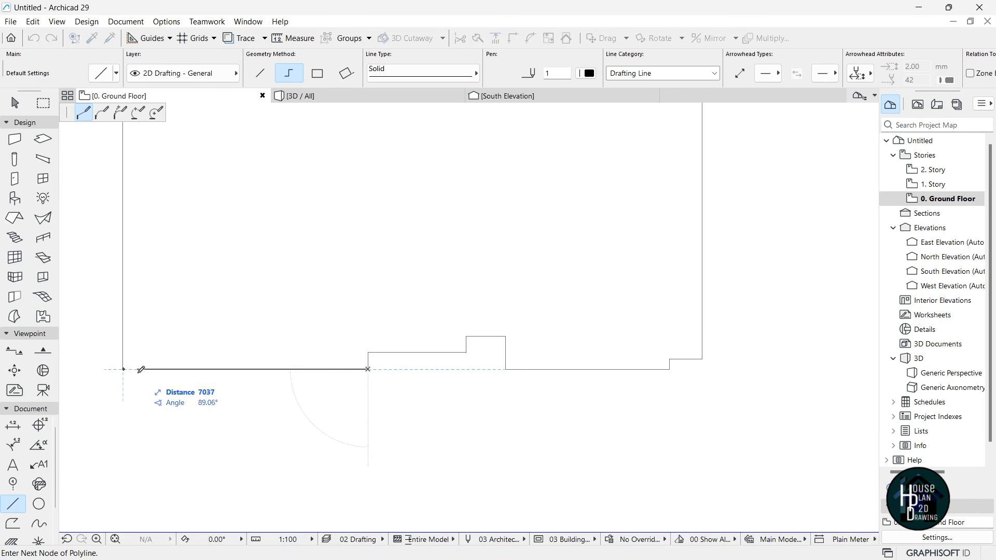
- Close the polyline at its starting corner and finish the line drawing
scroll(123, 382, up, 3)
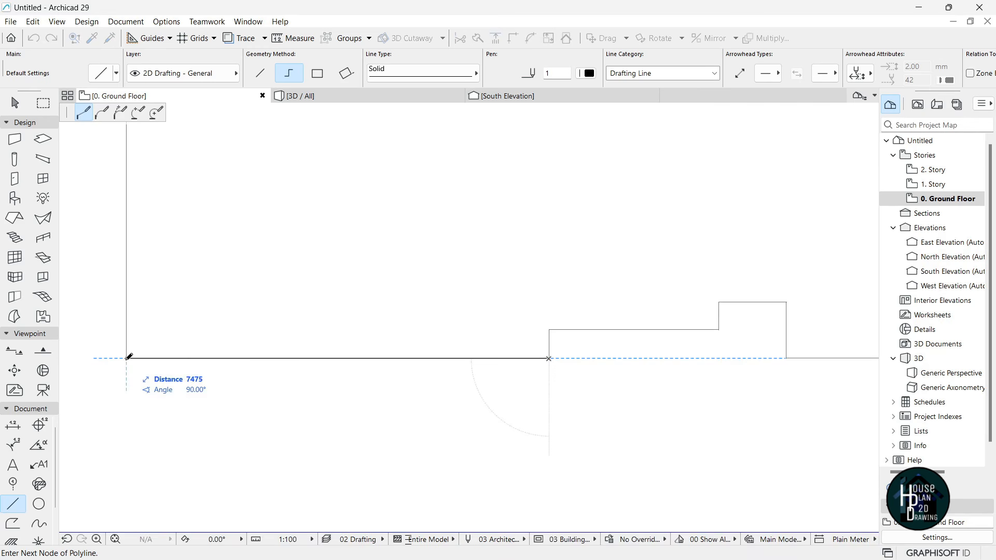
click(127, 358)
scroll(335, 354, down, 7)
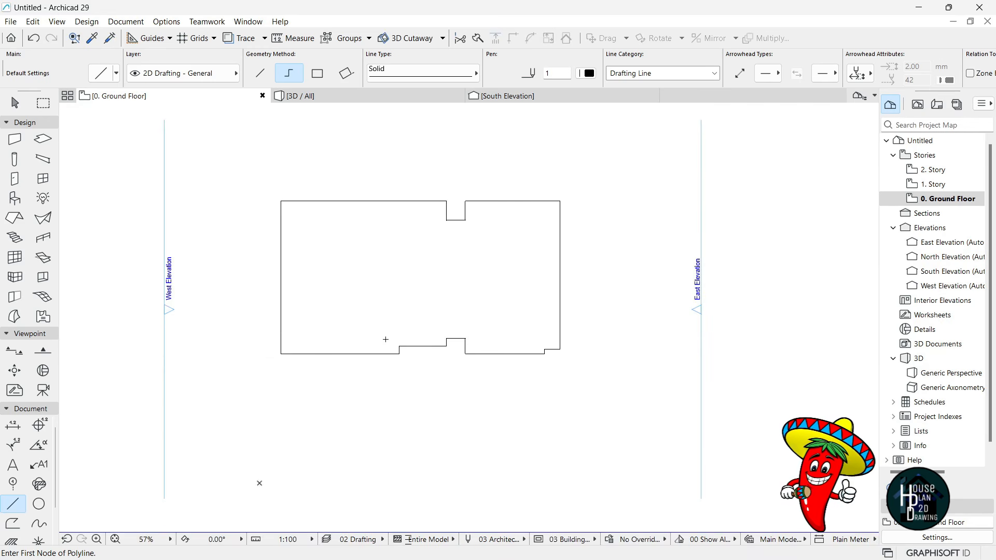
scroll(369, 288, up, 2)
scroll(482, 246, up, 1)
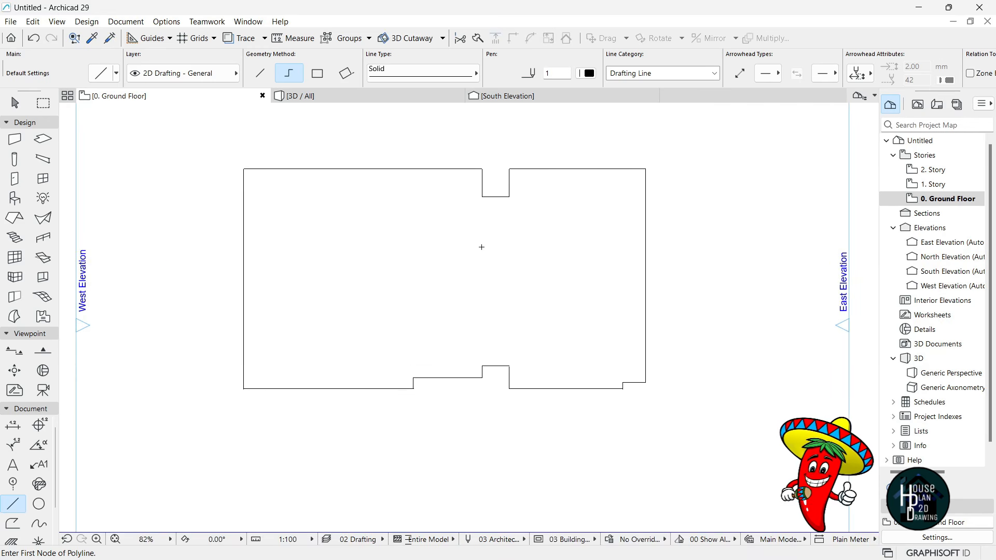
scroll(478, 258, down, 2)
scroll(485, 264, up, 3)
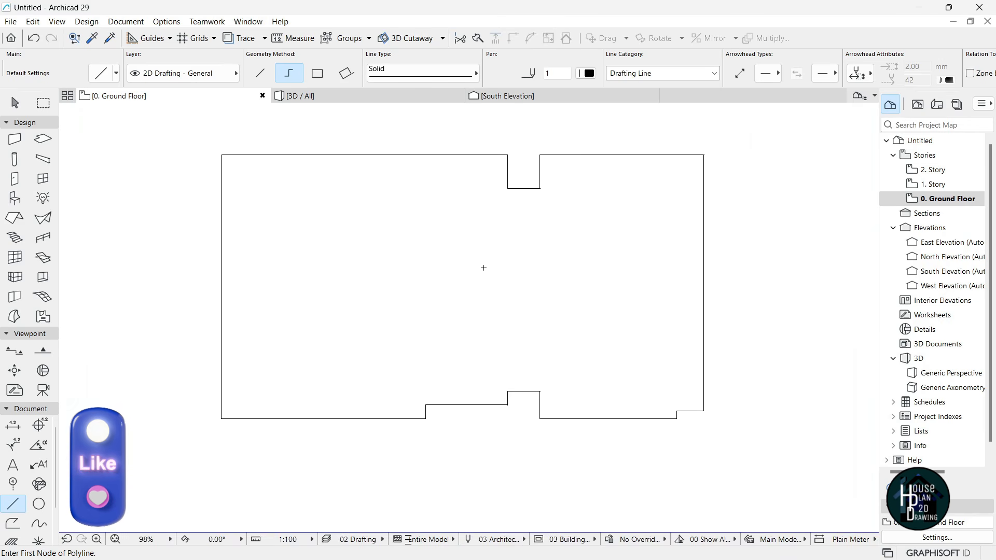
key(Escape)
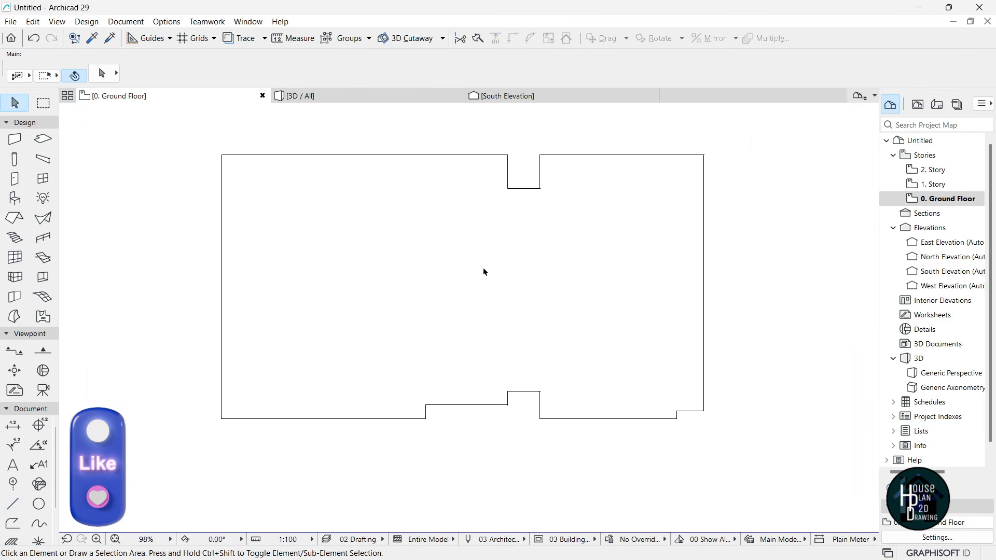
- Set Wall defaults to a Basic Air Space - Frame structure, 225 thick
click(14, 140)
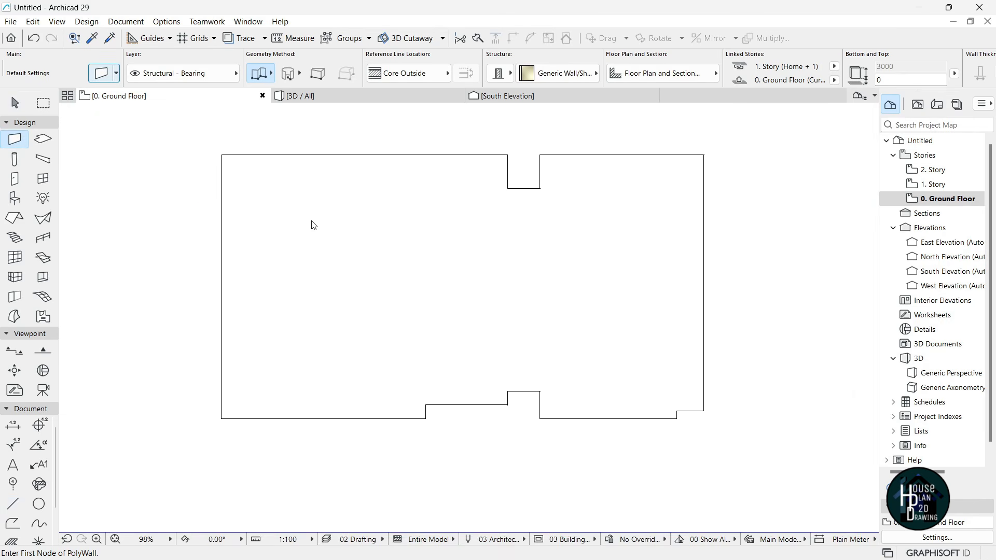
key(ctrl+t)
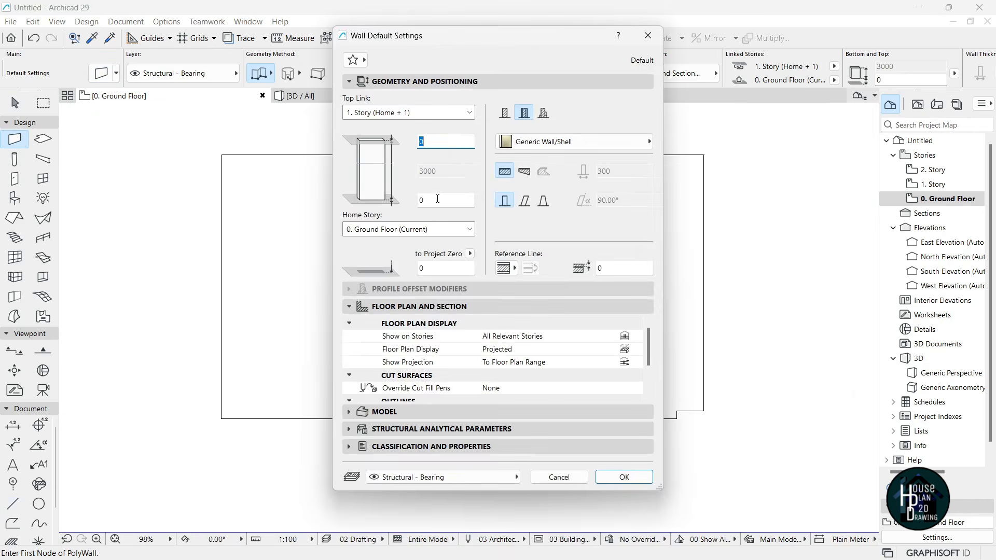
click(505, 115)
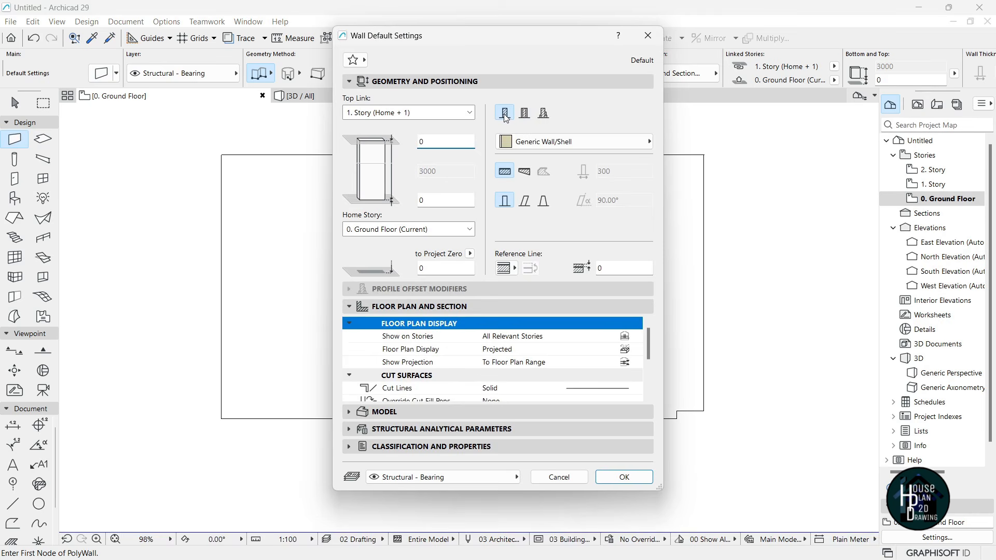
click(534, 142)
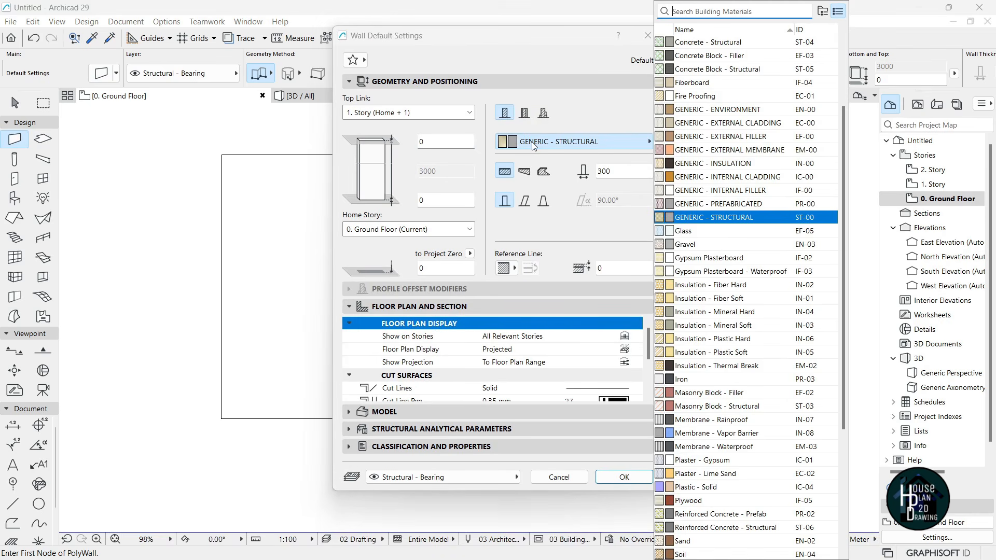
scroll(739, 145, up, 3)
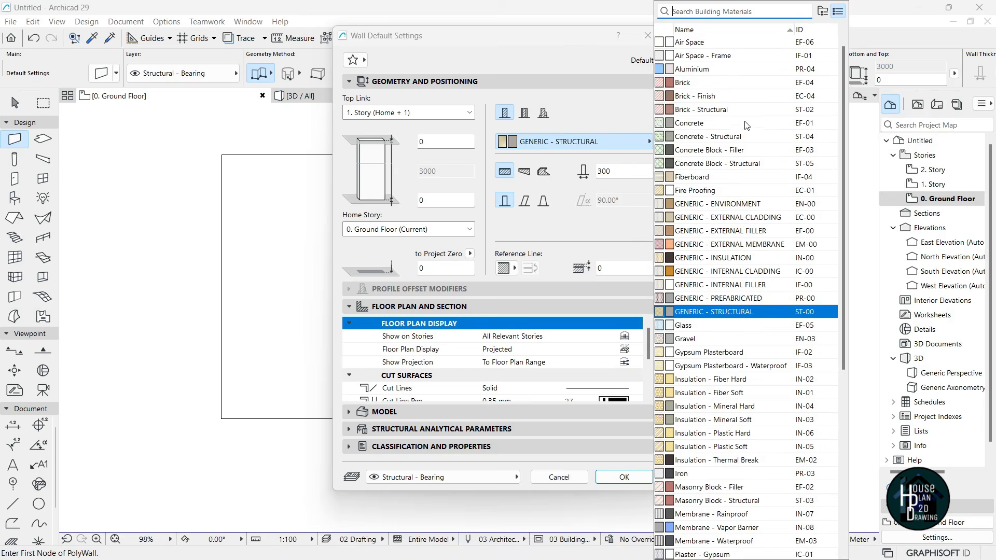
click(709, 57)
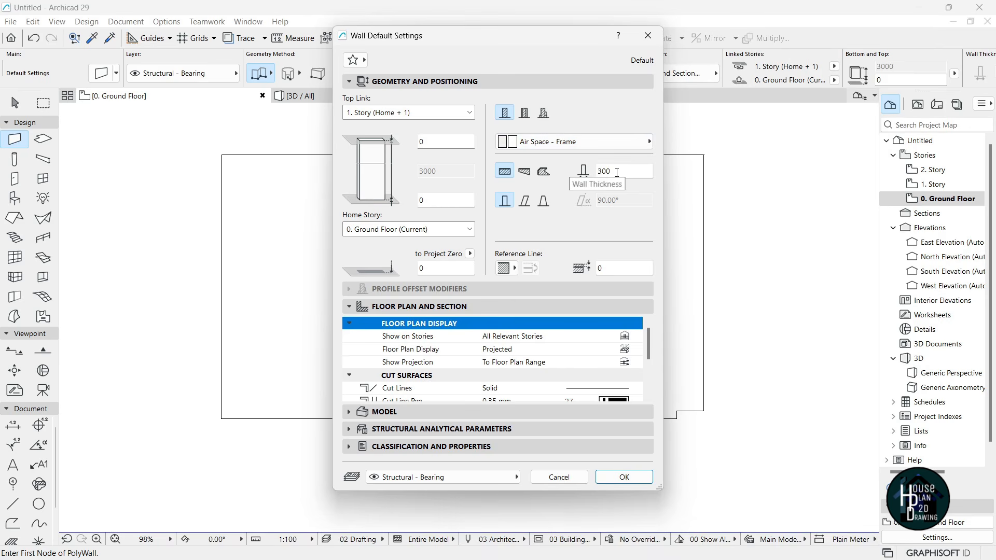
double_click(619, 171)
text(225)
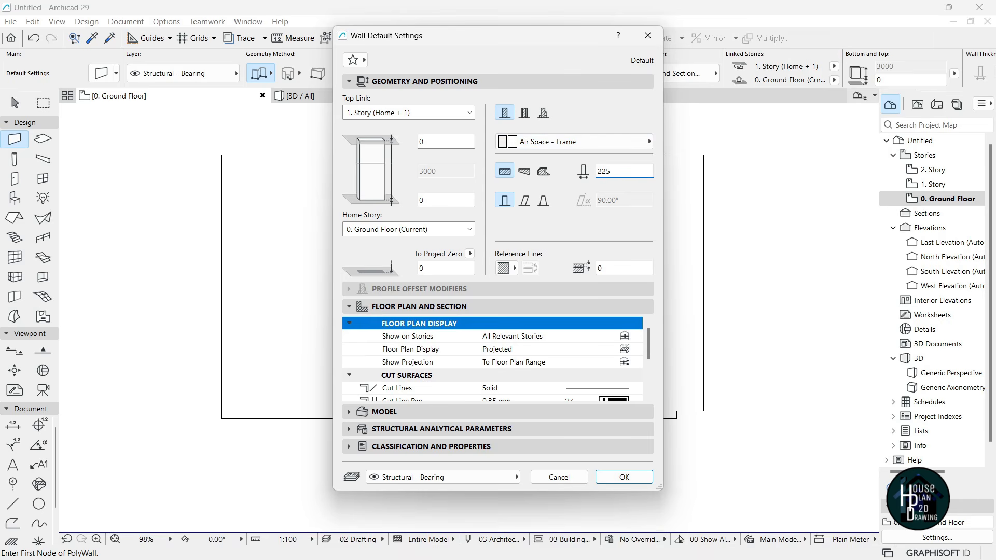
click(625, 478)
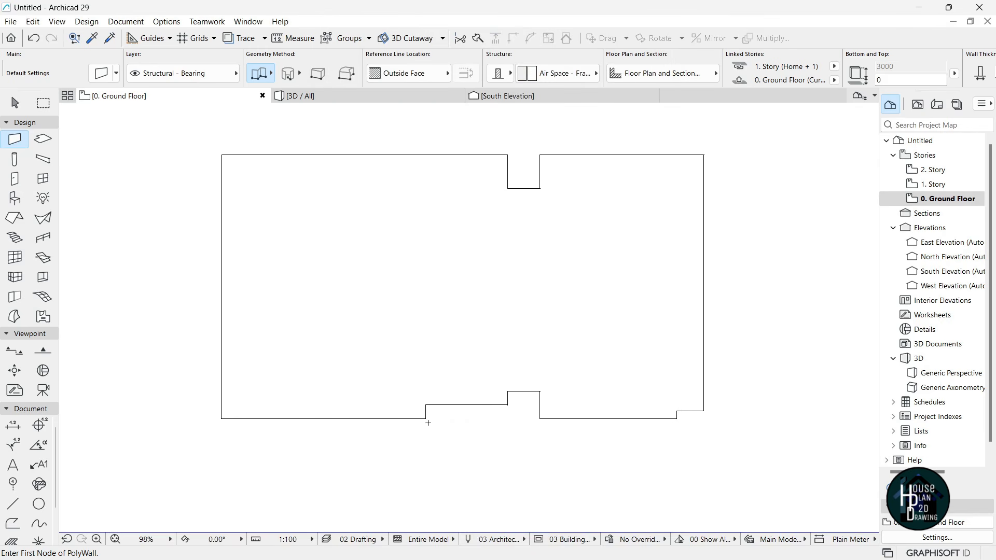
- Start the wall at the lower-left corner, reference line on the inside face, using the Polyline method
click(222, 418)
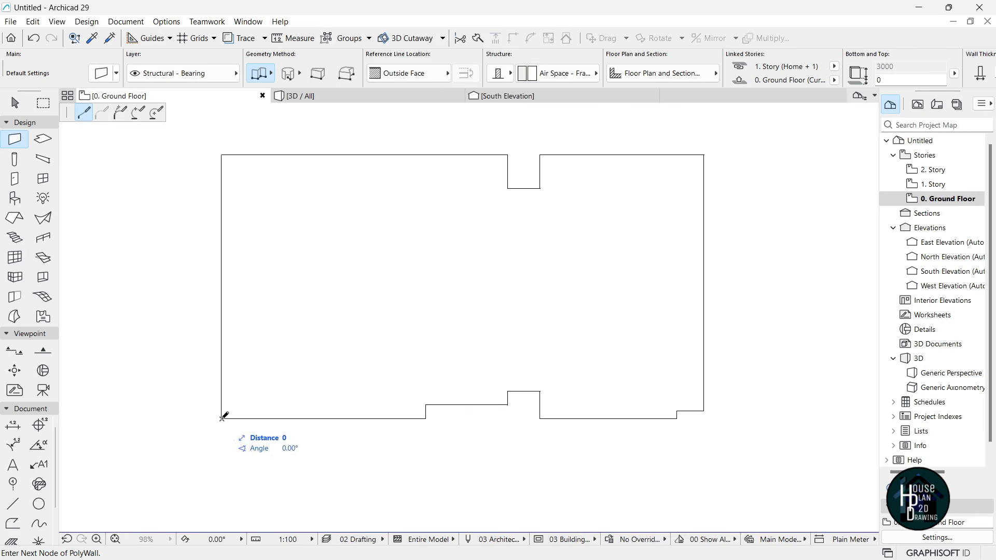
scroll(213, 374, up, 2)
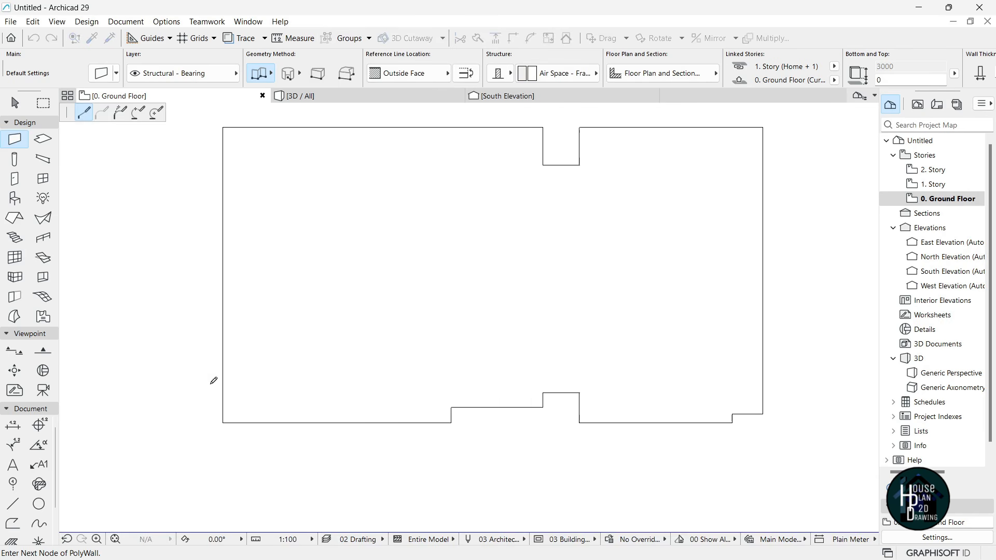
scroll(249, 358, down, 2)
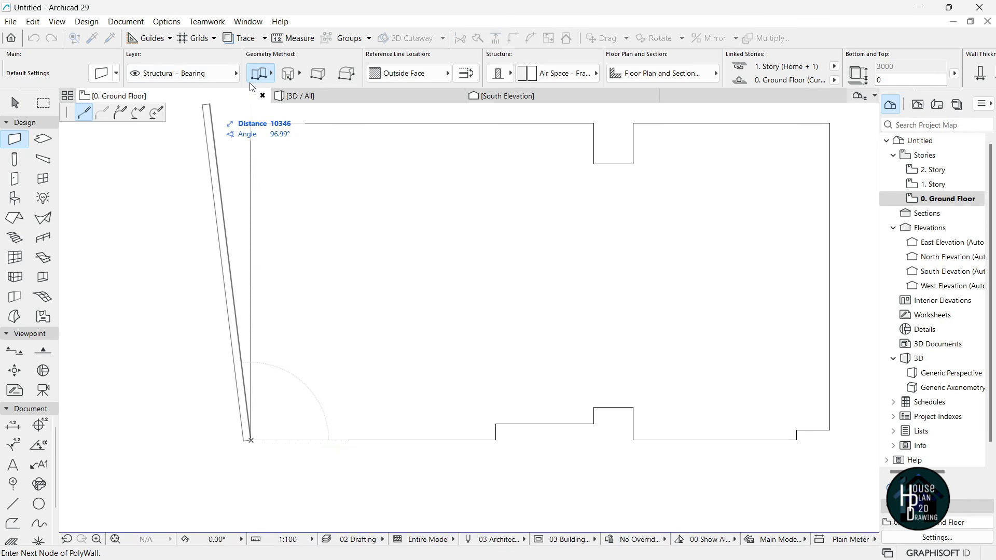
click(409, 74)
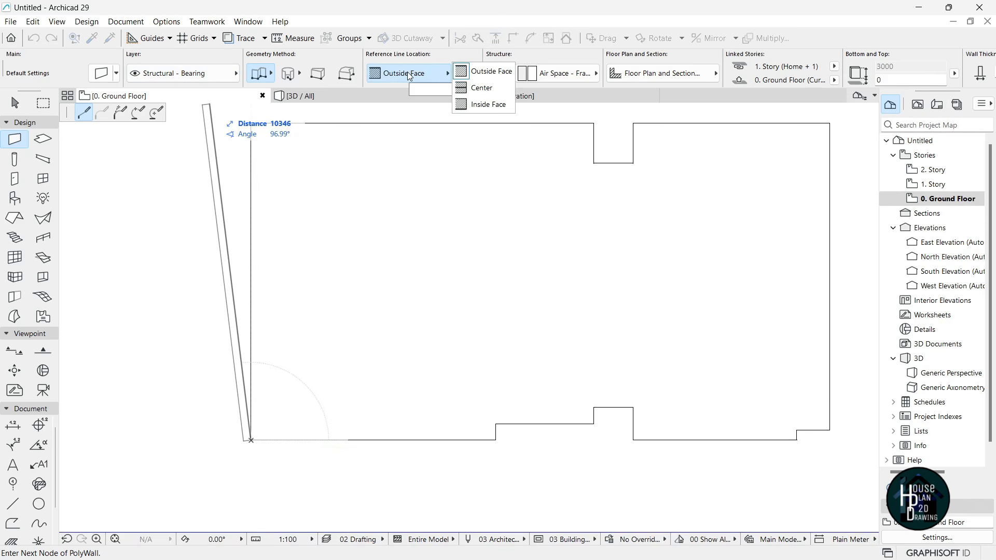
click(498, 105)
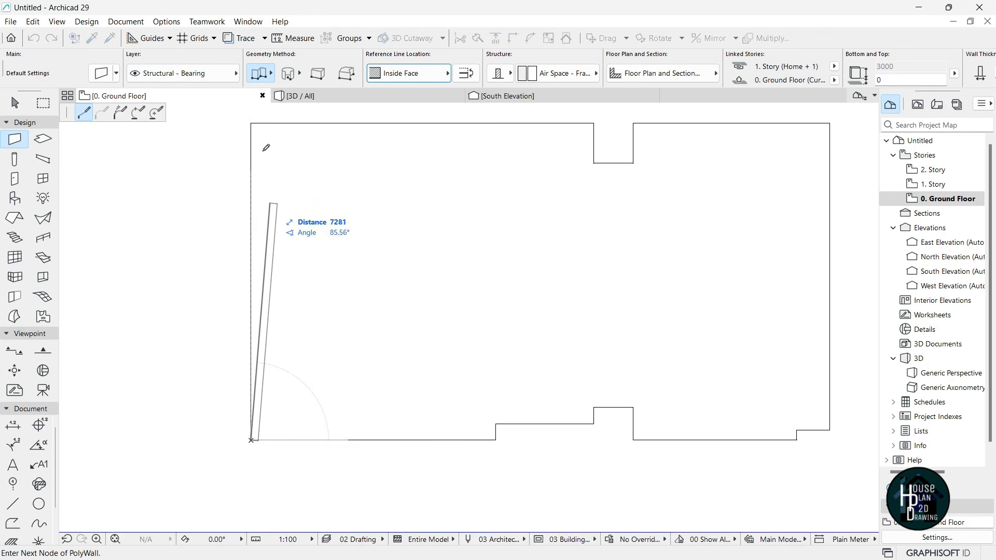
click(258, 74)
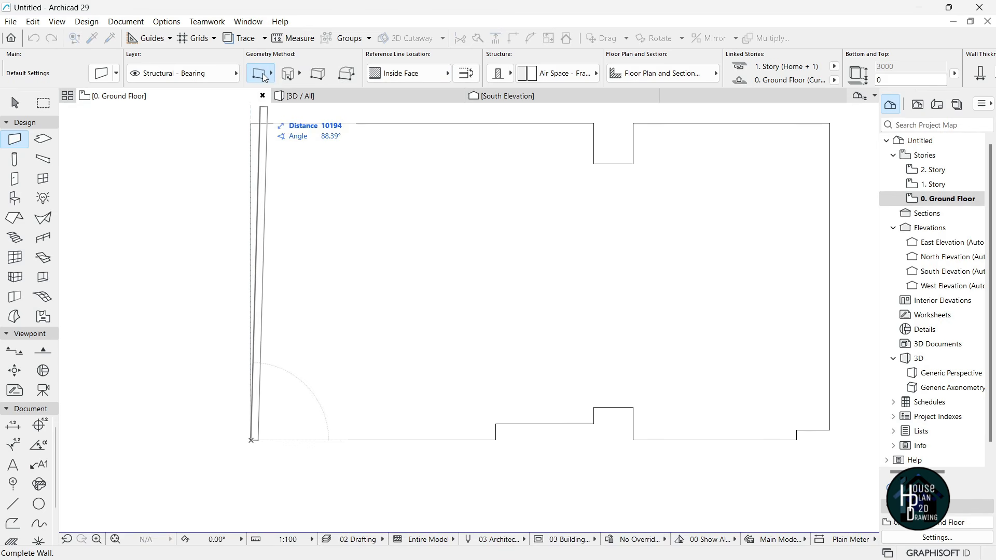
click(263, 73)
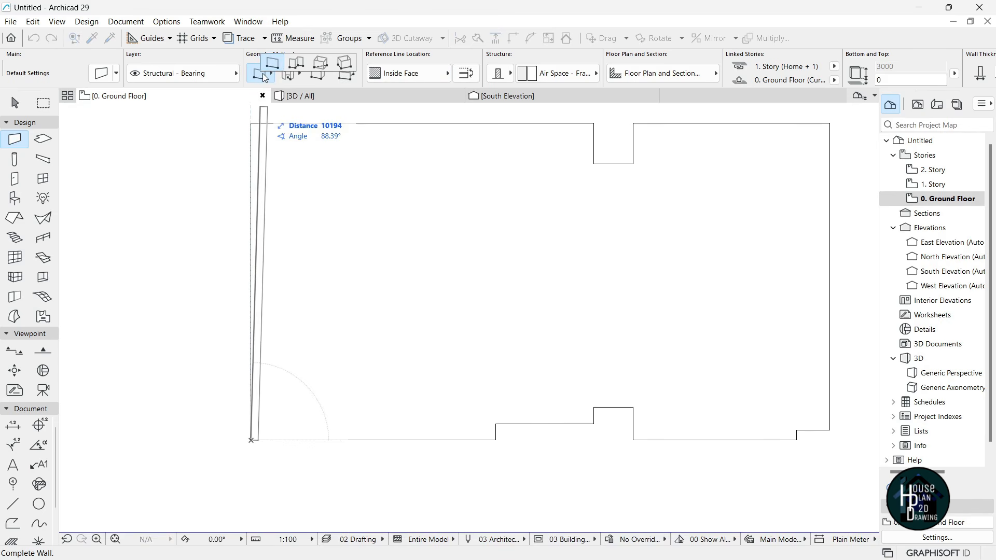
click(297, 64)
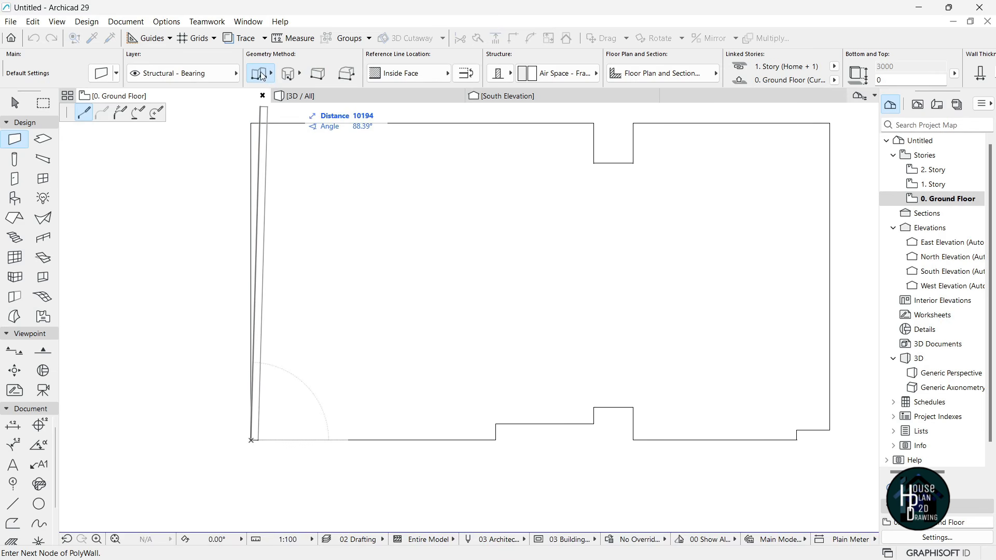
- Trace walls up the left side and along the notched top edge to the top-right corner
click(251, 123)
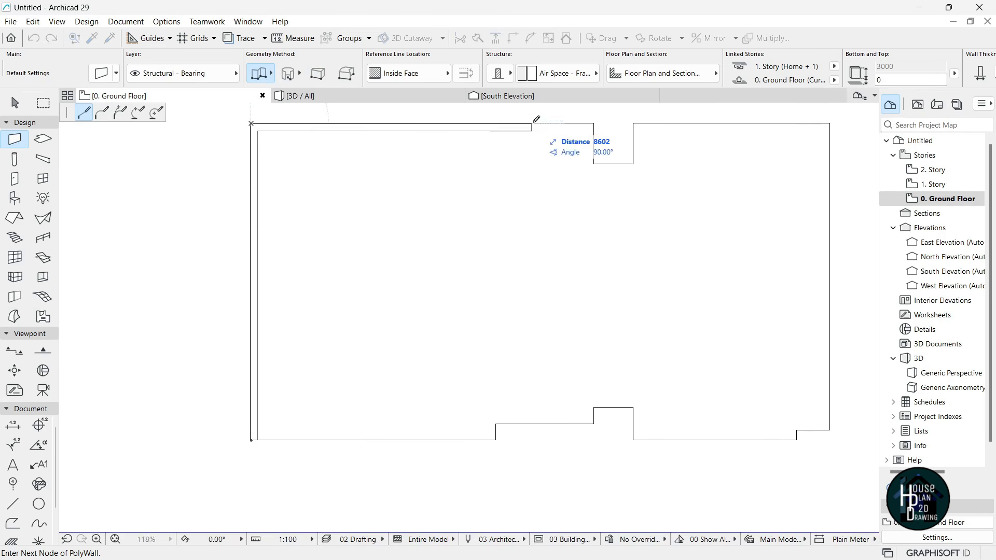
click(594, 123)
click(594, 163)
click(633, 164)
click(633, 123)
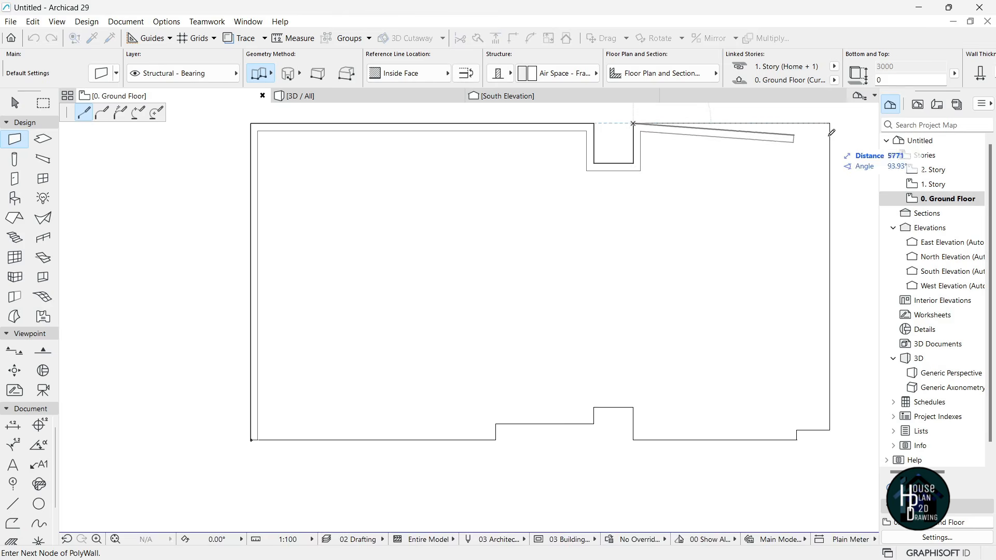
click(829, 123)
- Run walls down the right side and along the stepped, notched bottom edge, closing the loop
click(830, 430)
click(797, 430)
click(797, 440)
click(633, 440)
click(632, 407)
click(594, 407)
click(594, 425)
click(495, 424)
click(496, 440)
click(251, 440)
scroll(487, 249, down, 3)
scroll(604, 276, up, 4)
scroll(641, 255, up, 2)
key(Escape)
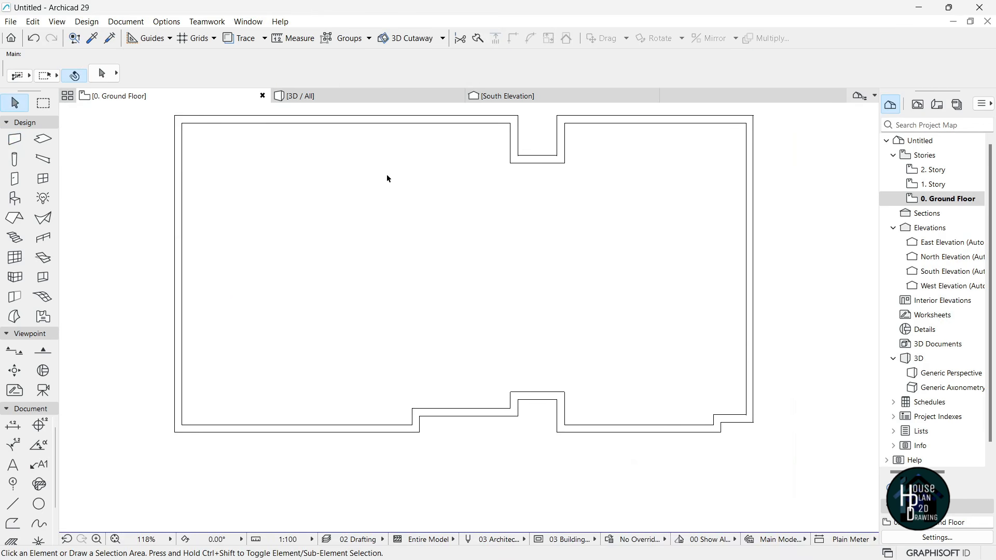
- Switch to the 3D view and walk around the ground-floor walls in Explore mode
click(357, 101)
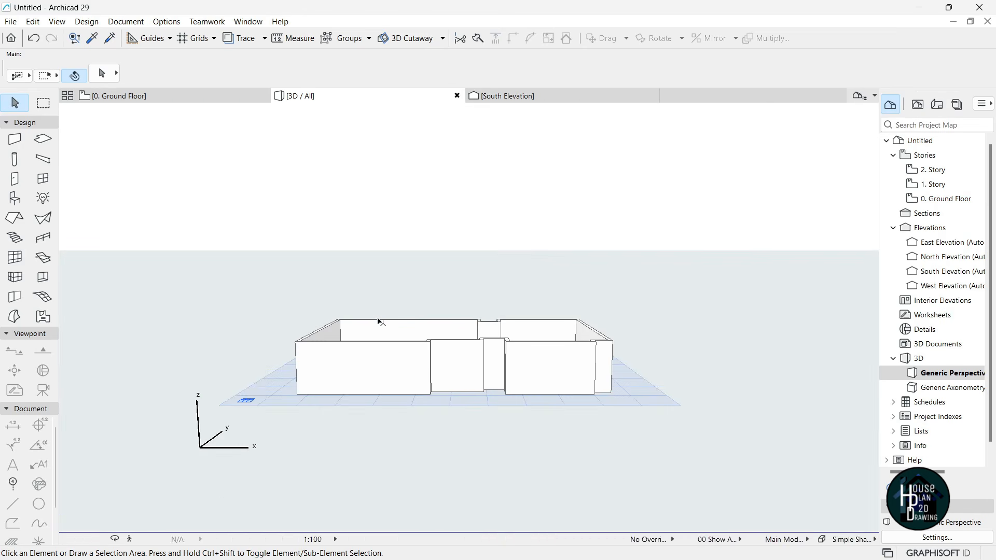
click(130, 540)
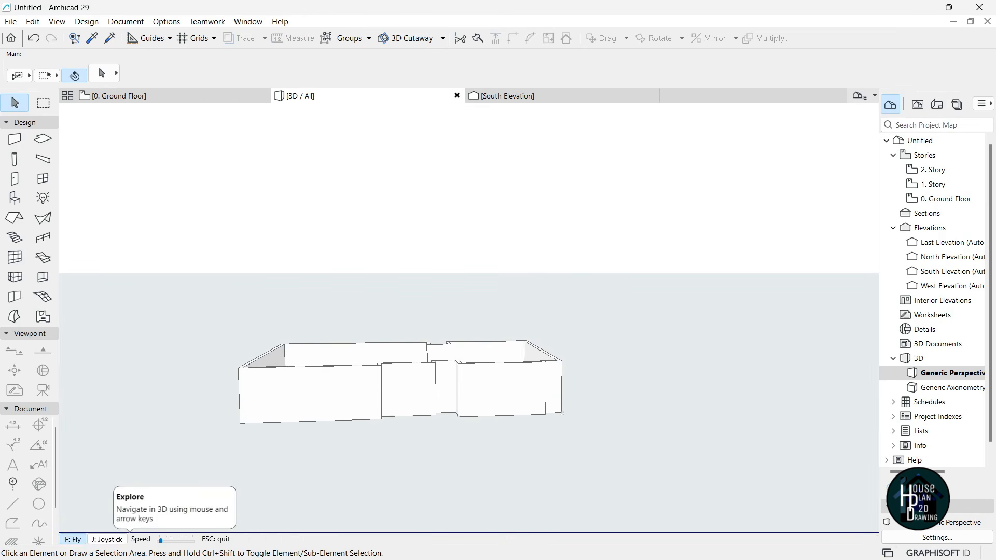
key(Page_Down)
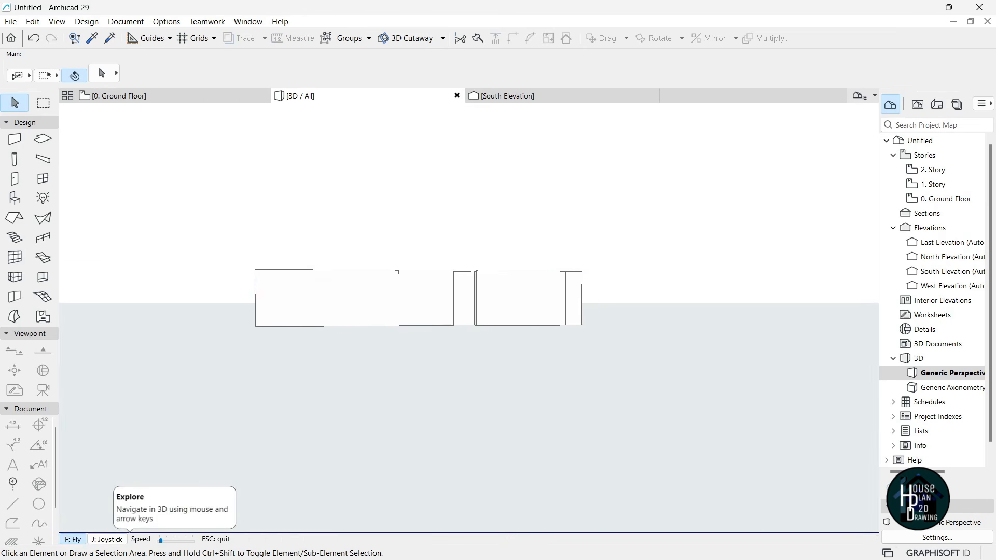
key(Up)
key(Up)
key(Right)
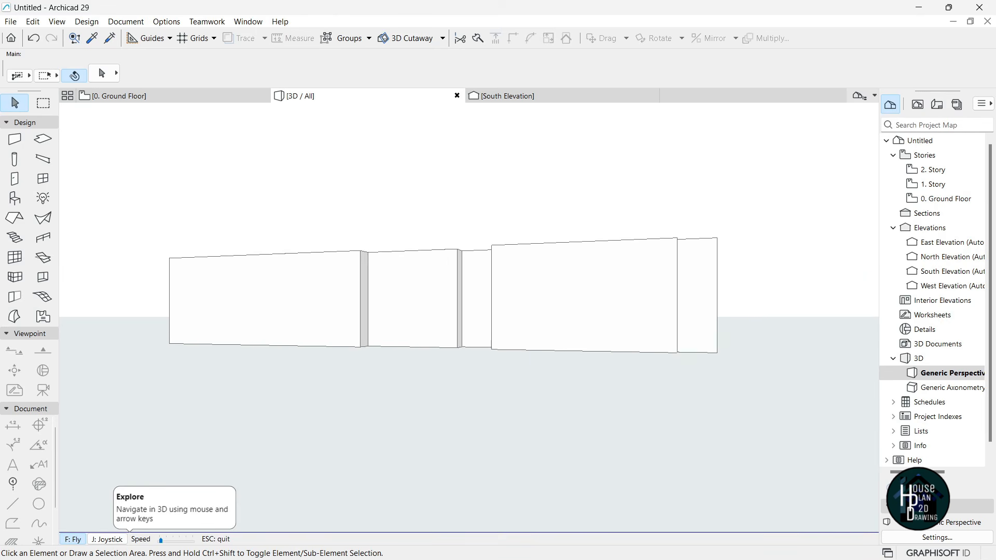
key(Down)
key(Page_Up)
key(Up)
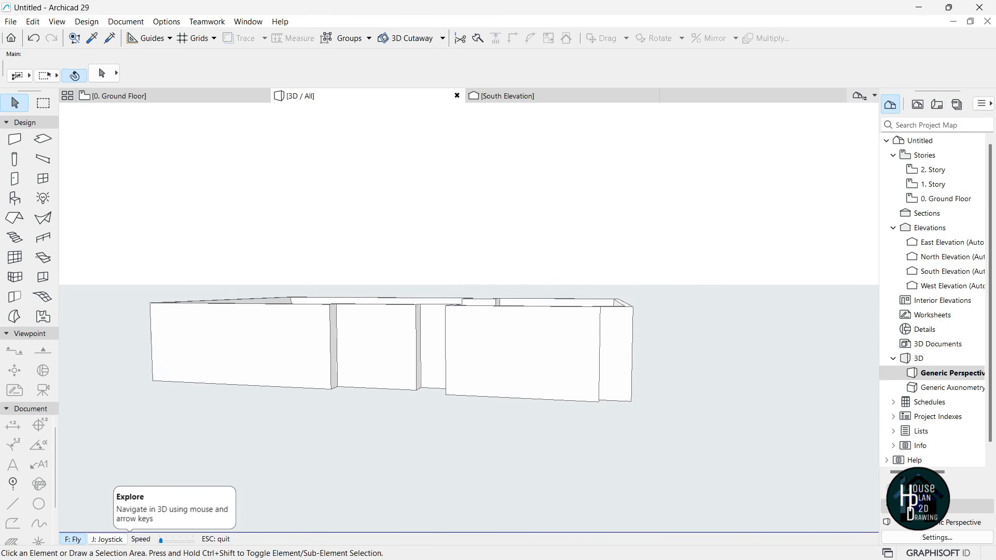
key(Down)
key(Escape)
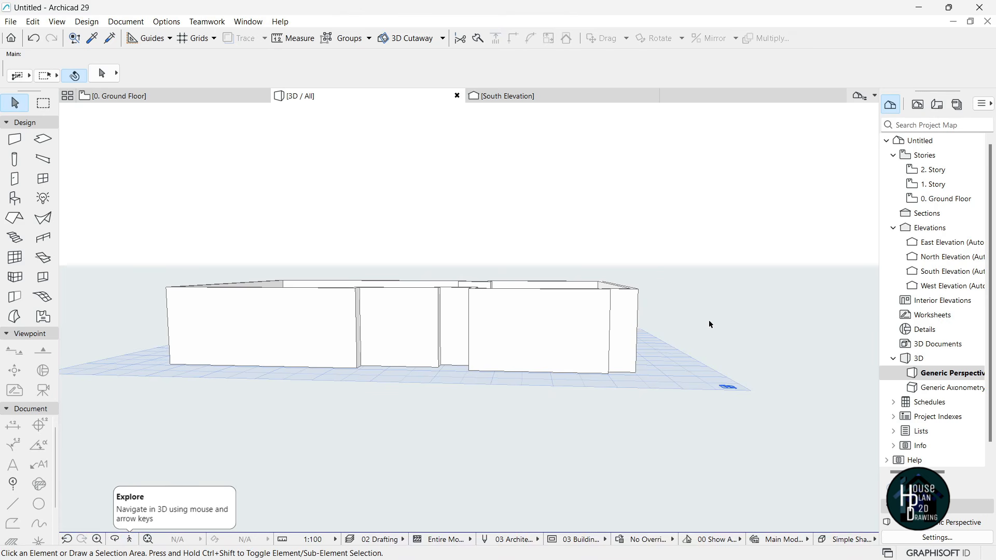
- In Story Settings, give Ground Floor, Story 1 and Story 2 a Height to Next of 3500
right_click(938, 205)
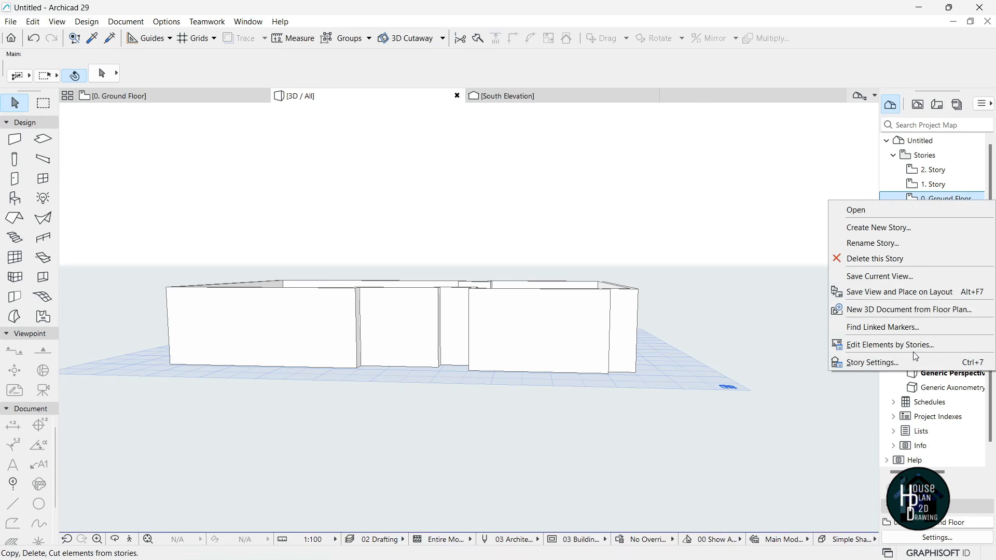
click(890, 364)
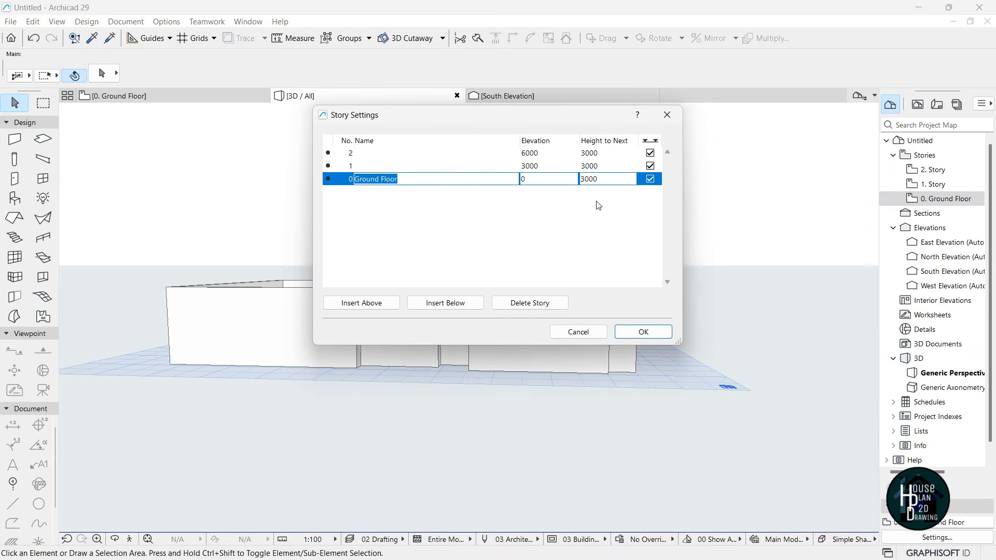
click(591, 184)
click(590, 167)
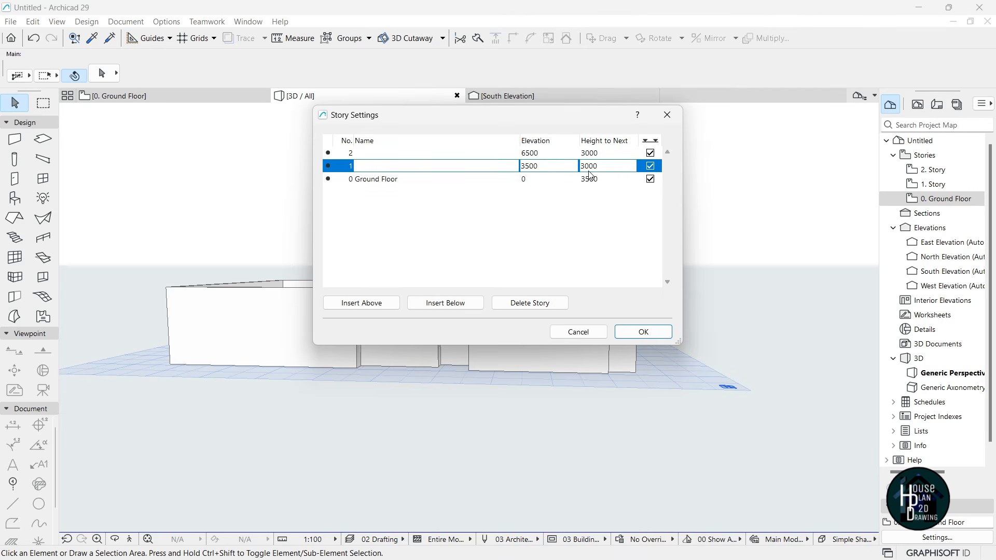
click(589, 156)
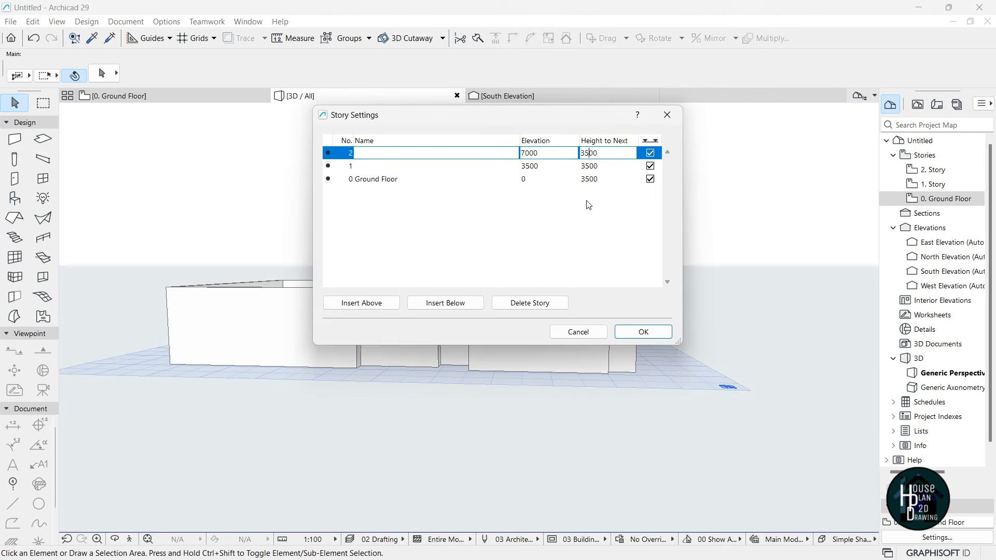
click(611, 205)
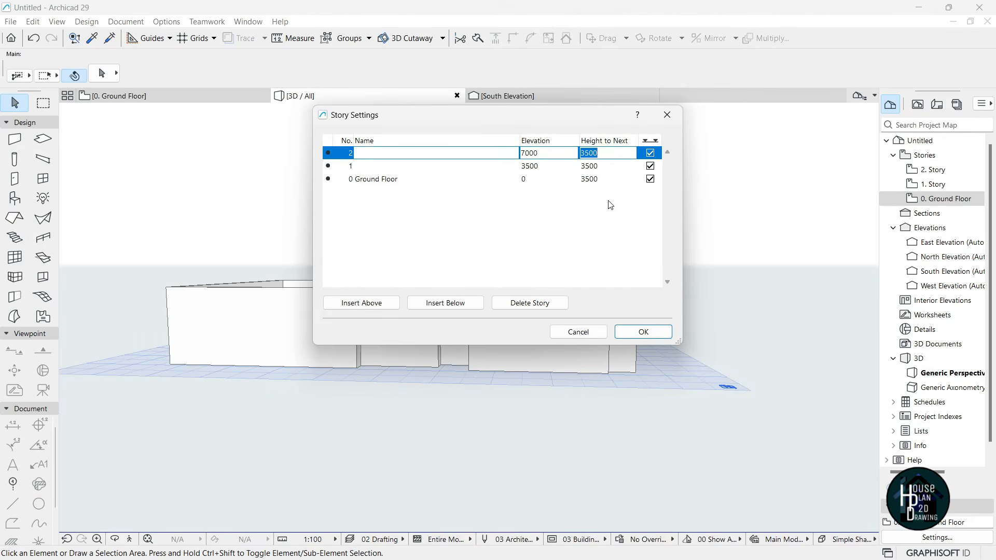
click(650, 335)
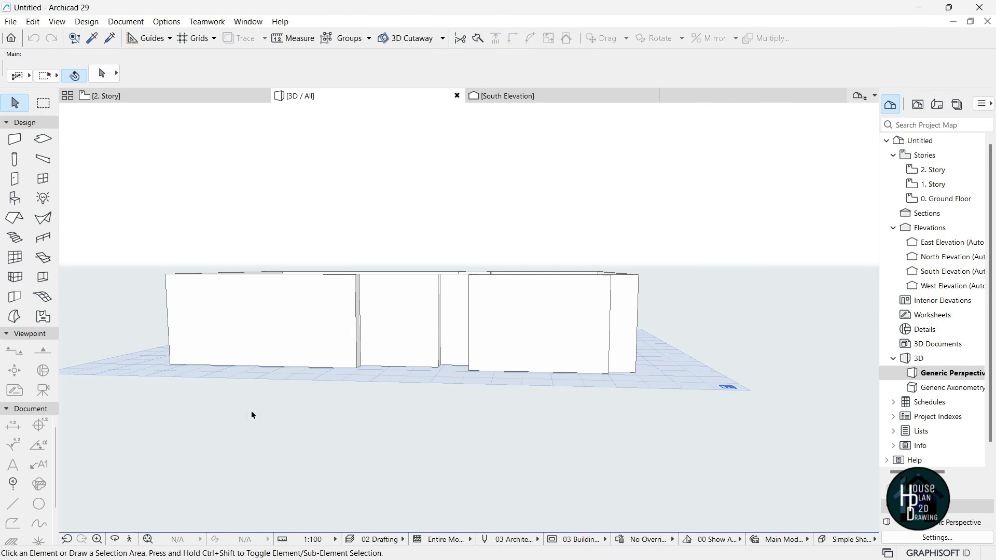
- Walk around the taller walls in Explore mode, then open the house reference picture
click(129, 541)
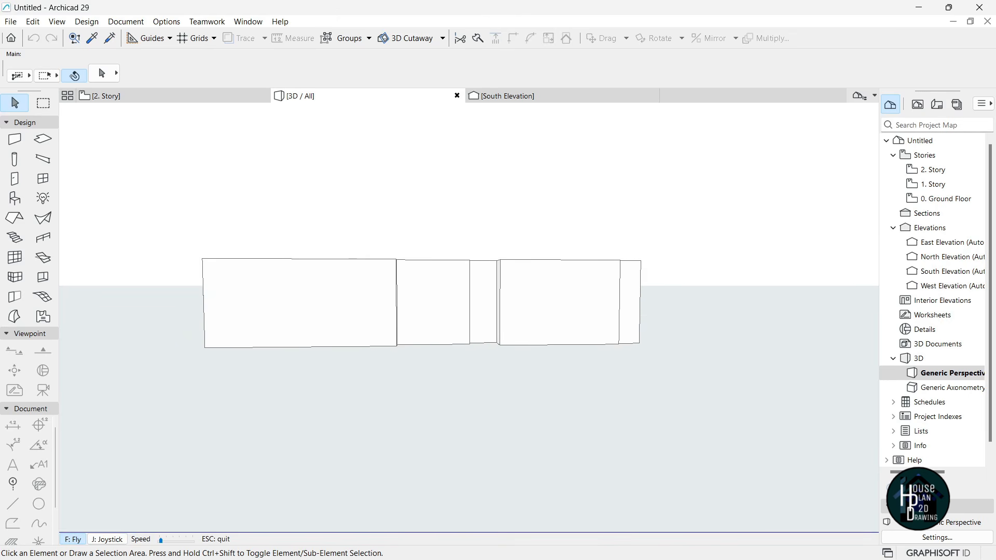
key(Up)
key(Down)
key(Up)
key(Up)
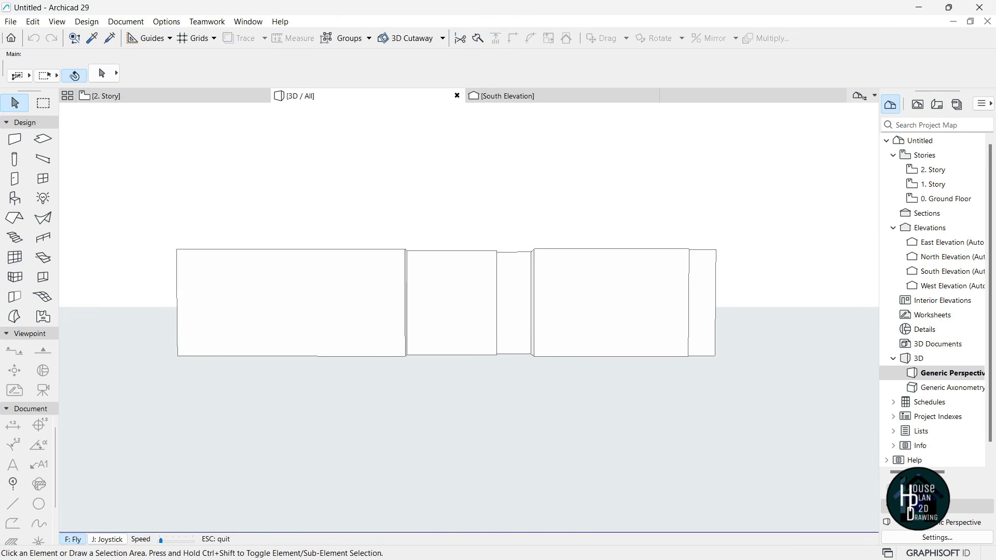
key(Escape)
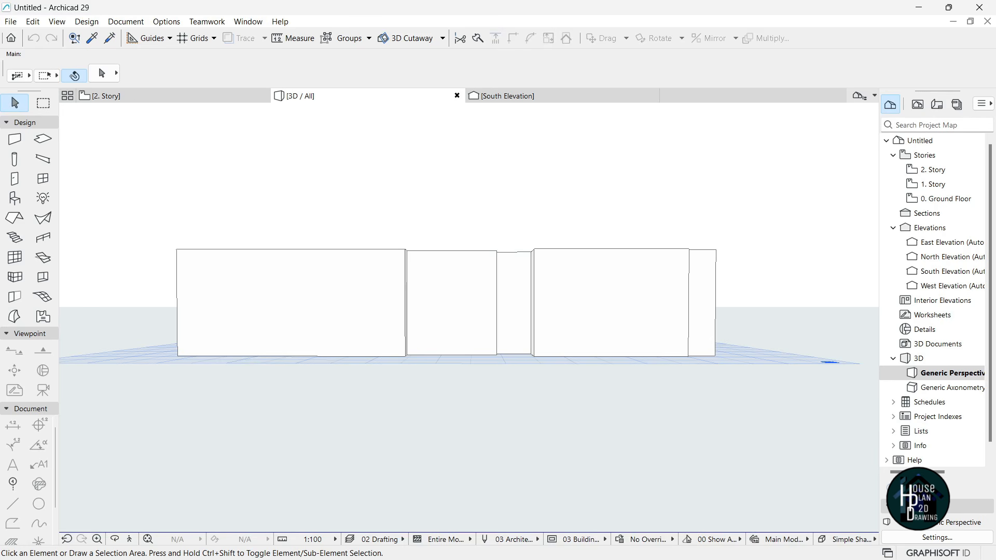
mouse_move(613, 545)
click(618, 497)
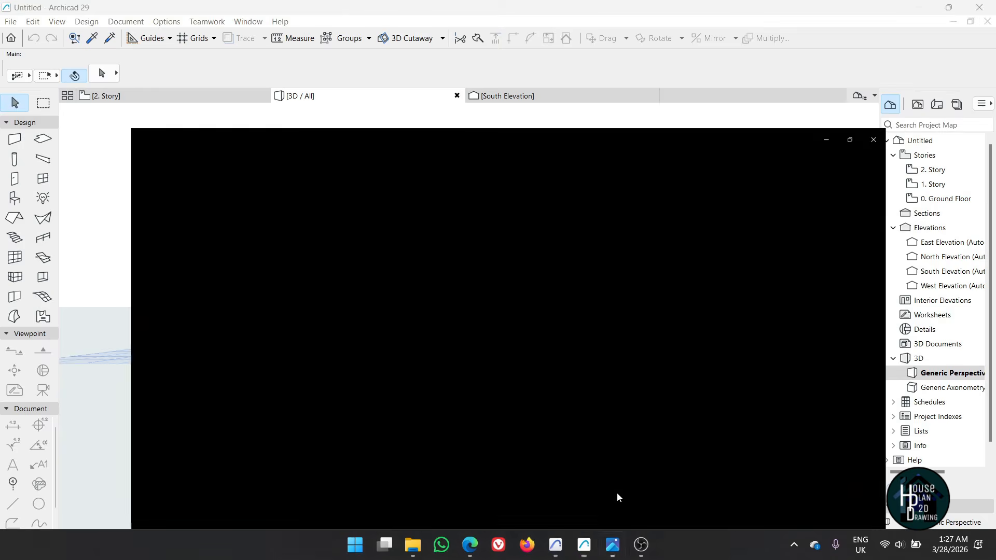
- Zoom in and out on Picture7.jpg to study the house front, then minimize Photos
scroll(540, 286, up, 3)
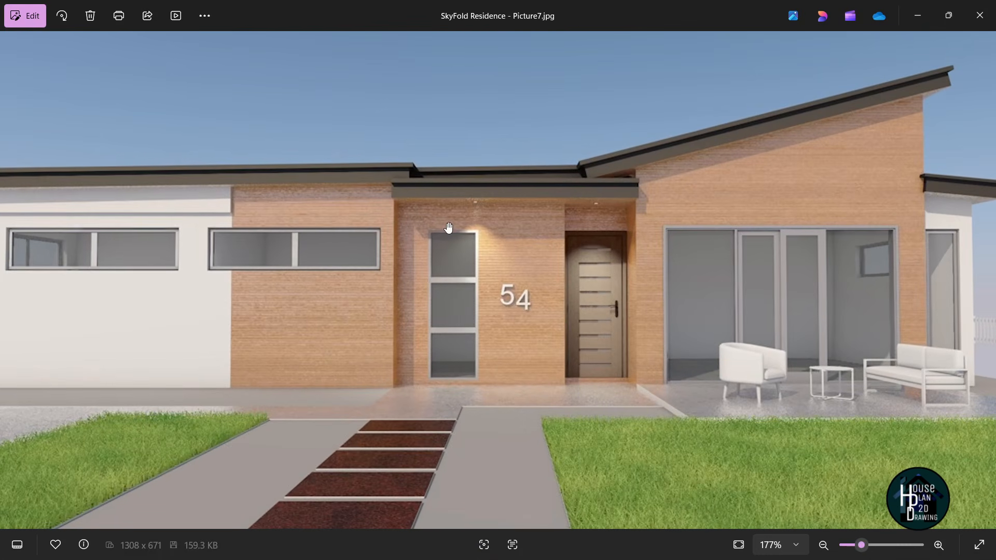
scroll(500, 289, down, 2)
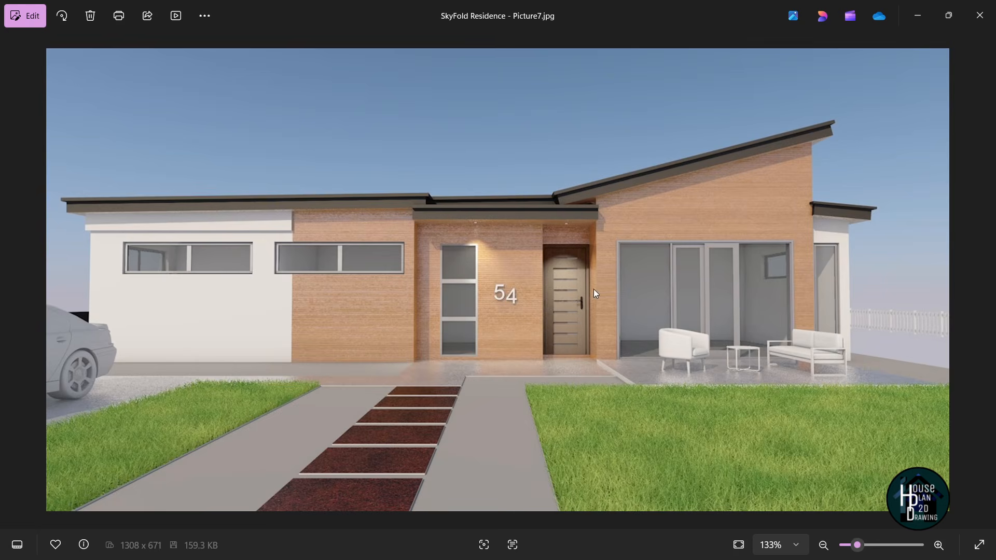
scroll(581, 291, down, 3)
scroll(554, 300, up, 2)
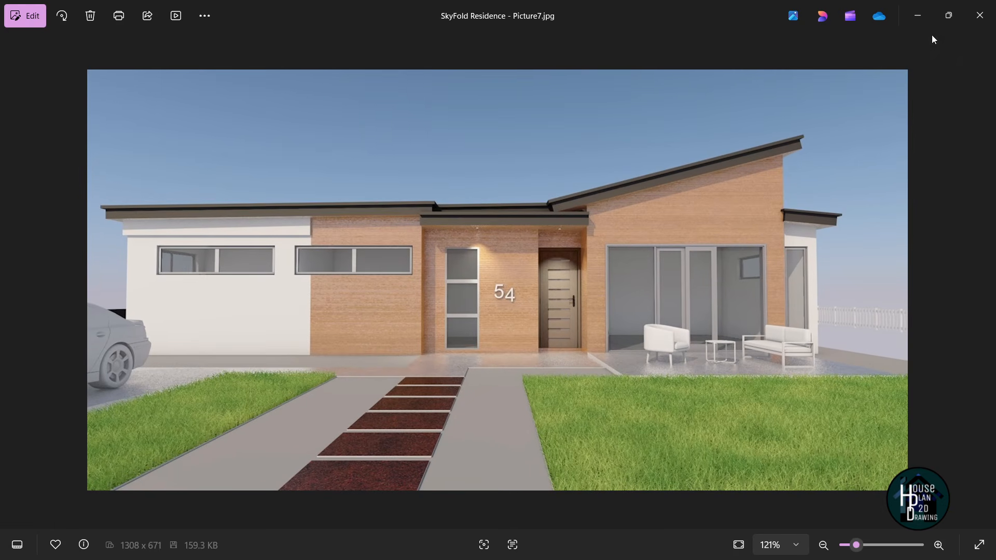
click(919, 16)
scroll(465, 318, up, 1)
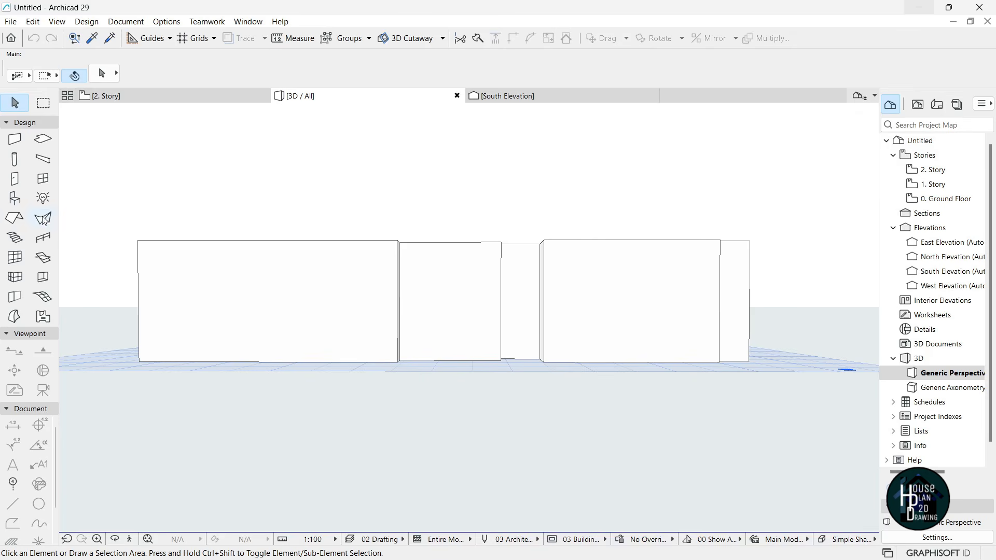
- Load the basic Window into the Window tool, 900 × 1500 with a 1000 sill
click(43, 180)
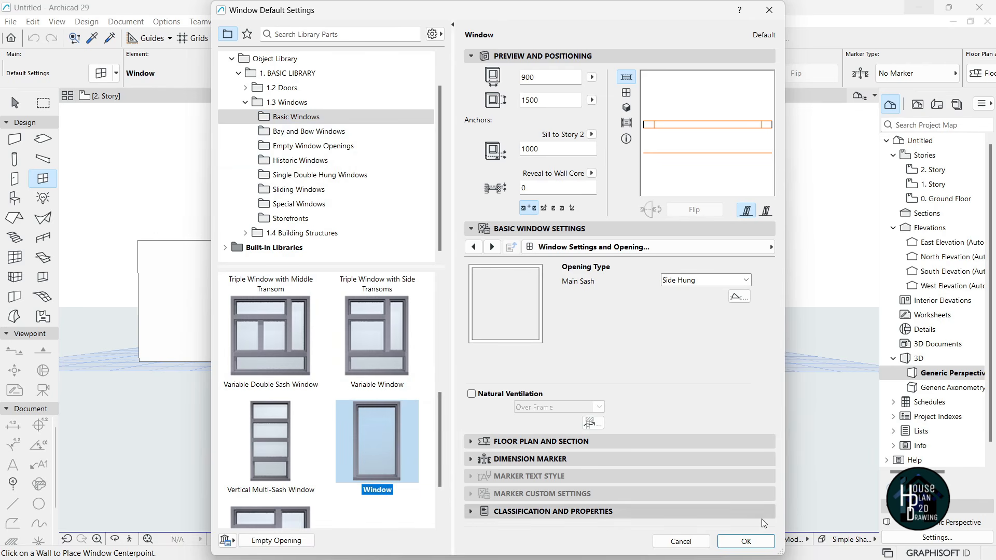
click(746, 541)
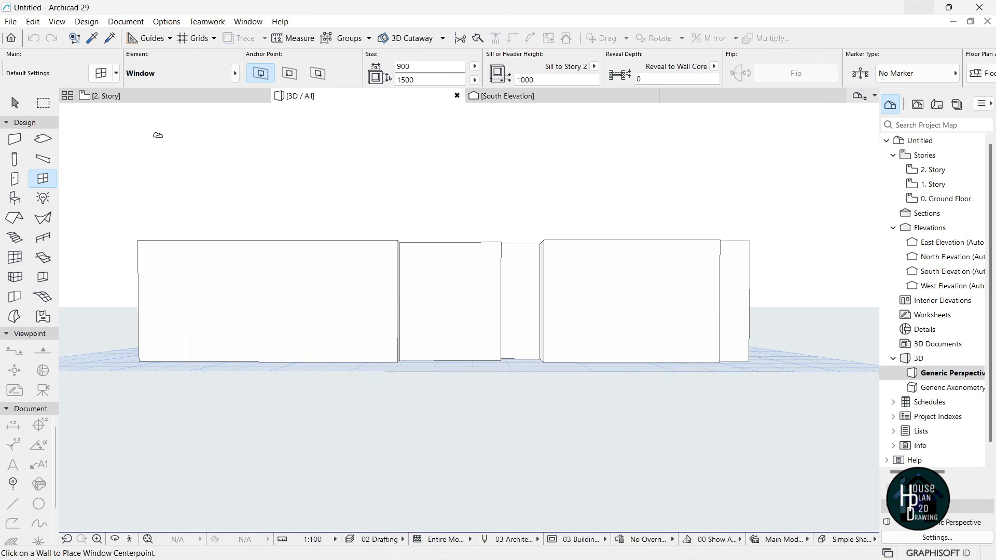
- On the 0. Ground Floor plan, change the window width to 650
click(127, 98)
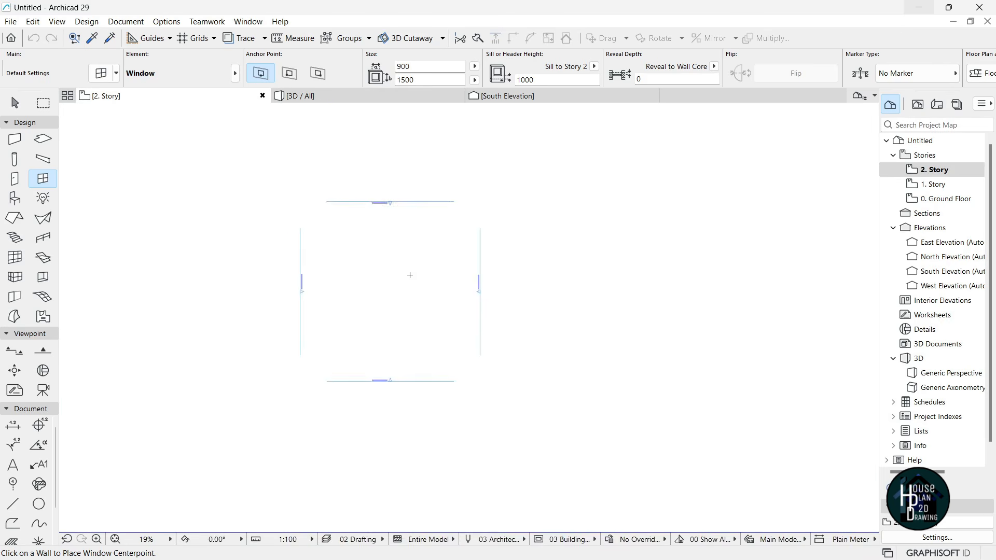
click(941, 198)
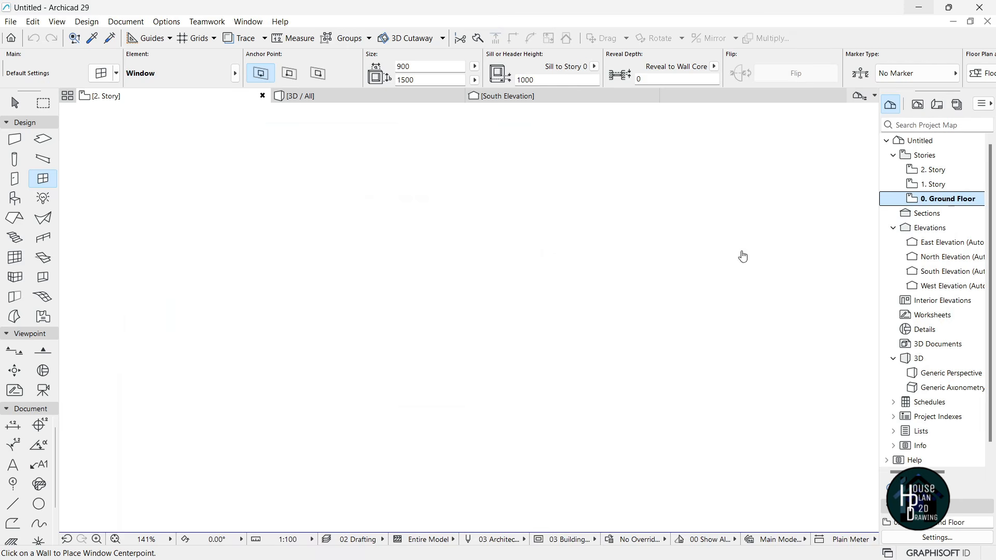
scroll(484, 334, up, 10)
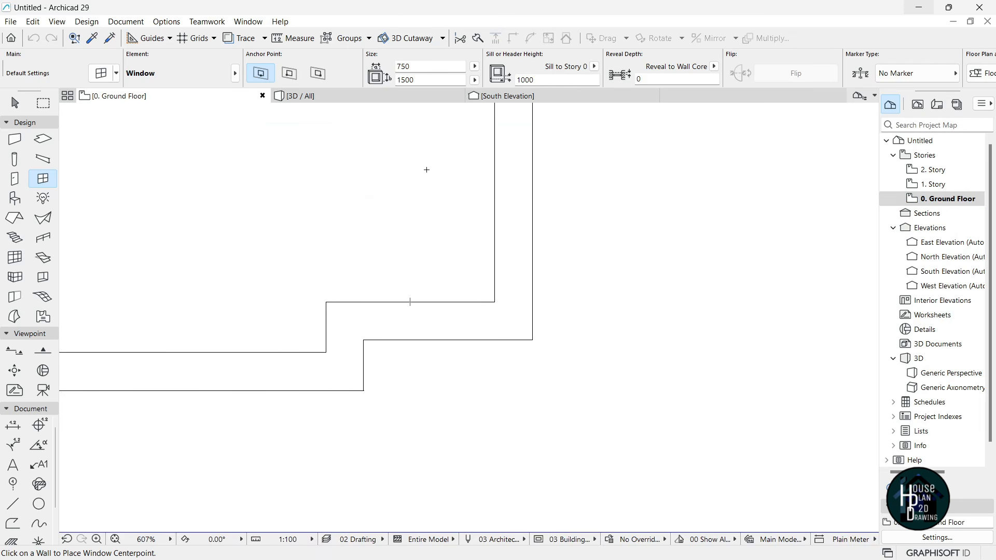
click(403, 68)
text(6)
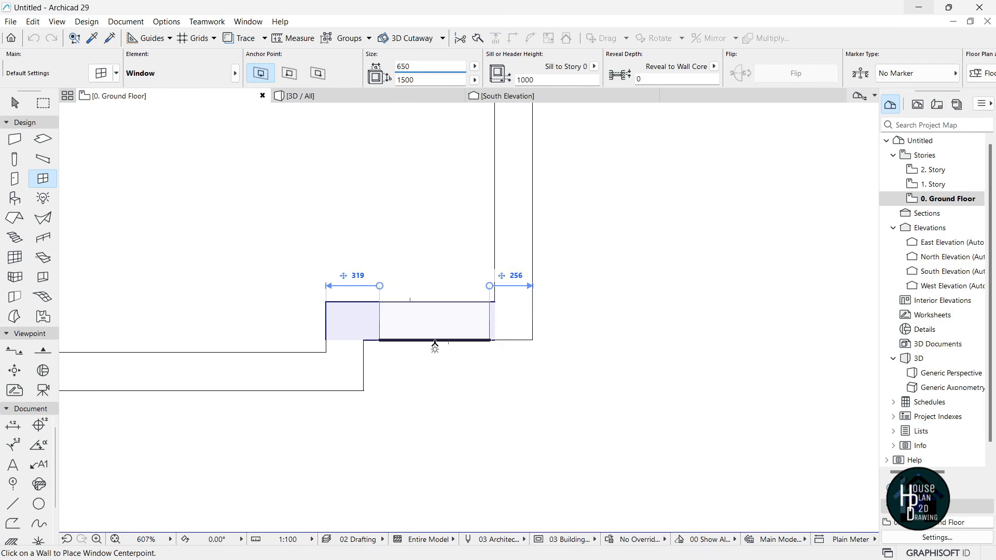
- Insert the 650 × 1500 window into the wall beside the notch and view it in 3D
click(431, 343)
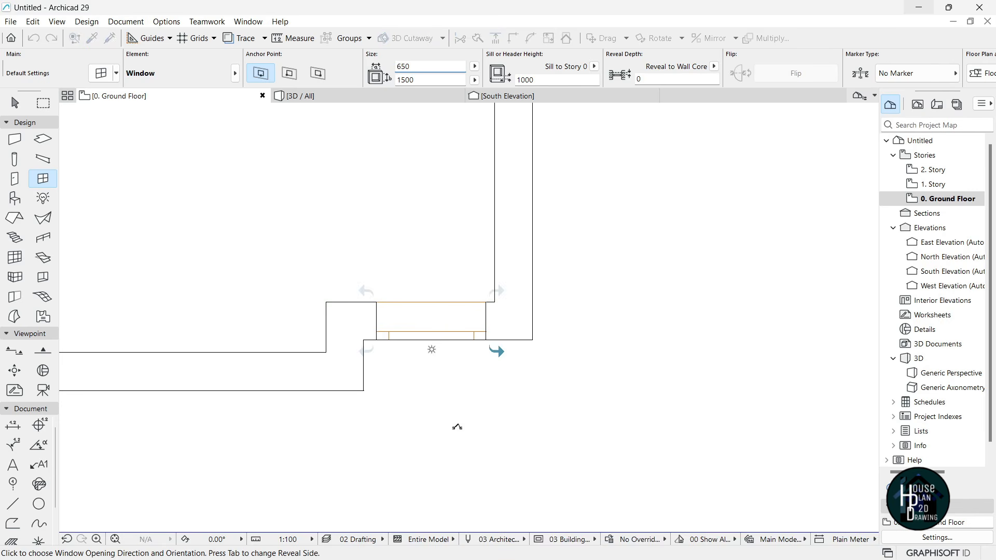
click(457, 427)
scroll(516, 247, down, 4)
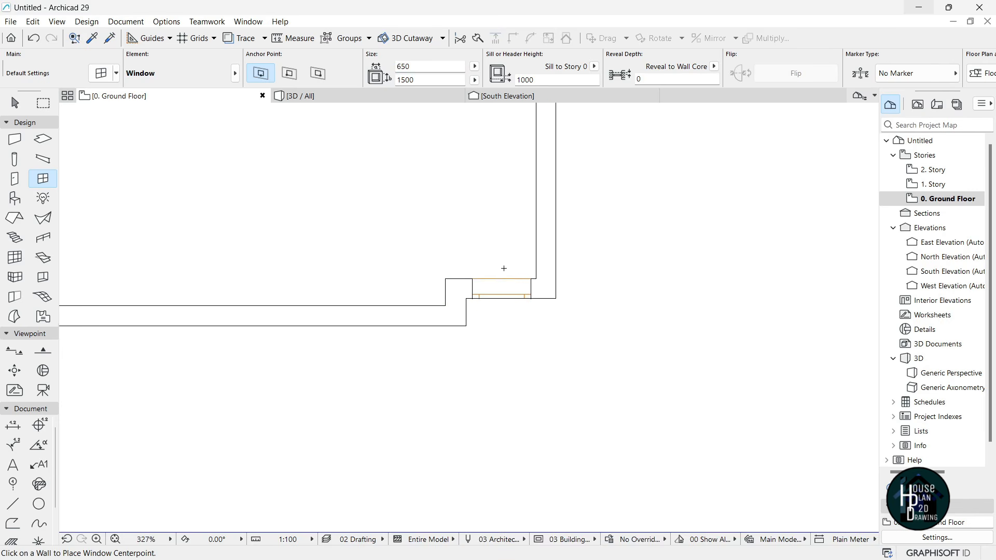
click(331, 97)
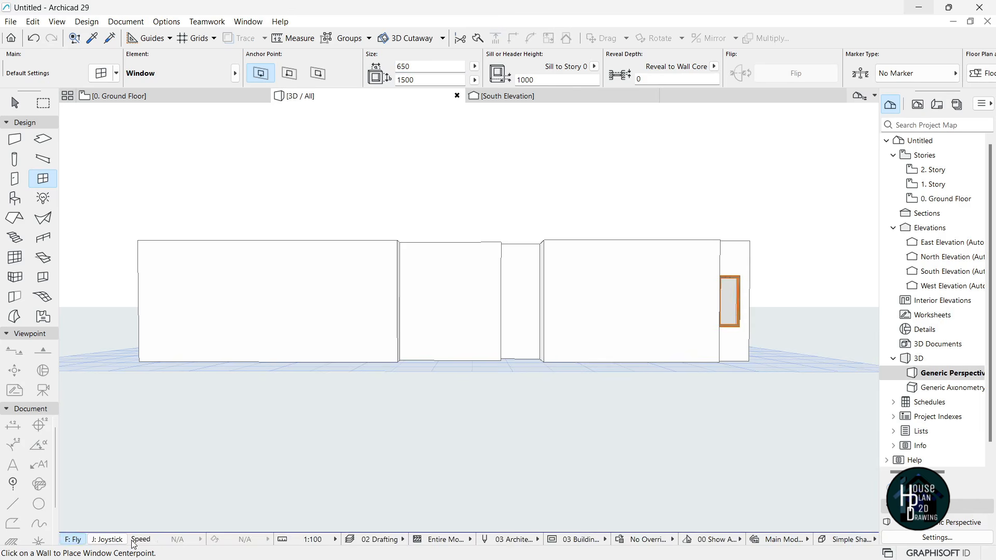
- In 3D, select the ground-floor window and set its height to 2700
click(131, 537)
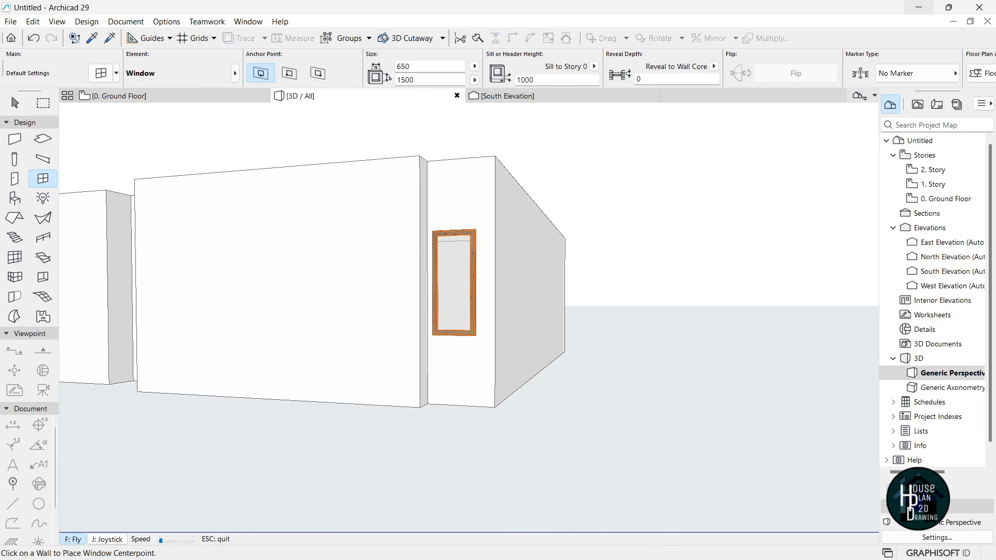
key(Escape)
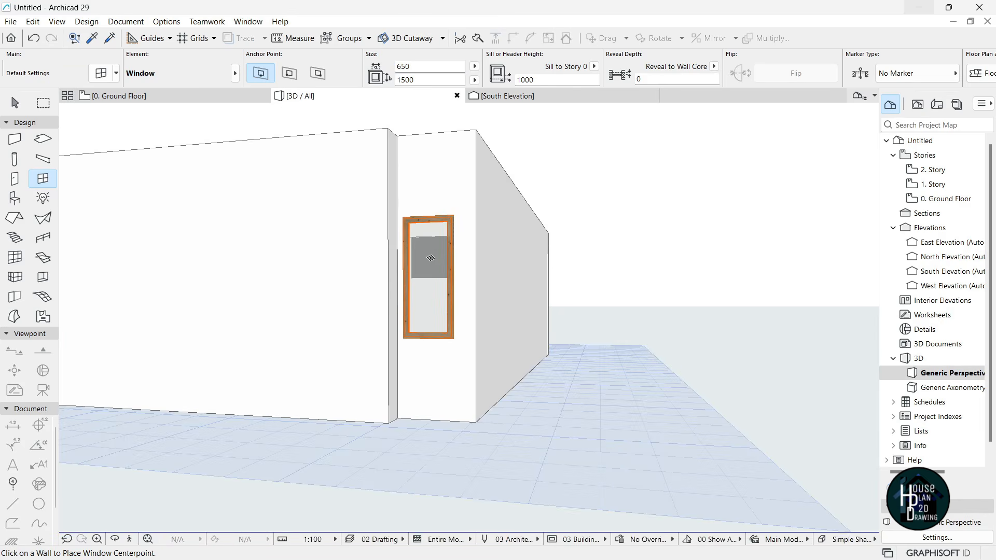
key(Escape)
click(434, 247)
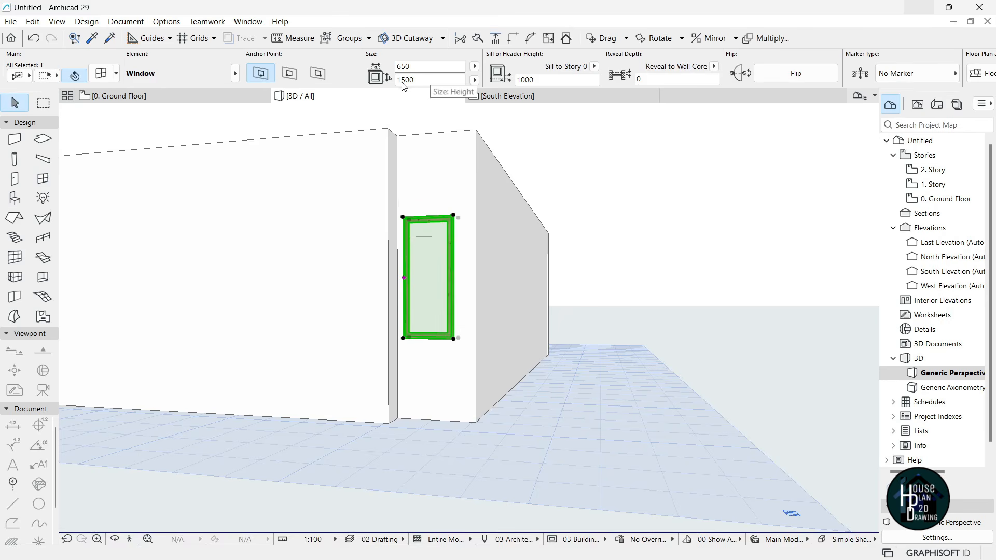
drag(407, 85, 395, 83)
text(27)
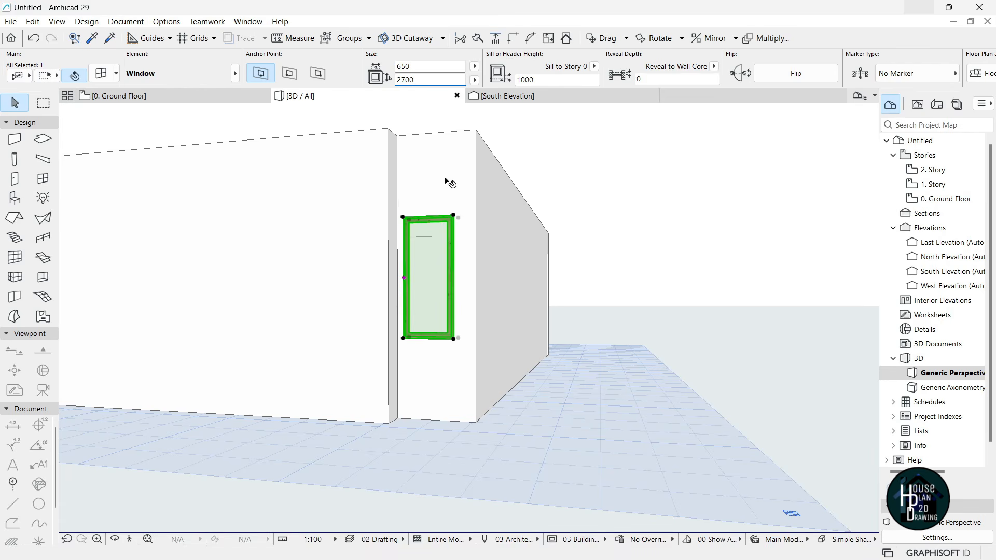
key(Return)
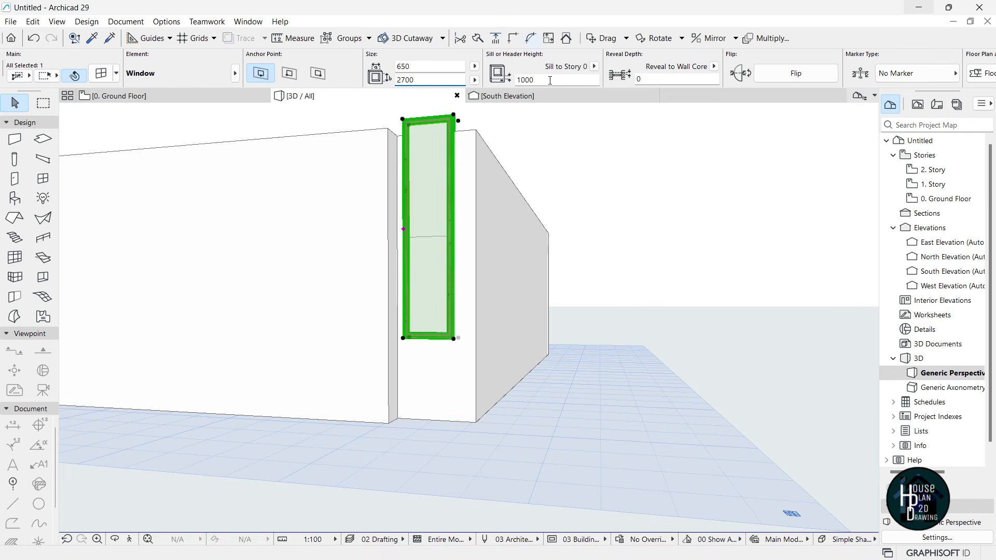
- Set the window's sill height to 50, then deselect it
click(539, 81)
text(0)
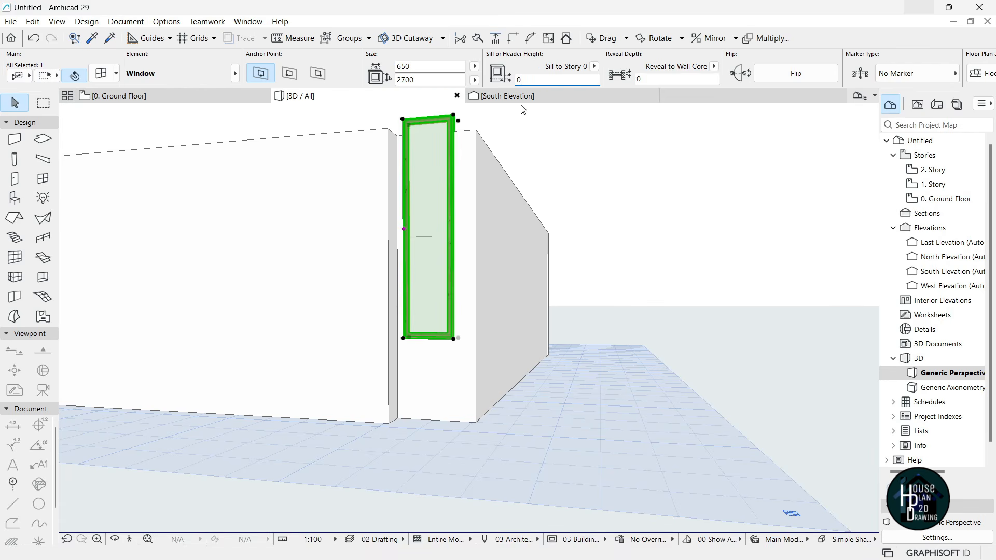
key(Return)
double_click(528, 78)
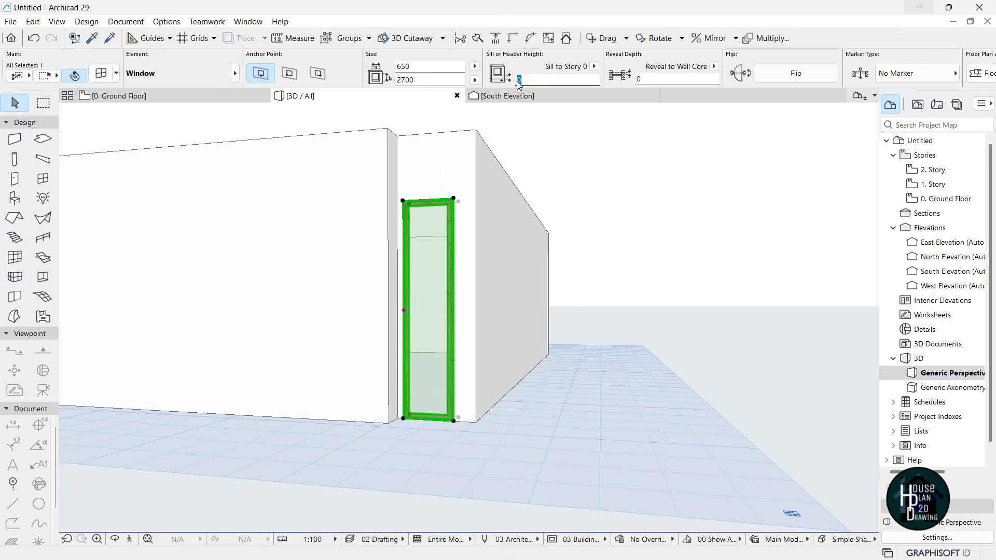
text(5)
key(Return)
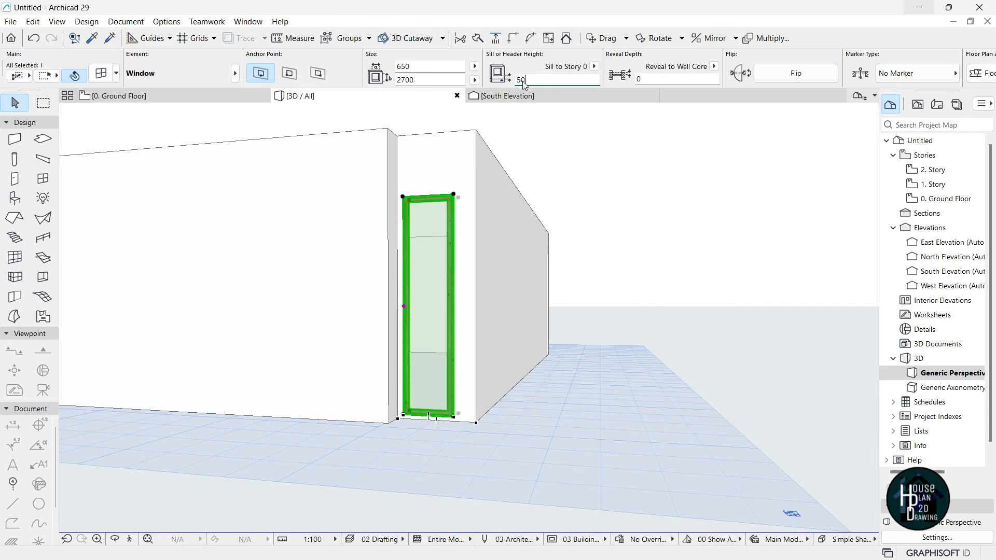
click(548, 363)
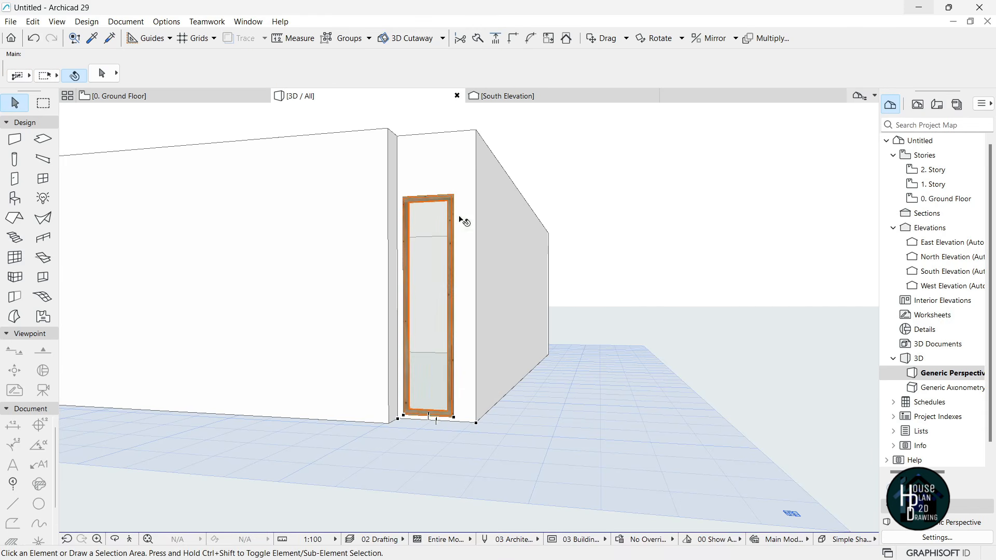
- Leave the 3D walk-through and return to the ground-floor plan
click(129, 540)
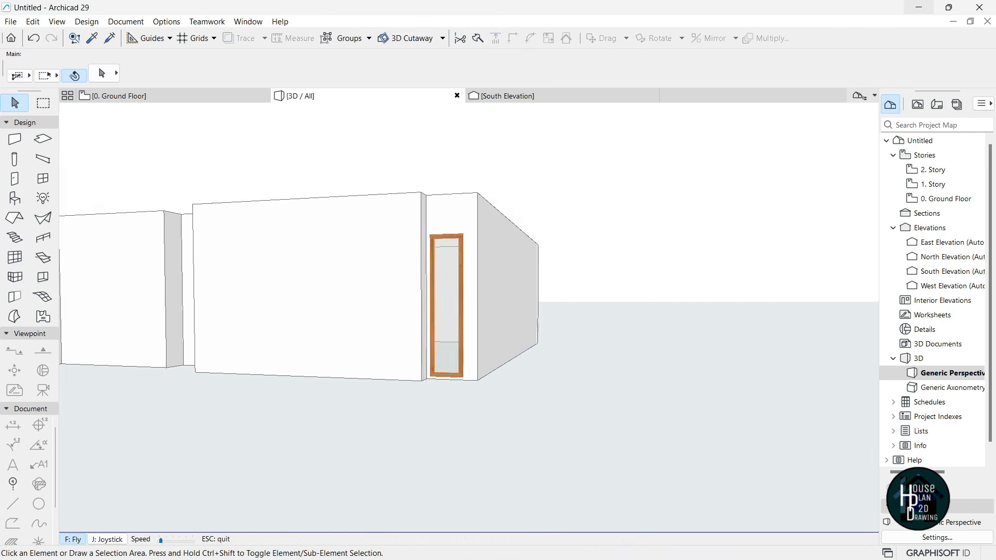
key(Escape)
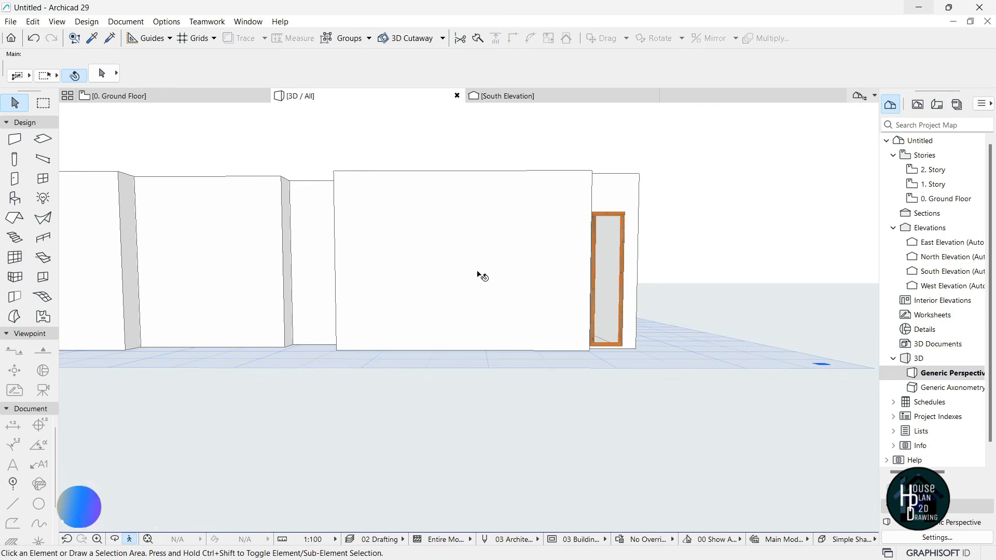
click(148, 96)
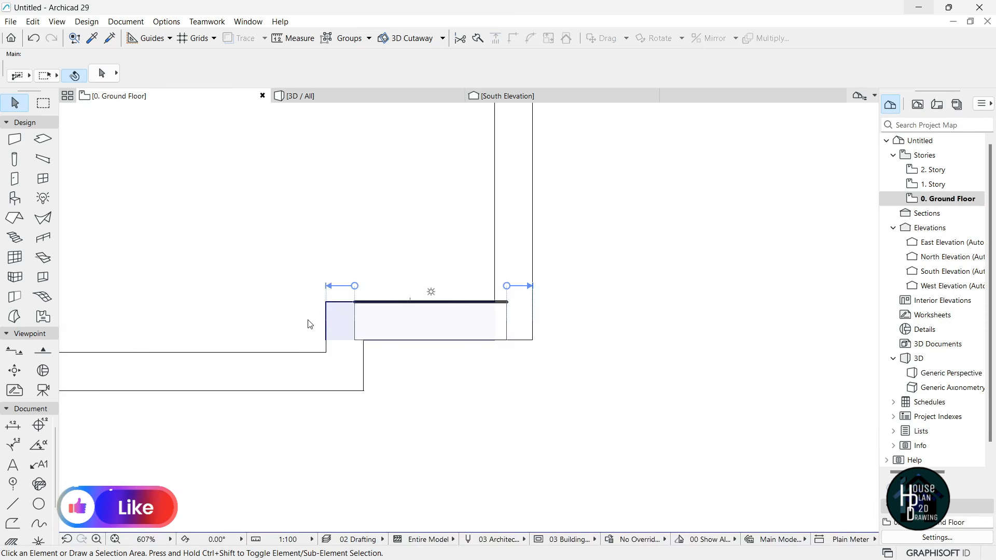
scroll(598, 249, down, 3)
scroll(596, 278, down, 6)
scroll(501, 275, up, 5)
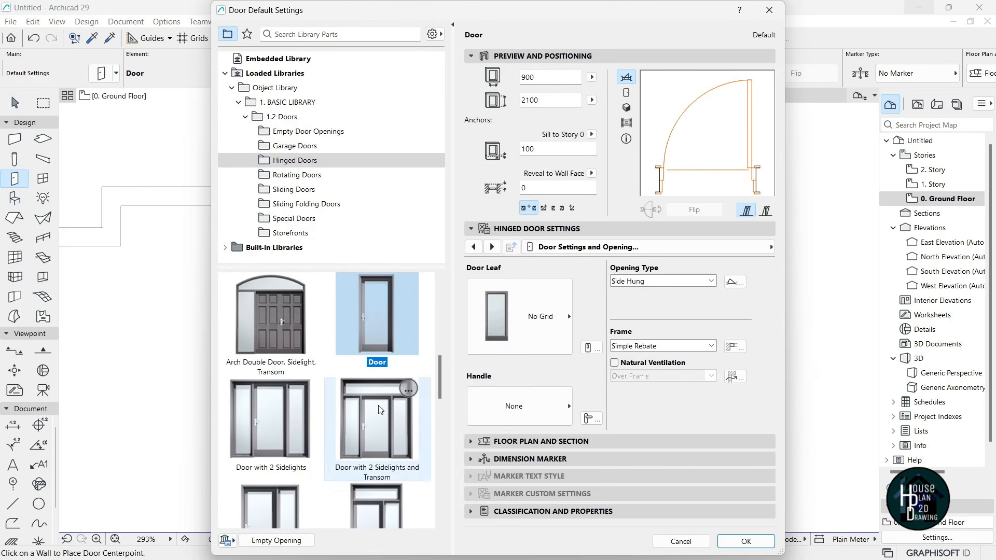
- Make Sliding Door with 2 Sidelights the door default, 2700 × 2100 with a 100 sill
scroll(377, 415, down, 3)
scroll(378, 418, down, 5)
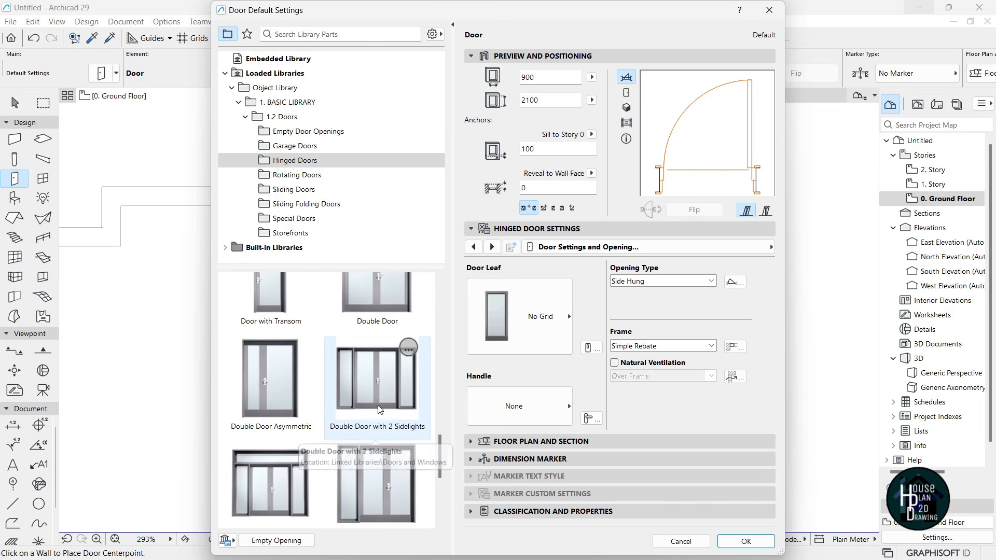
click(291, 190)
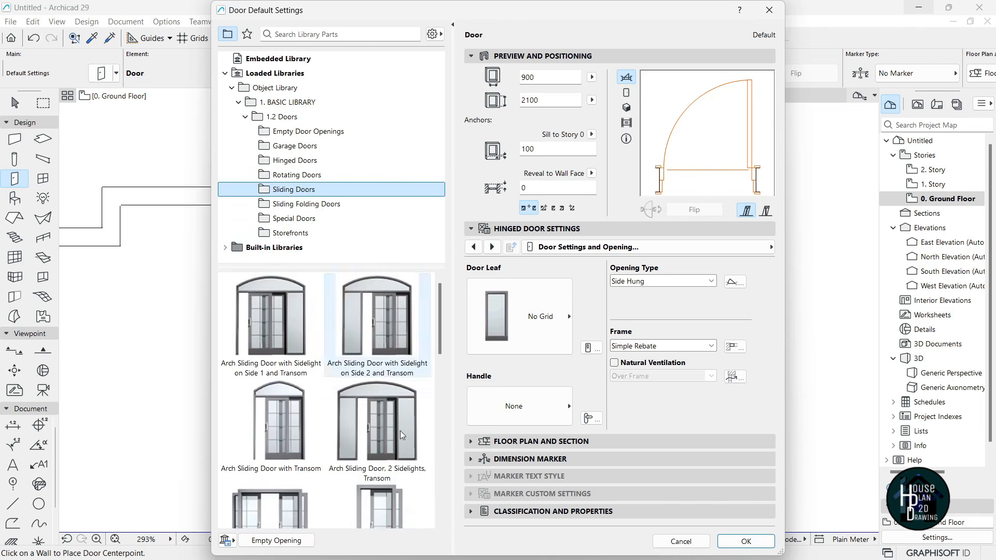
scroll(386, 372, down, 6)
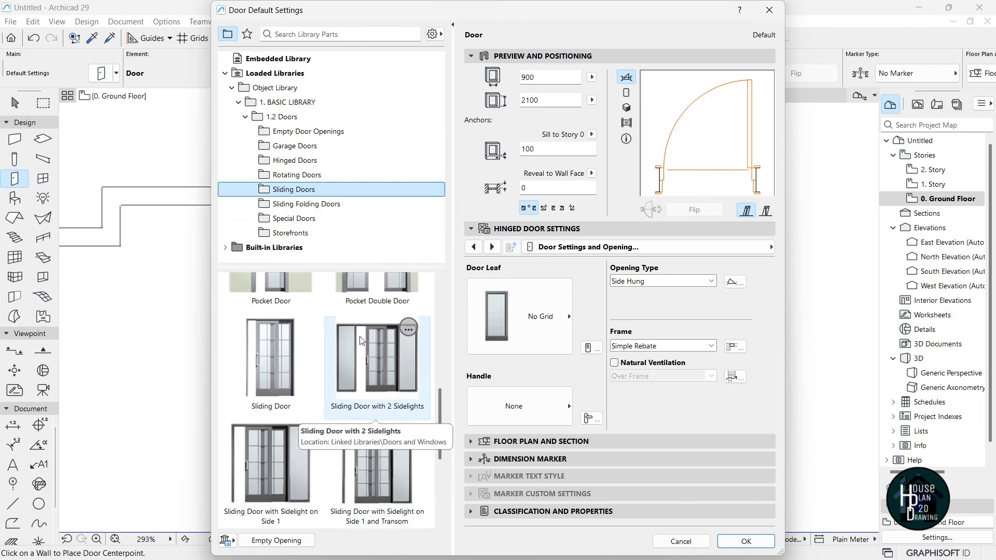
click(376, 358)
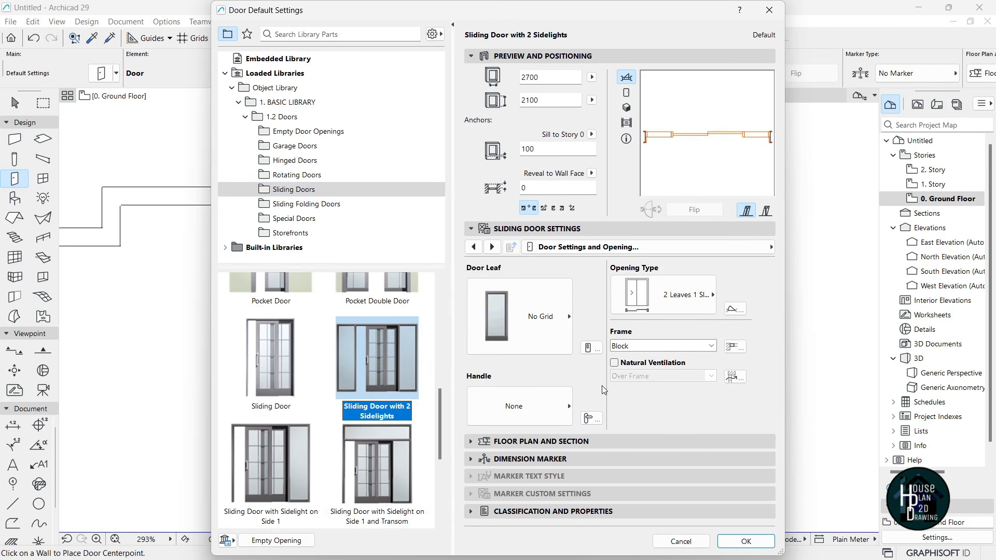
click(746, 541)
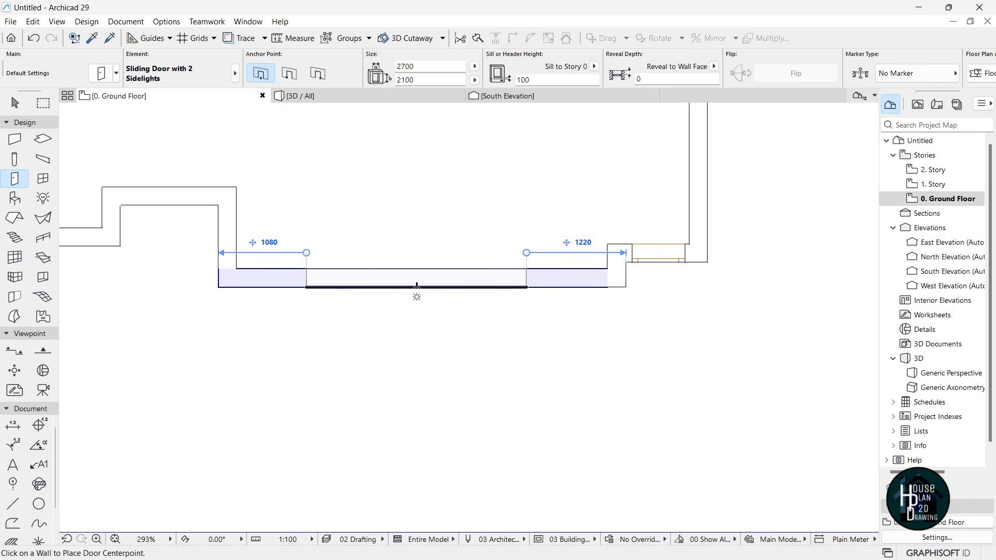
- Place the sliding door centred in the ground-floor front wall
click(422, 288)
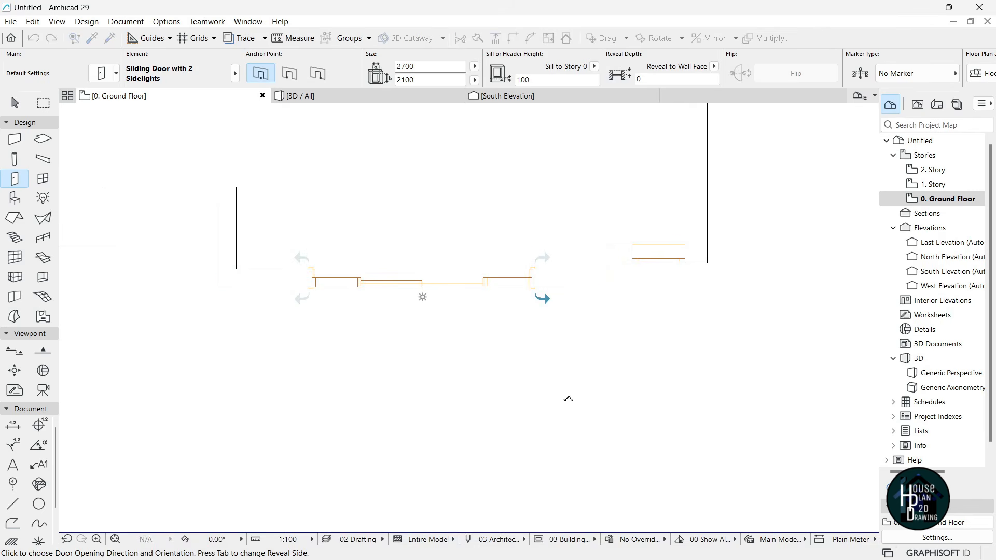
click(568, 400)
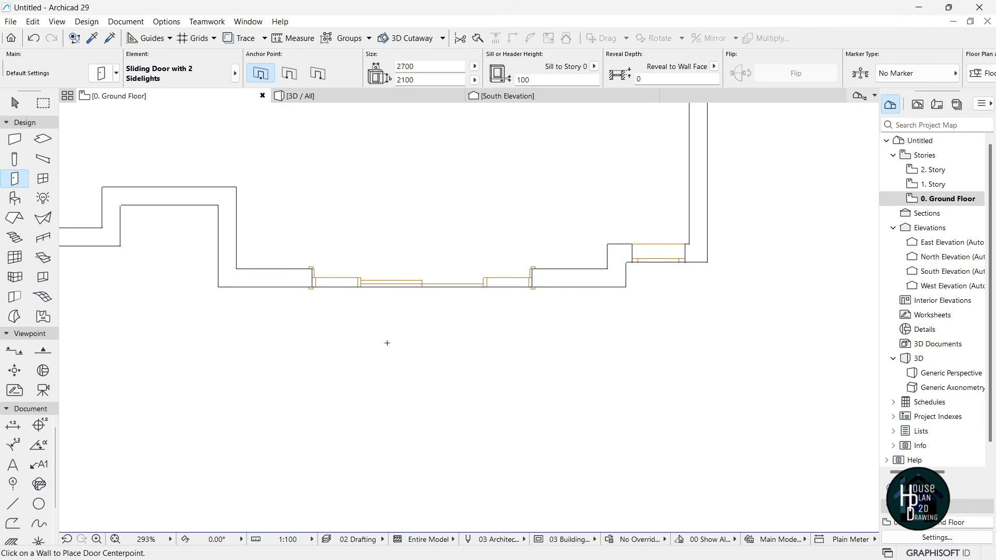
key(Escape)
- In 3D, resize the sliding door to 4000 wide by 2700 tall
click(293, 95)
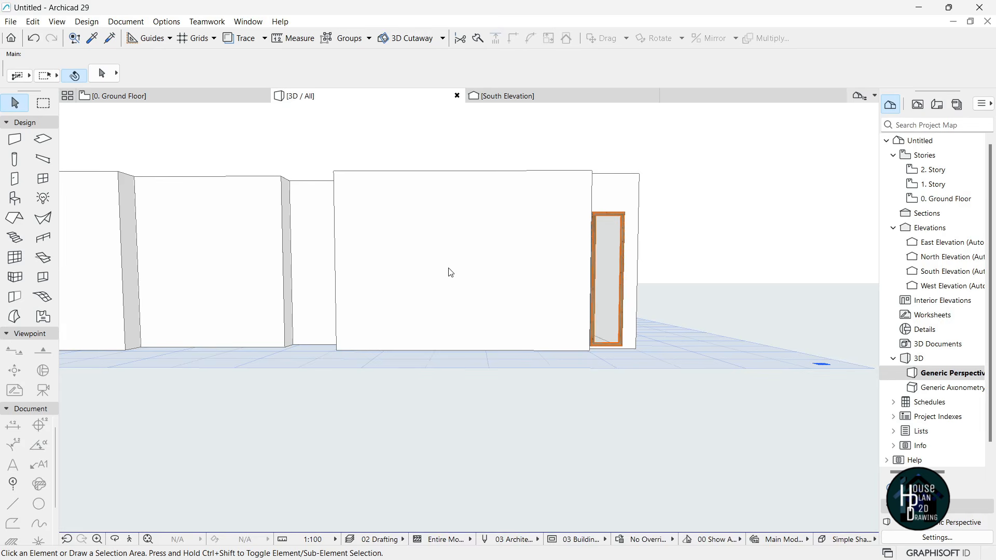
click(473, 283)
click(405, 82)
key(shift+Left)
text(7)
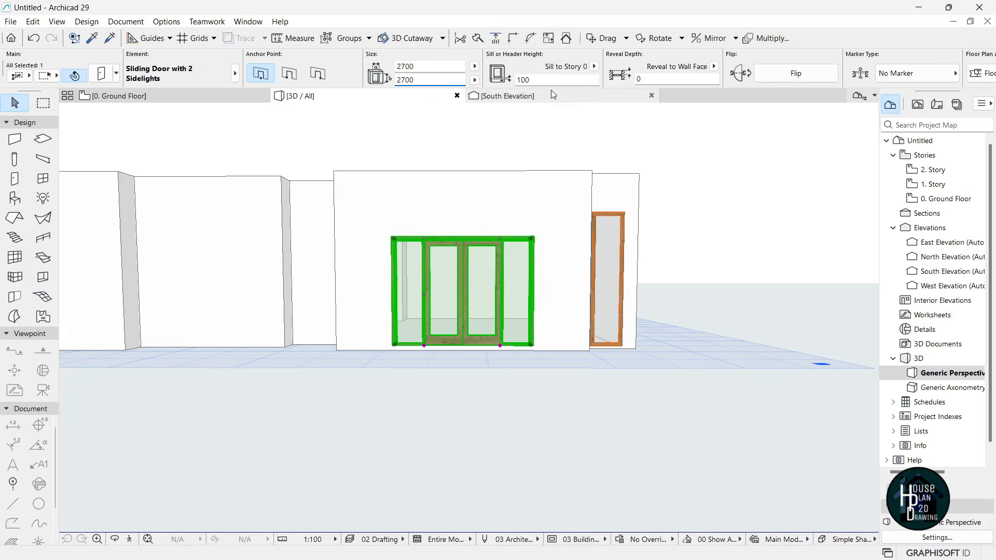
key(Return)
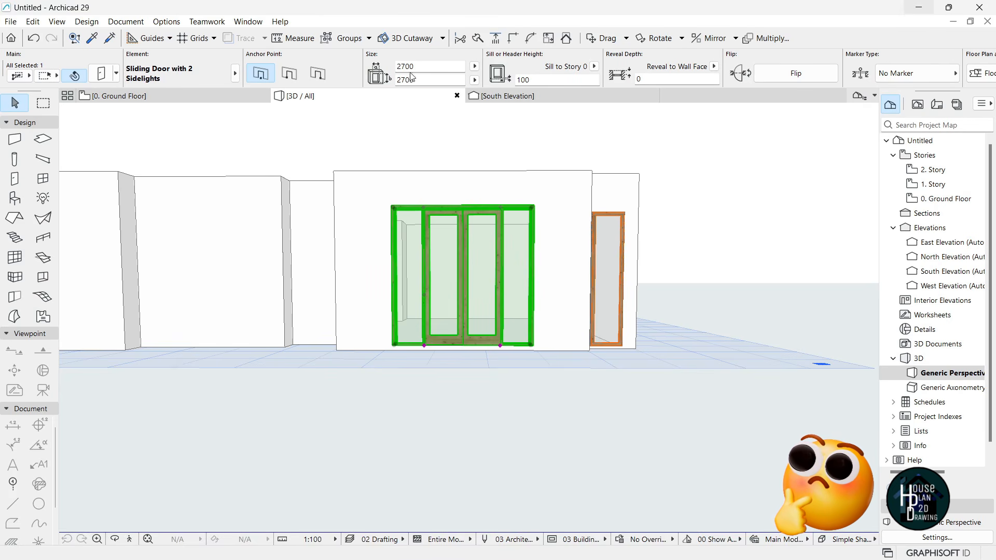
drag(417, 67, 382, 72)
text(40)
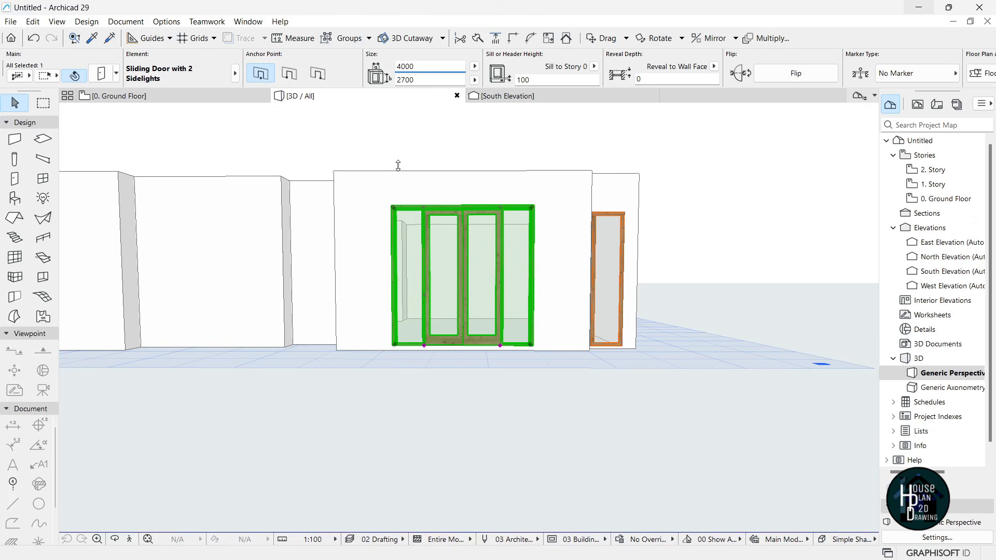
text(00)
key(Return)
key(Escape)
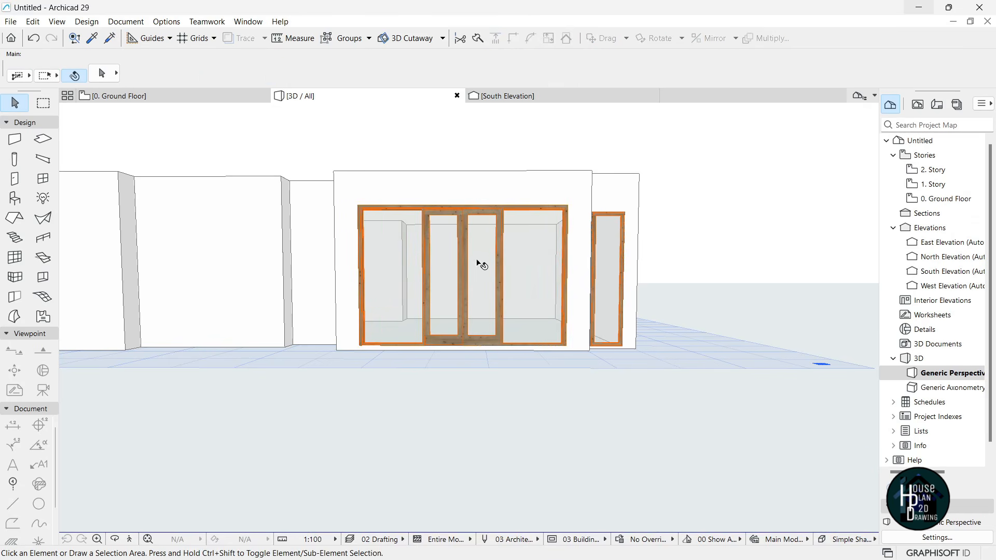
- Set the sliding door's sill to 0 so it sits on the floor
click(473, 259)
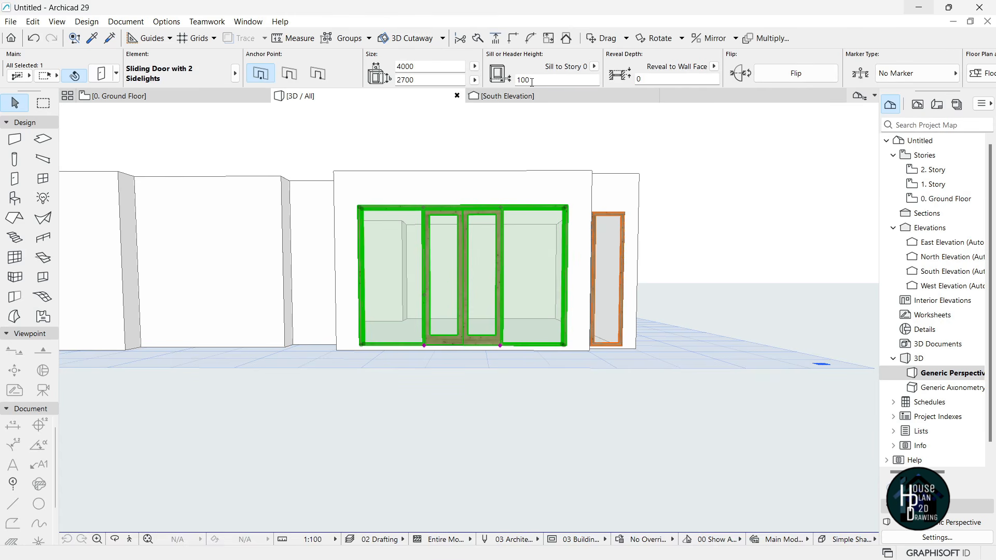
text(0)
key(Return)
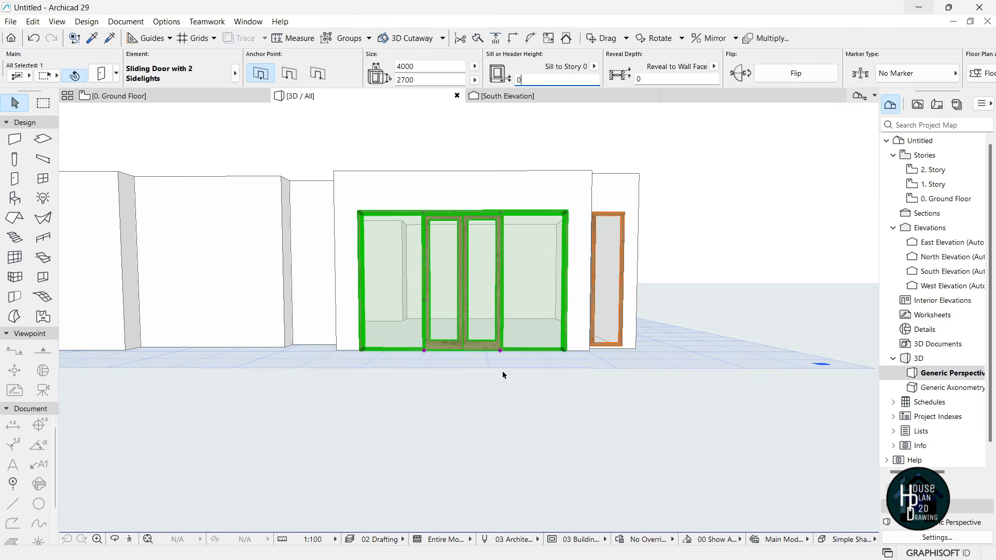
click(464, 383)
- Check the front in 3D, then return to the zoomed ground-floor plan and reopen Door Default Settings
click(131, 540)
key(Down)
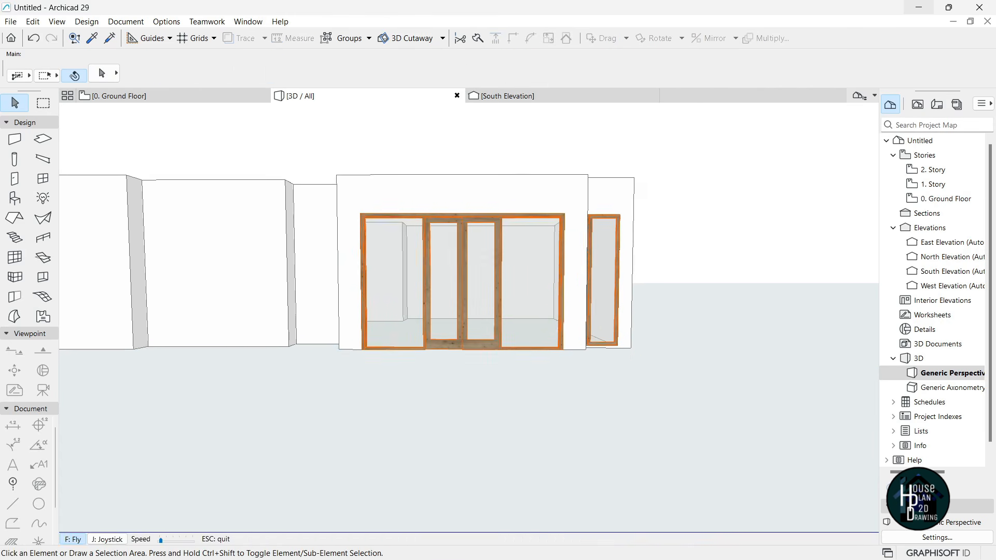
key(Up)
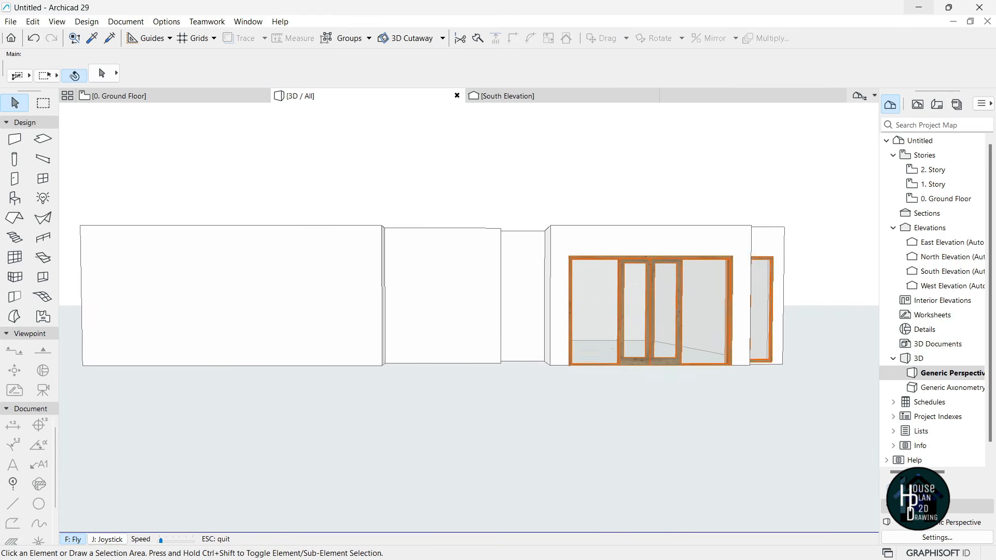
key(Escape)
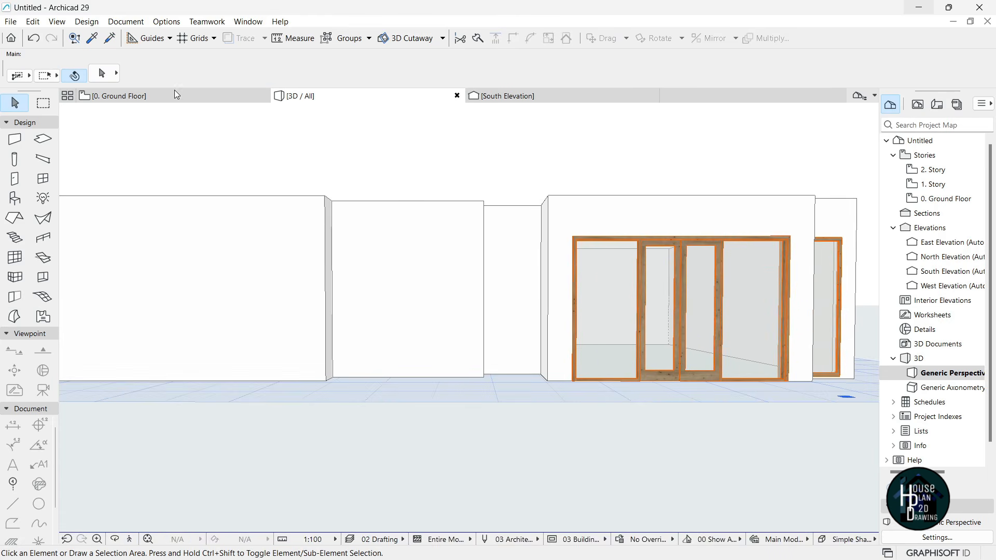
click(177, 96)
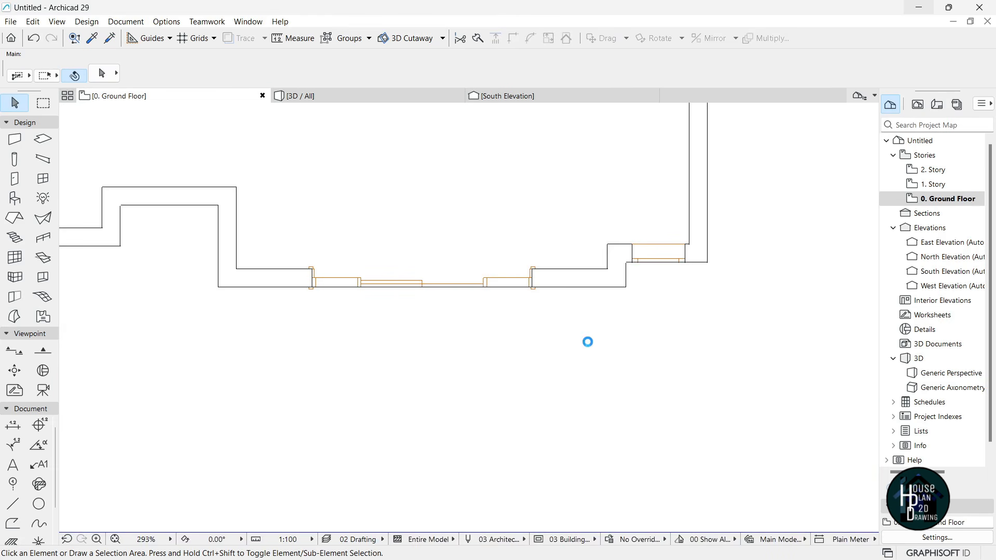
scroll(330, 253, up, 5)
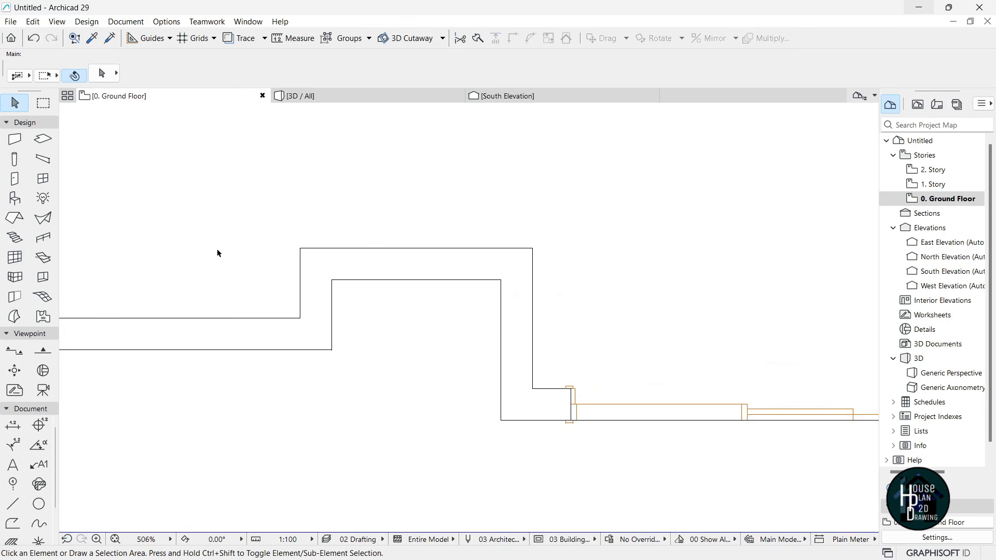
click(15, 179)
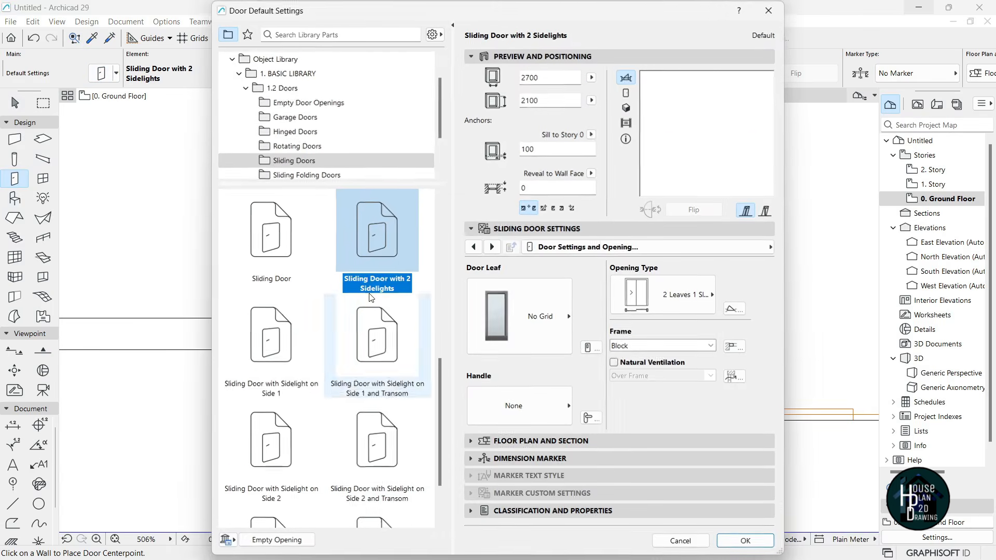
- Choose the hinged Metal Door as the door default
click(293, 159)
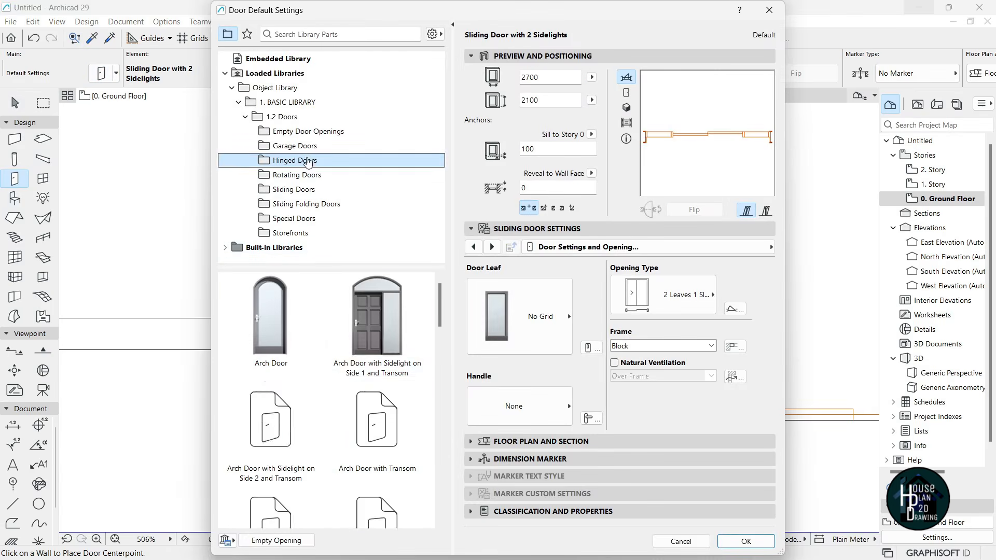
scroll(358, 423, down, 5)
scroll(357, 423, down, 10)
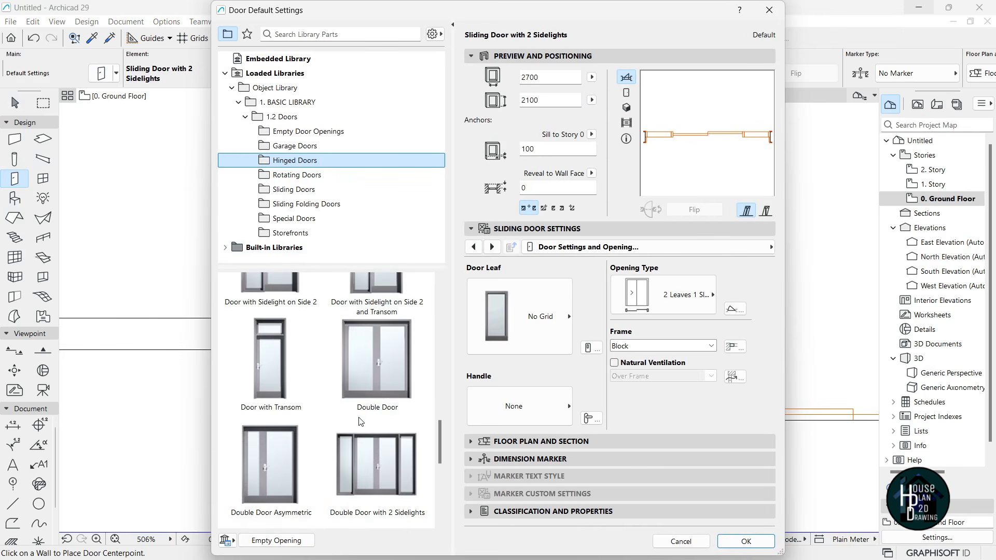
scroll(360, 418, up, 5)
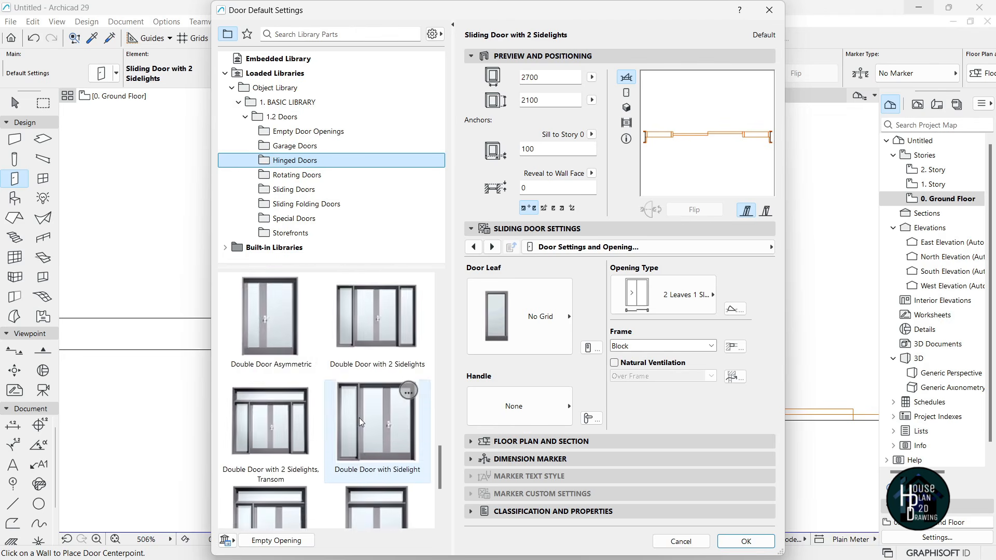
scroll(359, 418, down, 10)
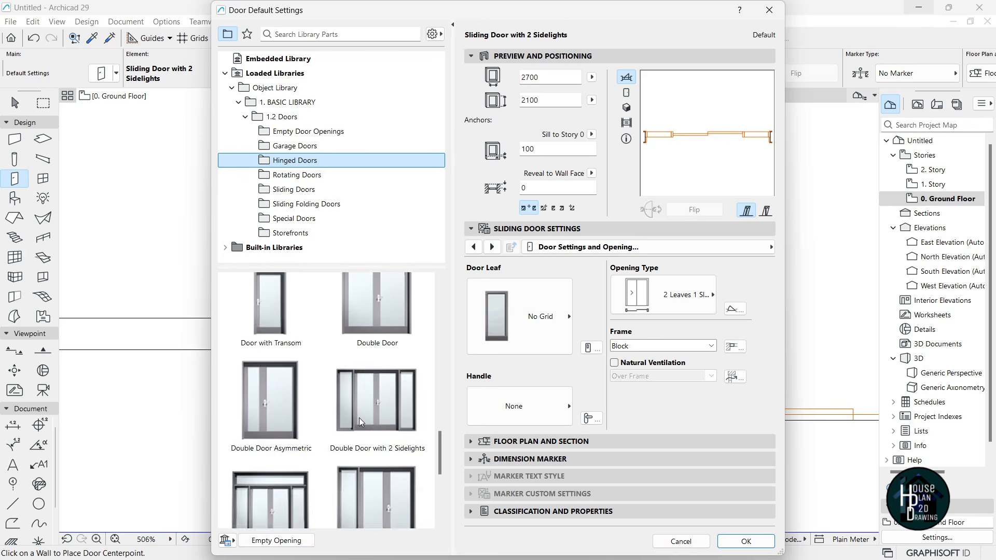
click(272, 477)
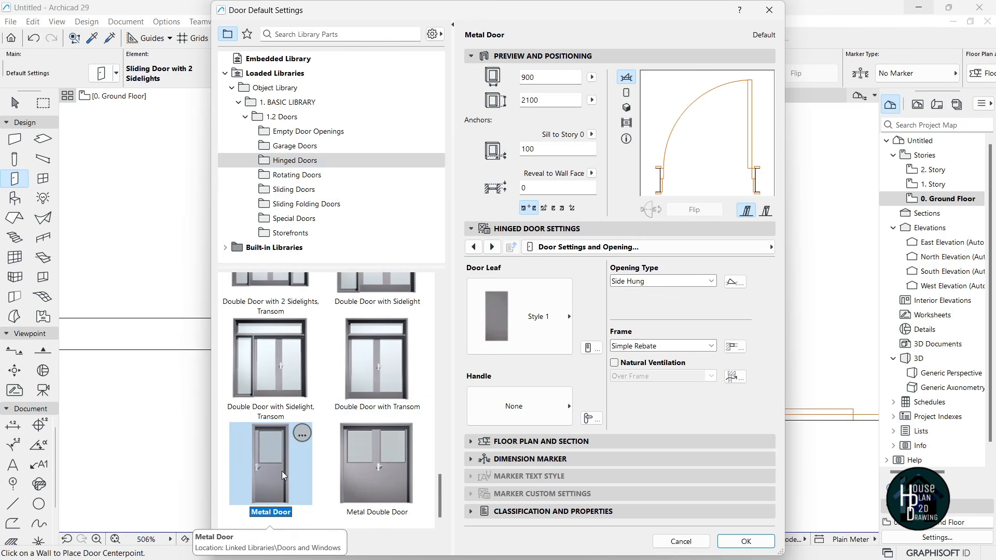
- Give the Metal Door leaf Style 6, Handle 10 and a 1200 width
click(545, 293)
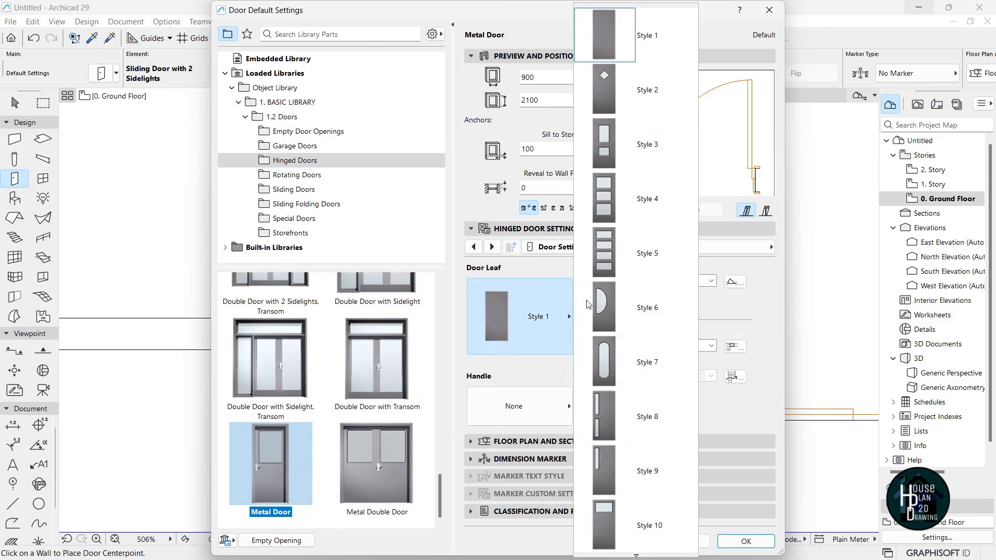
mouse_move(633, 556)
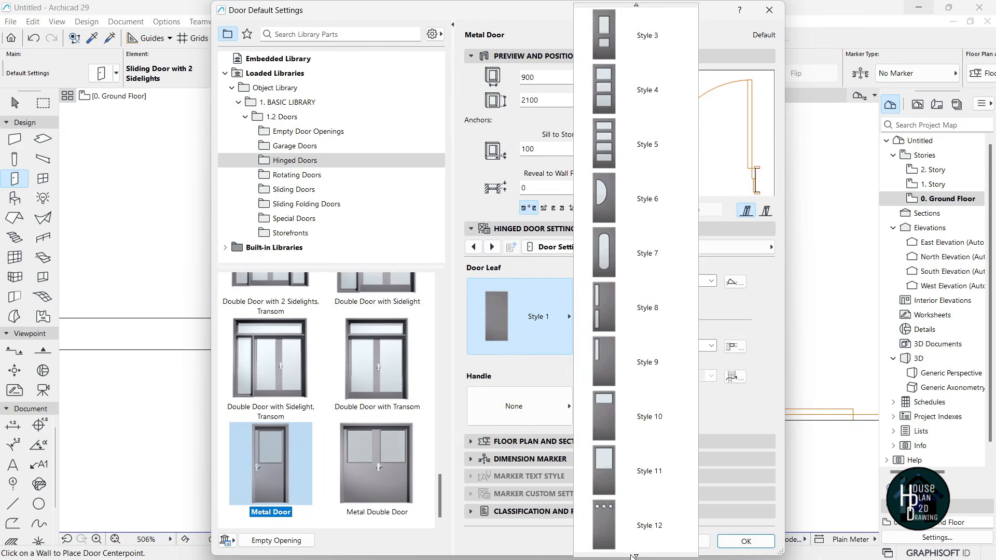
mouse_move(627, 5)
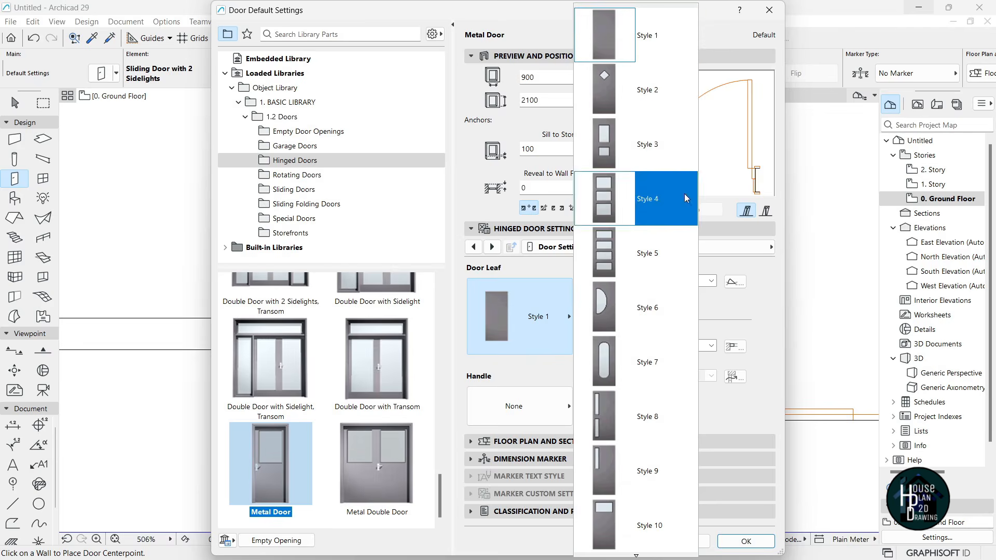
scroll(675, 280, down, 4)
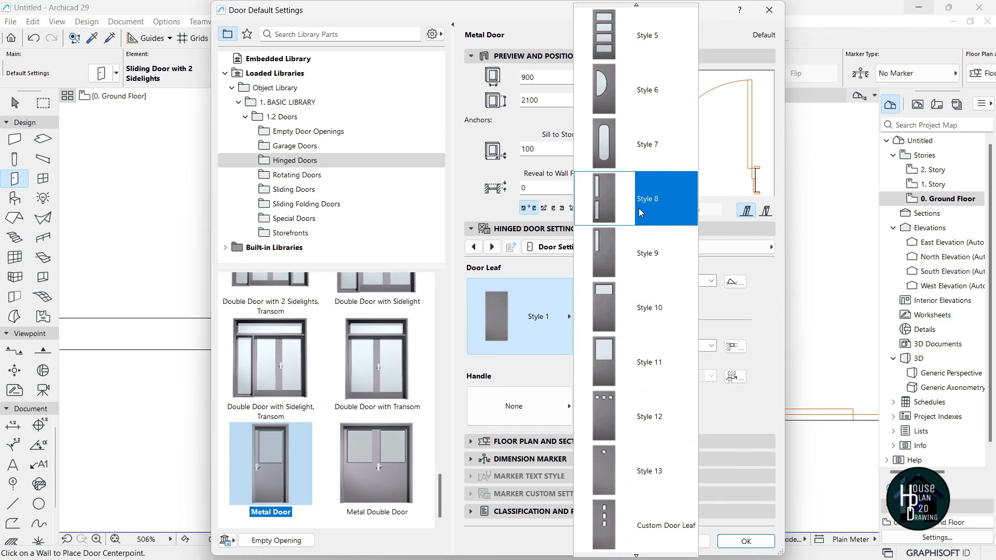
click(647, 84)
click(517, 404)
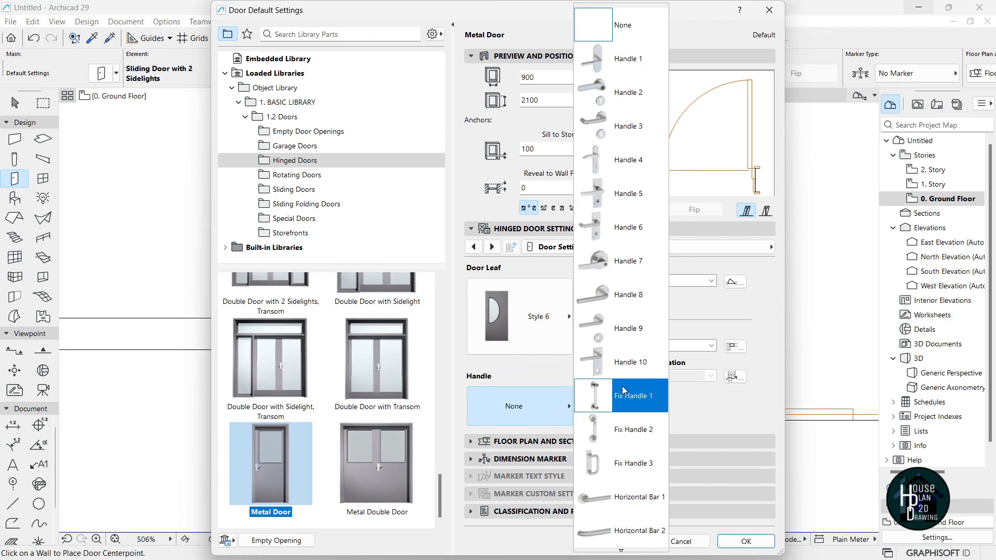
click(637, 350)
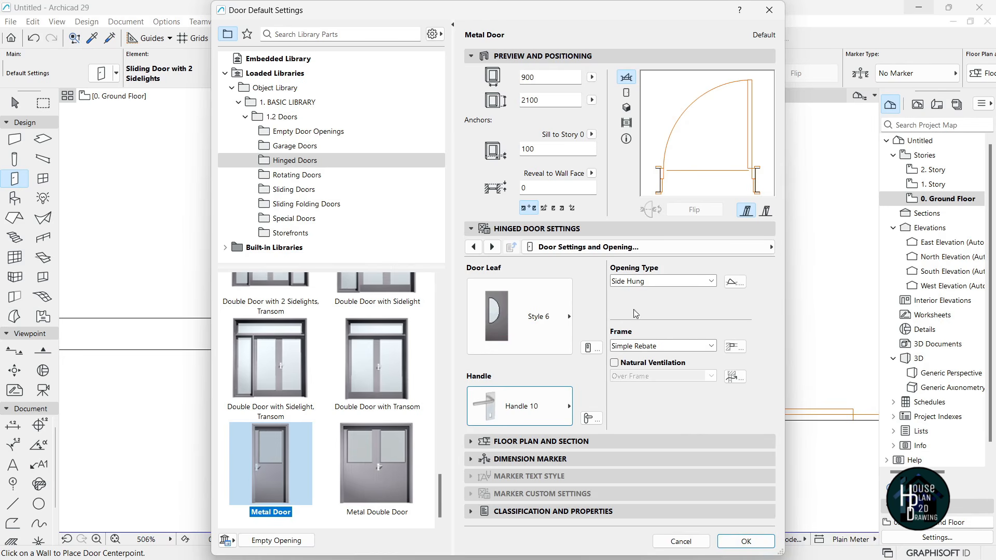
double_click(529, 77)
text(1200)
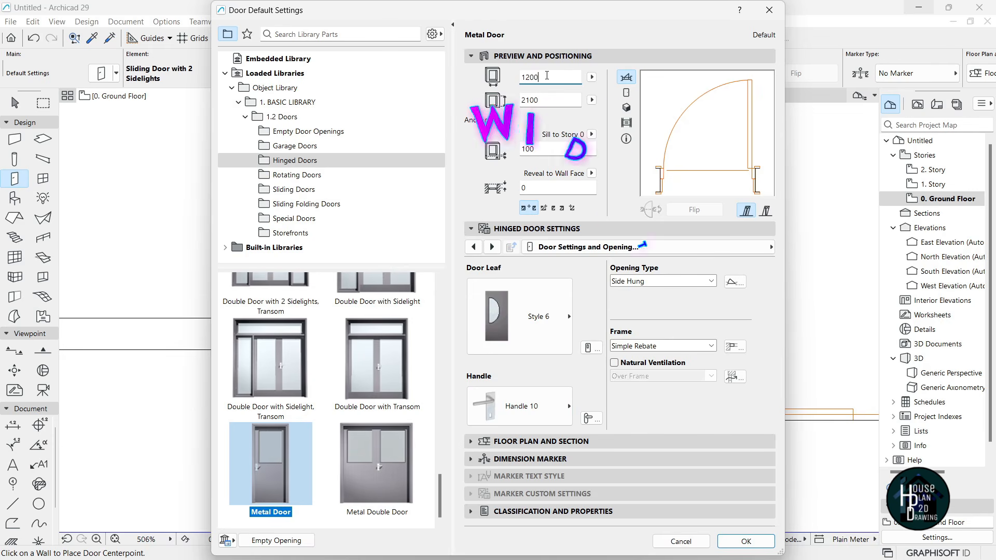
click(750, 541)
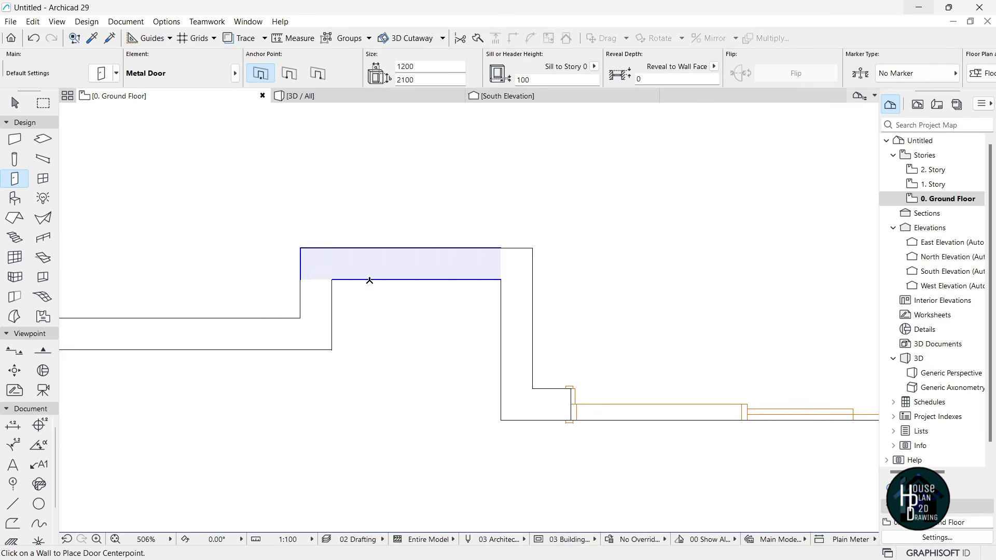
- Place the metal door in the recessed front wall, swinging into the house
click(418, 247)
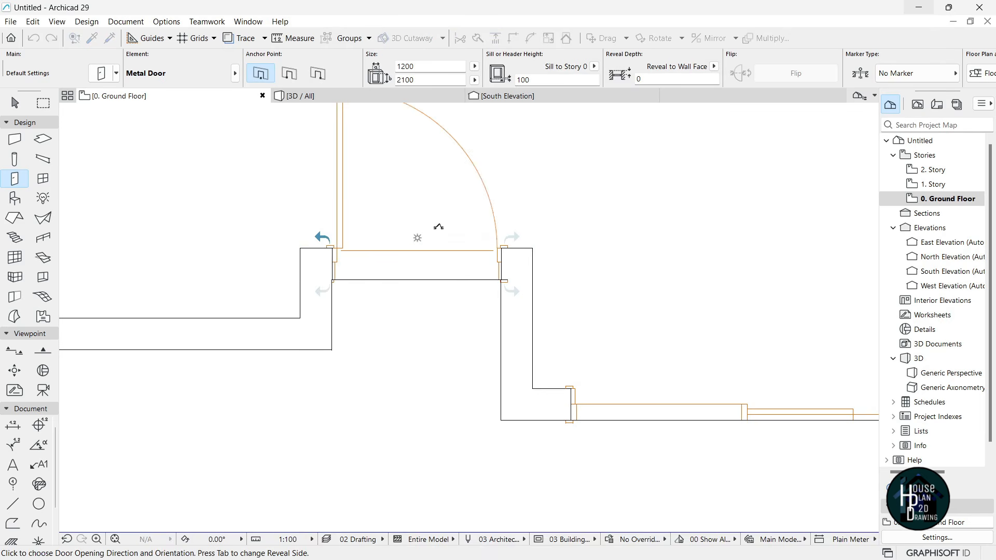
click(383, 188)
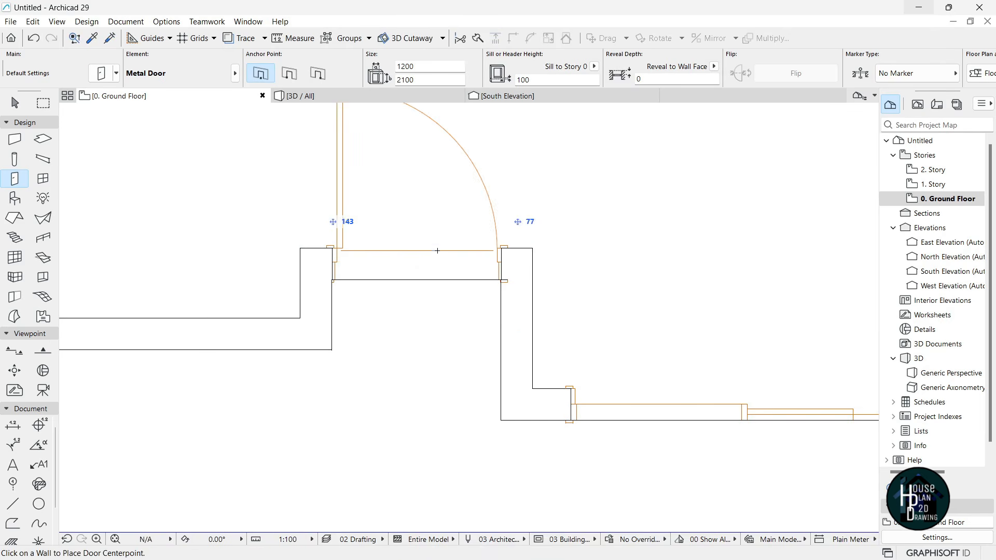
key(Escape)
scroll(452, 410, down, 5)
scroll(410, 302, up, 3)
- Move the metal door flush against the wall corner
click(406, 270)
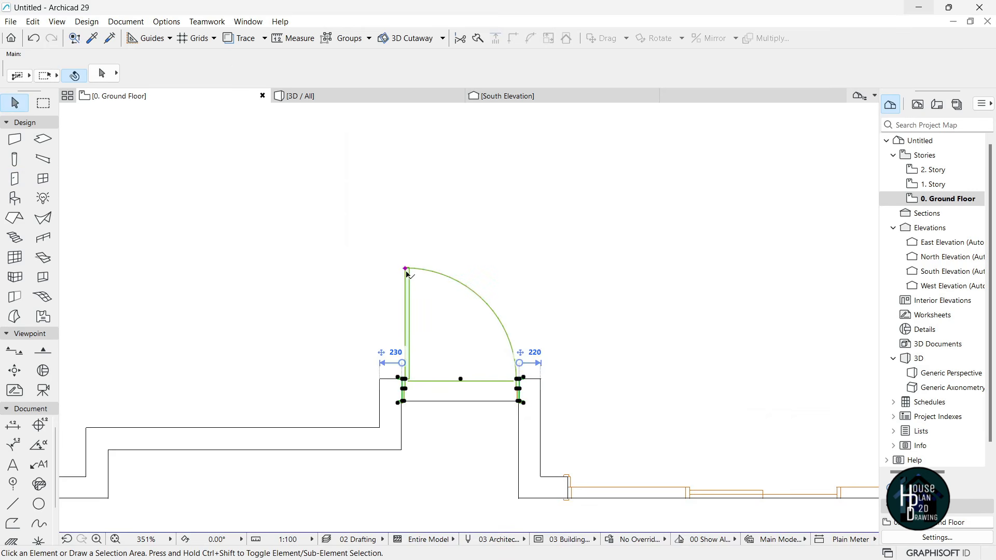
scroll(400, 402, up, 12)
scroll(393, 371, up, 1)
key(ctrl+d)
click(412, 342)
click(395, 343)
scroll(403, 332, down, 8)
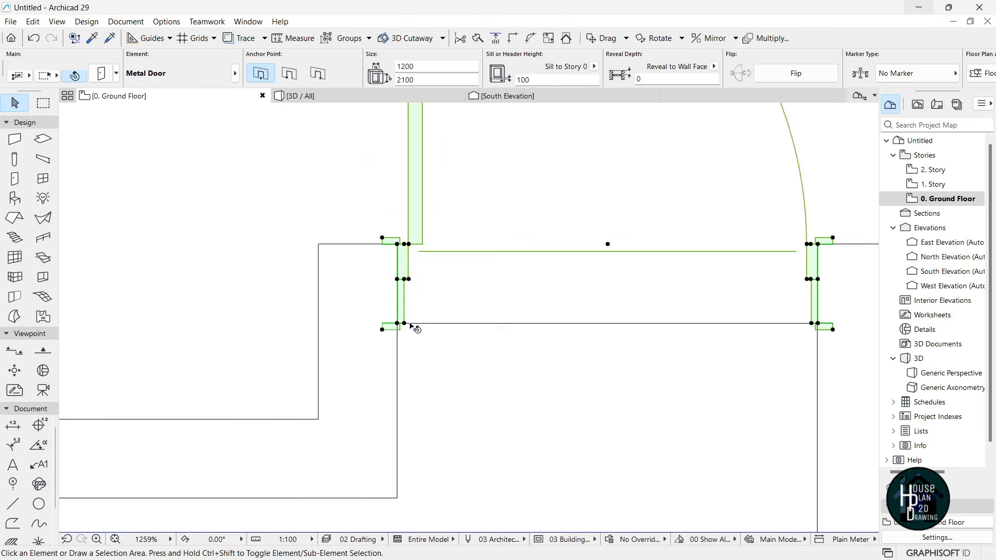
key(Escape)
scroll(415, 332, down, 11)
scroll(486, 333, down, 2)
scroll(496, 242, up, 3)
scroll(478, 374, up, 6)
scroll(472, 396, down, 4)
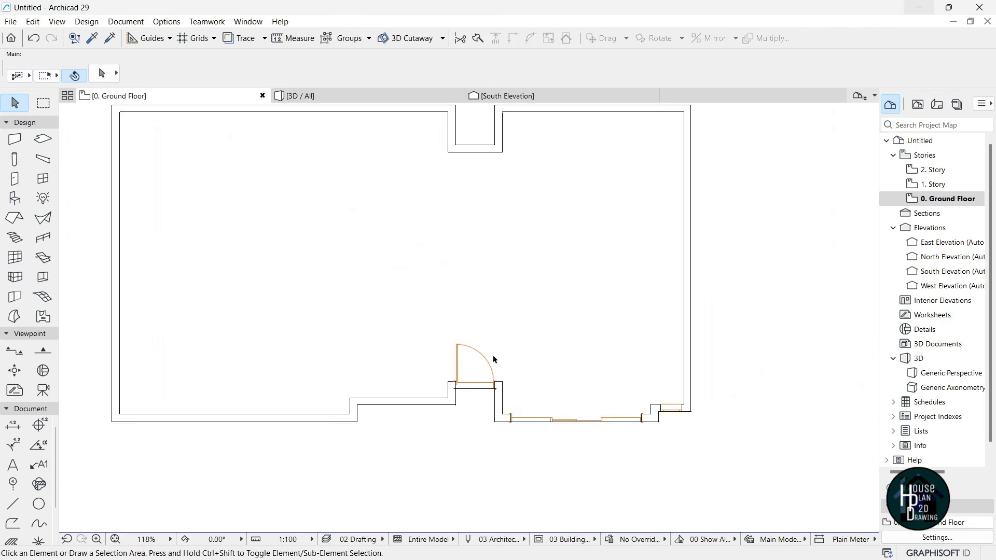
- Reuse the front metal door's settings to place a second one in the back-wall niche, swinging inward
scroll(497, 363, up, 1)
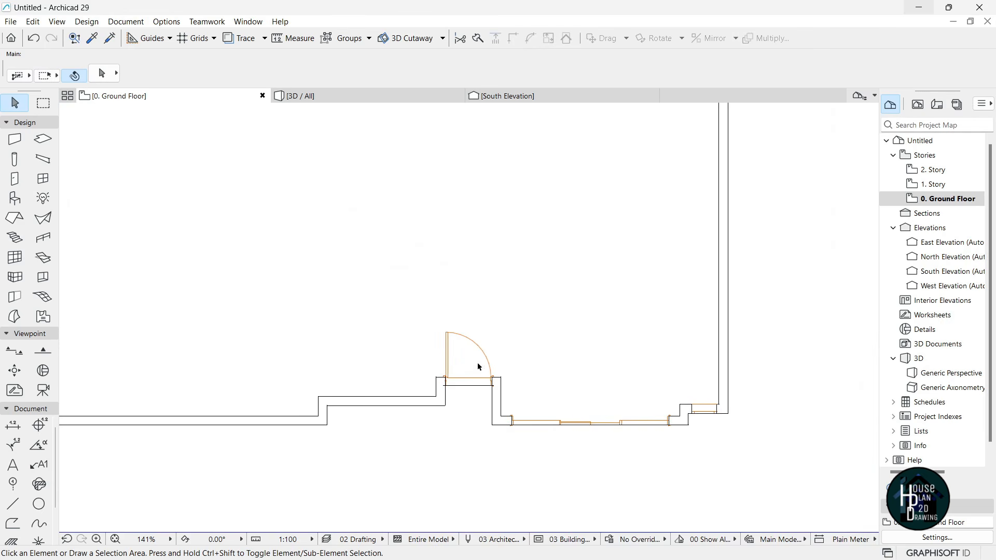
scroll(615, 456, down, 2)
scroll(516, 372, up, 5)
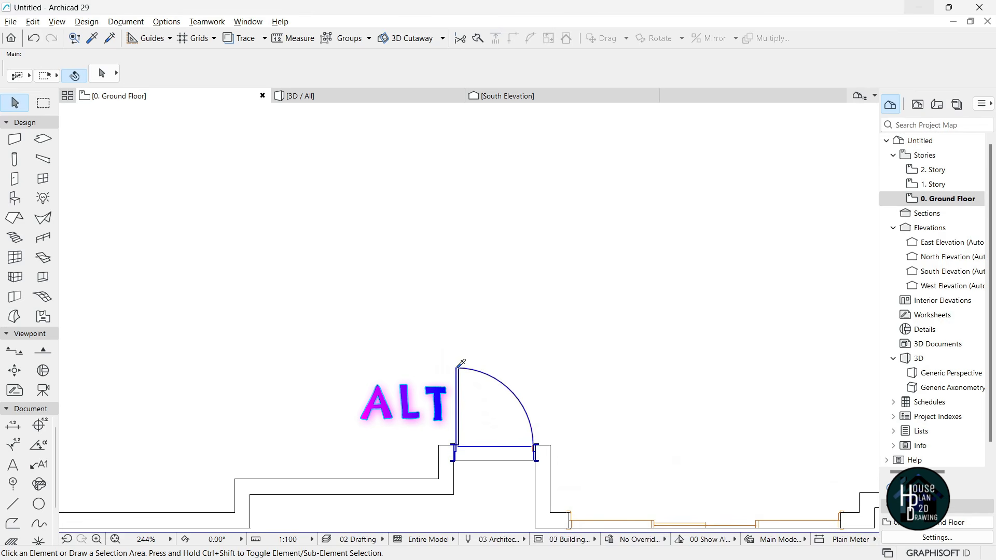
alt+click(461, 364)
scroll(469, 374, down, 7)
scroll(477, 261, up, 9)
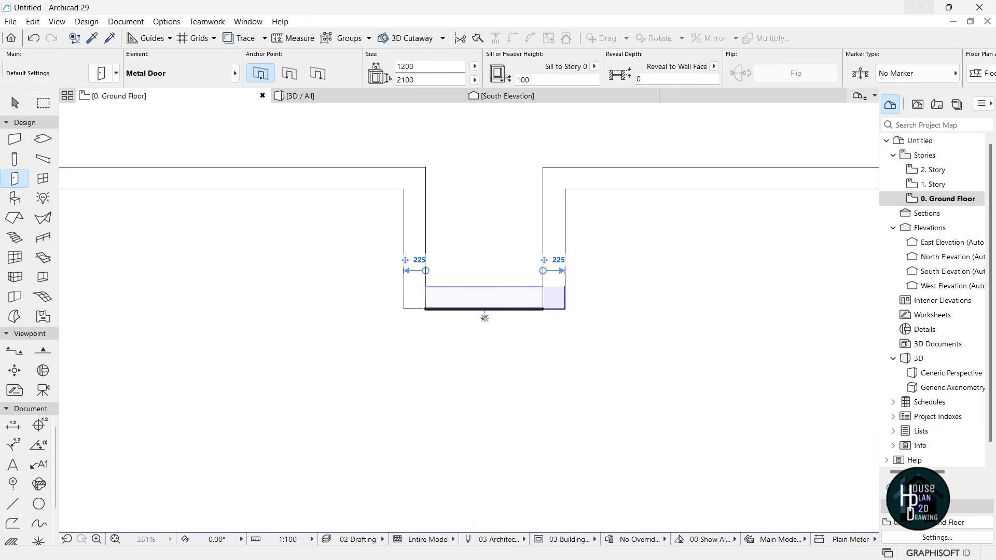
click(484, 309)
click(408, 397)
scroll(485, 268, down, 2)
scroll(484, 267, down, 9)
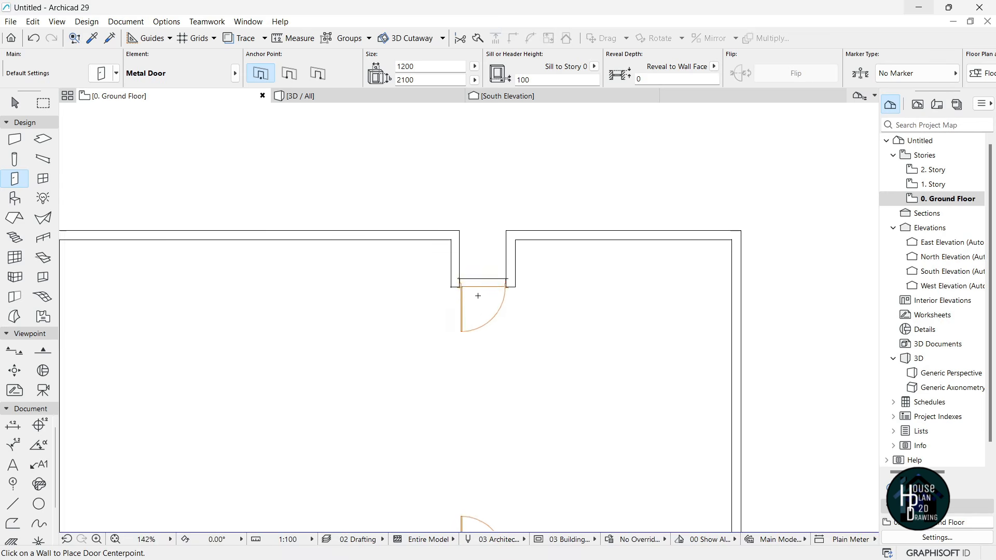
key(Escape)
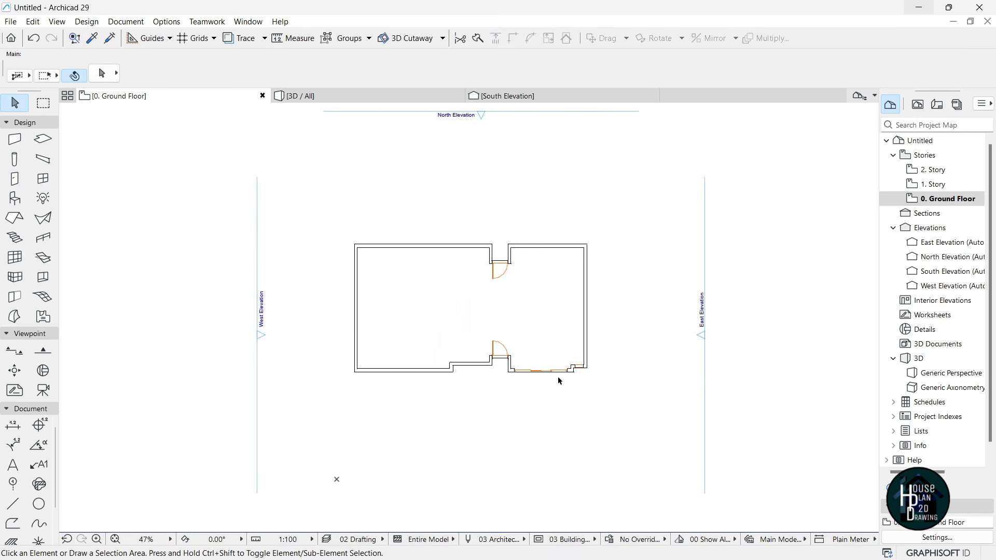
scroll(558, 382, down, 2)
scroll(571, 342, up, 10)
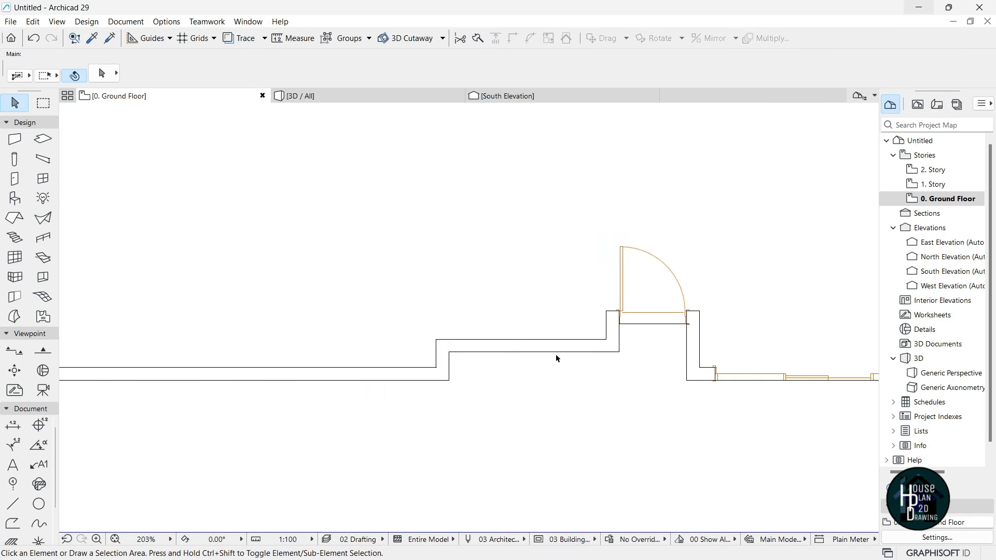
- In 3D, make the front metal door 2700 tall
click(330, 98)
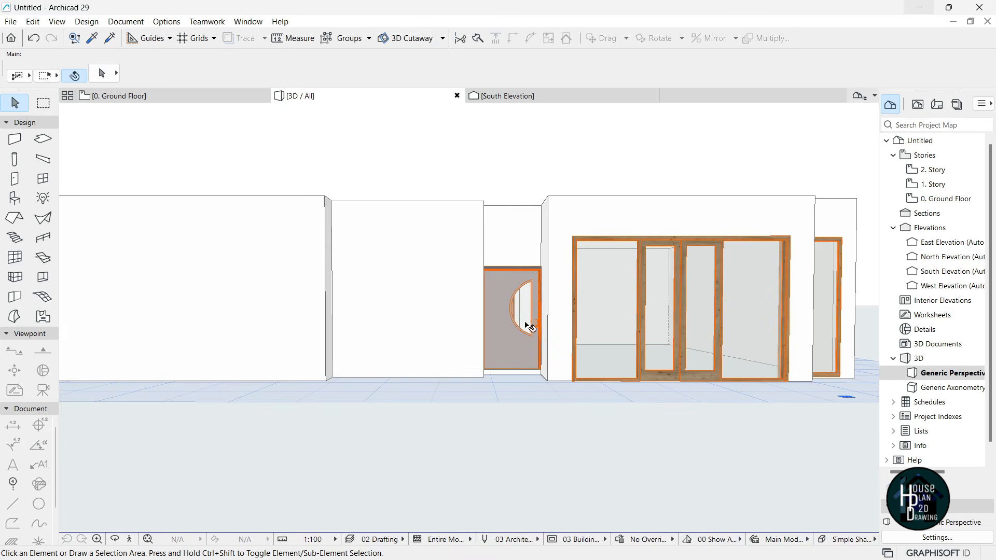
click(518, 287)
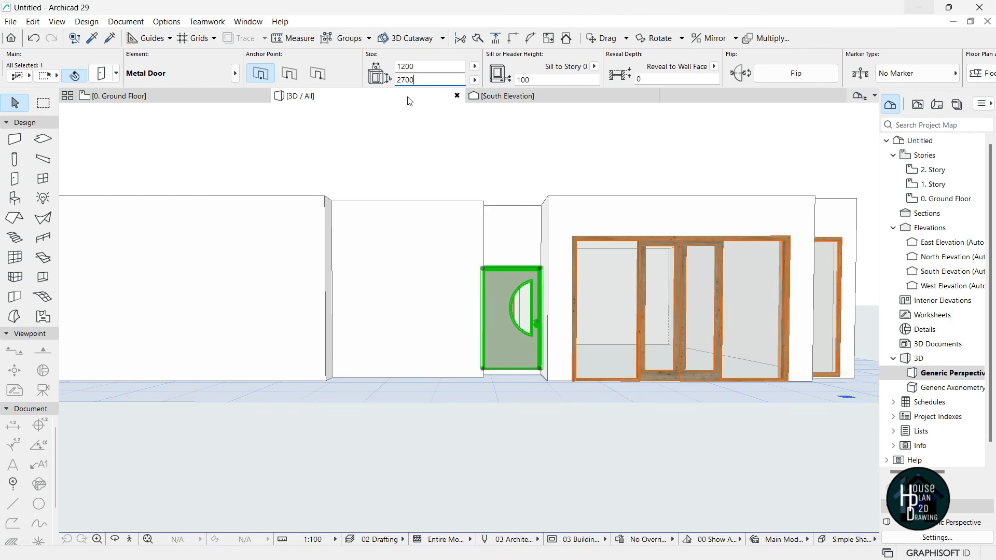
key(Return)
key(Escape)
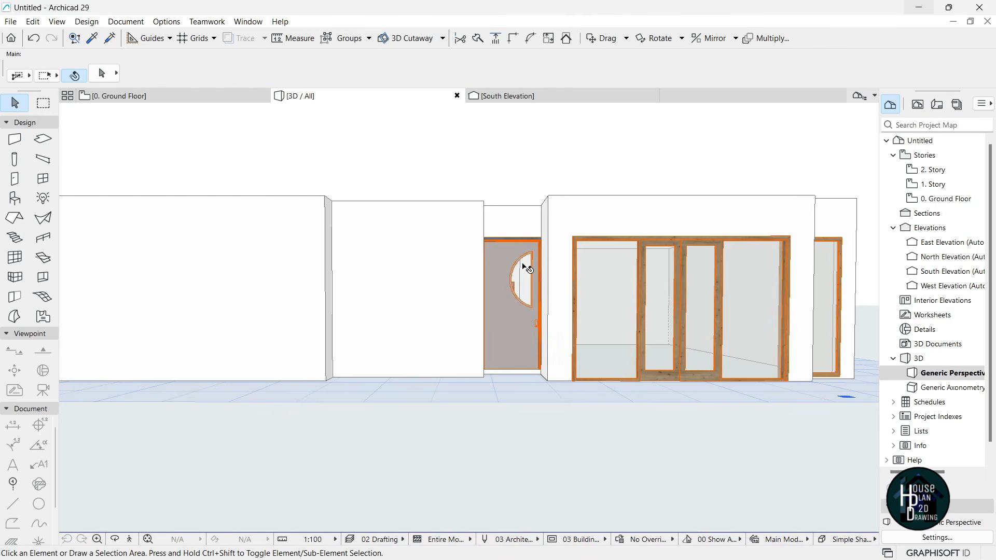
- Lower the front metal door to a 0 sill and pick up its settings
click(513, 343)
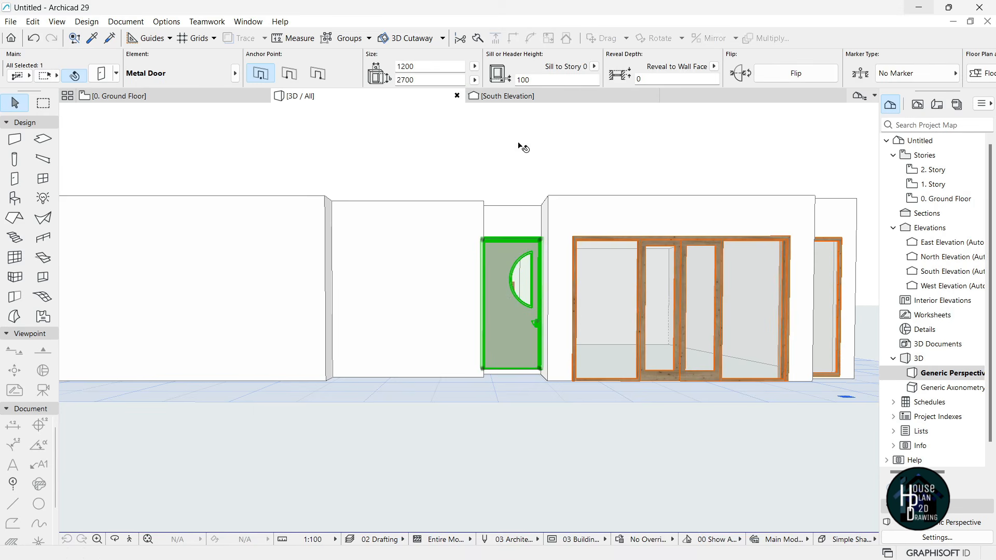
text(0)
key(Return)
key(Escape)
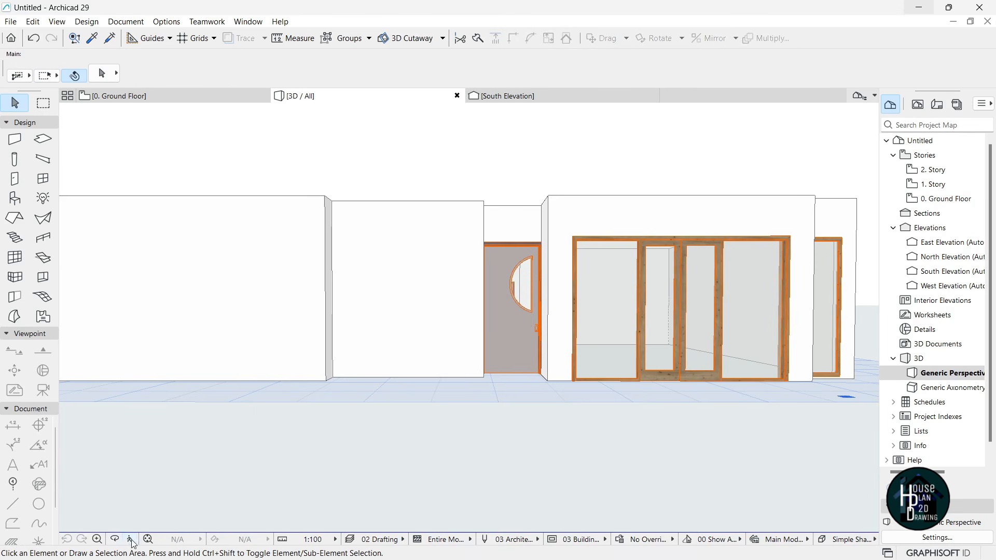
click(131, 540)
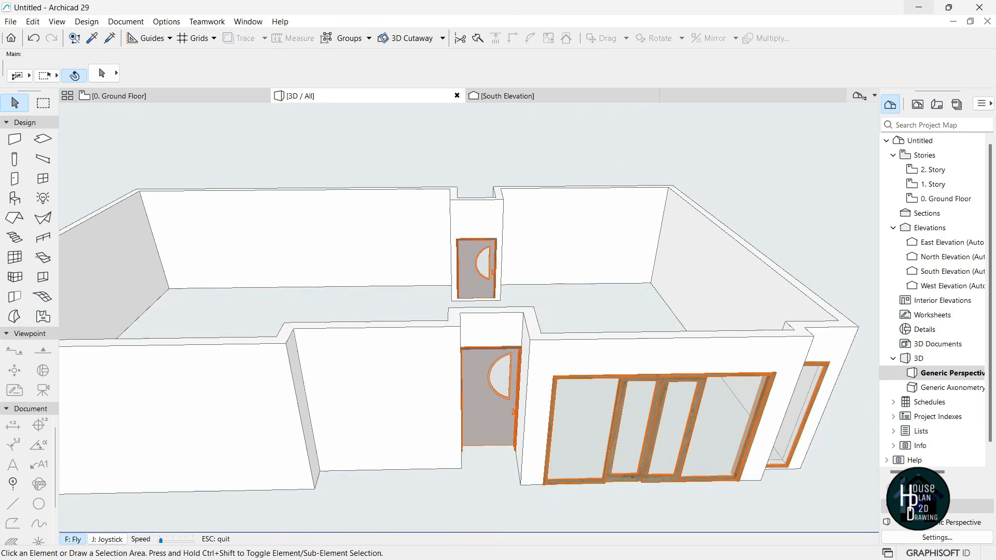
key(Escape)
alt+click(488, 389)
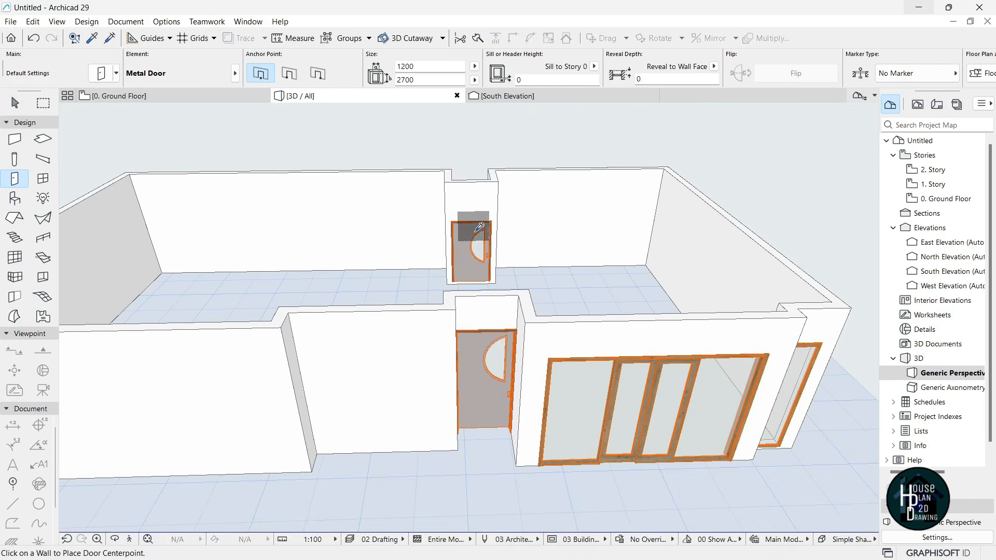
- Apply the front door's 2700 height and 0 sill to the inner door, then return to the ground-floor plan
ctrl+alt+click(475, 240)
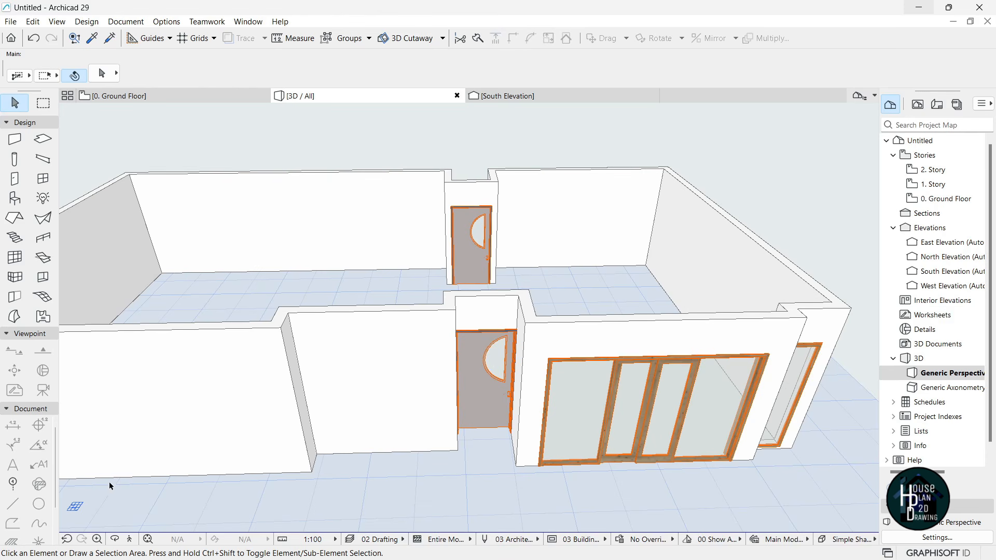
click(131, 540)
key(Up)
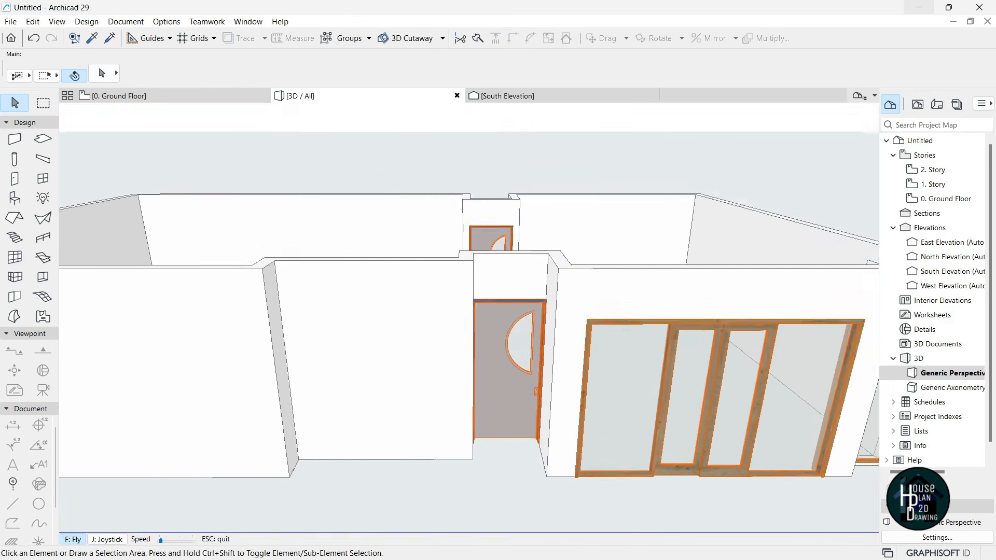
key(Down)
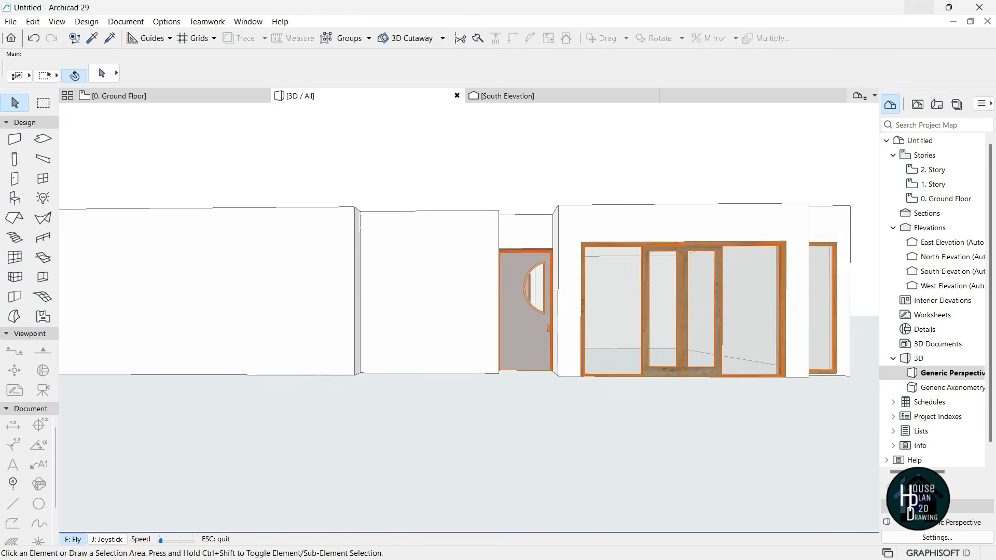
key(Escape)
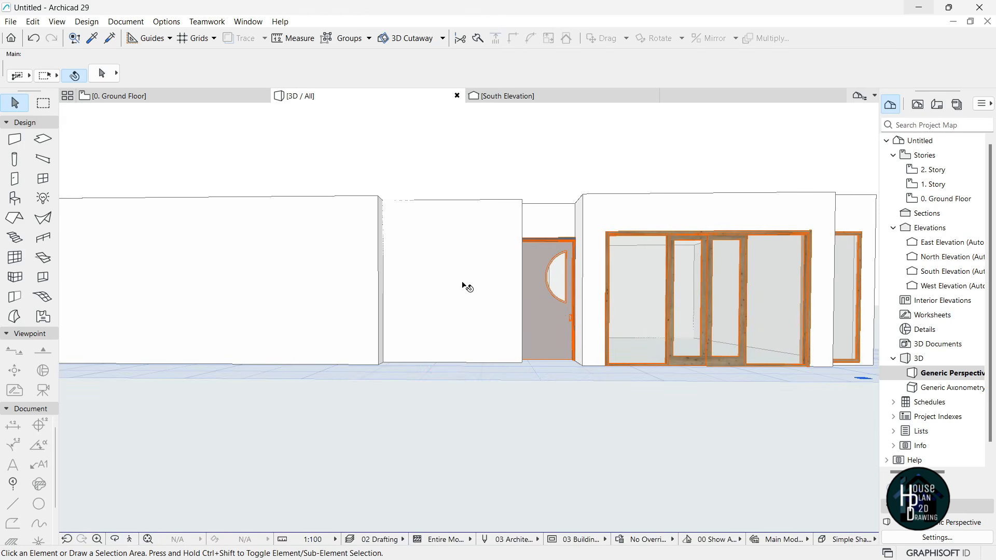
click(190, 95)
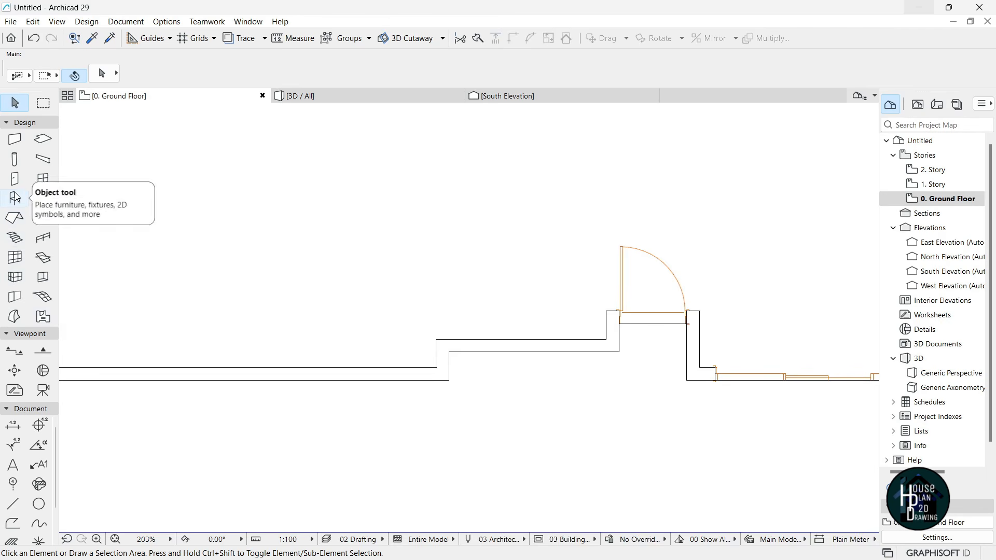
- Place a three-pane Vertical Multi-Sash Window in the front wall, left of the entrance door
click(44, 180)
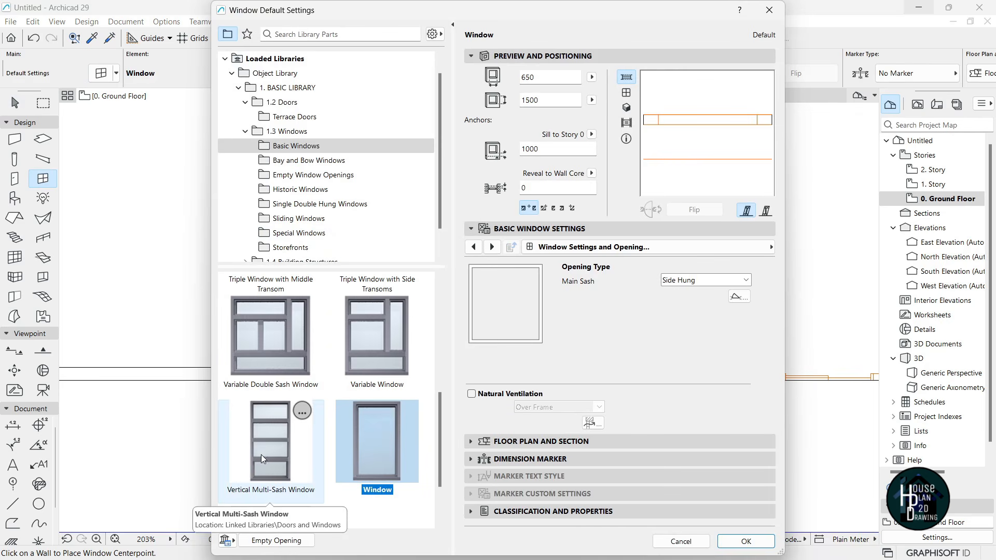
click(262, 453)
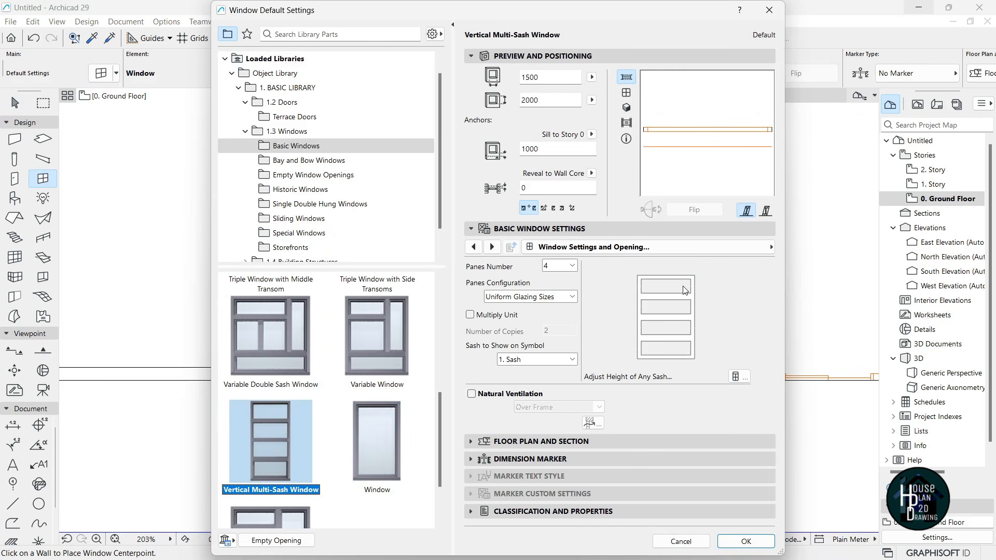
click(572, 266)
click(565, 300)
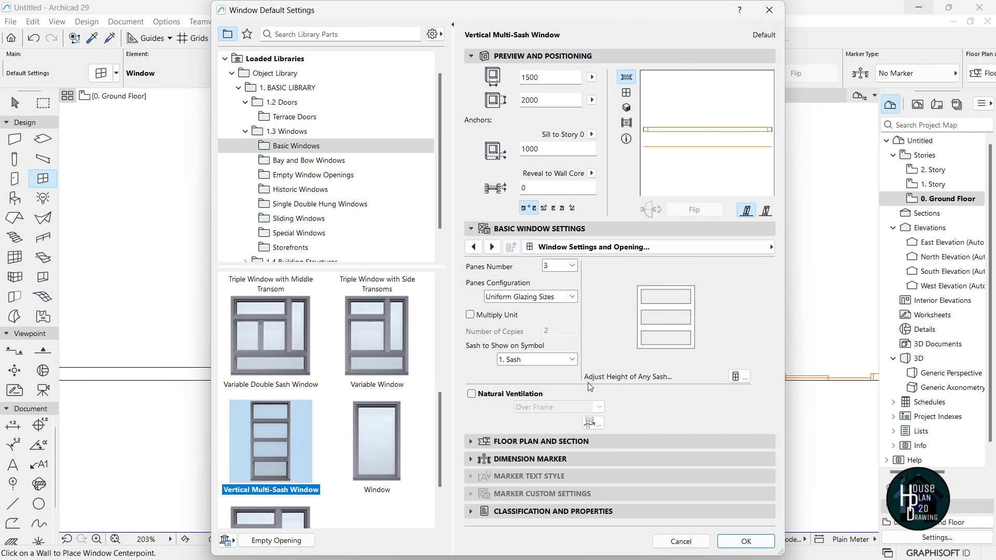
click(746, 541)
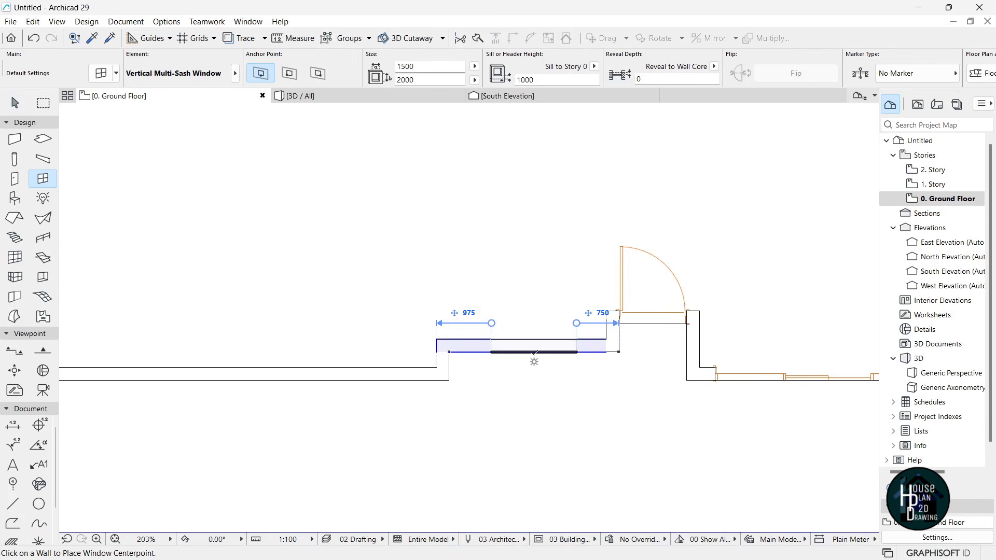
click(526, 353)
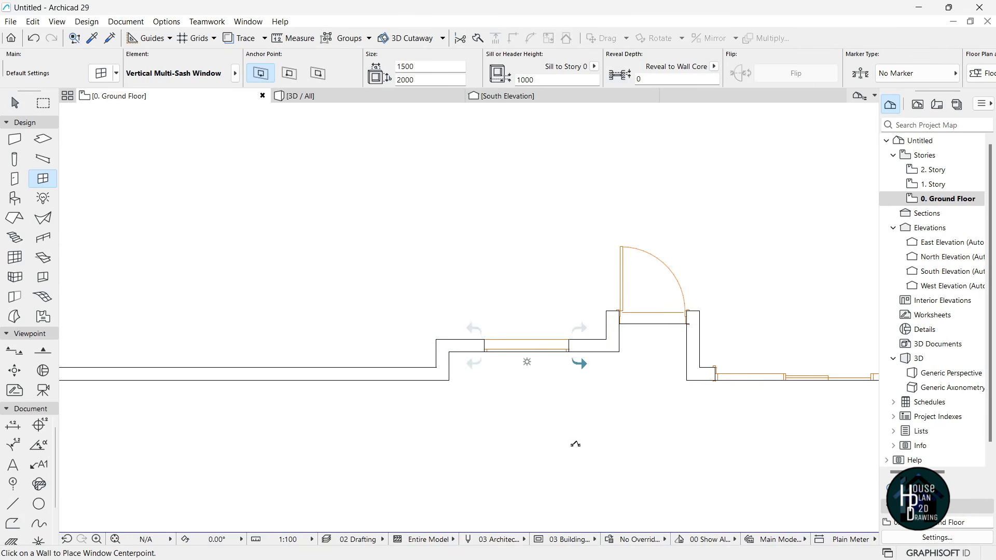
key(Escape)
- Resize the new window to 900 wide and 2700 tall with a 0 sill
click(299, 96)
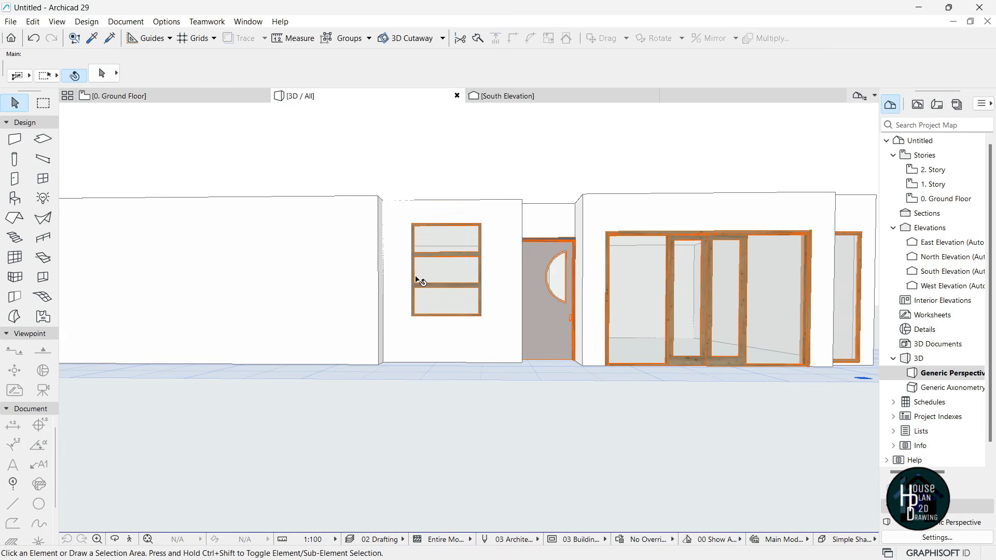
click(452, 260)
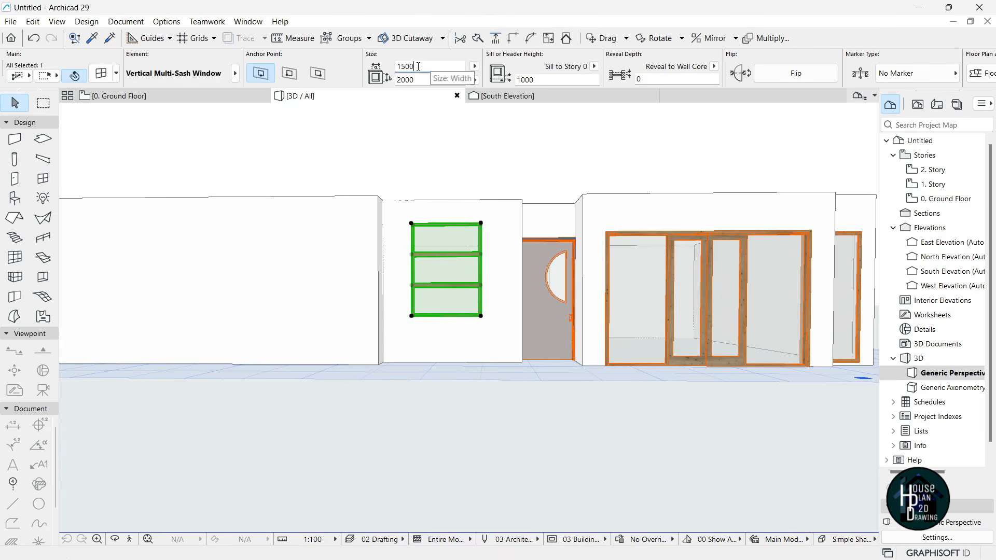
text(900)
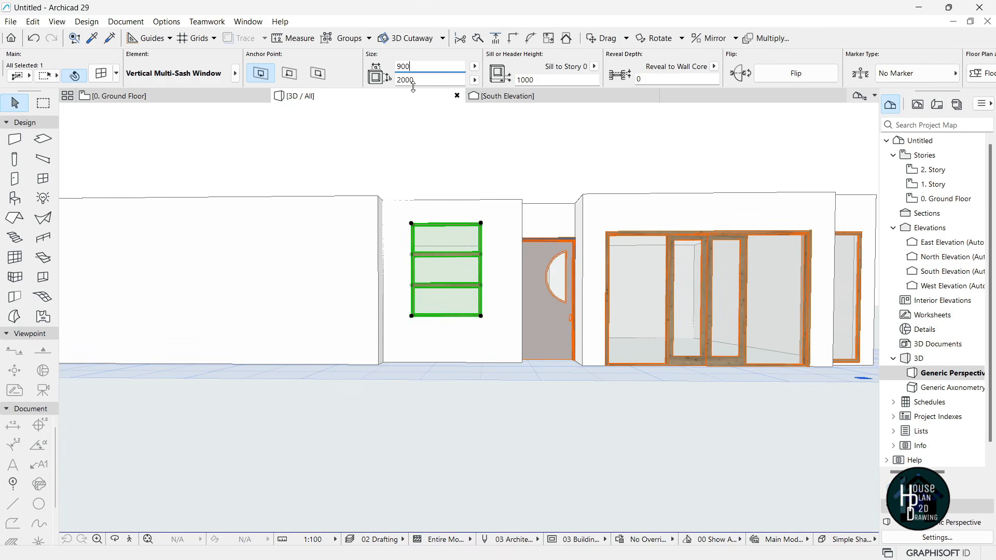
click(402, 80)
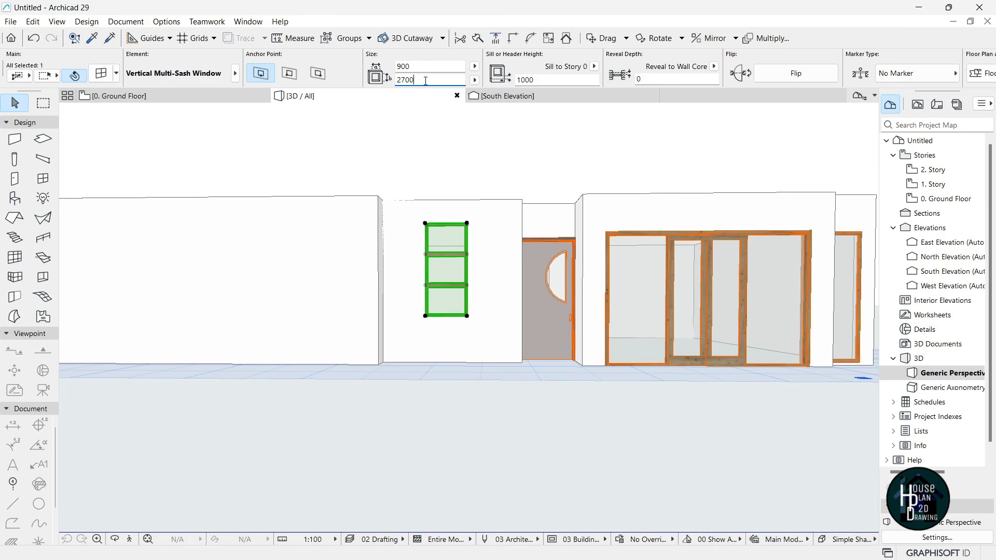
drag(545, 81, 522, 80)
text(0)
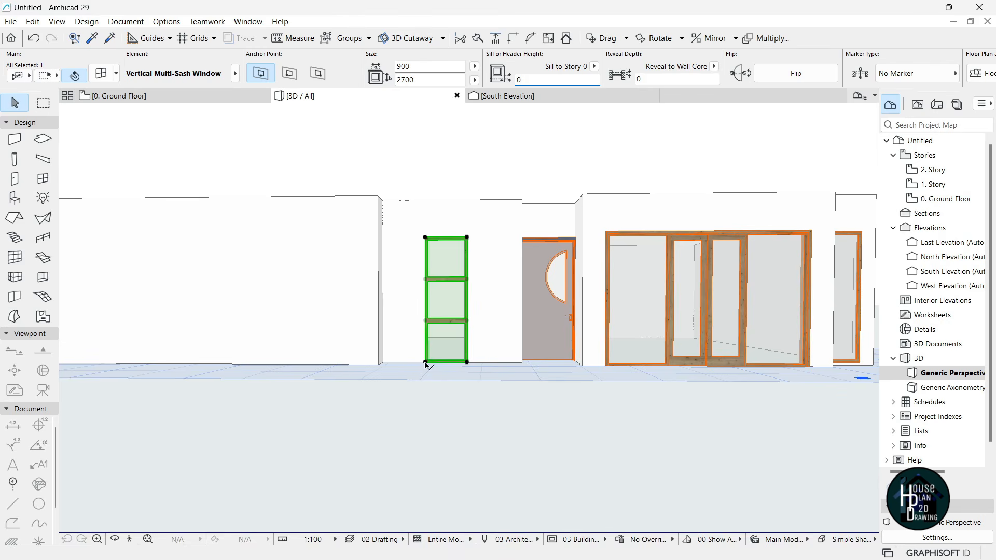
- Shift the window 475 further left along the wall
click(426, 362)
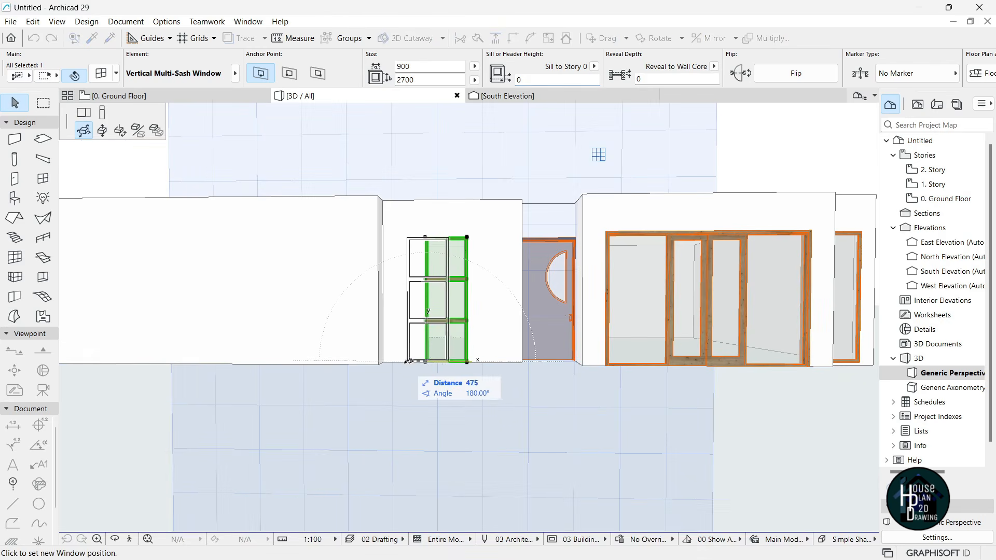
click(403, 362)
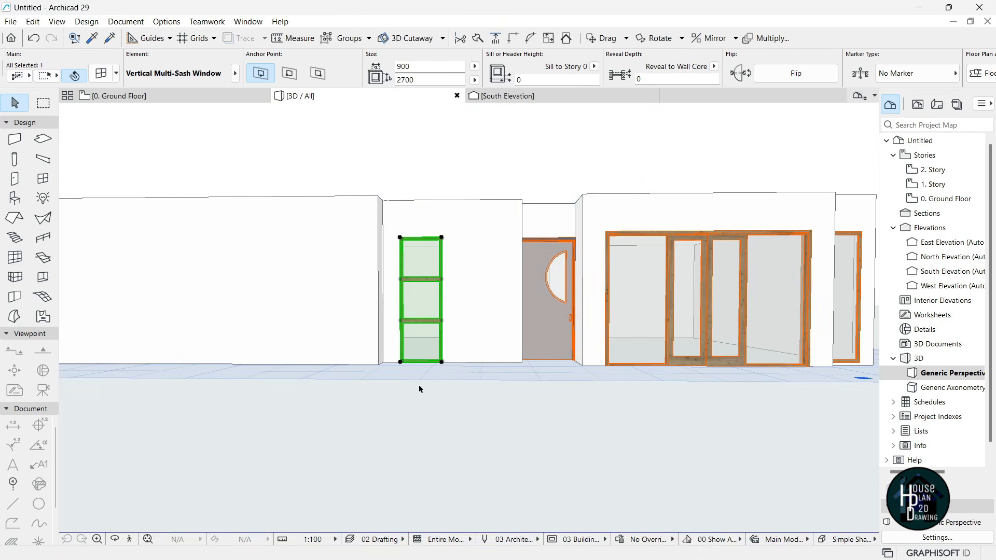
click(466, 392)
scroll(489, 283, up, 4)
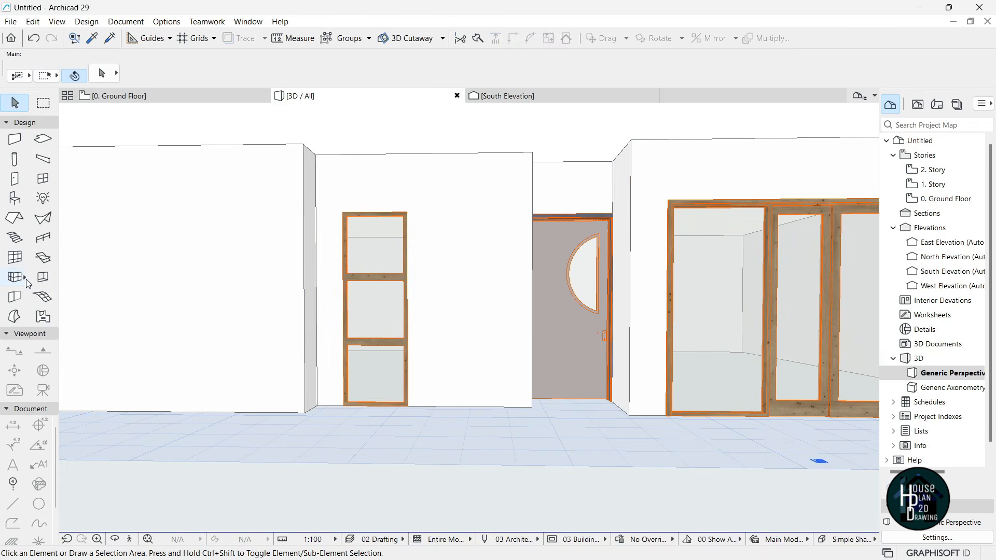
- Pick the Text 3D library object through a 'tex' search and set its text to 54
click(14, 198)
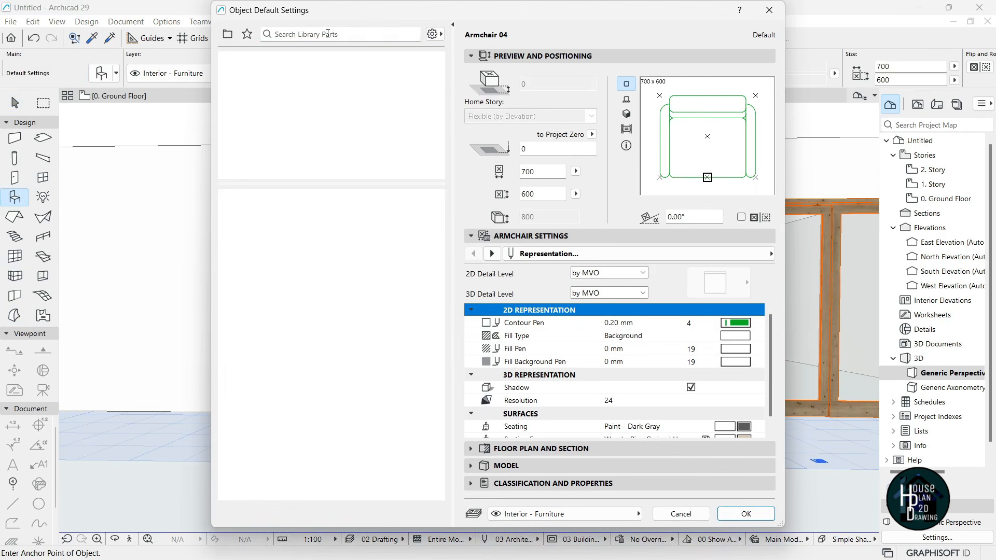
click(328, 34)
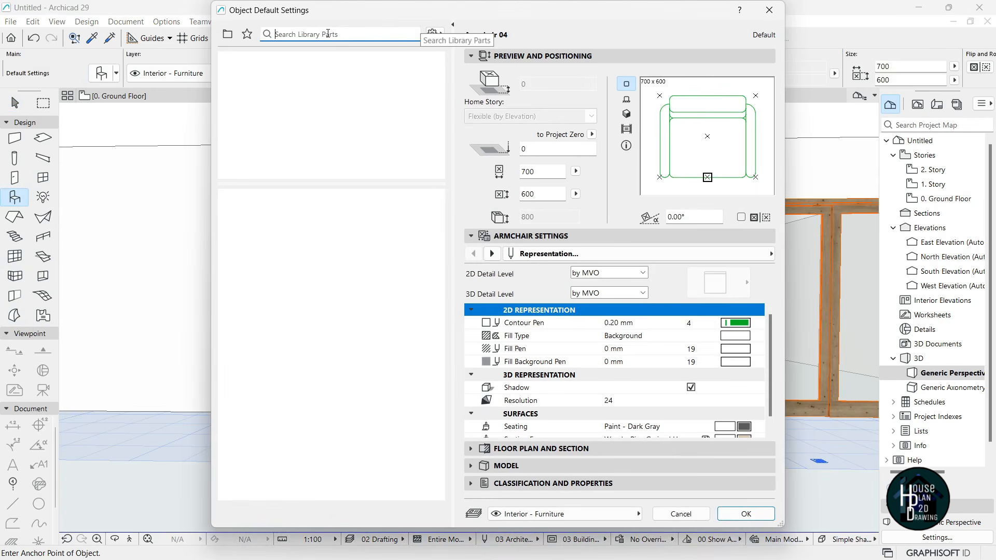
text(text)
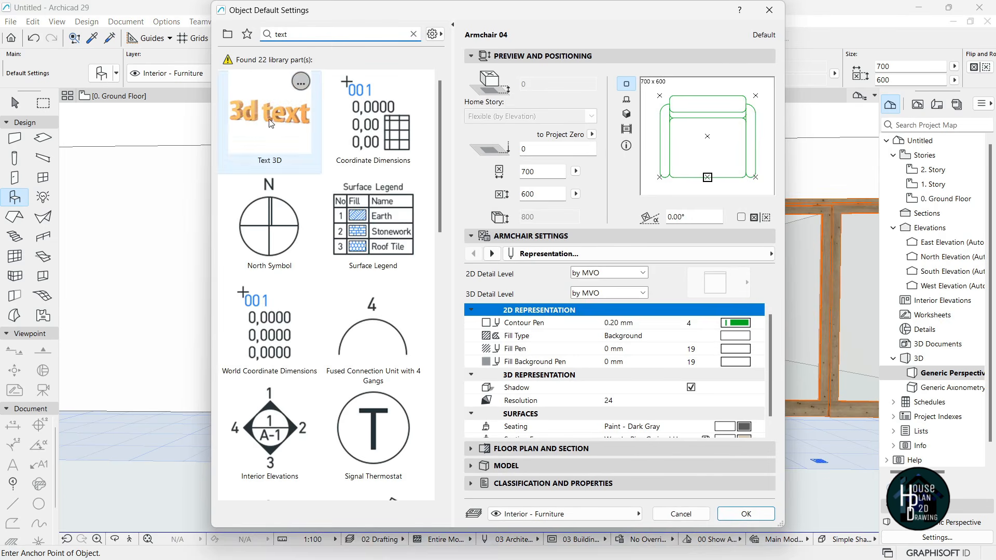
click(271, 123)
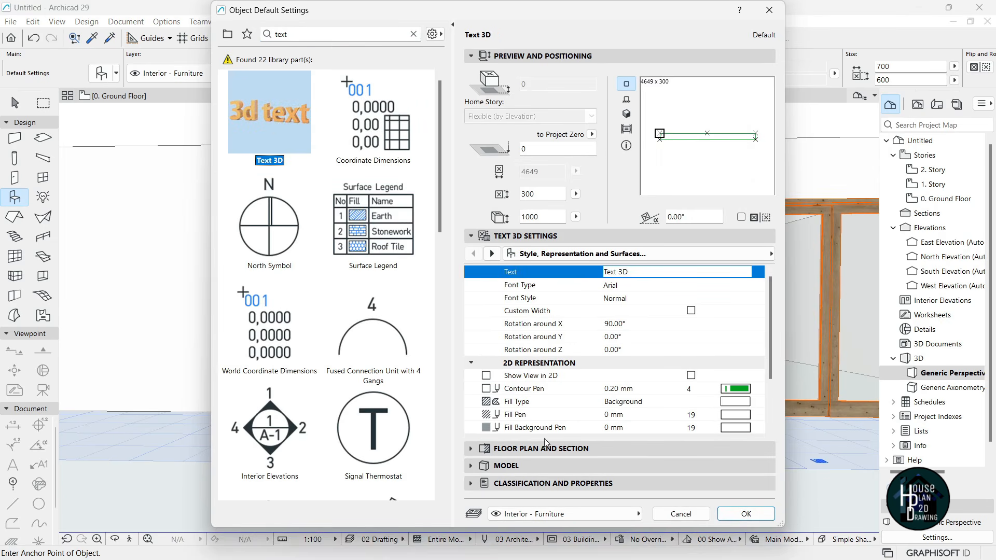
click(525, 239)
click(526, 239)
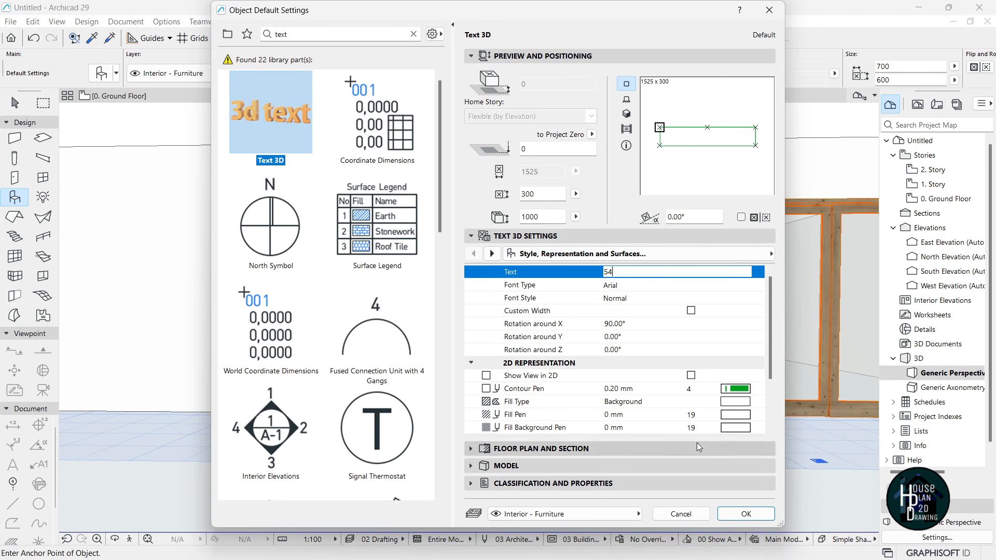
click(746, 514)
- Place the 54 text on the wall by the door and select it
click(478, 413)
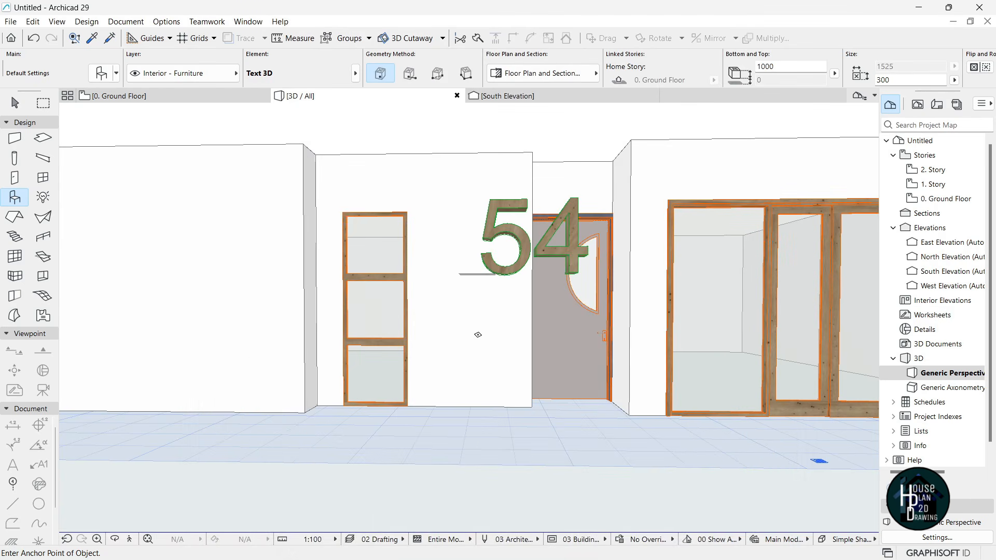
key(Escape)
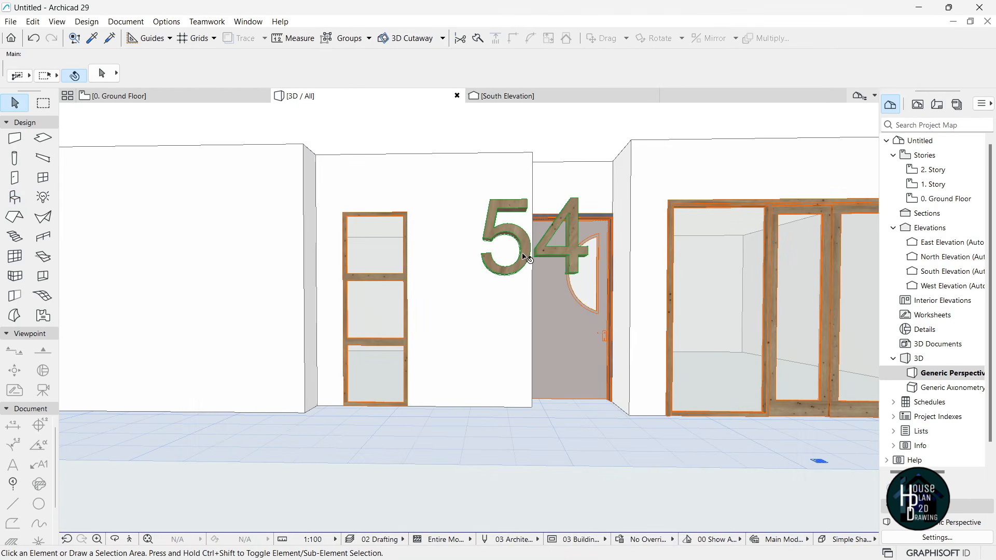
click(527, 257)
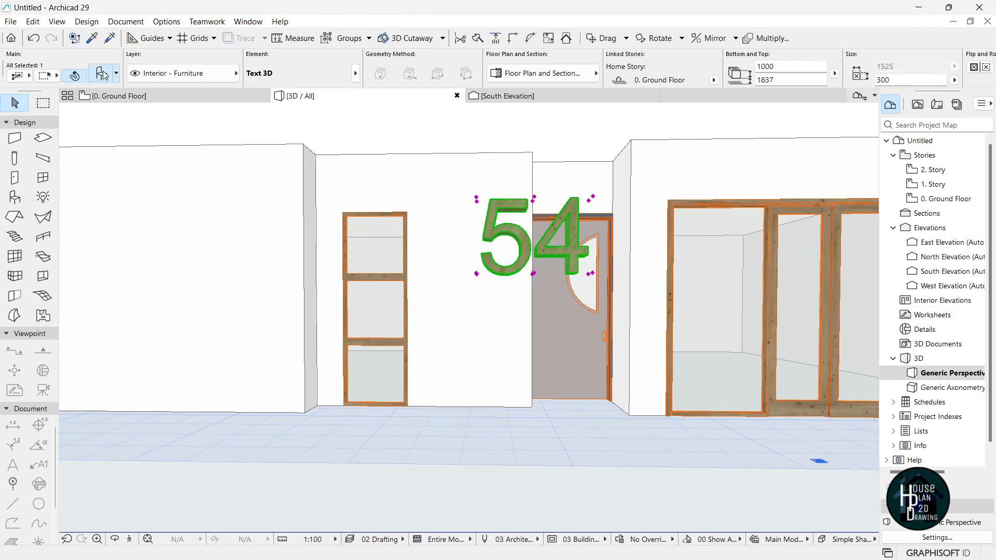
- Override the 54 text's surfaces with Paint - Dark Gray
key(ctrl+t)
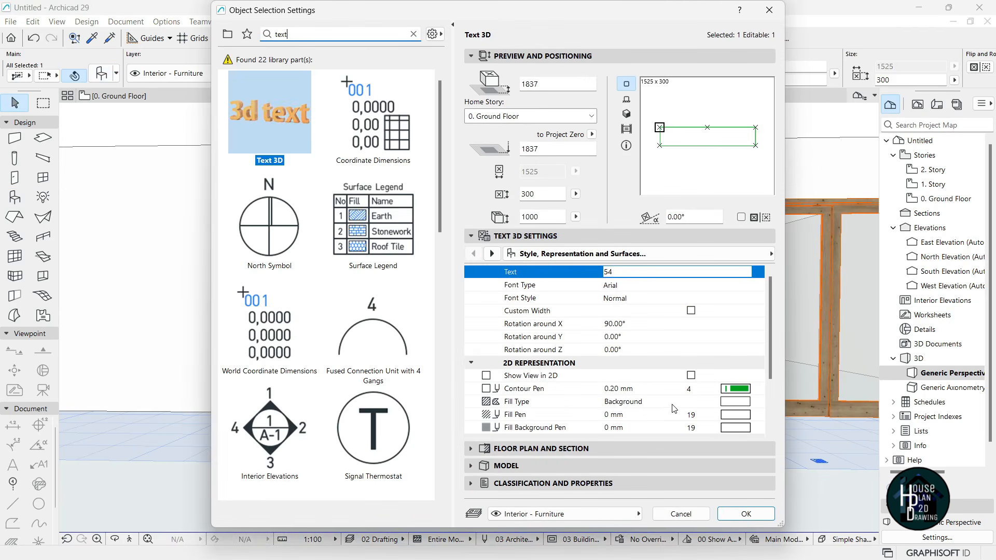
click(511, 466)
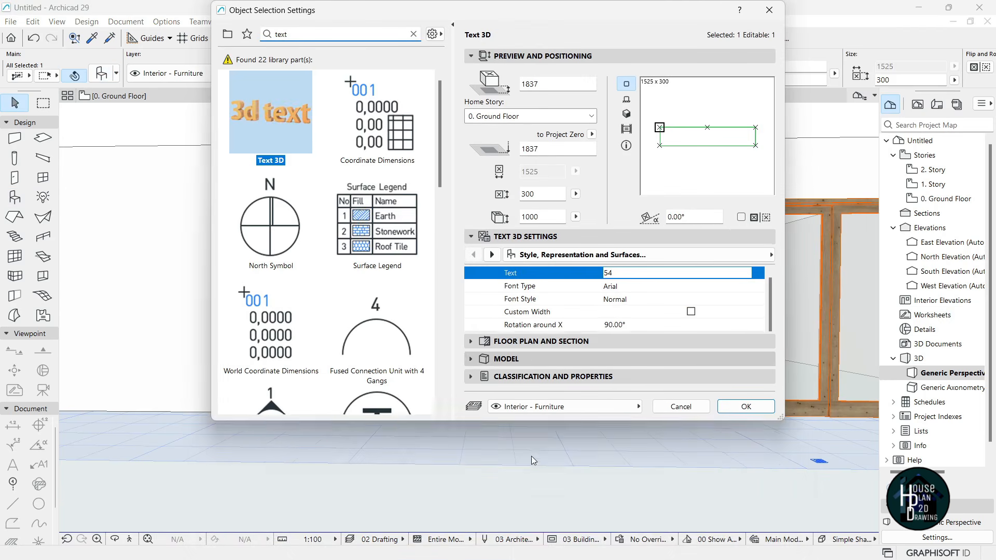
click(475, 308)
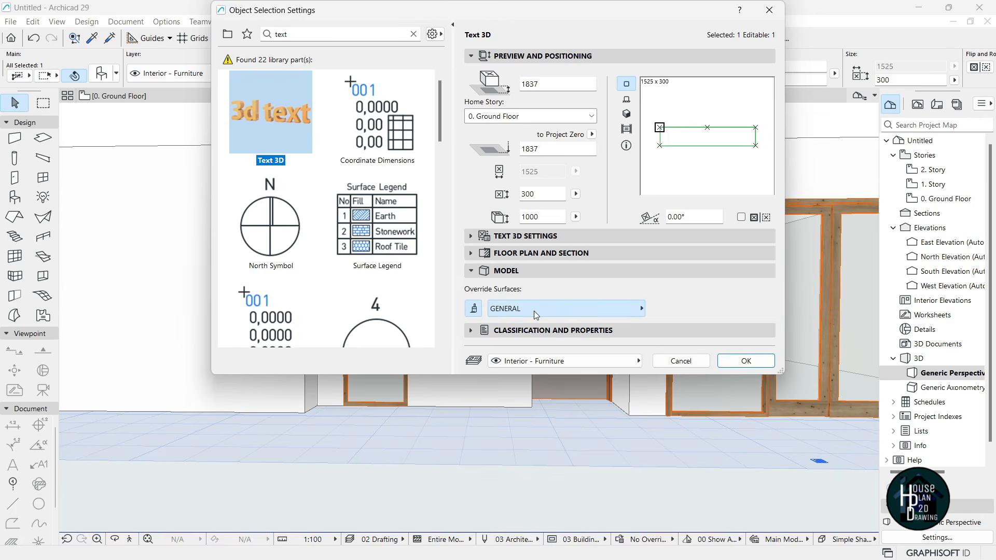
click(534, 311)
drag(835, 153, 840, 310)
click(688, 288)
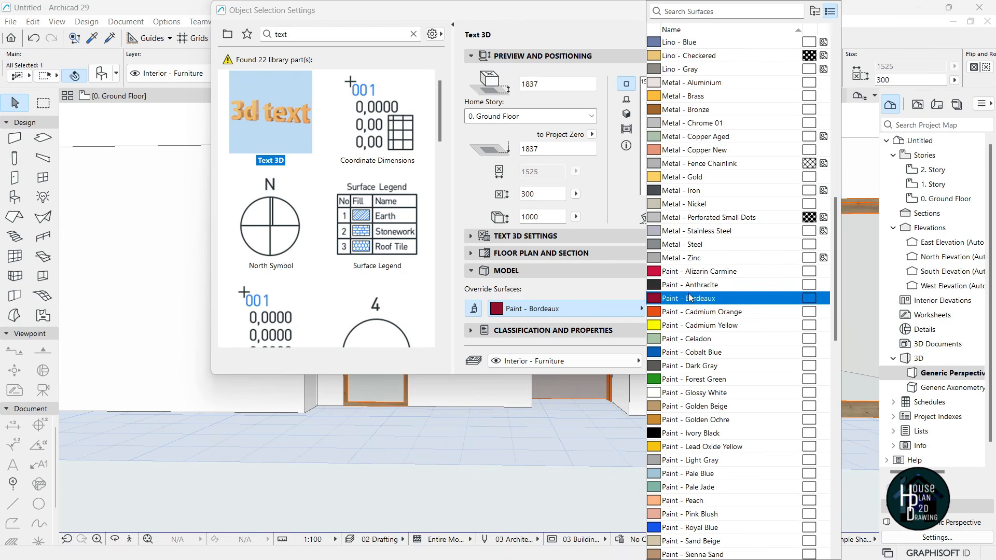
click(705, 366)
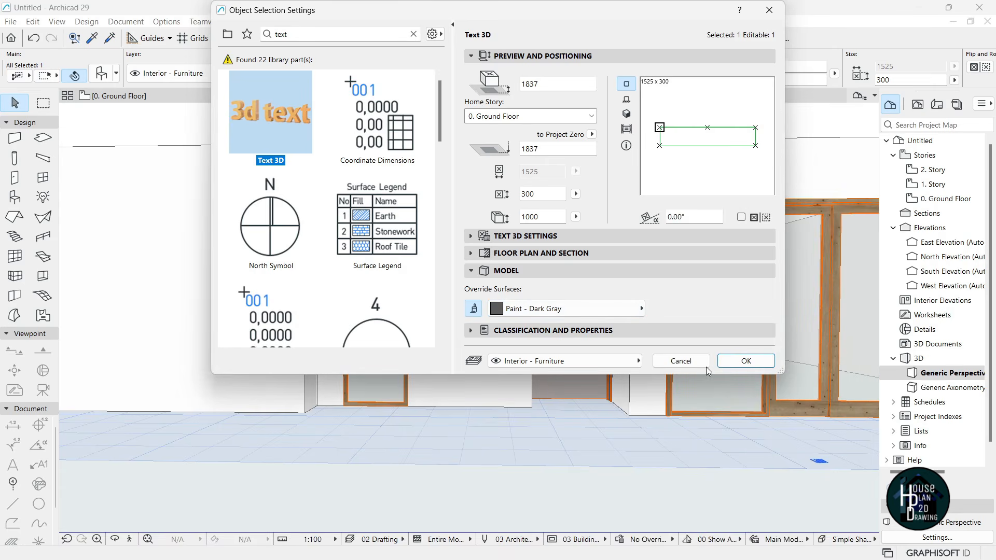
click(749, 361)
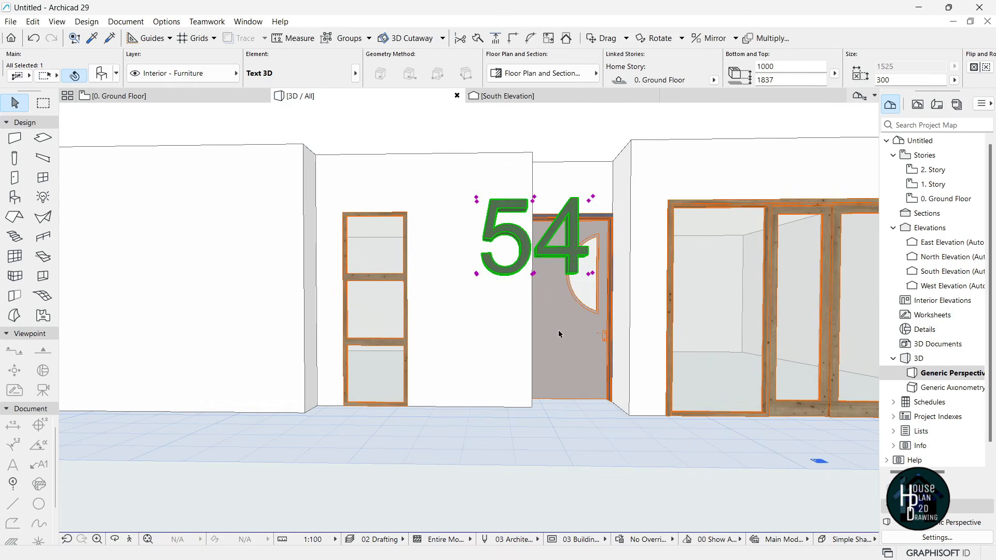
key(Escape)
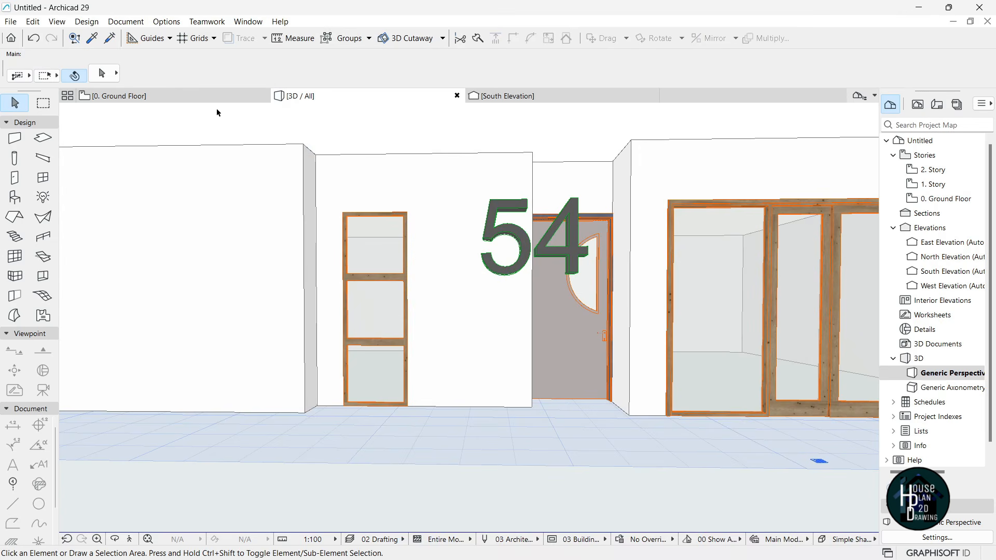
- In the South Elevation, stretch the 54 text down to font size 458
click(533, 98)
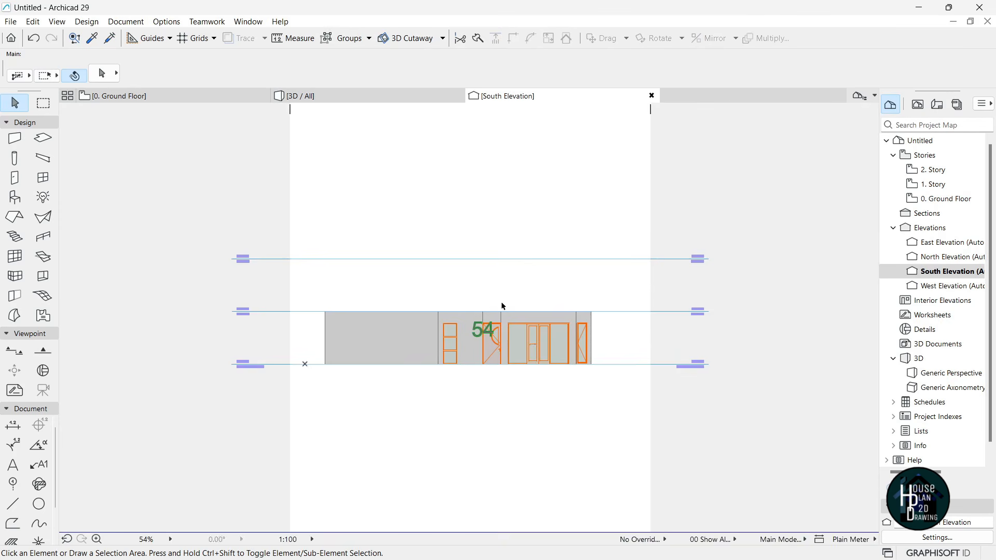
scroll(503, 353, up, 10)
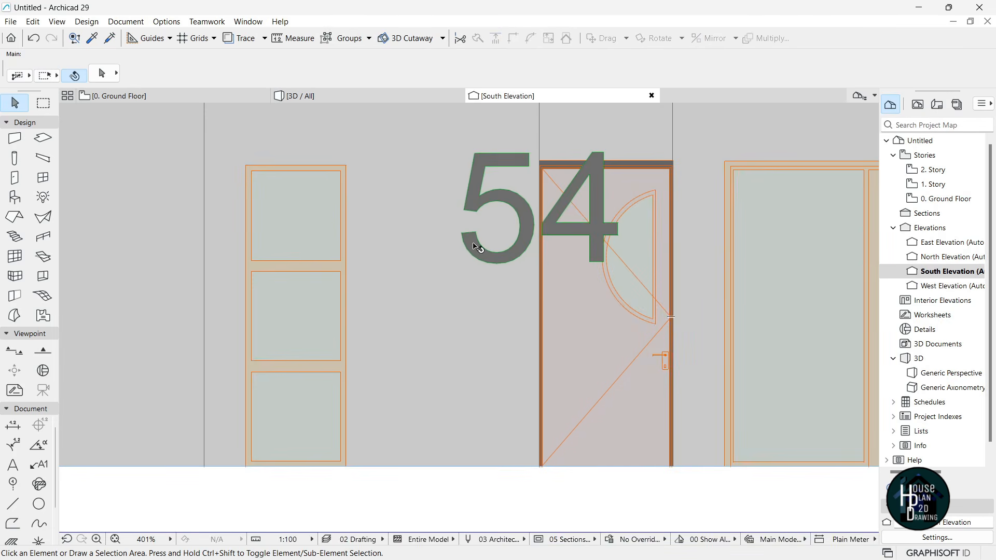
click(476, 247)
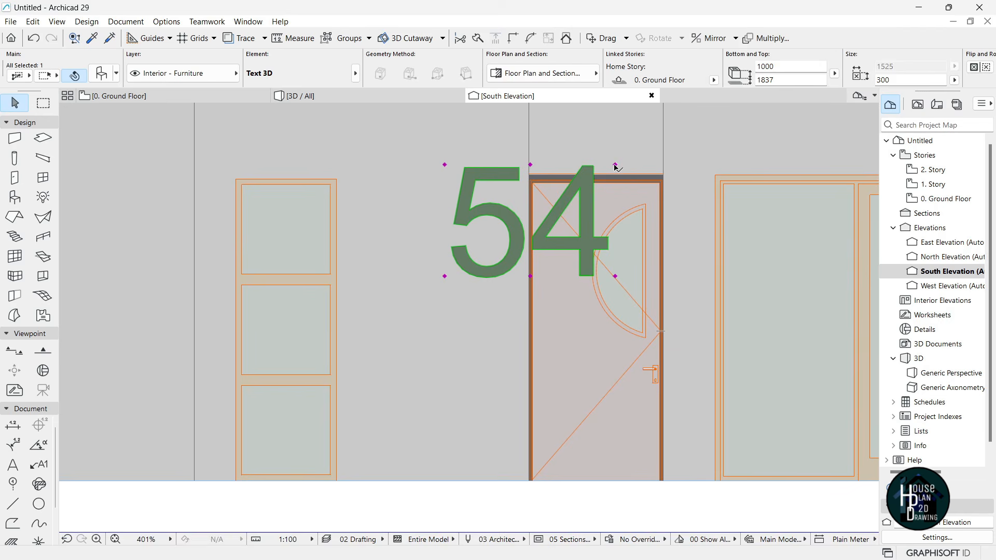
click(615, 165)
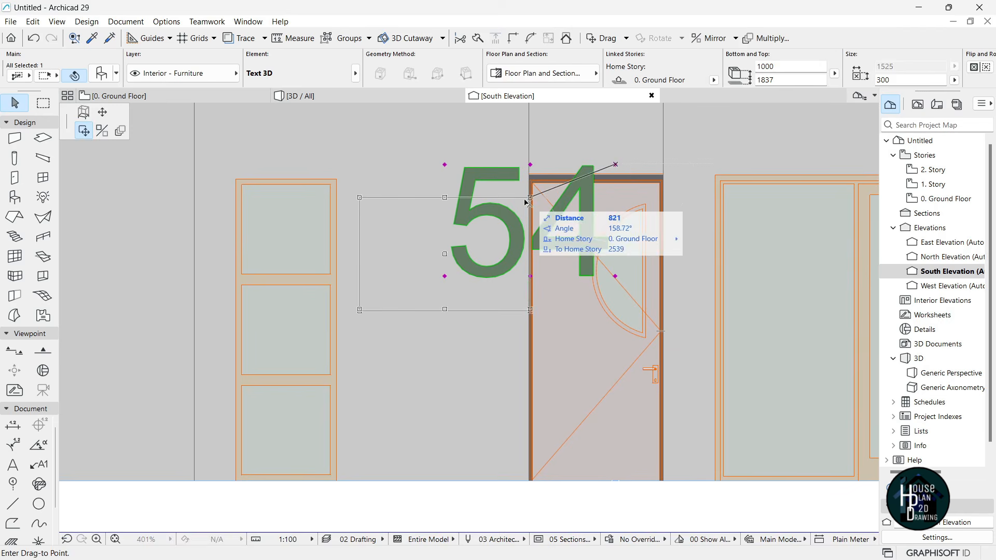
click(103, 116)
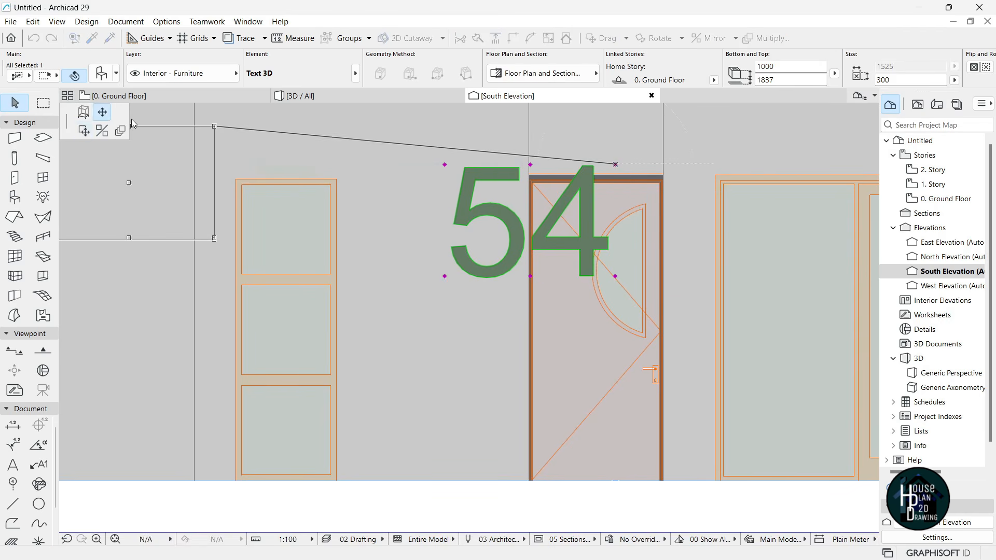
click(544, 221)
- Move the 54 lower onto the wall left of the entrance door
key(ctrl+d)
click(575, 243)
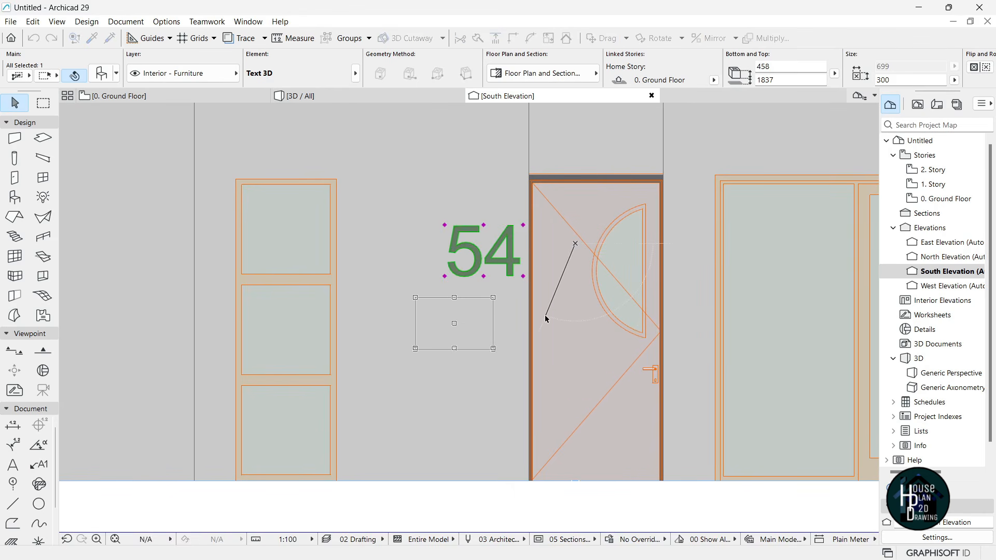
click(546, 318)
click(498, 362)
scroll(458, 343, down, 5)
scroll(464, 348, down, 2)
scroll(464, 348, up, 2)
click(337, 97)
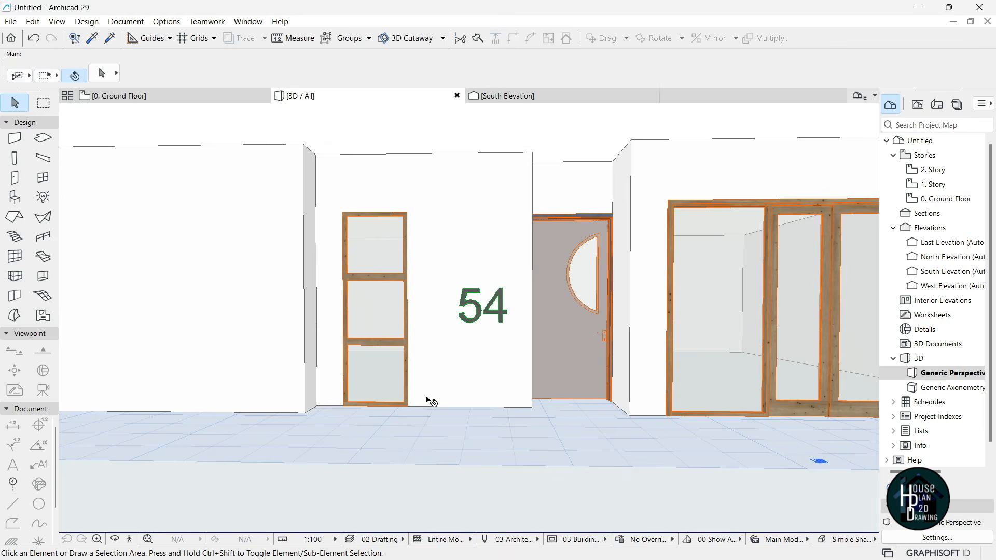
- Approach the wall in 3D and shrink the 54 to font size 316
click(130, 541)
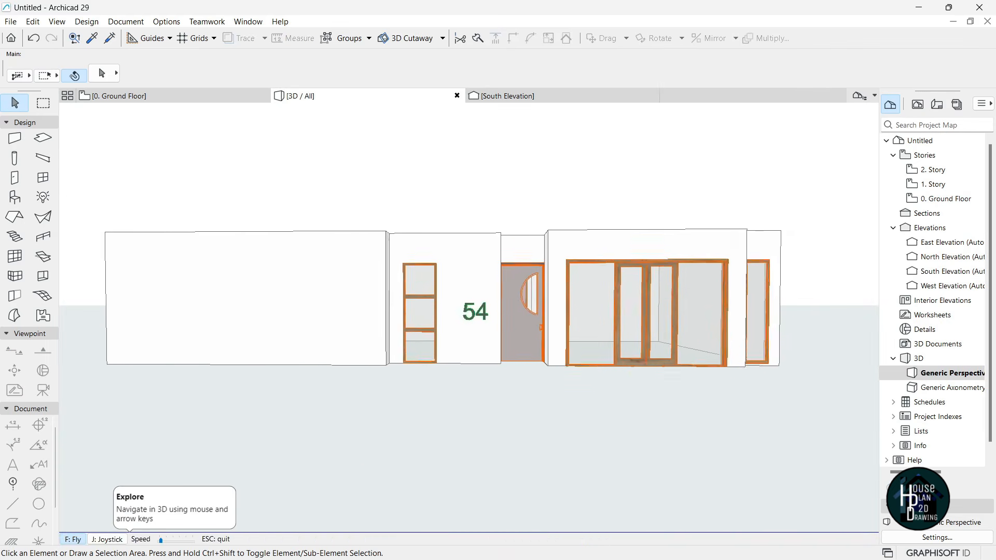
key(Up)
key(Escape)
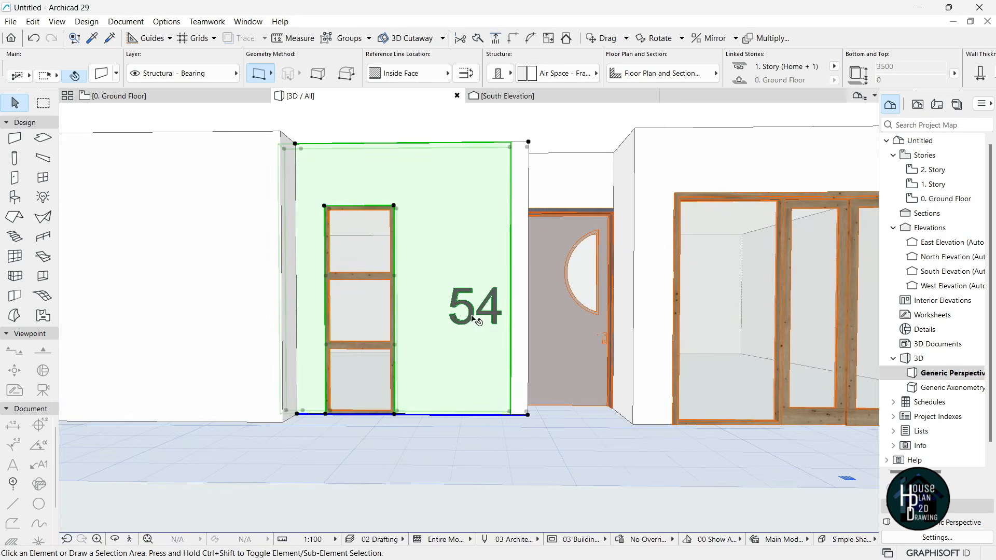
click(478, 317)
click(503, 287)
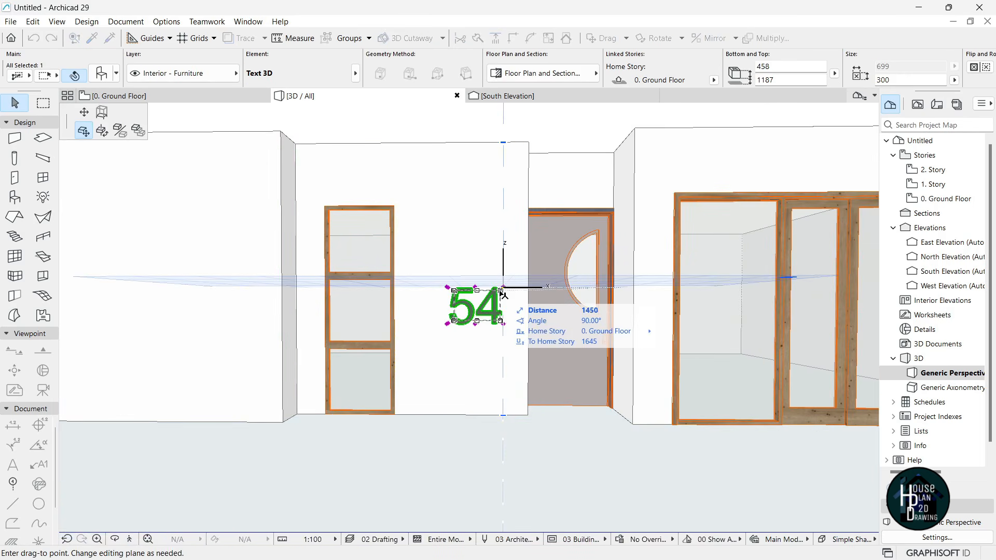
click(84, 112)
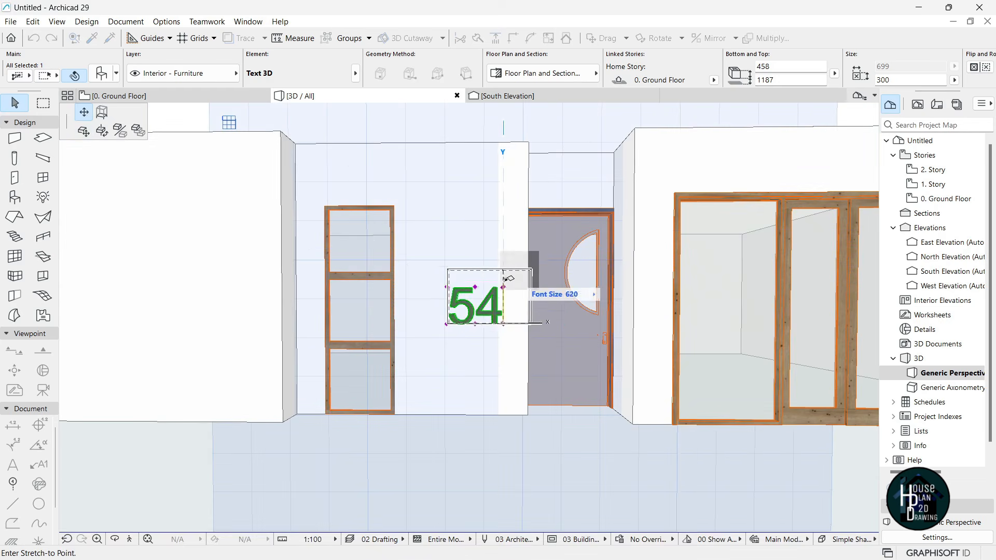
click(490, 307)
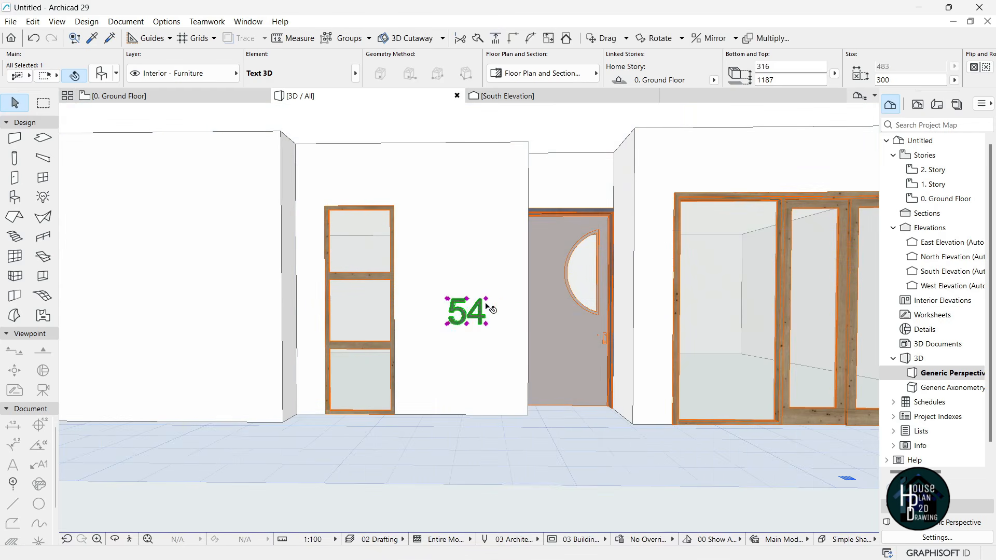
key(Escape)
- Raise the 54 slightly higher between the window and the door
click(479, 321)
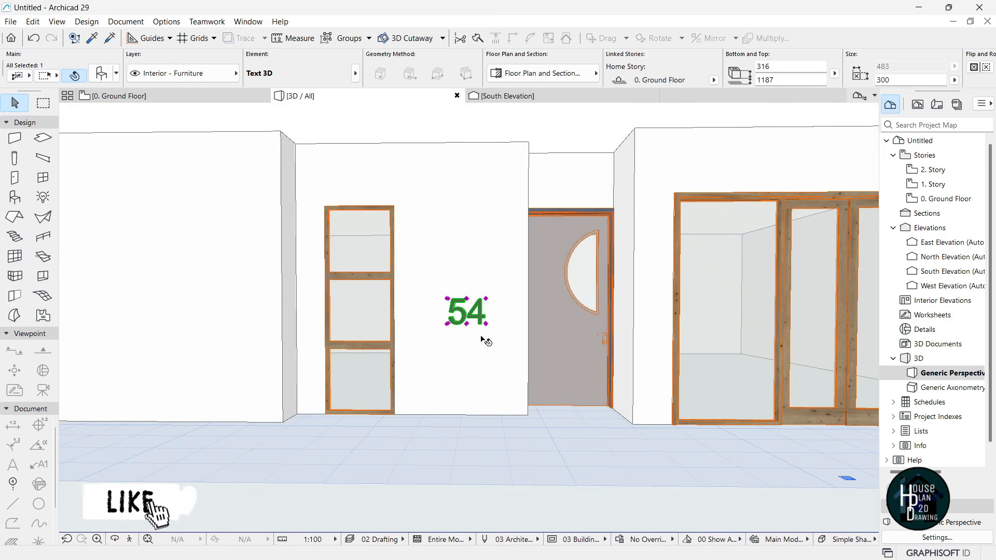
click(485, 348)
click(494, 337)
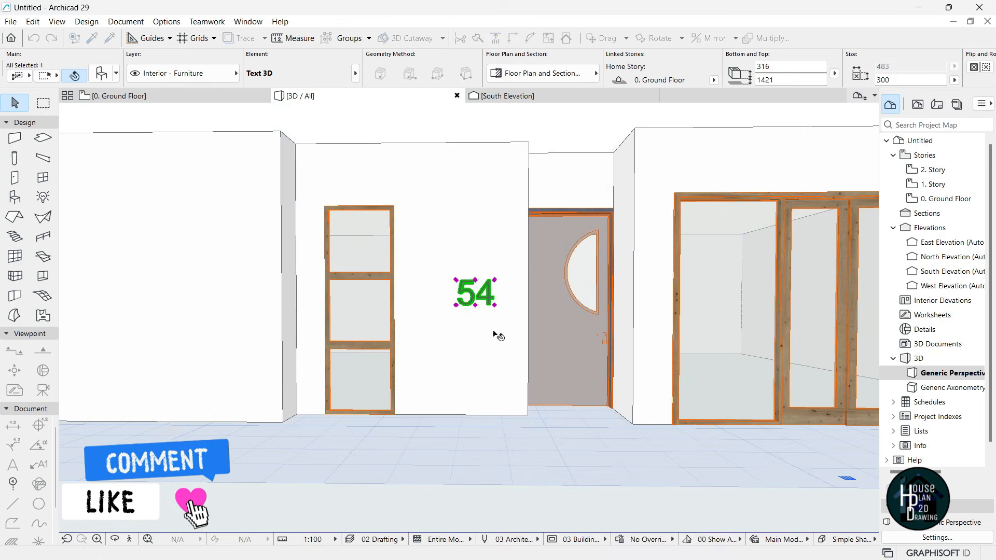
key(Escape)
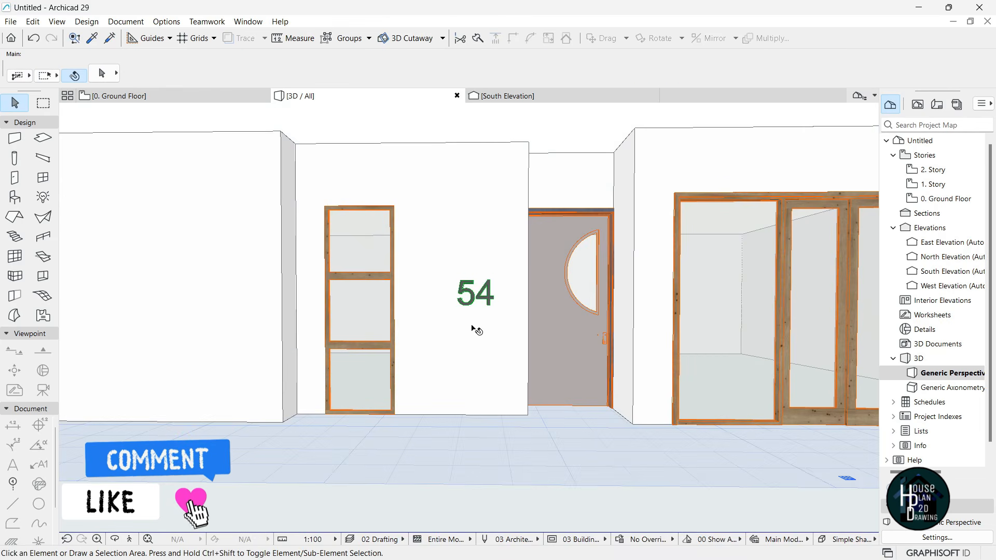
- On the ground floor plan, stretch the 54 text's depth from 300 to 64
click(136, 97)
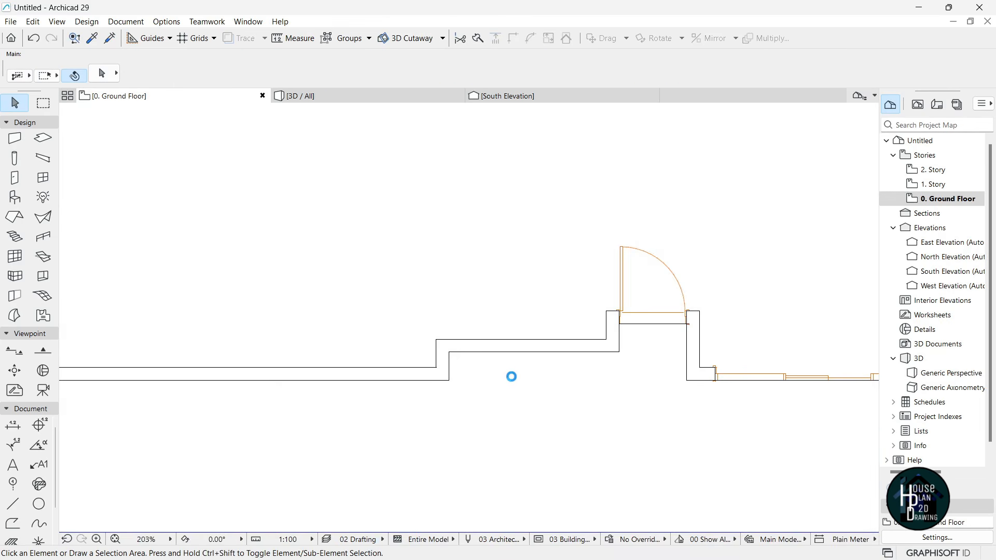
scroll(513, 376, up, 5)
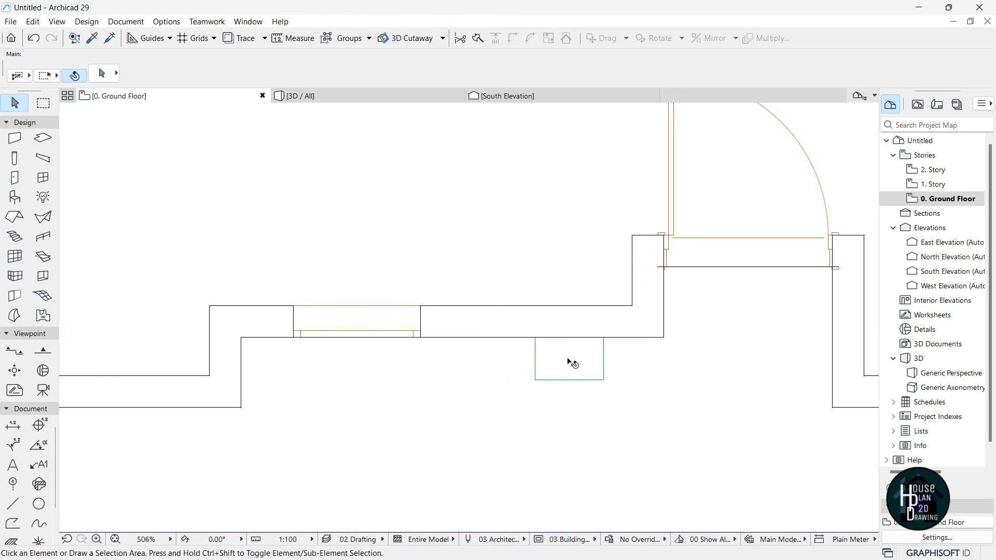
click(573, 362)
click(604, 373)
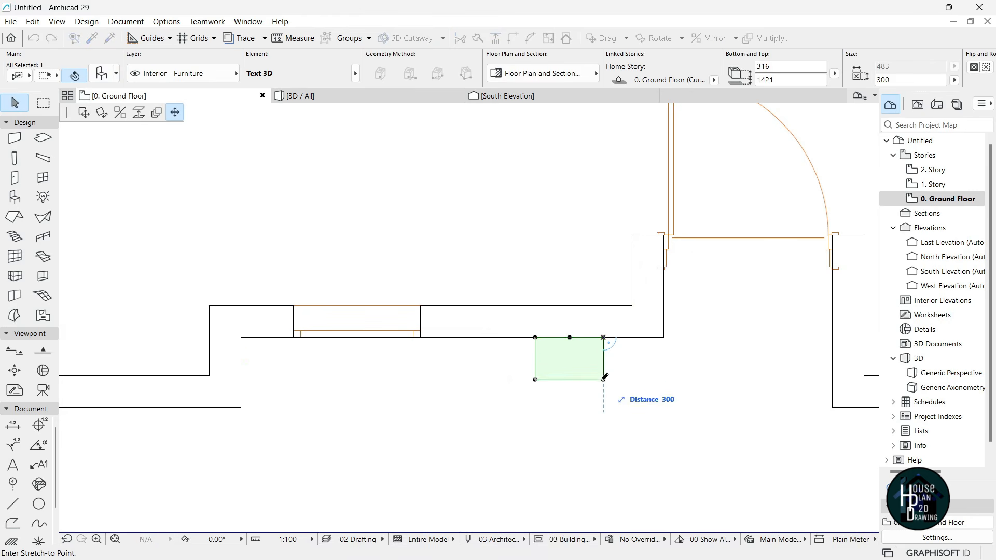
click(605, 345)
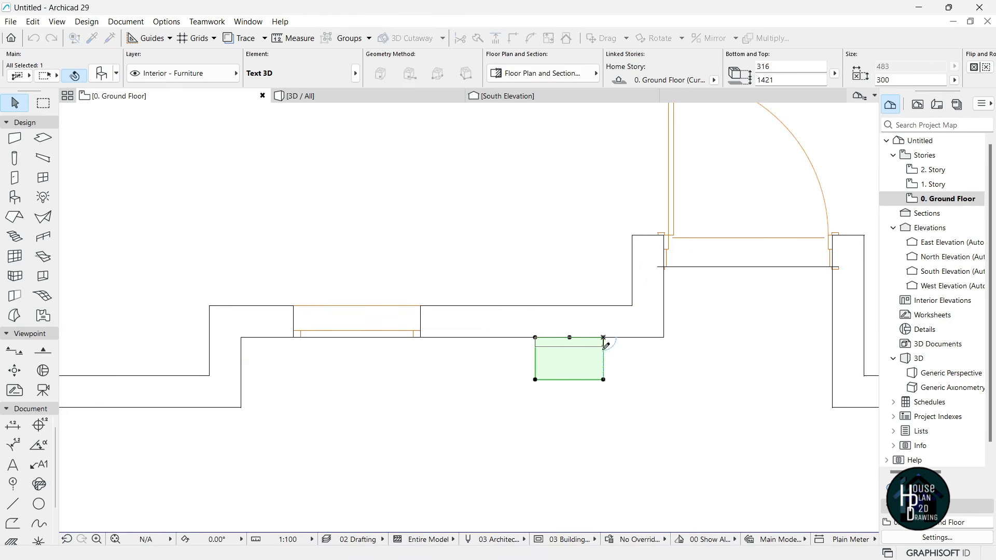
click(520, 377)
click(346, 97)
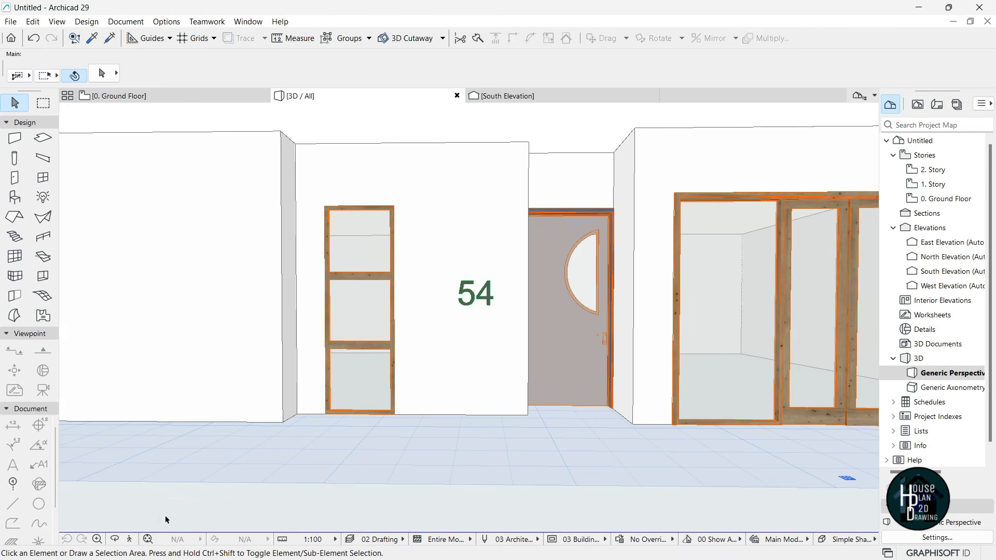
- Fly back from the 54 in 3D to check it against the facade
click(130, 540)
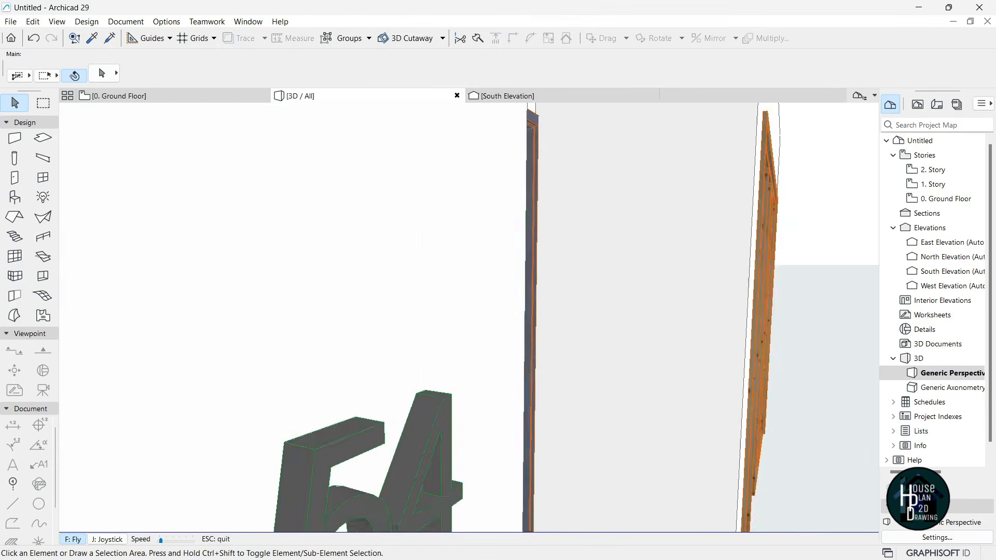
key(Down)
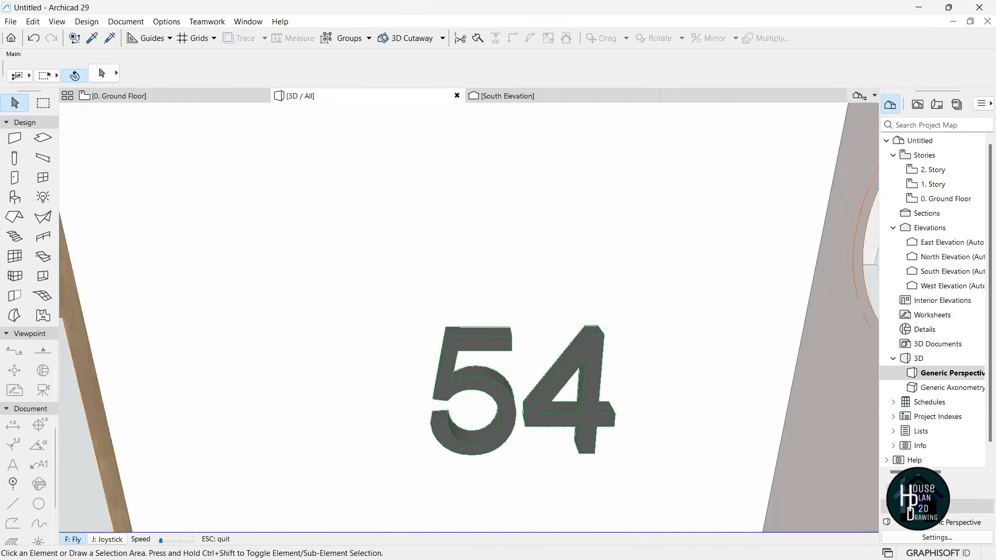
key(Down)
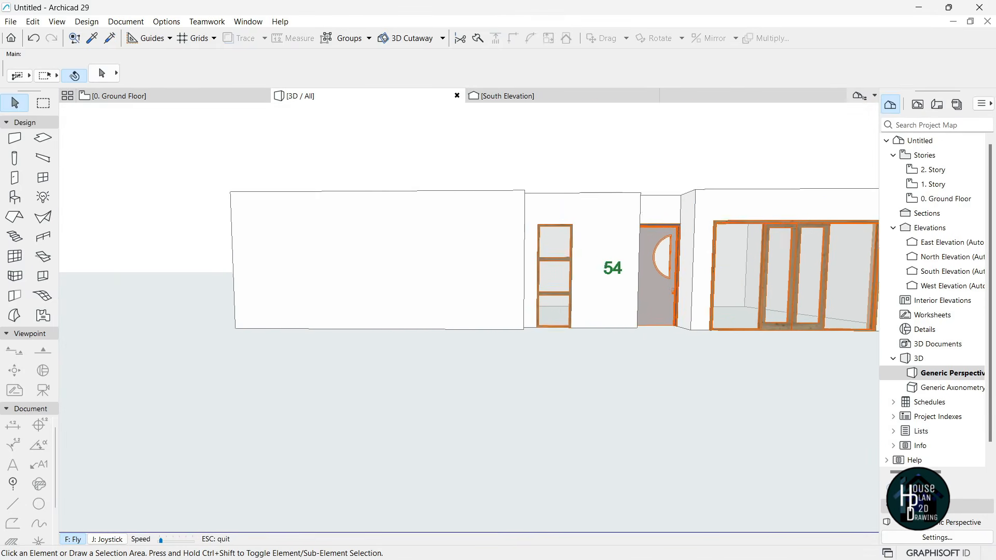
key(Escape)
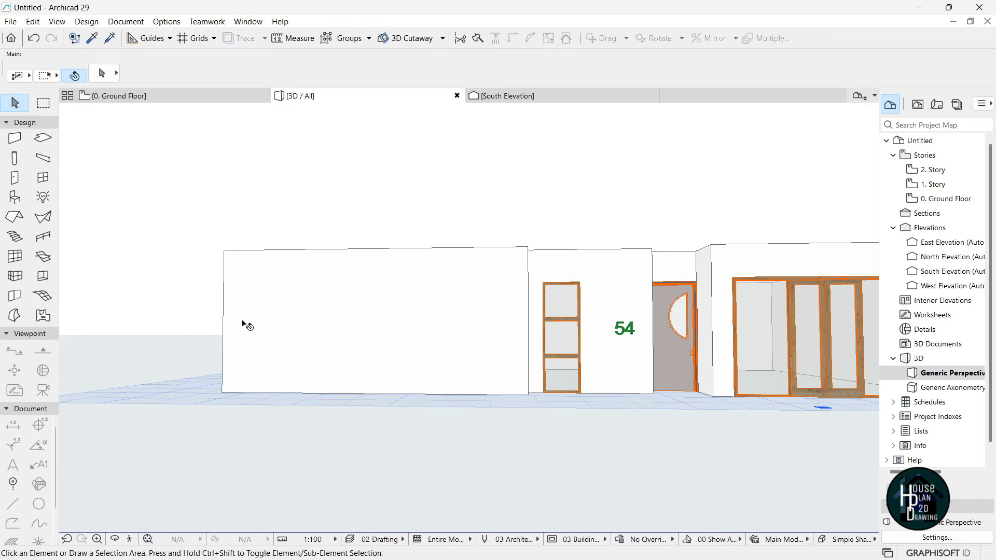
- Show the 0. Ground Floor plan zoomed to the left front wall
click(166, 96)
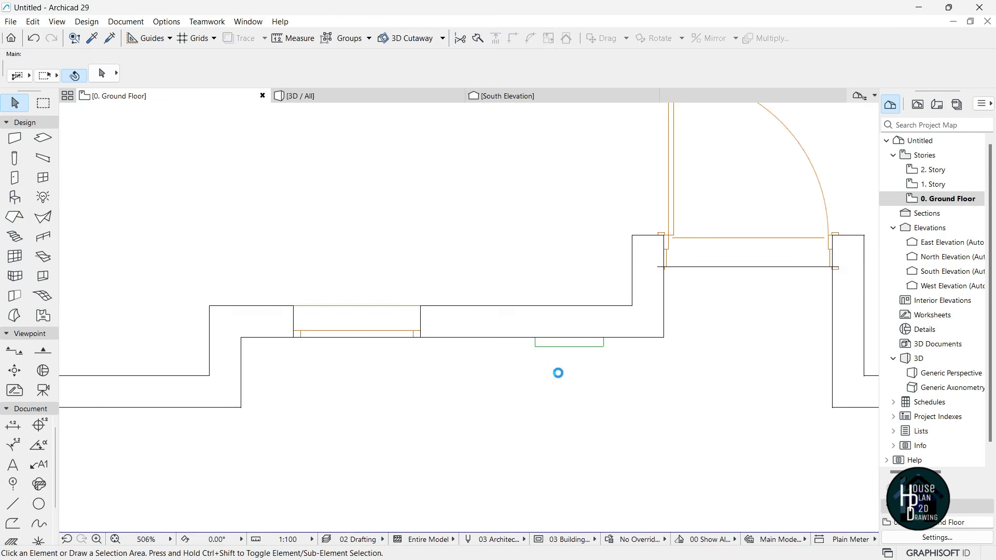
scroll(572, 362, down, 5)
scroll(573, 358, up, 4)
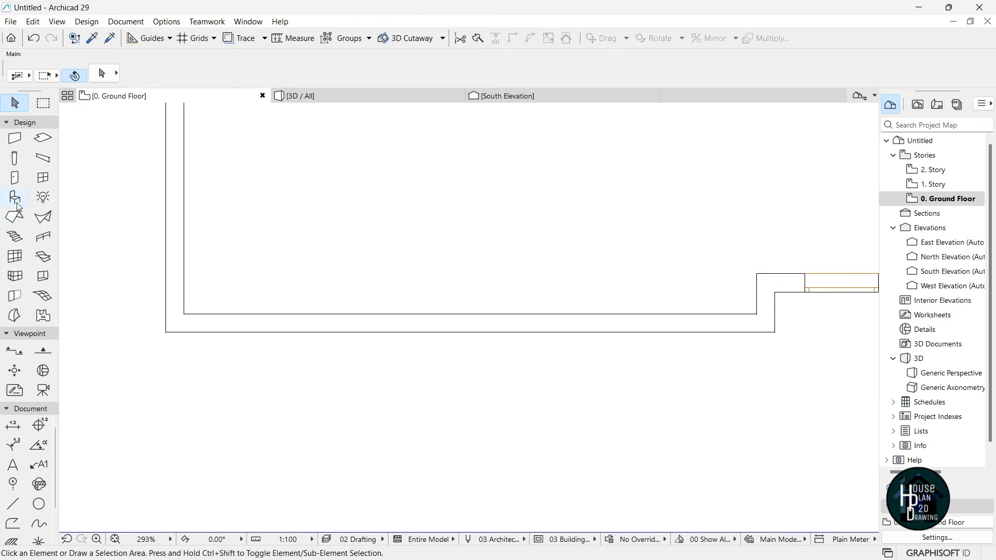
- Make plain Window the default, with an H-V grid sash of 1 by 2 panes and grid width 100
click(42, 177)
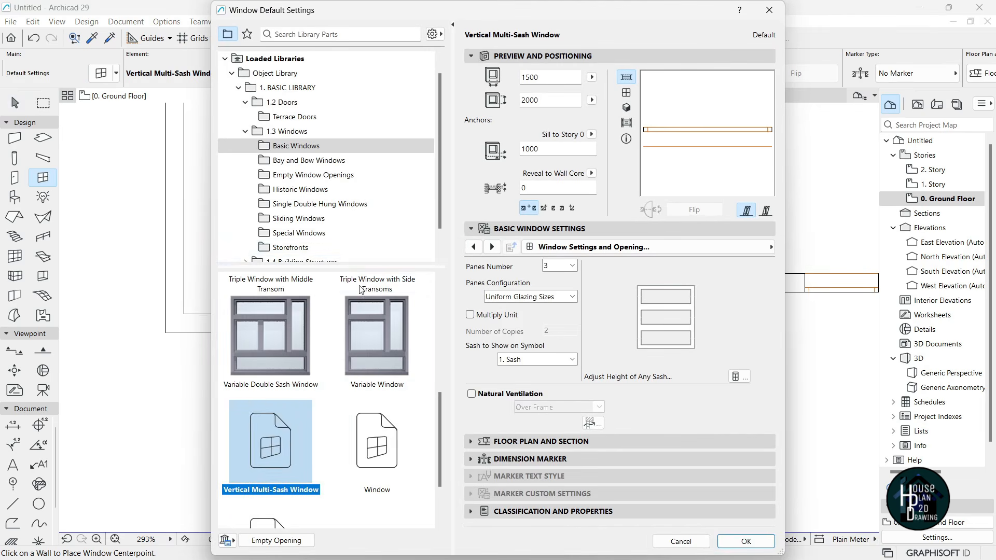
scroll(372, 405, down, 2)
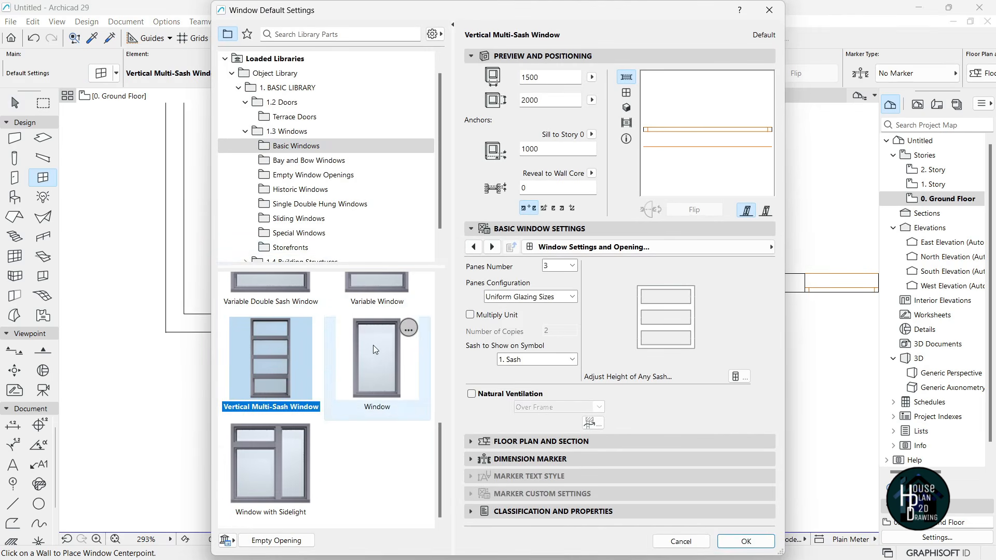
click(388, 374)
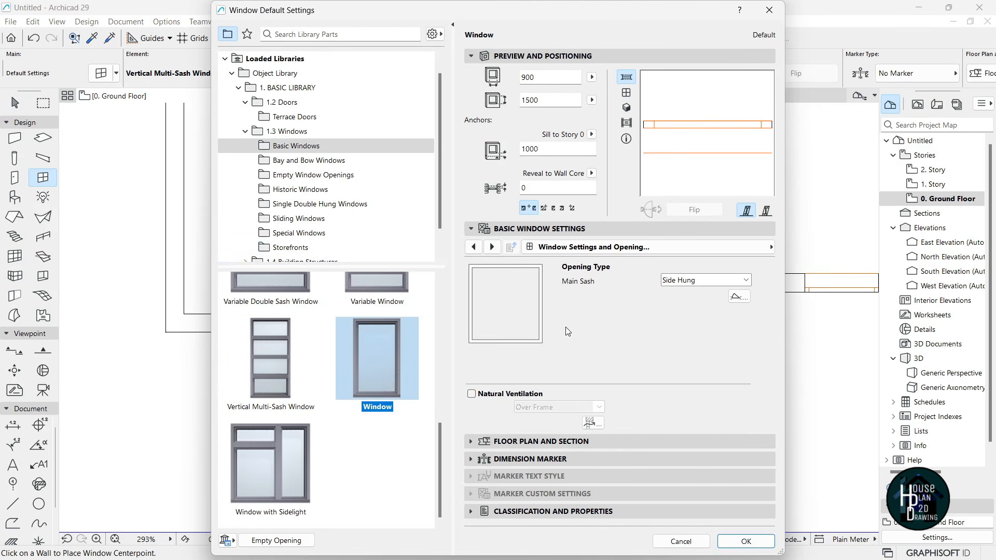
click(617, 248)
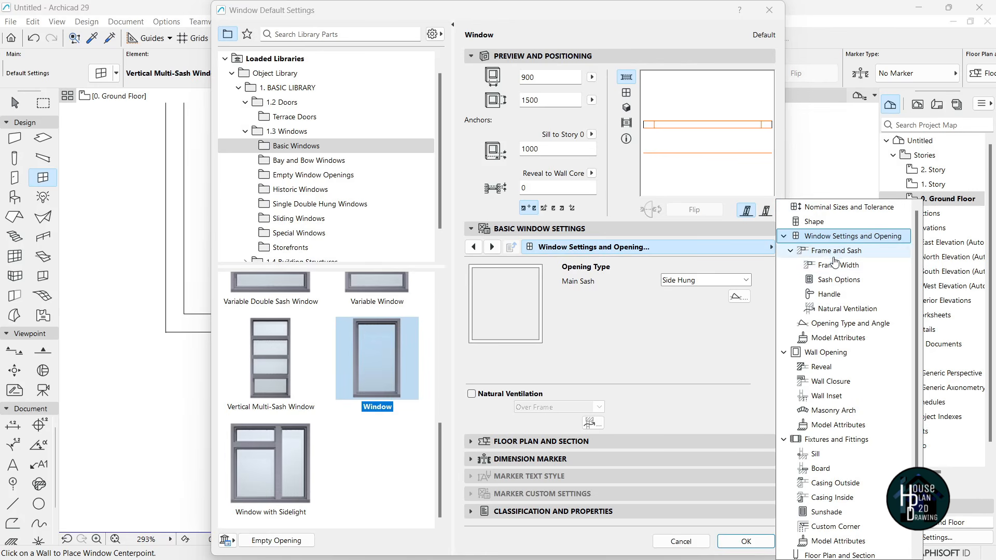
click(840, 280)
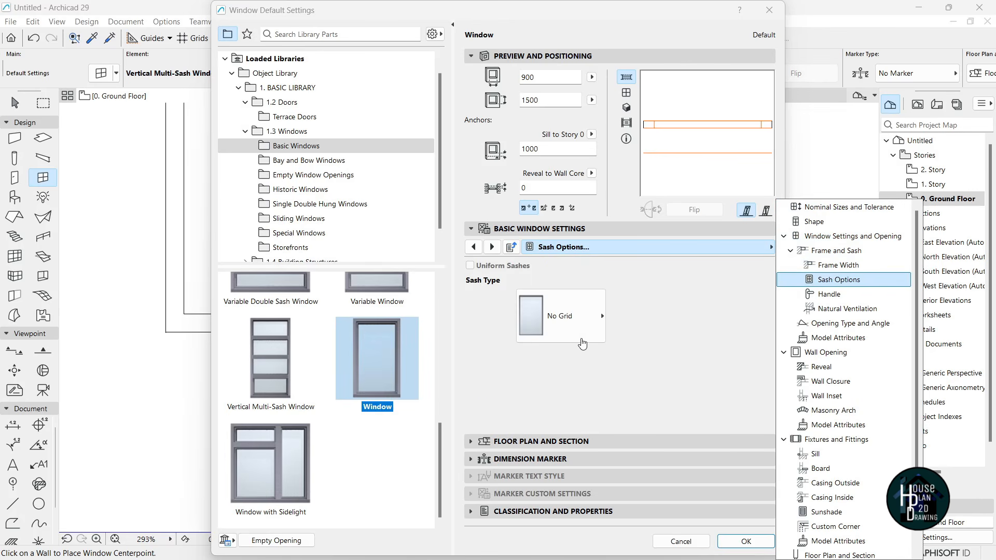
click(573, 320)
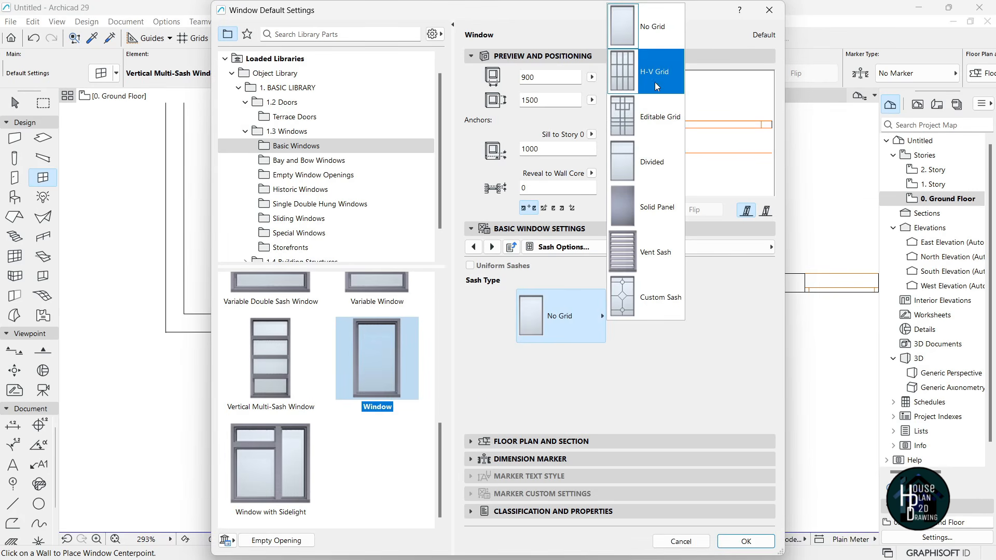
click(638, 71)
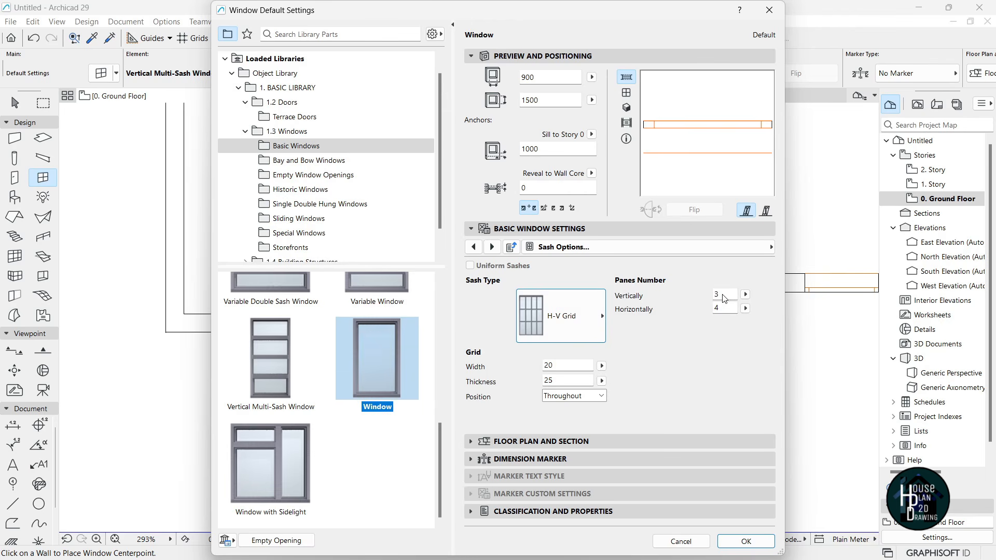
text(2)
click(567, 365)
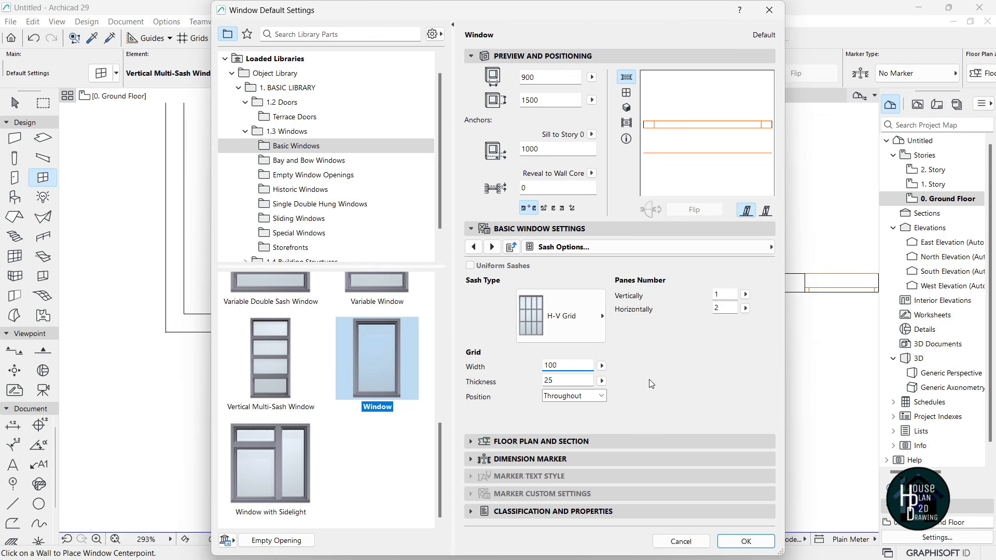
click(746, 541)
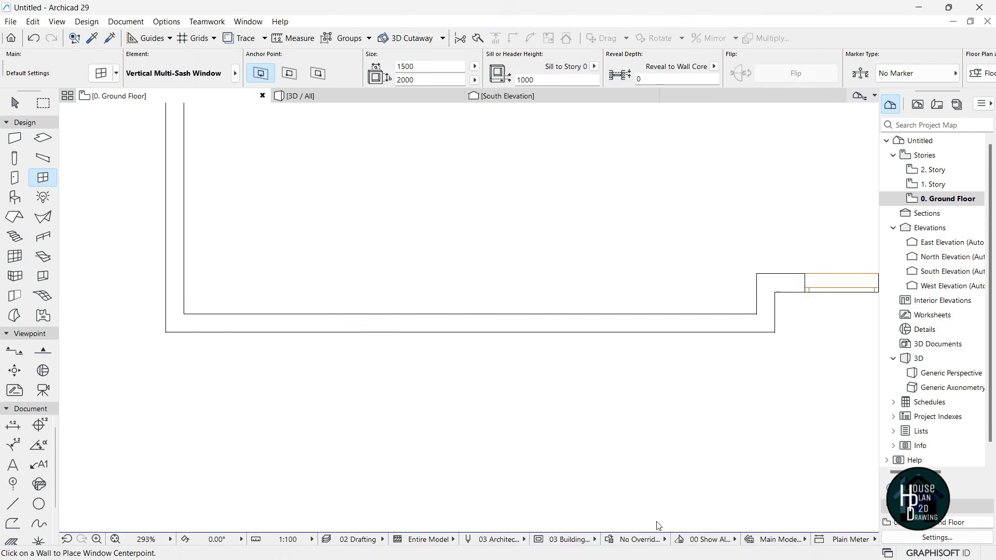
- Place two gridded windows in the long left front wall and view them in 3D
click(553, 337)
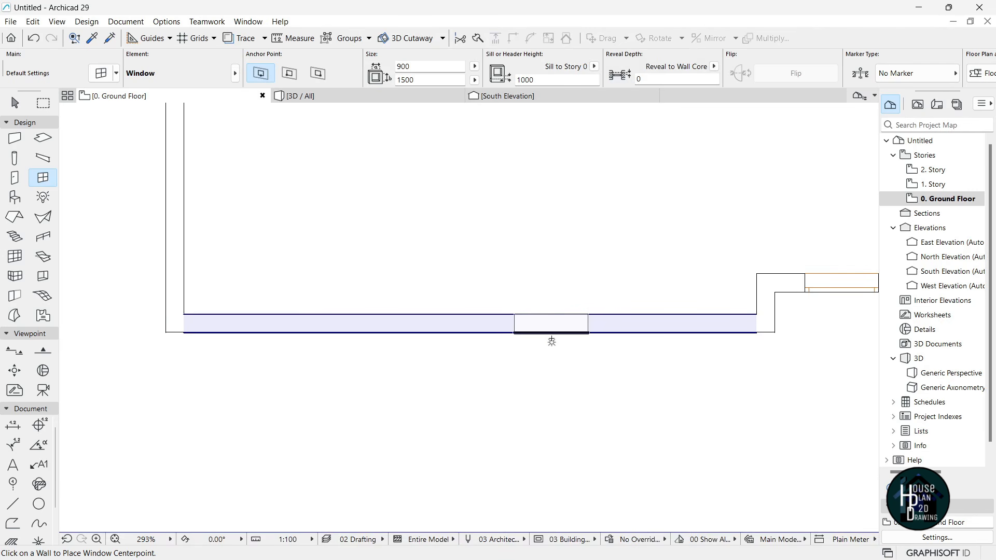
click(548, 339)
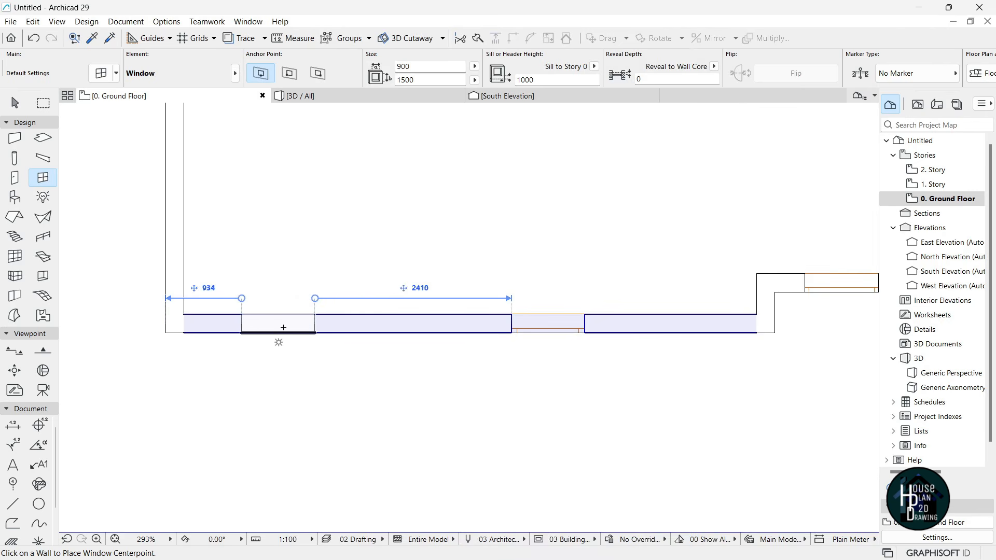
click(301, 334)
click(382, 437)
key(Escape)
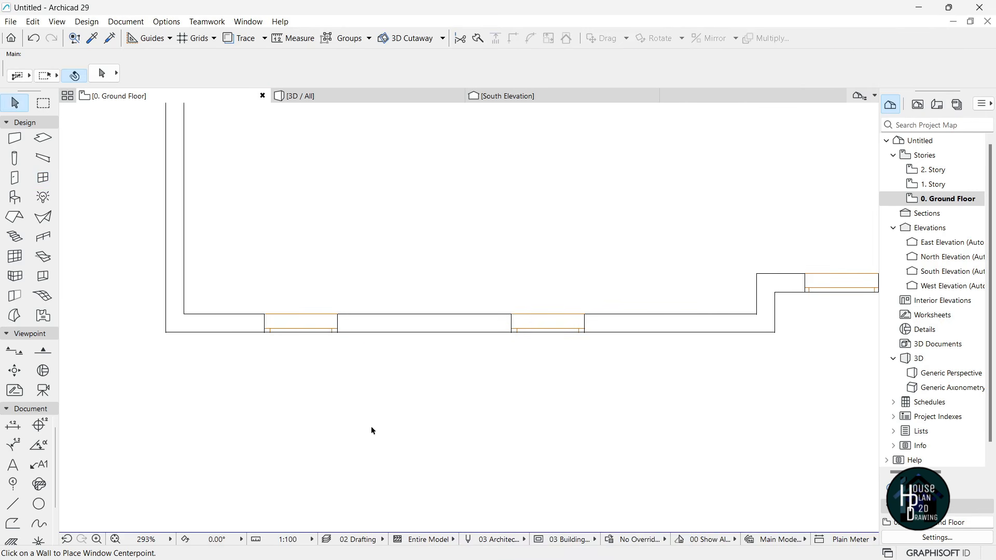
click(314, 97)
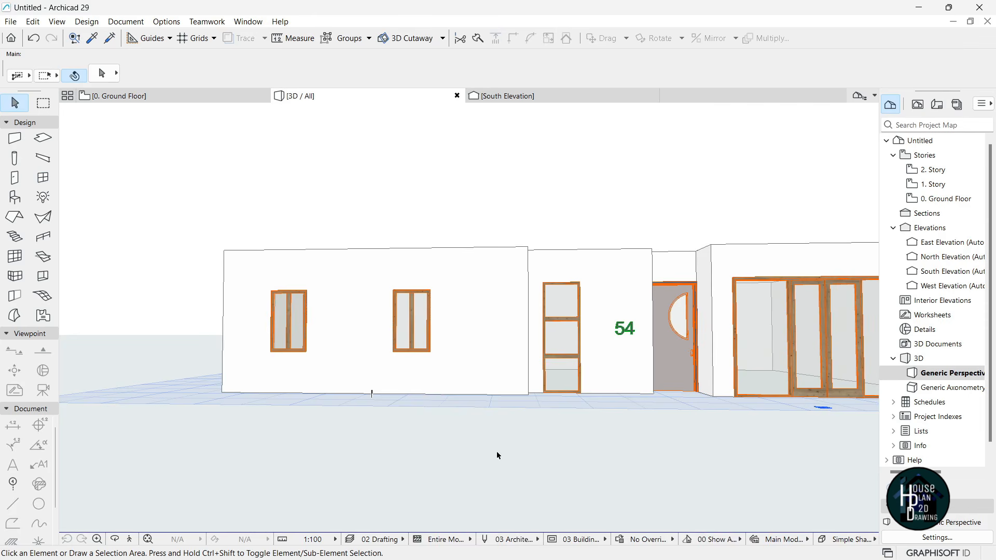
- Resize both new left-wall windows to 3000 wide, 750 tall, with a 1950 sill
click(408, 322)
shift+click(284, 323)
click(397, 72)
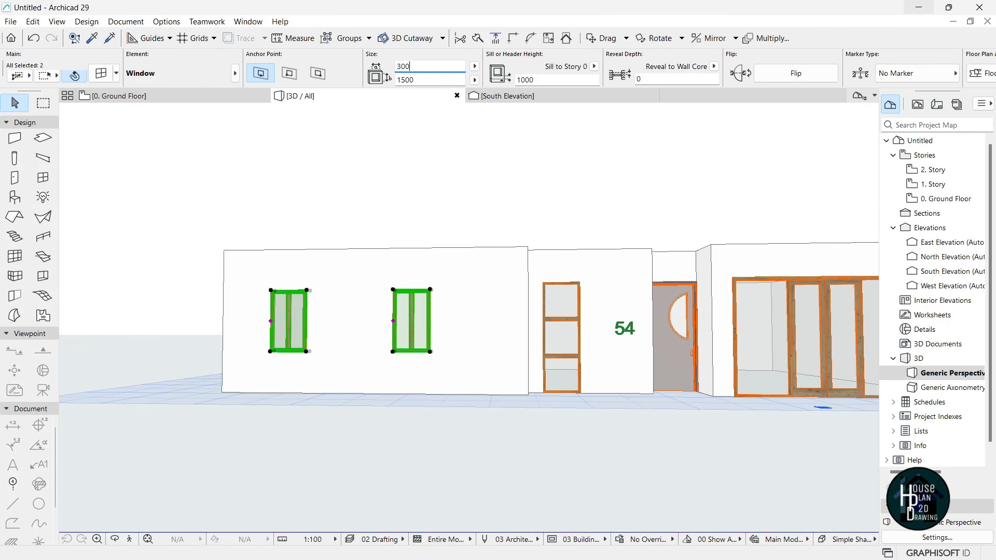
click(416, 80)
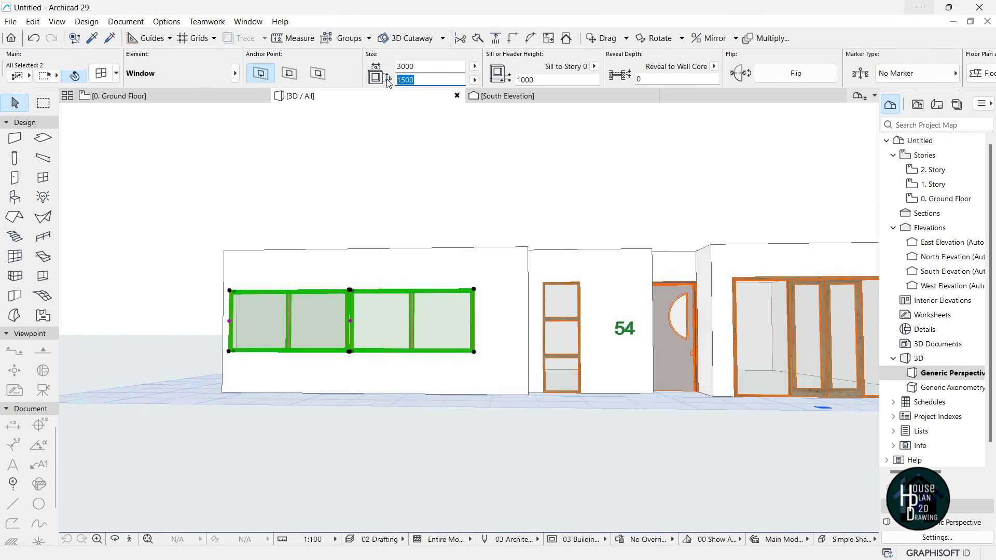
text(750)
click(526, 79)
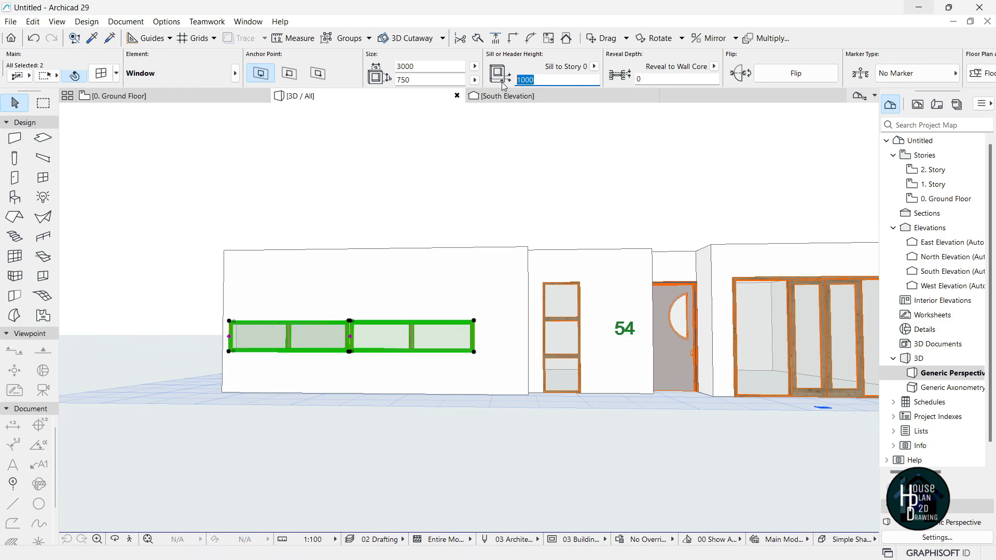
text(1950)
key(Return)
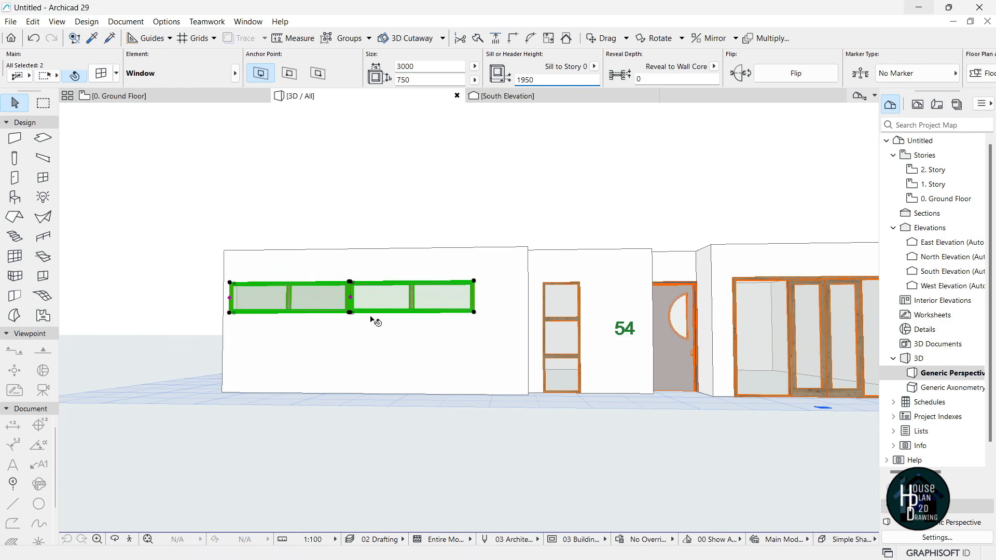
key(Escape)
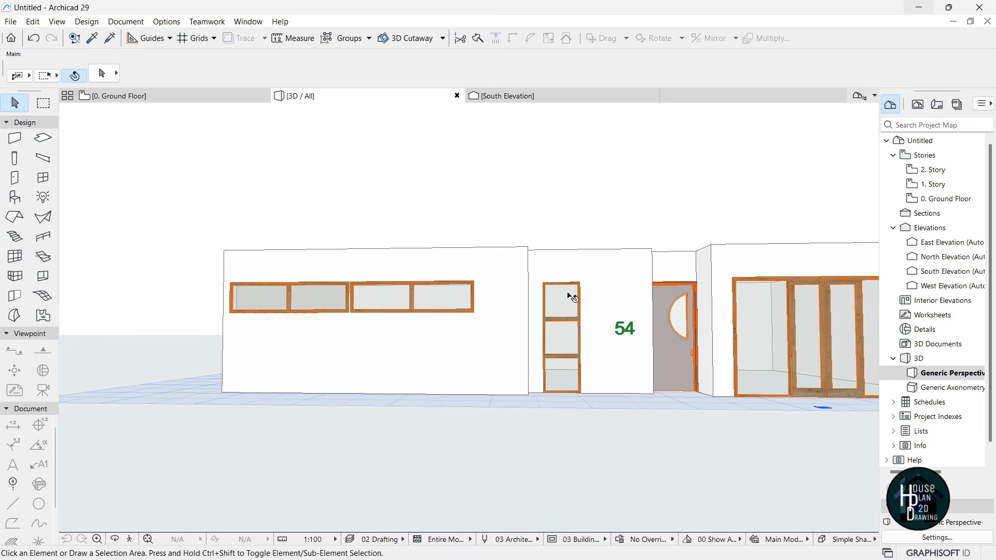
click(129, 539)
- Drag the right strip window further right toward the entrance
key(Escape)
click(417, 281)
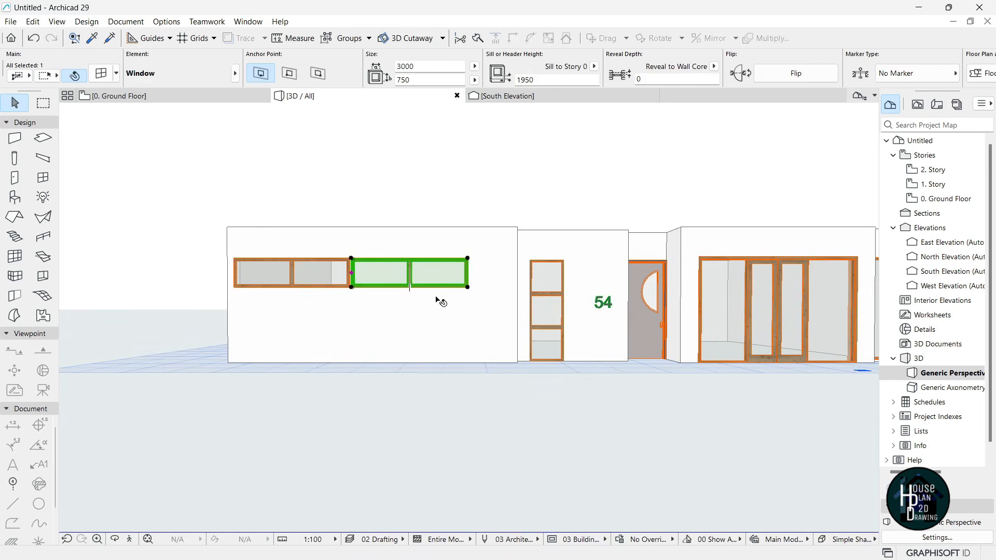
click(468, 287)
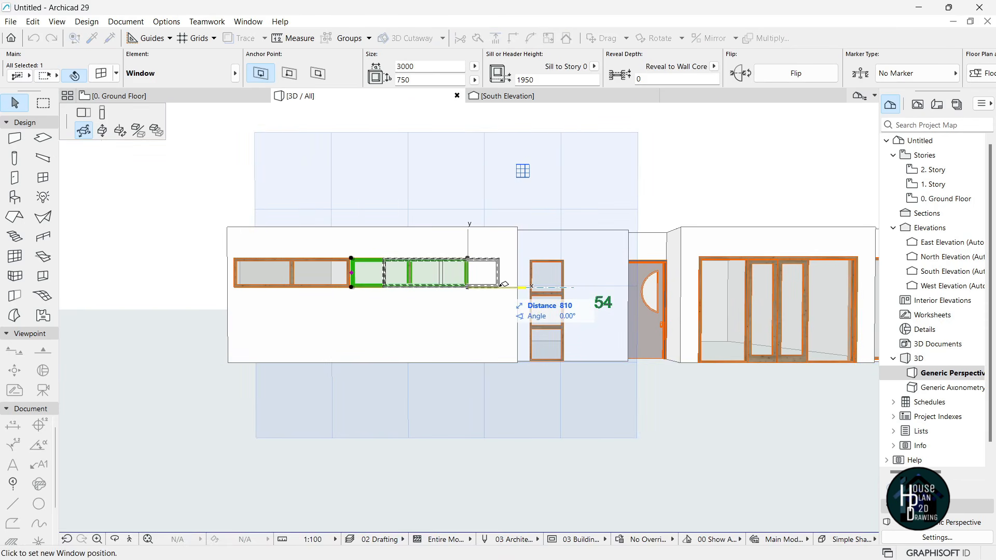
click(501, 284)
- Nudge the left strip window slightly to the right
click(325, 275)
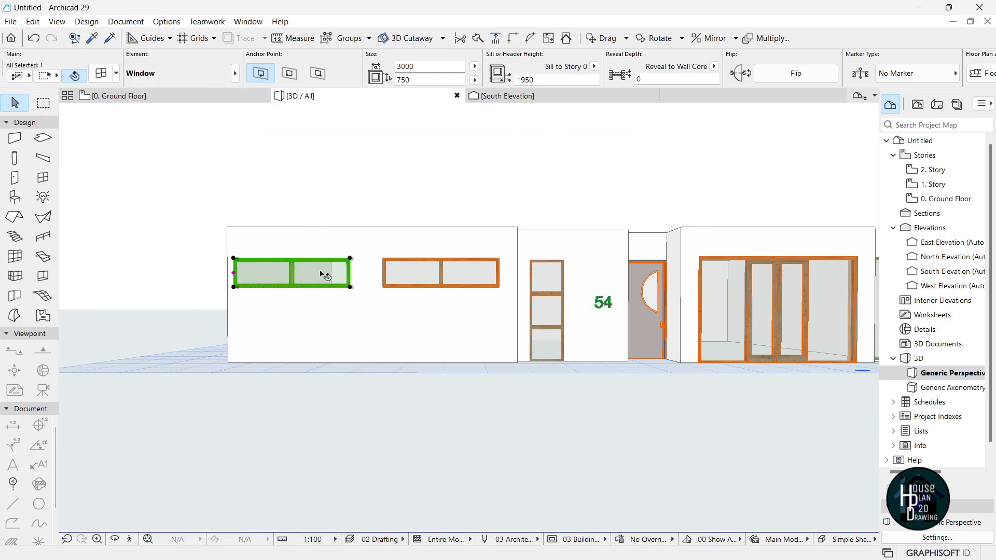
click(349, 288)
click(356, 287)
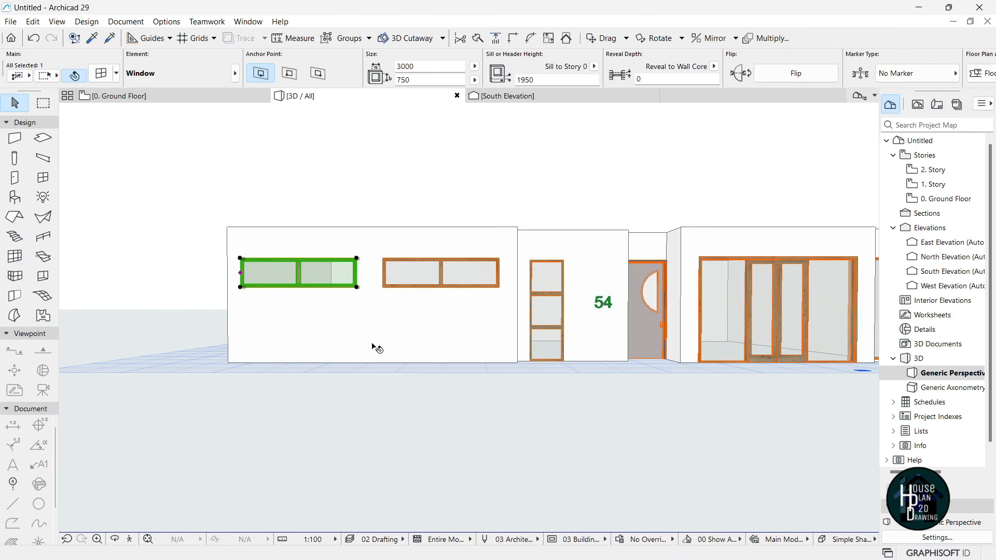
key(Escape)
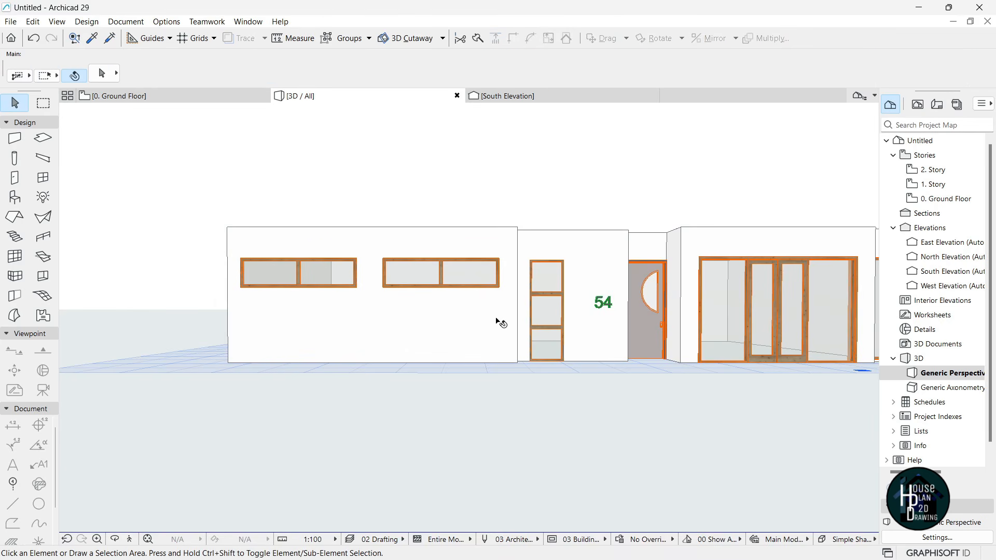
- Zoom and move to a left-corner perspective showing both high strip windows
scroll(500, 317, down, 3)
scroll(552, 311, up, 2)
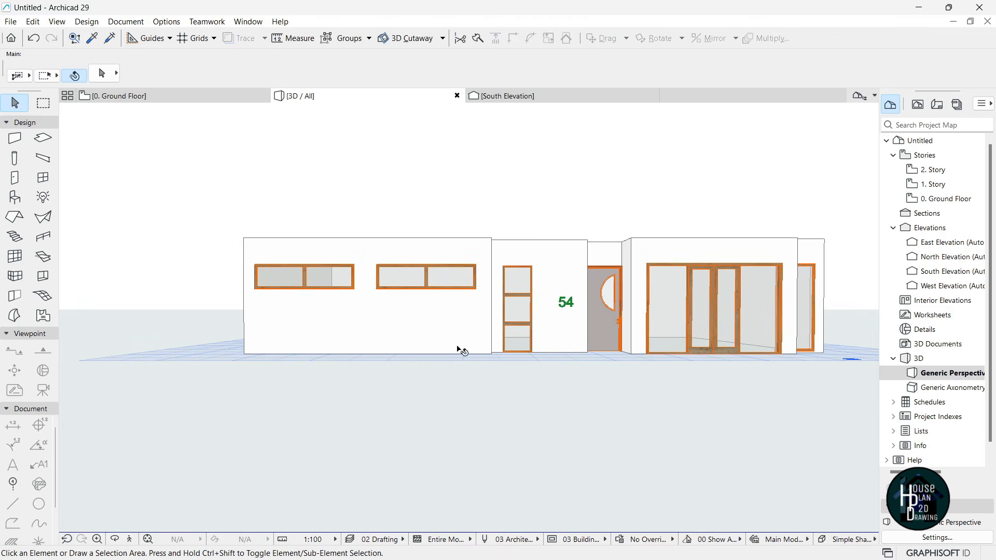
click(131, 540)
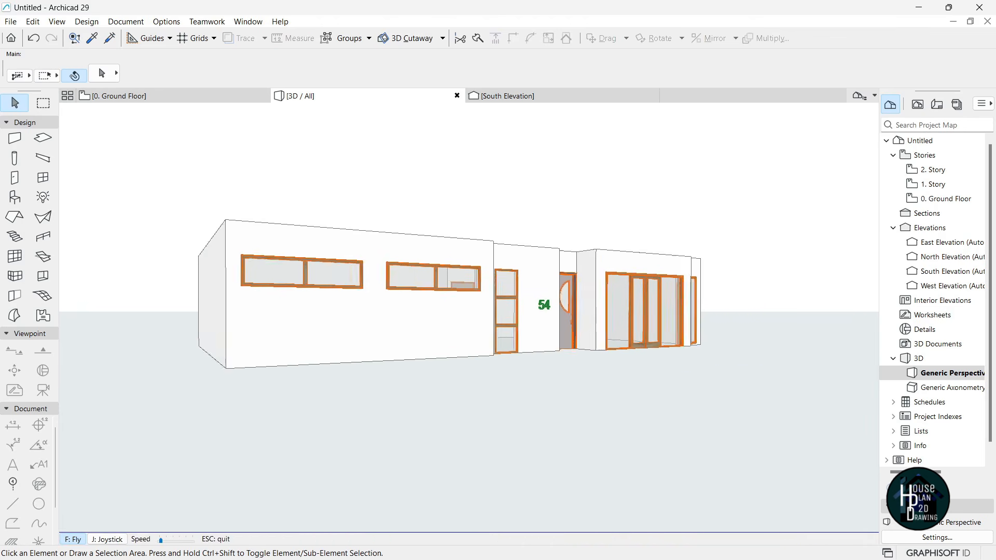
key(Escape)
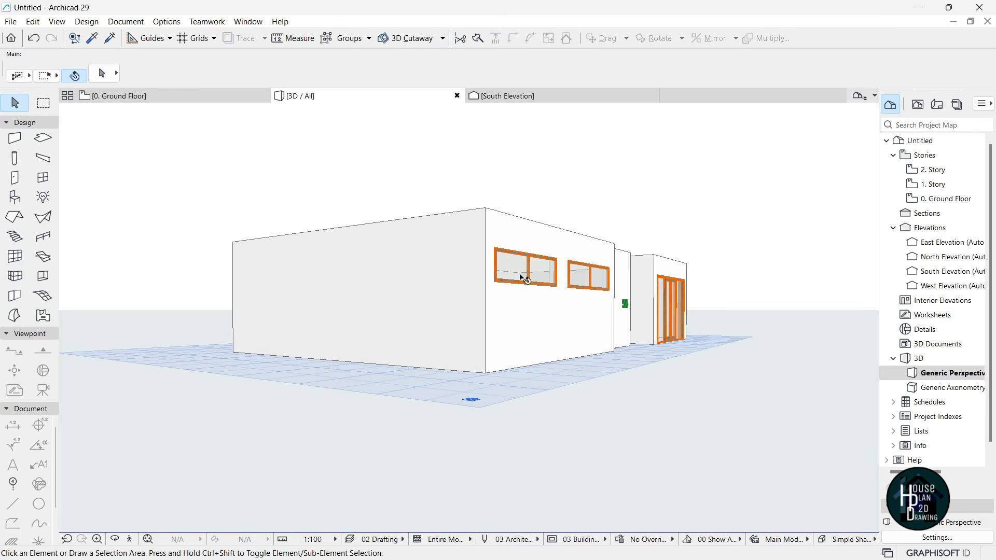
- On the ground floor plan, pick up the existing south-wall window's settings
click(130, 97)
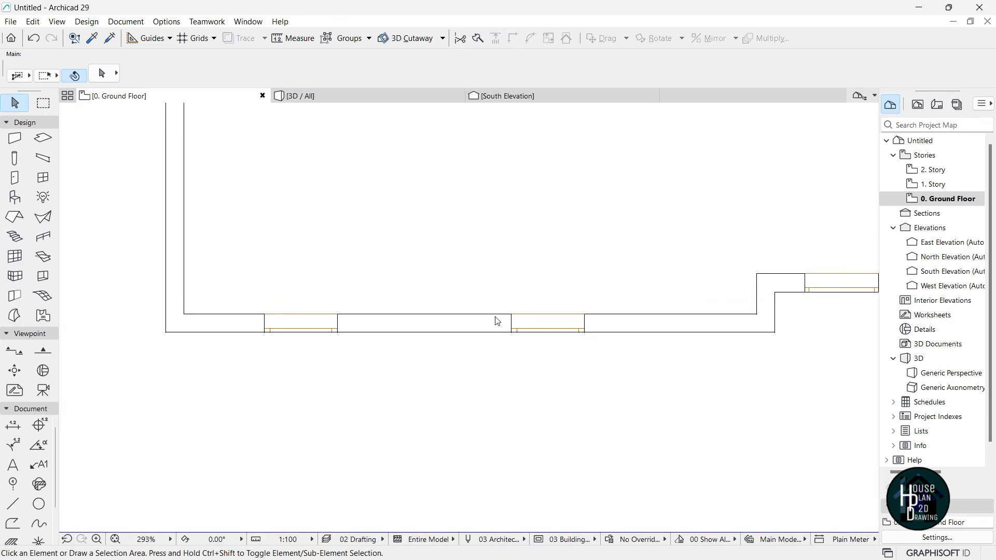
scroll(456, 402, down, 4)
scroll(367, 380, up, 5)
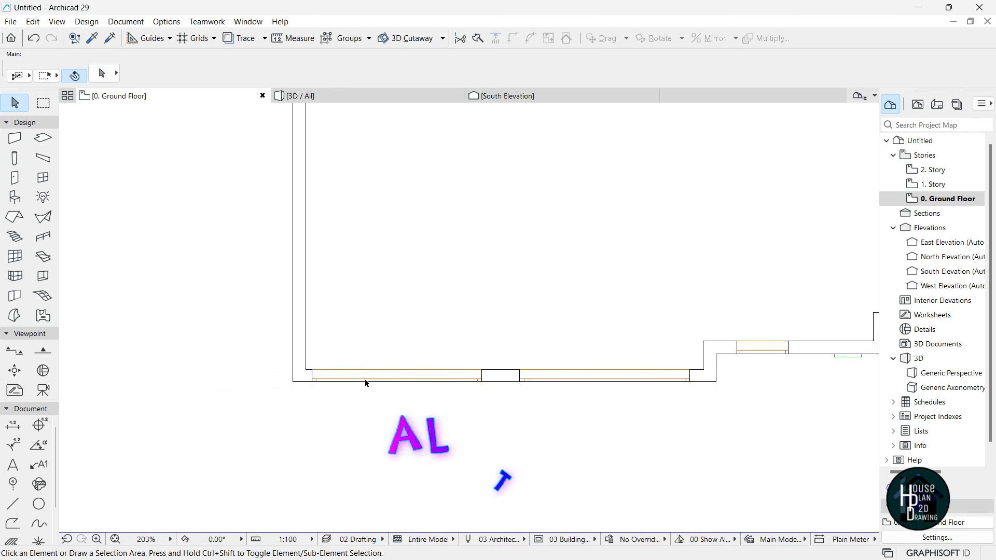
alt+click(452, 373)
scroll(384, 383, down, 5)
scroll(385, 383, up, 2)
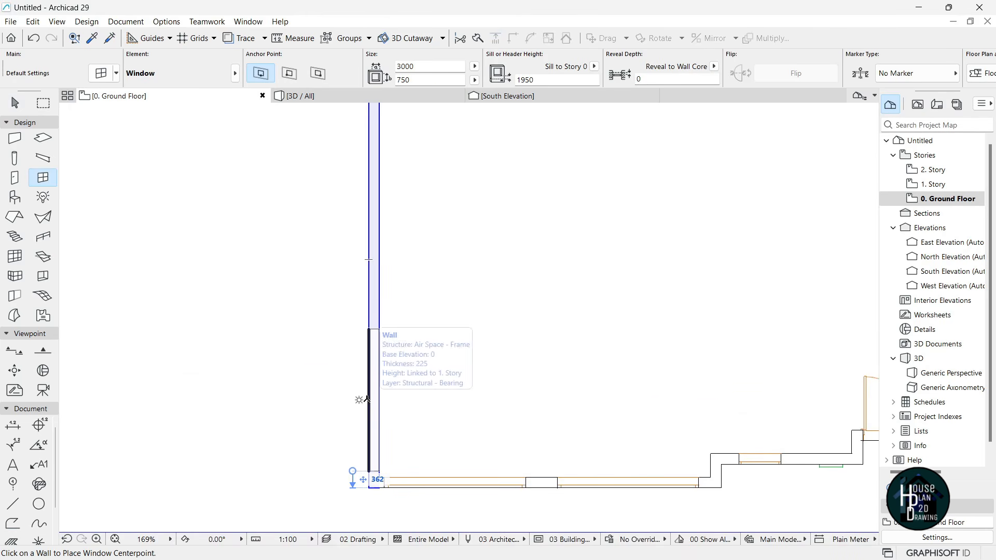
- Place a matching 3000 × 750 window with 1950 sill in the west wall, then return to 3D
click(367, 401)
click(296, 440)
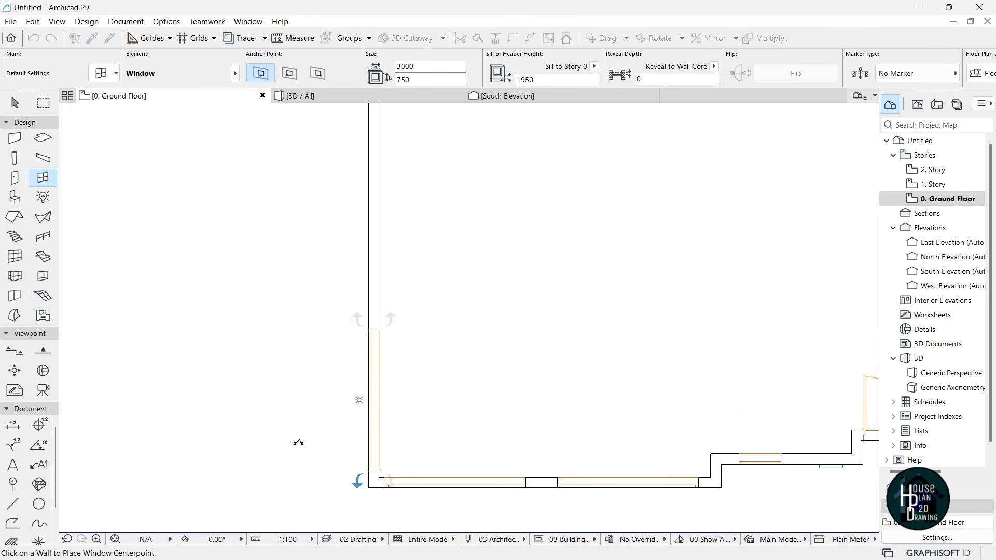
scroll(320, 449, down, 3)
scroll(489, 355, down, 1)
scroll(489, 355, down, 1)
scroll(400, 400, up, 3)
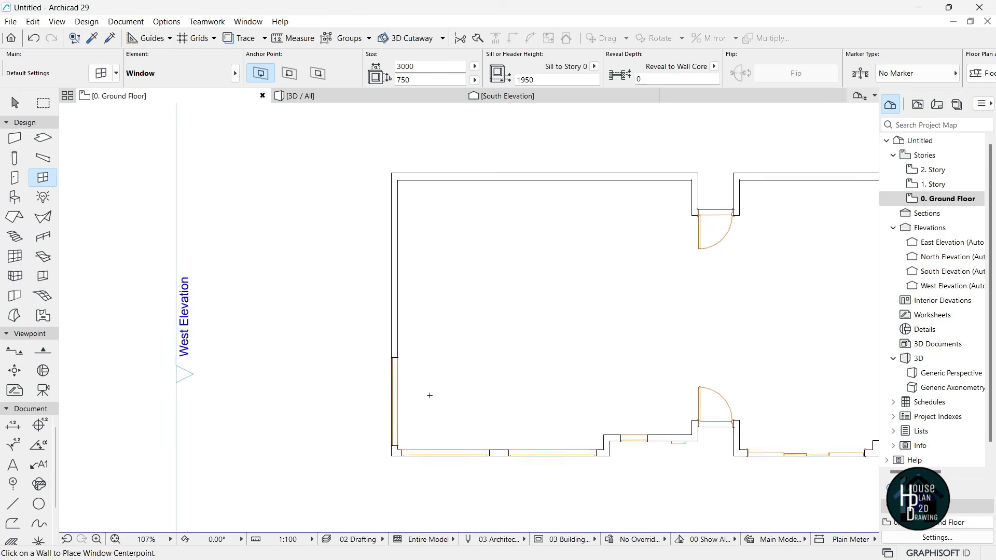
key(Escape)
click(331, 98)
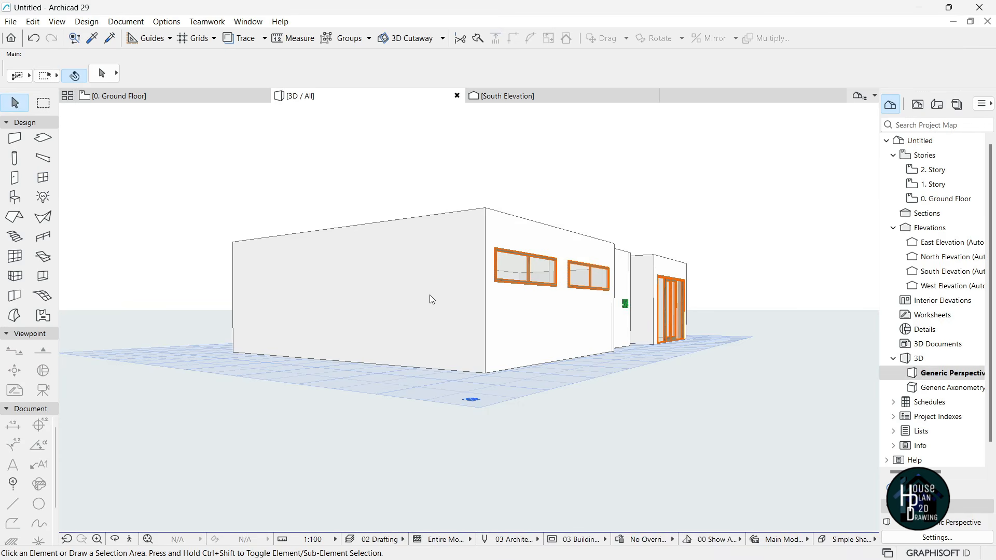
- Set the new west-wall window's sill to 0 and its height to 2700
click(437, 268)
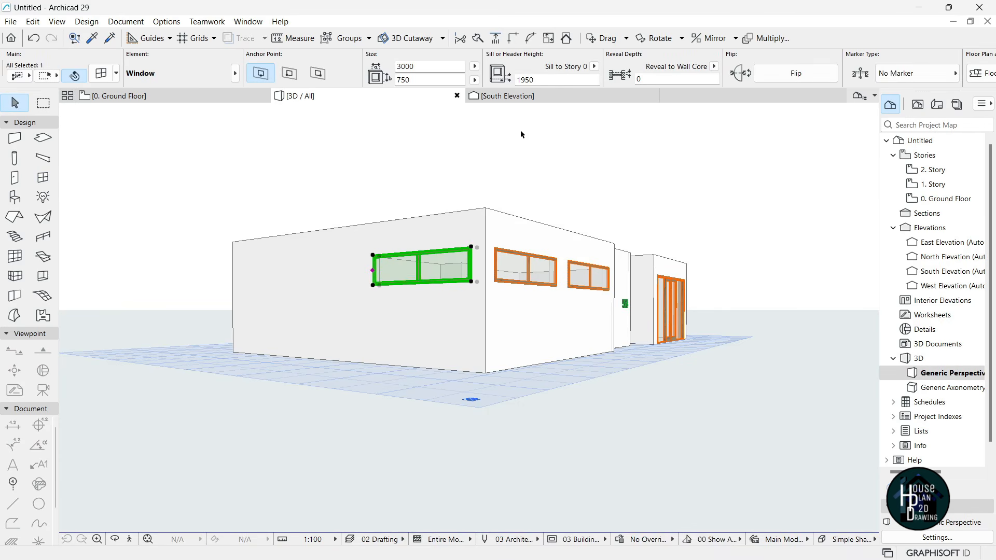
drag(542, 79, 492, 84)
text(0)
key(Return)
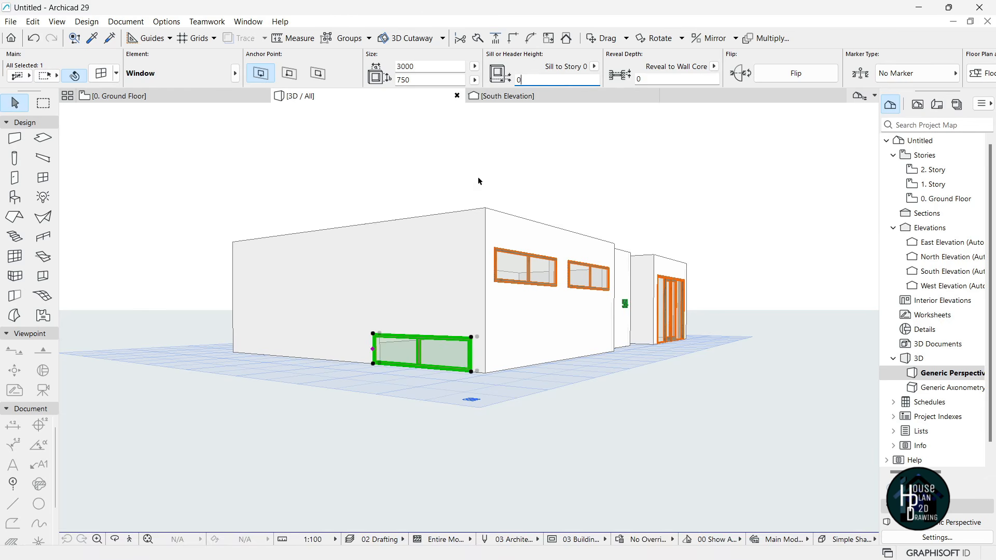
click(414, 80)
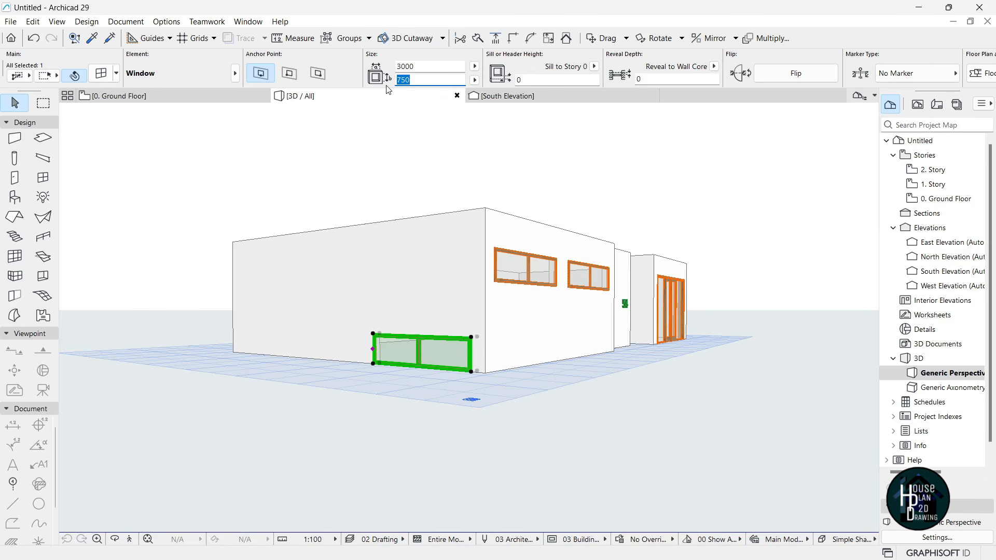
key(Return)
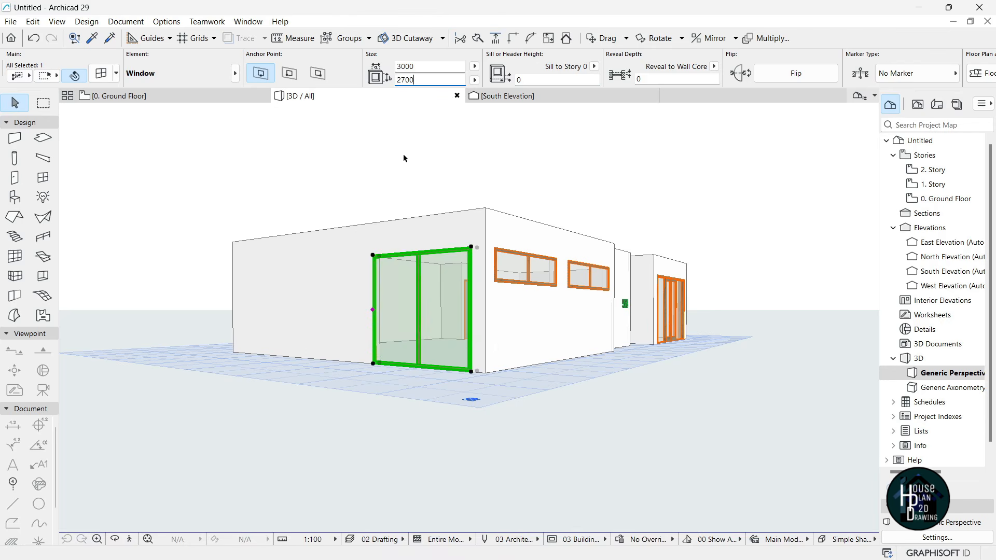
key(Escape)
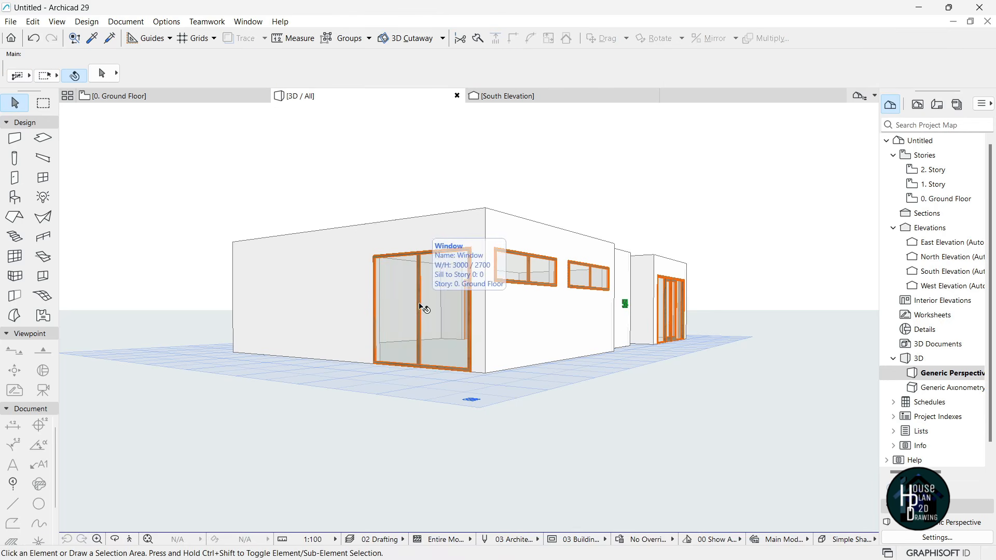
- Widen the tall glazed window to 2200
click(448, 289)
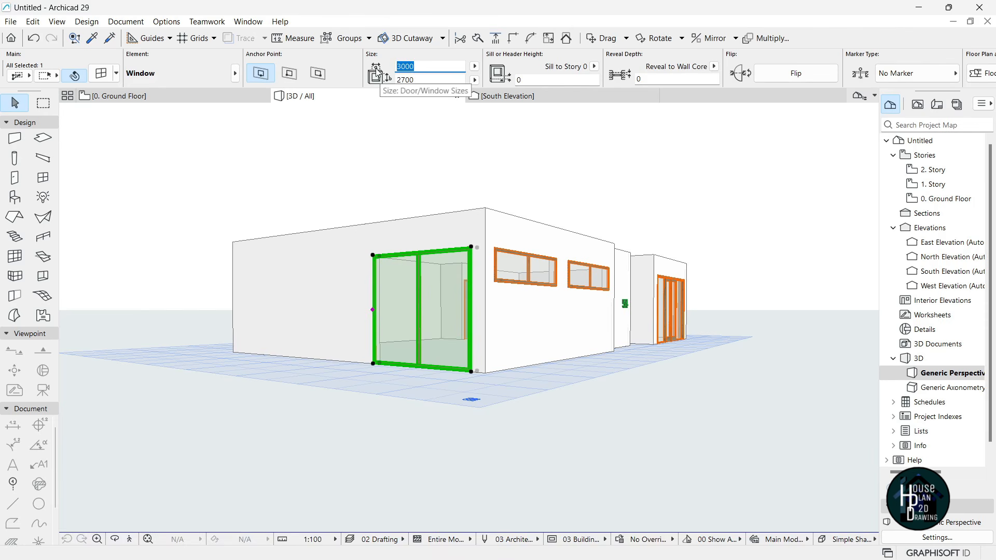
text(22)
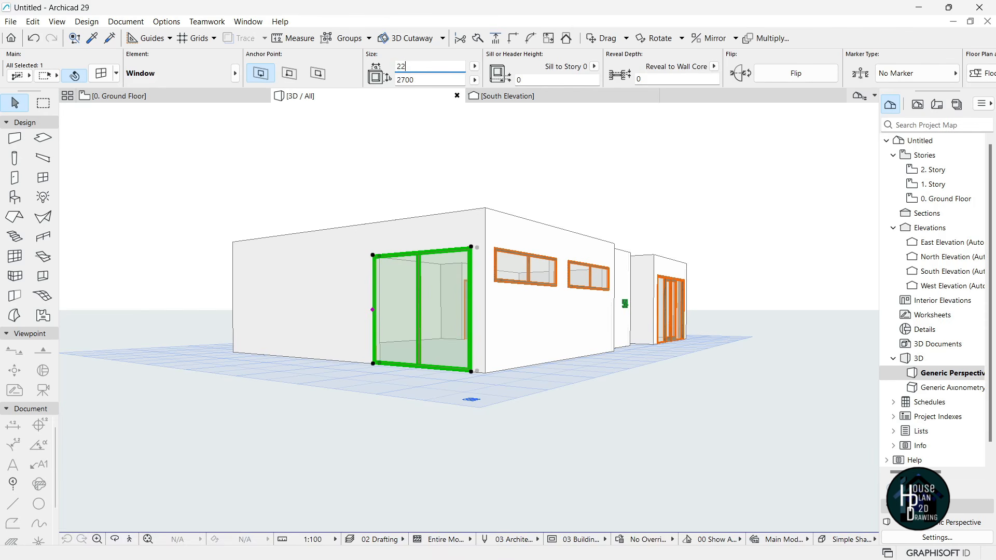
key(Return)
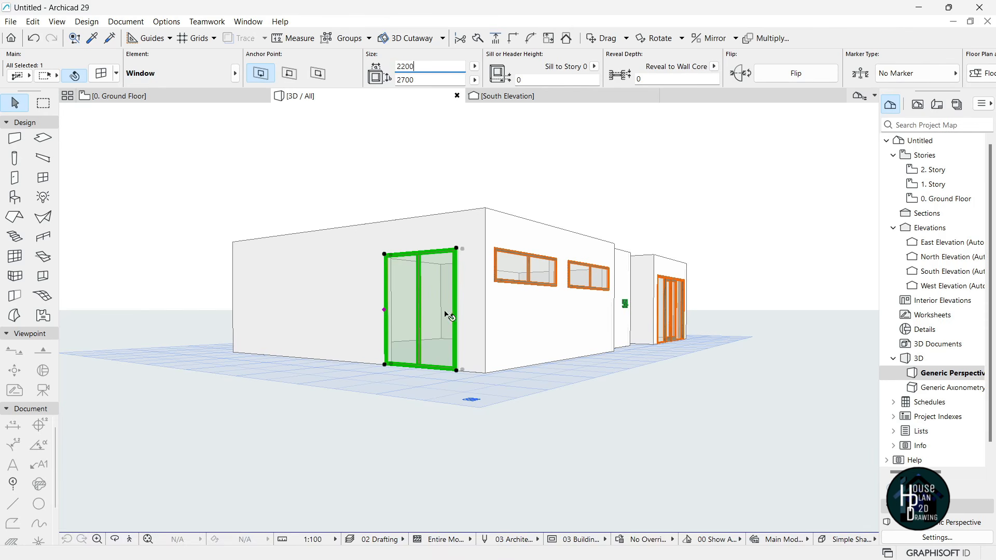
key(Escape)
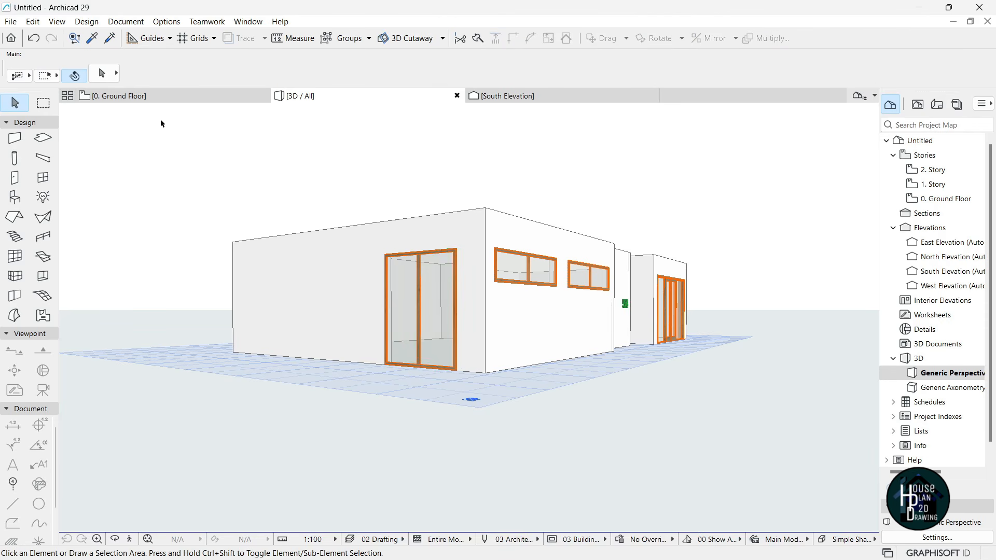
- Make the Window tool default a 2-Sash Sliding Window and begin setting its width to 700
click(149, 97)
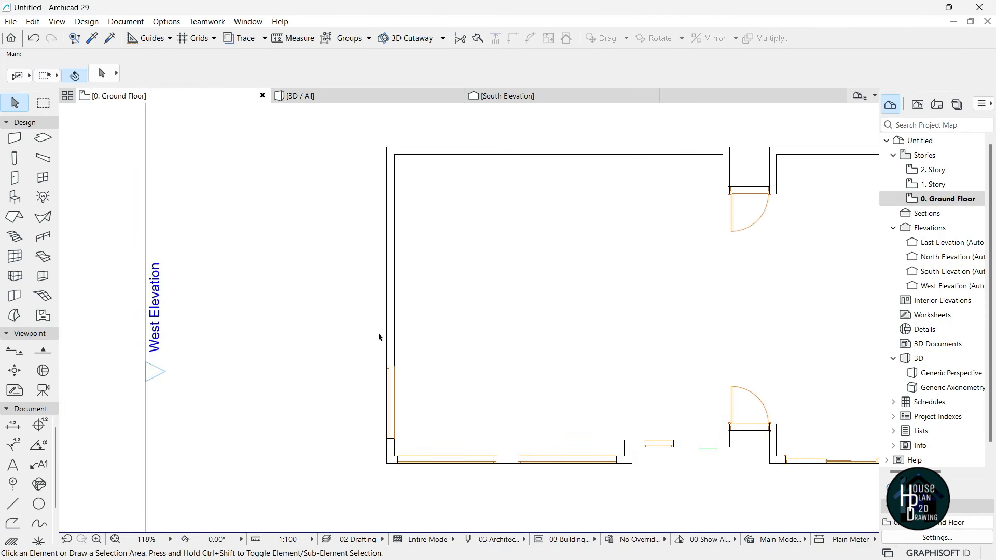
scroll(400, 334, up, 2)
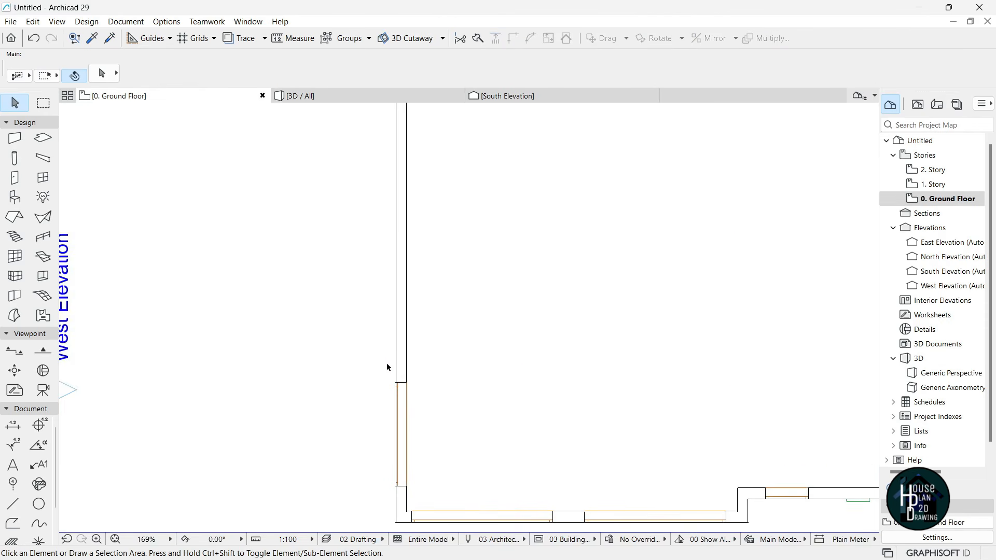
click(47, 179)
key(ctrl+t)
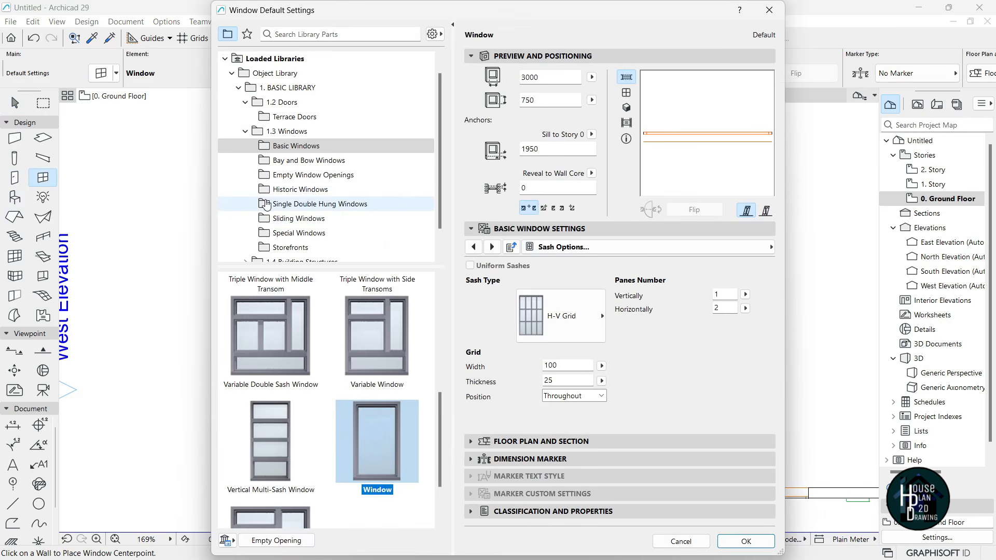
click(321, 221)
click(263, 341)
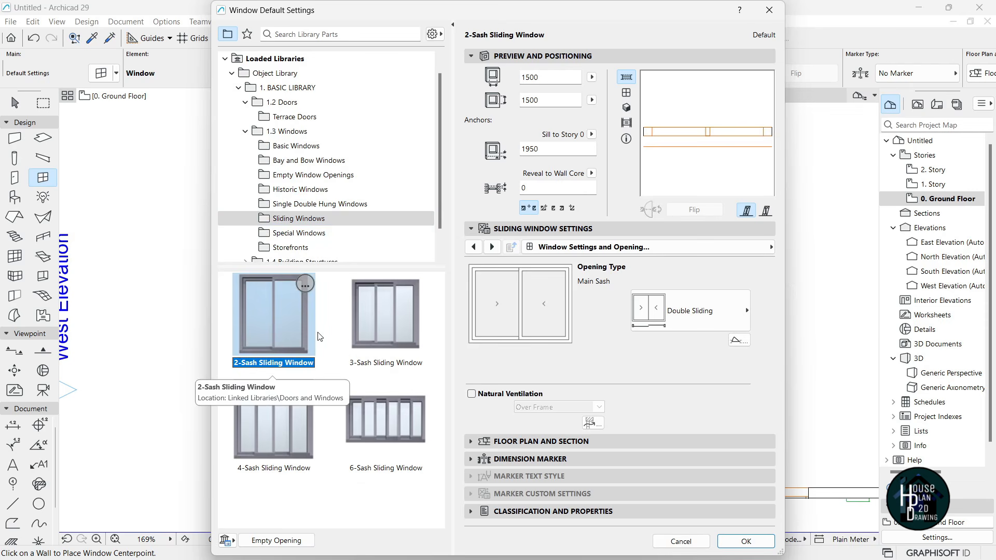
click(746, 542)
click(394, 67)
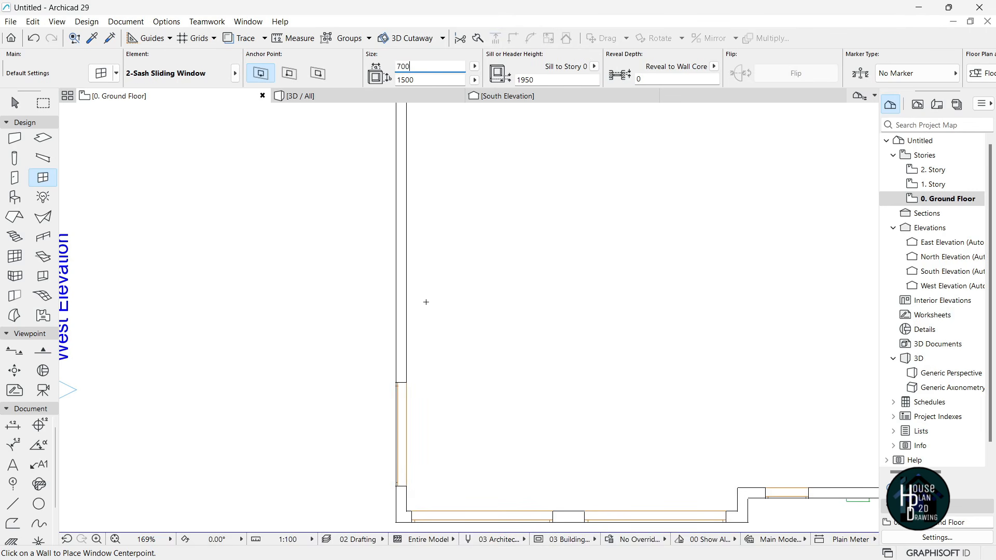
- Place two 700 × 1500 2-Sash Sliding Windows in the west wall
click(395, 353)
click(371, 356)
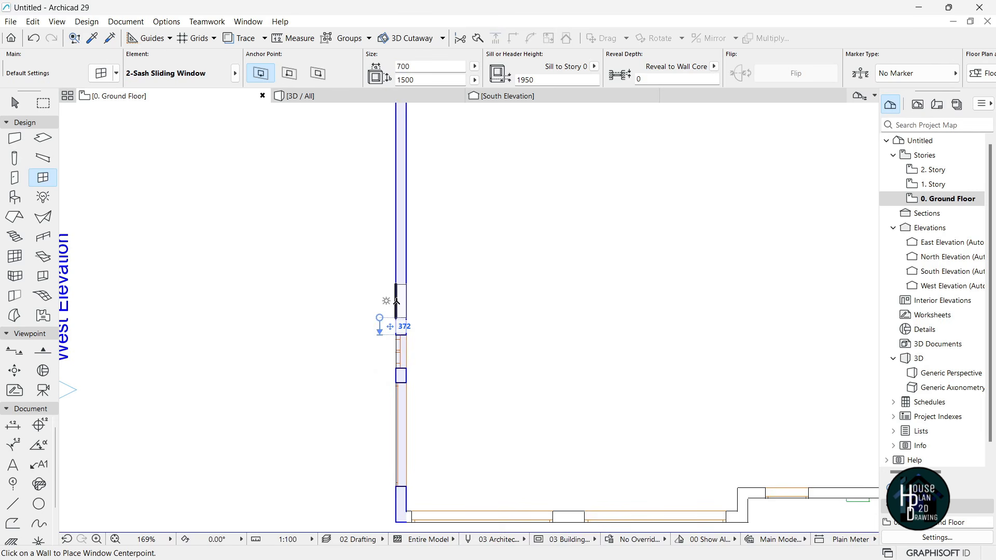
click(395, 295)
click(358, 303)
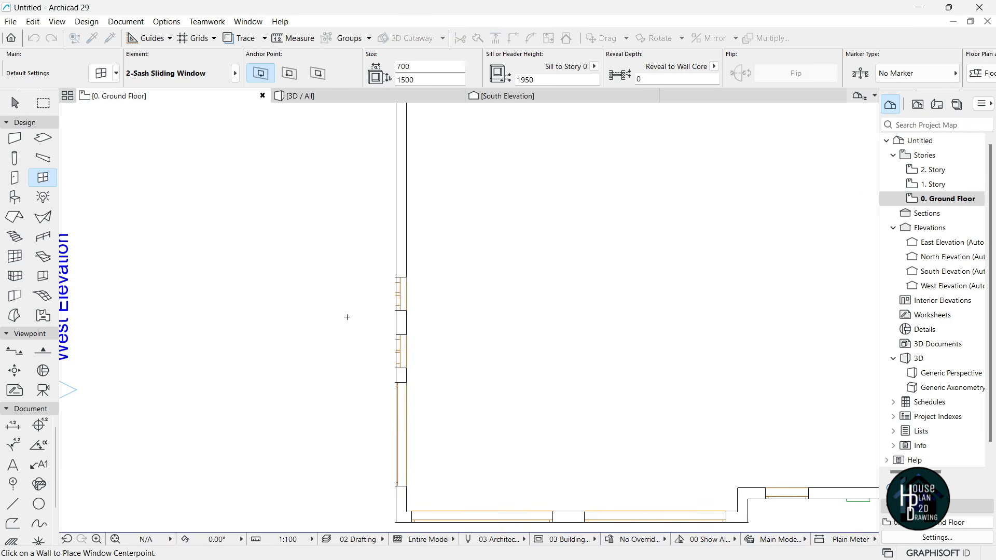
scroll(461, 296, down, 3)
key(Escape)
scroll(454, 335, up, 2)
scroll(453, 332, up, 1)
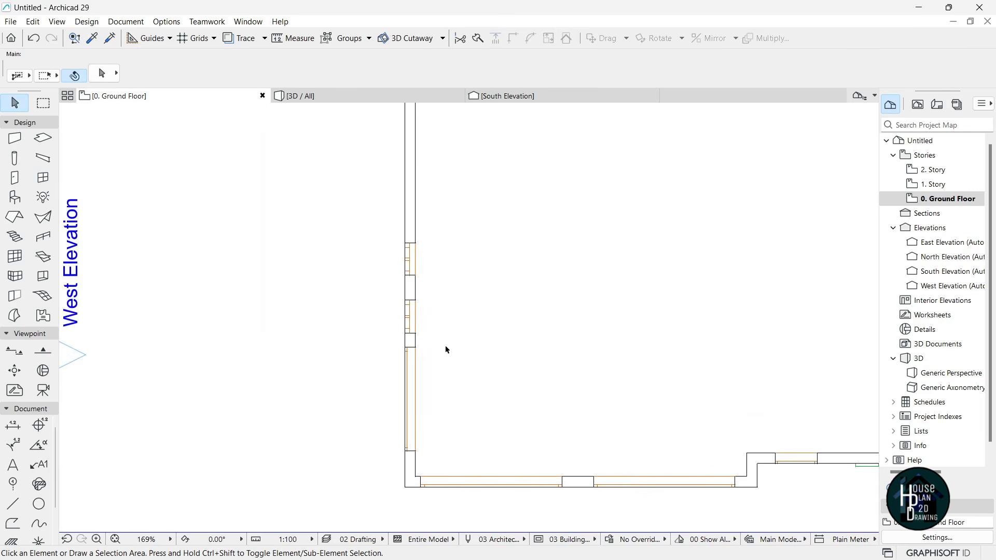
alt+scroll(445, 347, up, 3)
- Copy the tall glazed window's settings and place another tall window in the upper west wall
alt+click(390, 414)
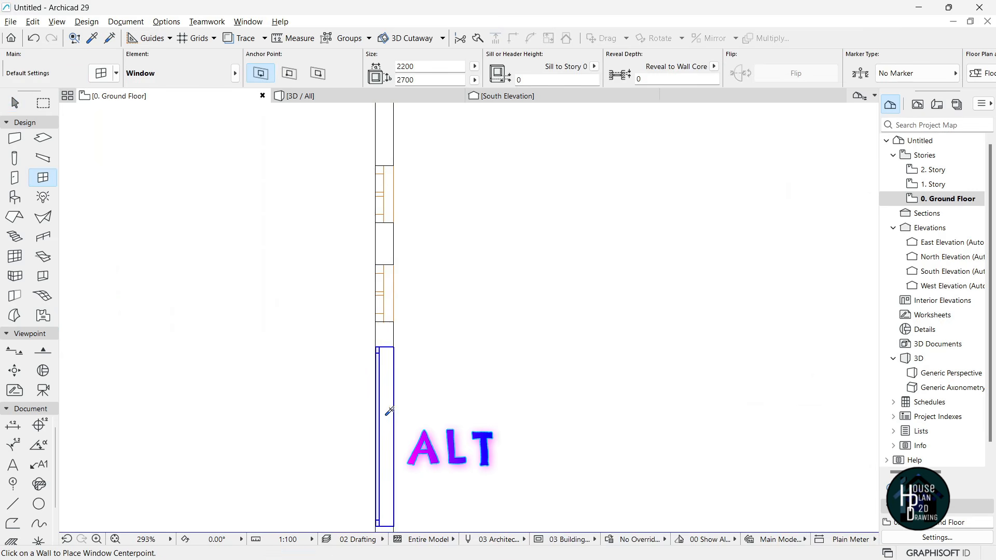
scroll(387, 411, down, 2)
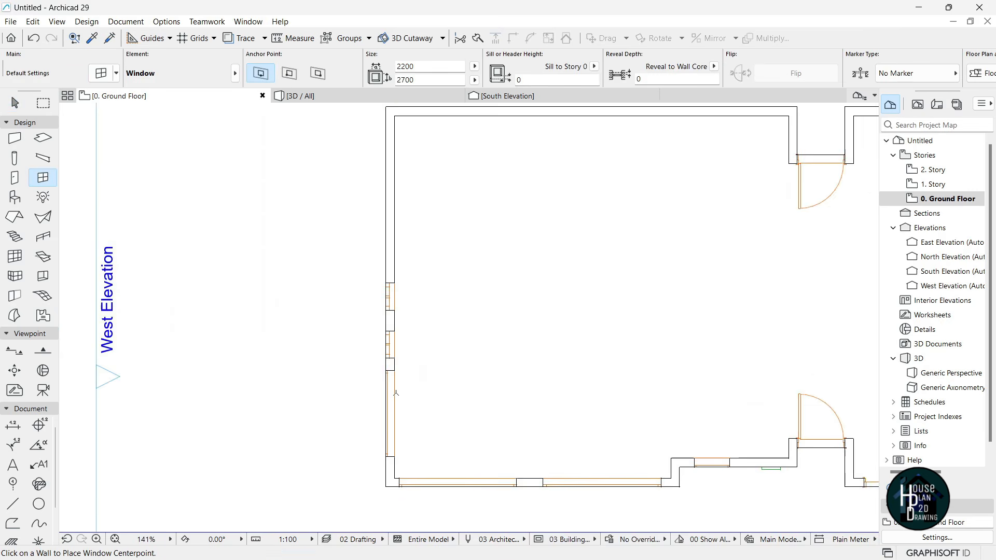
click(385, 172)
click(357, 205)
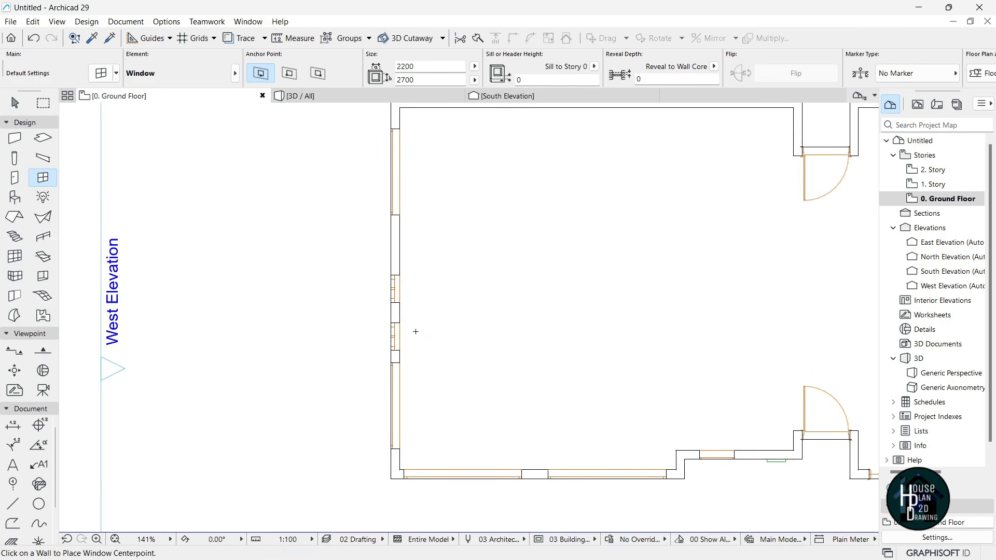
key(Escape)
scroll(399, 321, up, 2)
- Shift both sliding windows further up the wall and show the model in 3D
click(399, 301)
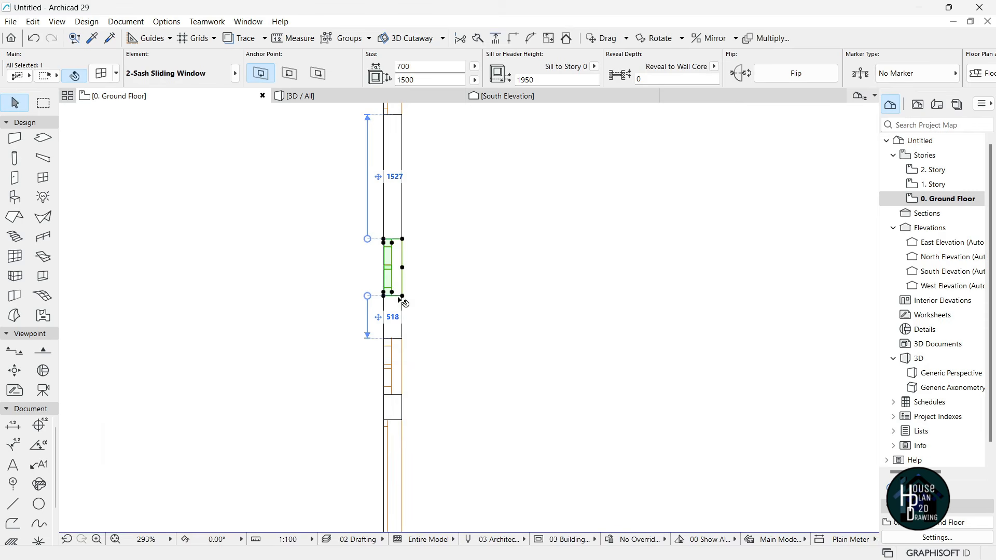
key(ctrl+d)
click(491, 305)
click(491, 268)
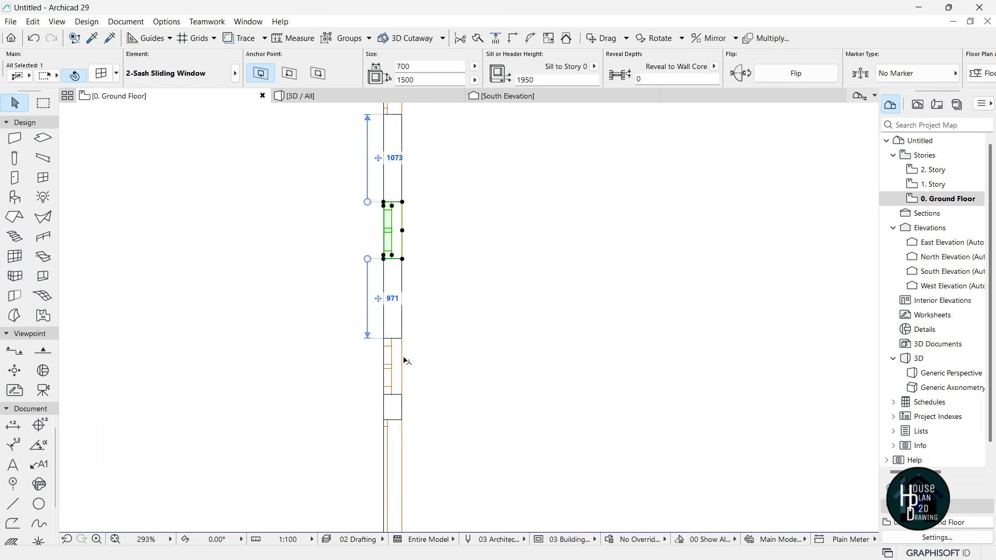
click(394, 386)
key(ctrl+d)
click(483, 379)
click(483, 363)
key(Escape)
scroll(427, 347, down, 4)
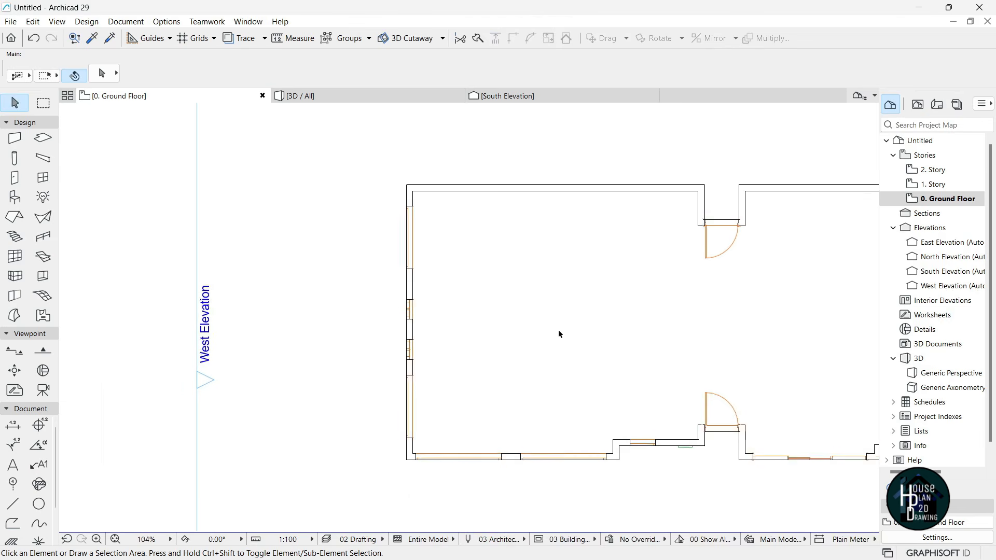
click(327, 98)
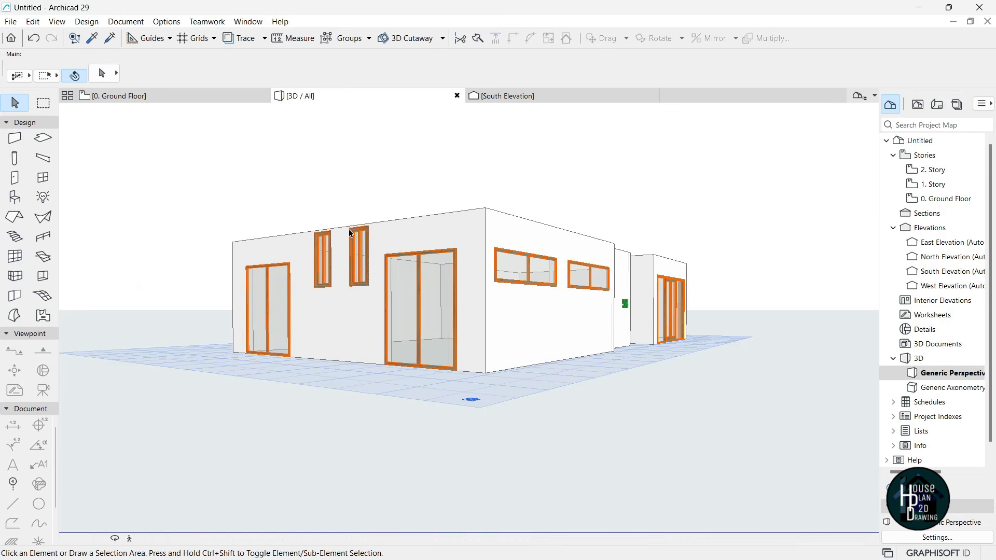
- Give both narrow west-wall sliding windows a 600 height and a 2100 sill
scroll(349, 288, up, 2)
click(310, 263)
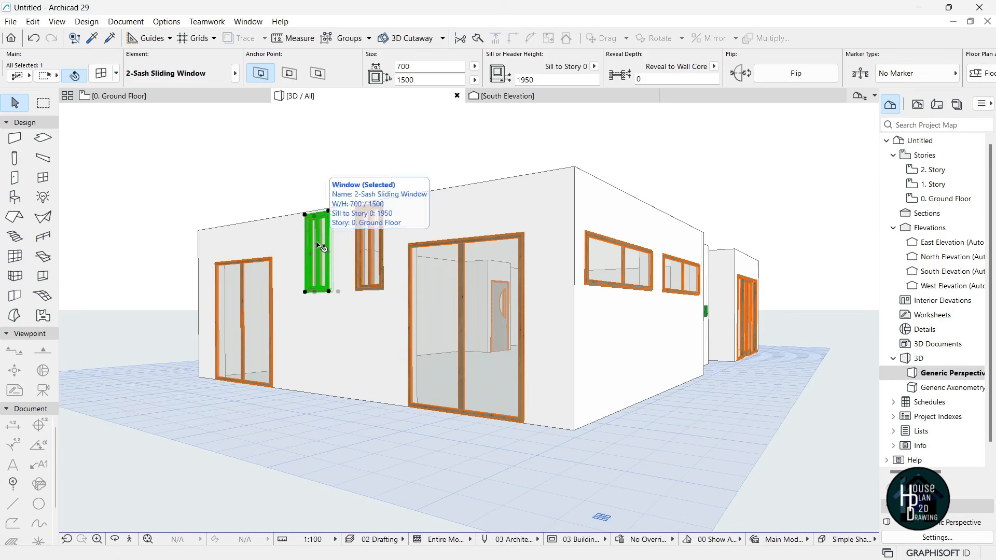
shift+click(372, 269)
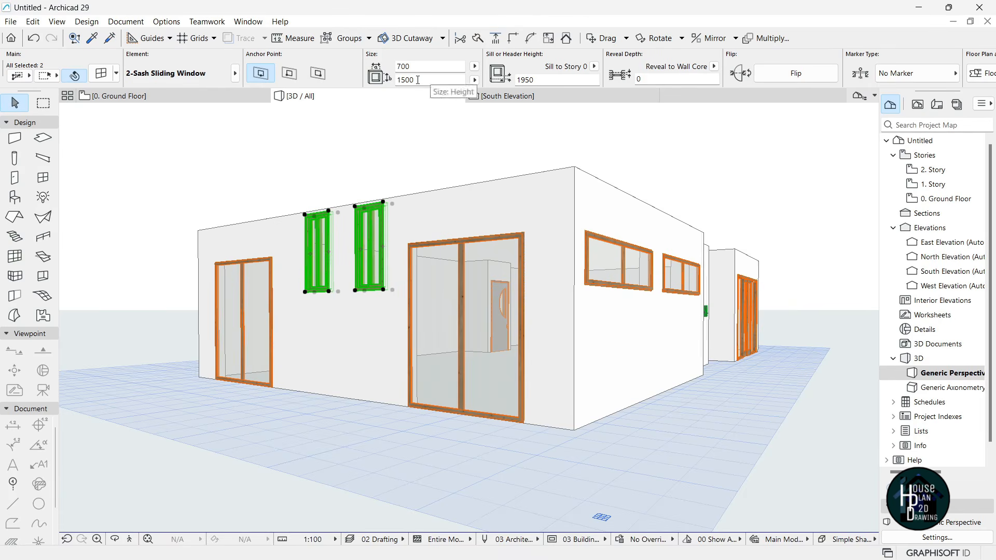
text(0)
click(510, 79)
text(2100)
key(Return)
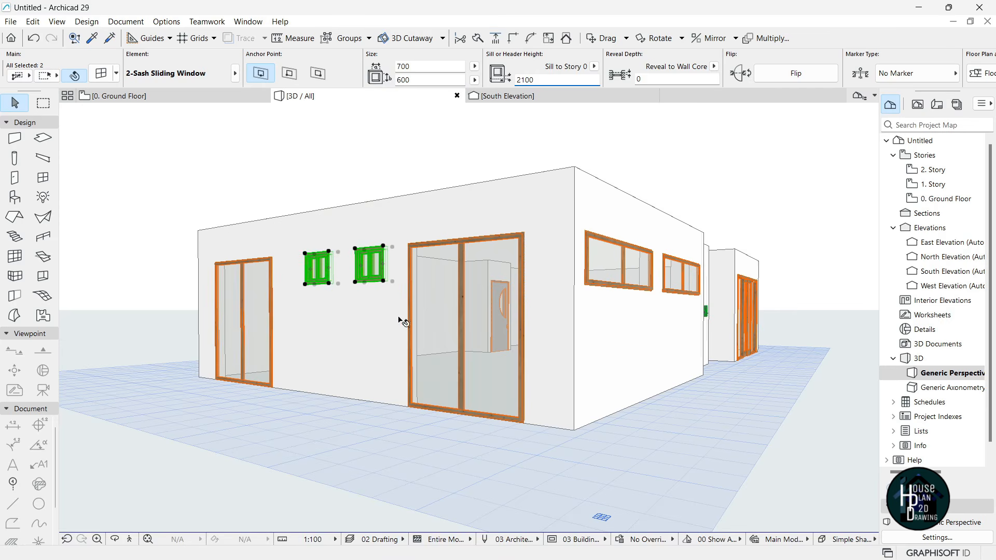
key(Escape)
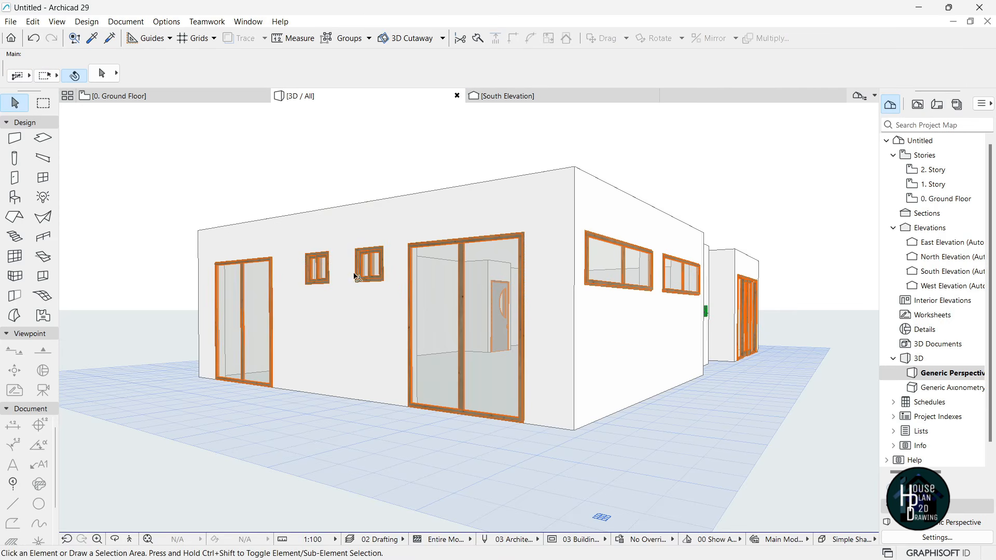
- Move, elevate and stretch the small sliding window using its pet palette options
click(373, 267)
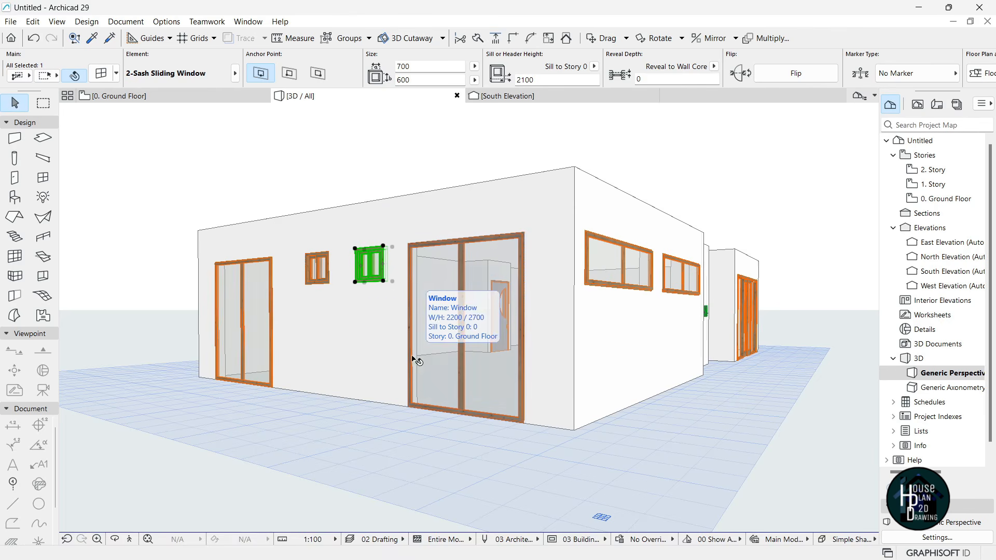
click(326, 269)
click(306, 255)
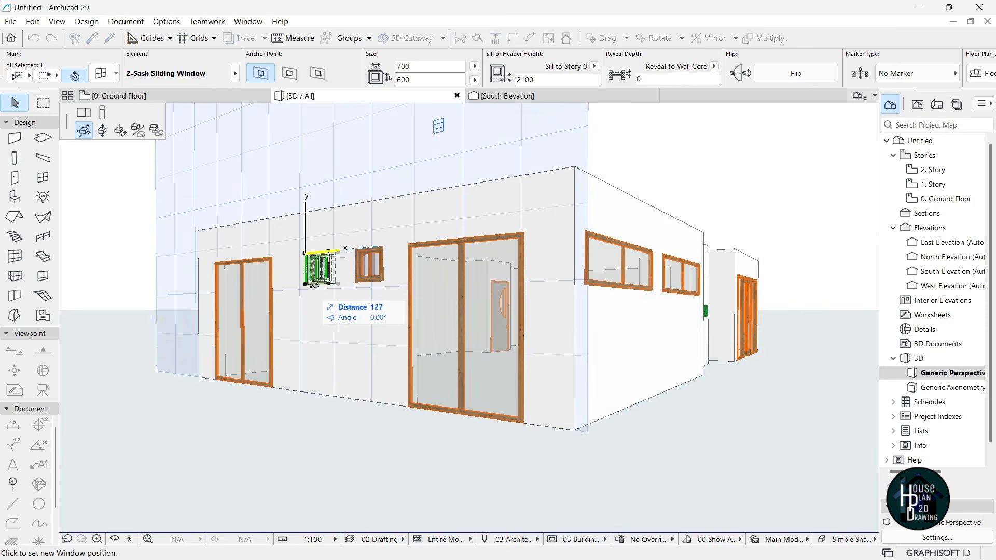
click(82, 130)
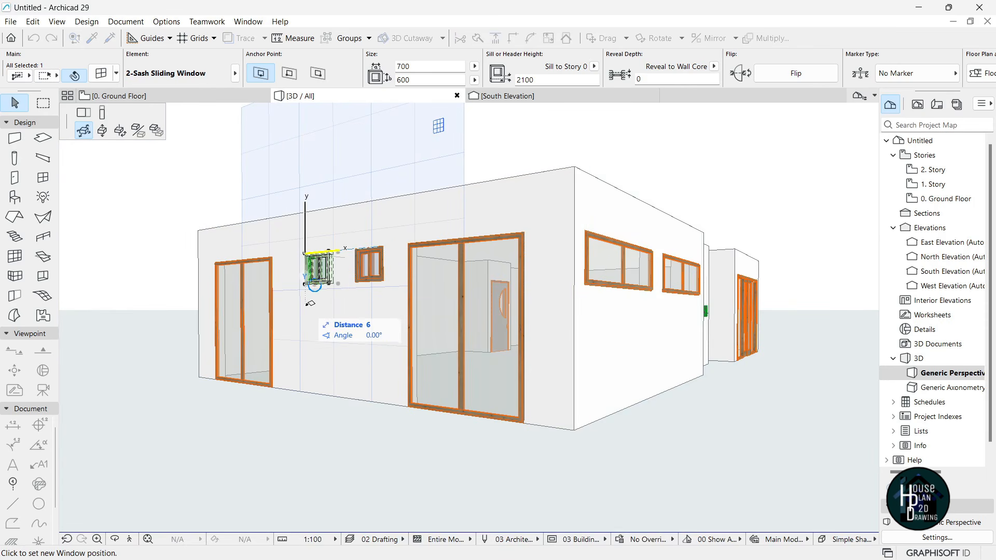
click(103, 131)
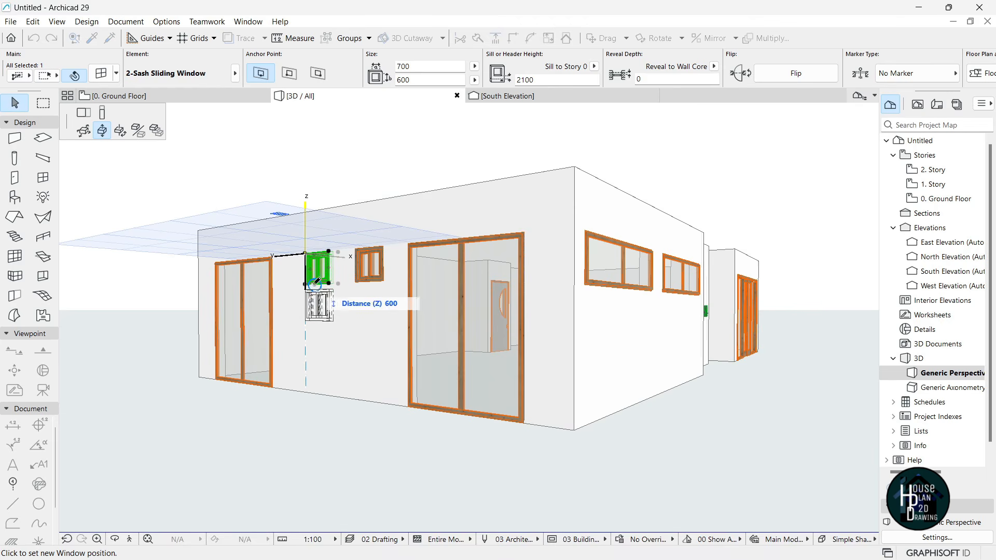
click(105, 115)
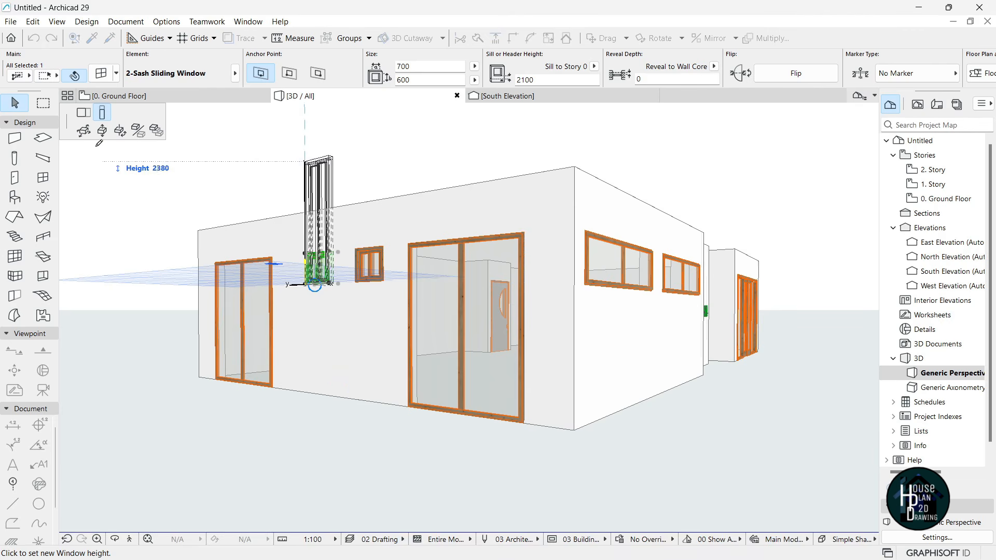
click(84, 114)
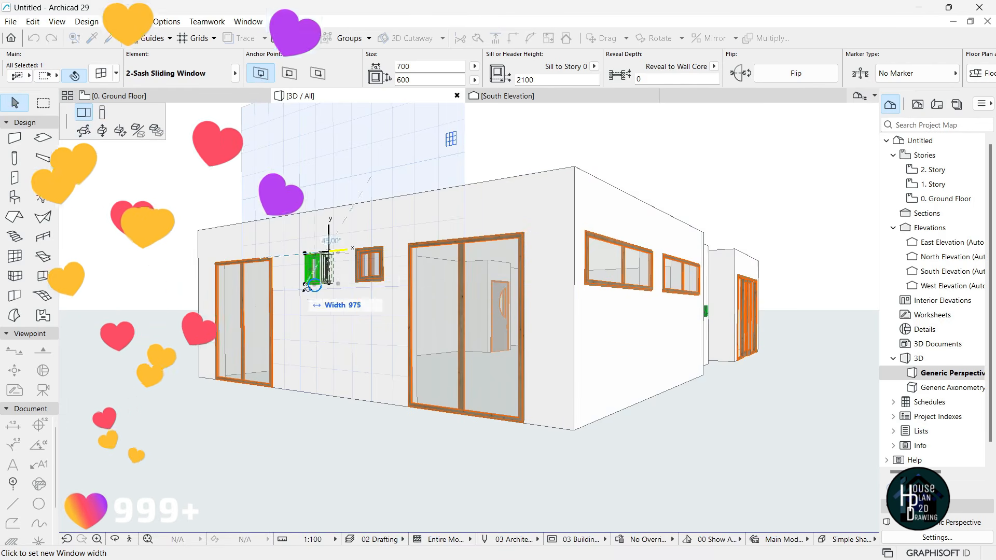
click(329, 265)
key(Escape)
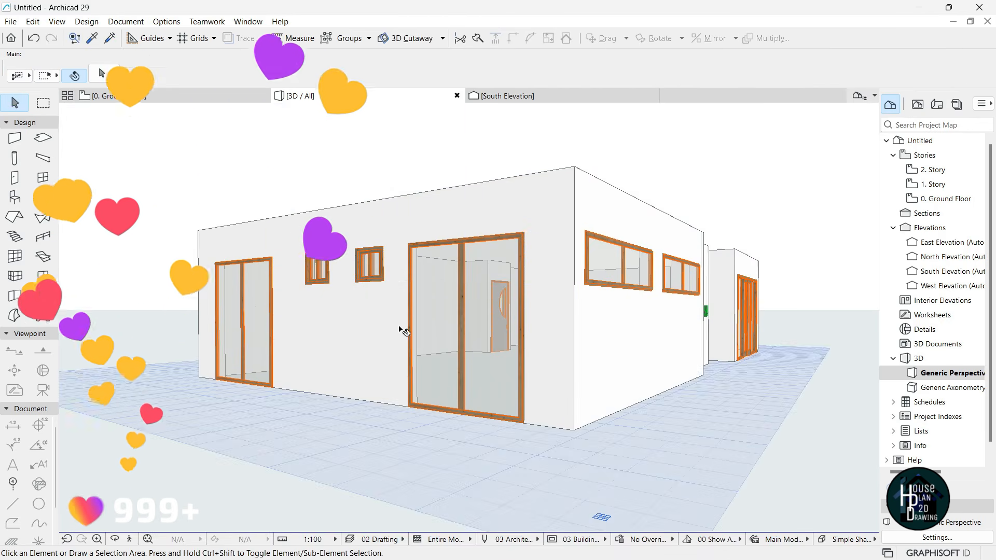
- Fly the 3D camera to the building's left corner, then return to the Ground Floor plan
click(129, 539)
key(Left)
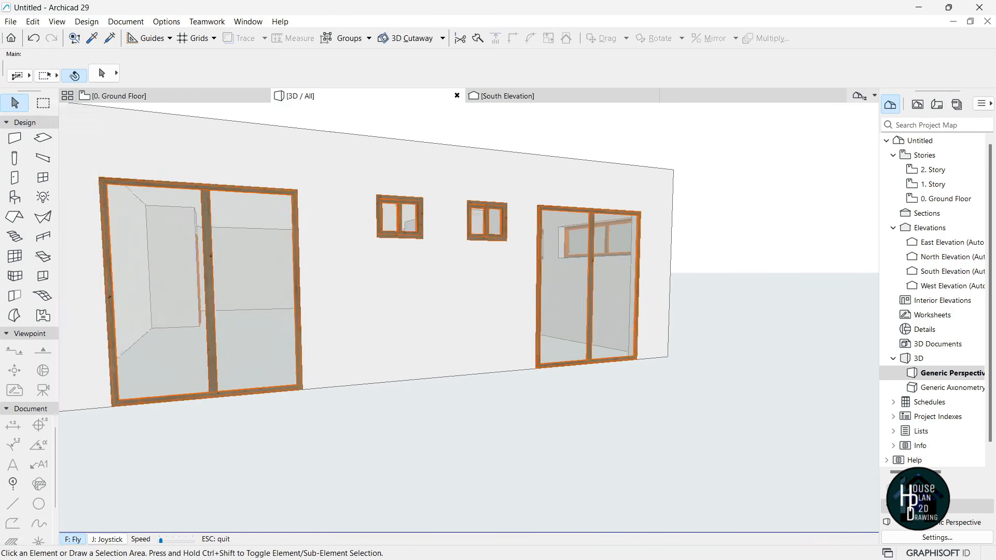
key(Escape)
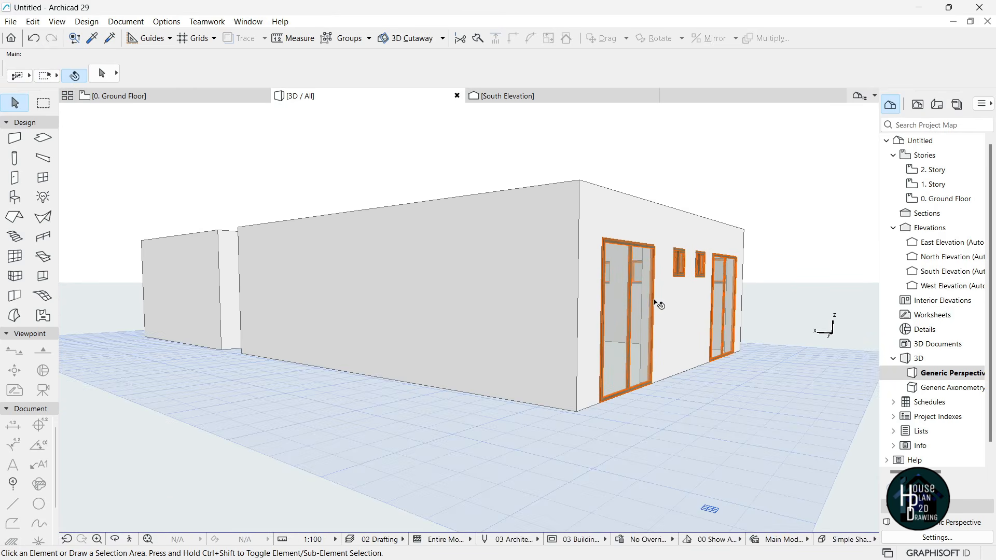
click(550, 346)
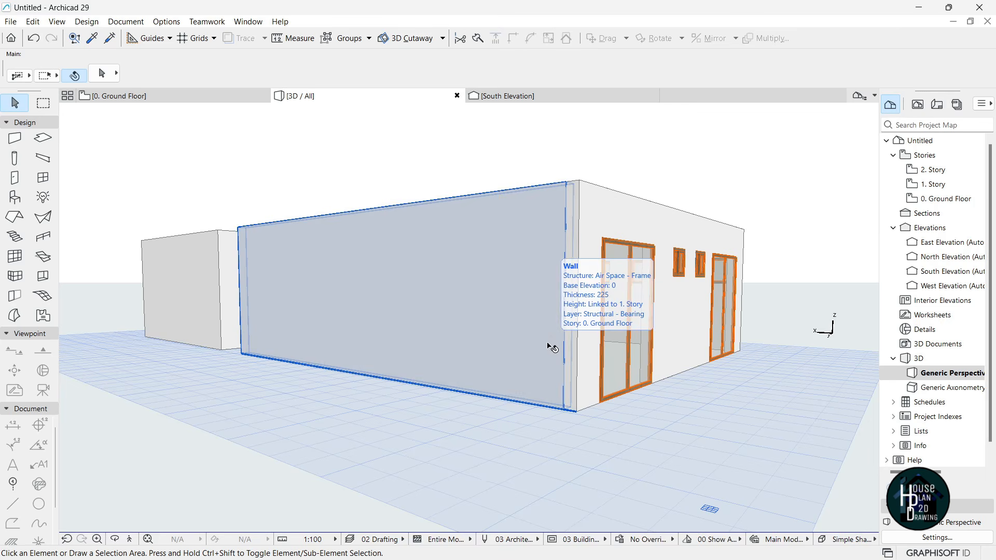
click(204, 157)
click(151, 97)
scroll(597, 319, down, 7)
scroll(637, 281, up, 6)
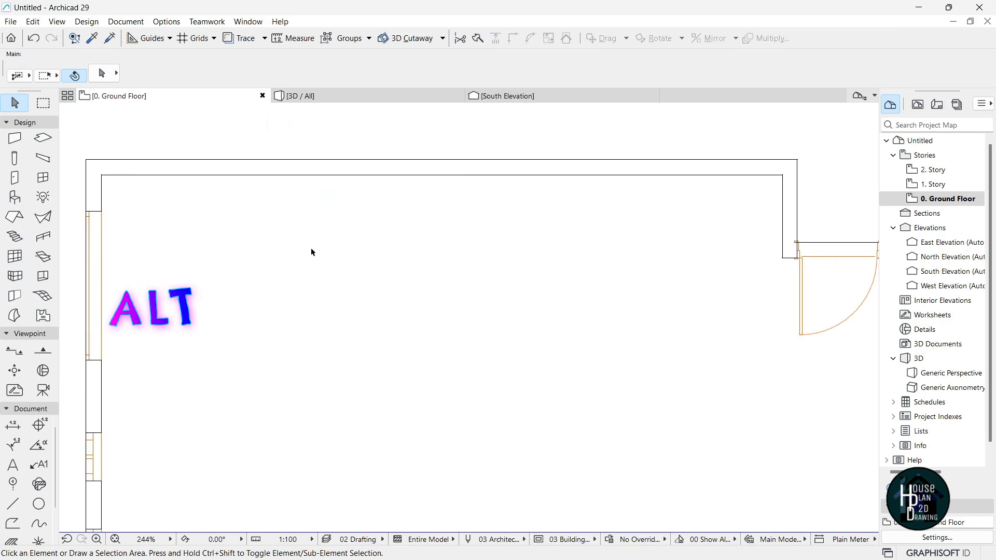
- Place two tall 2200 × 2700 glazed windows on the top wall
alt+click(93, 257)
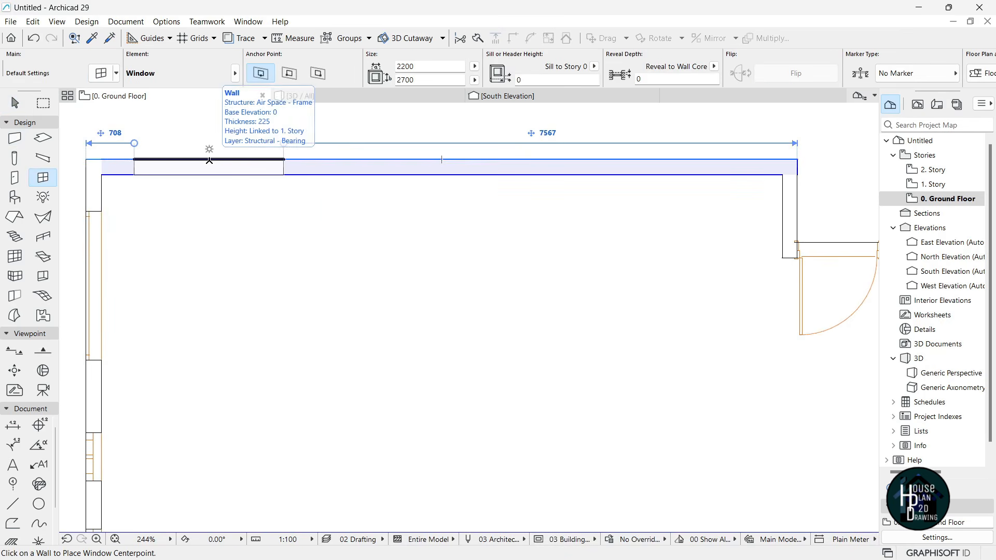
click(209, 160)
click(209, 160)
scroll(257, 283, down, 3)
scroll(510, 241, up, 2)
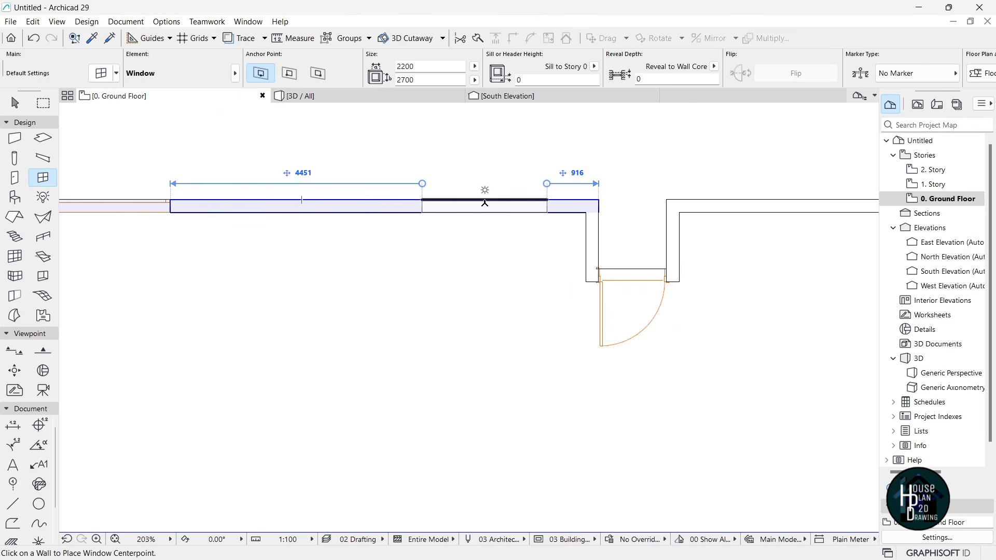
click(485, 203)
click(427, 163)
scroll(504, 265, down, 3)
middle_drag(232, 427, 281, 332)
scroll(282, 331, up, 3)
- Pick up the small 700 × 600 sliding window's settings for the top wall
alt+click(271, 319)
middle_drag(547, 144, 402, 215)
scroll(360, 199, up, 2)
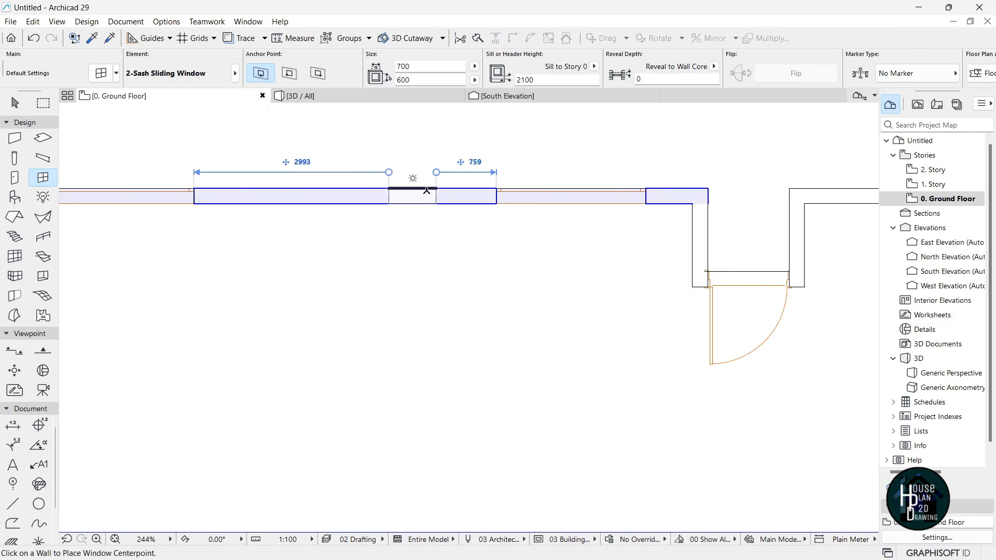
scroll(452, 229, down, 6)
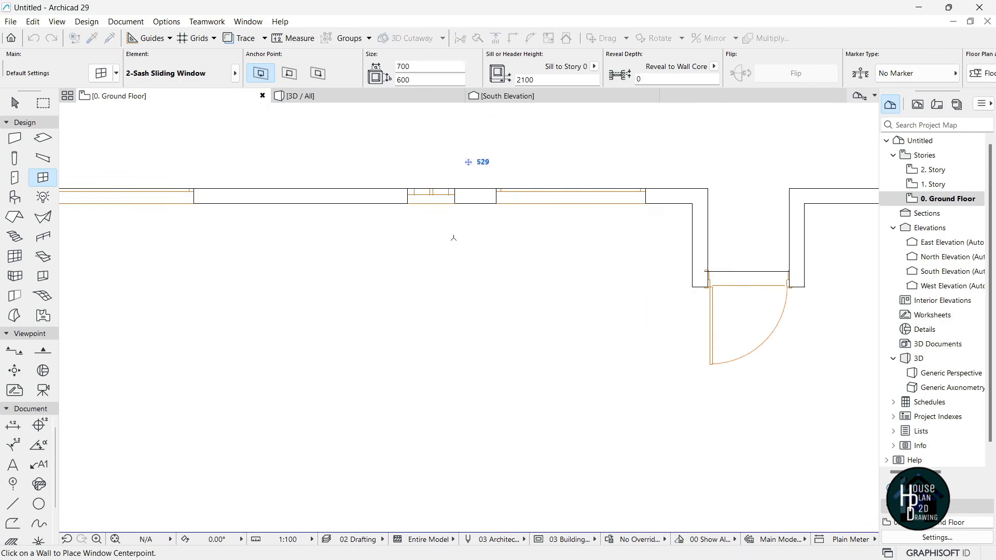
key(Escape)
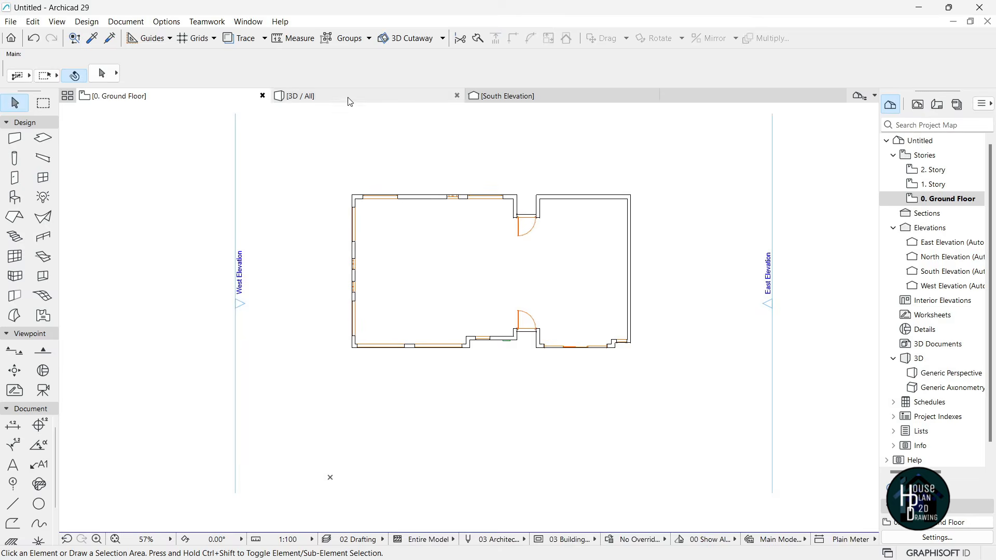
click(311, 95)
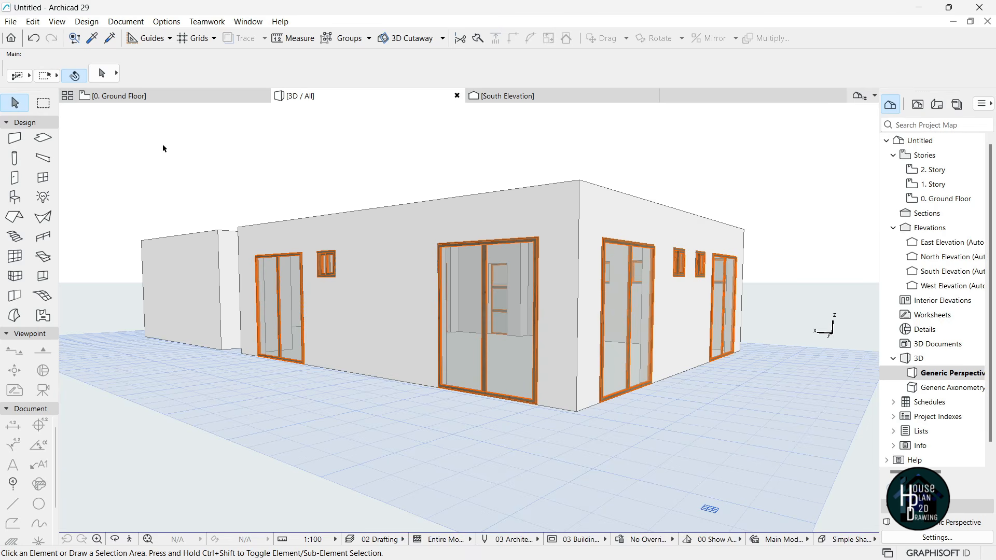
click(130, 540)
key(Up)
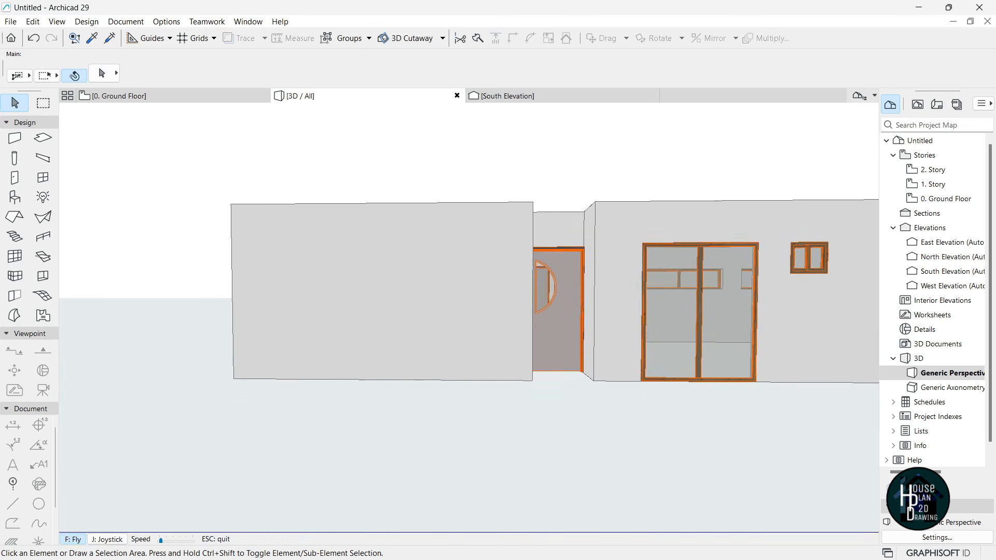
key(Escape)
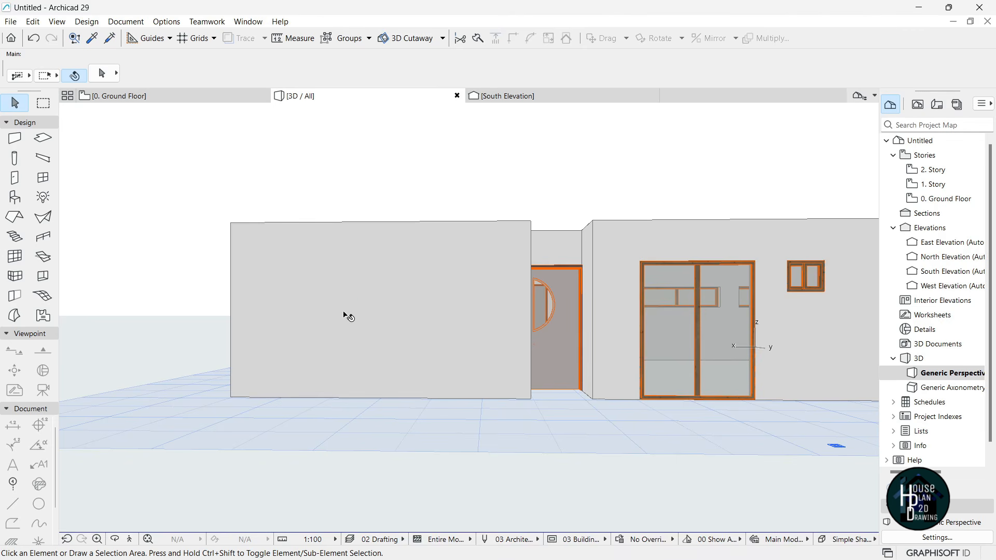
click(346, 322)
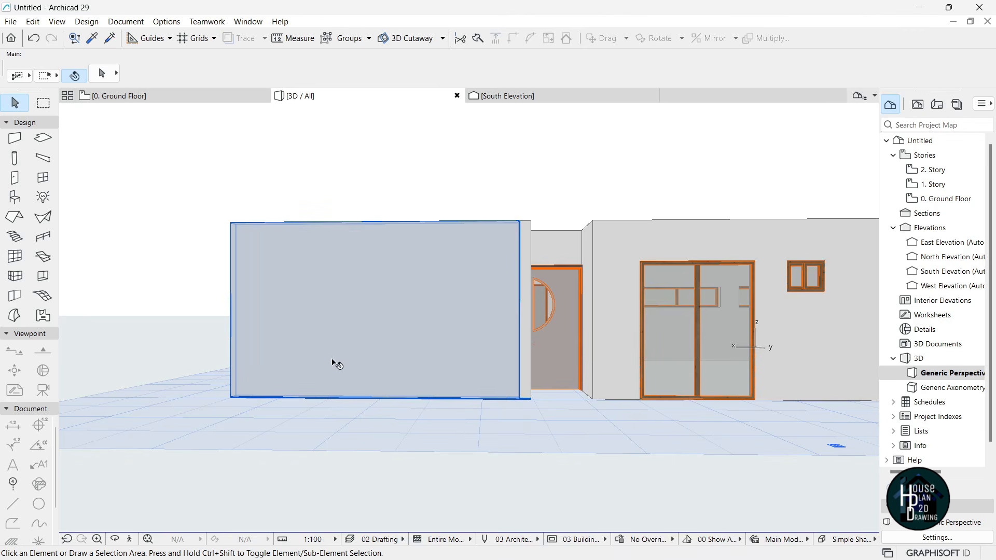
key(Escape)
click(130, 541)
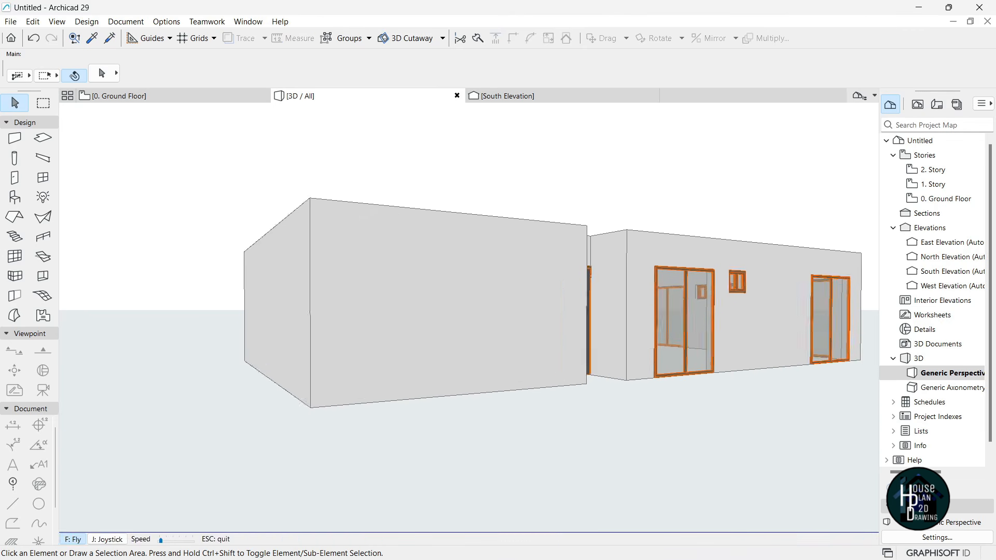
key(Escape)
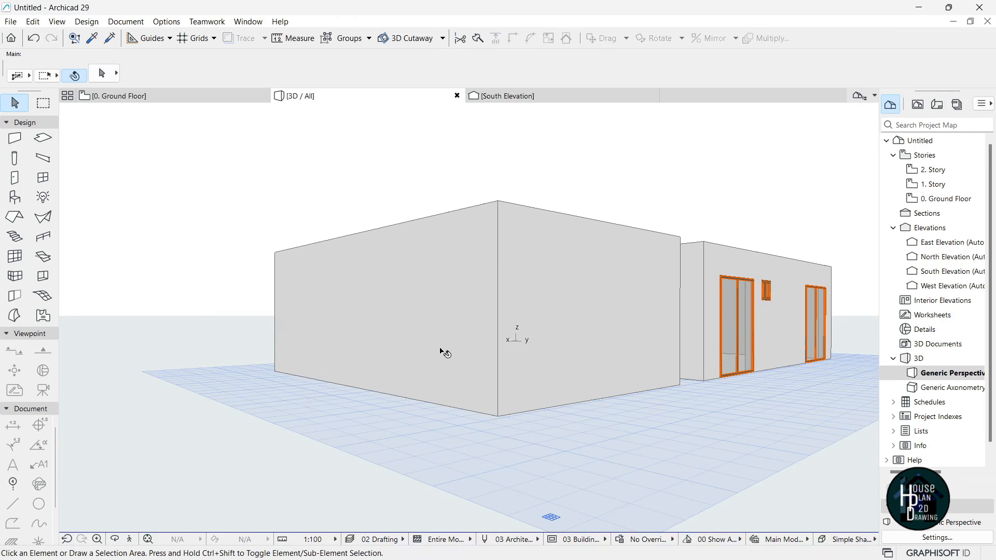
click(168, 96)
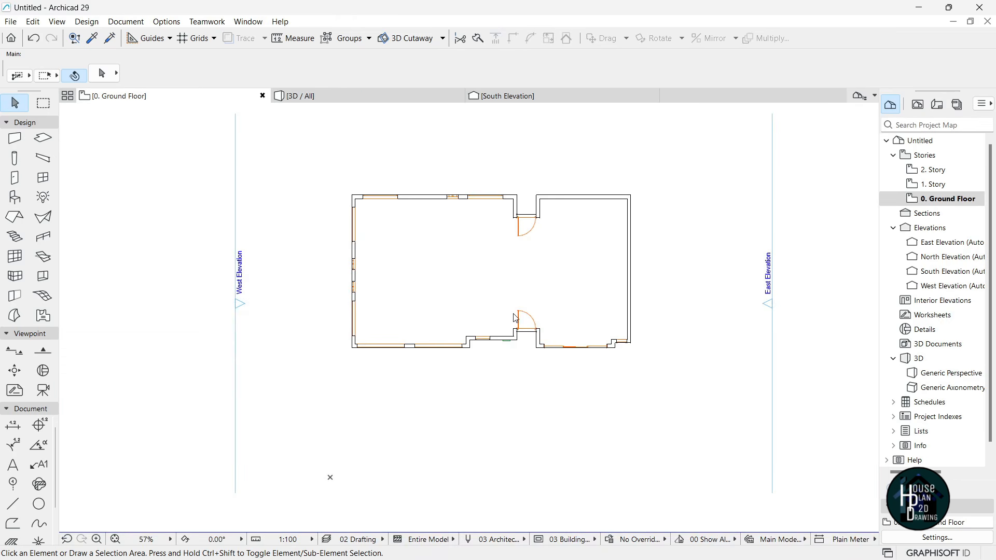
- Pick up the settings of an existing 700 × 600 sliding window
scroll(552, 209, down, 3)
scroll(453, 197, down, 3)
scroll(289, 225, down, 2)
key(alt)
alt+click(296, 218)
scroll(303, 222, down, 3)
scroll(441, 223, up, 1)
scroll(396, 217, up, 3)
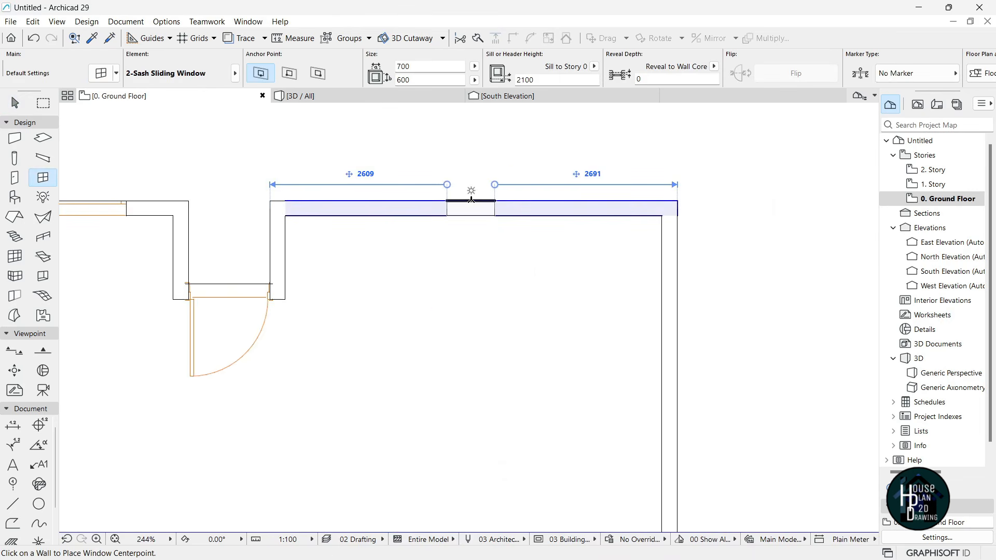
- Place two sliding windows on the top wall of the right-hand wing
click(465, 201)
click(440, 193)
scroll(476, 262, down, 2)
scroll(493, 239, up, 1)
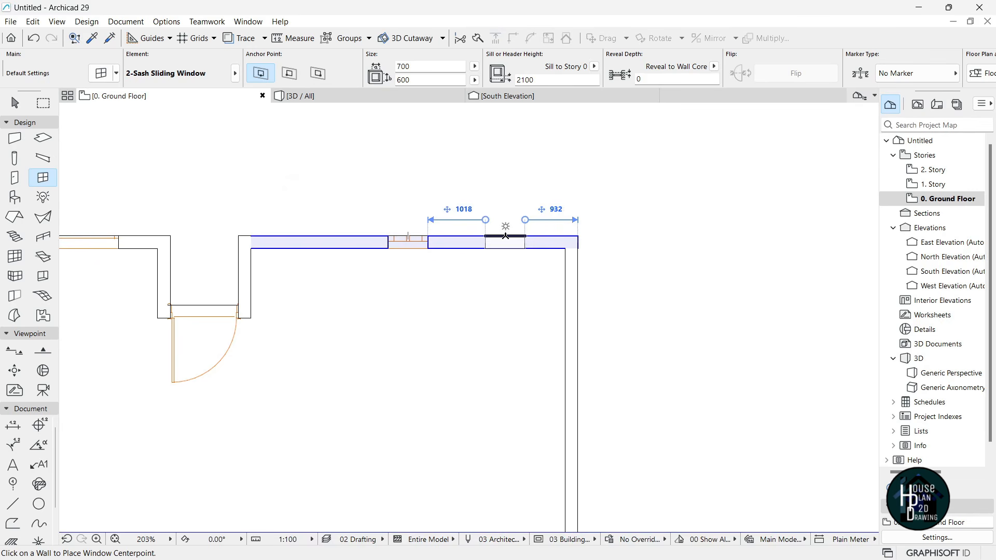
click(505, 236)
click(502, 236)
key(Escape)
- Move the left sliding window 900 to the left
click(414, 248)
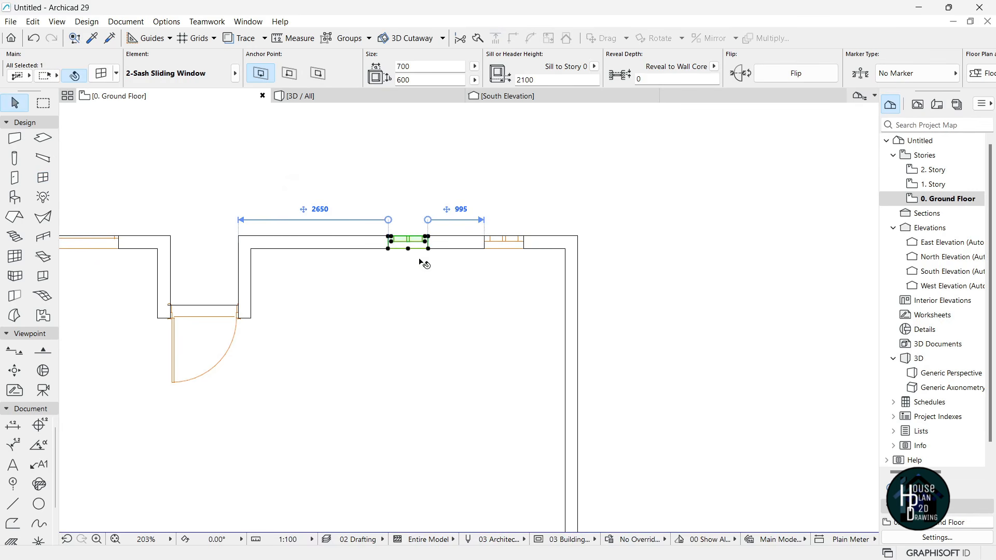
key(ctrl+d)
click(446, 315)
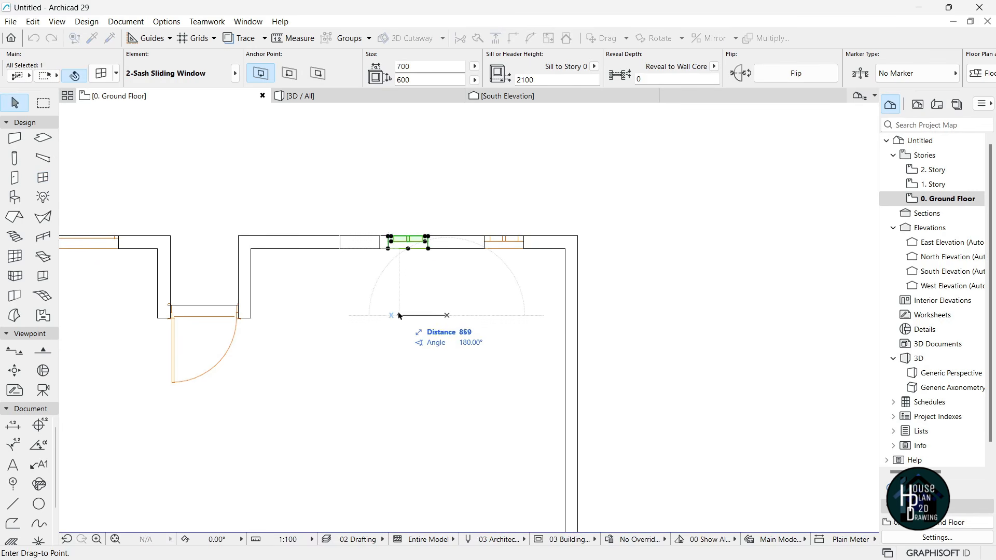
text(900)
key(Return)
click(435, 376)
scroll(451, 208, down, 7)
scroll(448, 234, up, 5)
scroll(477, 195, down, 2)
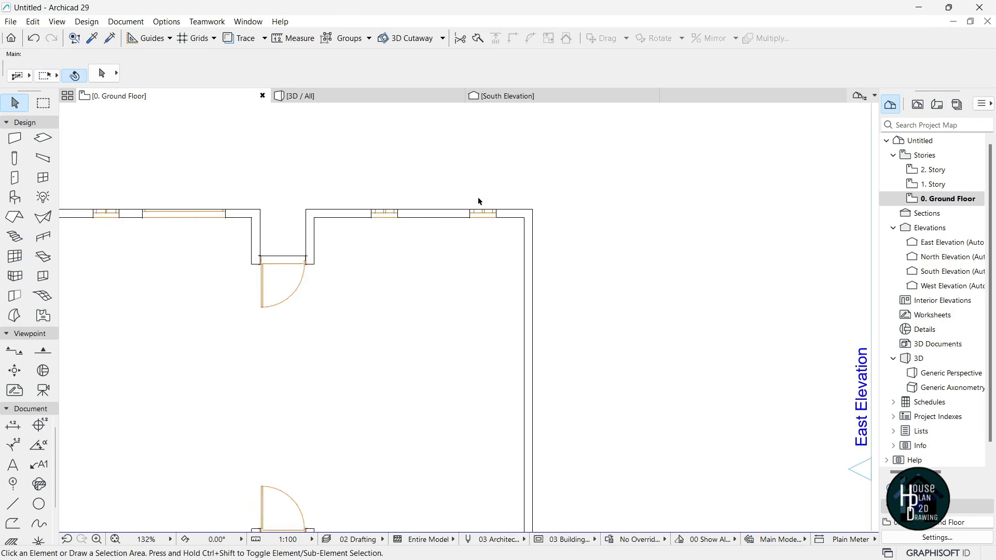
scroll(477, 193, down, 2)
scroll(486, 213, up, 2)
- In 3D, stretch the near-wall sliding window to 1400 high, then reopen the ground floor plan
click(320, 98)
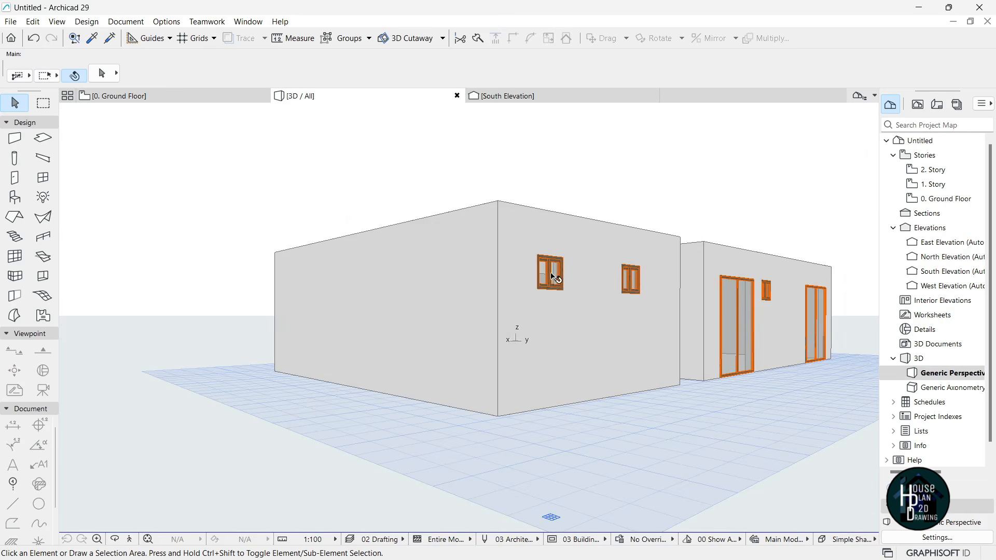
click(554, 280)
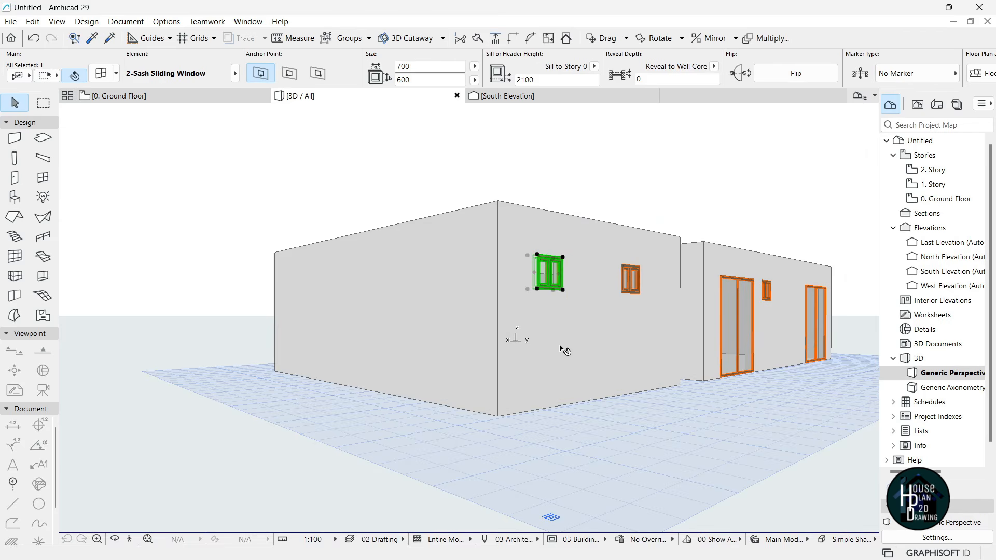
click(563, 290)
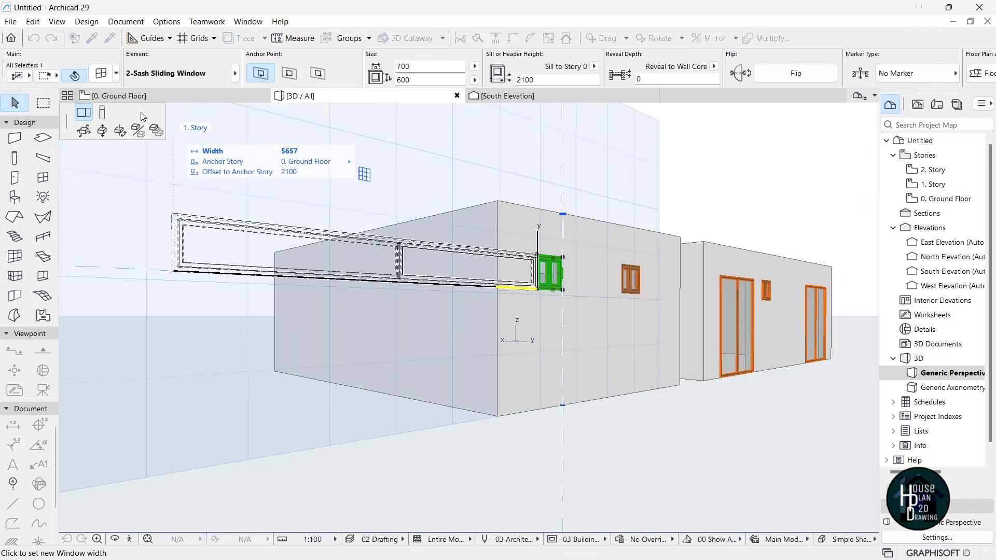
click(103, 115)
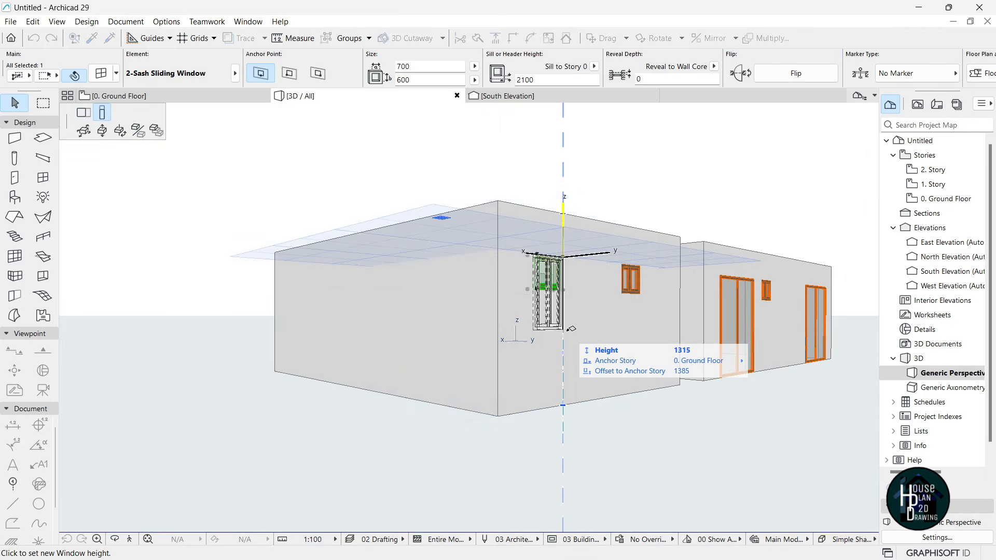
text(1)
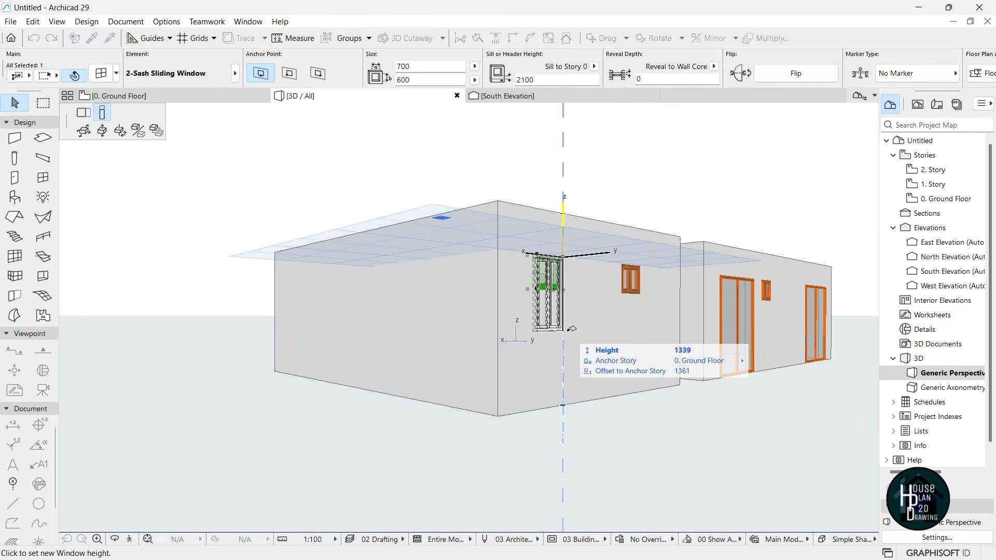
text(400)
key(Return)
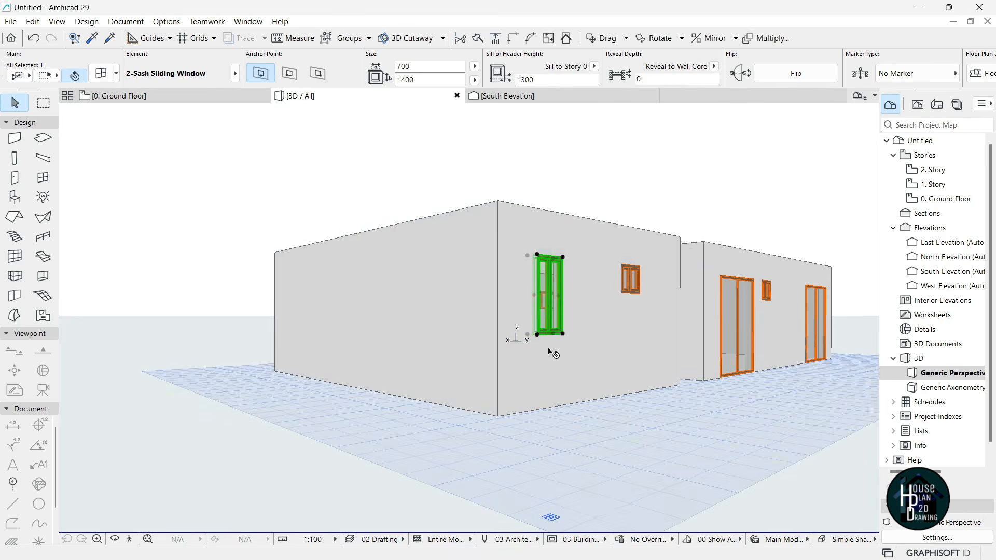
key(Escape)
click(155, 98)
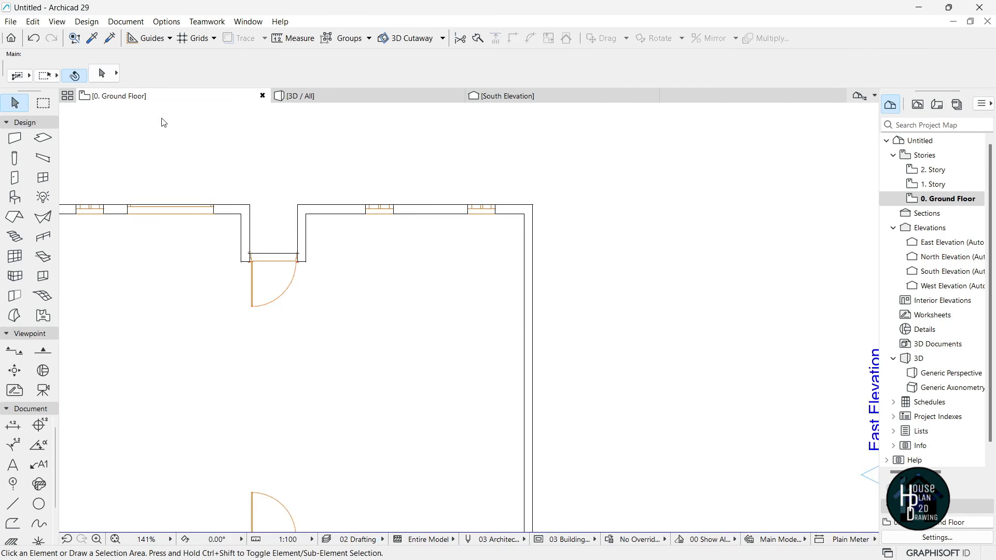
- Place a tall sliding window on the right wall, matching the existing tall window
scroll(495, 279, up, 2)
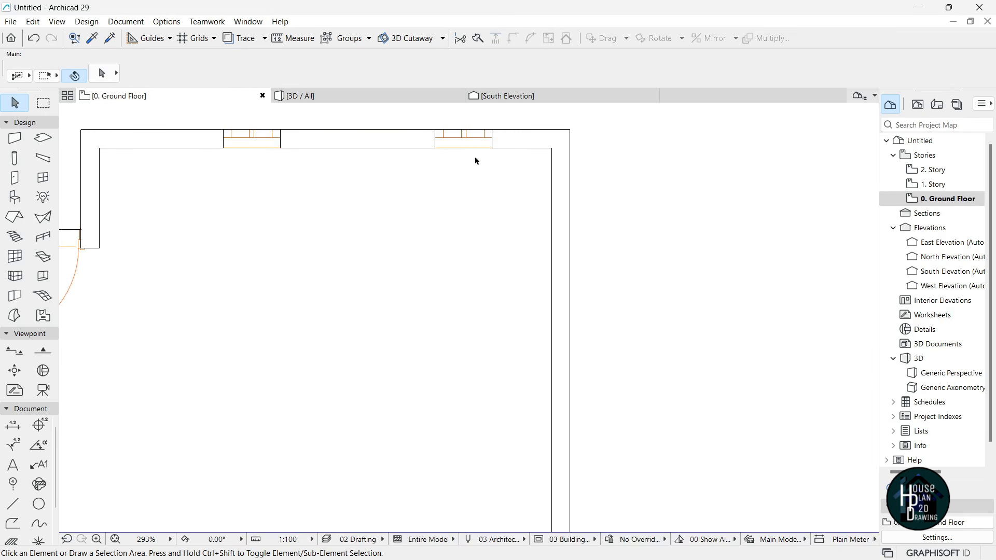
alt+click(469, 137)
scroll(468, 141, down, 2)
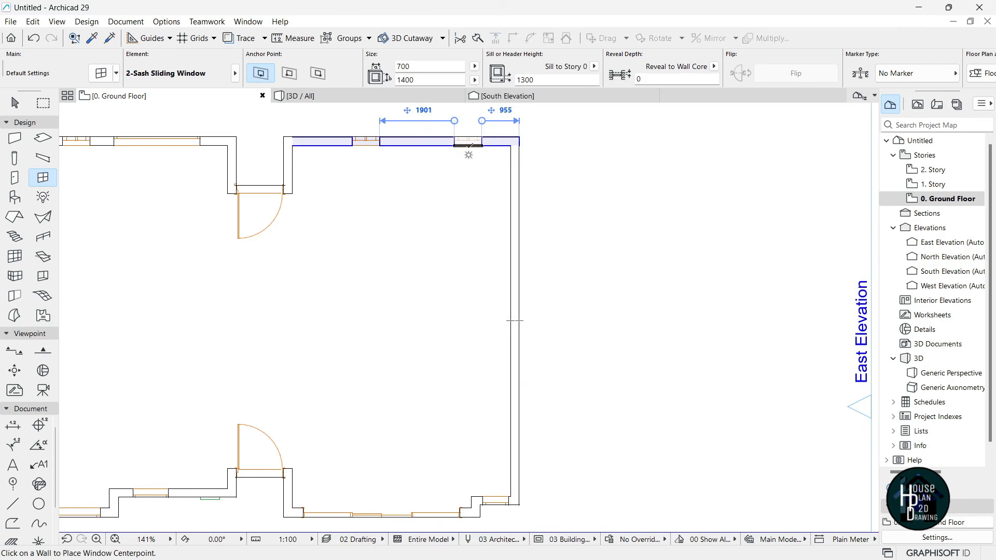
click(515, 258)
click(559, 348)
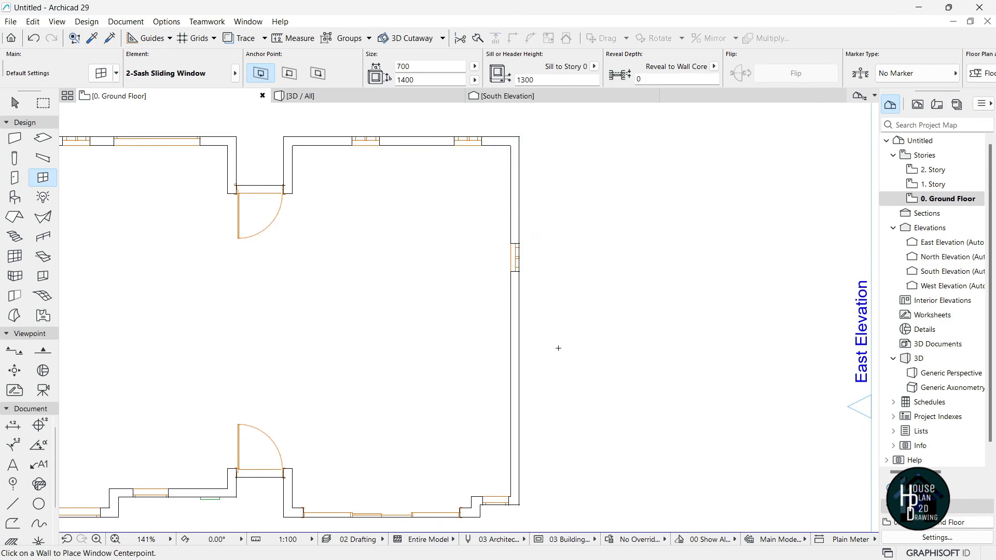
key(Escape)
- Add a wide 3000 × 750 window with a 1950 sill to the right wall, then view it in 3D
scroll(462, 229, down, 4)
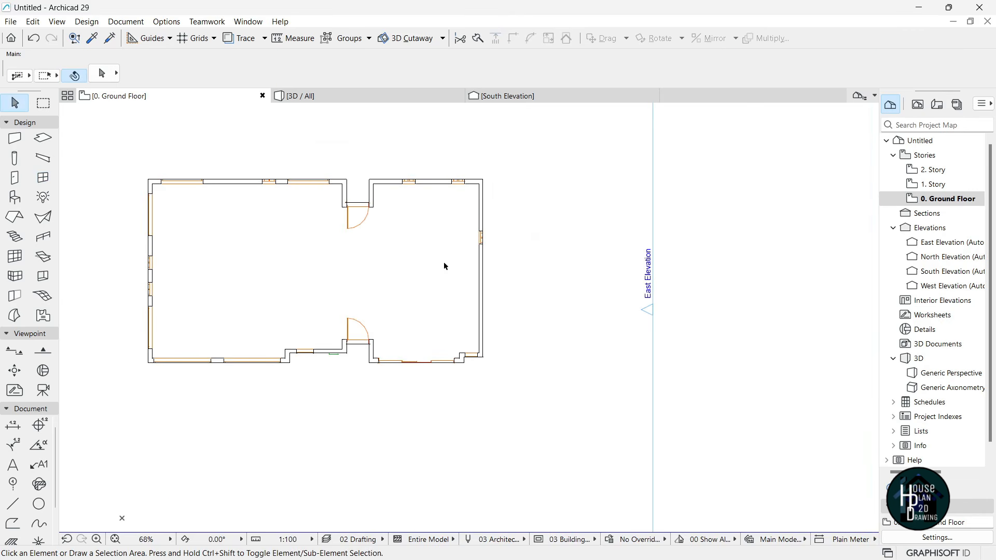
scroll(511, 256, down, 2)
scroll(474, 301, up, 2)
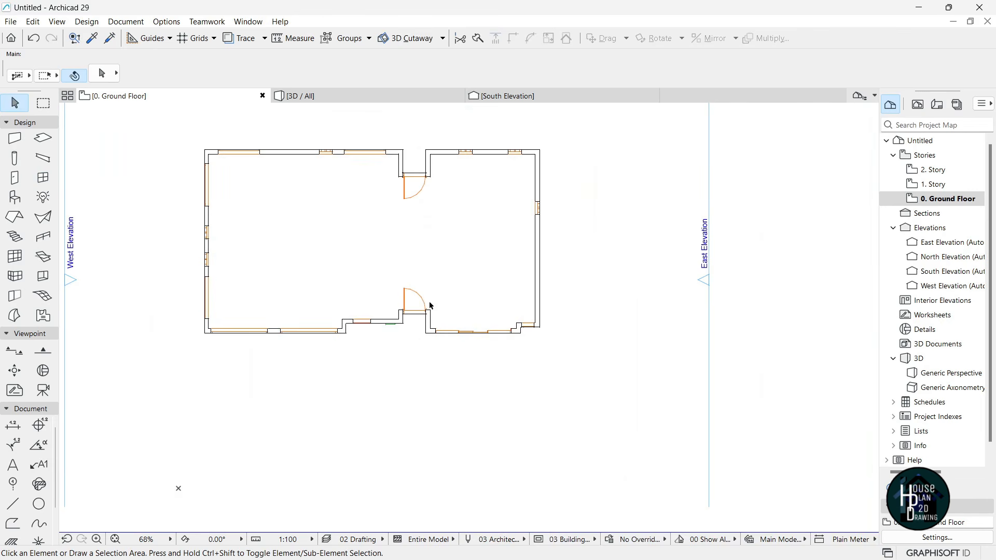
scroll(257, 343, up, 7)
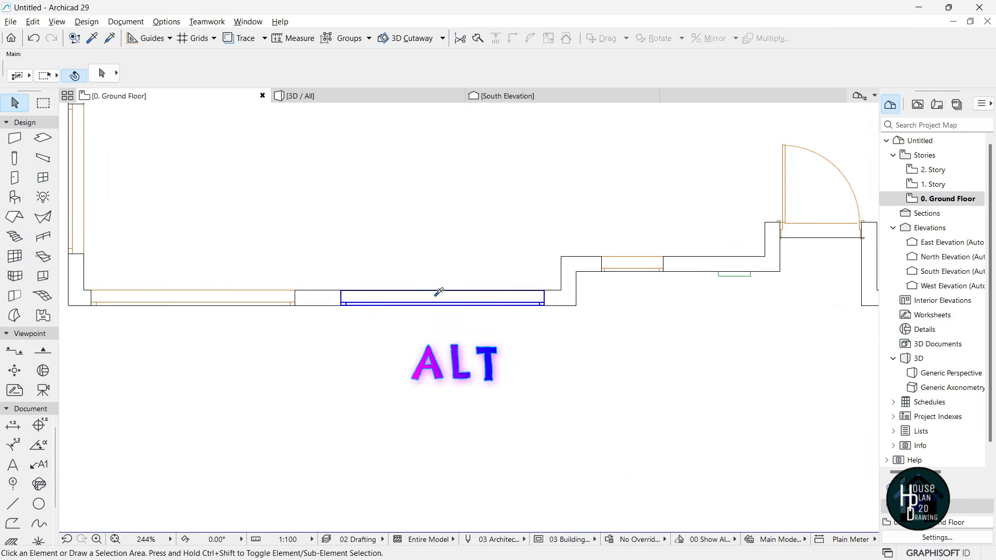
alt+click(438, 295)
scroll(364, 327, down, 8)
scroll(616, 259, up, 5)
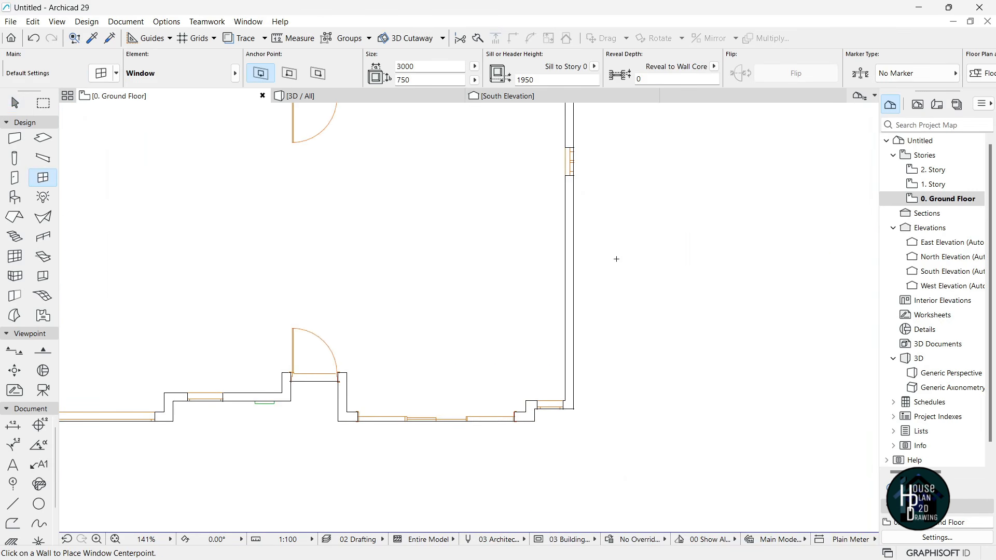
click(575, 273)
click(620, 353)
key(Escape)
key(F3)
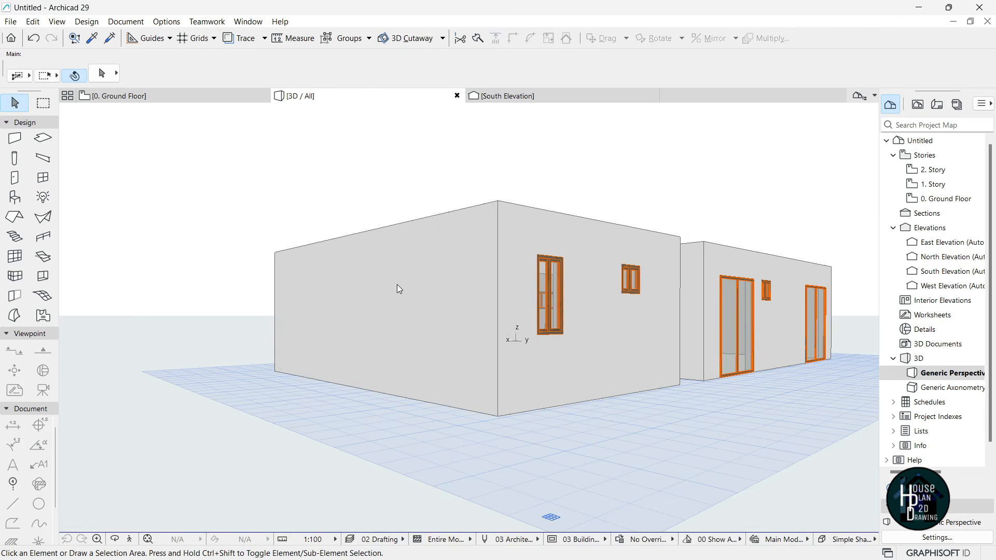
- Walk around the 3D model in Explore mode to check the facades
click(126, 540)
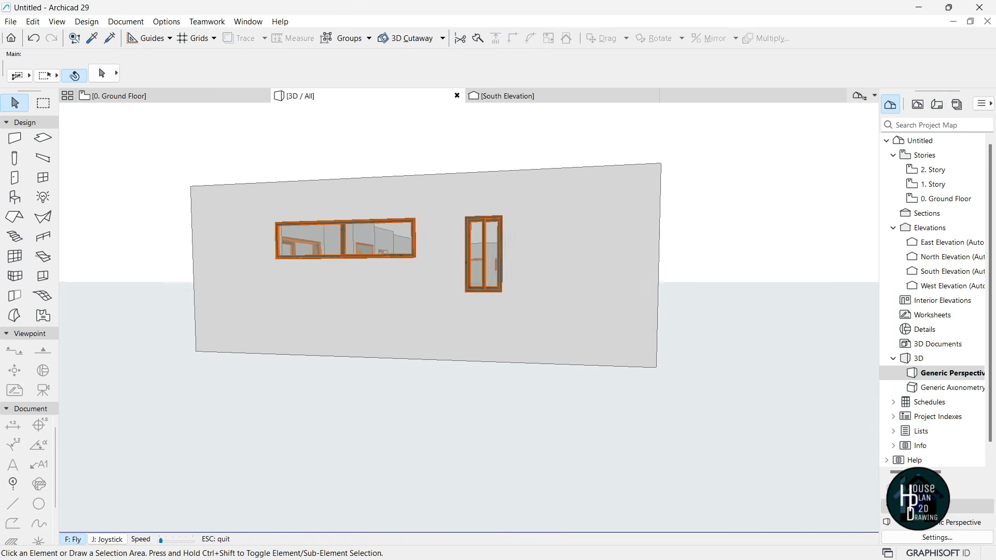
key(Left)
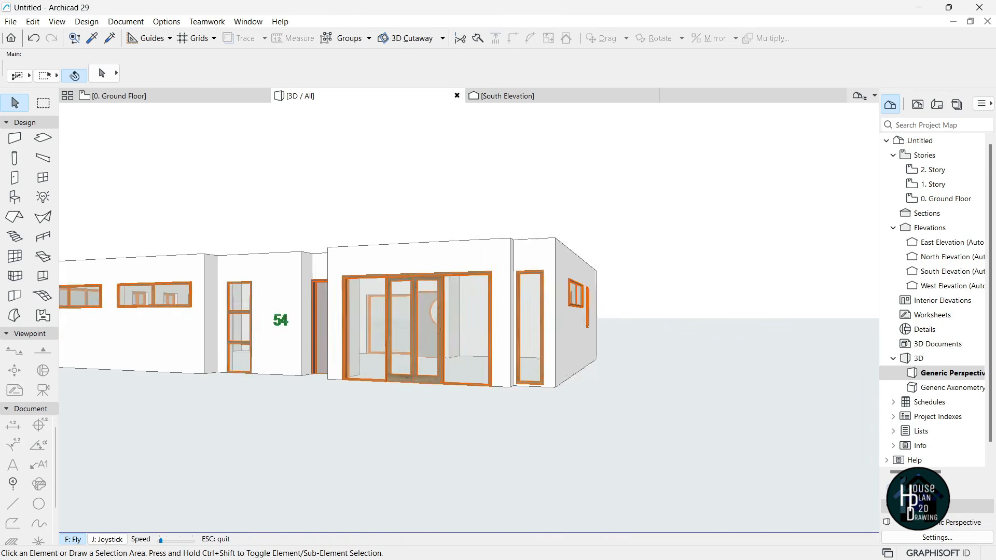
key(Left)
key(Down)
key(Up)
key(Right)
key(Up)
key(Escape)
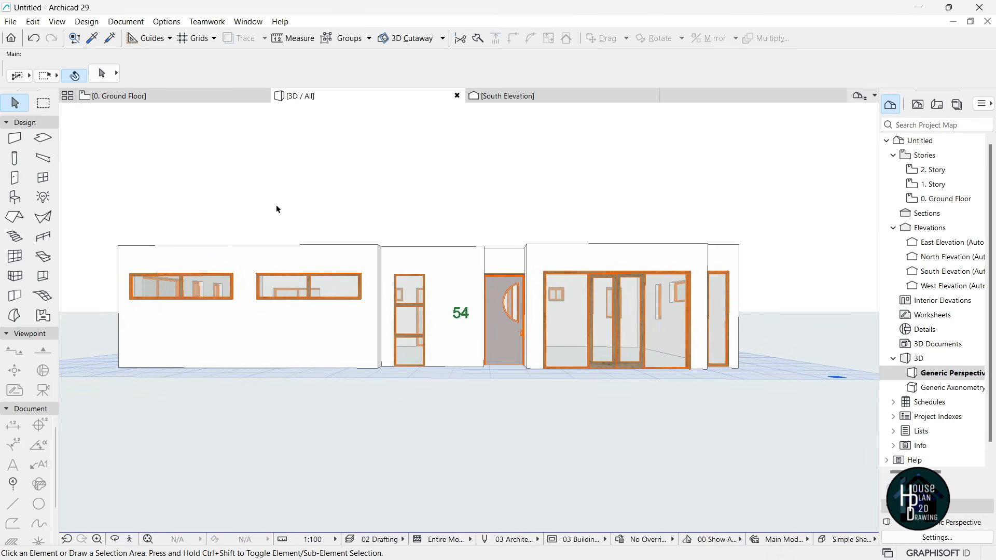
- Return to the Ground Floor plan with the Slab tool active
click(174, 96)
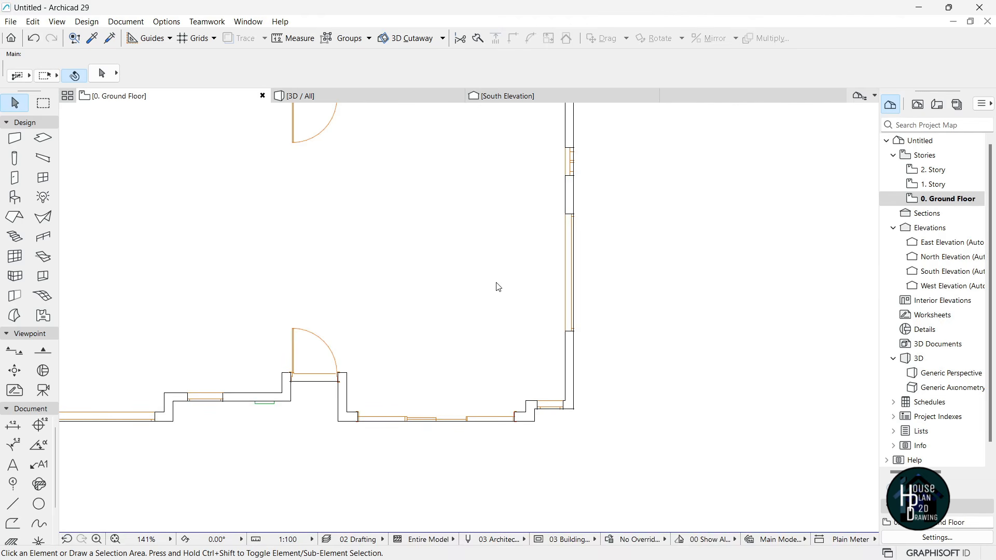
scroll(534, 287, down, 5)
scroll(409, 247, up, 2)
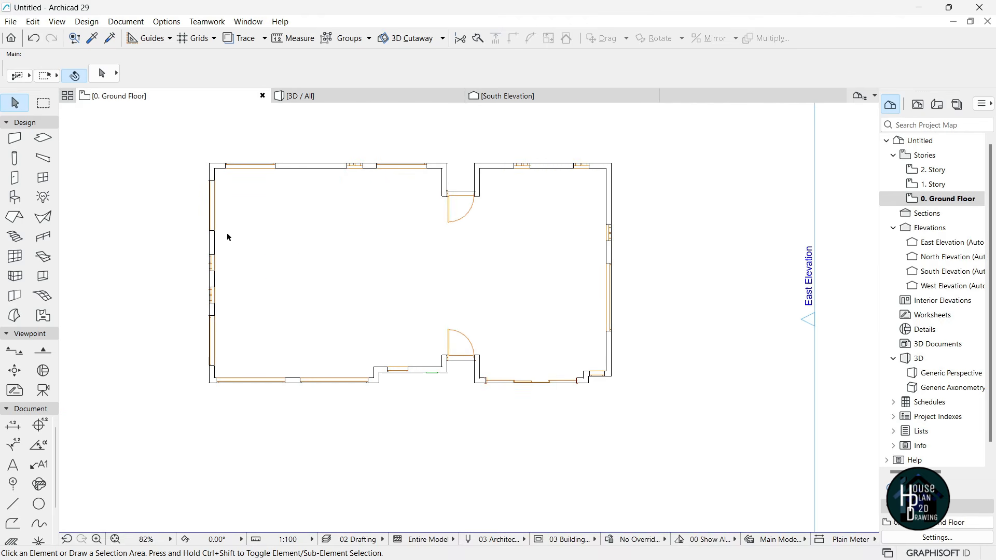
click(44, 139)
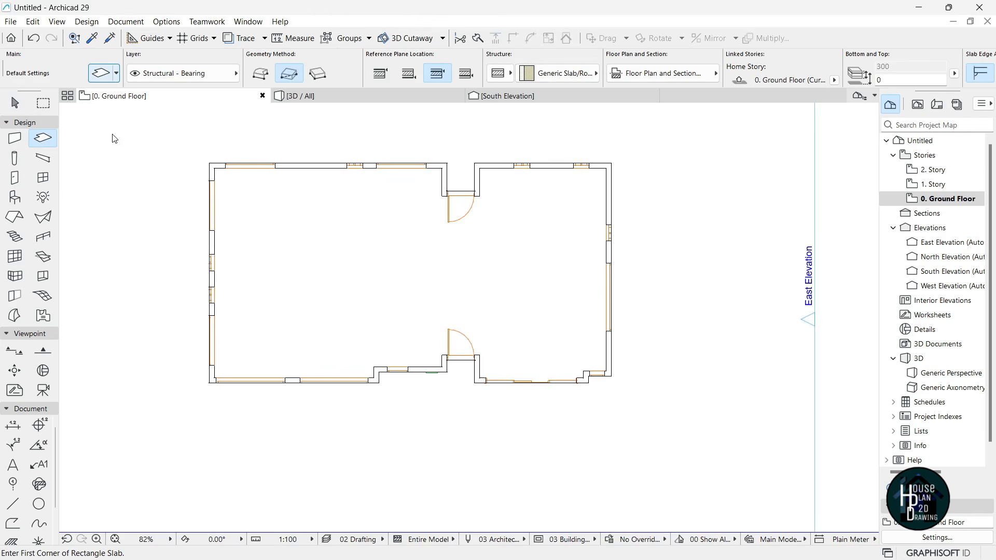
- Make default slabs 150 thick Concrete - Structural with a Paint - Titanium White side surface
click(101, 73)
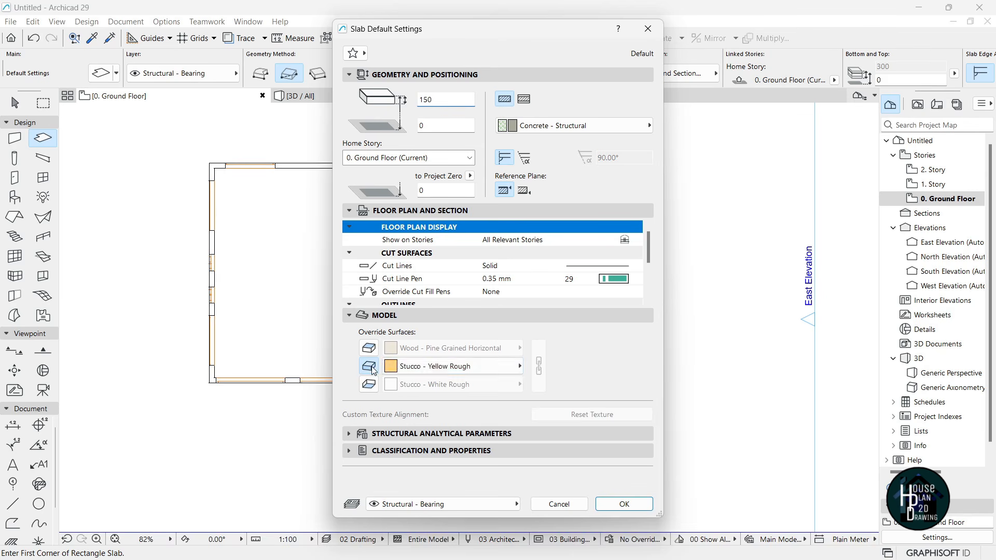
click(437, 368)
text(t)
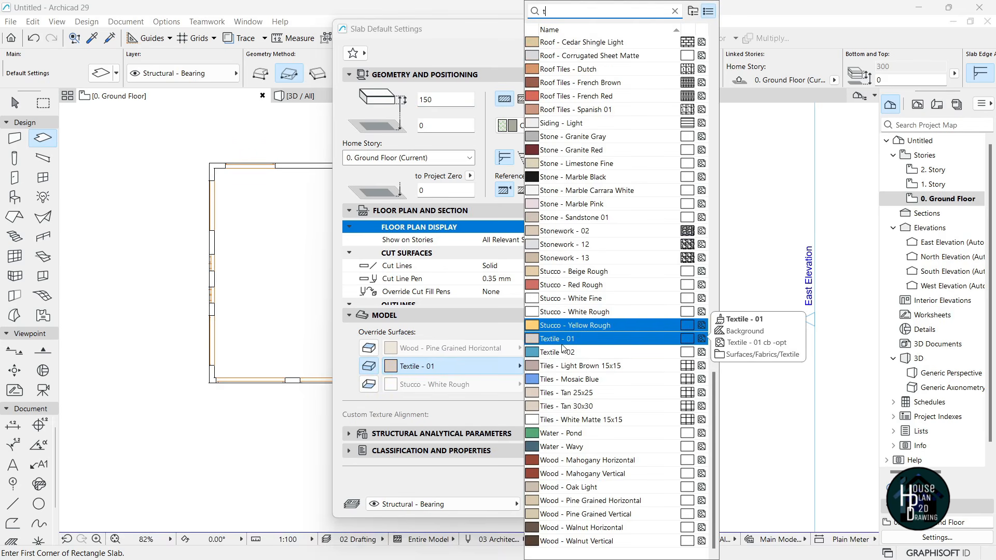
text(it)
key(Return)
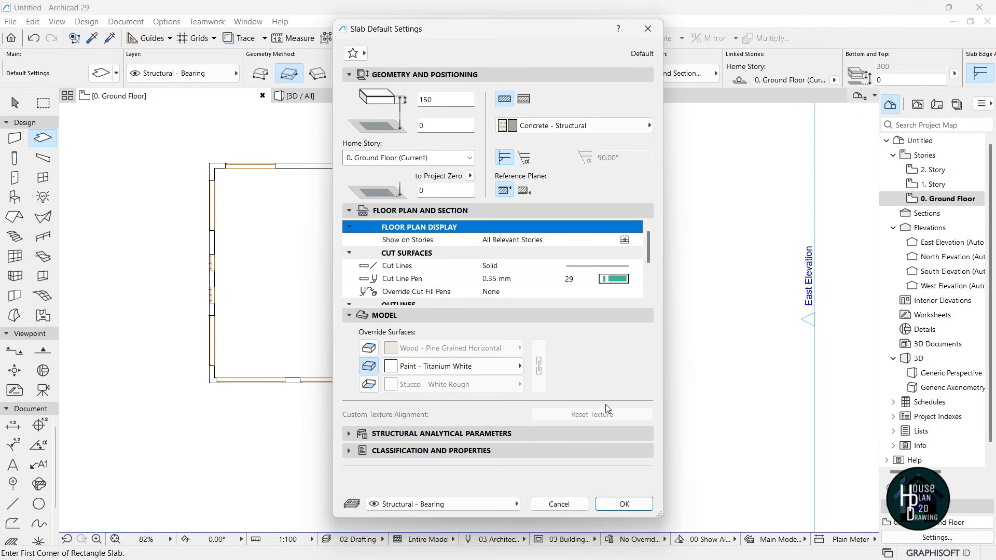
click(625, 498)
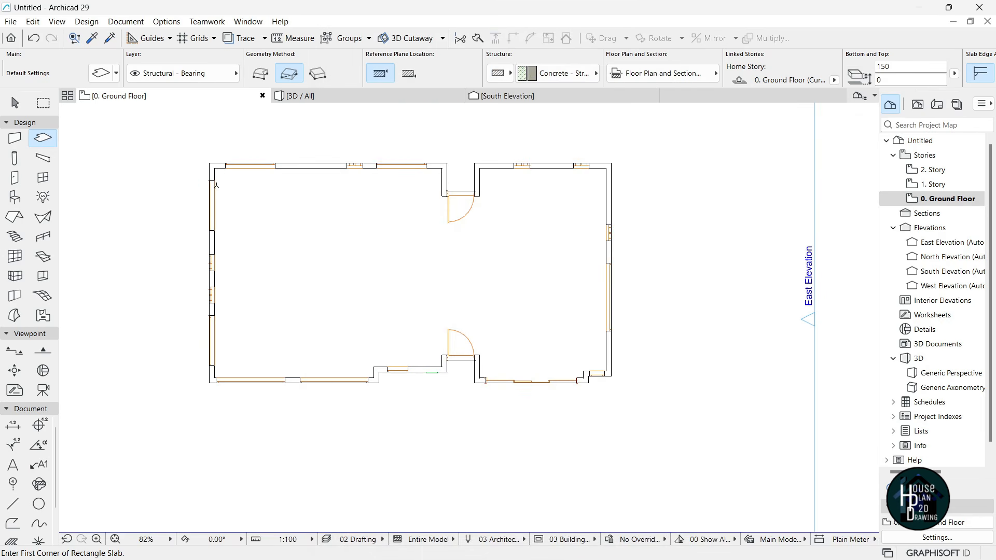
- Draw a rectangular slab from the top-left to the bottom-right outer wall corner
scroll(218, 189, up, 3)
click(204, 147)
scroll(416, 325, down, 4)
scroll(696, 402, up, 4)
scroll(682, 393, up, 3)
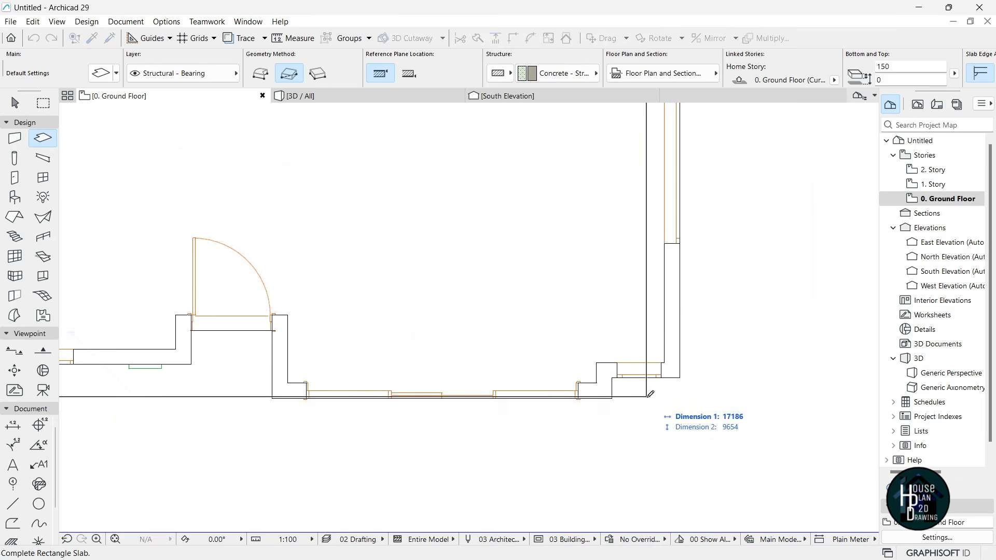
click(684, 377)
scroll(680, 387, down, 3)
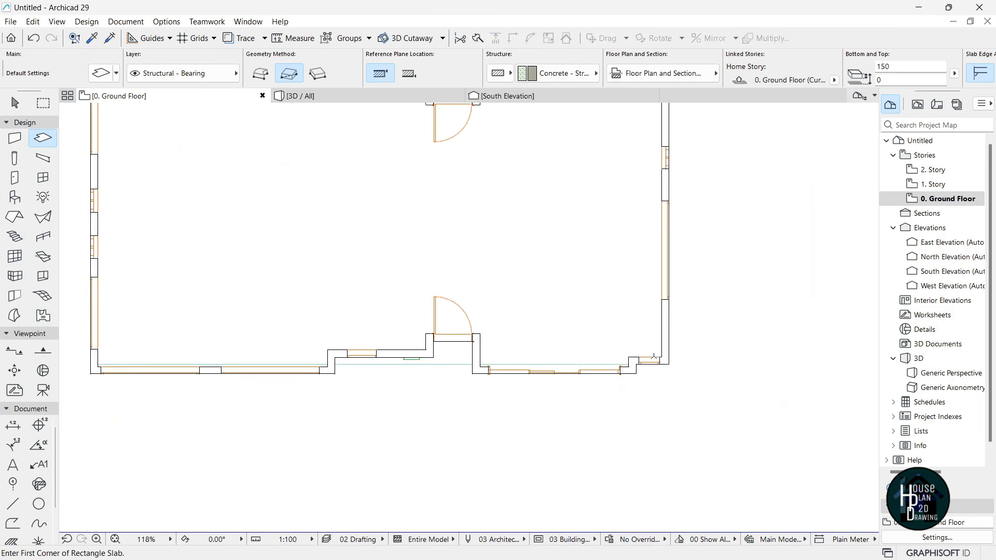
- Select the slab and choose Add to Polygon at its bottom-left corner node
key(Escape)
click(547, 246)
scroll(555, 359, down, 3)
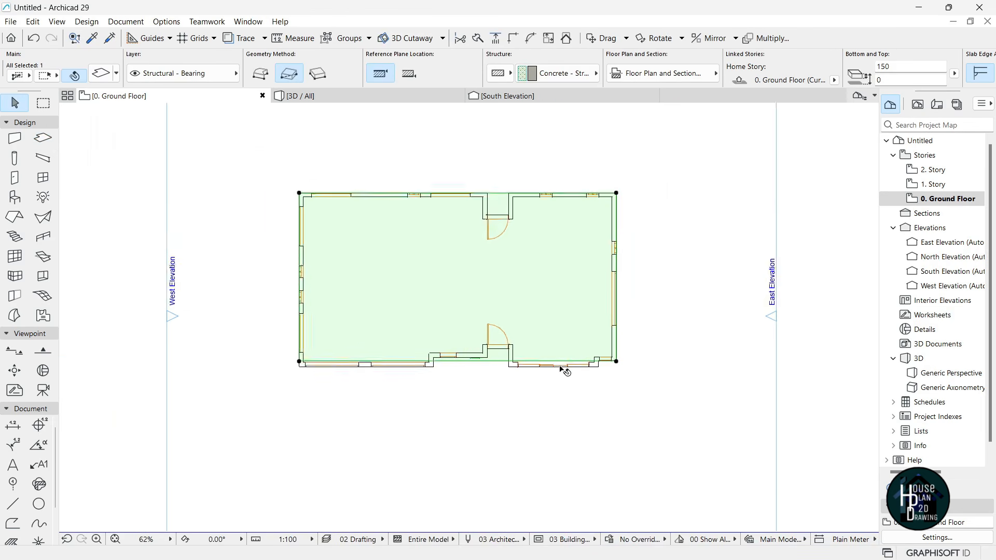
scroll(596, 367, up, 5)
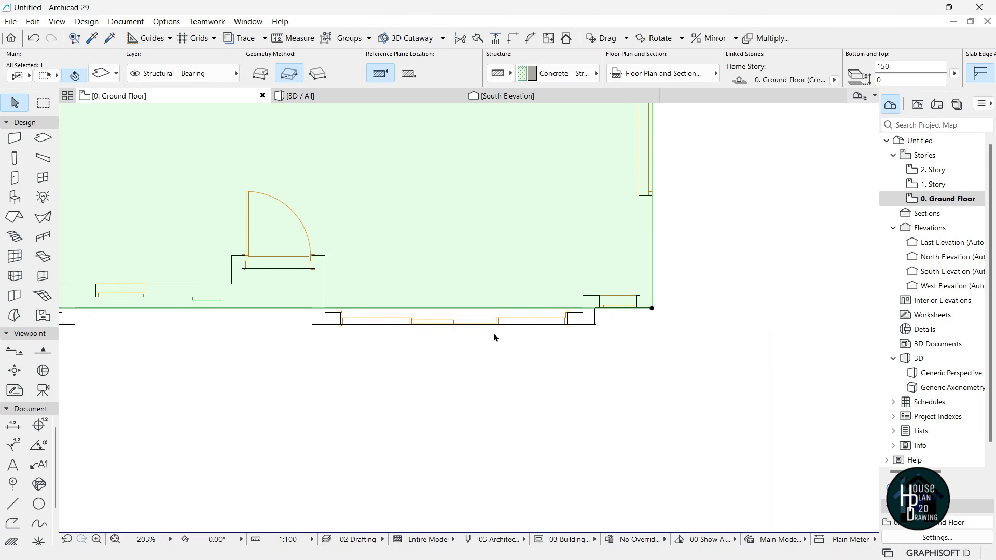
scroll(622, 336, down, 3)
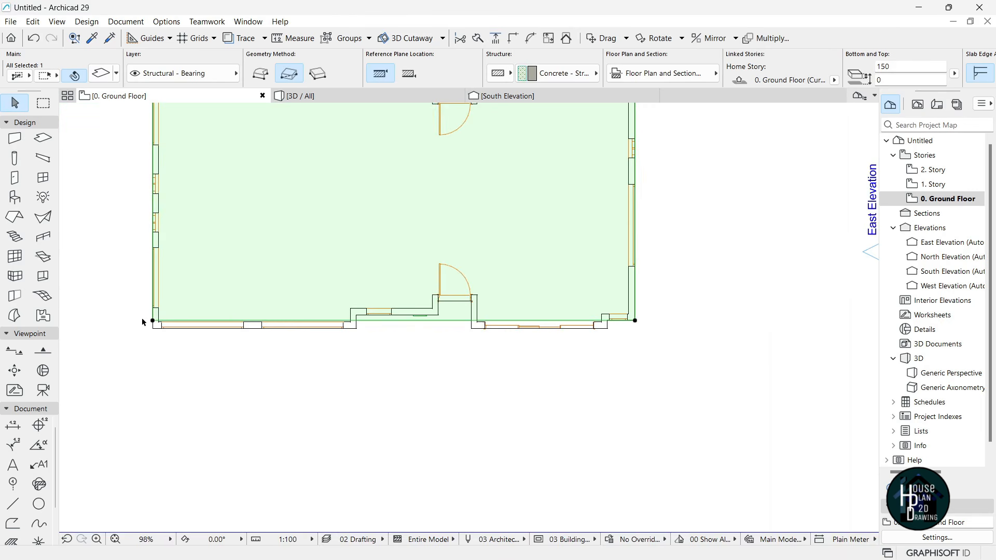
scroll(141, 323, up, 4)
scroll(183, 334, up, 2)
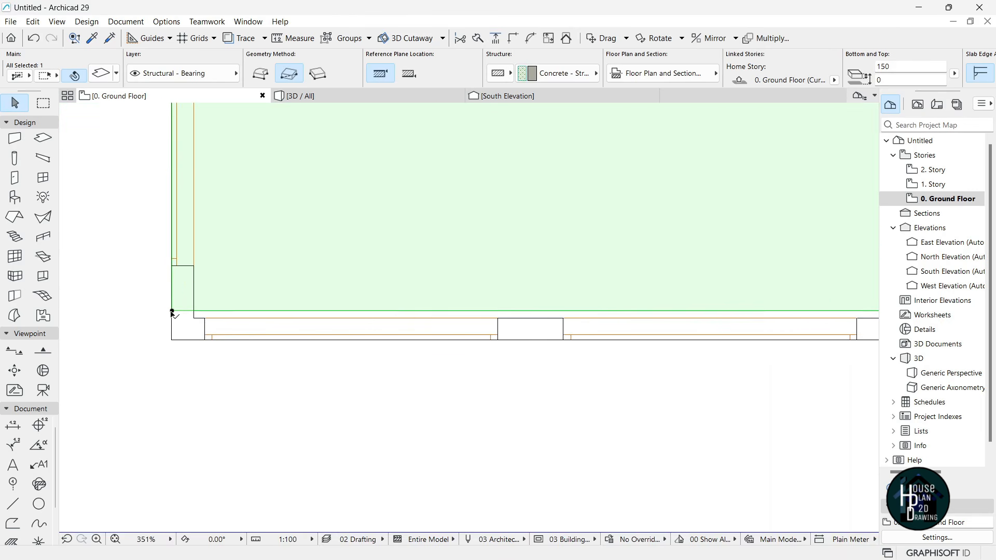
click(172, 311)
click(139, 113)
- Extend the slab with a rectangle from its bottom-left corner along the front wall
click(173, 313)
scroll(175, 309, down, 2)
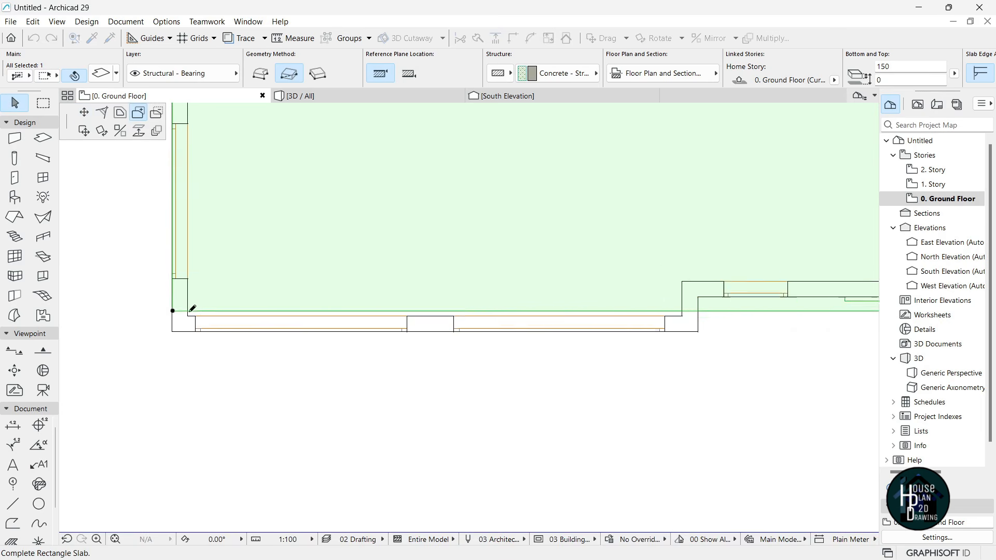
scroll(600, 327, up, 3)
click(590, 313)
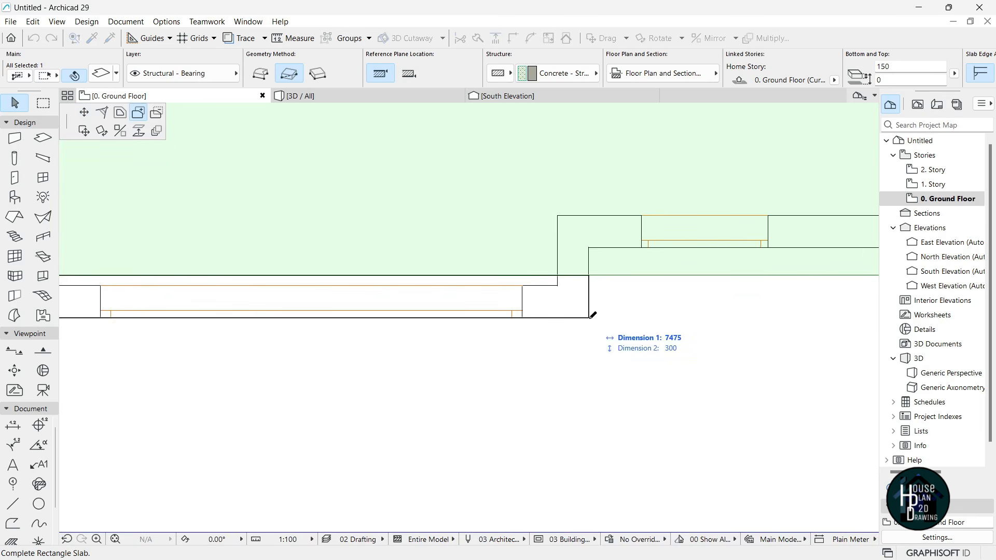
scroll(467, 327, down, 3)
scroll(804, 306, up, 4)
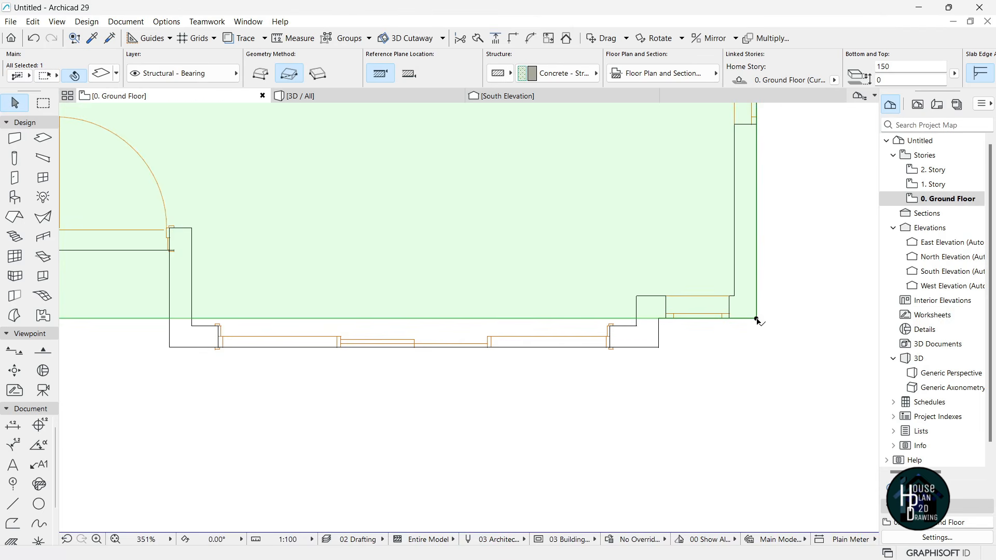
- Add another rectangle from the front wall's right corner to fill the gap under the wall
click(757, 319)
scroll(574, 314, down, 1)
scroll(370, 326, up, 2)
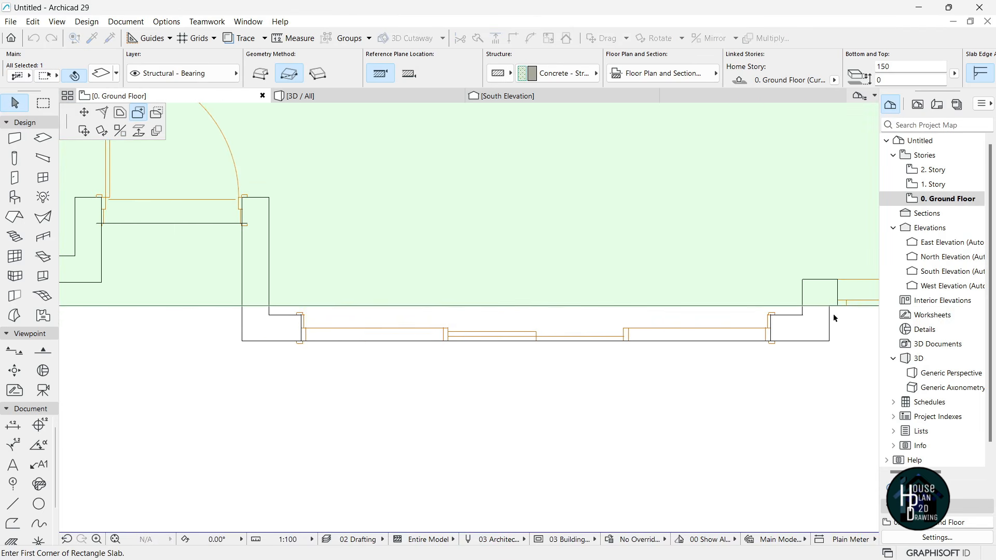
click(830, 307)
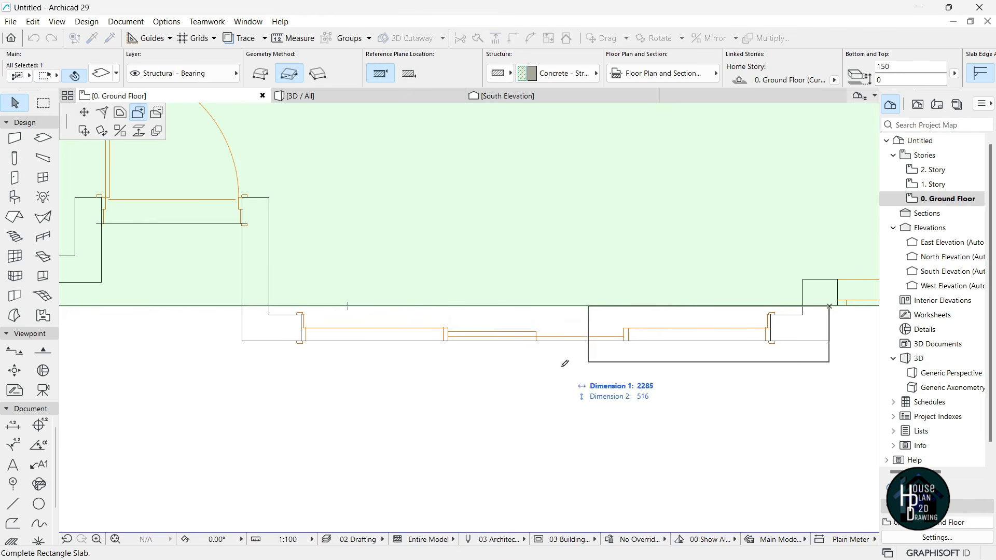
click(243, 341)
scroll(467, 332, down, 3)
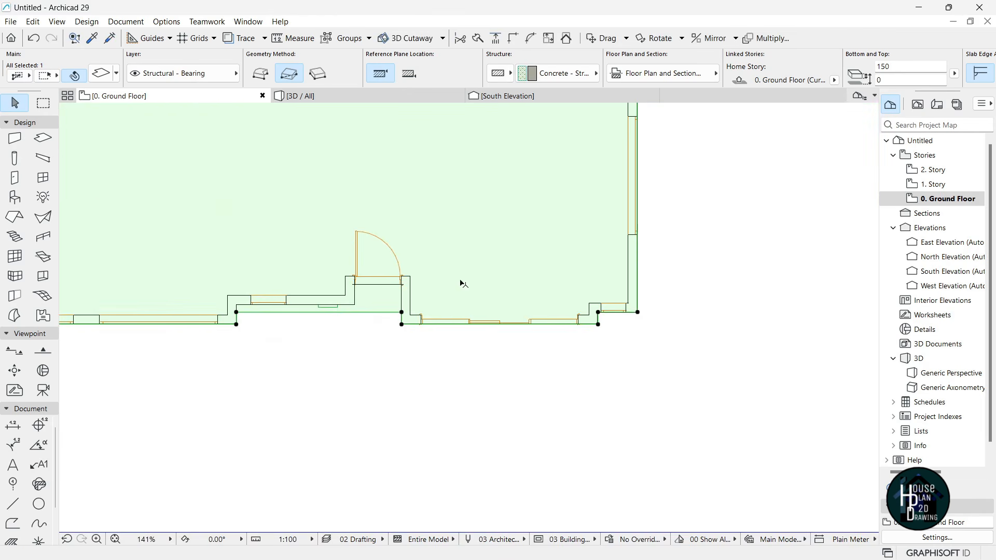
scroll(296, 317, up, 3)
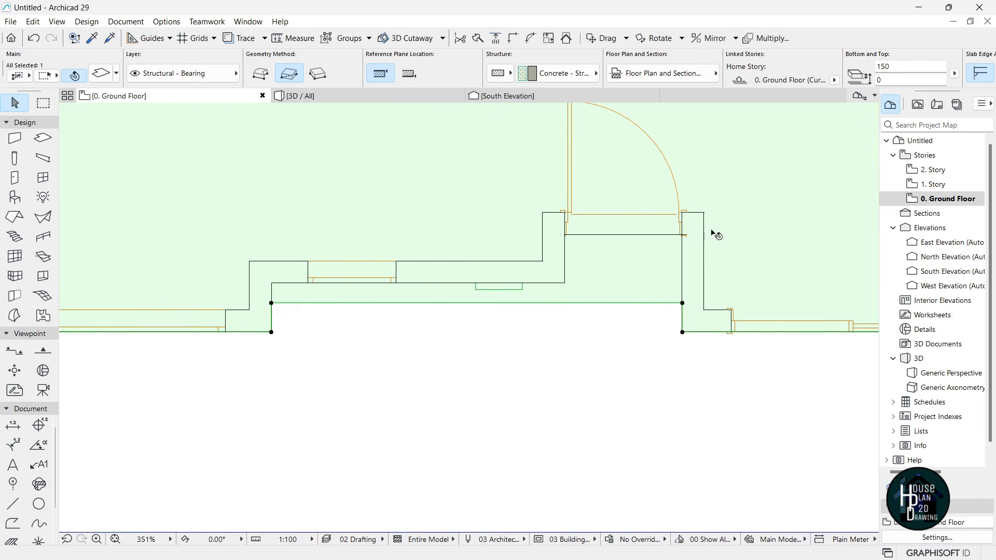
- Subtract a rectangular notch from the slab at the entrance recess
click(272, 304)
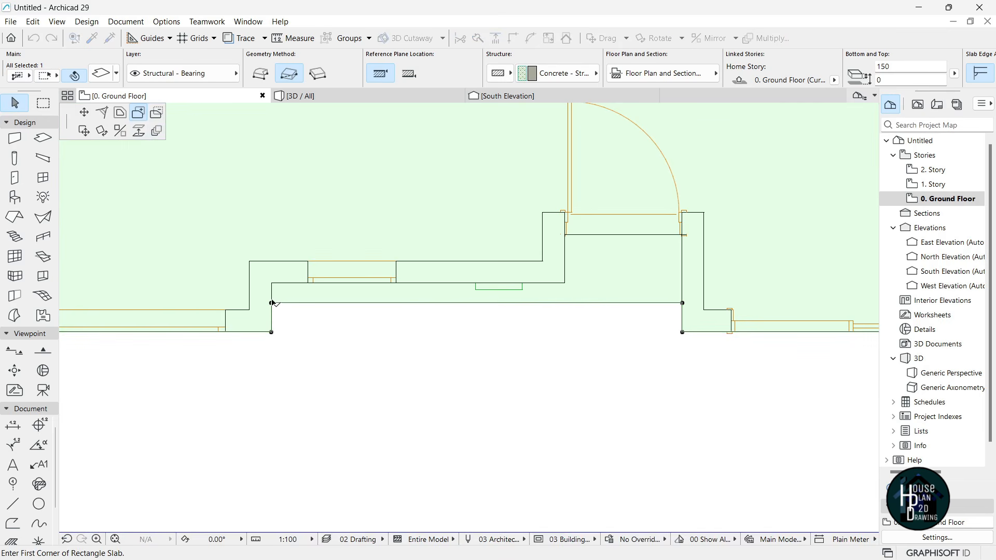
click(157, 114)
click(271, 304)
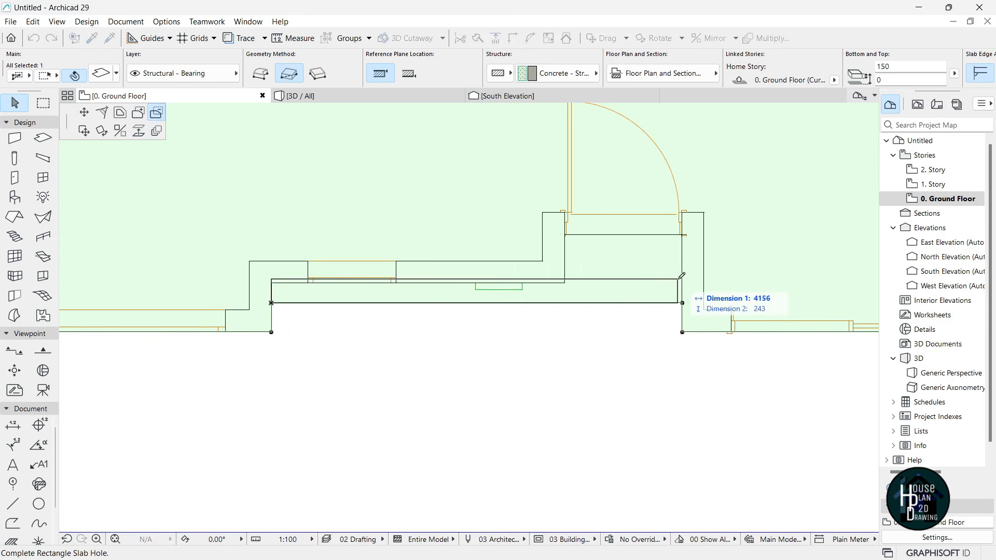
click(565, 283)
- Cut a second rectangular notch from the slab, then deselect it
click(565, 303)
click(683, 236)
scroll(446, 231, down, 3)
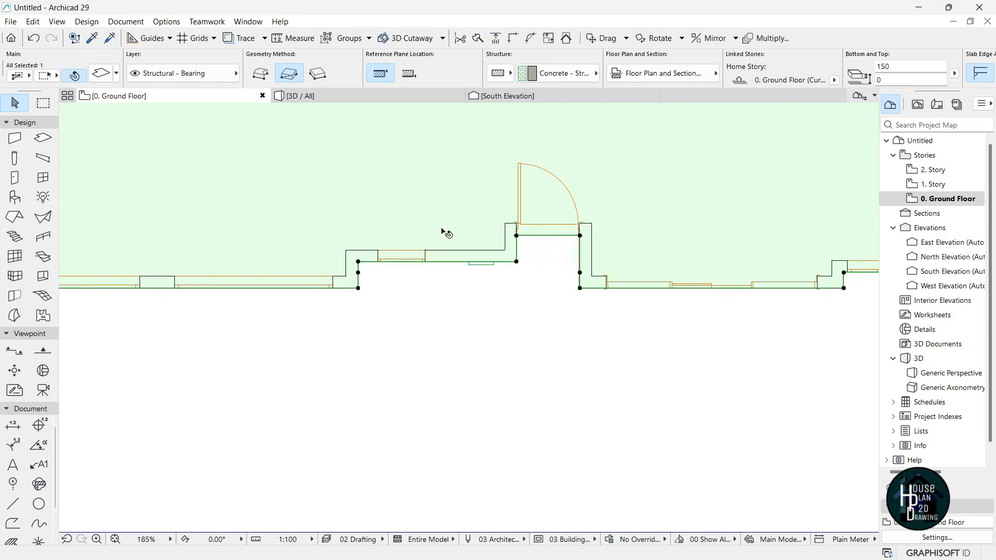
scroll(444, 229, down, 3)
click(463, 275)
scroll(464, 279, down, 3)
scroll(467, 171, up, 2)
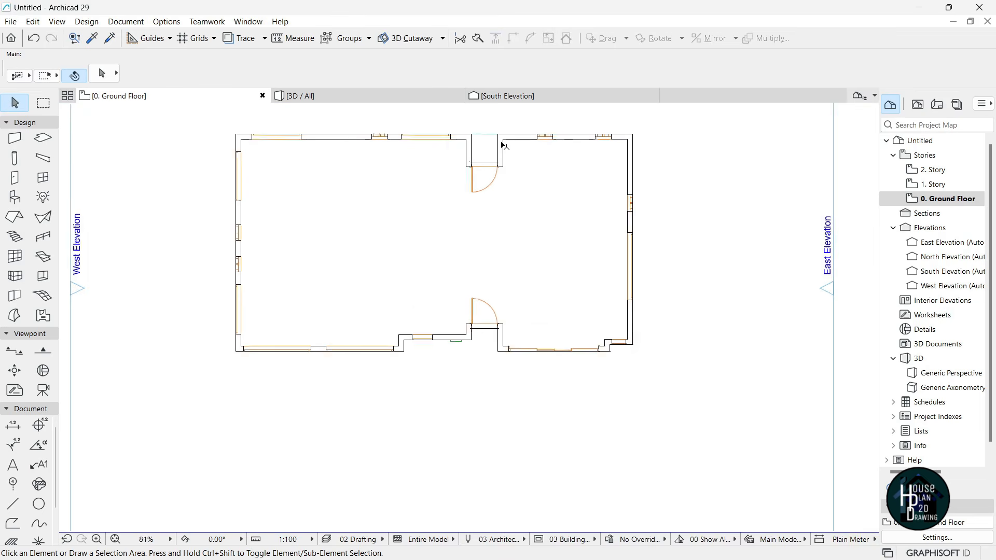
- View the house in 3D and select the floor slab to inspect it
click(369, 92)
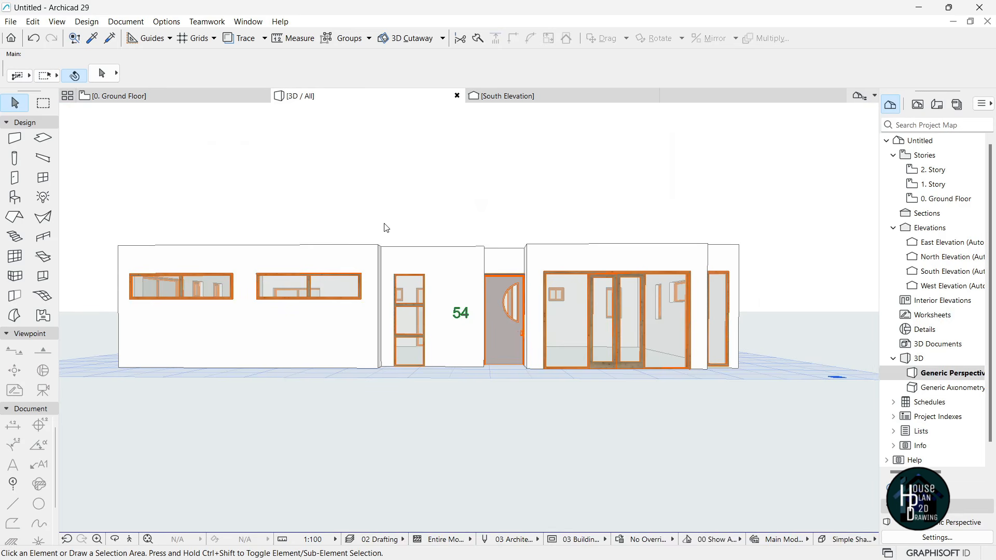
click(480, 375)
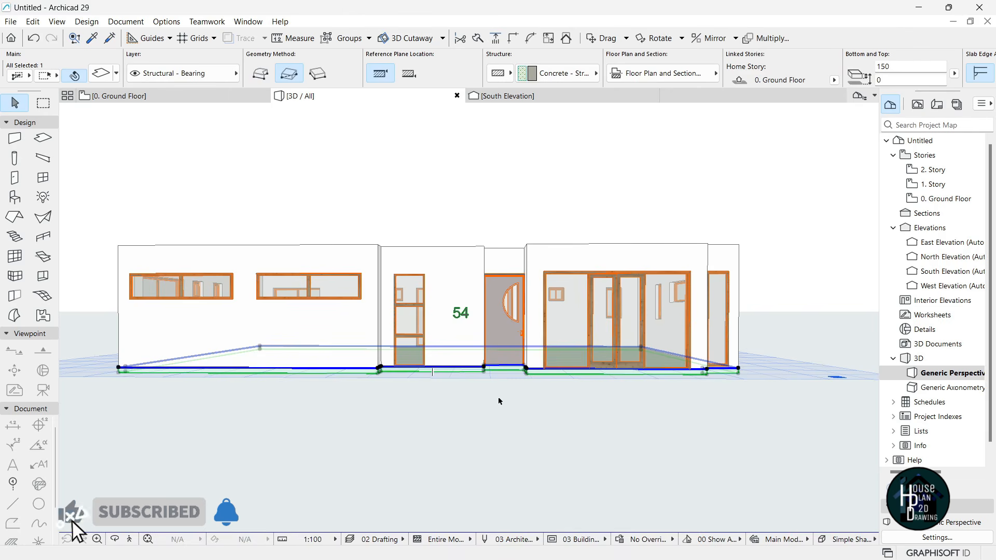
click(263, 434)
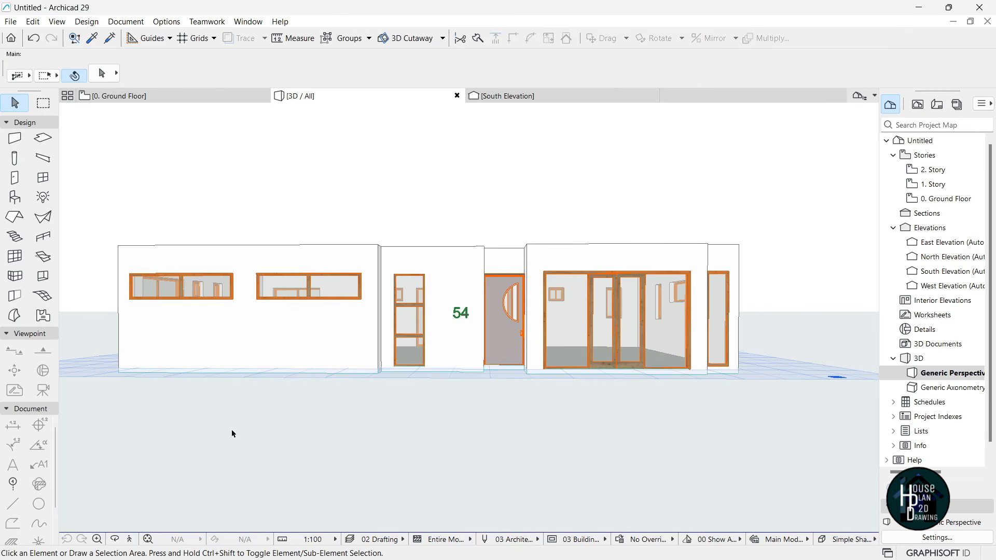
- Briefly try Explore mode, then switch to the SkyFold Residence project in Archicad 27
click(130, 541)
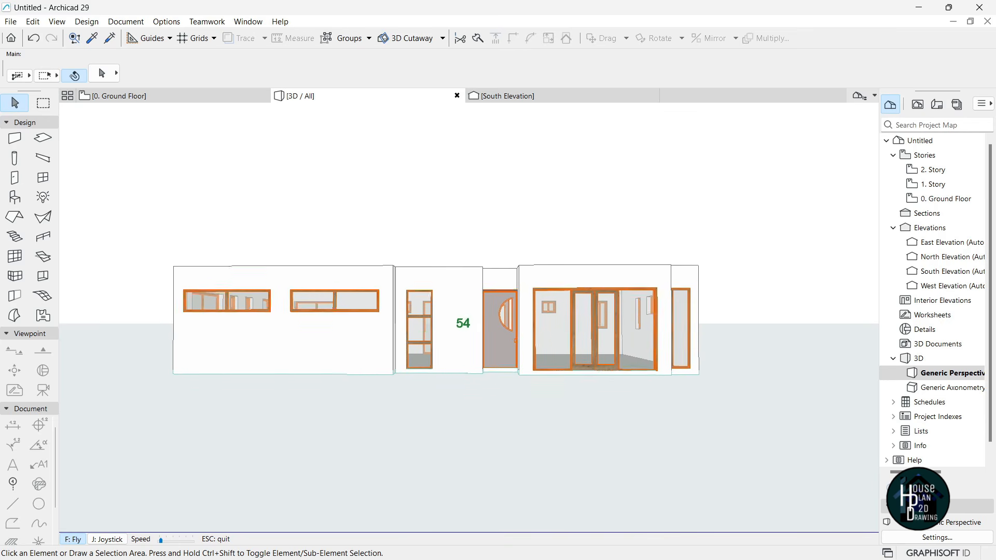
key(Escape)
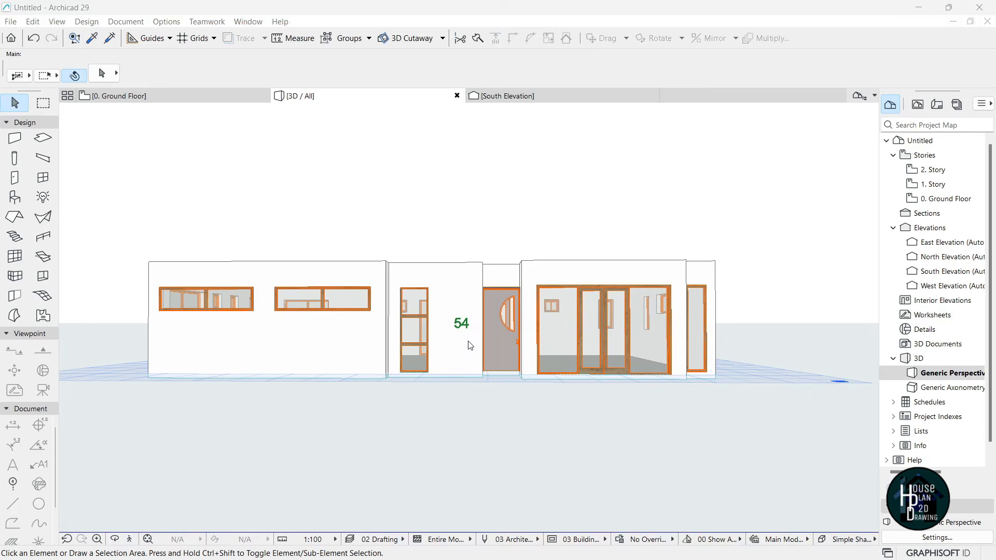
key(super+Tab)
click(515, 165)
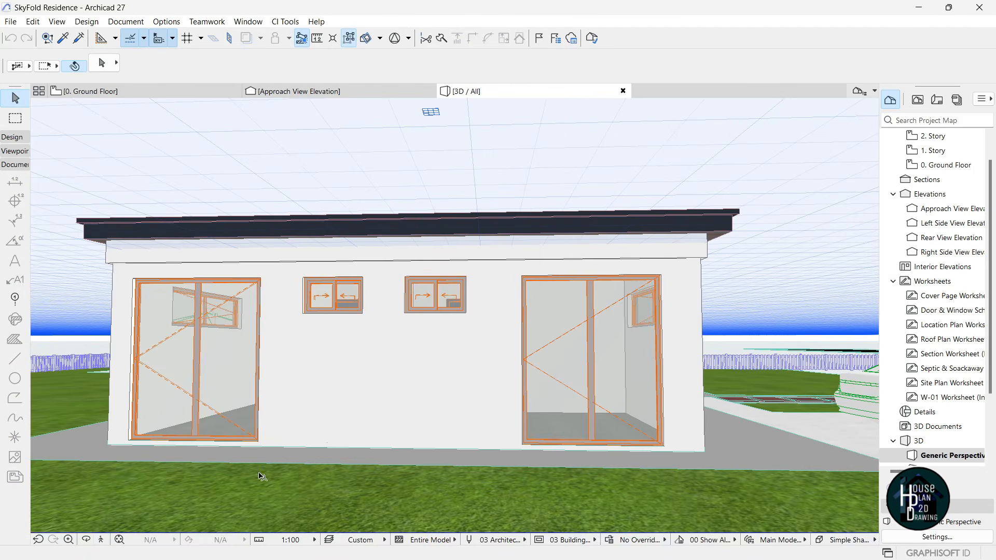
- Fly the camera back and forth in front of the SkyFold Residence, then show all open windows
click(120, 540)
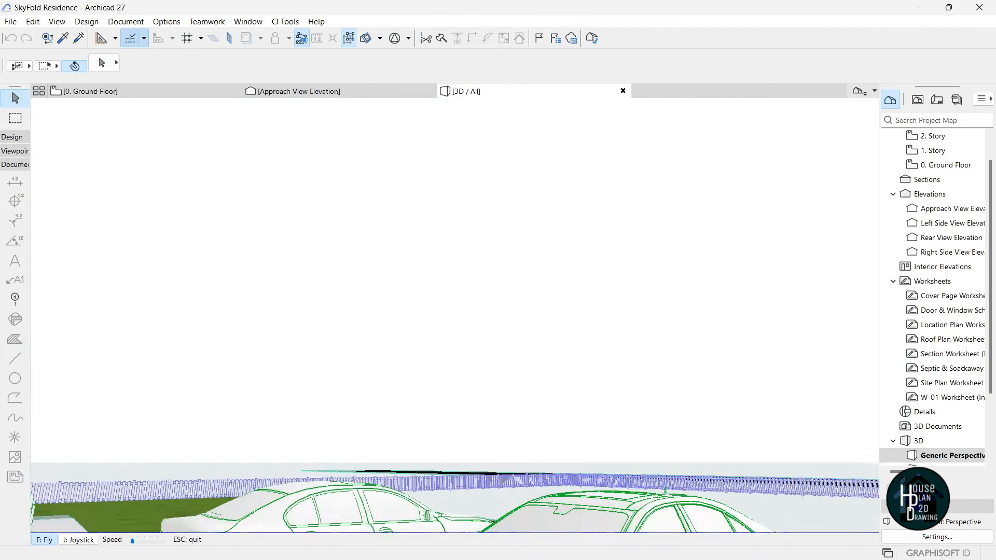
key(Down)
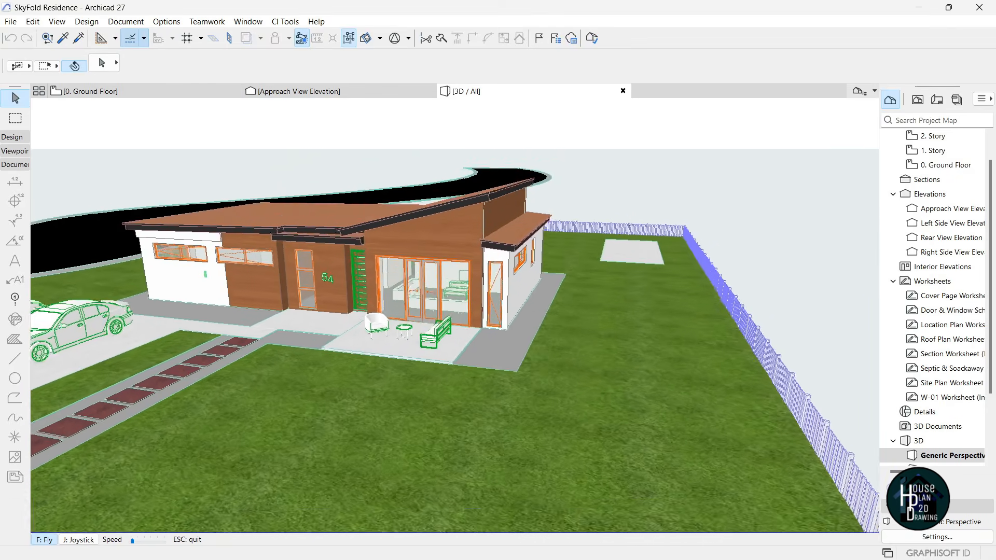
key(Down)
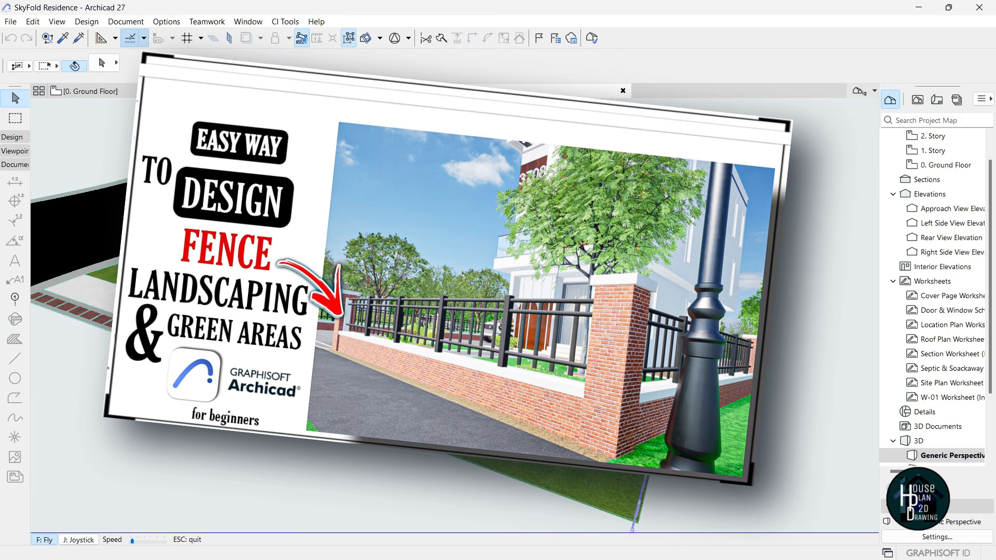
key(Escape)
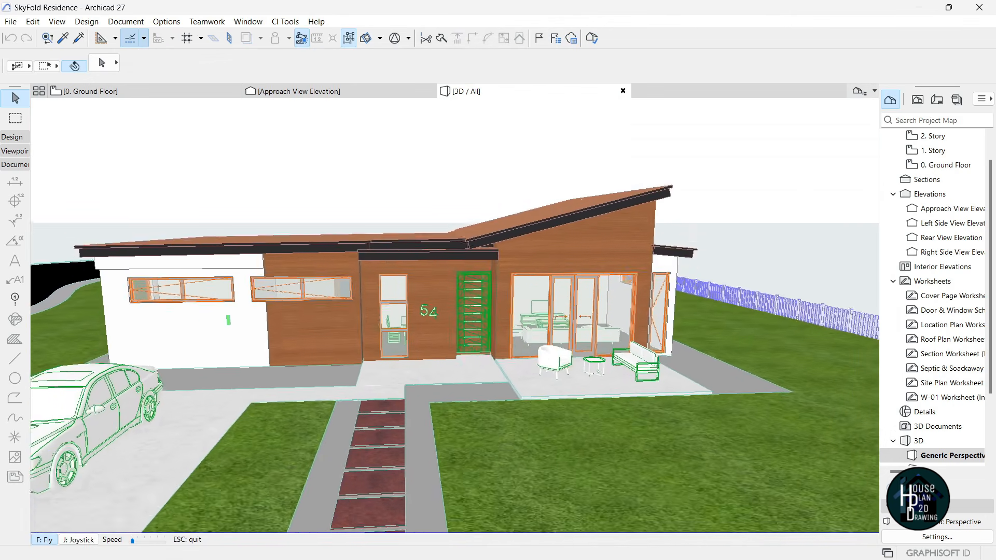
key(Up)
key(Down)
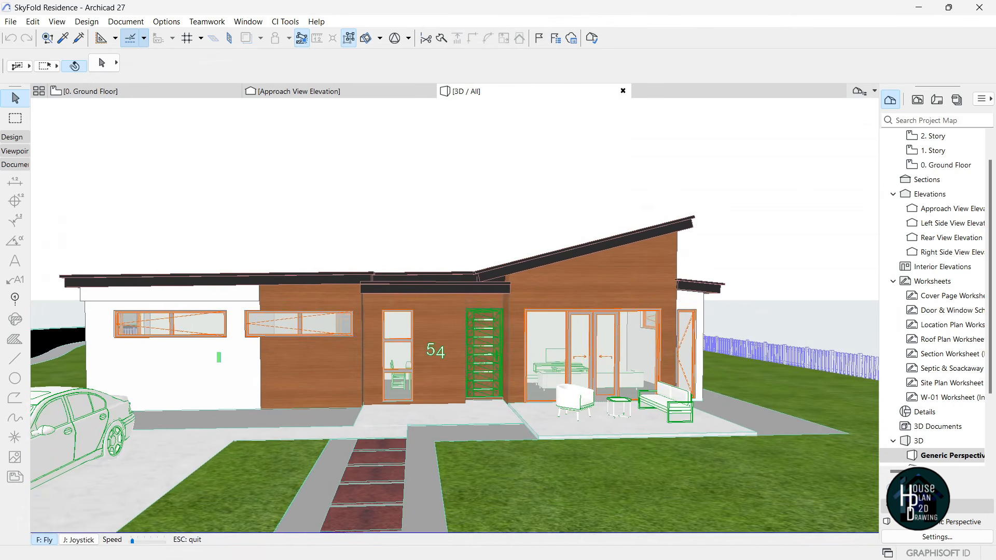
key(Escape)
key(super+Tab)
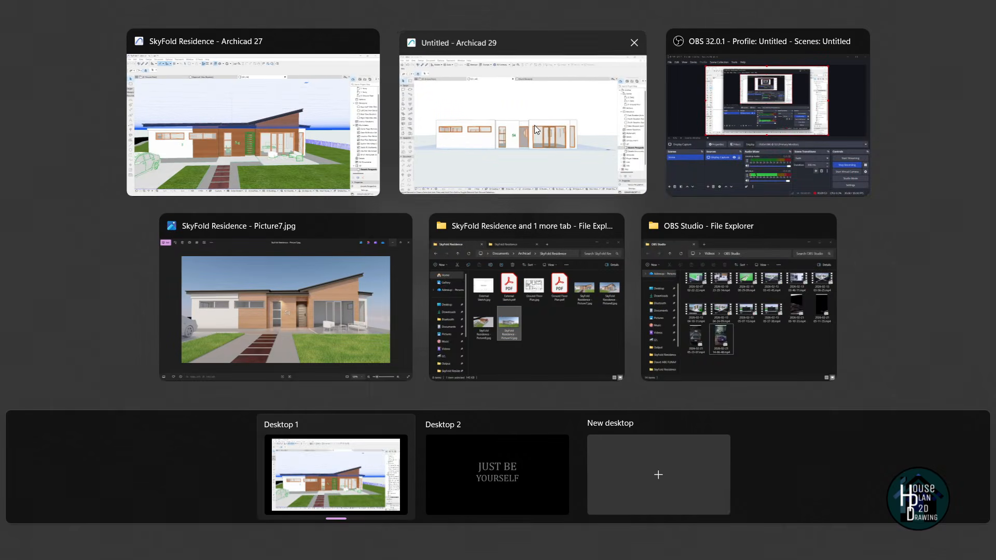
- Bring the Untitled Archicad 29 model forward and fly briefly toward the house
click(535, 126)
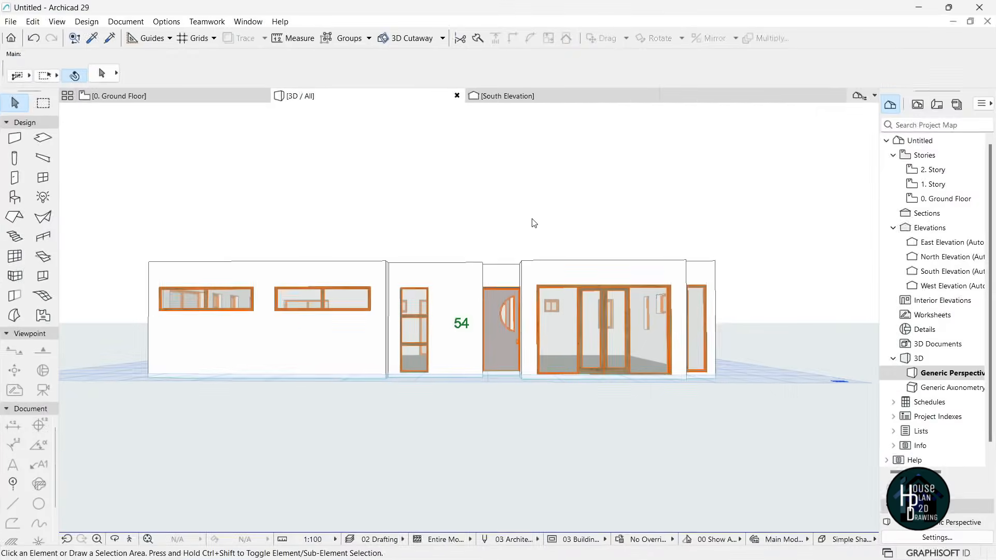
click(131, 540)
key(Up)
key(Up)
key(Escape)
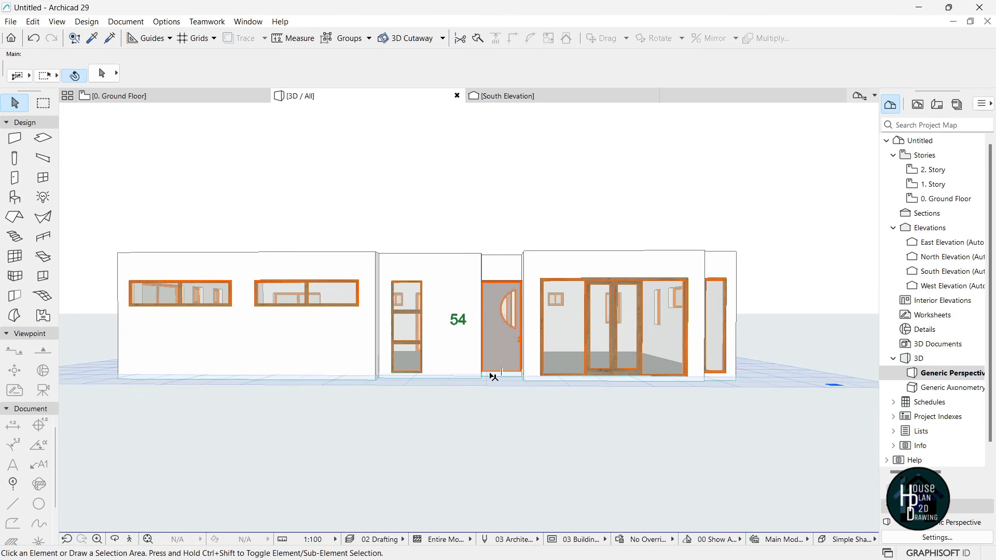
- Switch back to the SkyFold Residence project in Archicad 27
key(super+Tab)
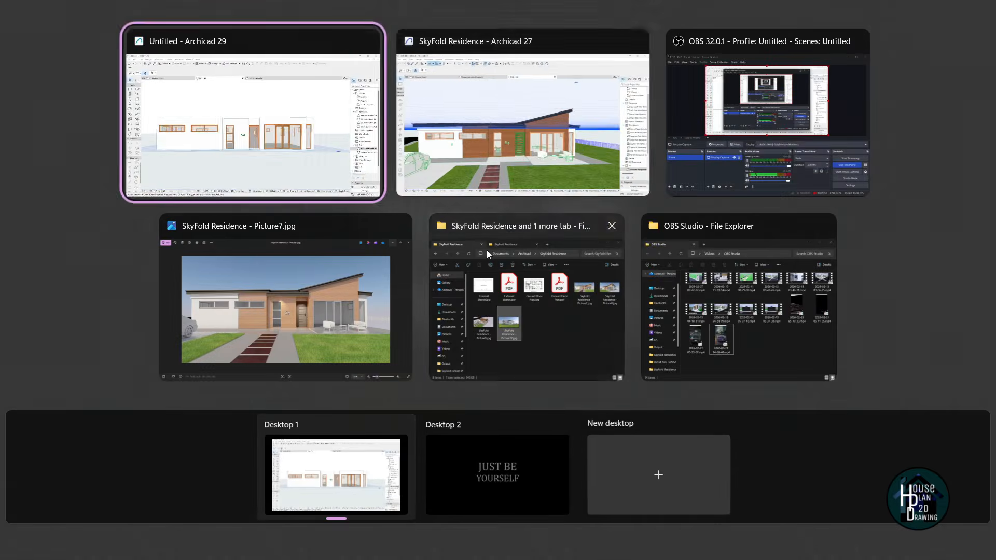
click(484, 192)
click(107, 535)
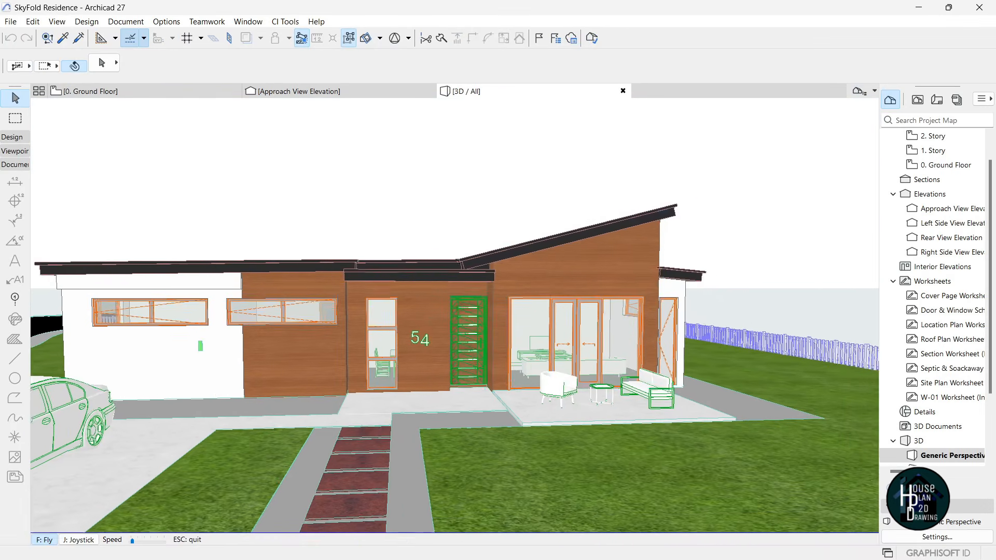
- Fly over the SkyFold Residence roof and toward its front entrance
key(Escape)
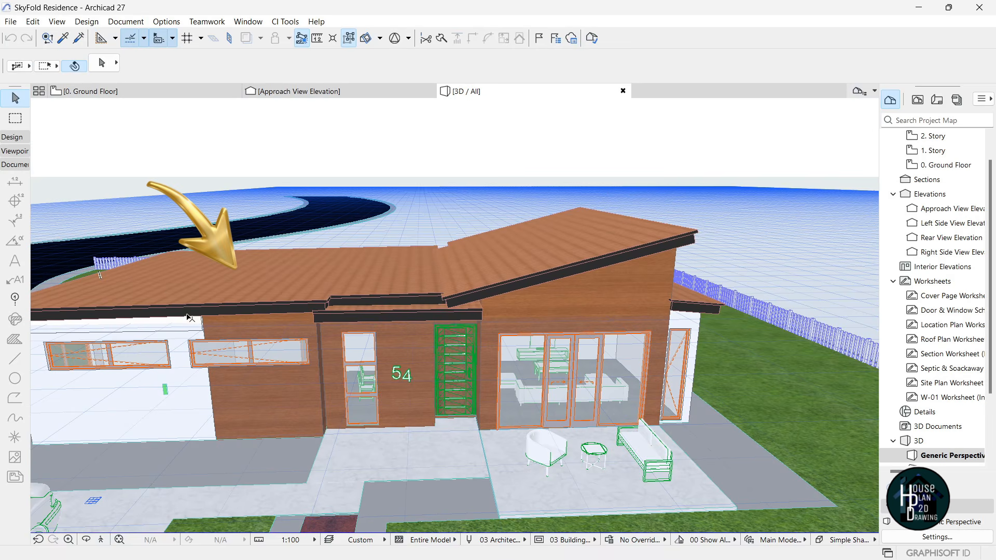
click(102, 541)
key(Escape)
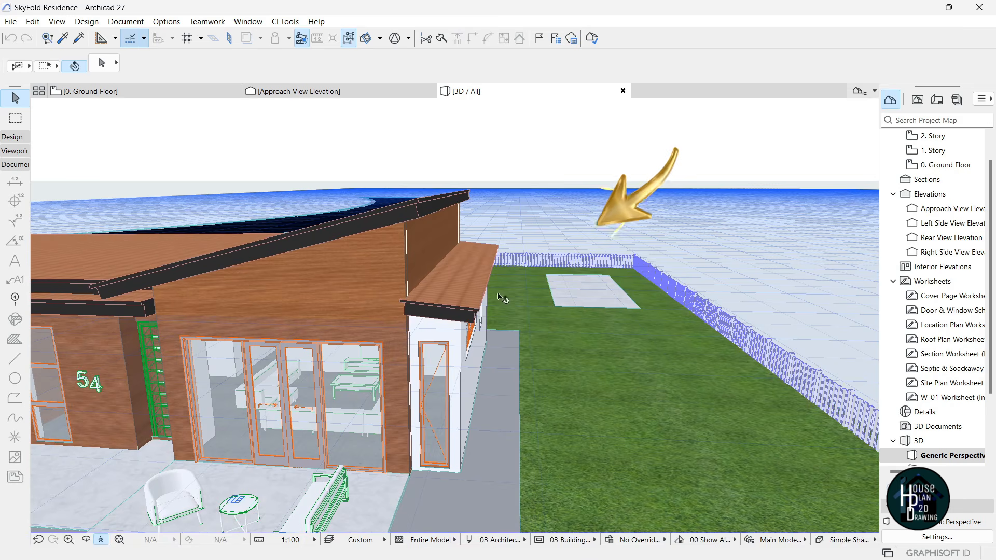
click(99, 544)
key(Left)
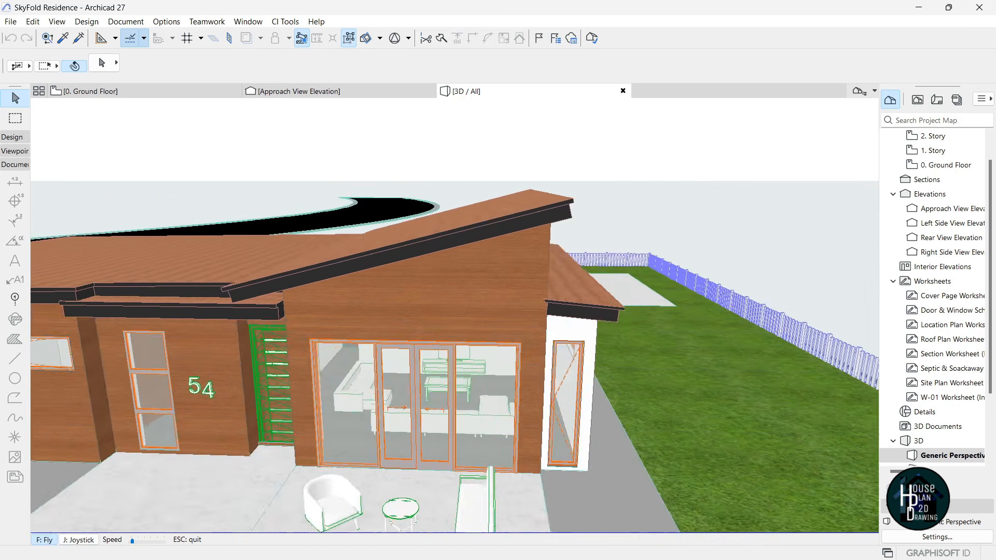
key(Escape)
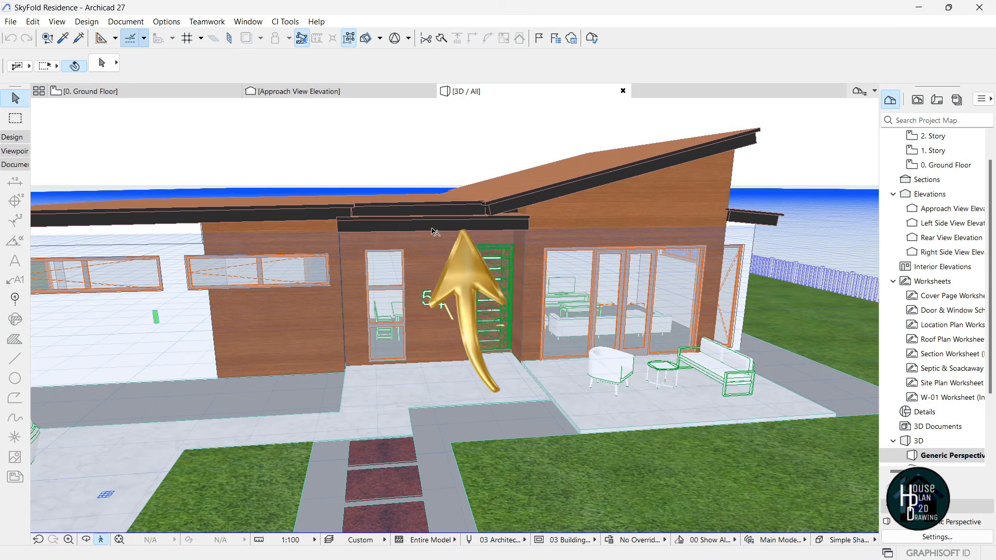
- Circle left around the house to the brown-walled end and its door
click(106, 542)
key(Left)
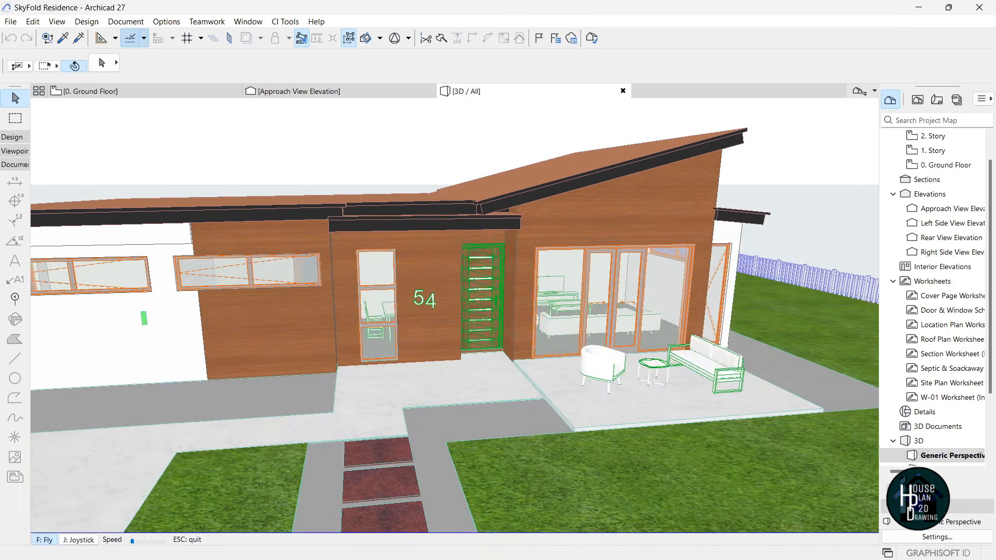
key(Left)
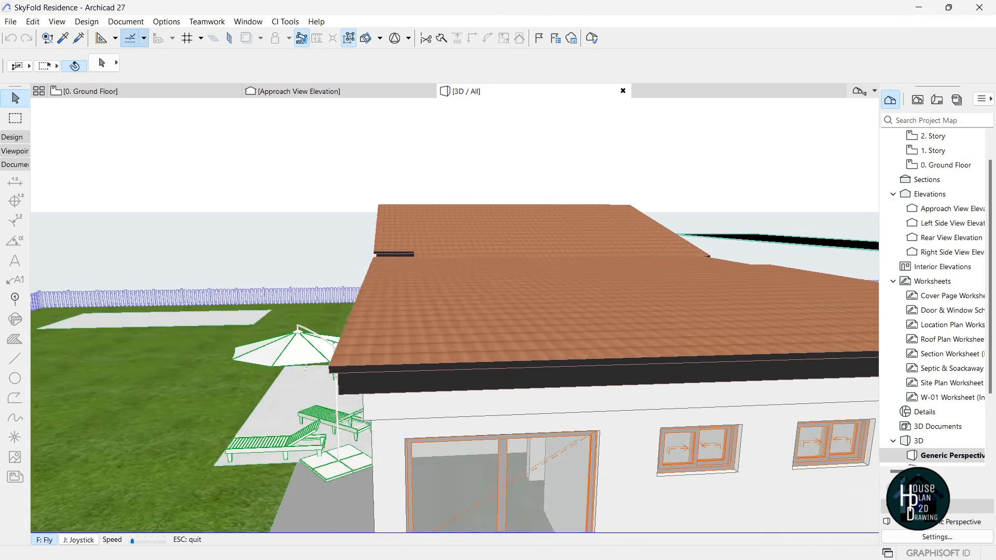
key(Escape)
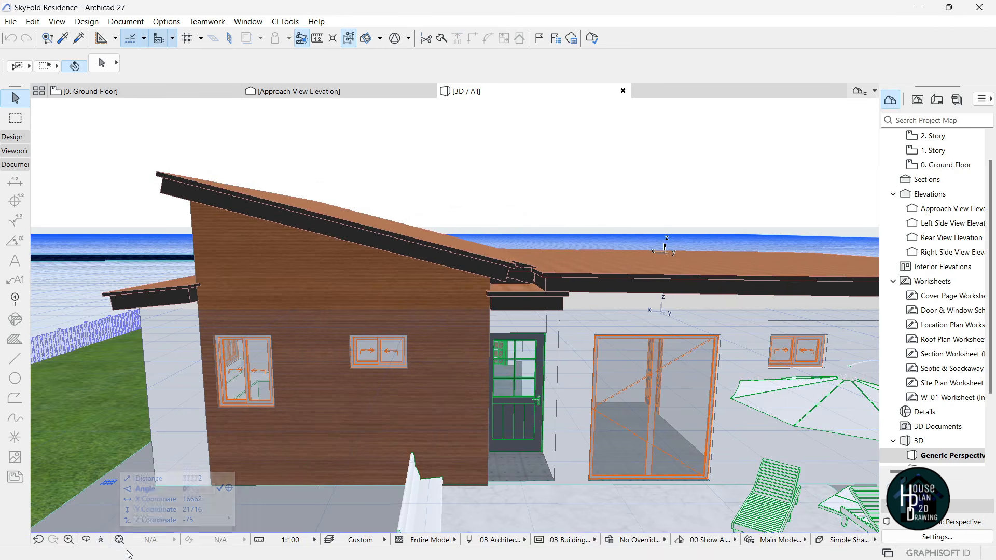
- Tour the side wall and front patio, then switch to the Untitled Archicad 29 model
click(101, 540)
key(Left)
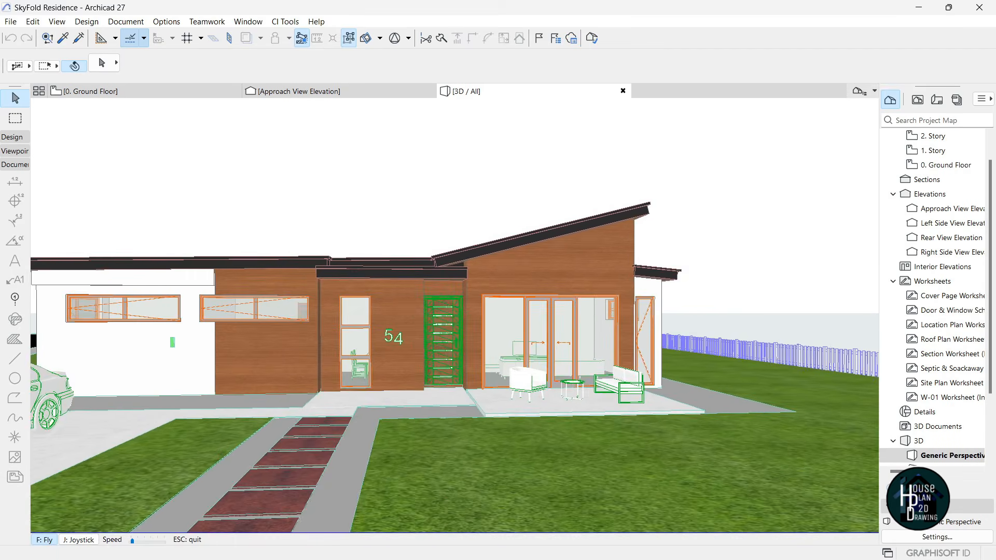
key(Up)
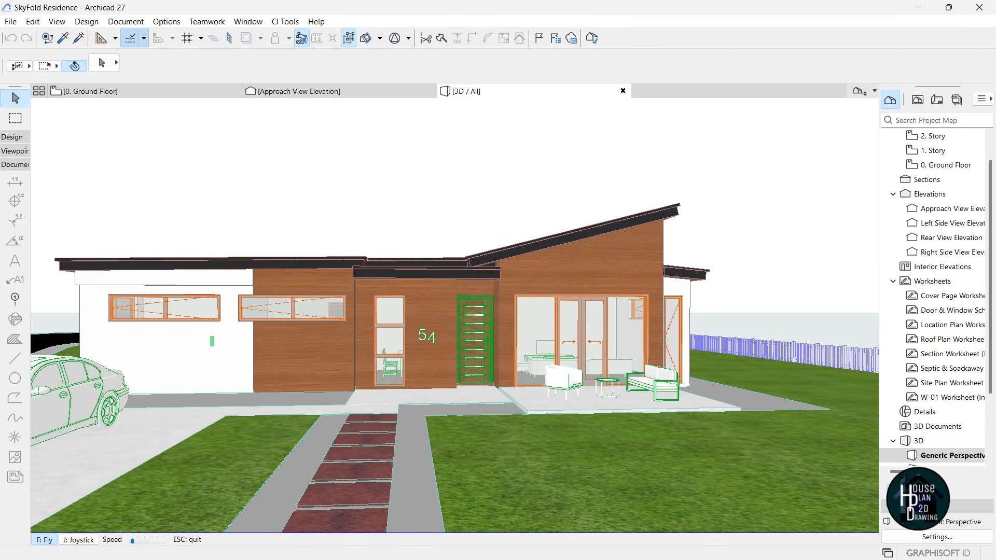
key(Right)
key(Up)
key(Escape)
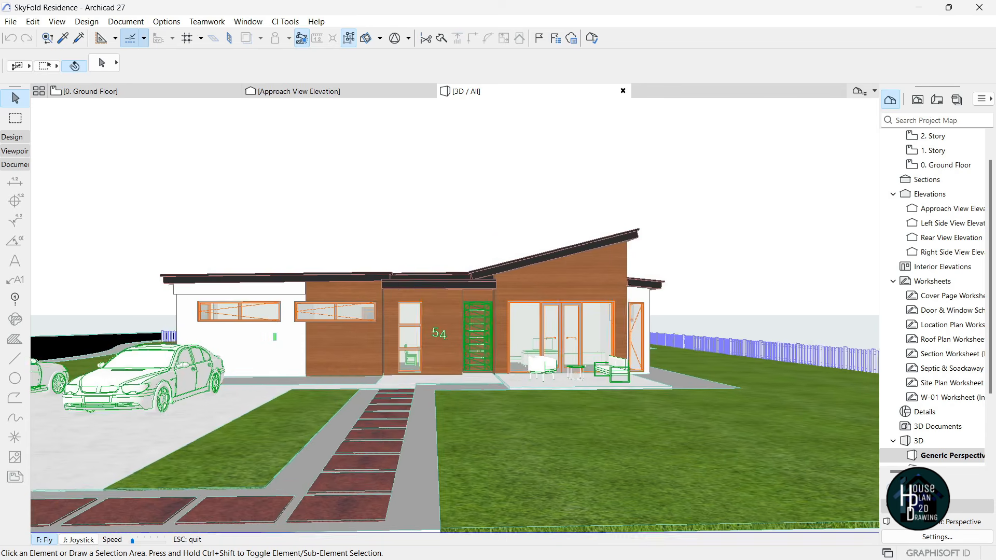
key(Up)
key(Escape)
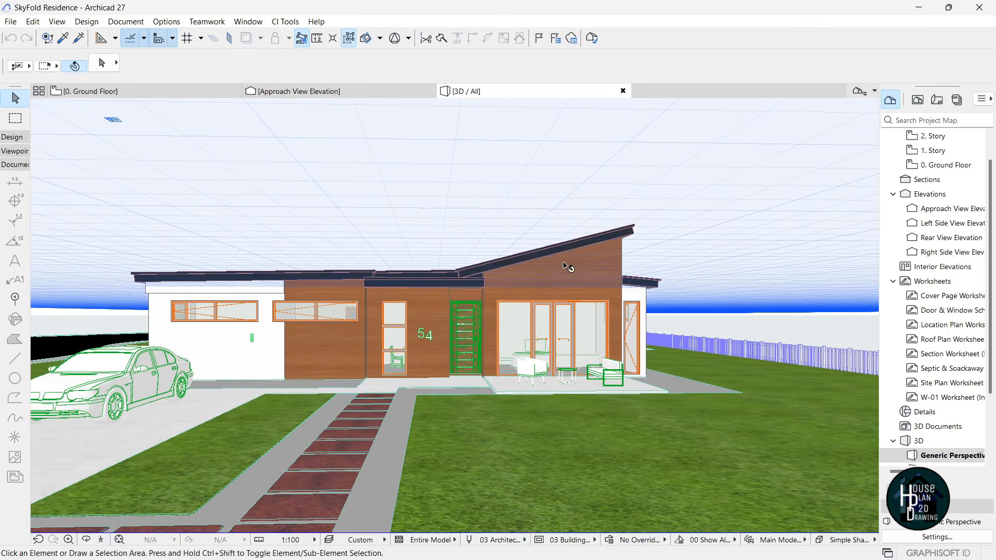
key(super+Tab)
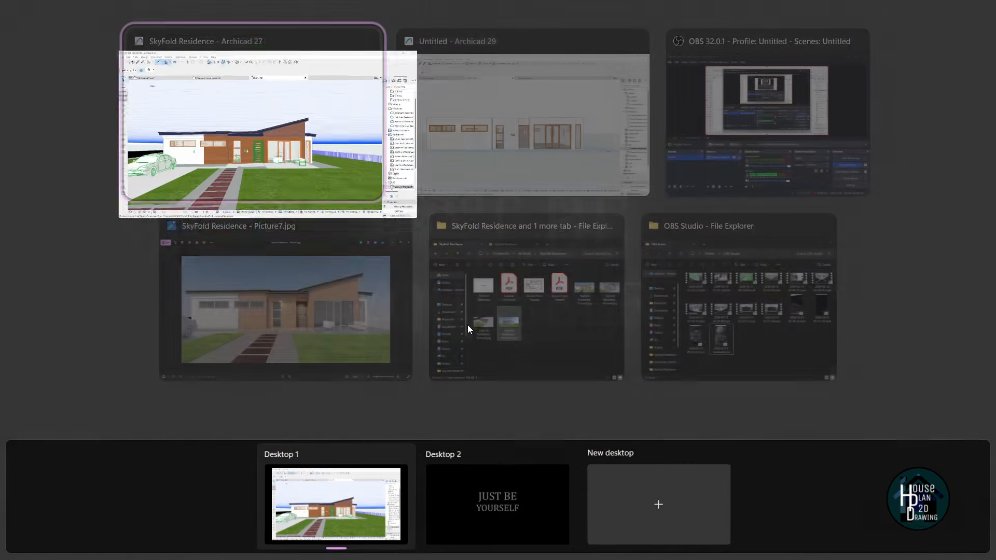
click(530, 98)
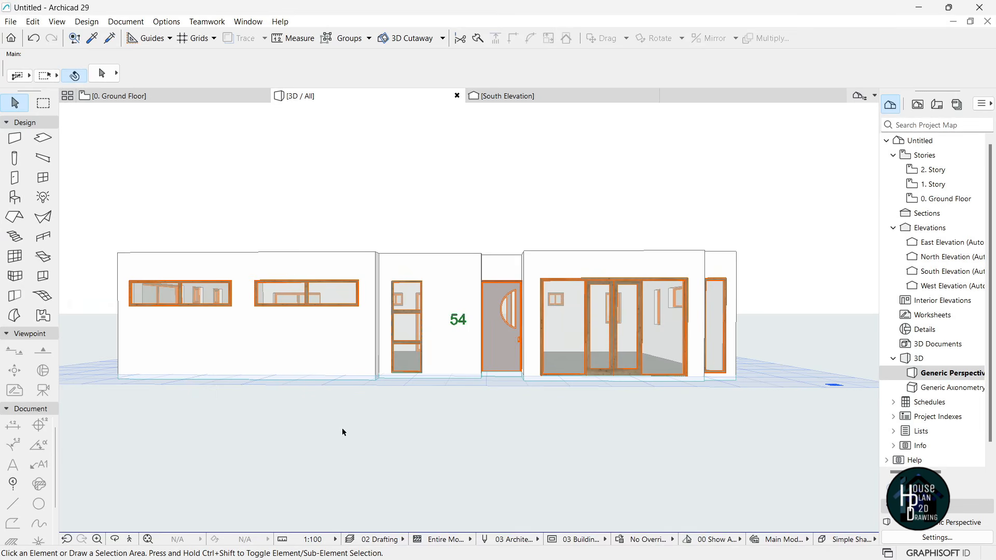
- Walk the camera up close to the house front
click(129, 539)
key(Up)
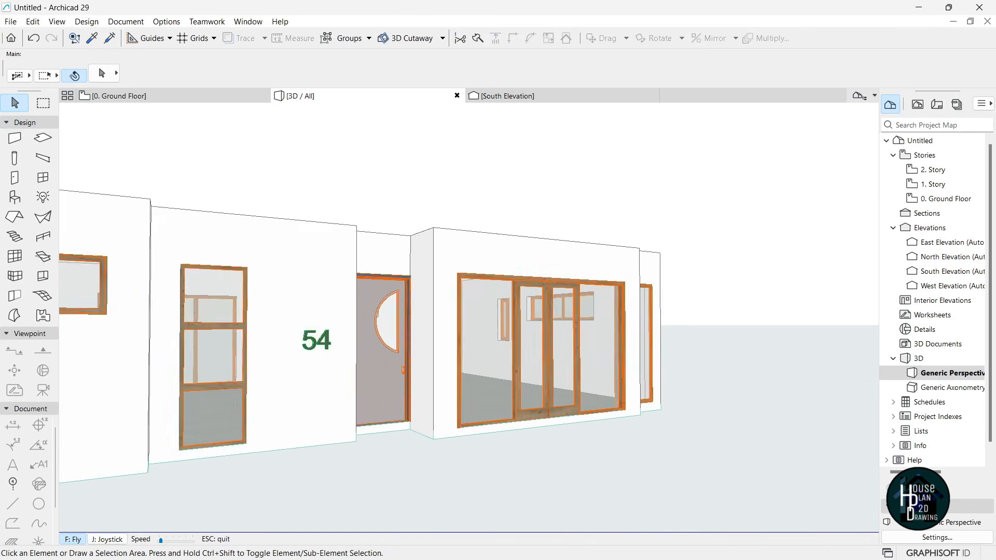
key(Escape)
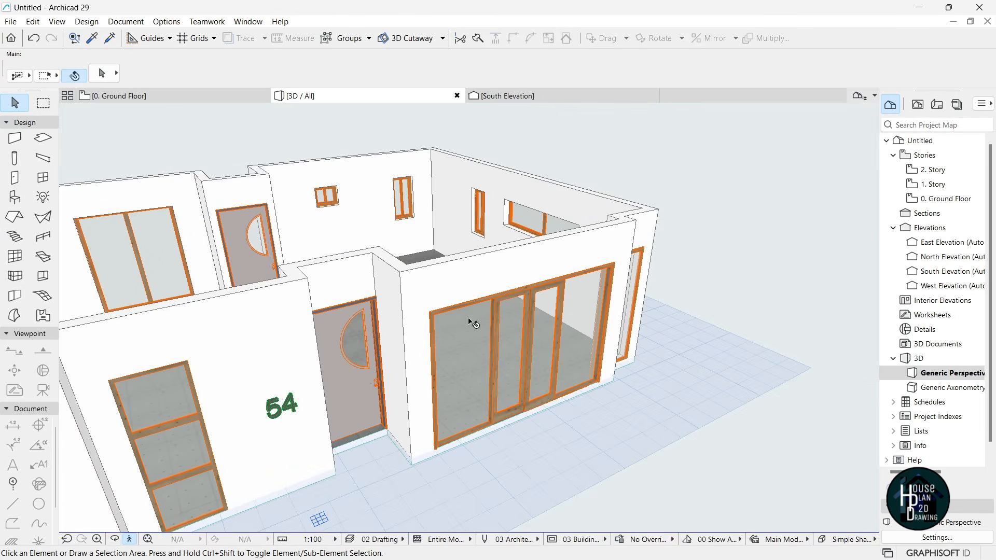
- Select the four walls around the entrance and glazed room and raise them with a 1500 top offset
click(369, 283)
shift+click(467, 278)
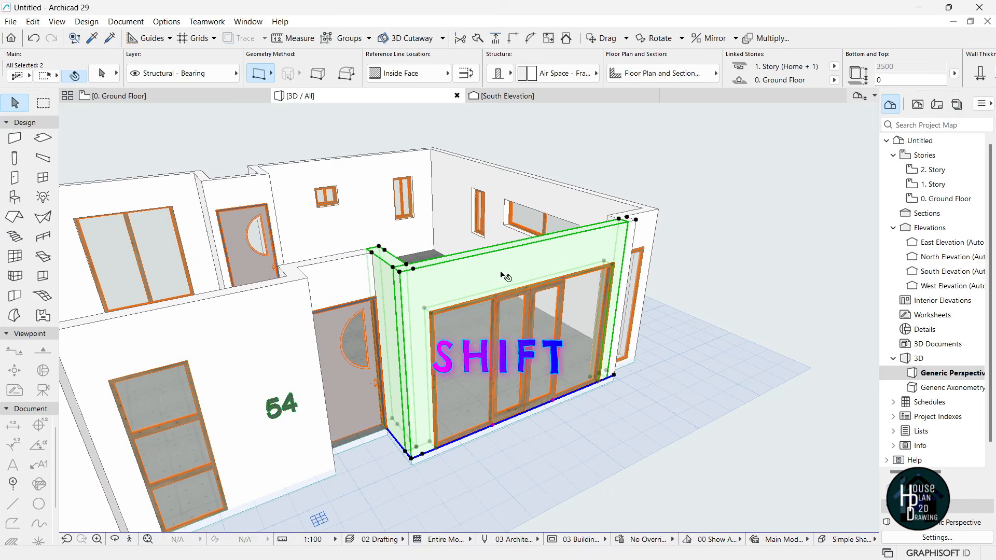
click(130, 540)
key(Up)
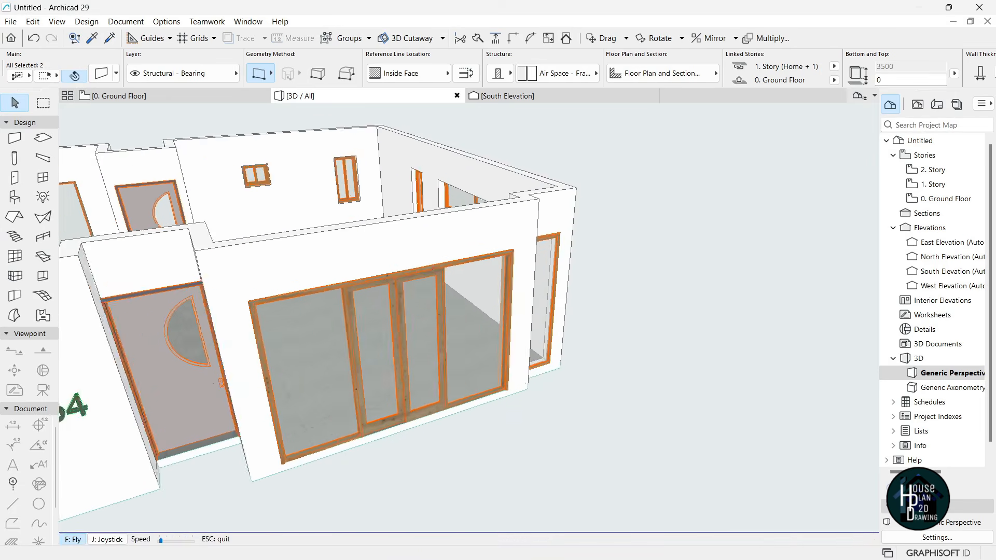
key(Escape)
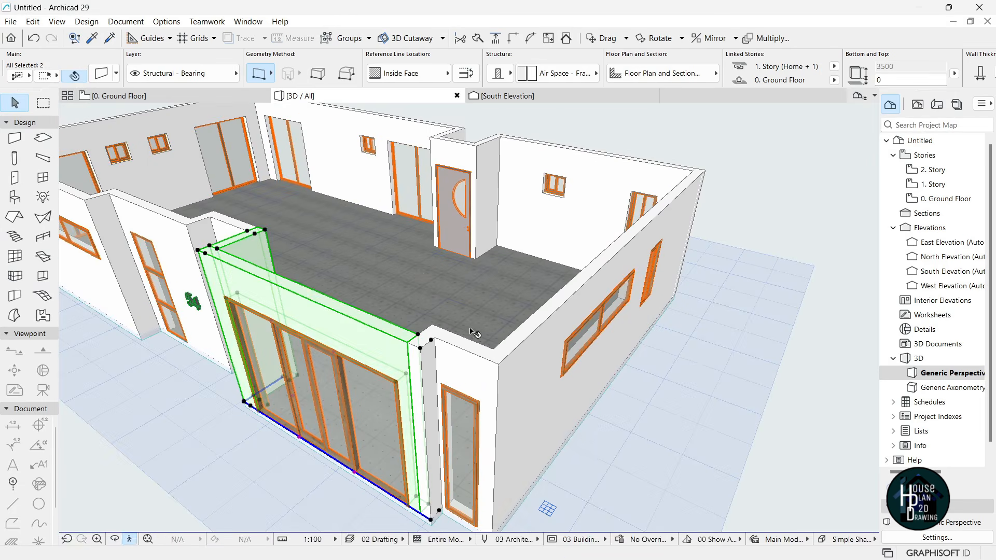
shift+click(427, 425)
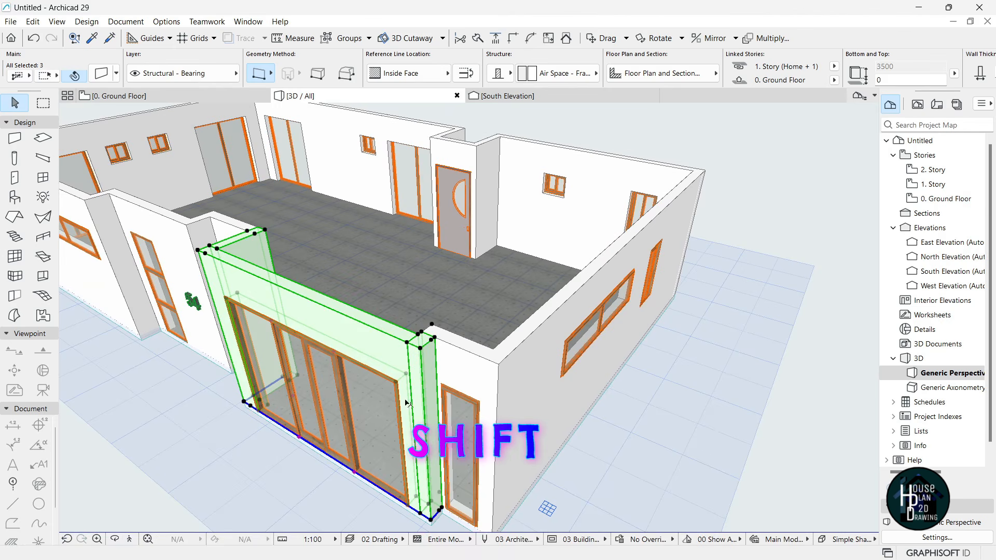
shift+click(490, 161)
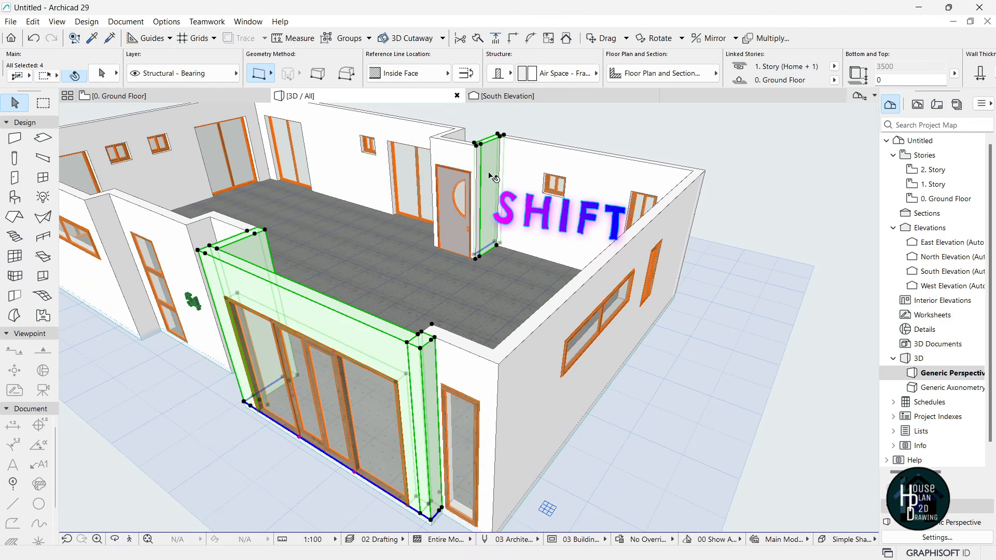
shift+click(599, 176)
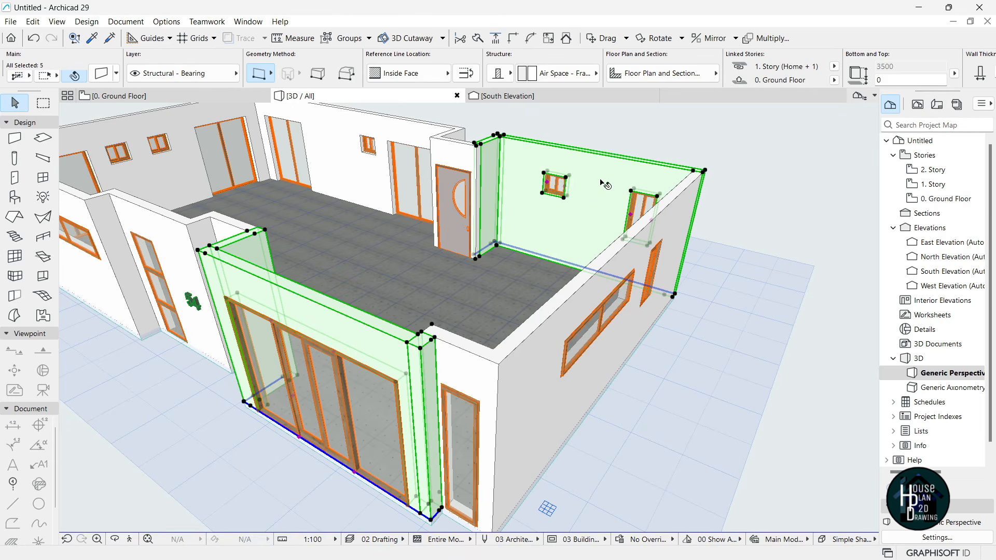
shift+click(523, 139)
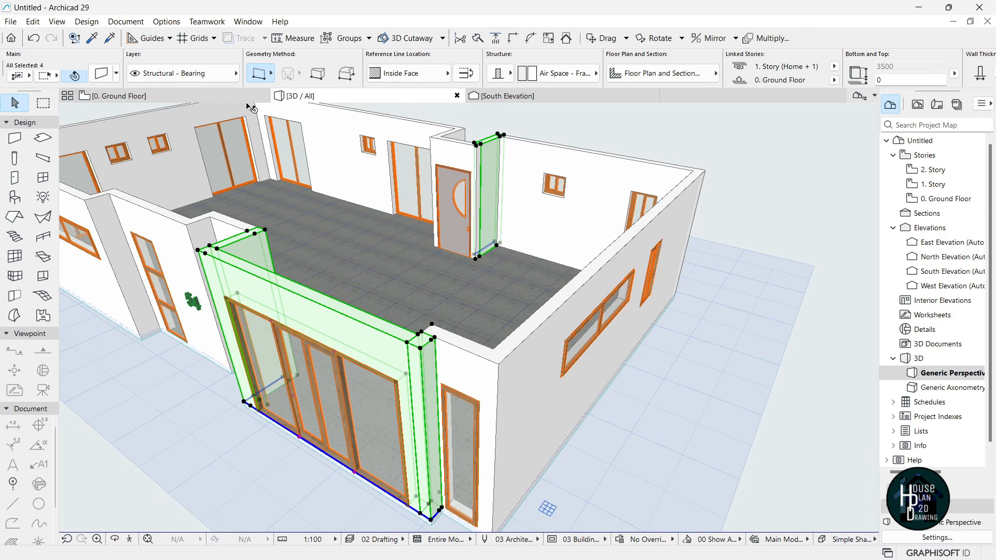
key(ctrl+t)
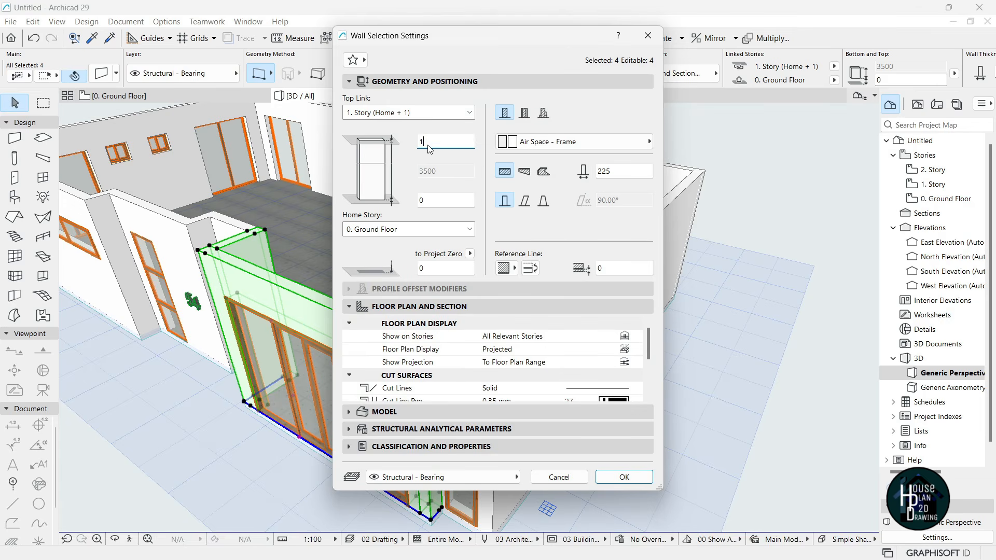
key(Return)
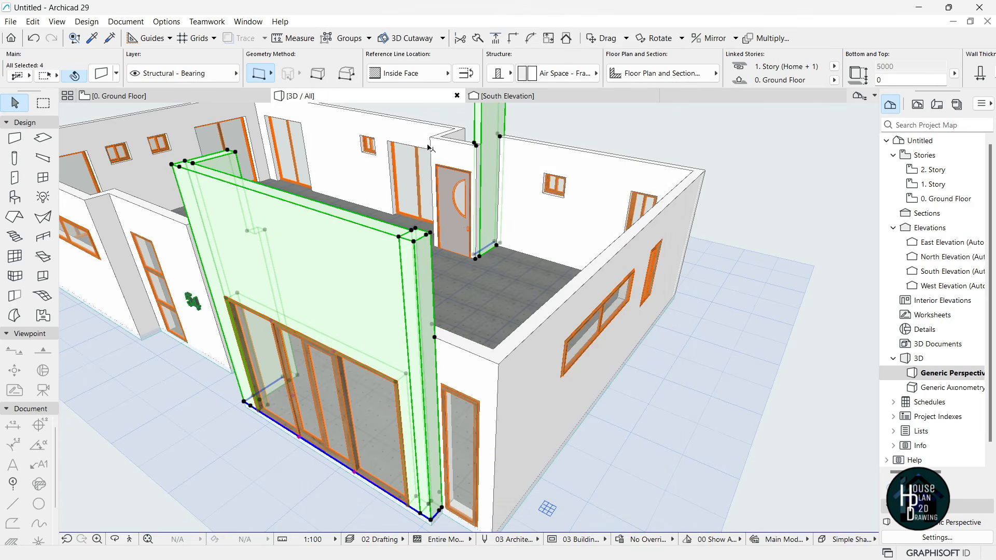
- Fly around and above the house to inspect the taller walls
click(129, 539)
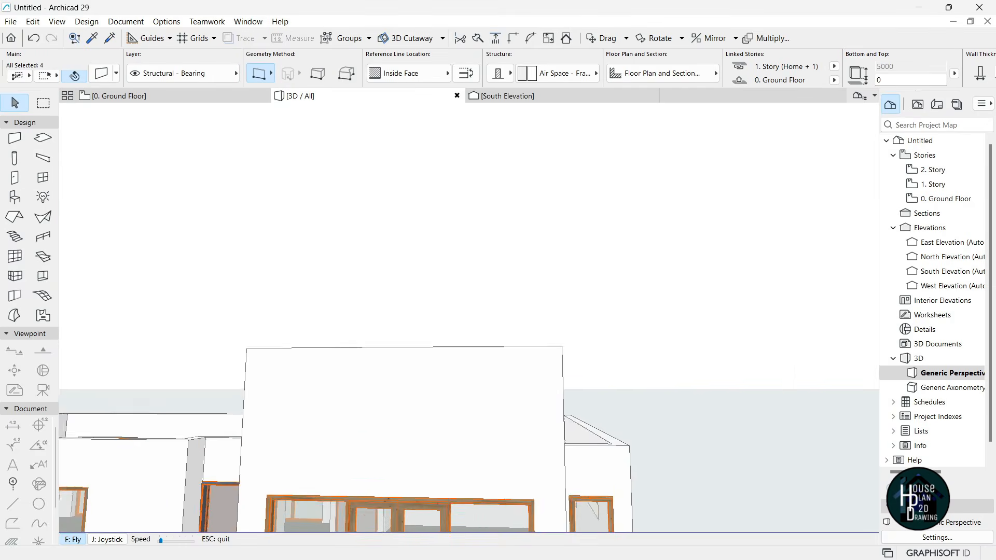
key(Down)
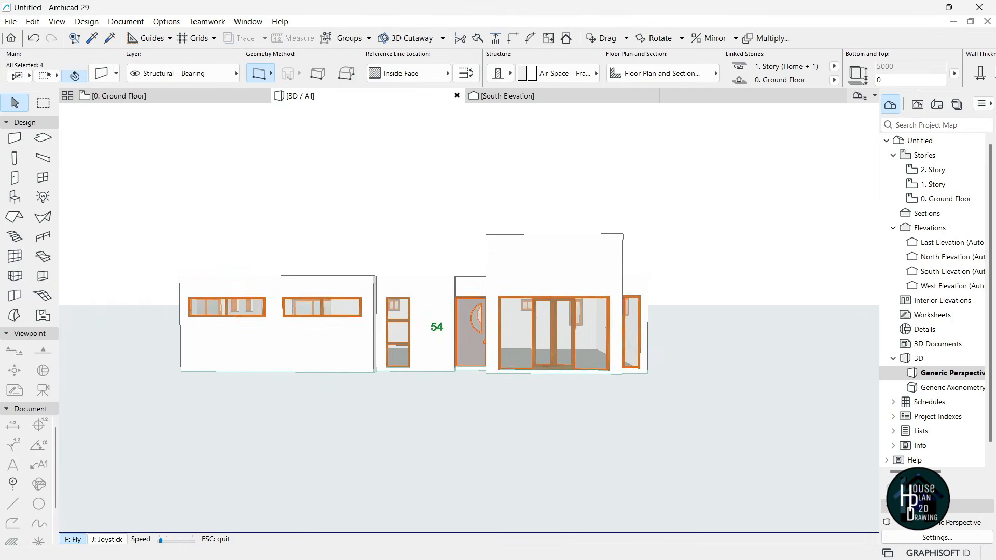
key(Up)
key(Right)
key(Right)
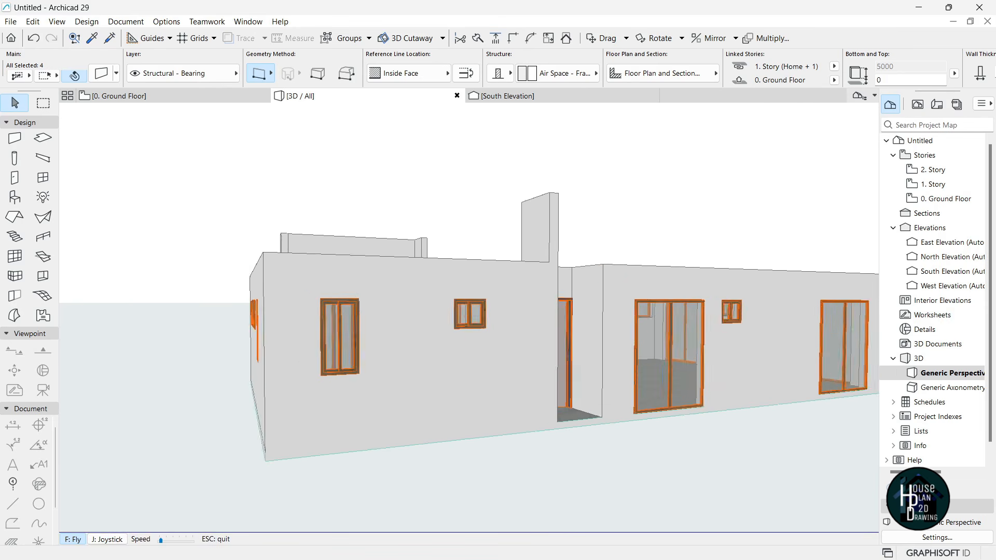
key(Right)
key(Page_Up)
key(Left)
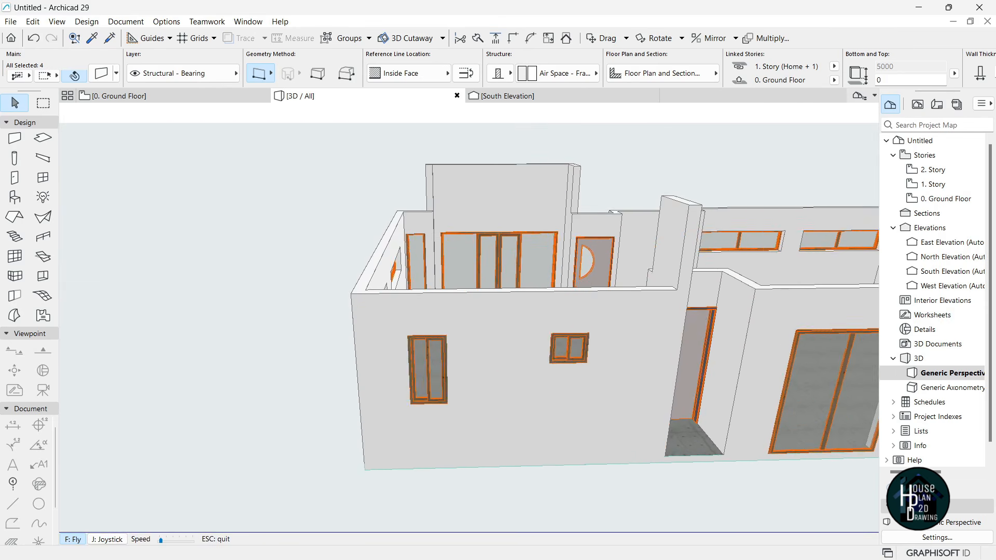
key(Escape)
key(Escape)
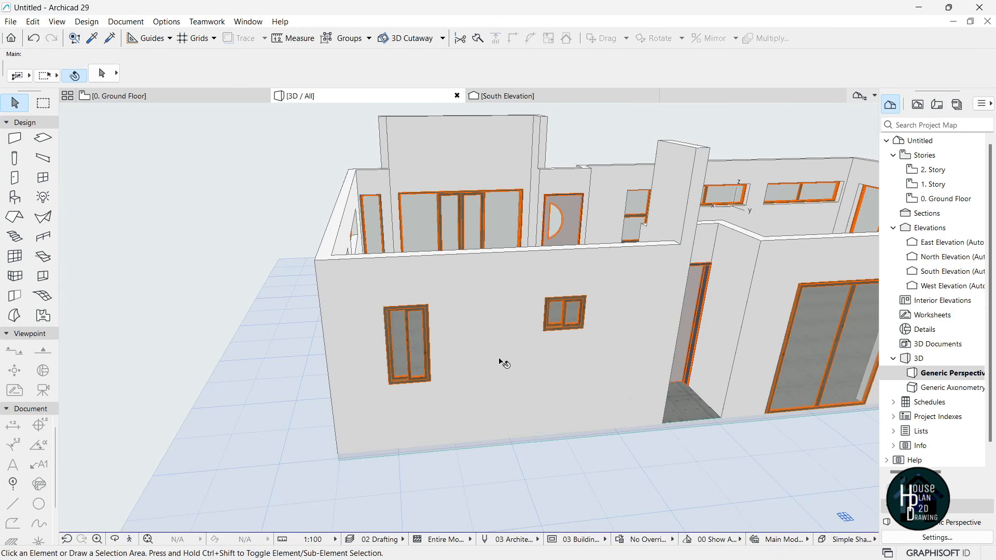
- On the Ground Floor plan, draw a vertical guide line up from the lower-right wall corner
click(138, 97)
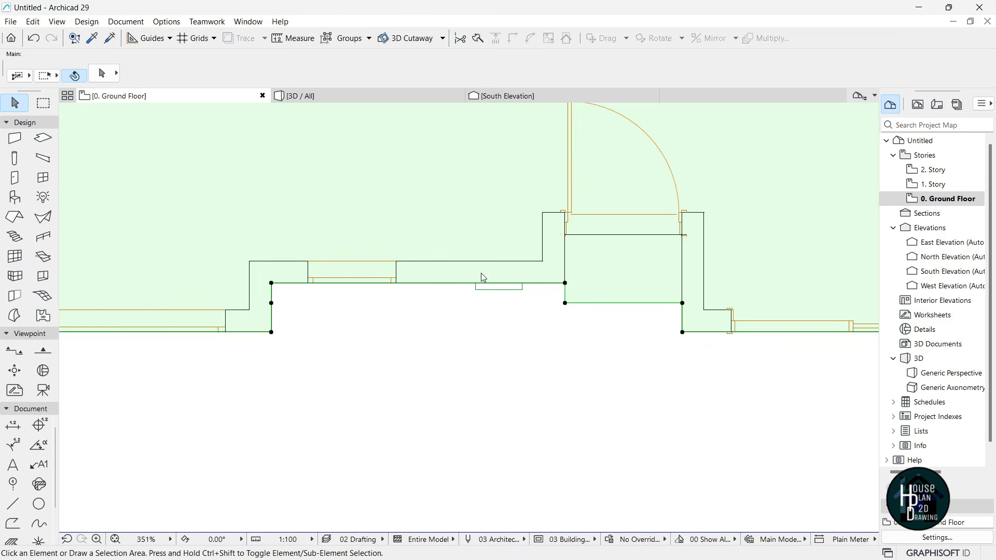
scroll(451, 343, down, 5)
scroll(535, 341, up, 5)
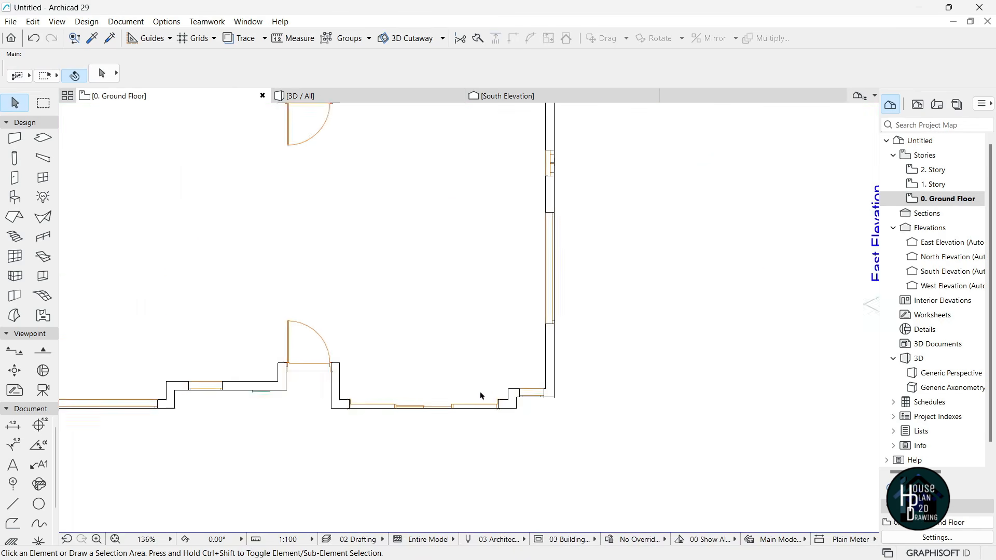
scroll(518, 419, up, 2)
click(542, 384)
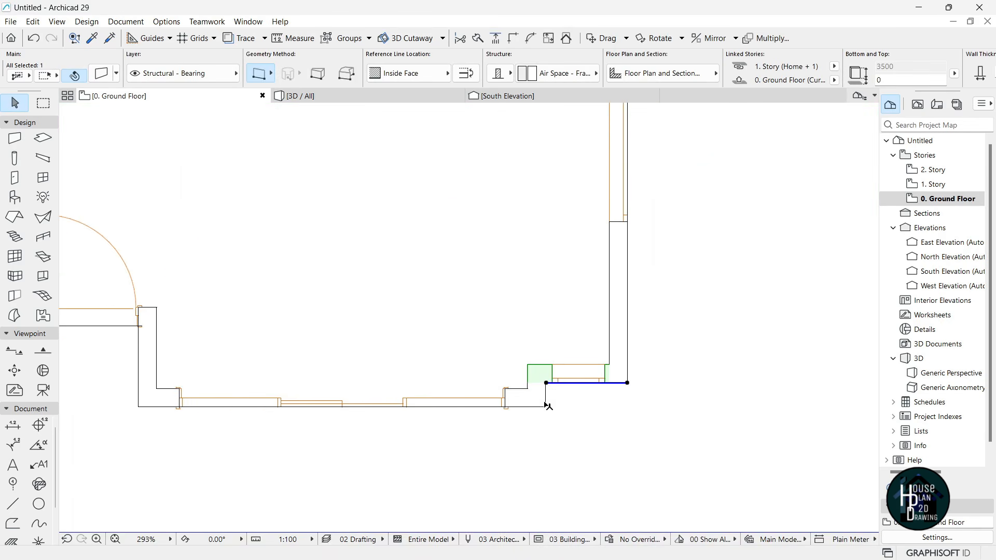
key(Escape)
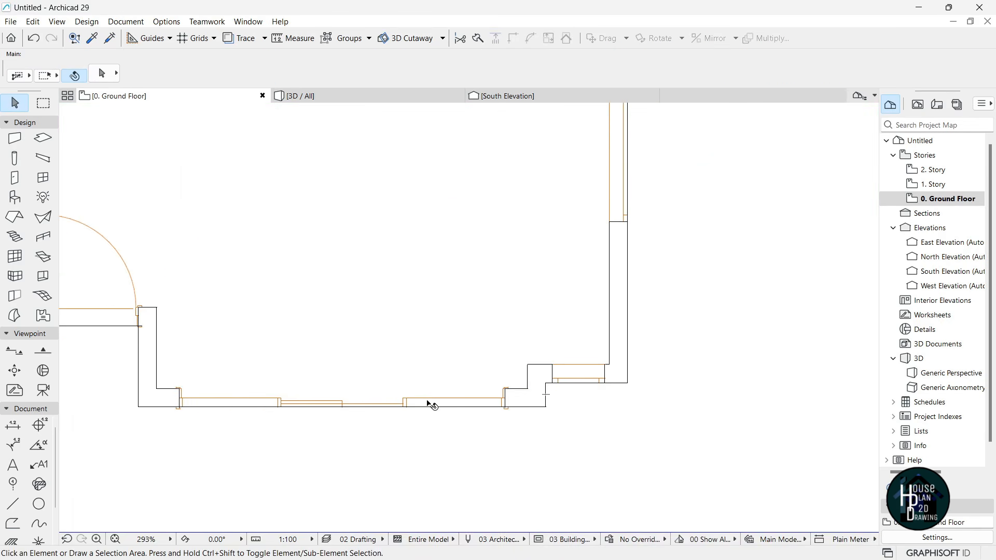
click(18, 504)
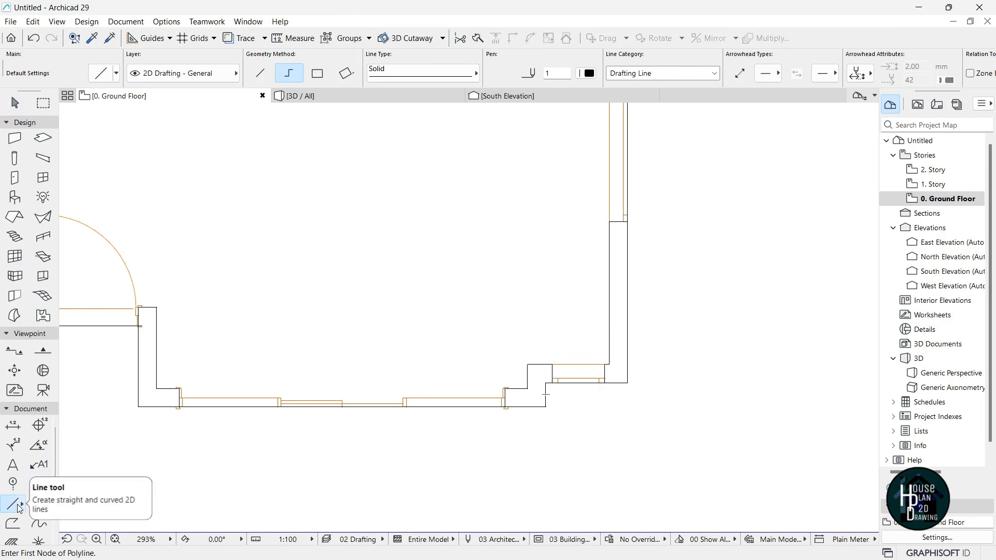
click(547, 382)
scroll(542, 407, down, 3)
scroll(546, 155, up, 3)
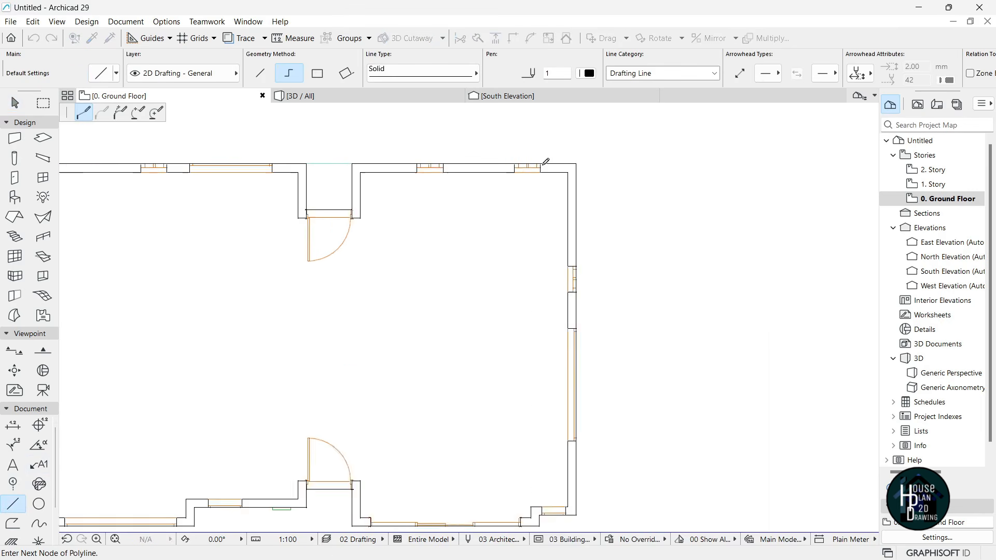
double_click(539, 131)
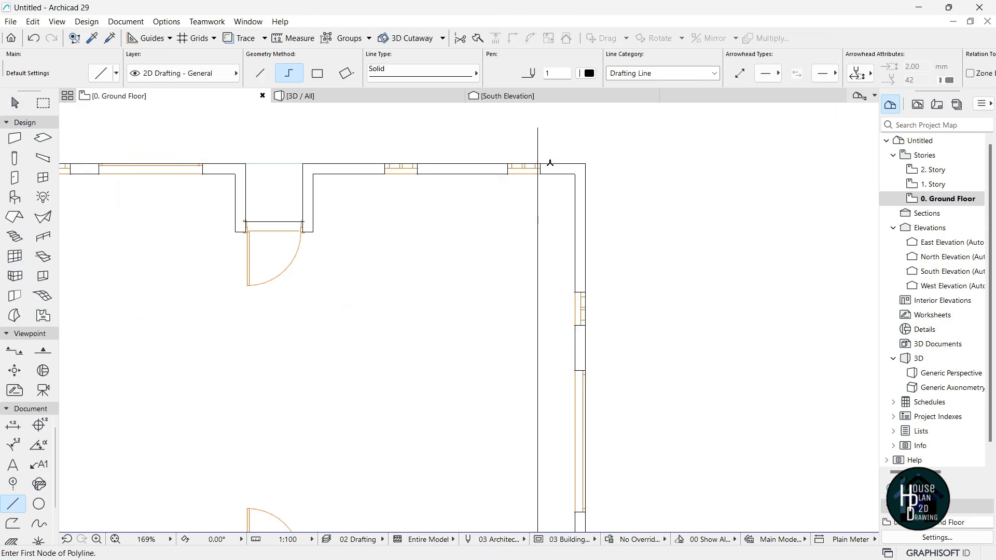
scroll(550, 152, up, 3)
scroll(550, 152, up, 1)
key(Escape)
- Move the upper-right sliding window 111 to the left with Ctrl+D
click(486, 201)
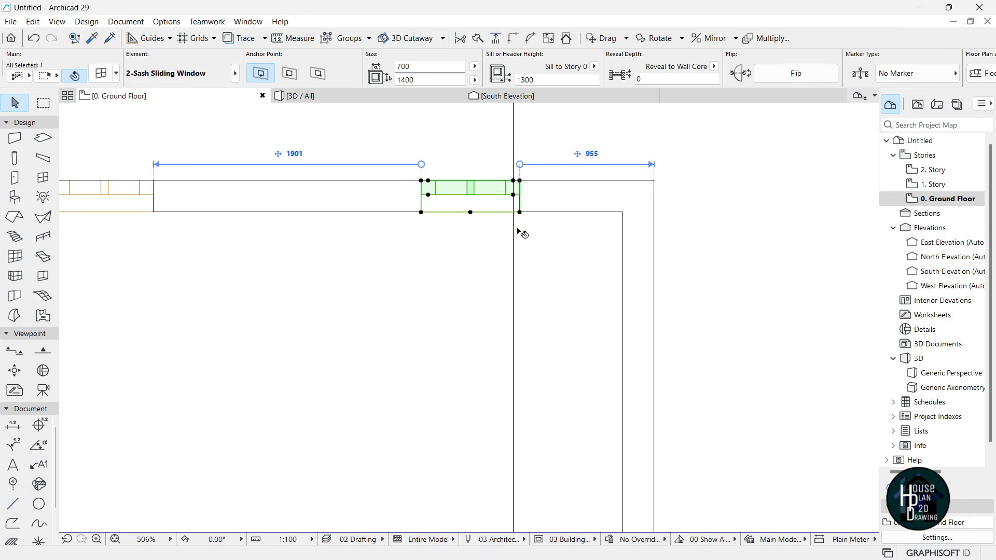
key(ctrl+d)
click(553, 242)
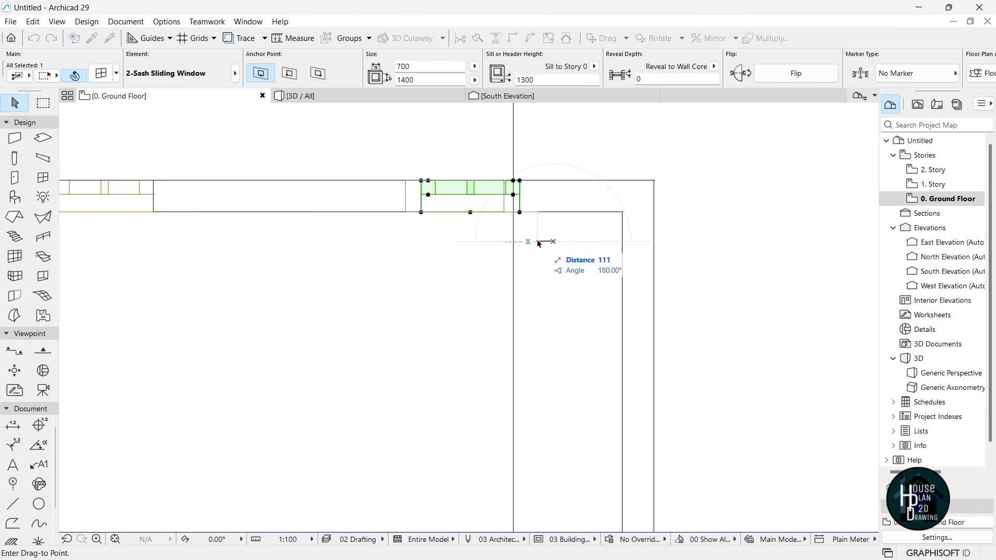
click(538, 242)
click(534, 291)
- Select the top wall and suspend grouping so elements edit individually
click(539, 198)
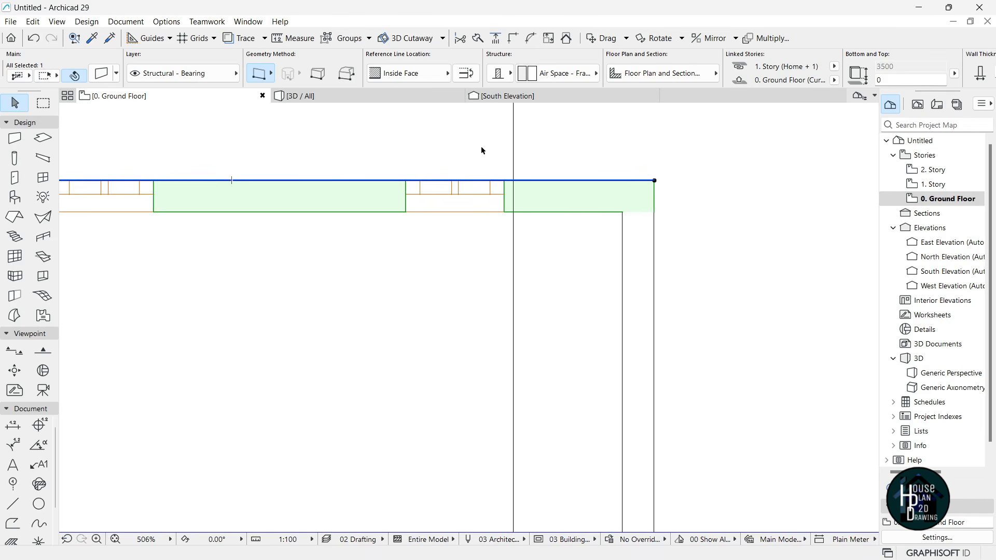
click(328, 39)
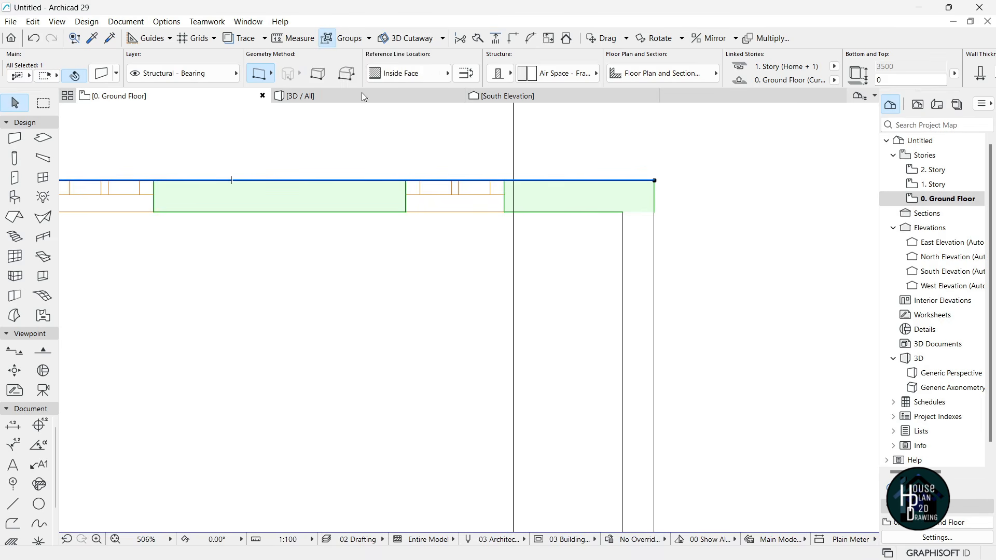
click(369, 38)
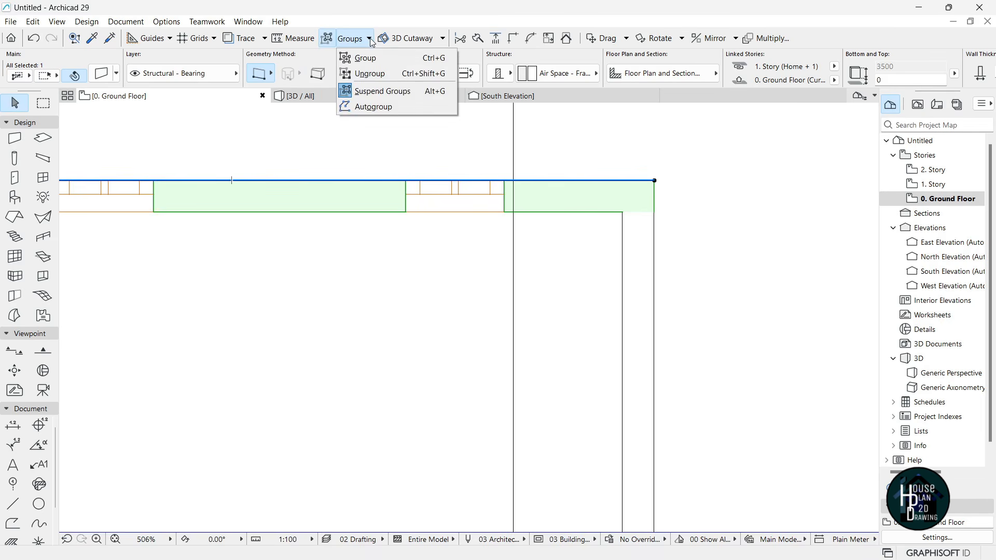
- Turn on Autogroup in the grouping options
click(383, 107)
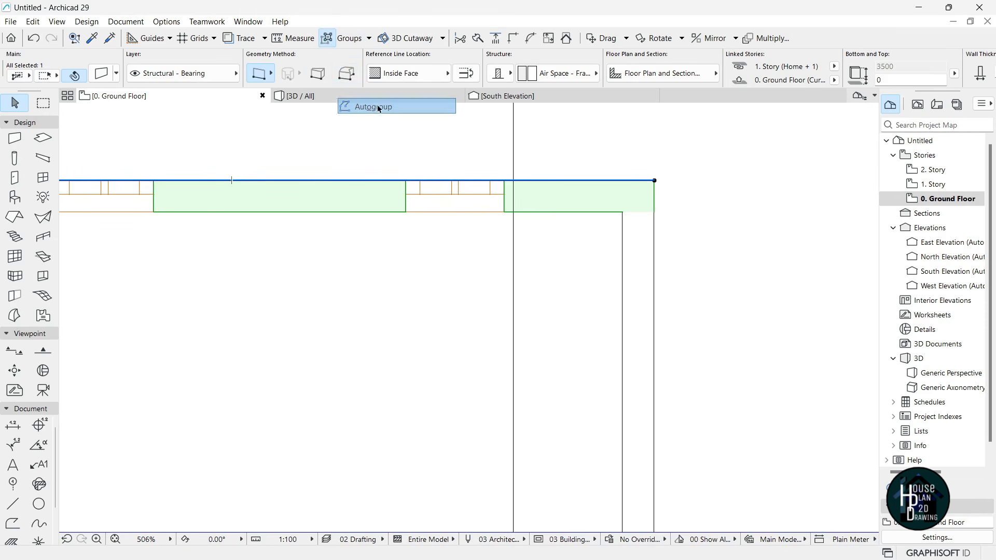
click(369, 38)
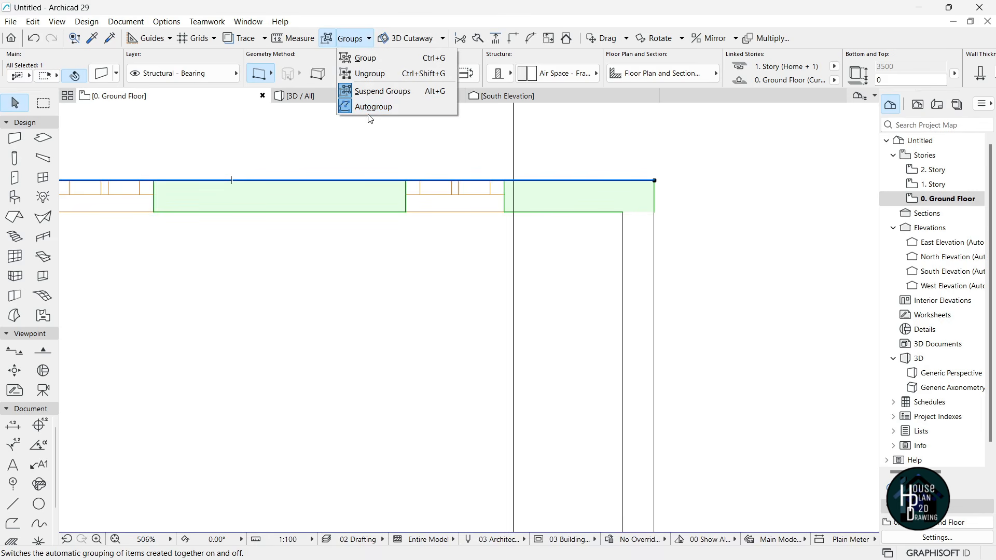
click(514, 145)
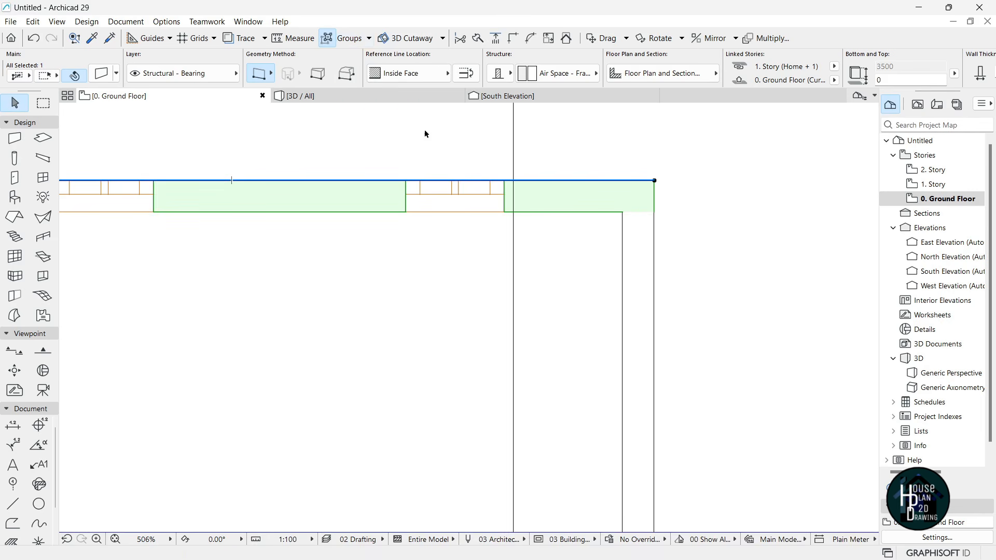
click(328, 40)
- Move a top-wall node onto the vertical guide line, then return to the 3D view
click(552, 181)
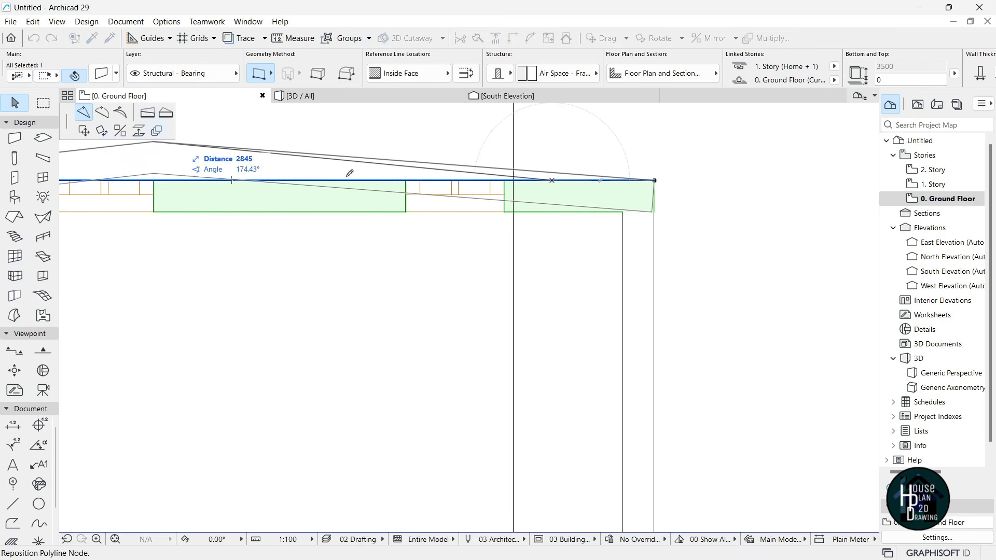
scroll(521, 185, up, 3)
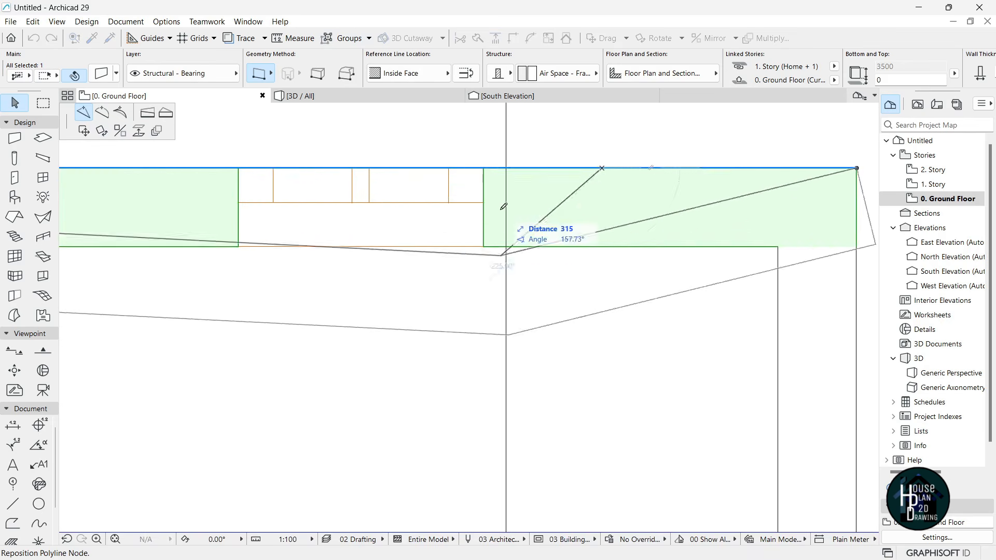
click(507, 168)
scroll(524, 171, down, 2)
scroll(522, 169, down, 2)
scroll(516, 180, up, 2)
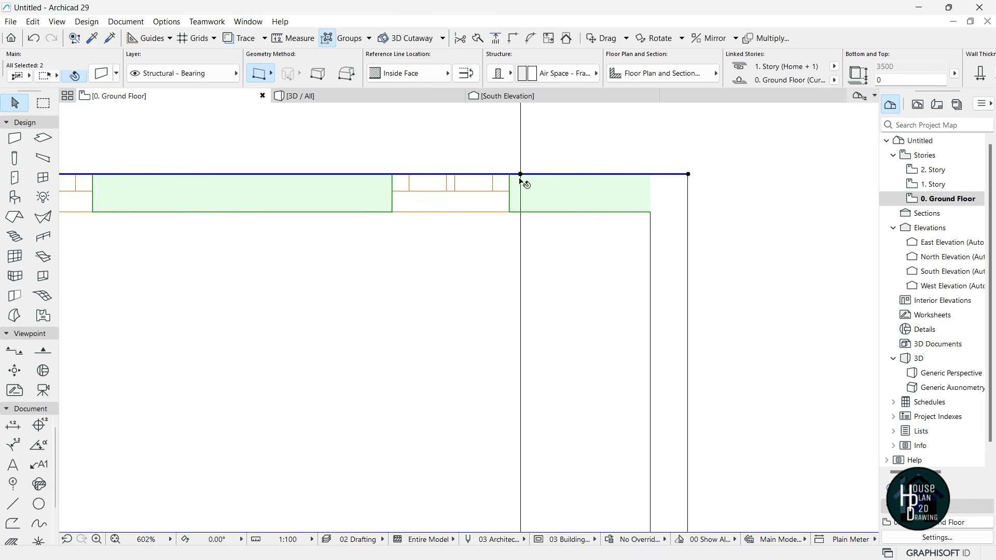
key(Escape)
scroll(530, 171, down, 7)
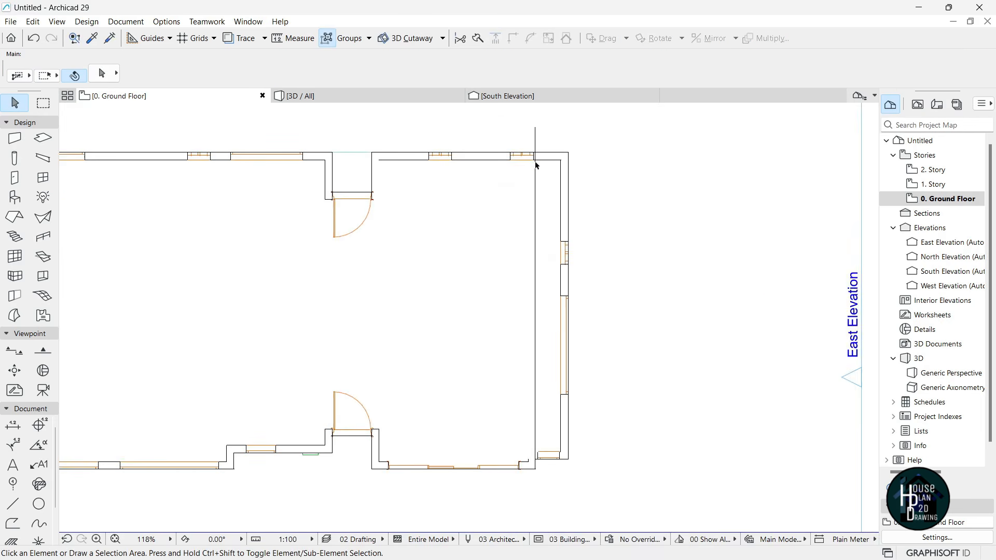
scroll(525, 136, up, 2)
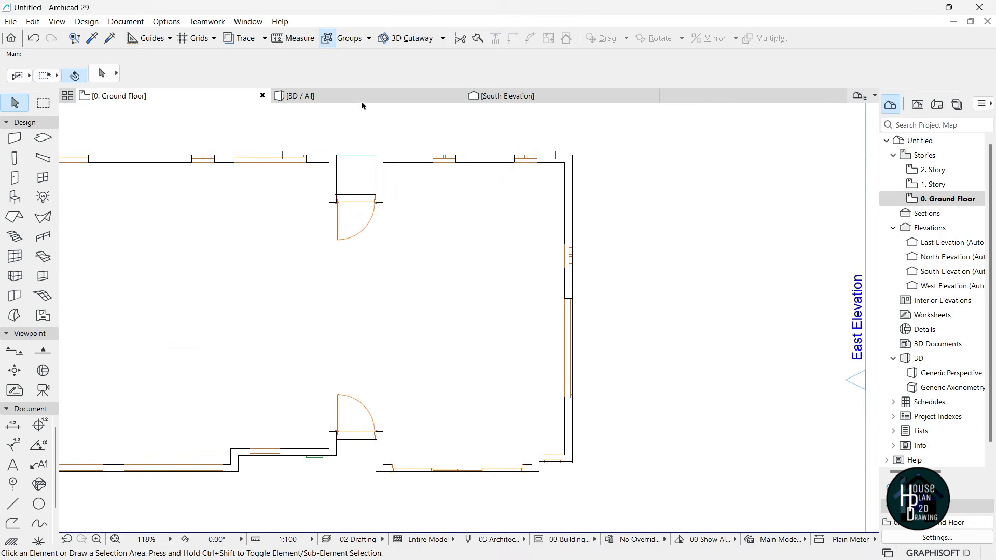
key(F3)
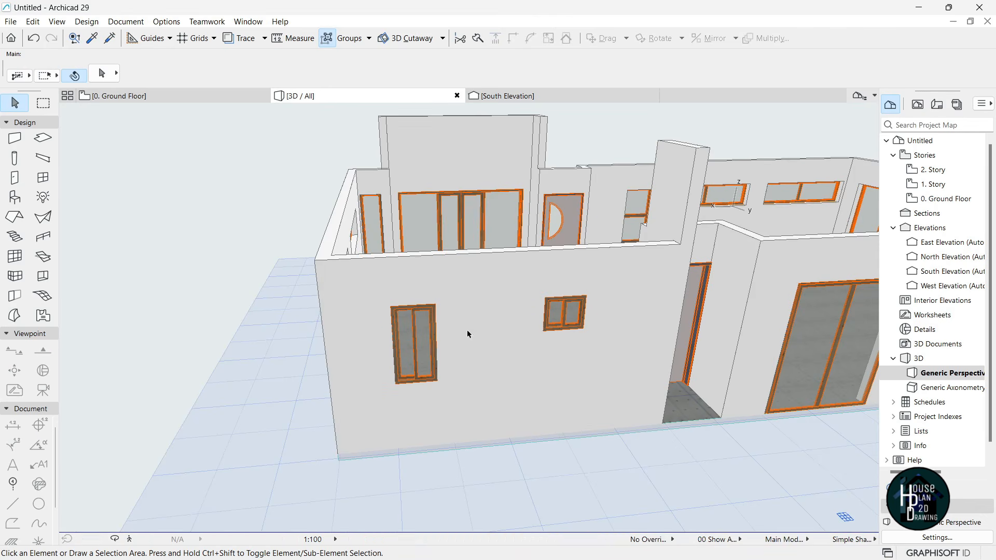
- Select the front wall in 3D and open its Wall Selection Settings with Ctrl+T
click(451, 449)
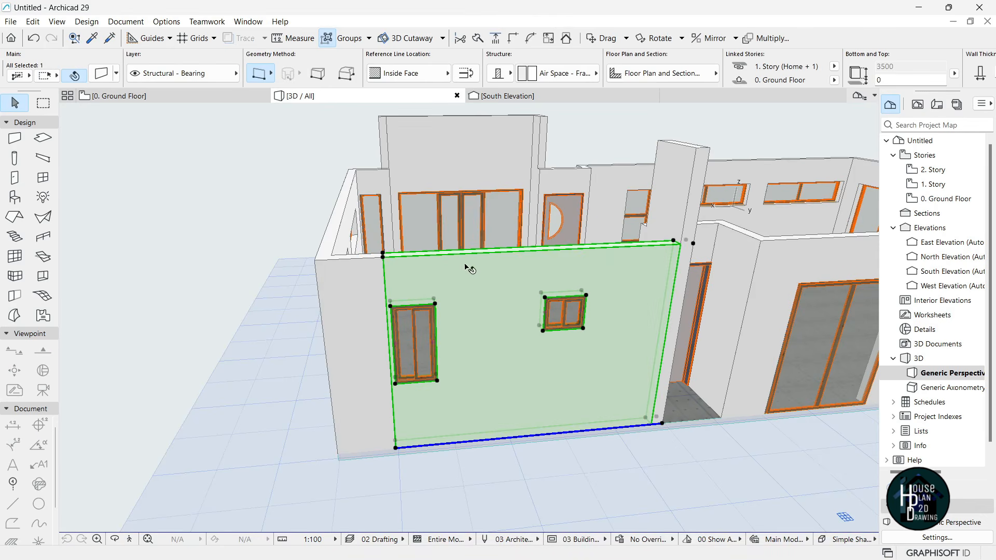
click(356, 279)
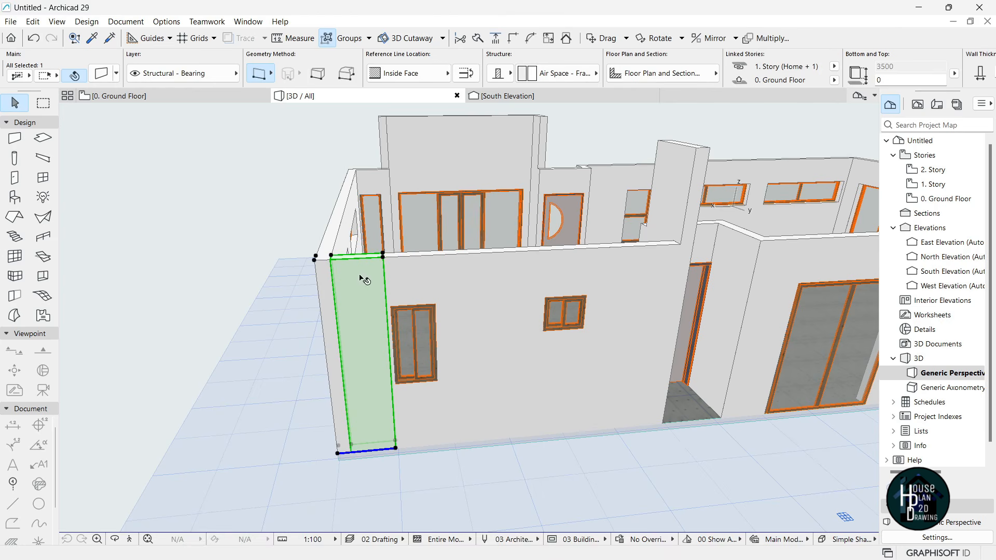
click(494, 325)
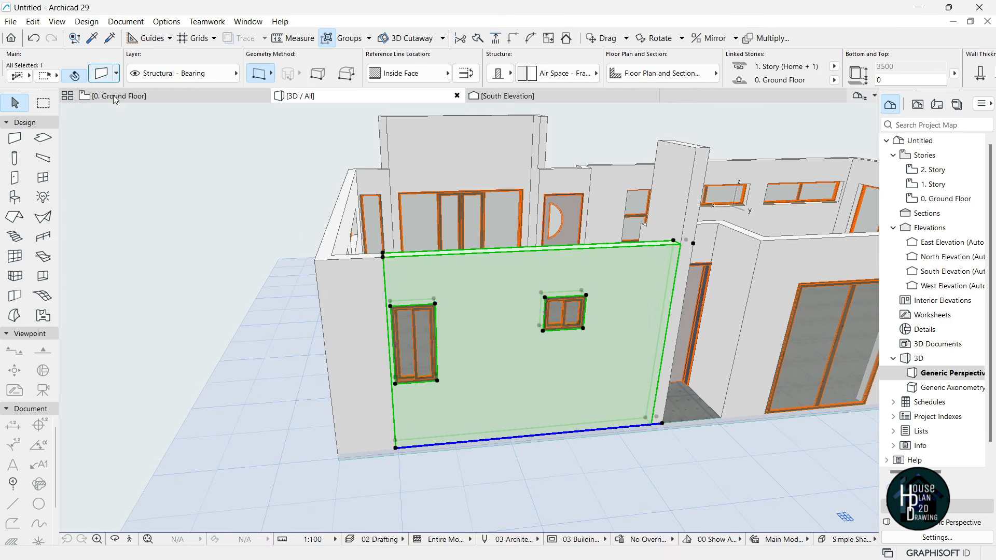
key(ctrl+t)
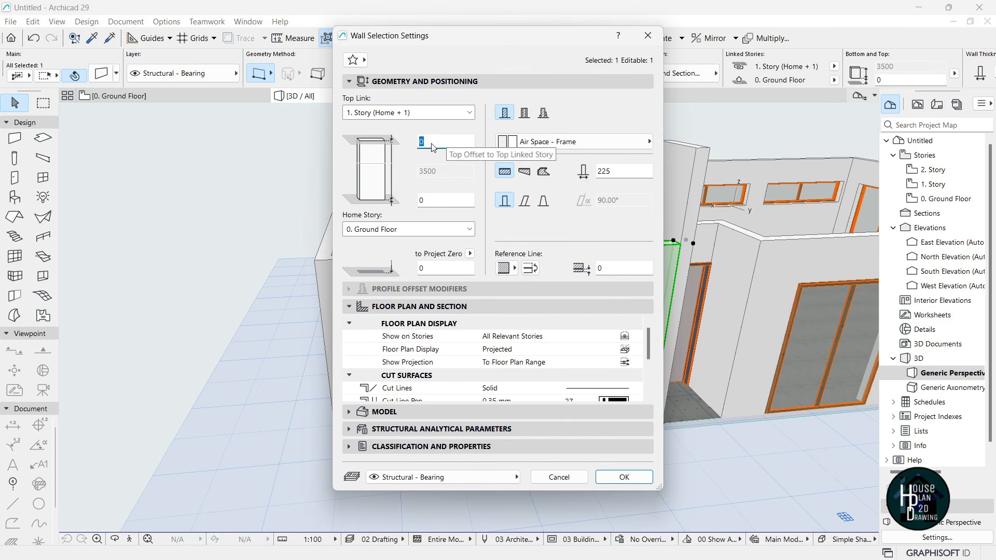
- Set the front wall's Top Offset to 1500 and deselect it
text(1500)
key(Return)
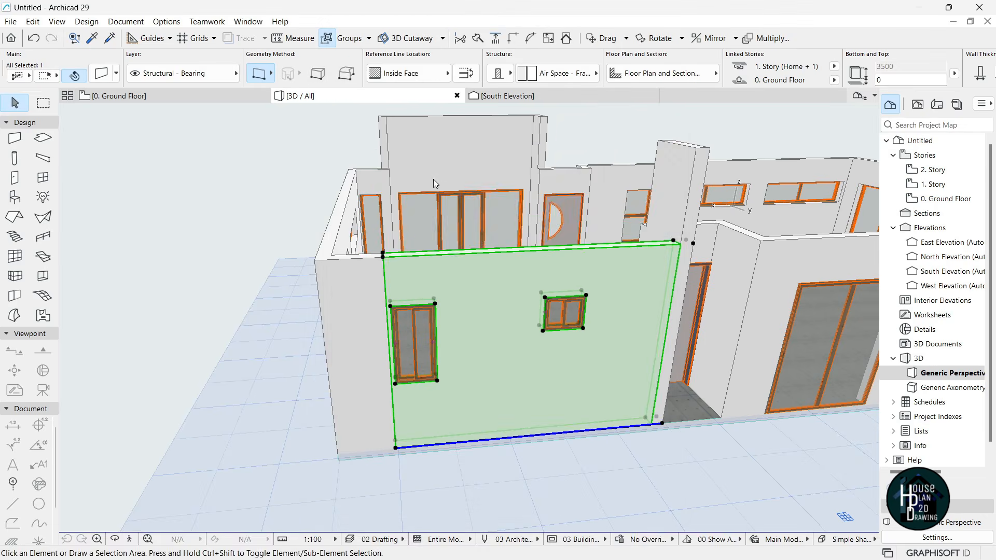
click(246, 350)
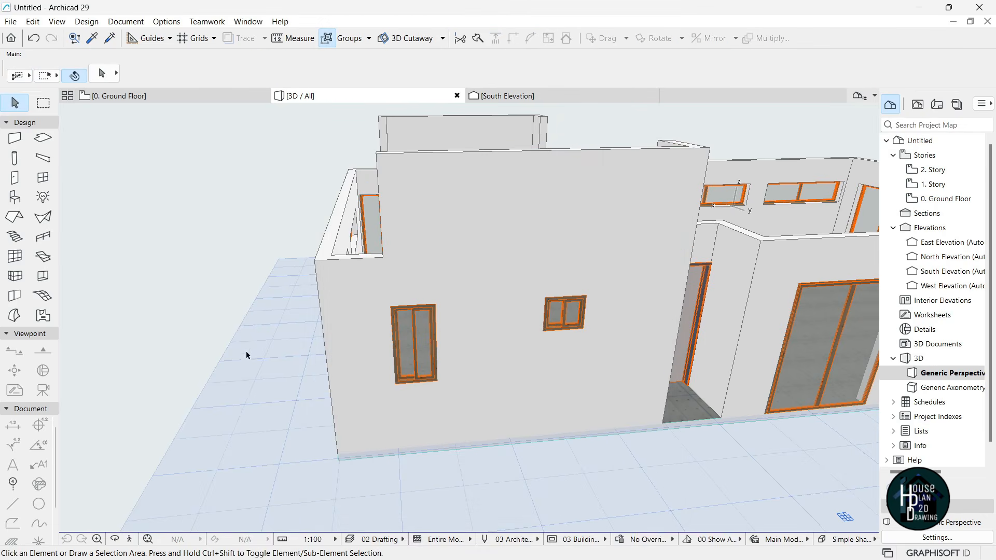
- Fly through the house interior in Explore mode, then pick the Wall tool
click(131, 541)
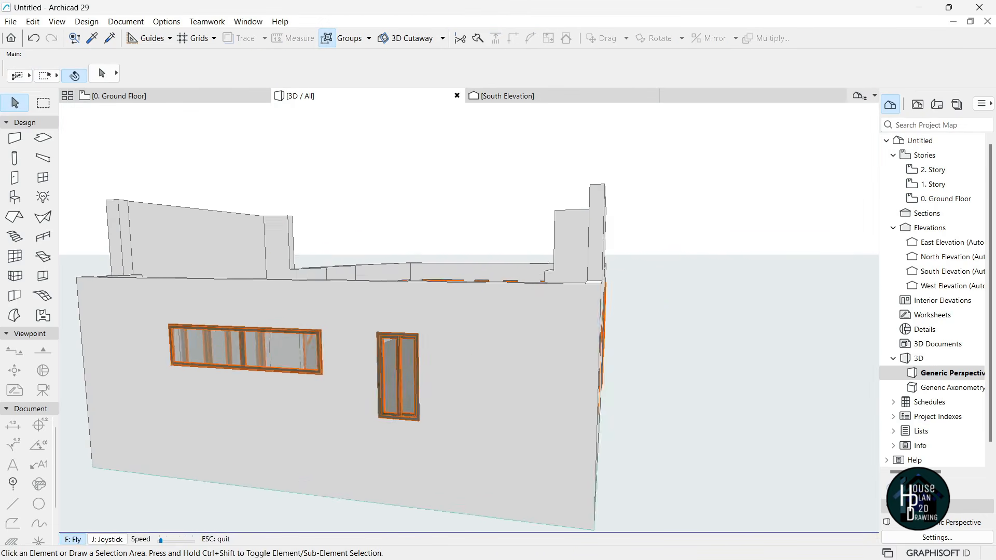
key(Down)
key(Left)
key(Up)
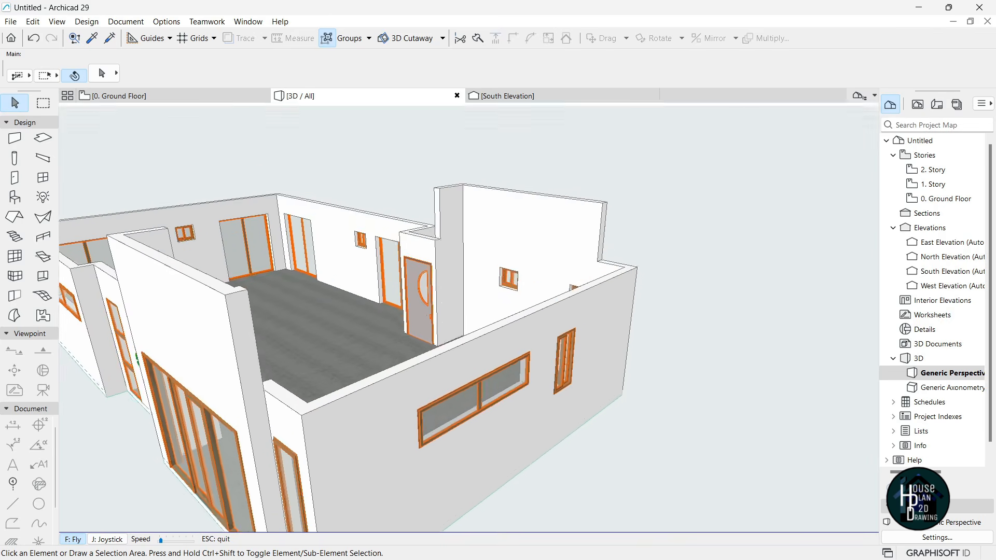
key(Up)
key(Escape)
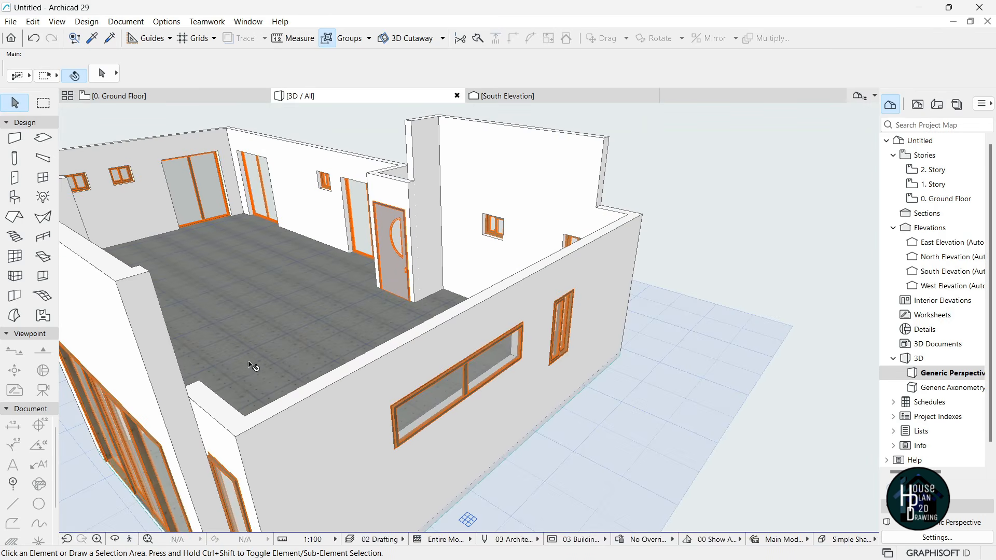
click(130, 541)
key(Up)
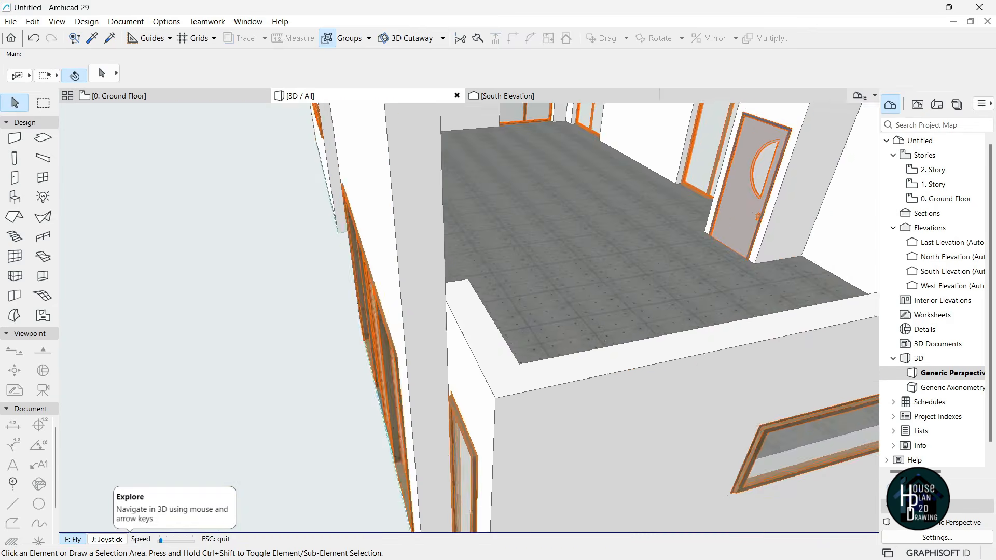
key(Escape)
click(16, 139)
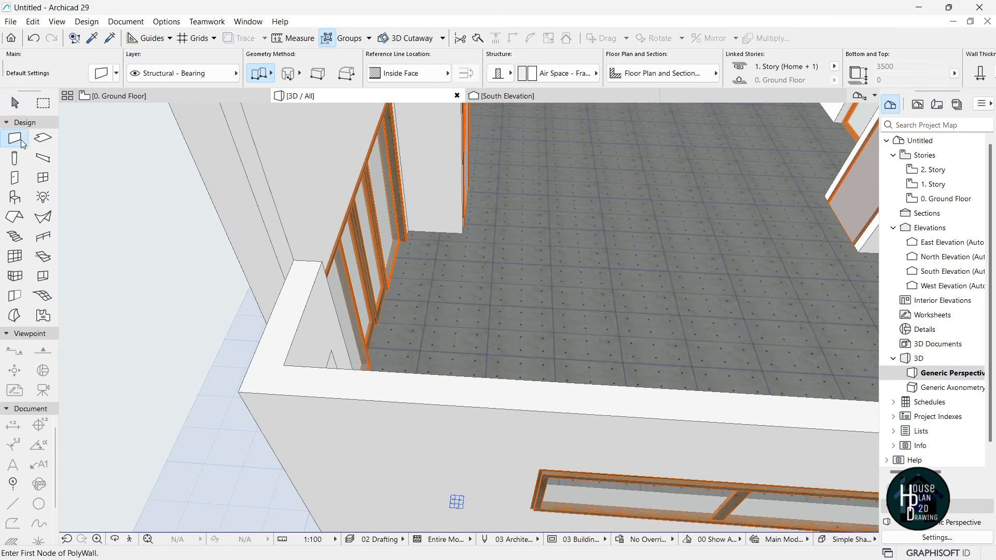
- Draw a Structural - Bearing polywall from an existing wall corner to the far corner
scroll(294, 258, up, 3)
click(294, 258)
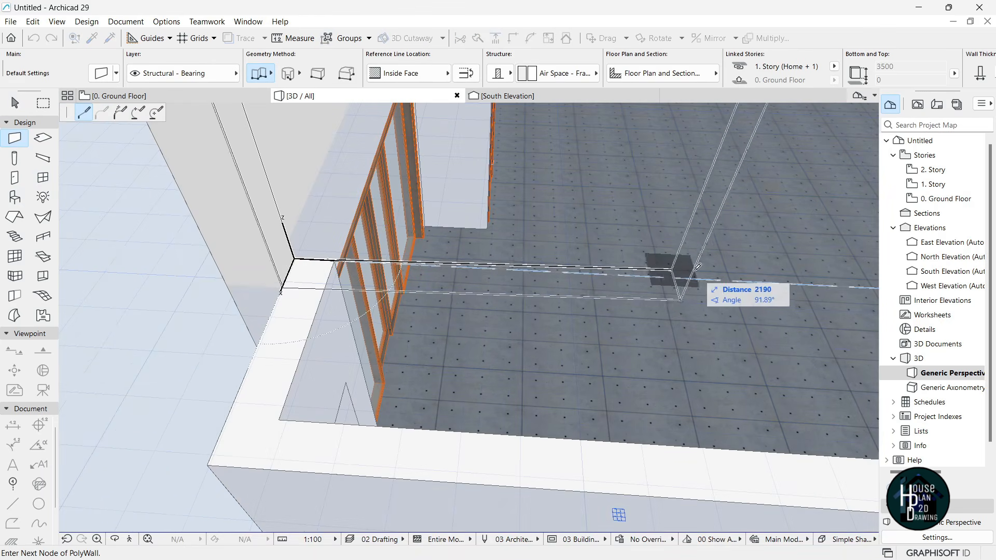
click(129, 539)
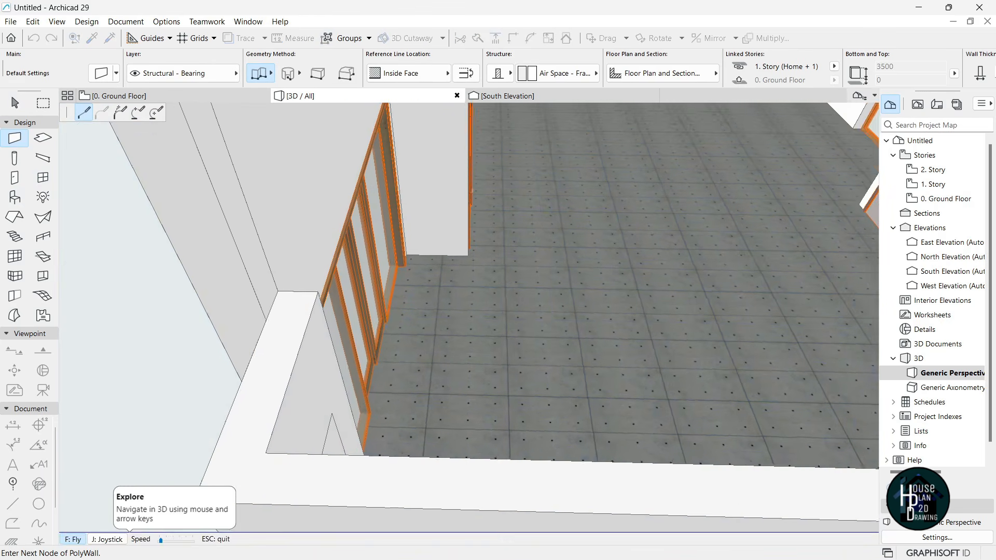
key(Down)
key(Up)
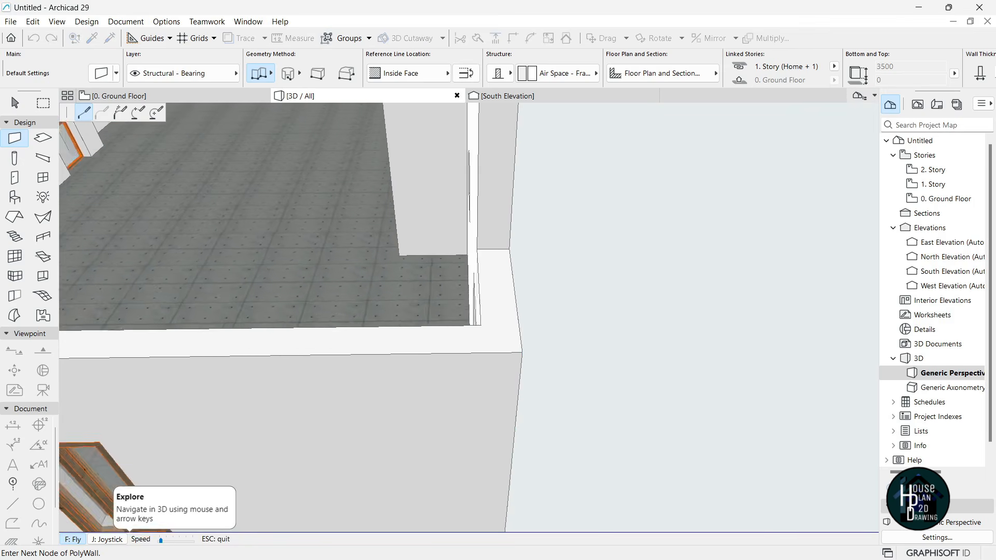
key(Escape)
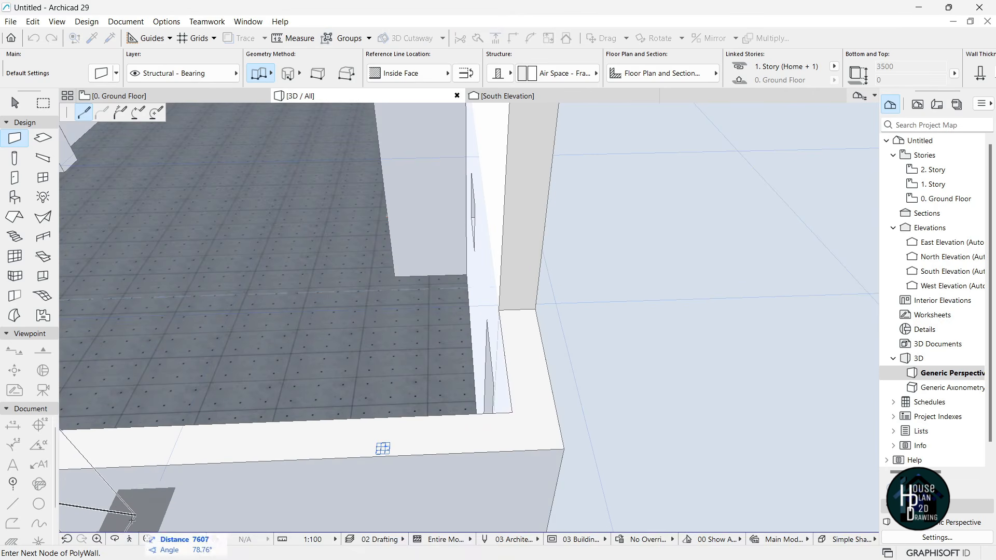
click(130, 539)
key(Right)
key(Escape)
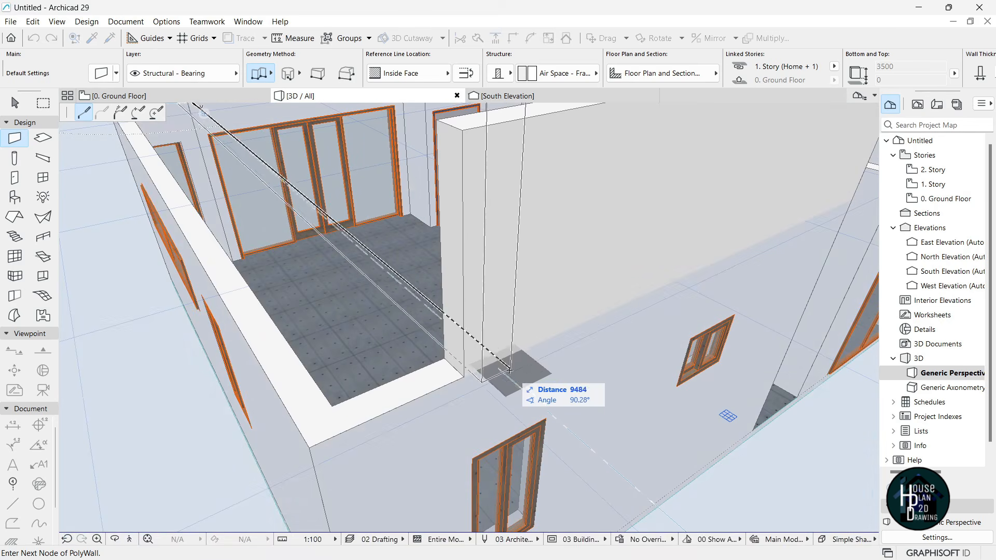
click(493, 364)
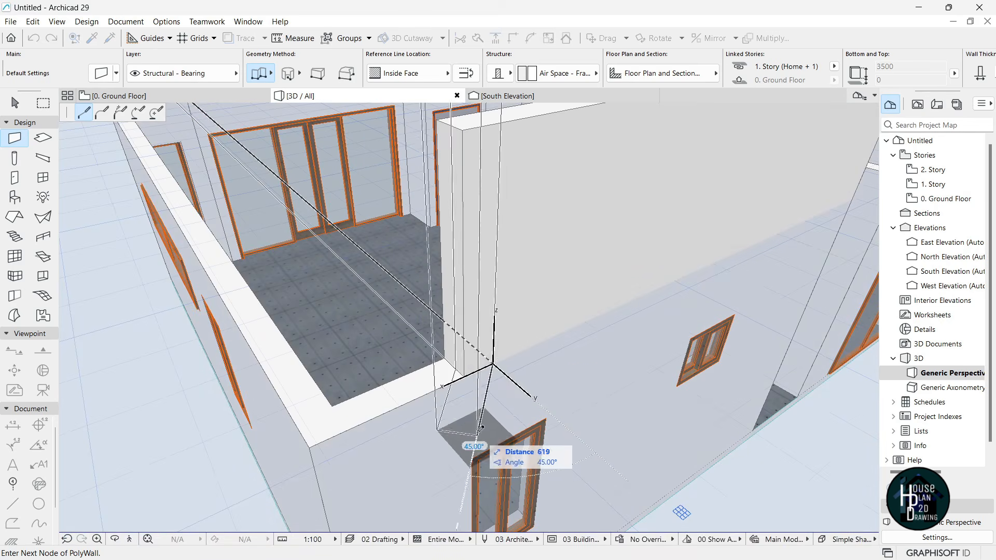
click(492, 363)
key(Escape)
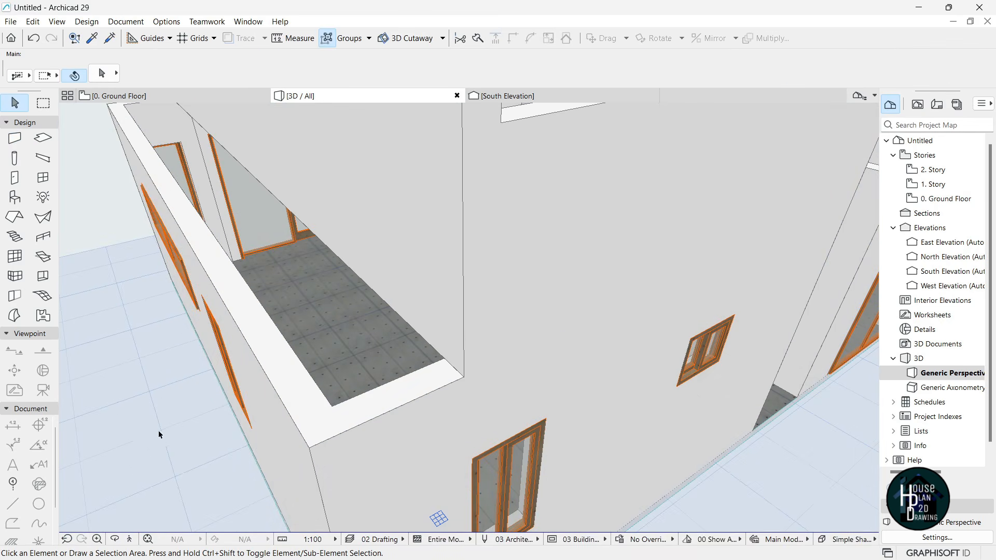
- Lower the new upper wall's top to 1500 using the pet palette height edit
click(131, 539)
key(Down)
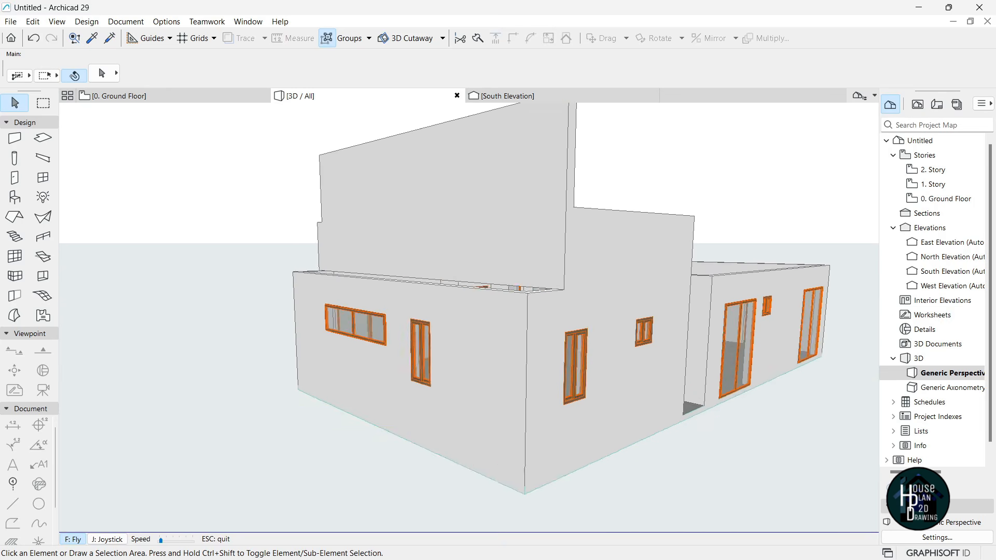
key(Escape)
click(460, 182)
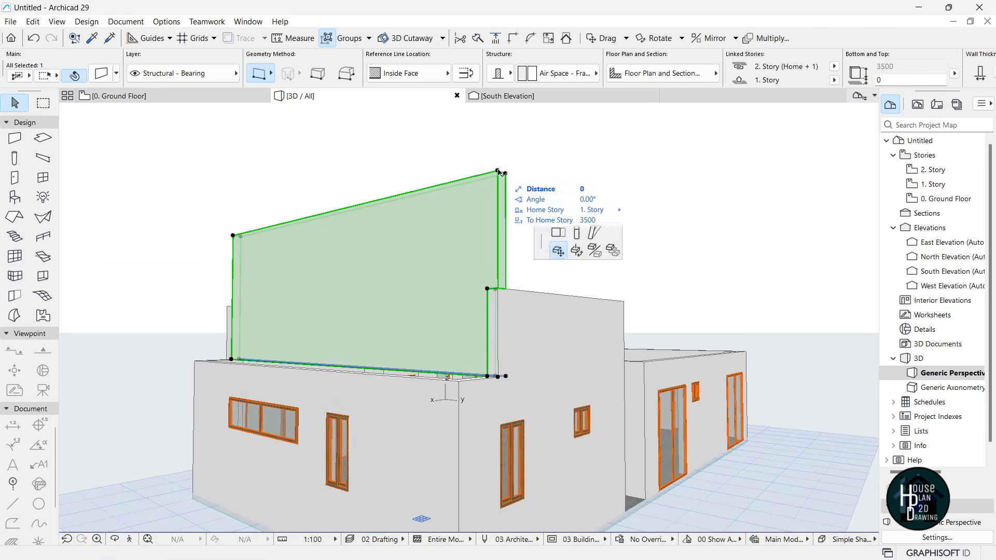
click(498, 172)
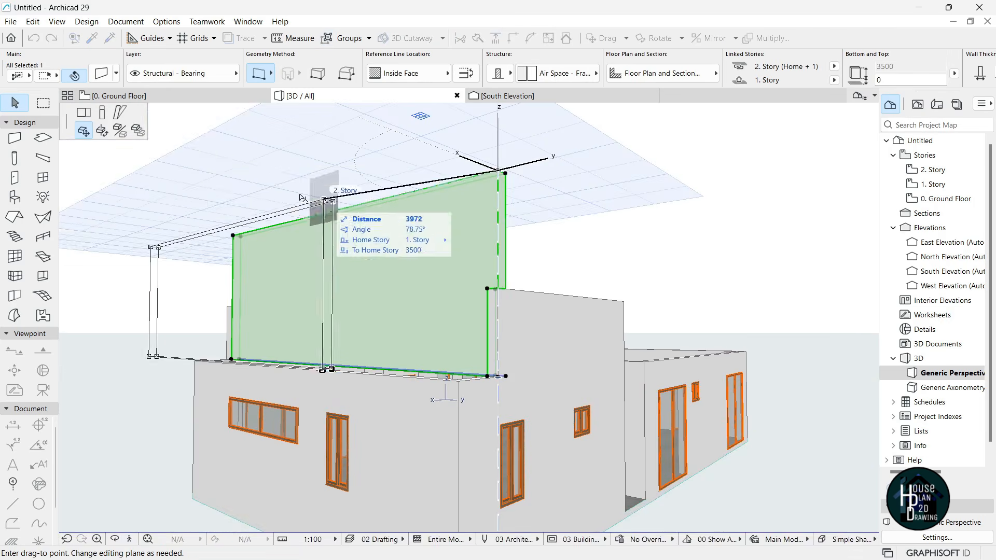
click(103, 117)
click(496, 309)
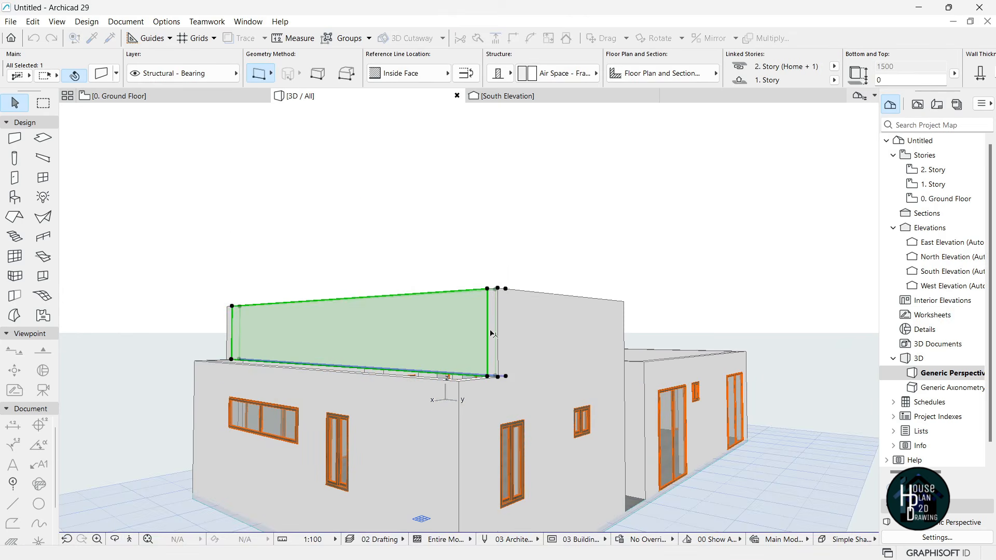
key(Escape)
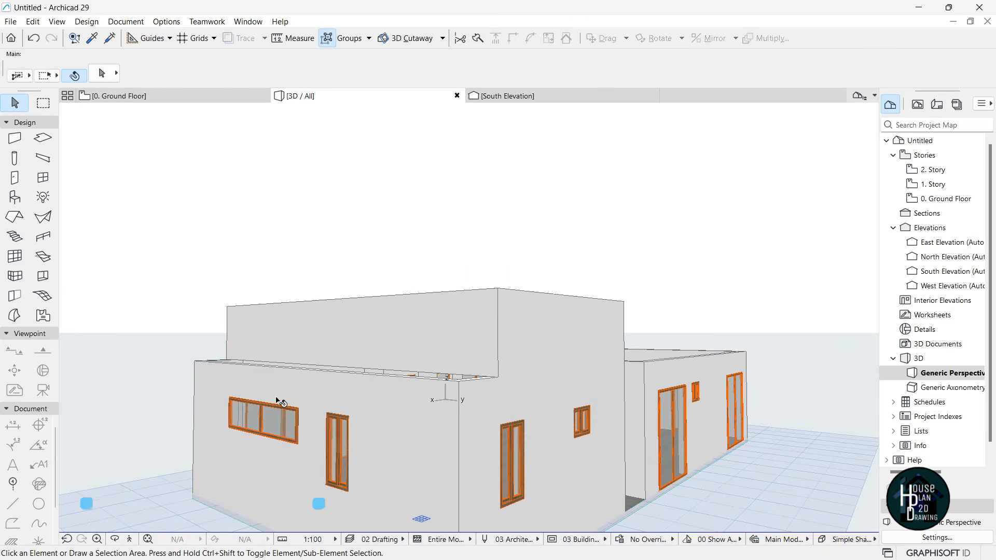
- Walk the camera to the house front and pick up the back wall's settings
click(130, 539)
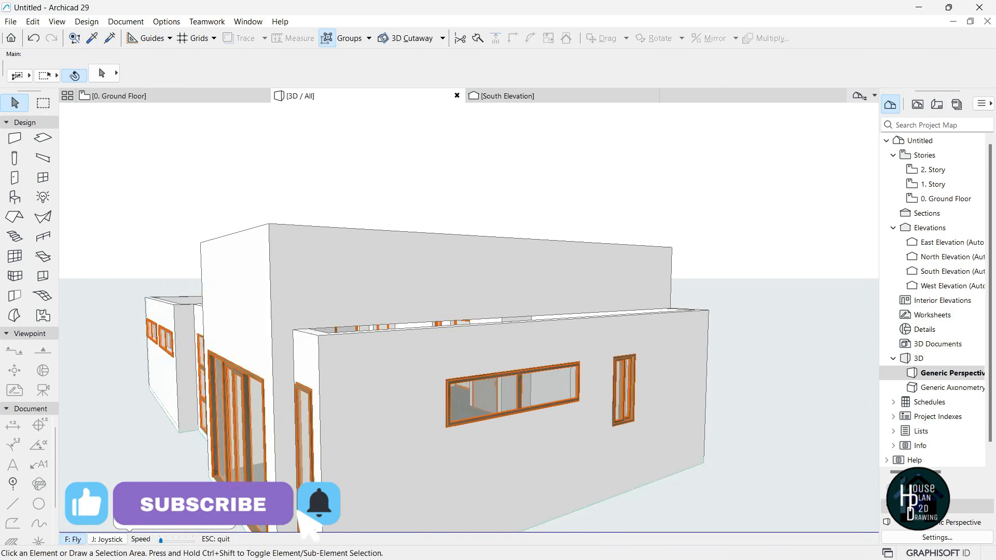
key(Left)
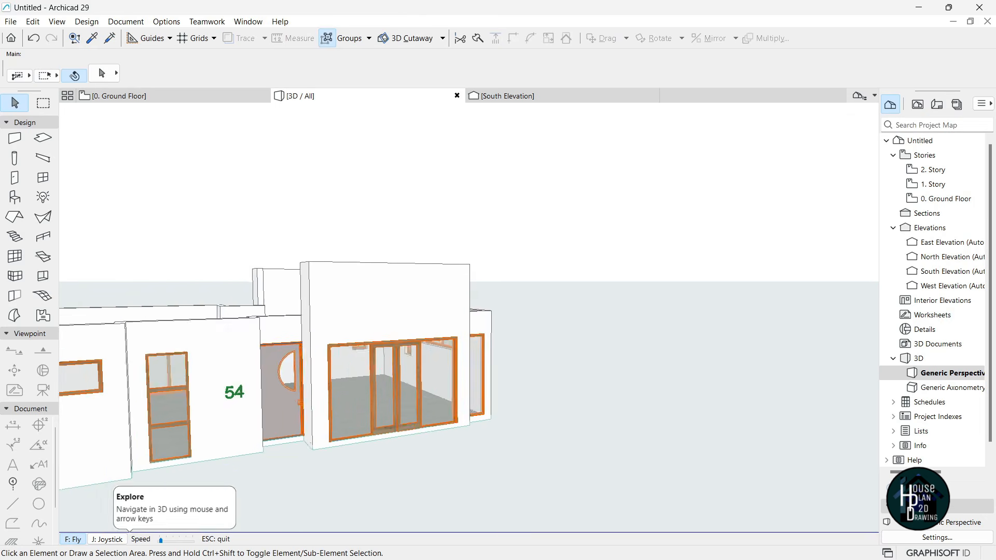
key(Up)
key(Left)
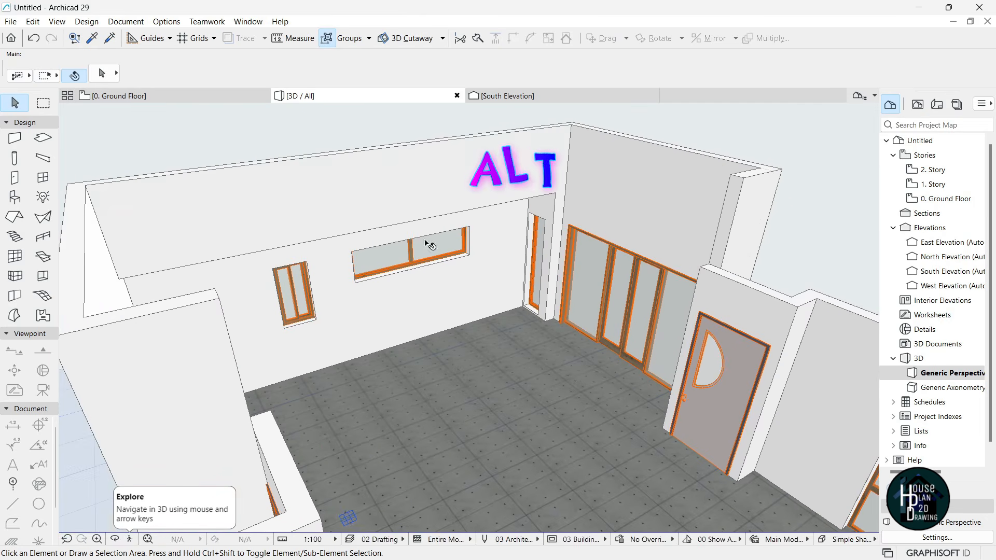
alt+click(400, 166)
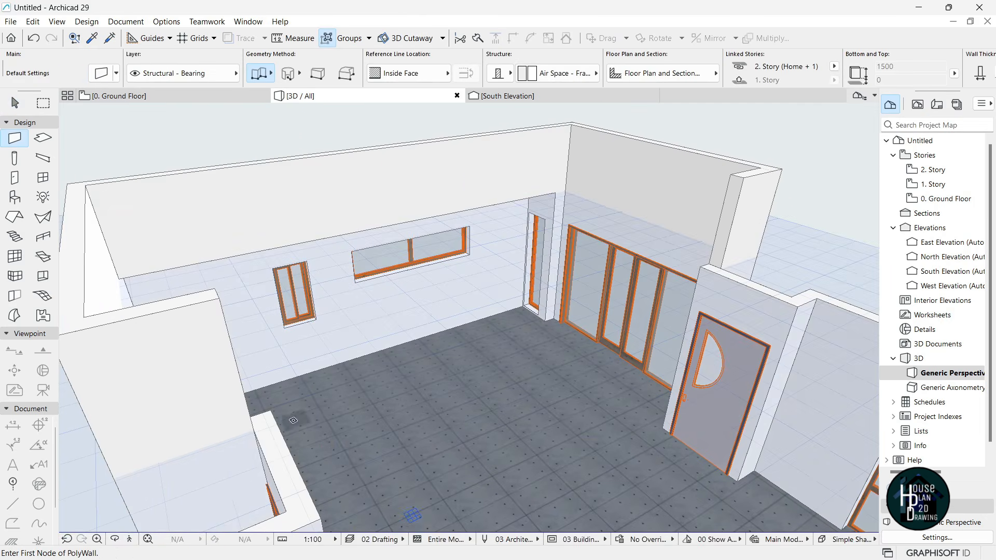
- Draw a wall from the small window's corner, closing the upper outline at its start point
click(129, 540)
key(Right)
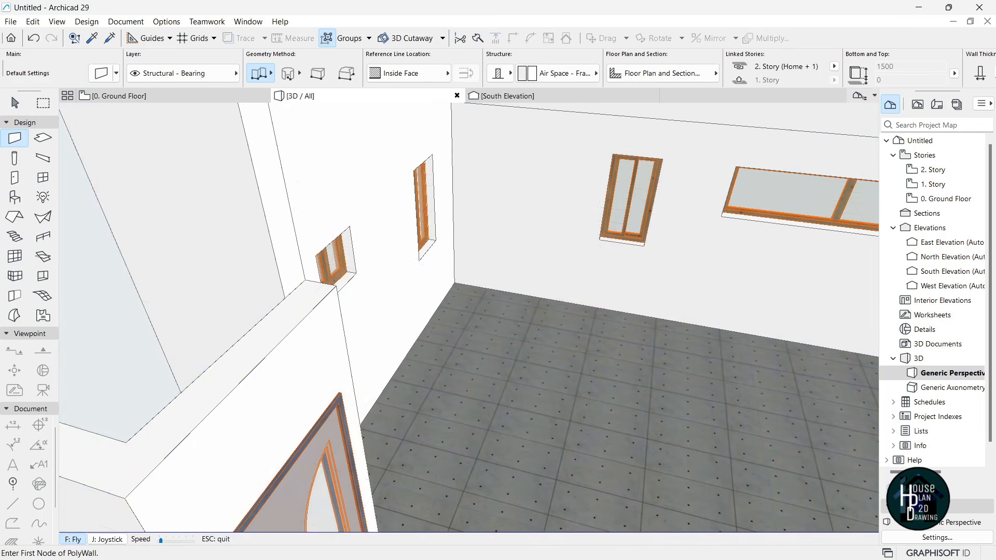
key(Escape)
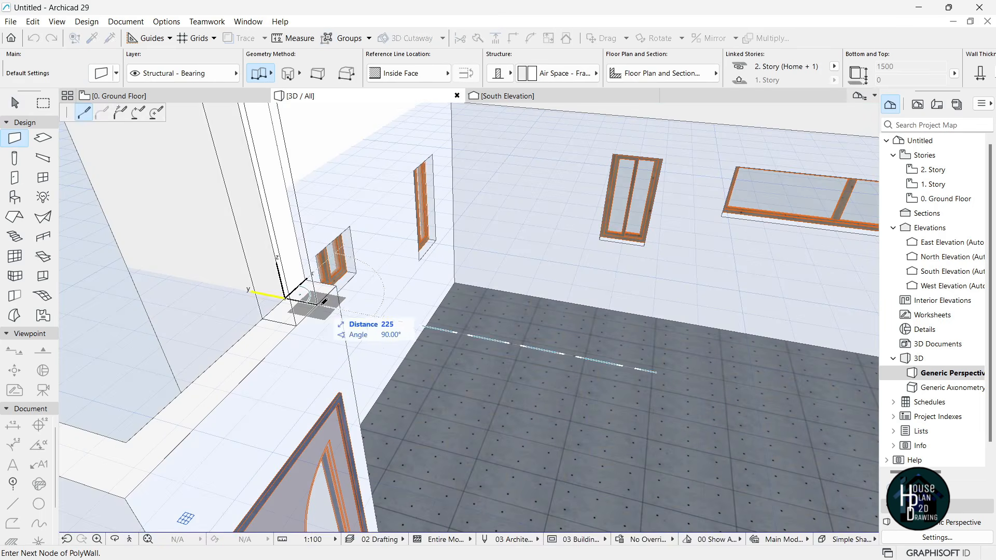
click(306, 281)
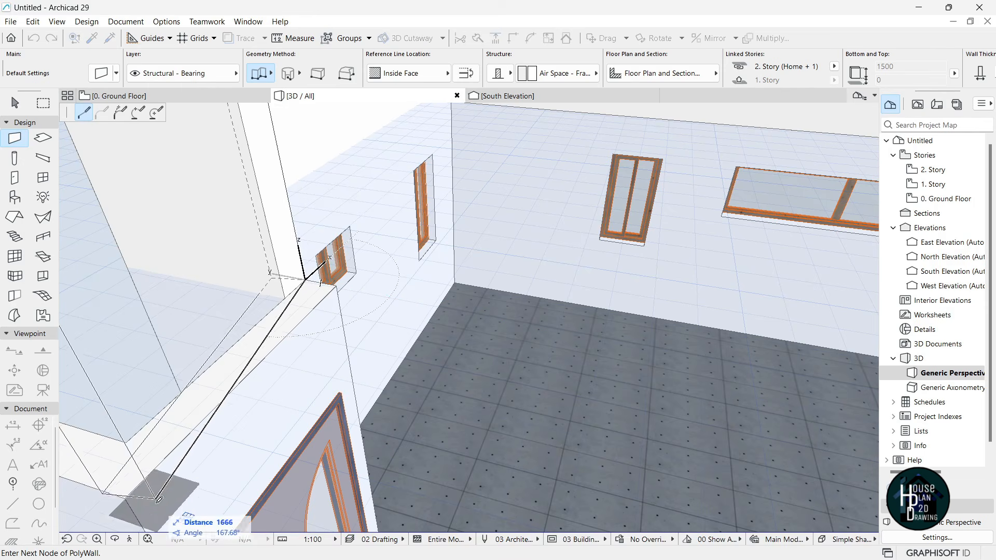
click(129, 541)
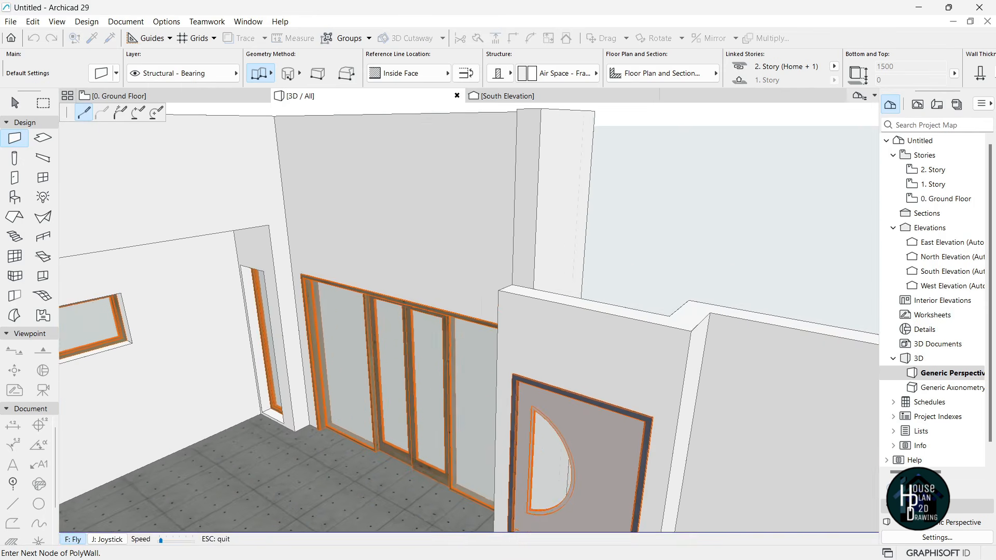
key(Escape)
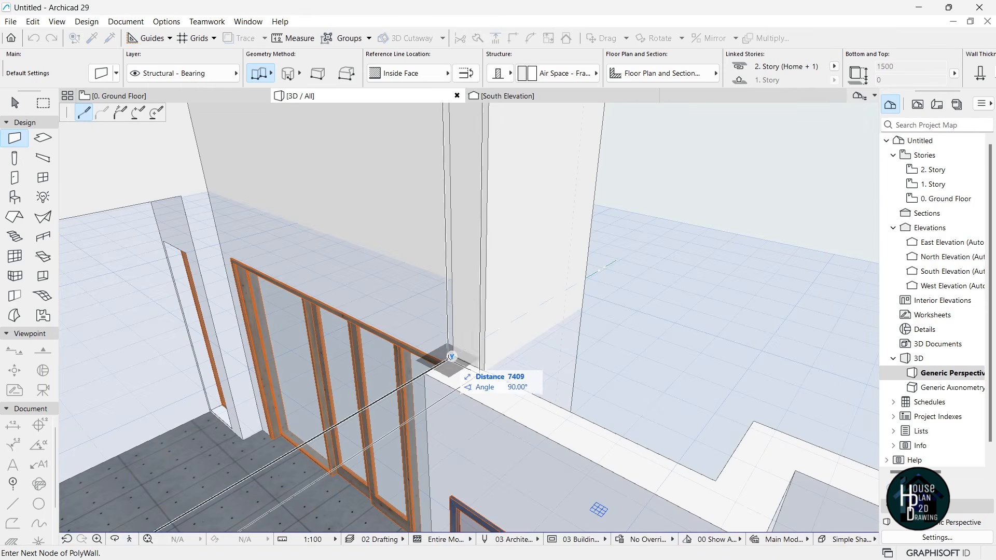
click(456, 357)
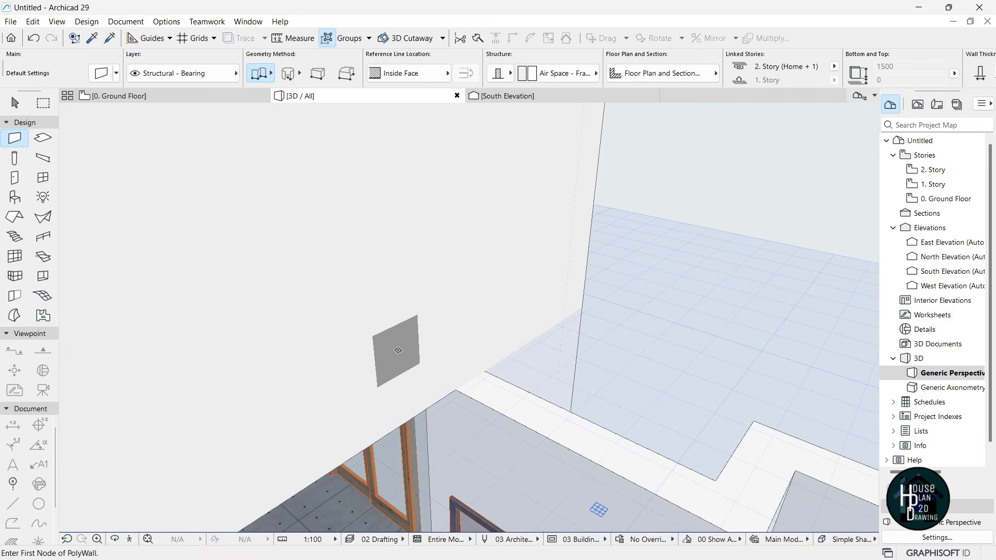
key(Escape)
- Pull the camera back above the house to view it whole, then return to the Ground Floor plan
click(129, 540)
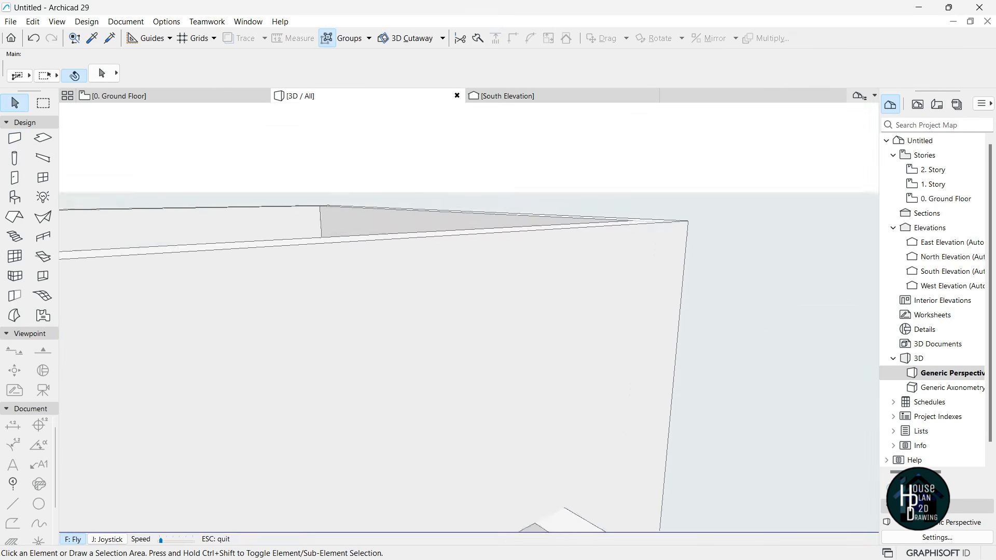
key(Down)
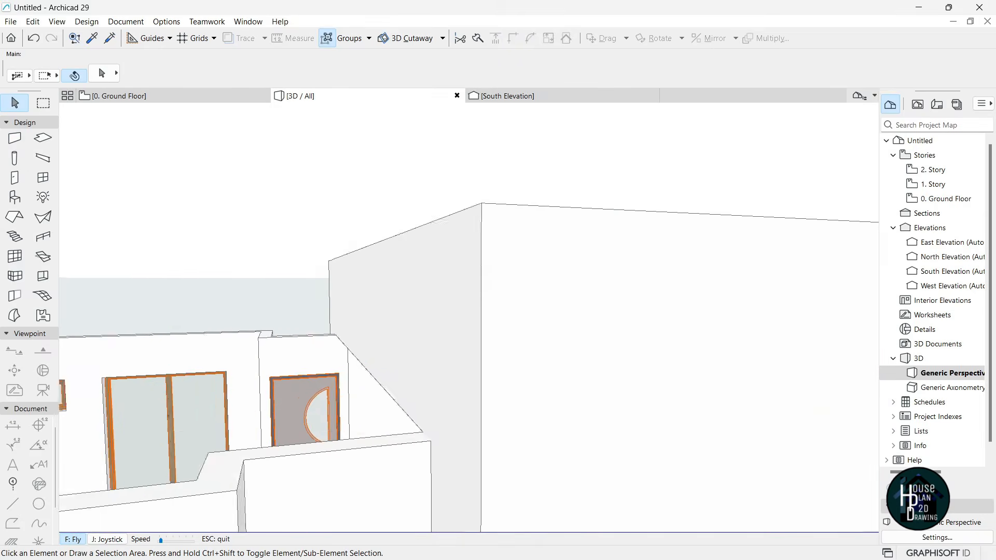
key(Down)
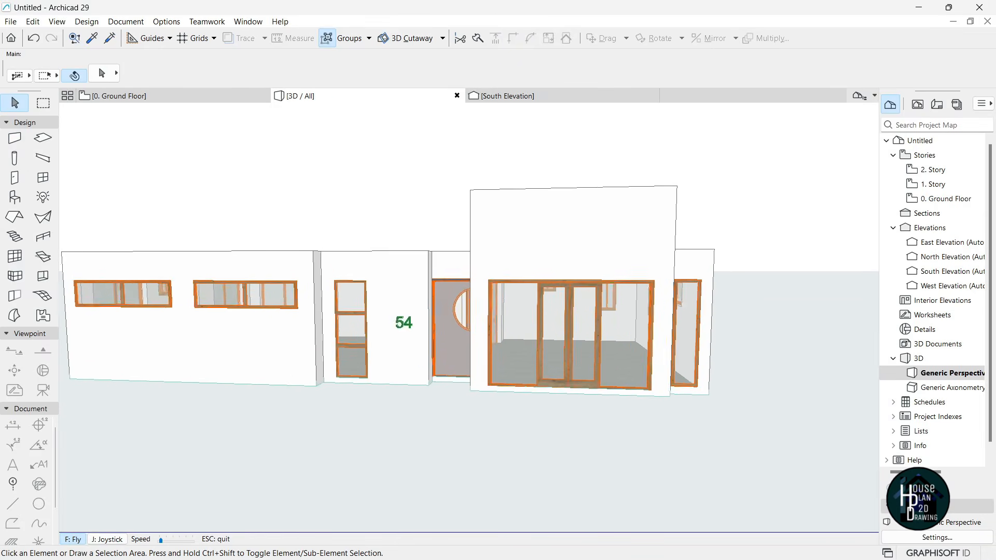
key(Down)
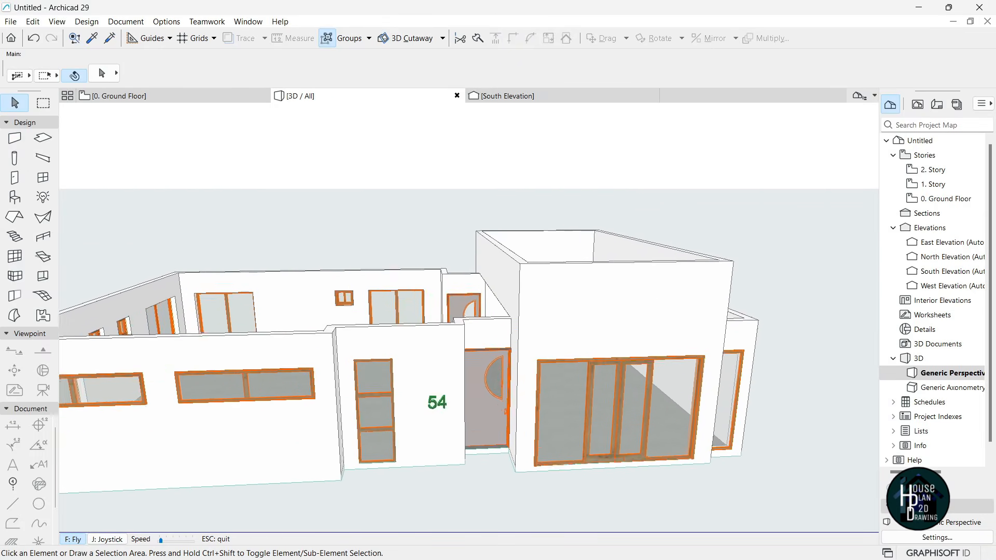
key(Escape)
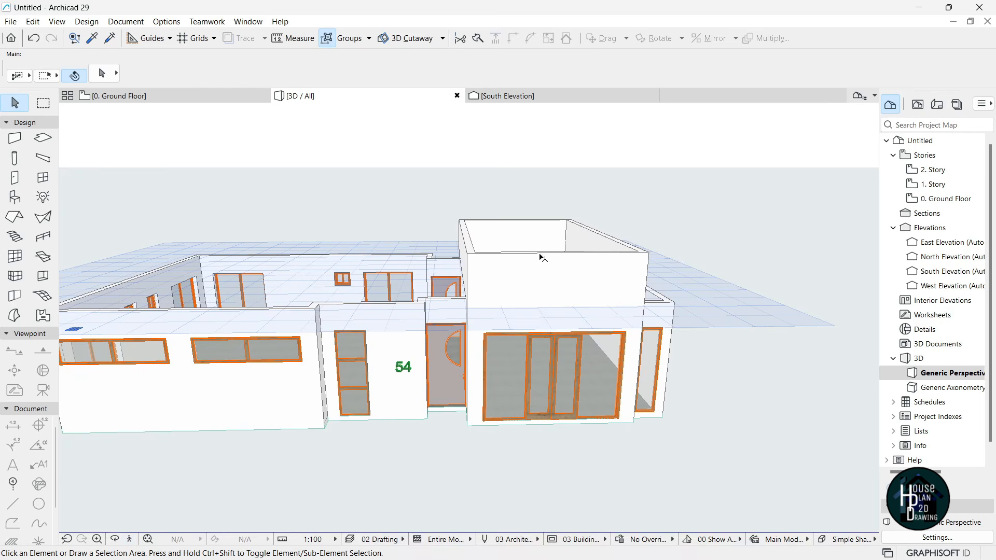
click(136, 96)
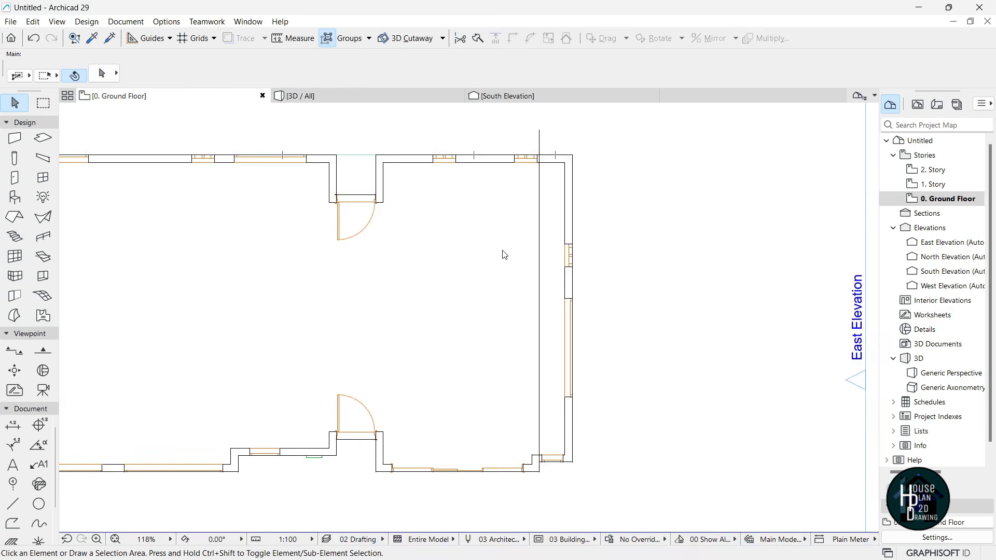
- Delete the stray vertical guide line from the Ground Floor plan
scroll(507, 207, down, 3)
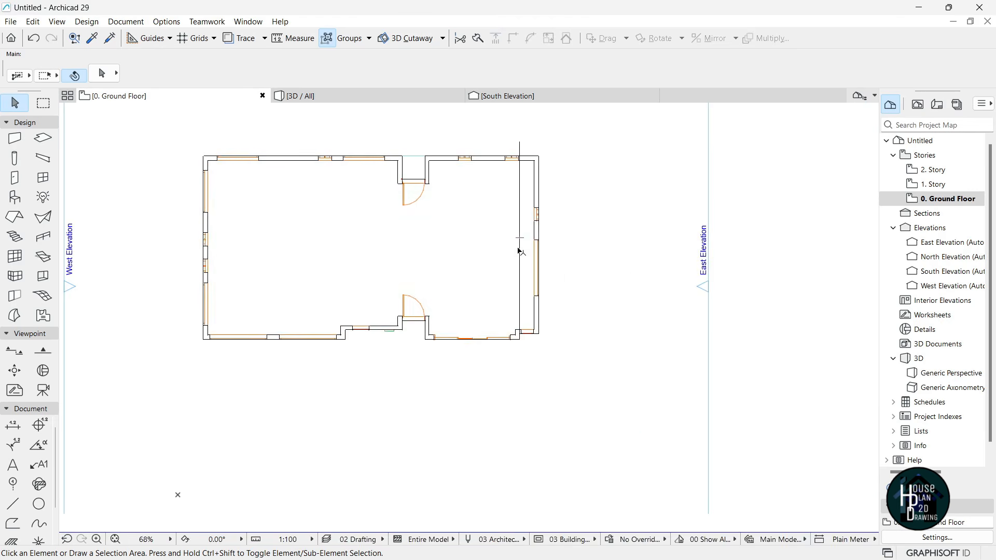
click(521, 252)
click(521, 256)
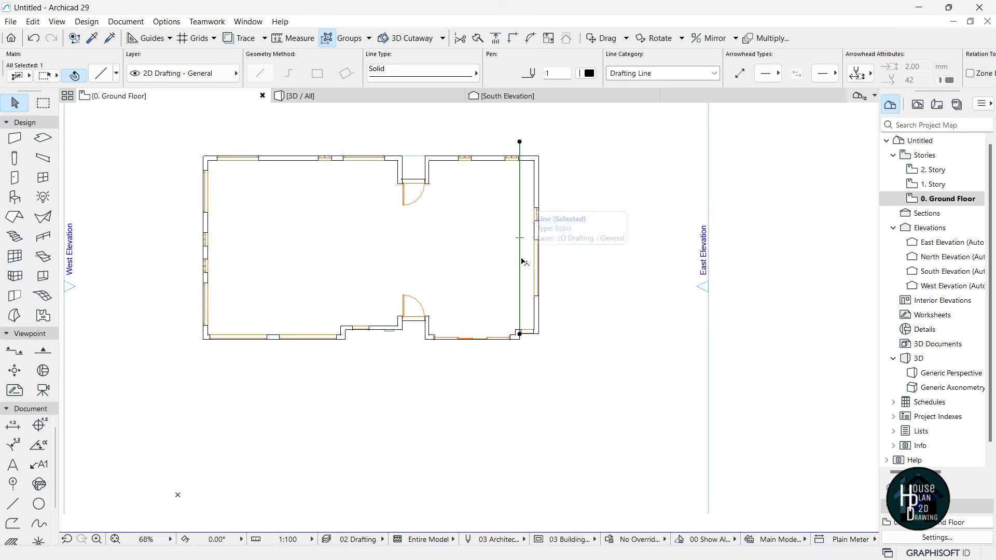
key(Delete)
scroll(505, 220, down, 1)
scroll(507, 223, up, 1)
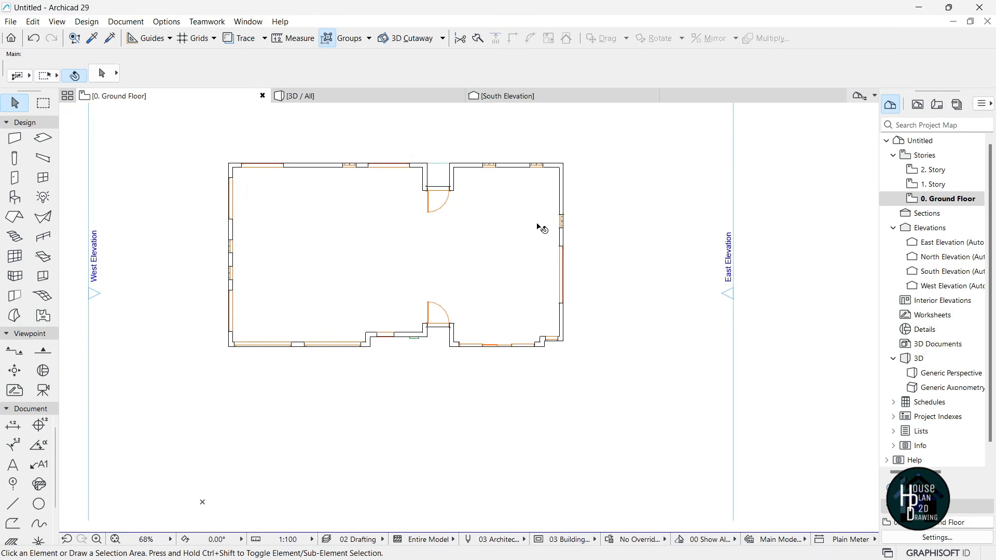
- Open the 1. Story plan and select the Roof tool
click(951, 186)
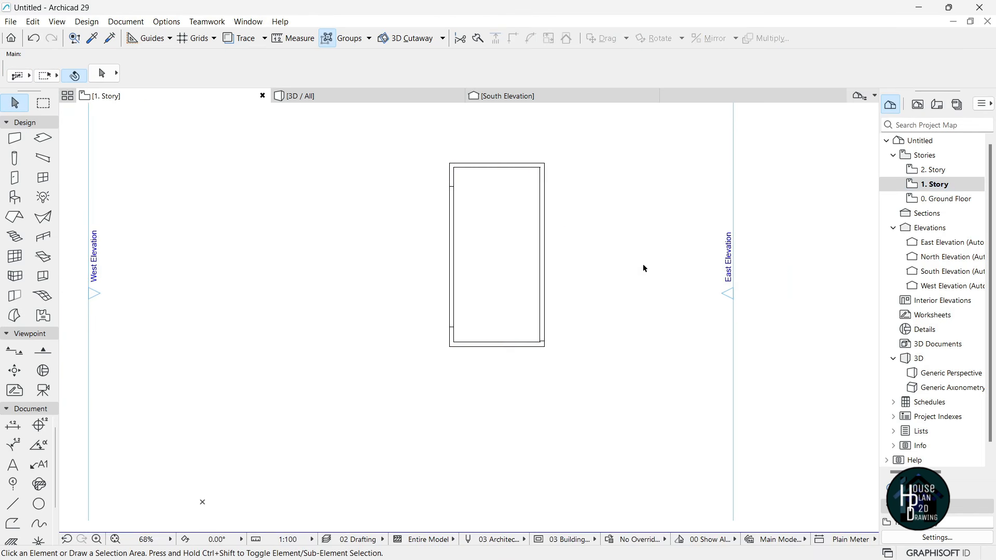
scroll(653, 284, up, 3)
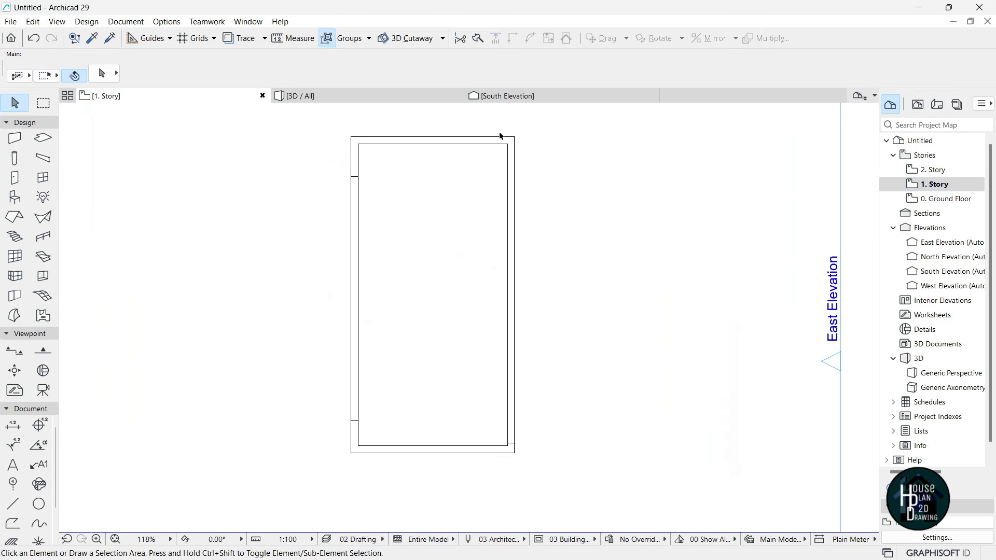
scroll(574, 249, down, 1)
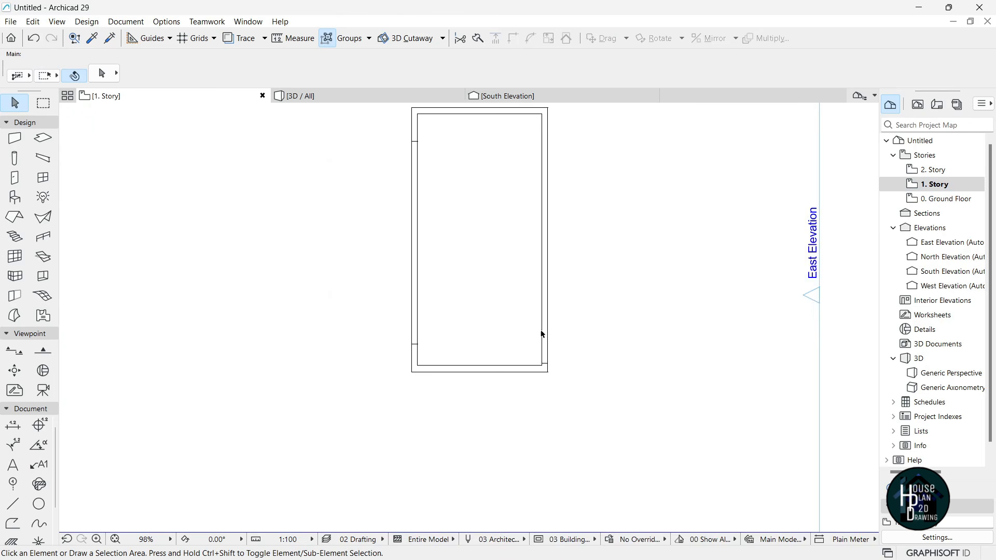
scroll(415, 217, down, 1)
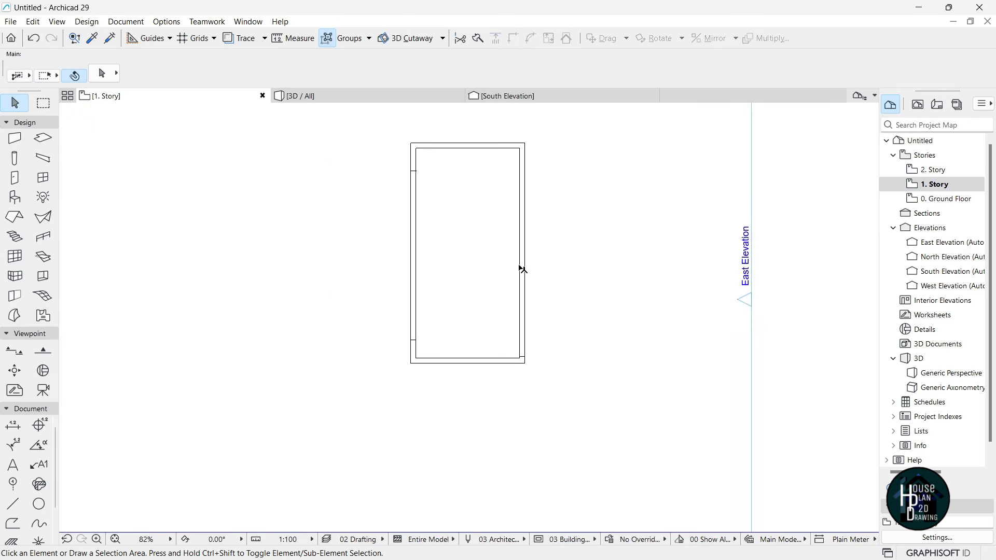
scroll(521, 307, up, 1)
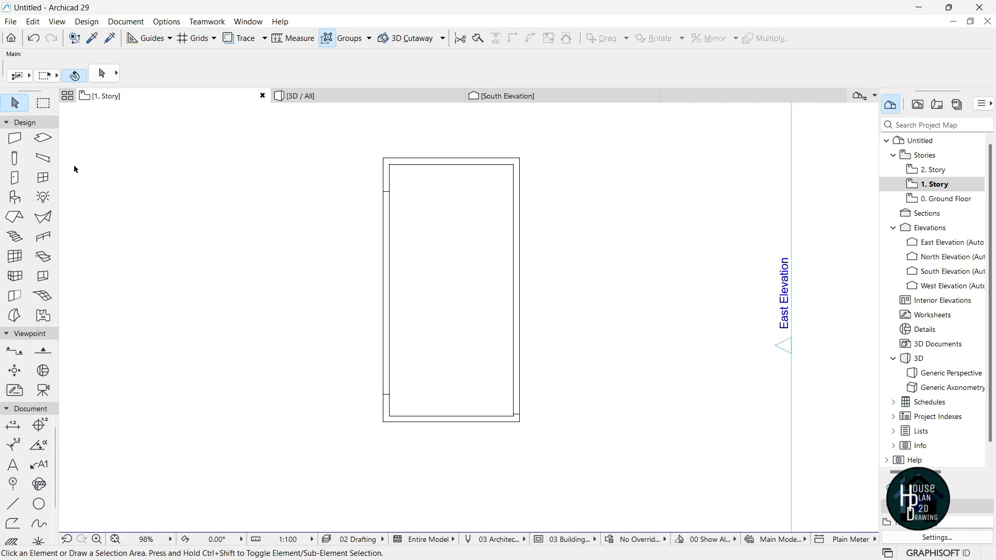
click(17, 218)
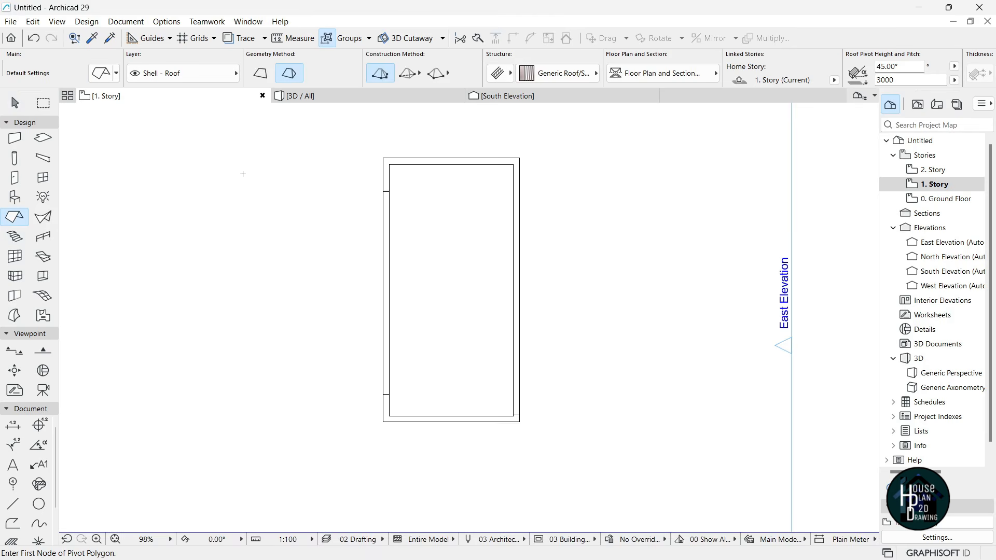
- Set roof defaults: Basic Timber - Roof, 150 thick, single plane, 5° pitch, Roof Tiles - French Red top
click(104, 74)
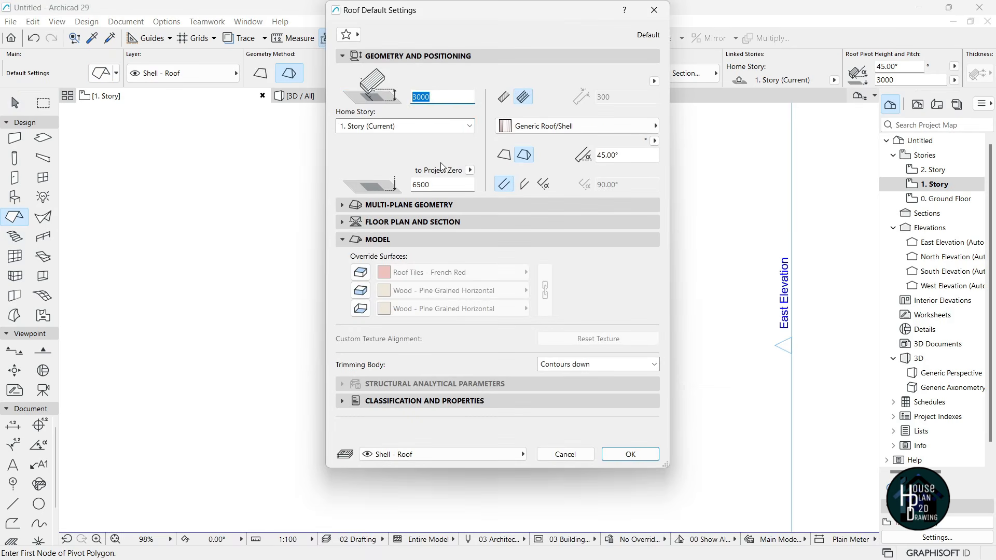
click(505, 97)
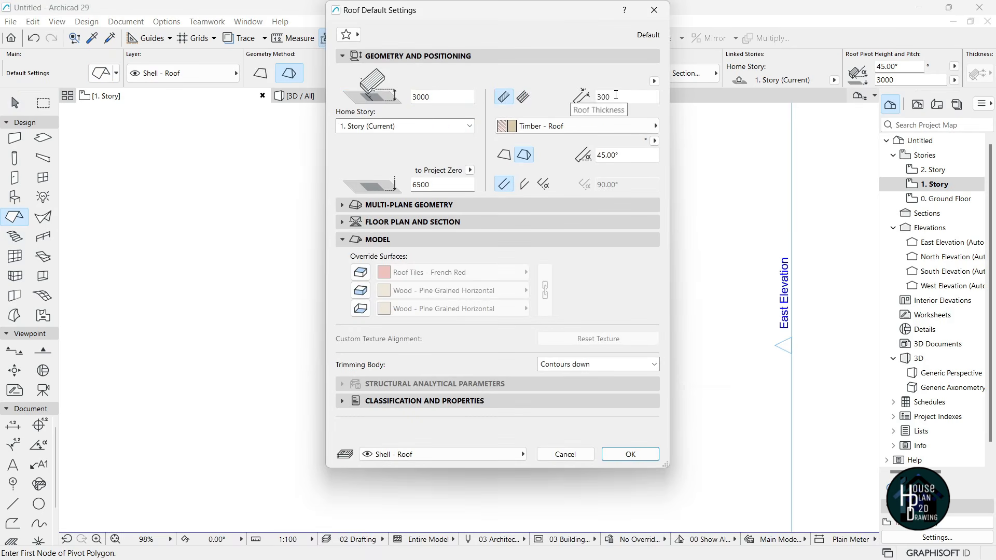
key(Tab)
text(150)
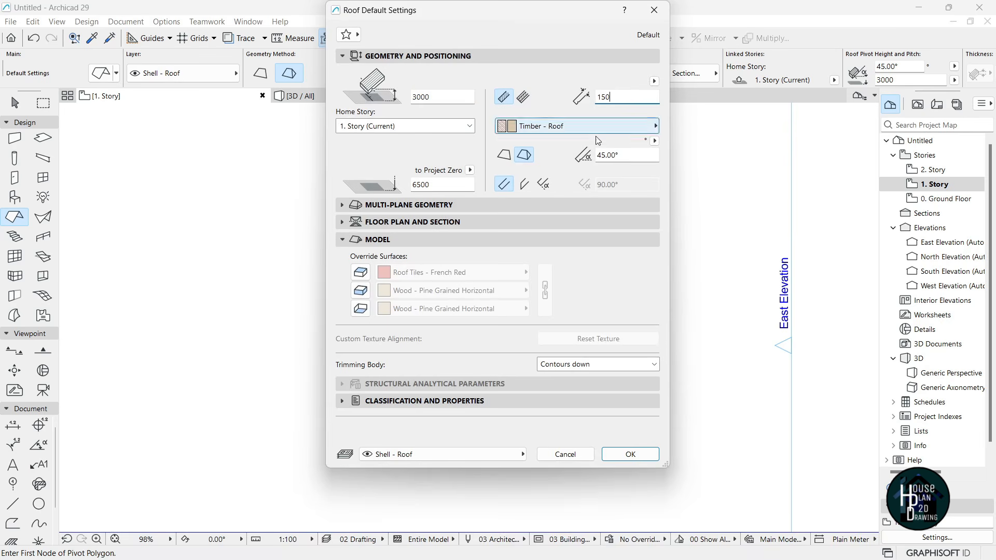
click(505, 154)
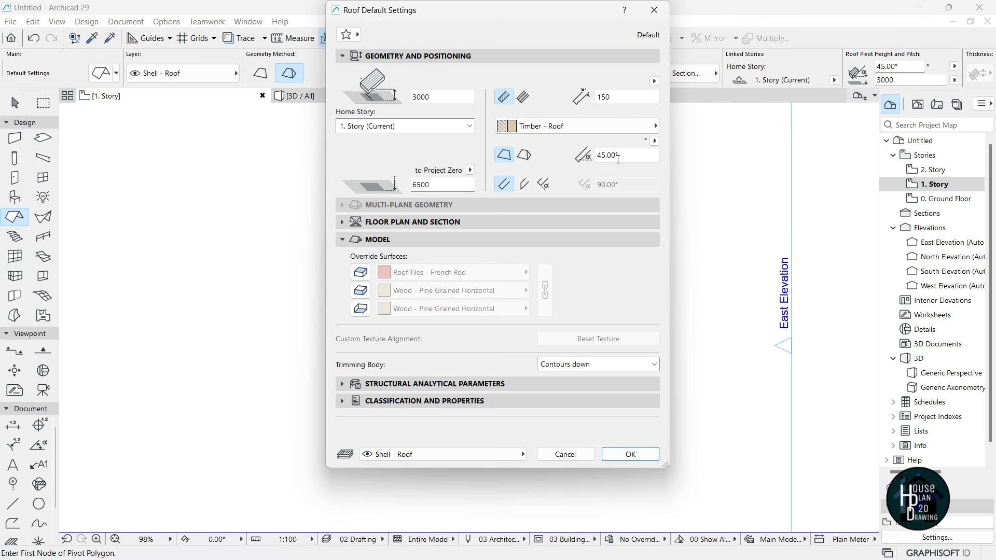
drag(625, 155, 591, 158)
click(360, 272)
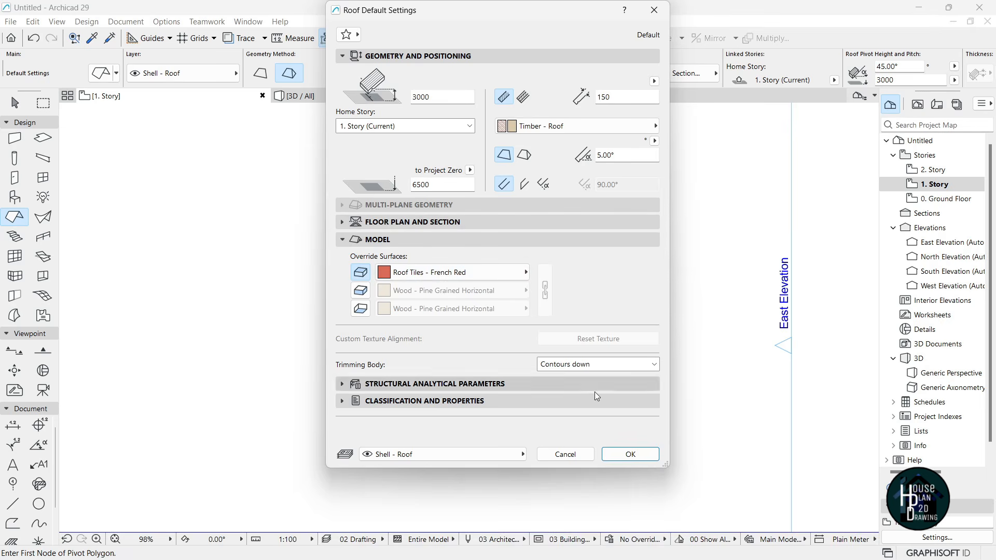
click(631, 455)
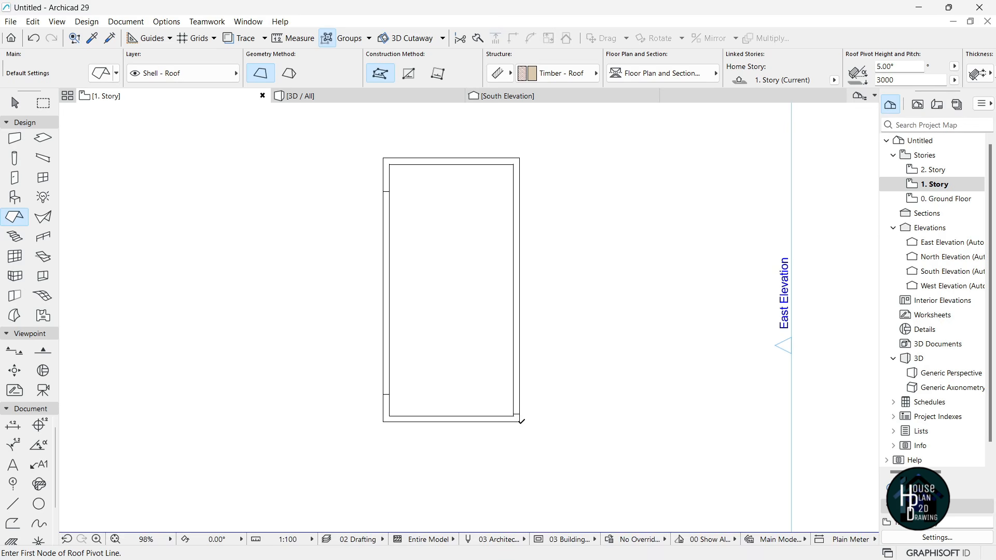
- Draw the single-plane roof with its pivot on the right edge and a rectangular outline over the raised box
click(520, 422)
click(519, 158)
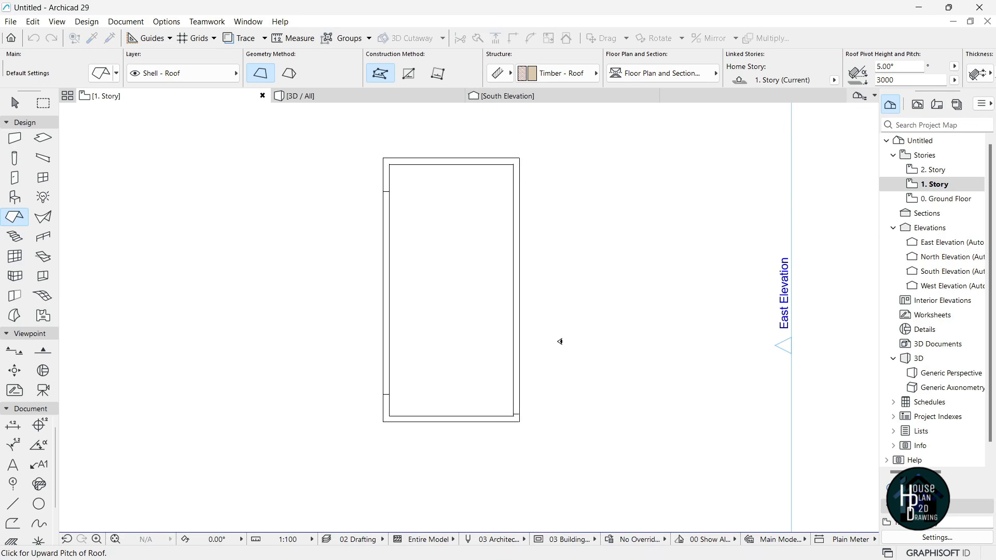
click(538, 303)
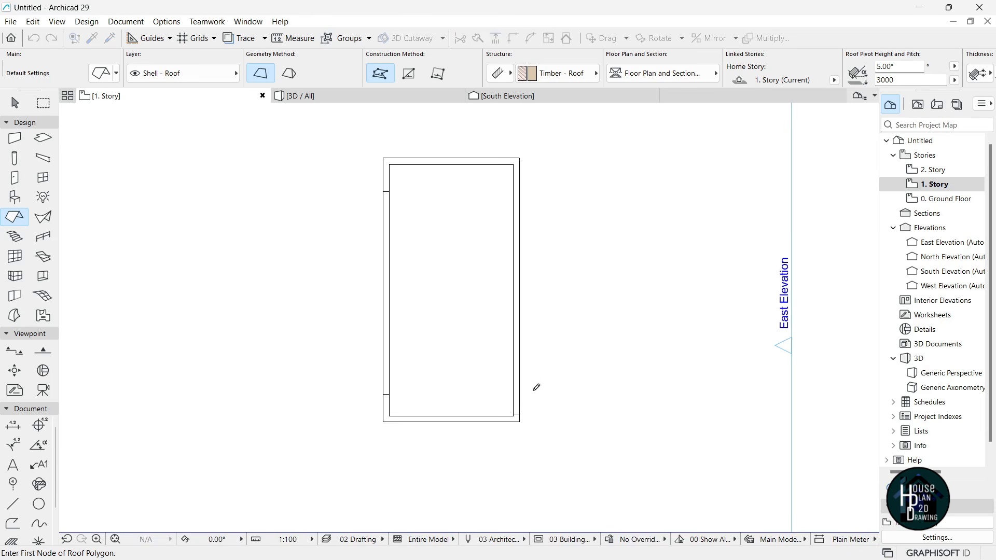
click(519, 421)
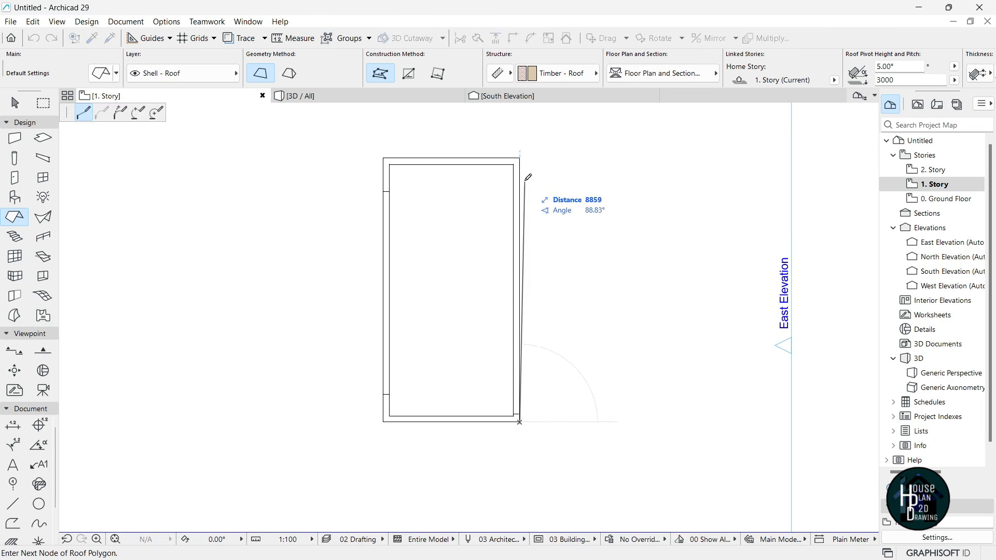
click(520, 158)
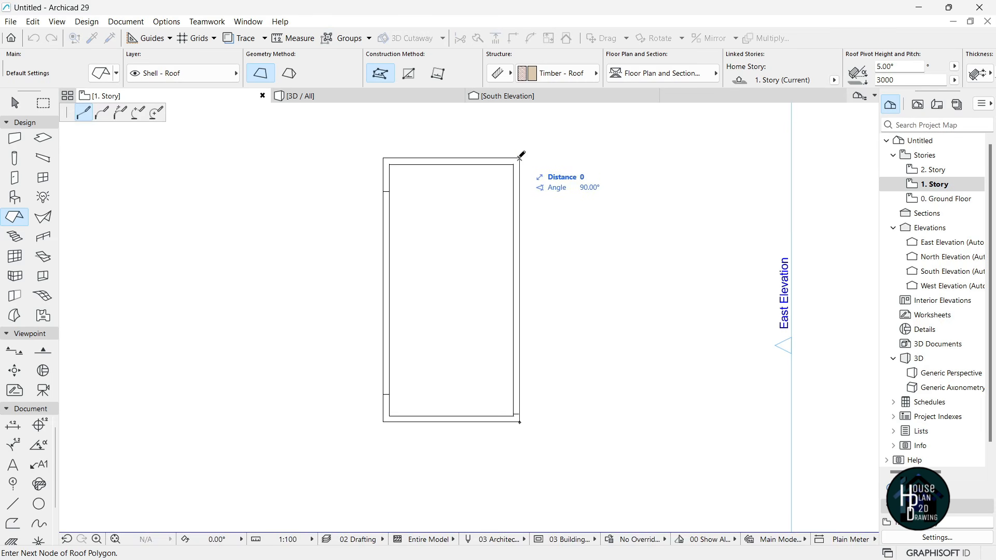
click(383, 159)
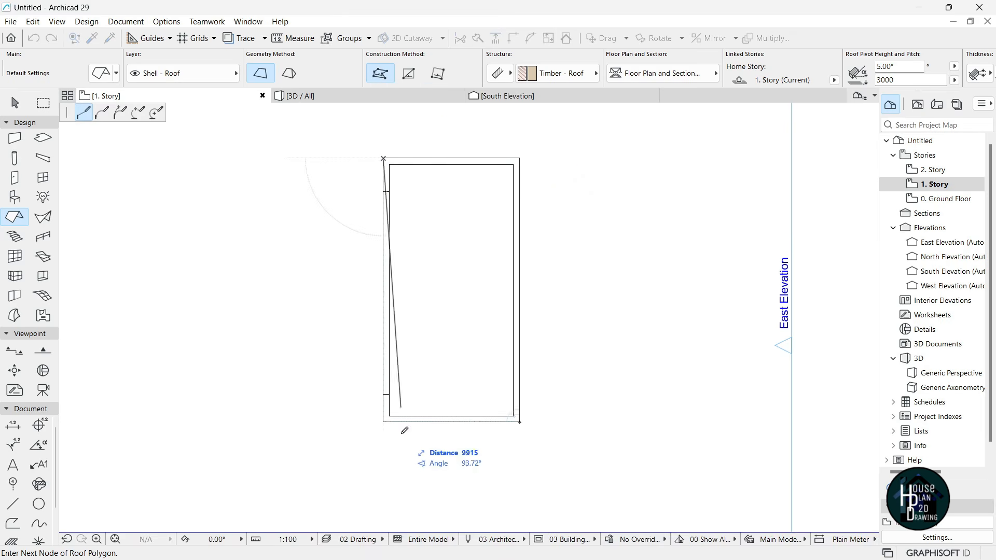
click(385, 416)
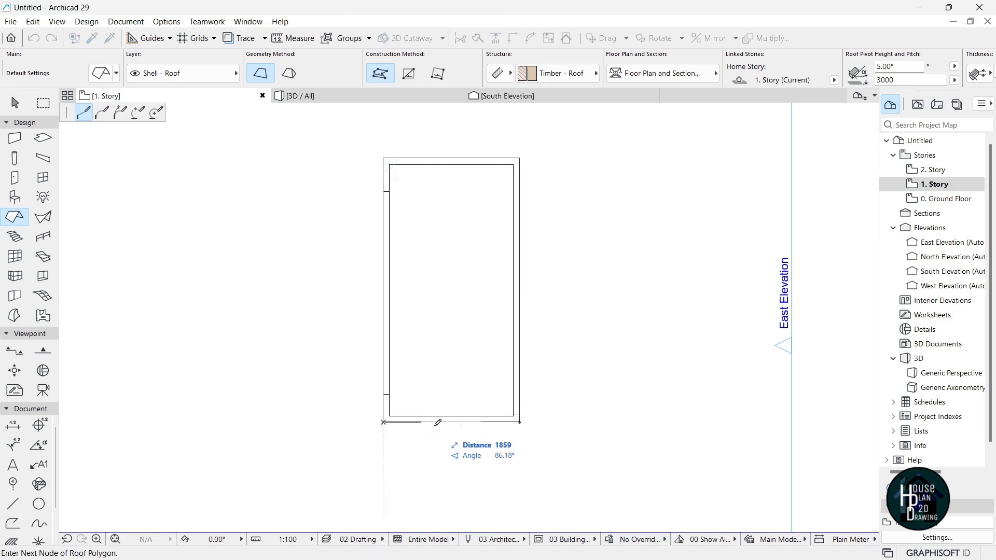
click(519, 422)
- Leave the Roof tool and view the house in 3D
scroll(515, 292, down, 1)
scroll(483, 299, up, 1)
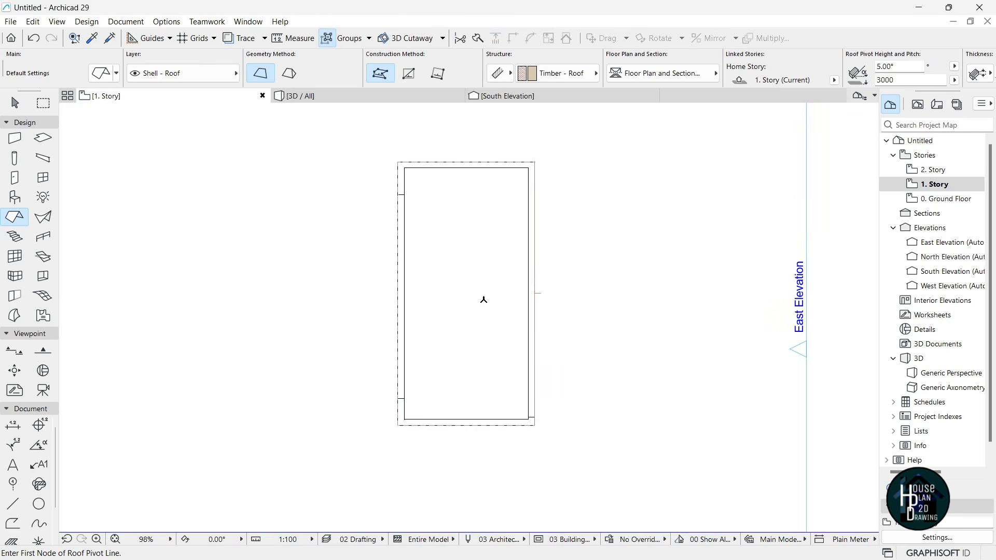
key(Escape)
click(343, 97)
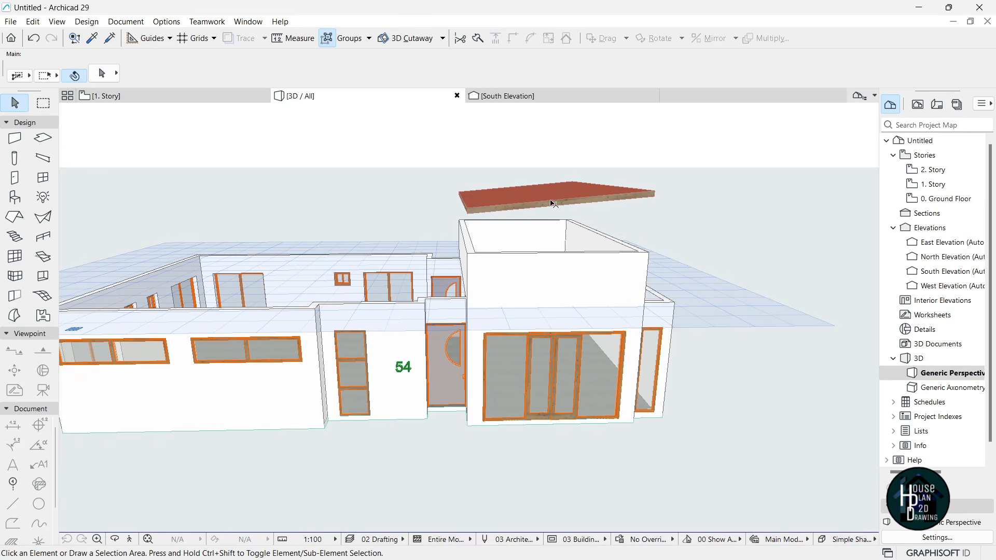
- Walk around the model briefly, then switch to the South Elevation view
click(129, 539)
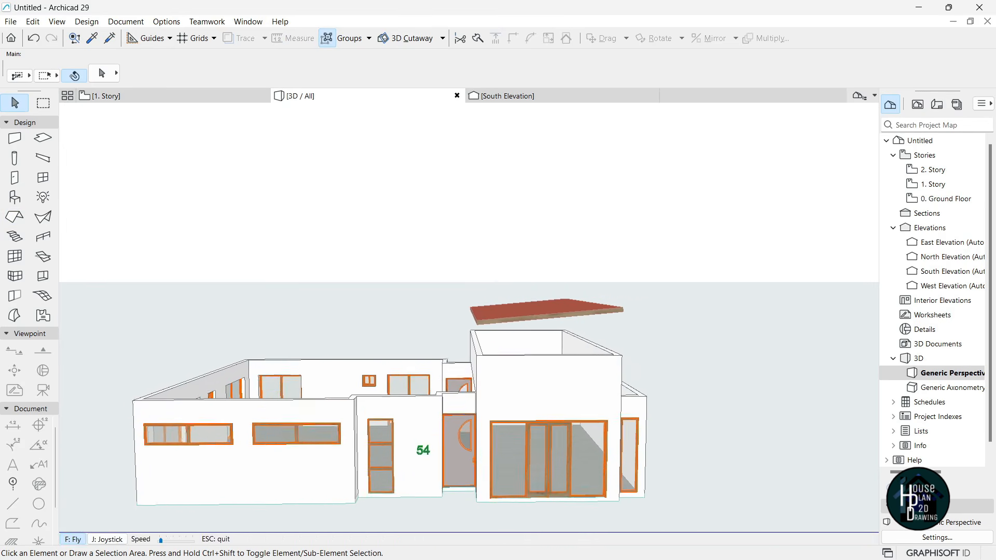
key(Escape)
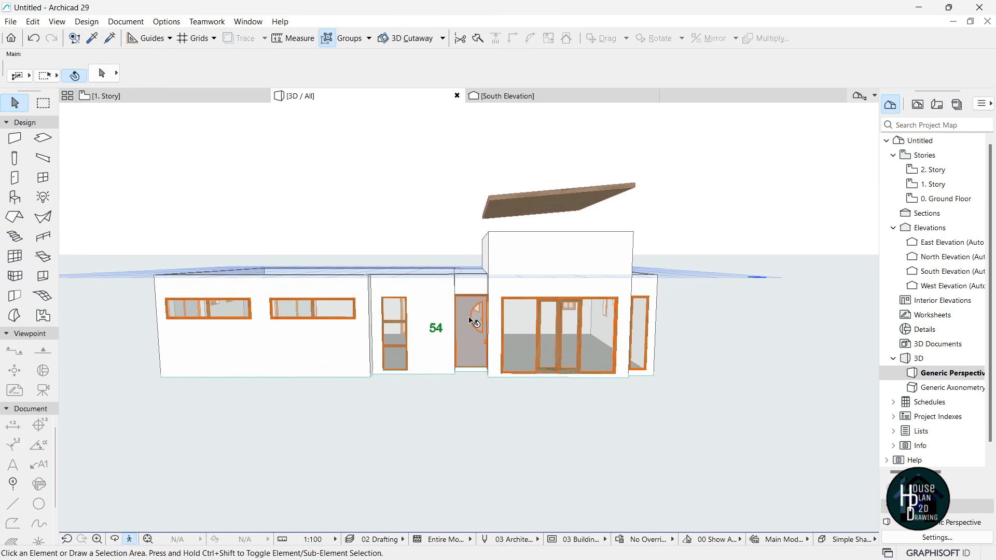
click(544, 96)
scroll(393, 175, up, 5)
scroll(492, 204, up, 1)
- Move the roof slab from its top-right corner down onto the raised wall's top corner
click(601, 178)
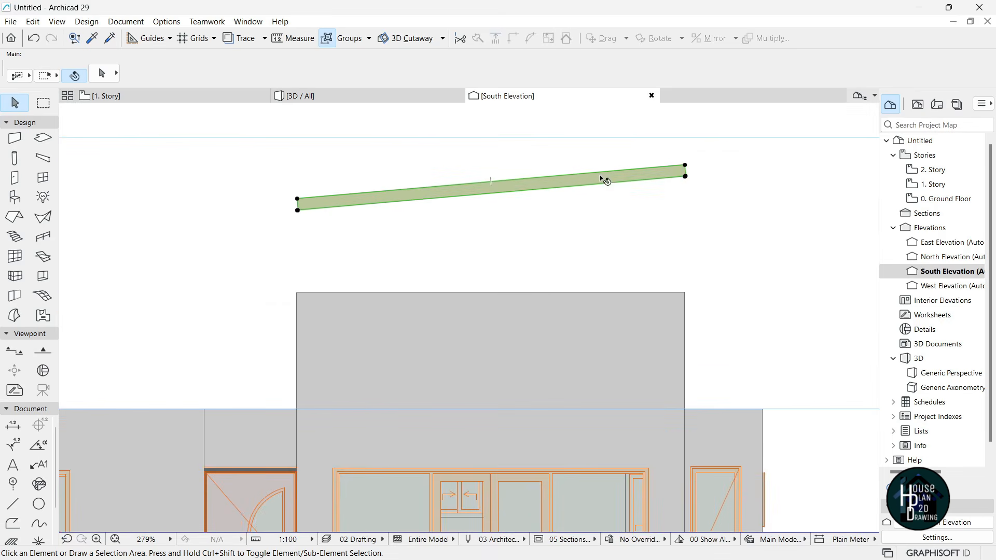
key(ctrl+d)
key(ctrl+d)
scroll(700, 200, up, 4)
click(669, 124)
scroll(668, 229, down, 2)
scroll(648, 400, up, 1)
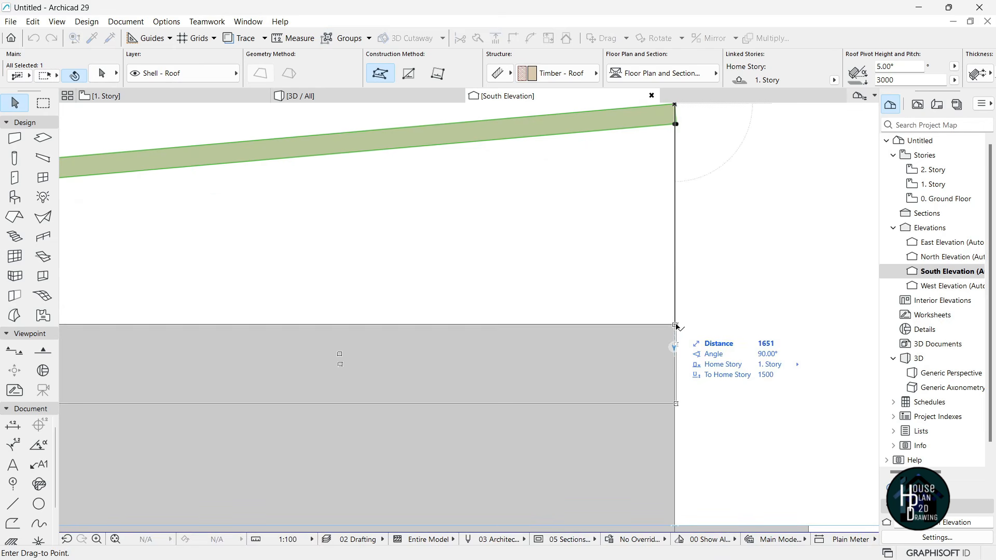
click(675, 317)
scroll(507, 285, down, 5)
scroll(485, 327, up, 4)
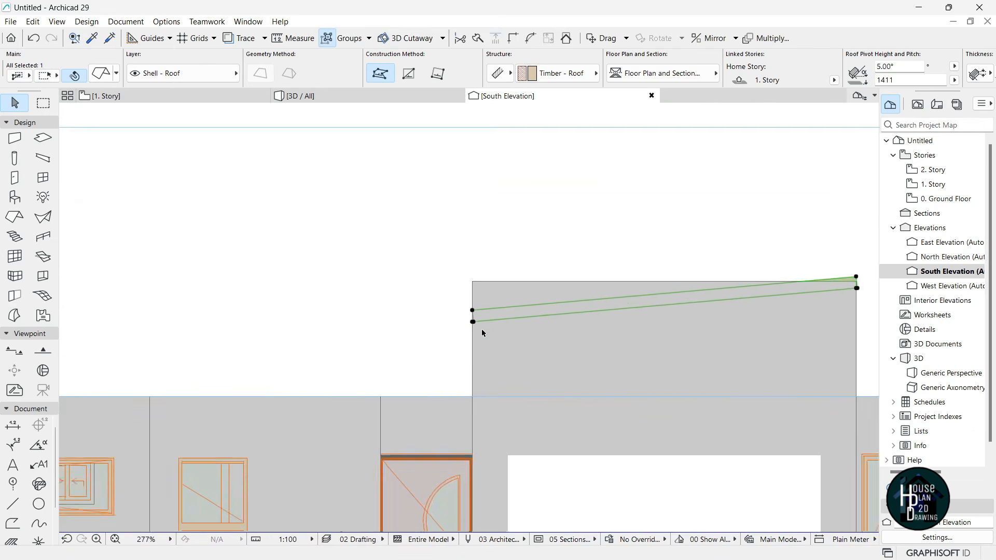
- Re-pitch the roof to an 11.55° single slope at 1409 pivot height and return to 3D
click(471, 301)
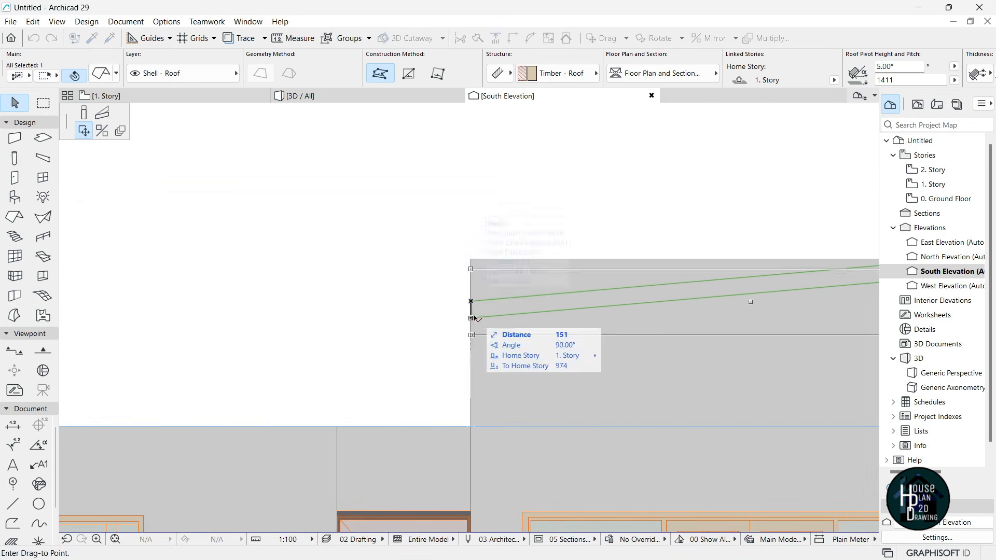
click(103, 115)
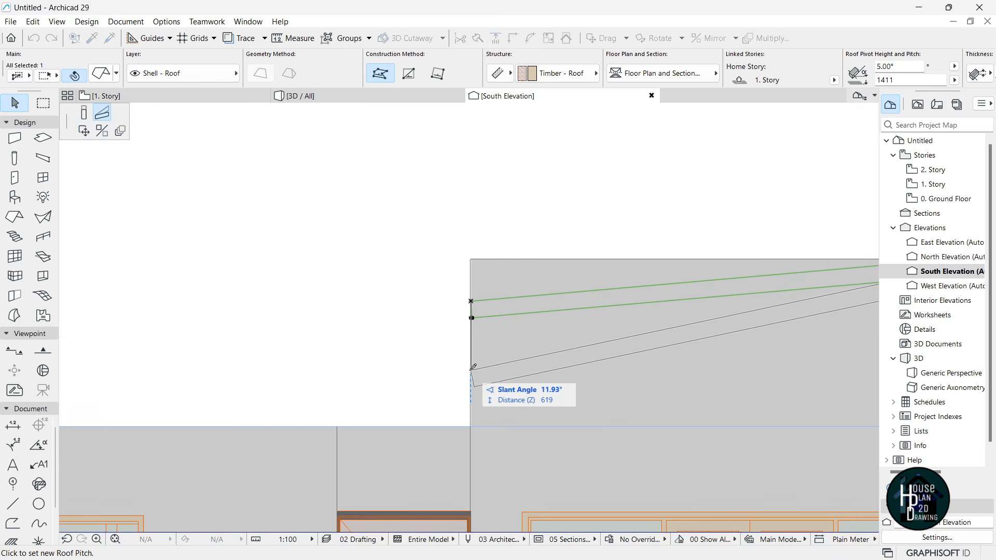
click(472, 368)
scroll(435, 300, down, 3)
key(Escape)
click(342, 95)
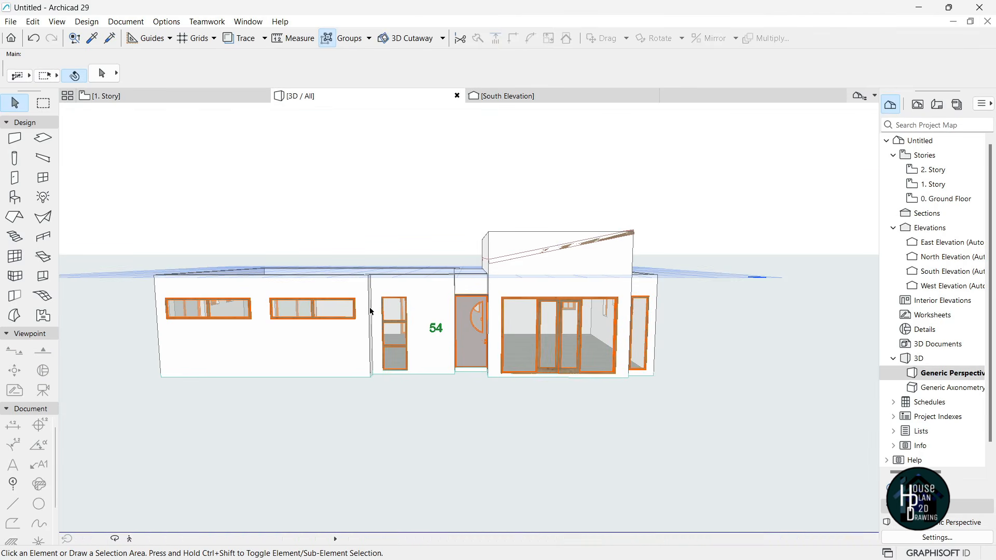
- Fly the 3D camera around and above the house to view the raised roof
click(130, 542)
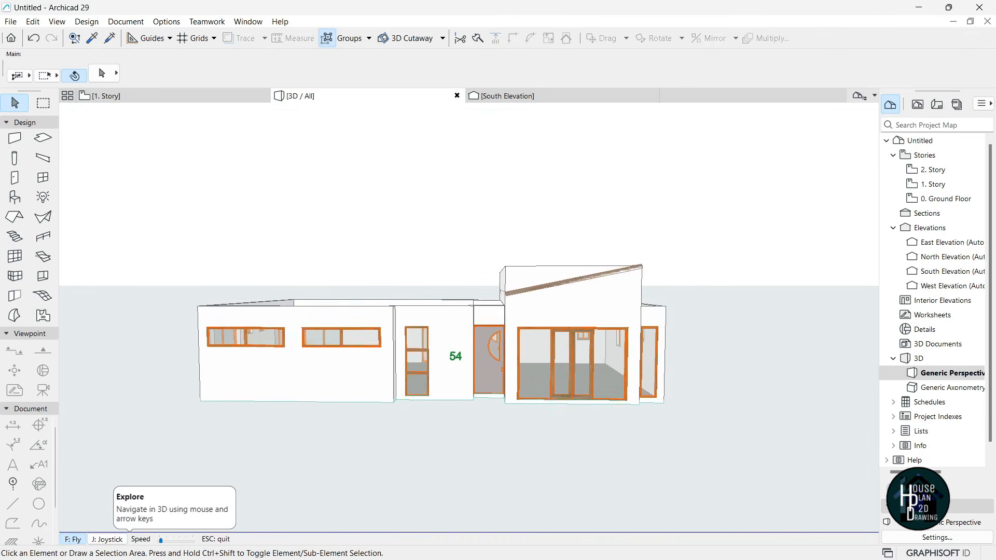
key(Up)
key(Left)
key(Down)
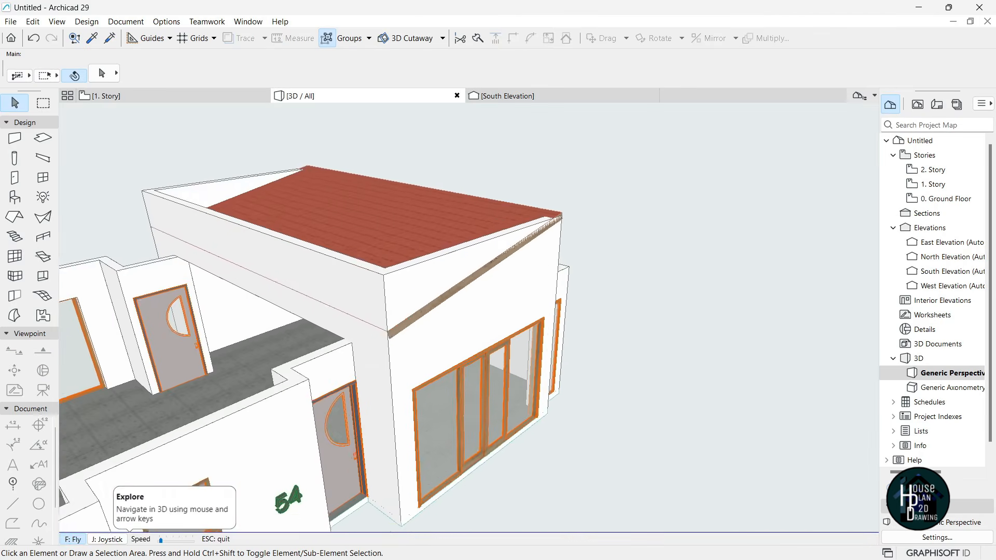
key(Up)
key(Right)
key(Escape)
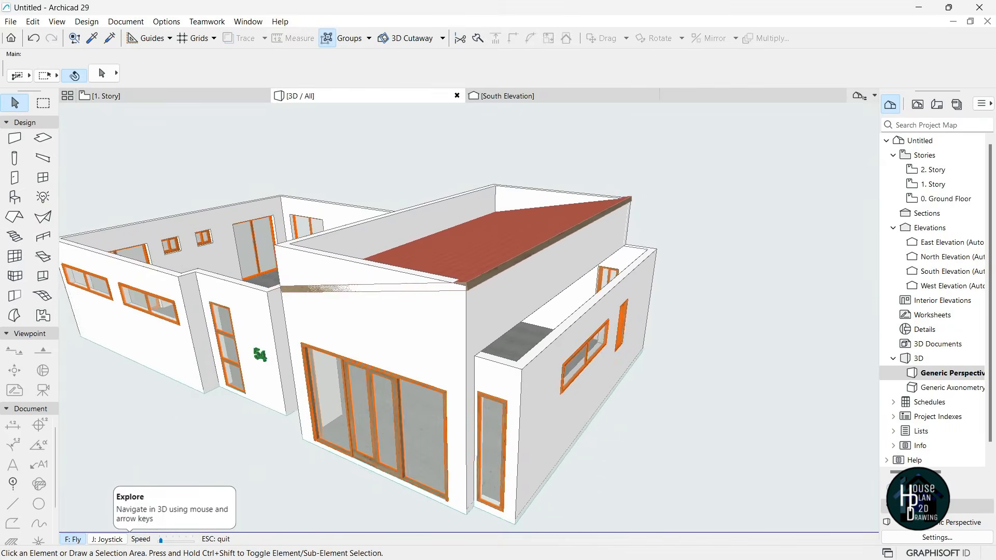
- Select the wall behind the roof, start a top-height edit, then cancel it
click(548, 279)
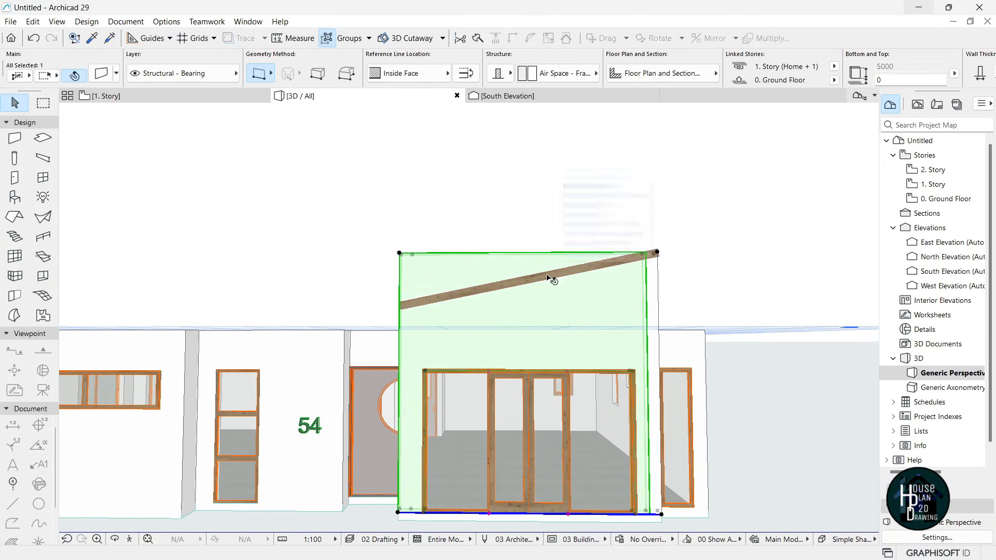
click(657, 253)
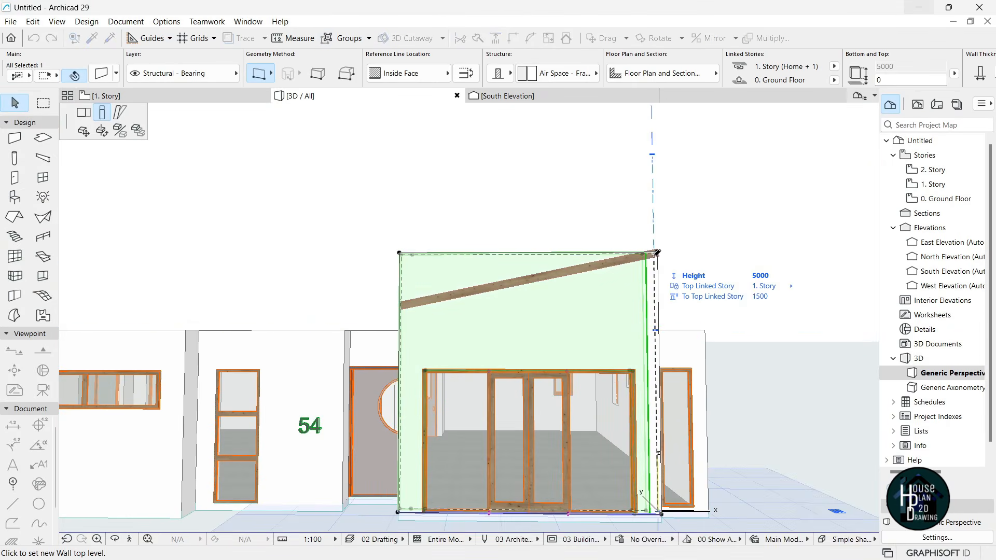
key(Escape)
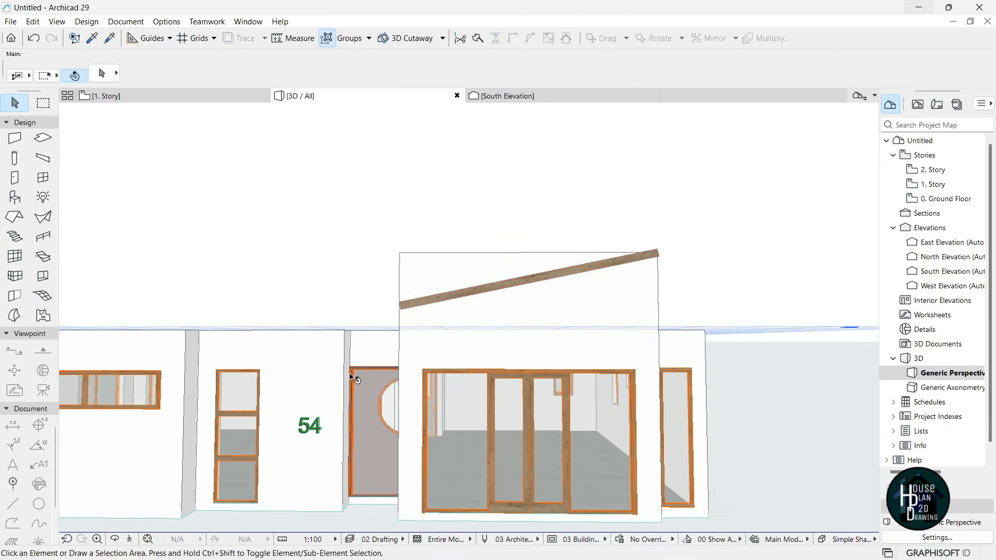
click(131, 540)
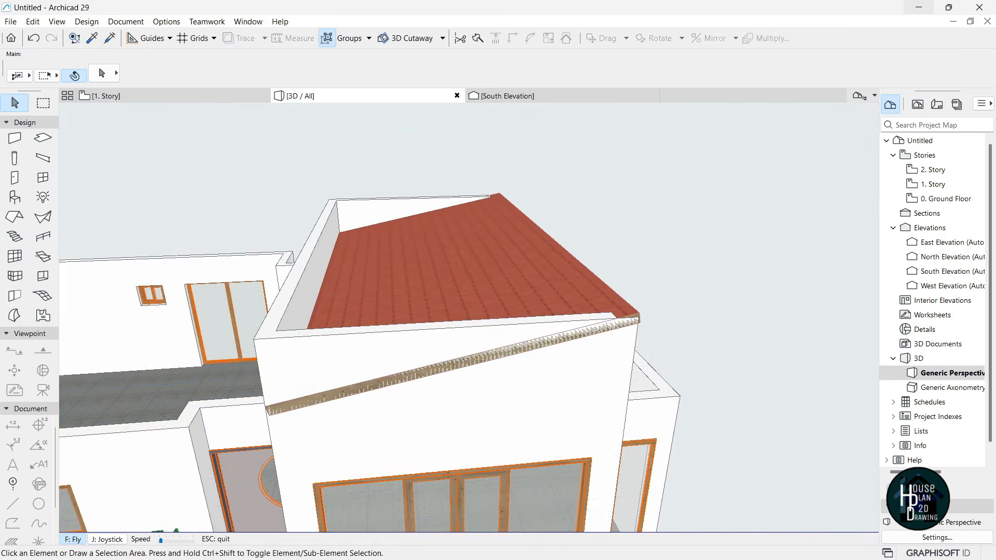
key(Escape)
- Set the tiled roof's thickness to 250 and pitch to 14.55° in Roof Settings
click(476, 267)
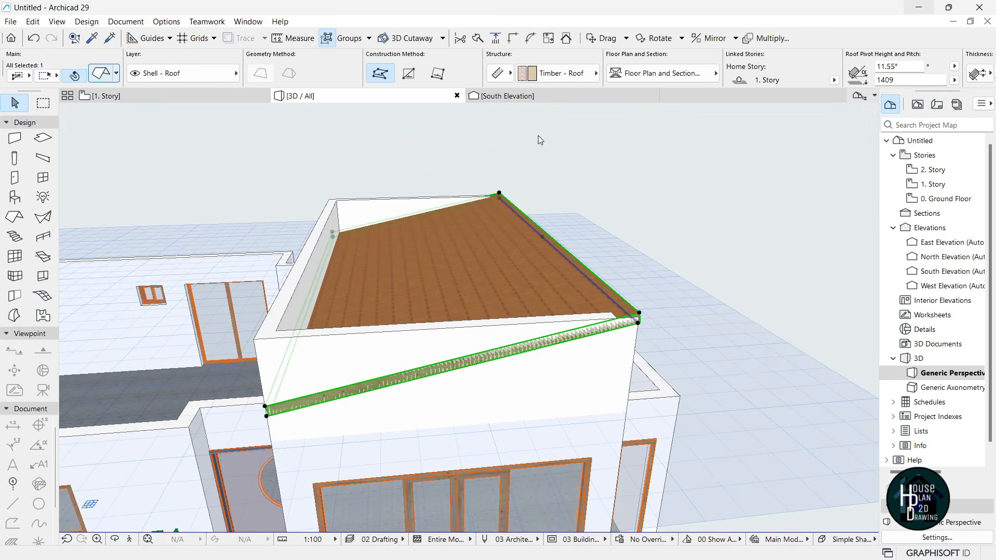
key(ctrl+t)
double_click(612, 97)
text(250)
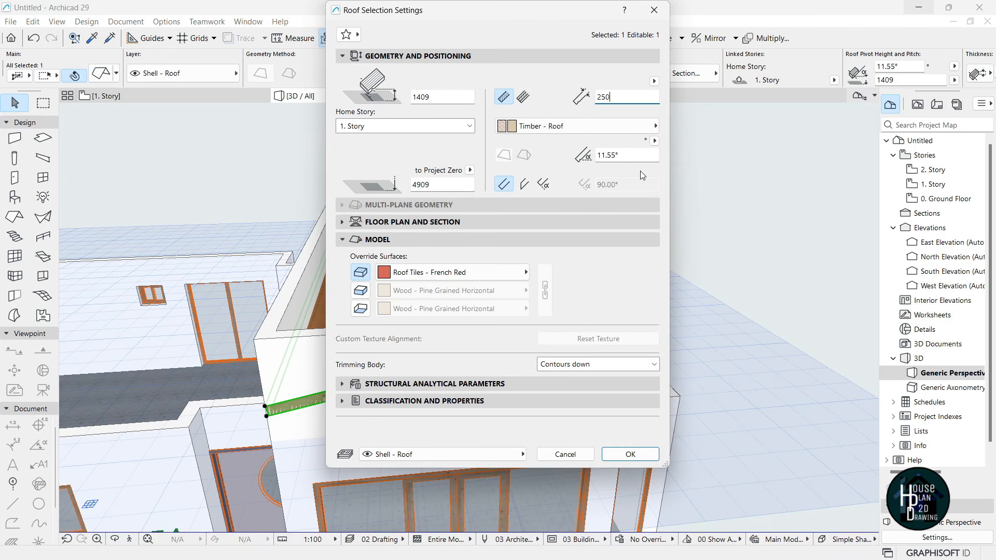
click(604, 155)
text(4)
key(Return)
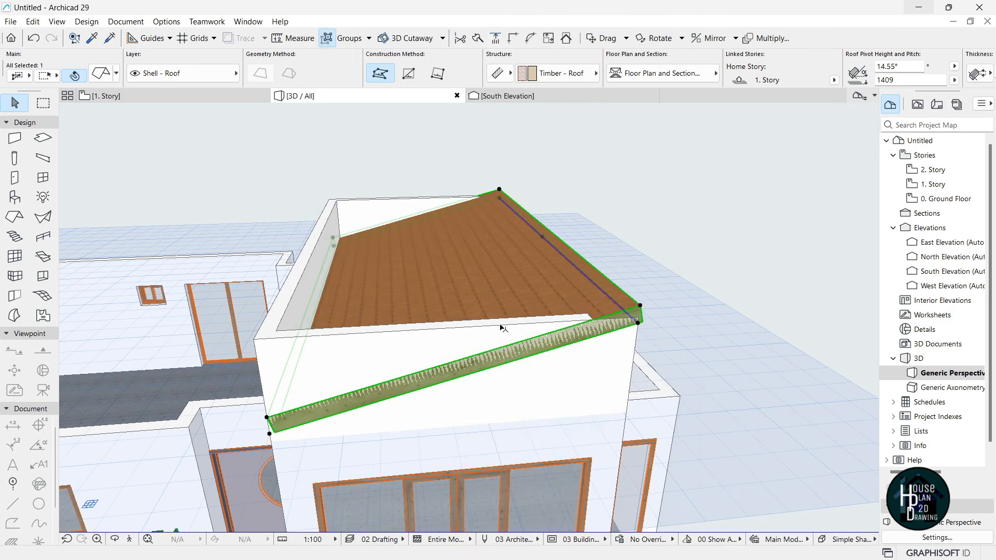
key(Escape)
click(131, 539)
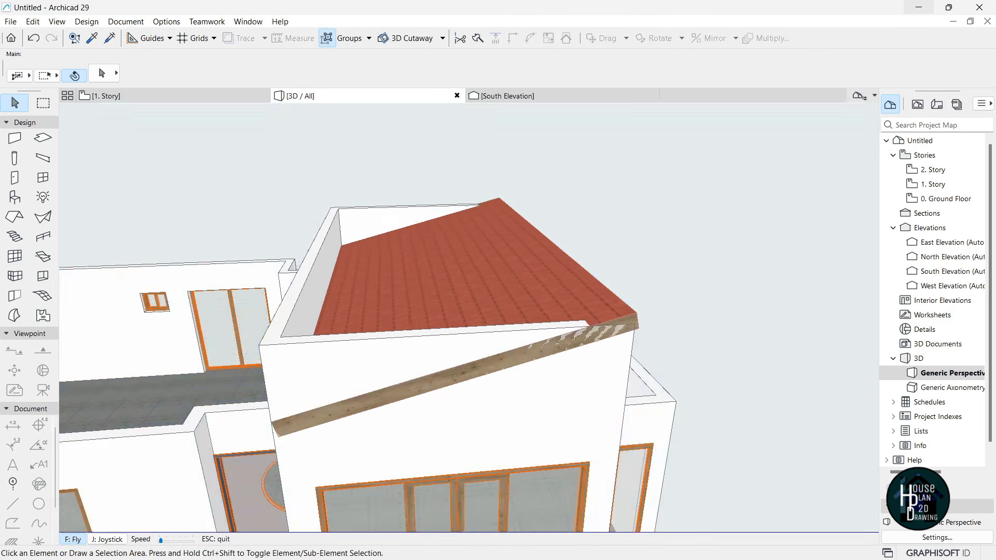
- Fly the camera back, left and up to look down over the finished roof
key(Down)
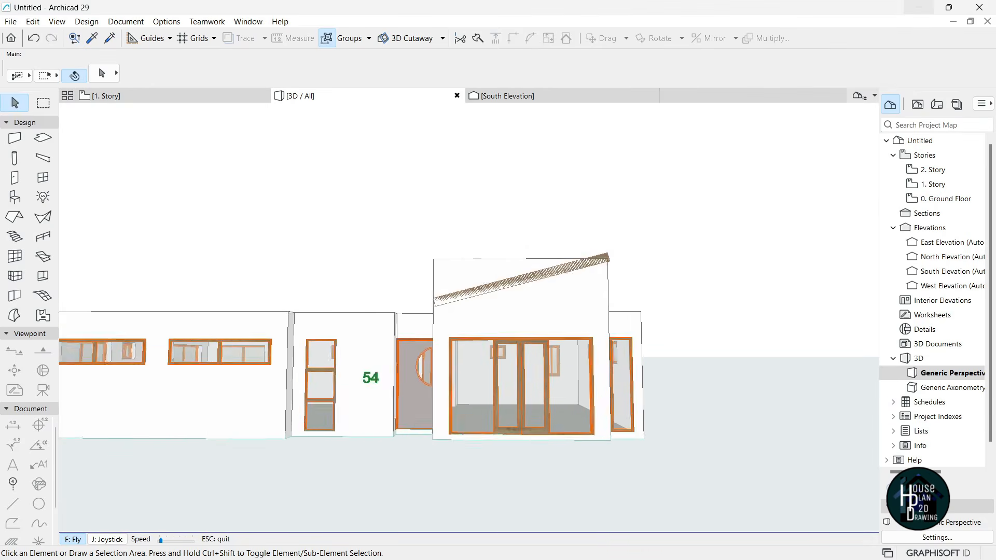
key(Up)
key(Left)
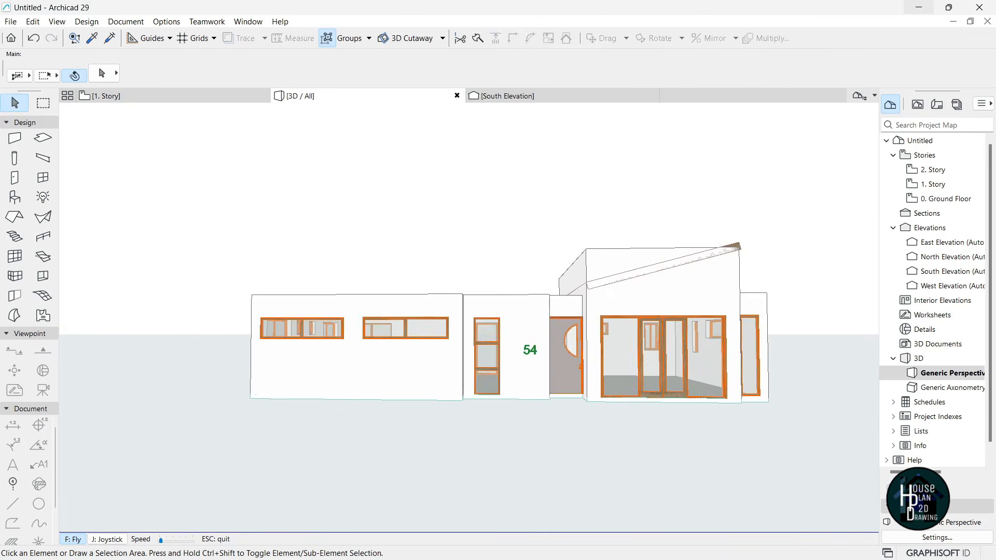
key(Page_Up)
key(Up)
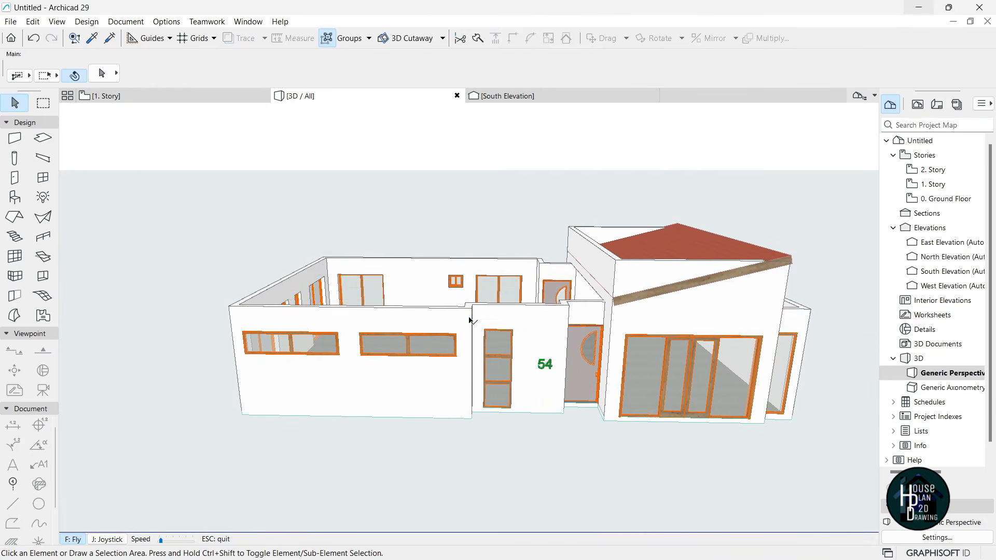
key(Escape)
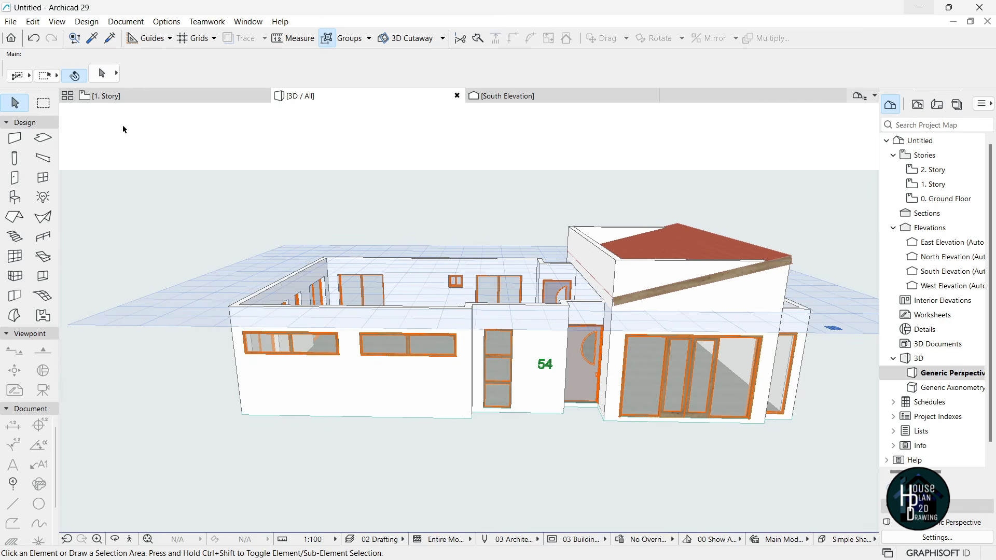
- Open the 0. Ground Floor plan from the Project Map via the 1. Story tab
click(125, 97)
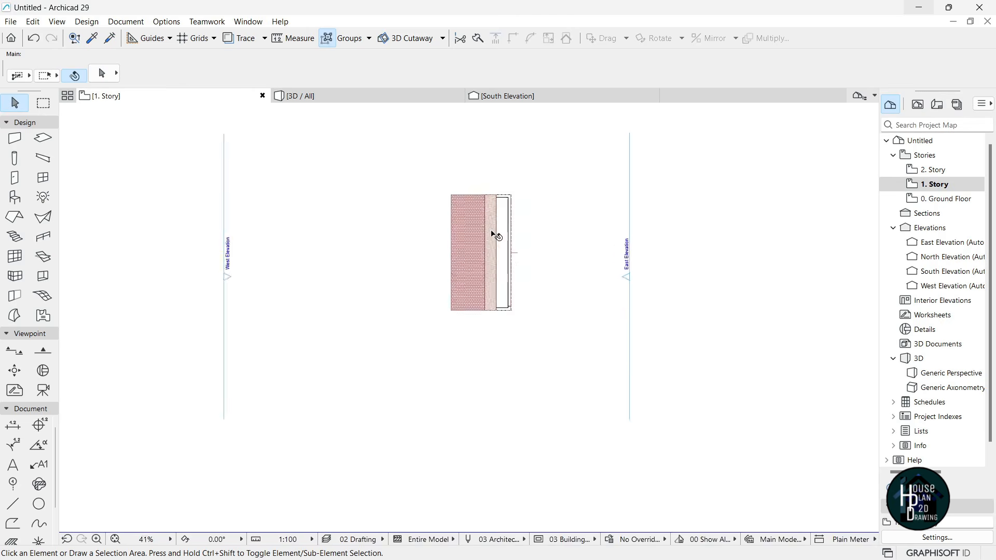
double_click(946, 200)
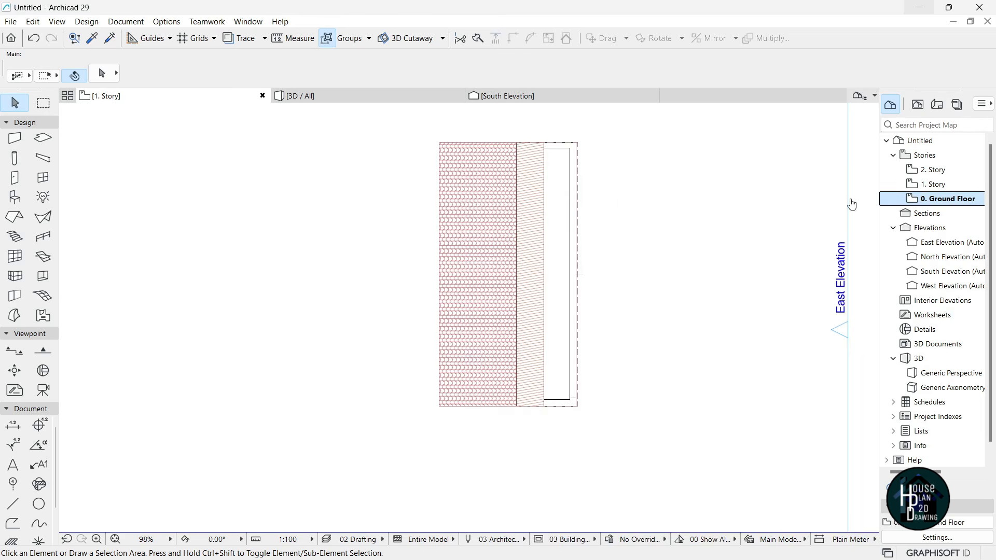
scroll(508, 262, up, 5)
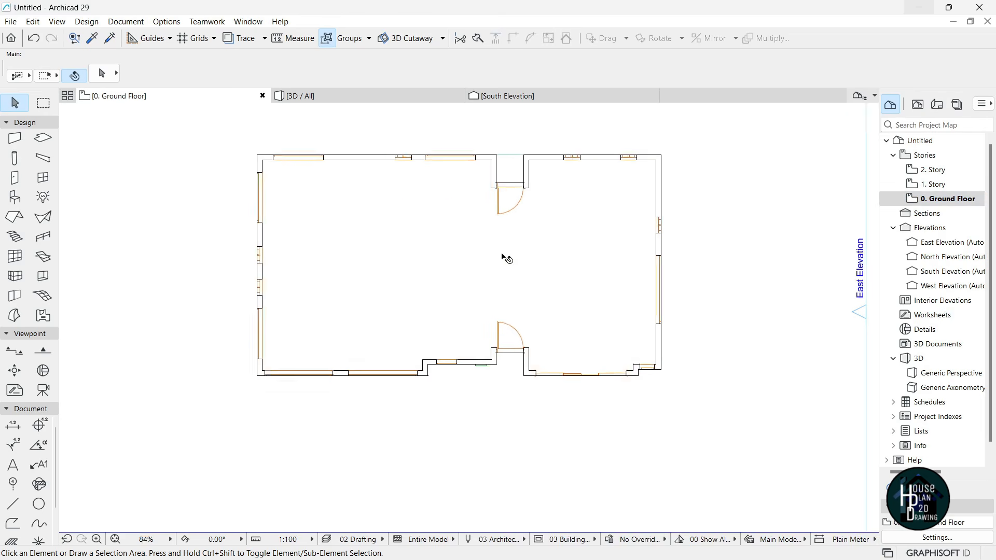
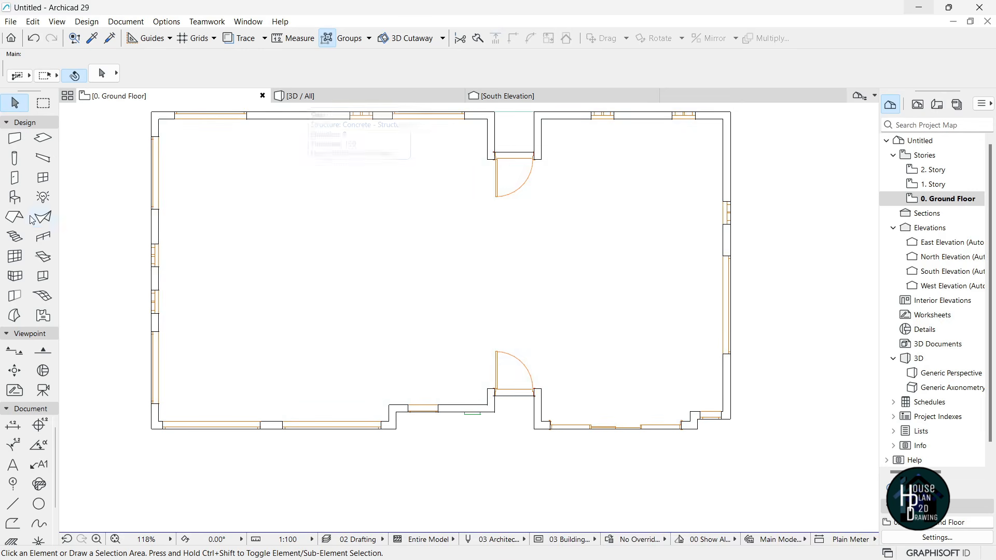
- Set the Roof tool defaults to 250 thickness and a 1.00° pitch
click(11, 218)
click(102, 74)
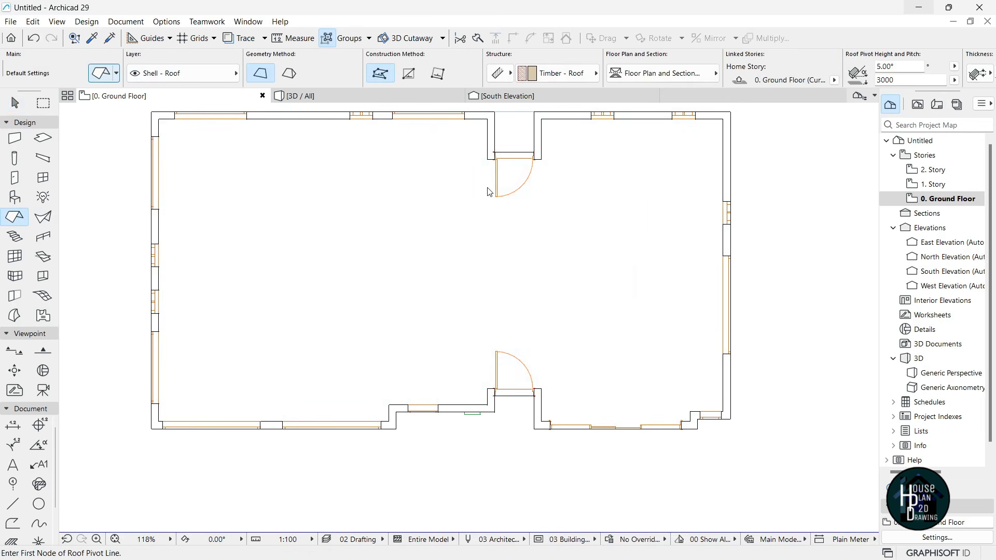
click(618, 155)
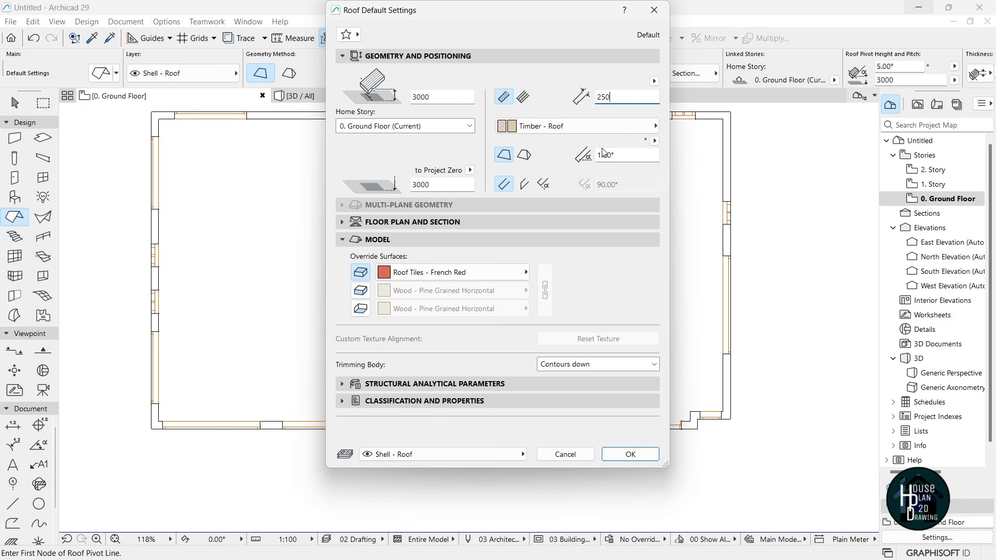
click(630, 454)
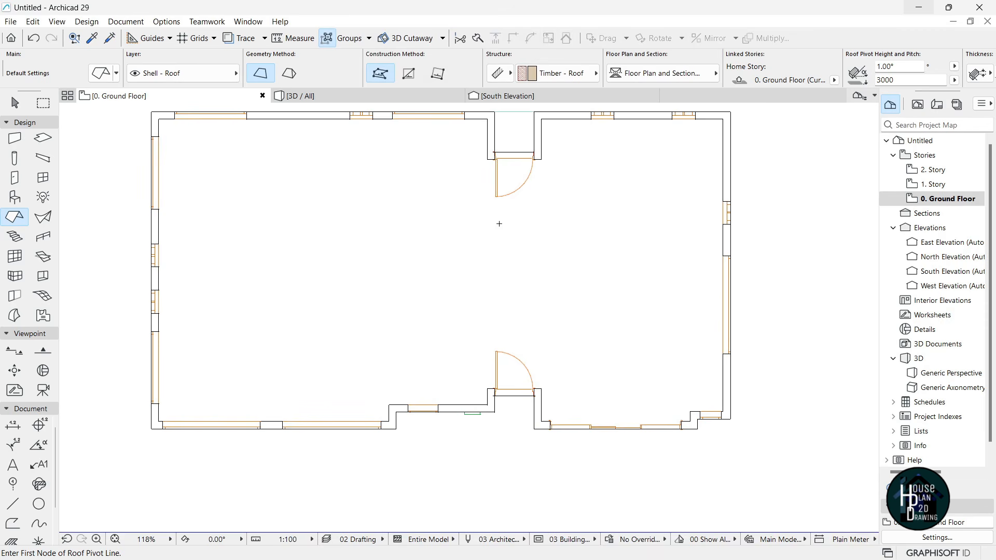
- Draw the roof pivot line along the left wing's wall and begin the outline at the entry recess
middle_drag(530, 438, 464, 479)
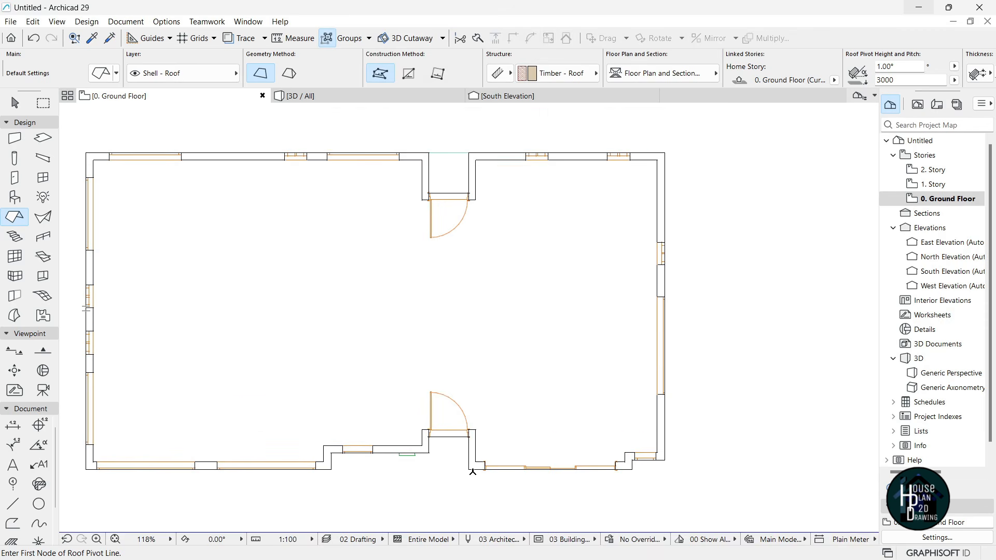
click(469, 469)
click(469, 152)
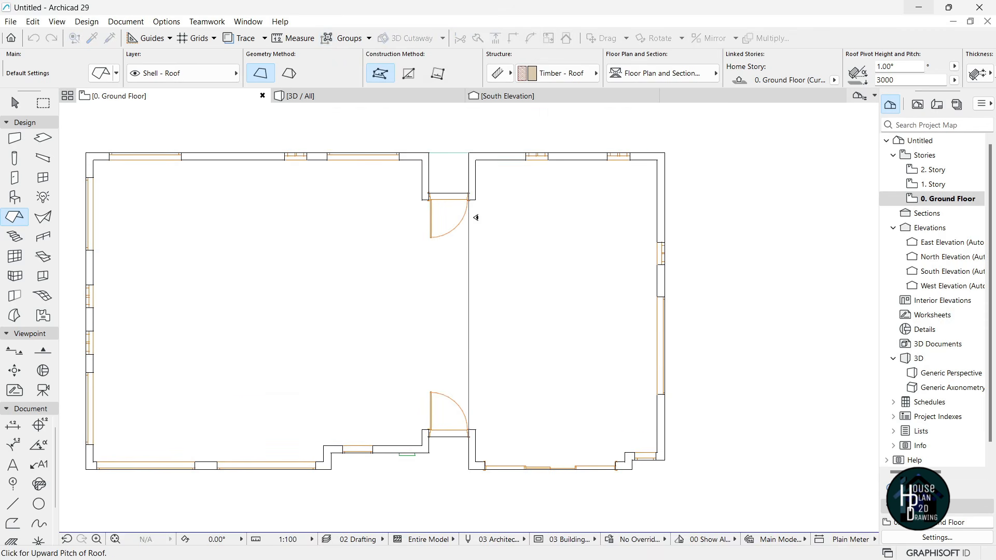
click(470, 470)
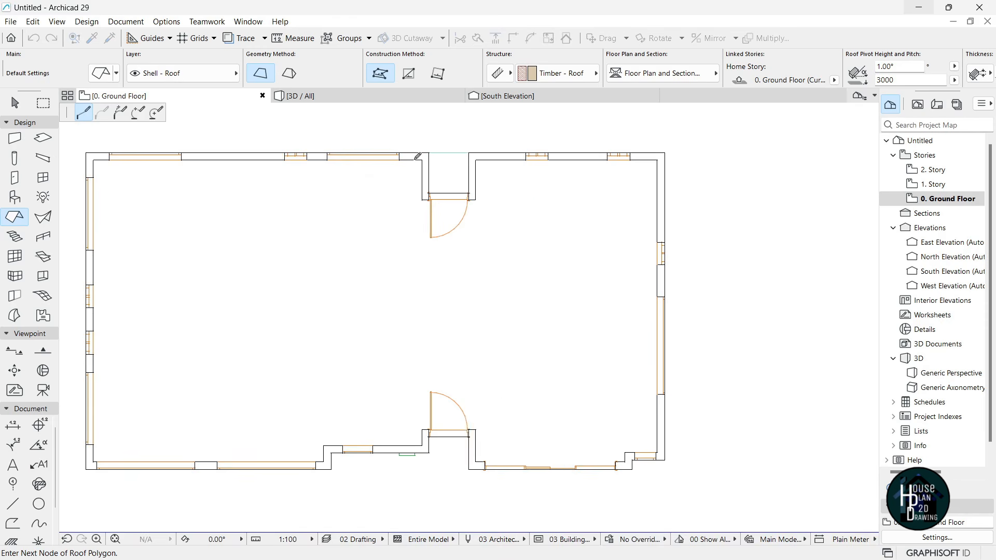
scroll(420, 157, up, 2)
click(509, 218)
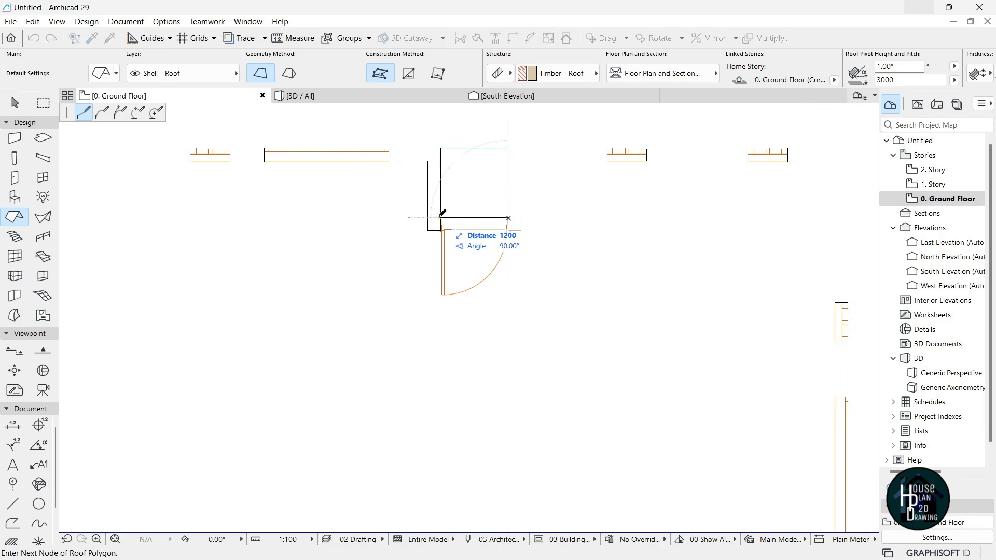
click(441, 149)
- Trace the left wing's remaining corners to close the roof outline, then view the model in 3D
scroll(442, 147, down, 4)
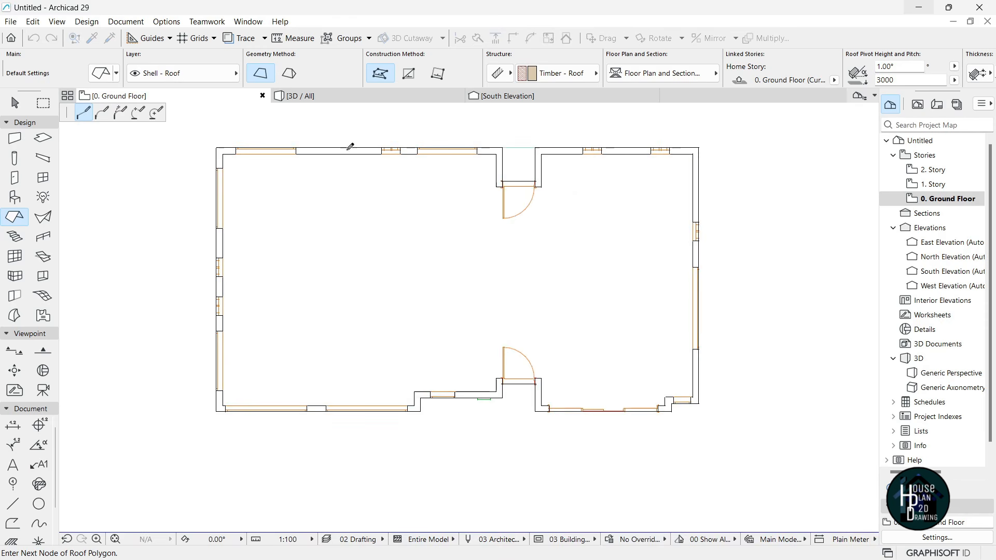
click(216, 148)
scroll(218, 149, down, 3)
scroll(227, 374, up, 3)
click(218, 235)
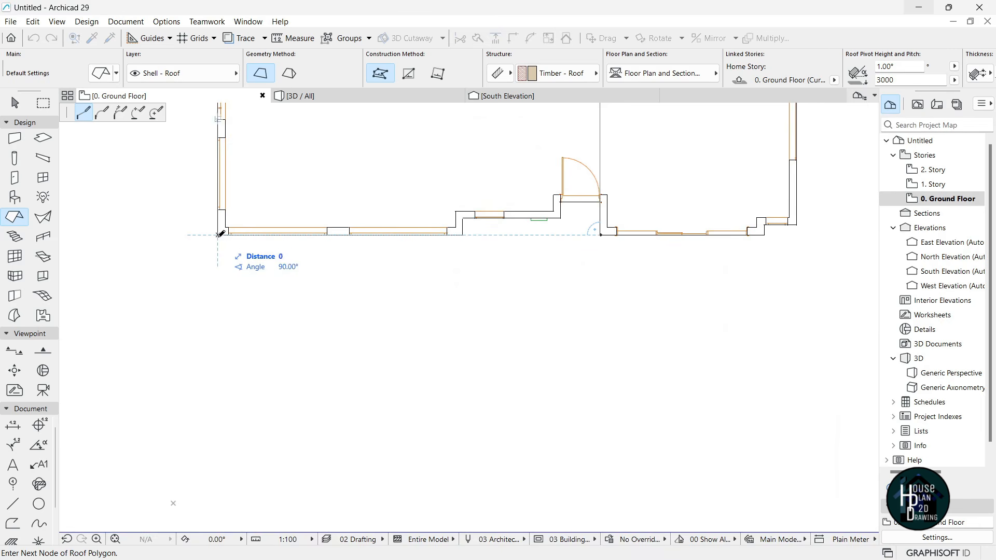
scroll(638, 202, up, 4)
click(197, 295)
click(193, 259)
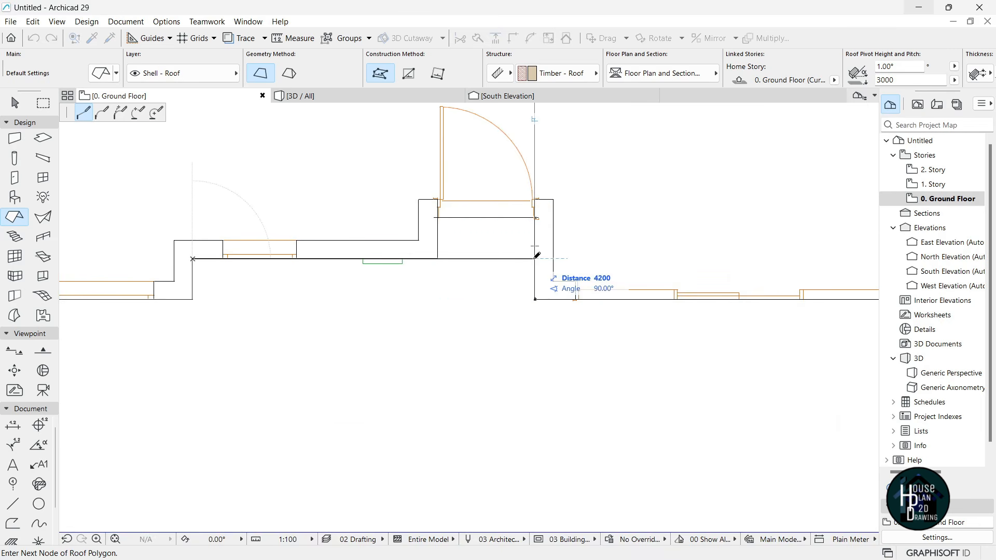
middle_drag(536, 219, 527, 342)
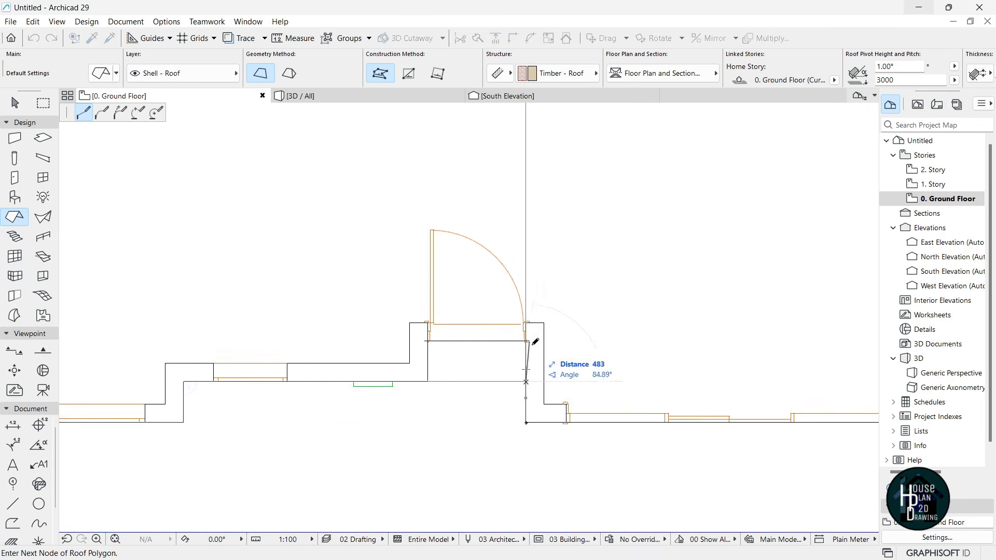
double_click(526, 421)
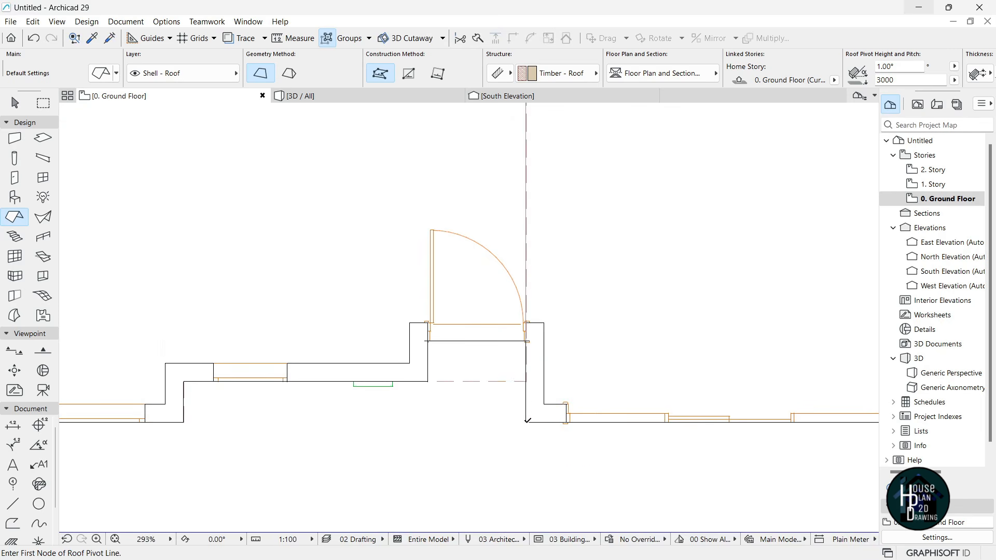
scroll(526, 422, down, 6)
scroll(389, 336, up, 3)
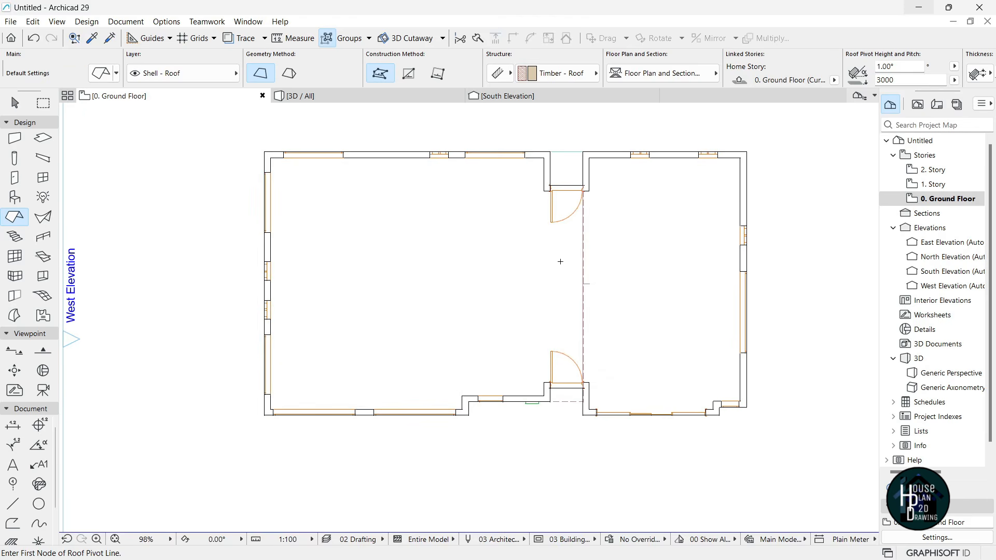
key(Escape)
click(322, 96)
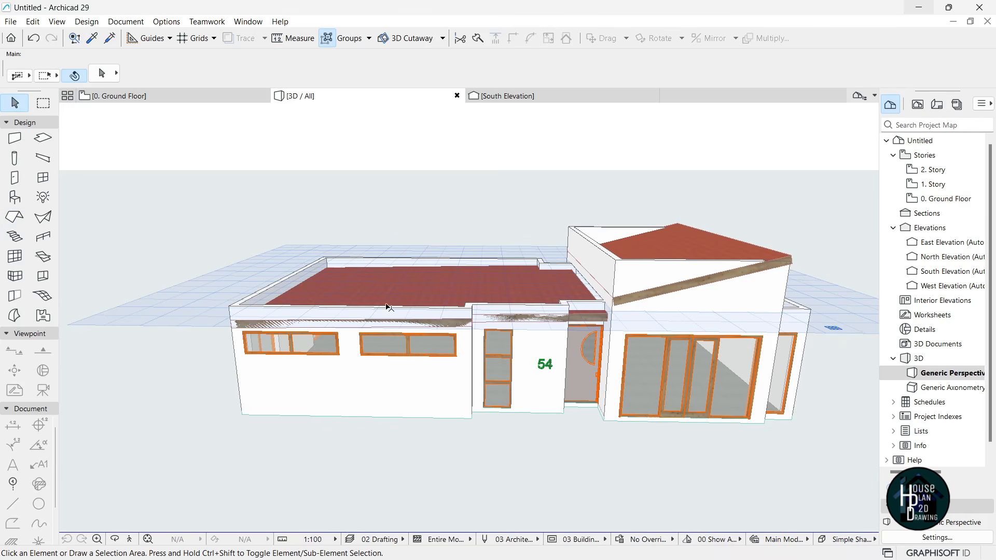
- In South Elevation, raise the low-slope roof 448 so its edge meets the wall tops
click(506, 96)
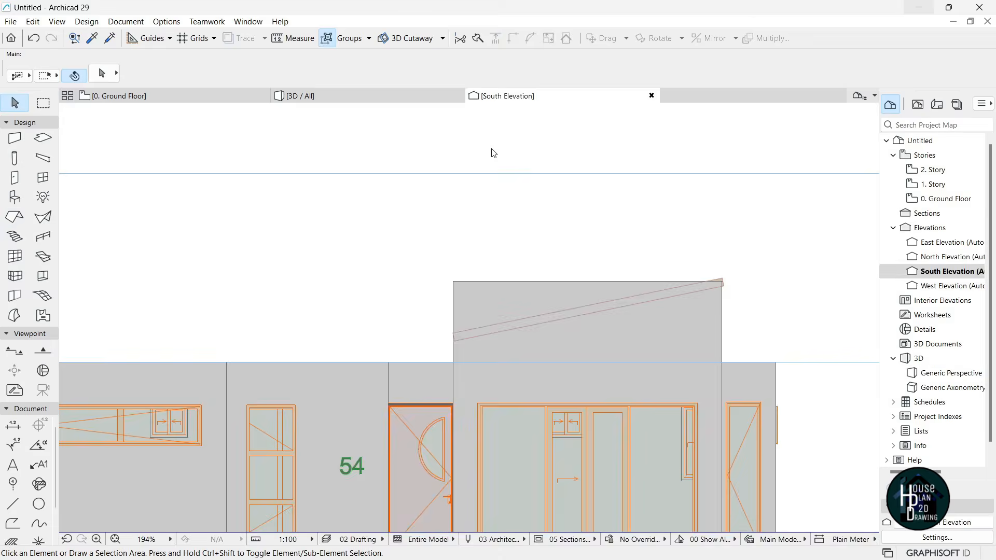
scroll(595, 335, down, 4)
scroll(226, 396, up, 4)
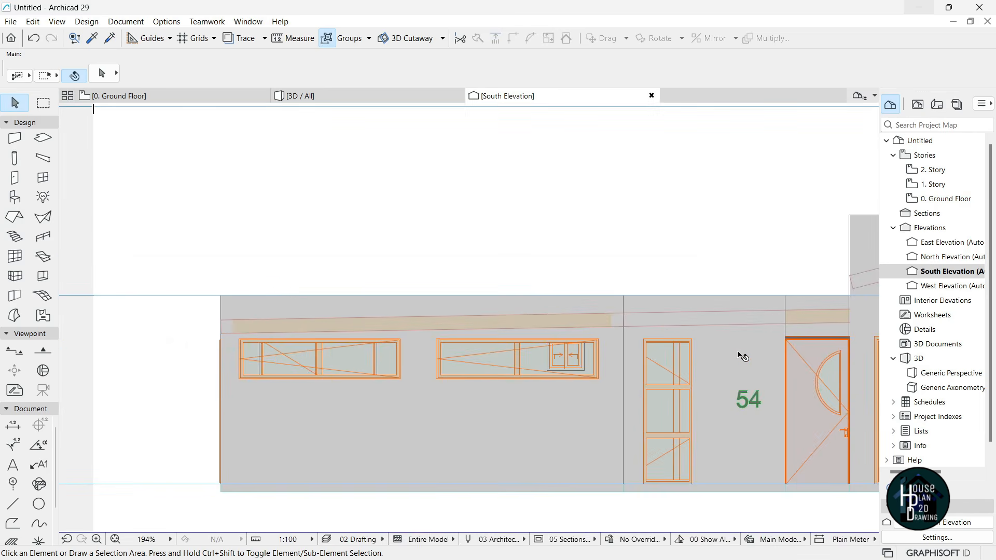
click(832, 315)
scroll(448, 344, down, 4)
scroll(637, 335, up, 3)
scroll(639, 332, up, 4)
key(ctrl+d)
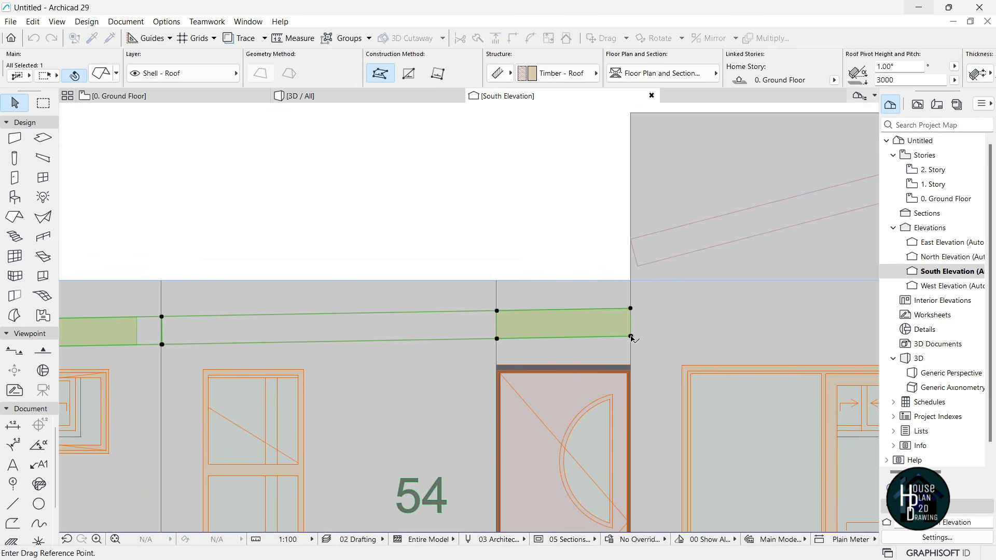
click(631, 336)
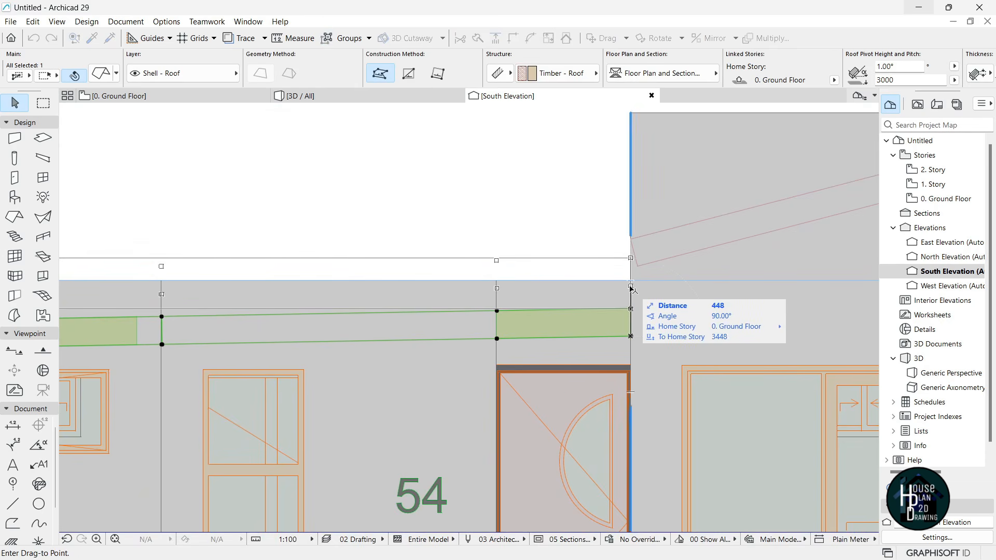
click(631, 288)
scroll(618, 306, down, 4)
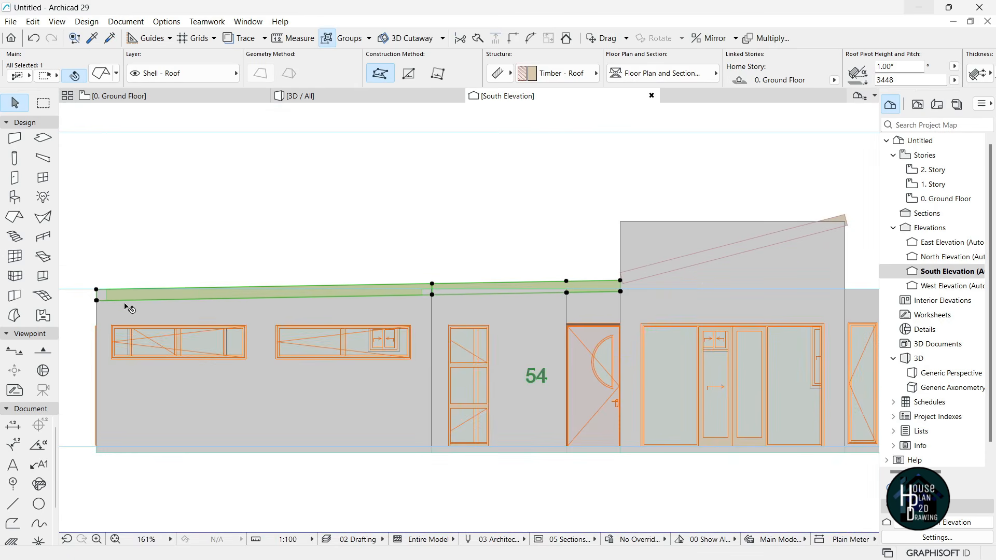
scroll(620, 291, up, 5)
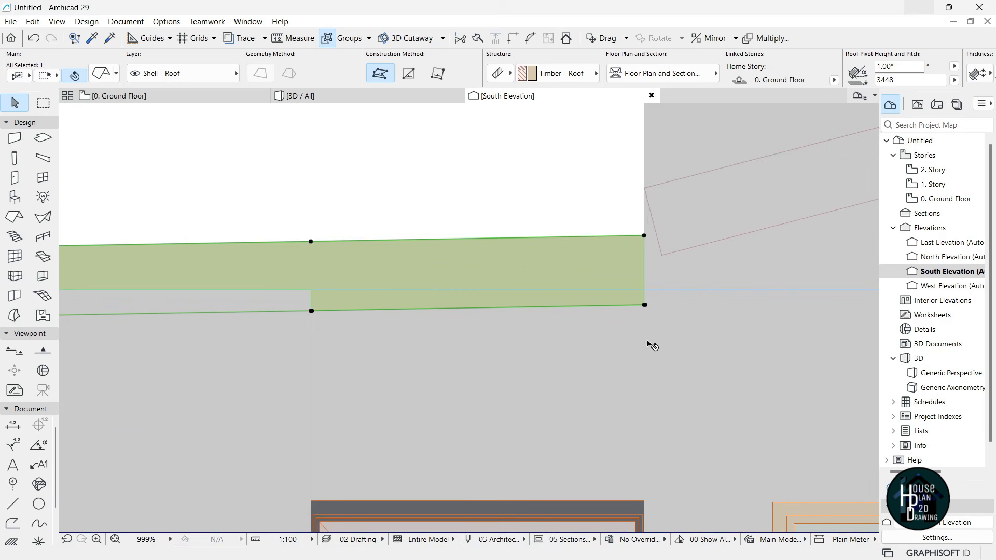
click(644, 305)
click(645, 299)
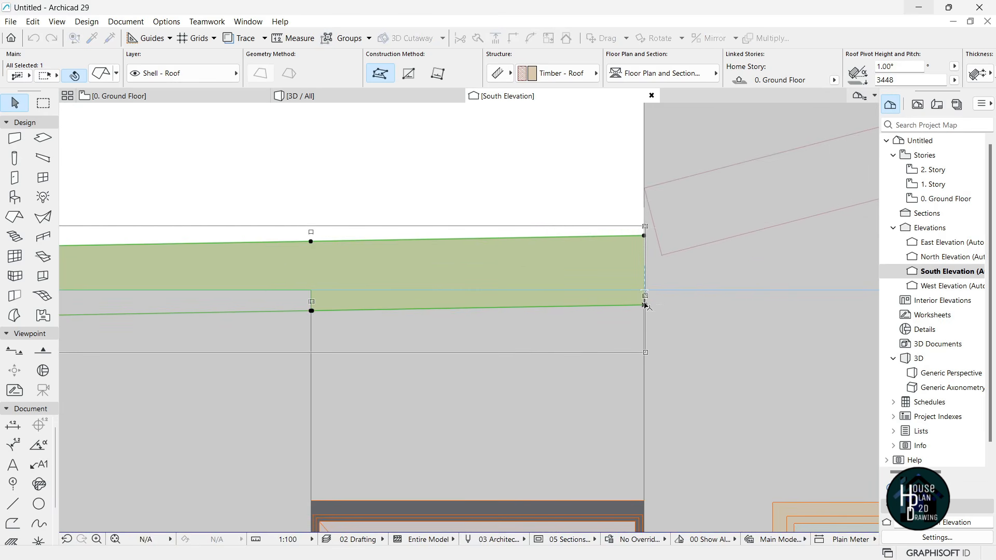
scroll(599, 288, down, 2)
scroll(596, 287, down, 4)
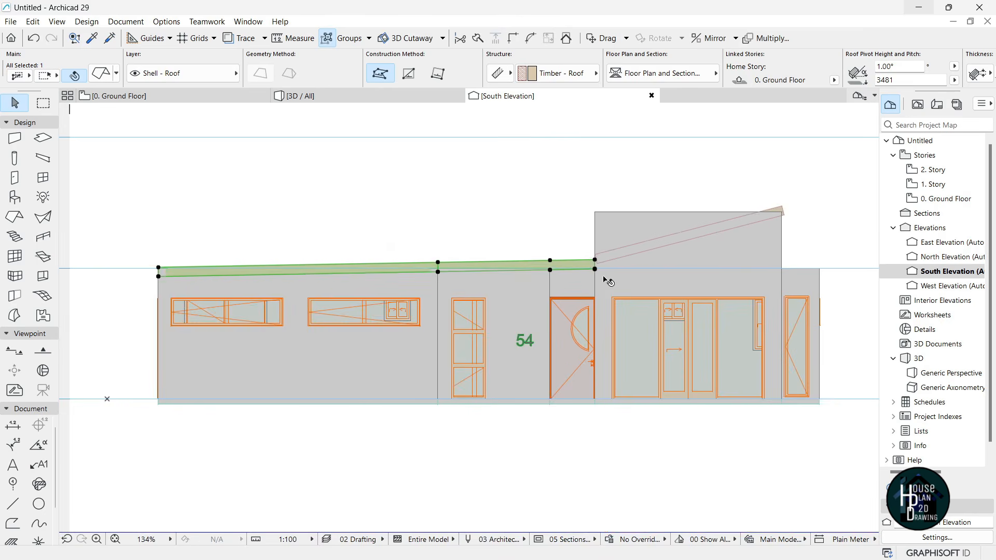
key(Escape)
- Give the upper sloped roof a shallower pitch using the Roof Pitch command on its left node
scroll(700, 238, up, 2)
click(521, 268)
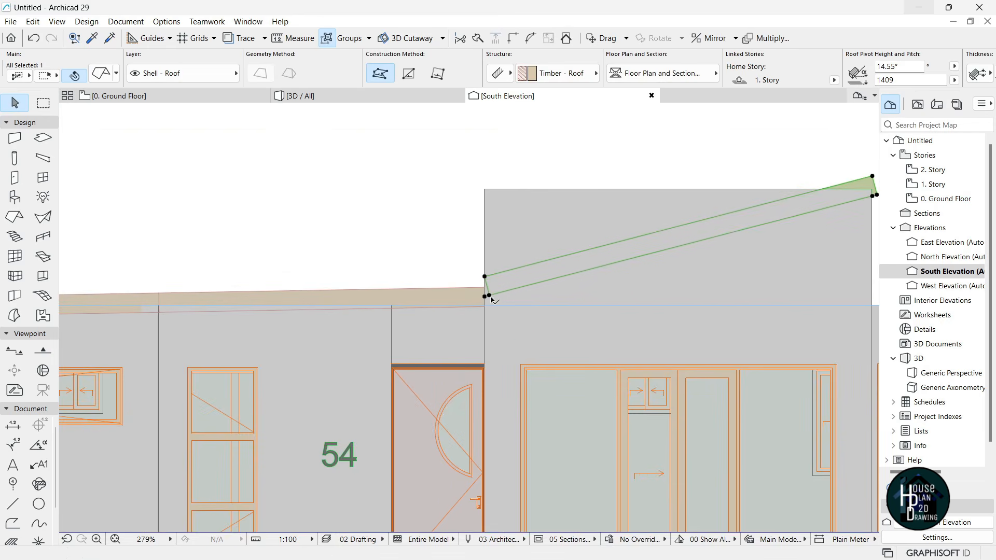
click(489, 296)
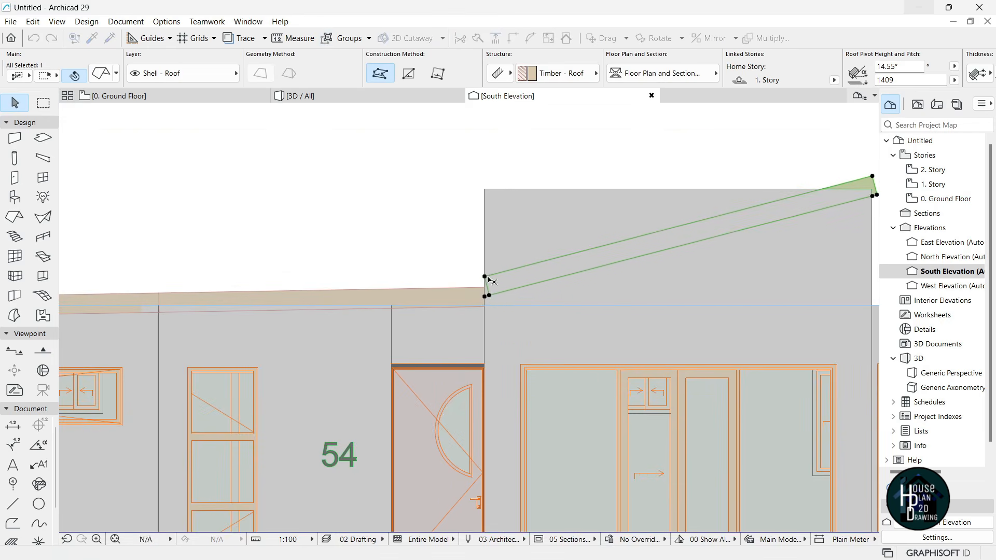
click(486, 277)
click(102, 112)
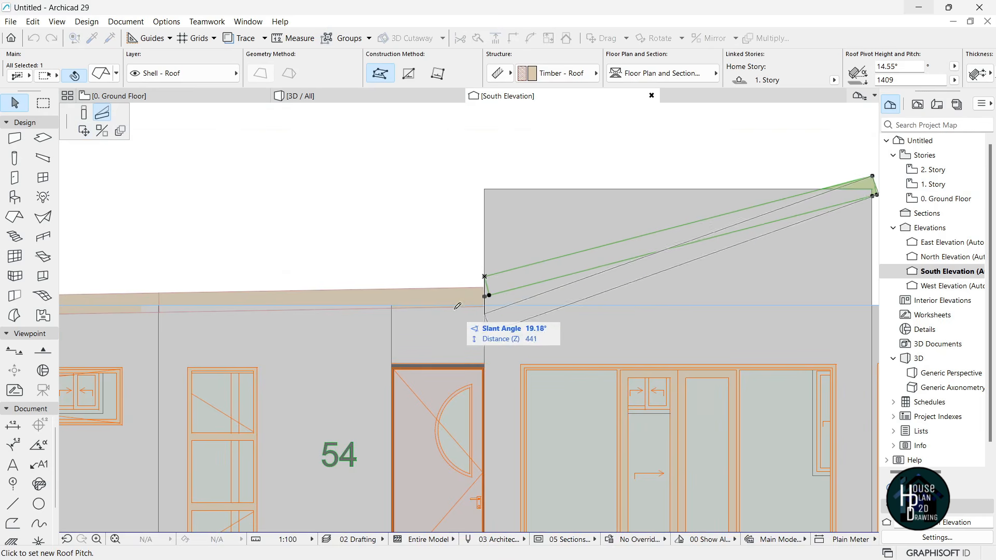
click(457, 256)
key(Escape)
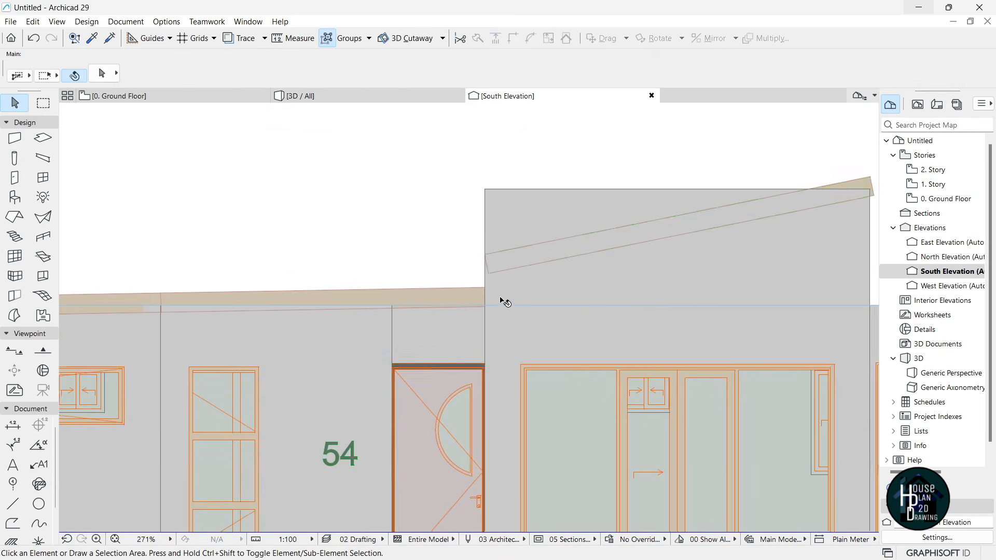
scroll(506, 304, down, 5)
scroll(419, 303, up, 2)
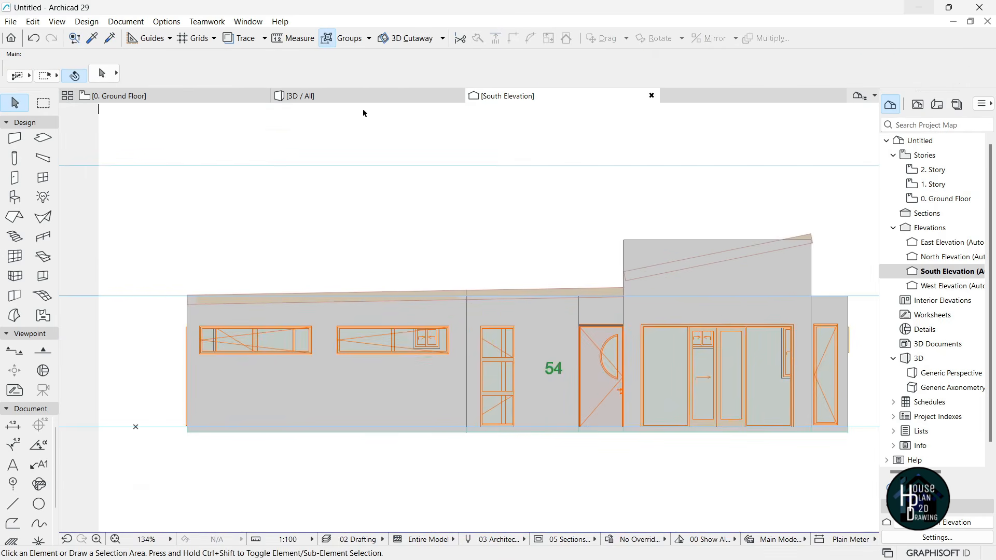
click(304, 96)
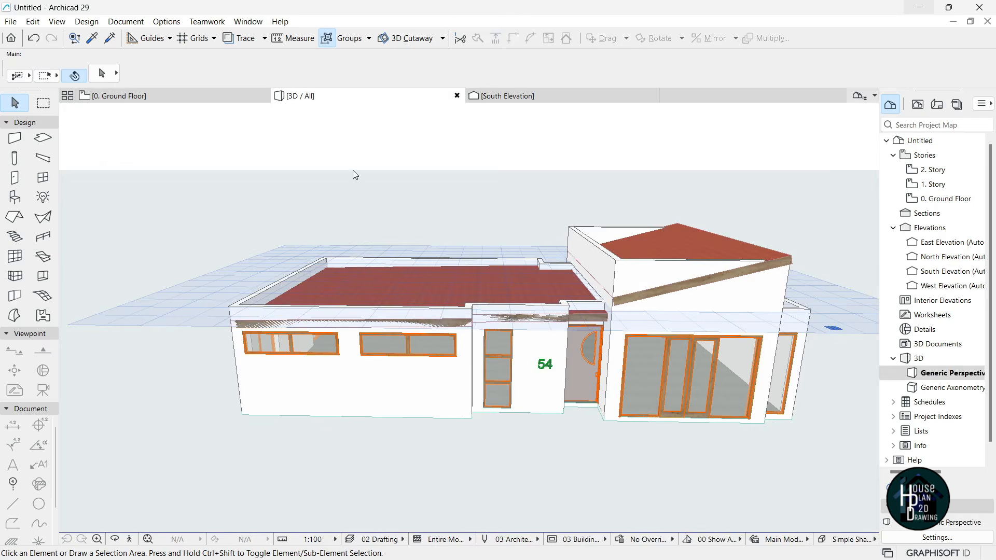
- Fly over the roofs and front entrance in Explore mode, then return to the 0. Ground Floor plan
click(130, 539)
key(Up)
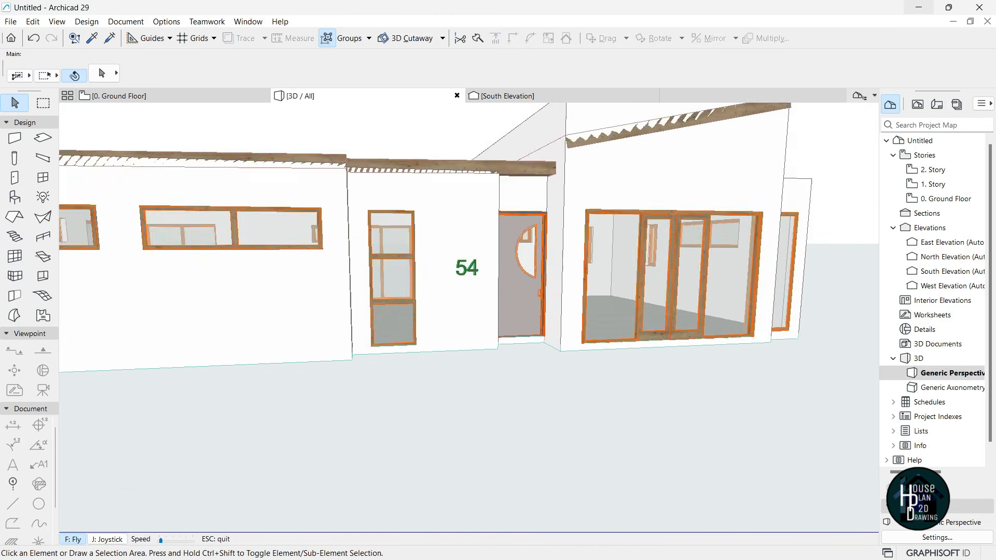
key(Right)
key(Left)
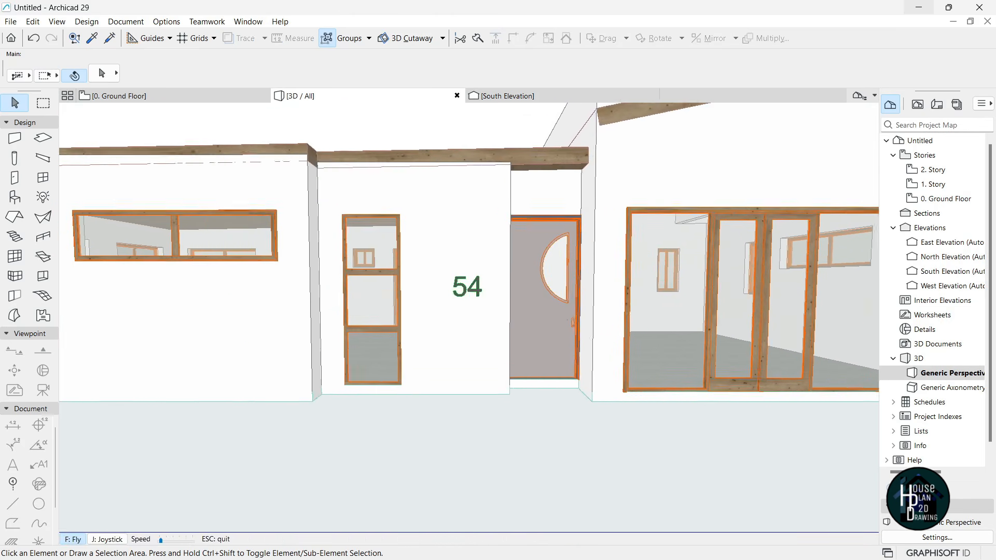
key(Escape)
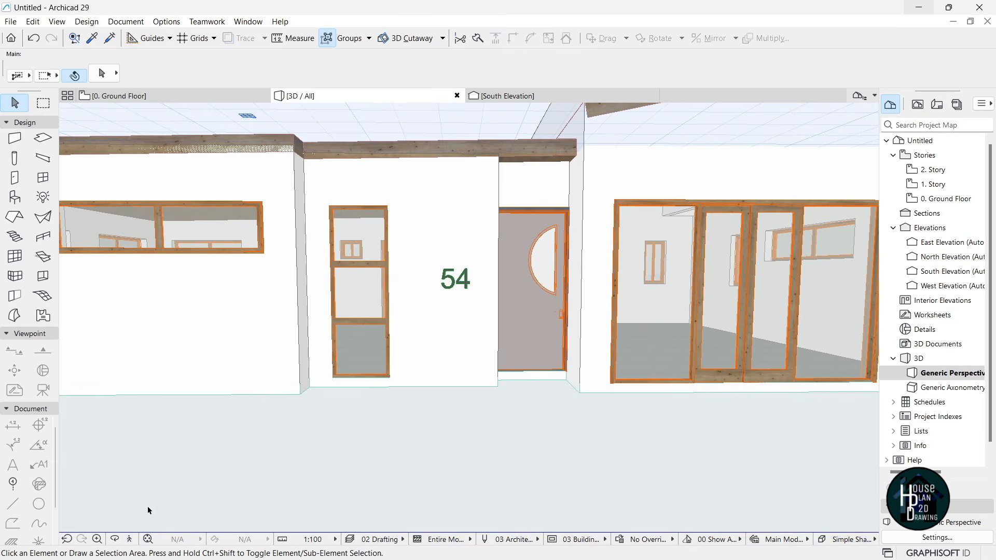
click(131, 540)
key(Page_Up)
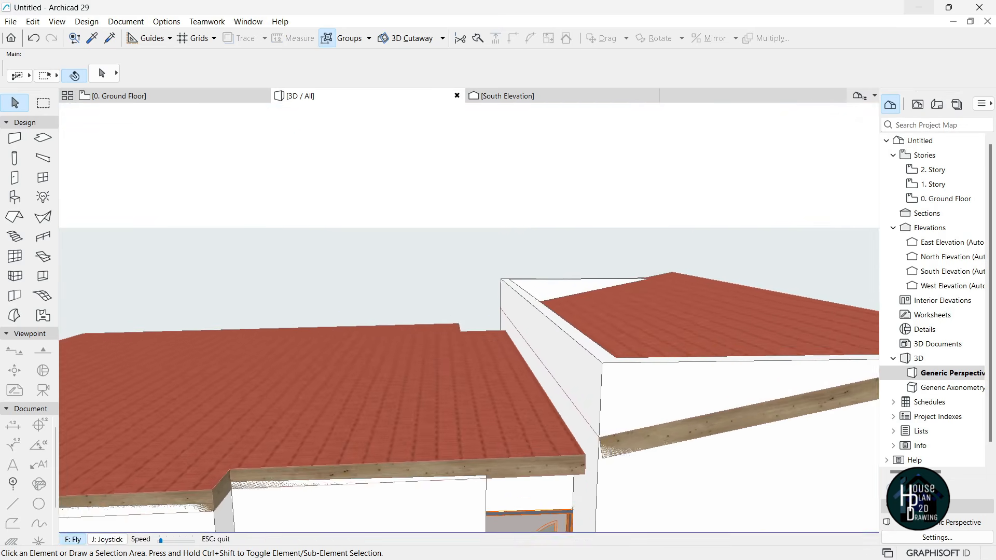
key(Page_Down)
key(Escape)
click(135, 95)
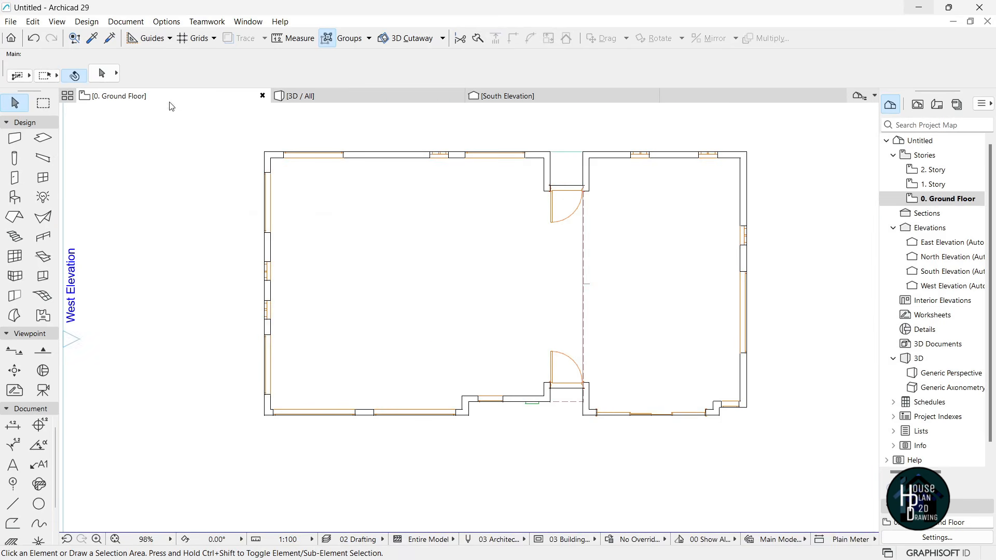
- Pick up the existing roof's settings and draw a pivot line along the entrance recess wall
scroll(571, 388, up, 7)
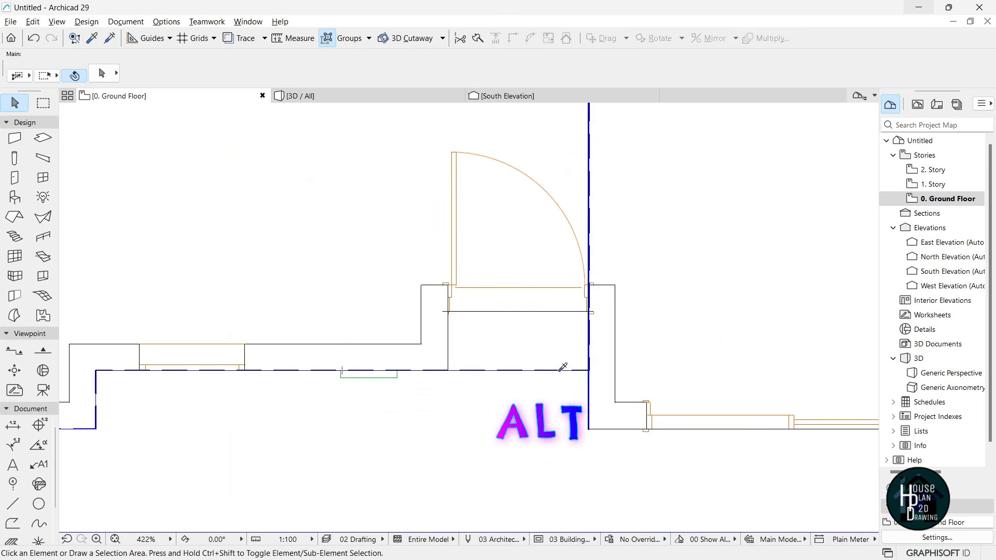
alt+click(562, 368)
scroll(560, 317, down, 3)
scroll(565, 376, up, 2)
scroll(571, 384, up, 2)
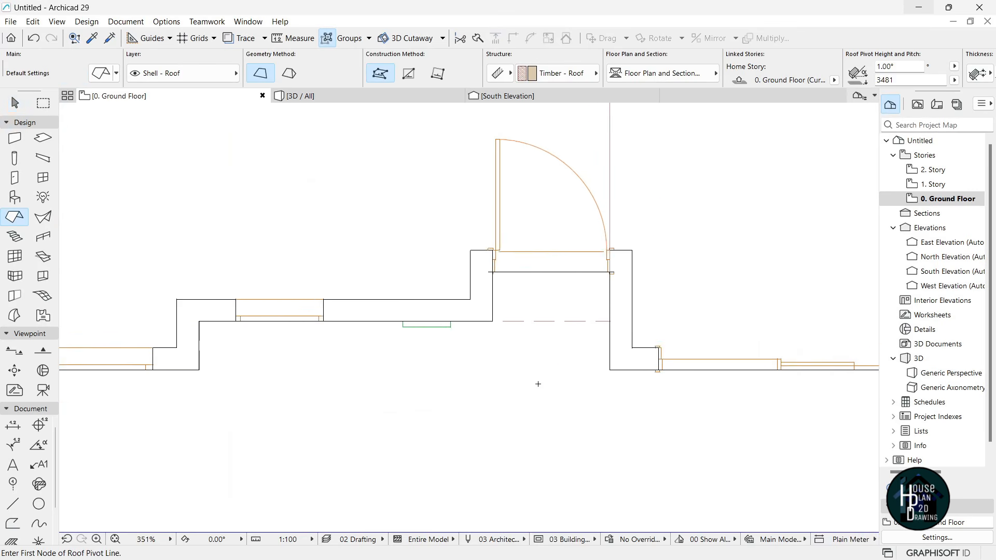
click(623, 366)
click(625, 296)
- Outline the roof over the recessed front entrance and check it in 3D
click(627, 364)
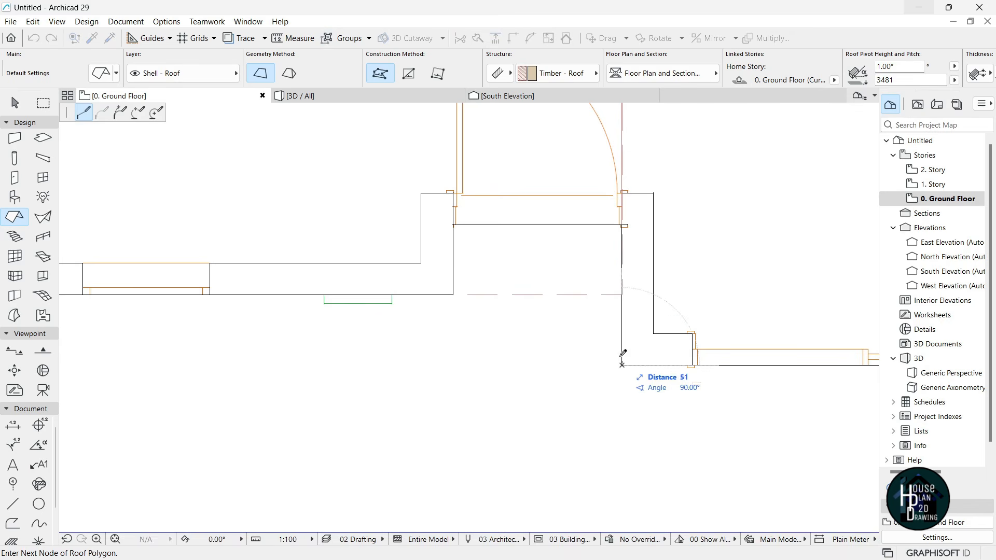
scroll(685, 329, down, 2)
scroll(372, 328, up, 2)
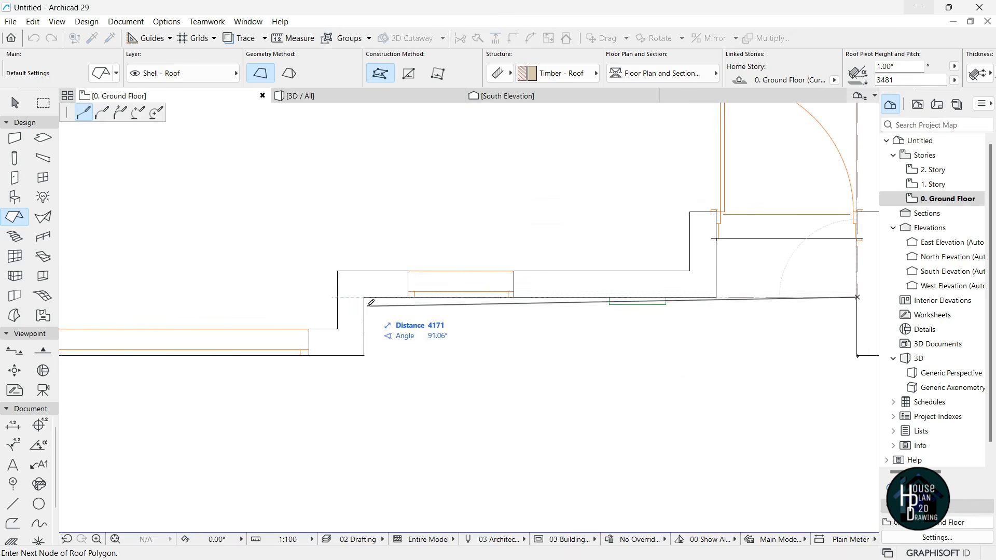
scroll(365, 356, down, 3)
scroll(583, 363, up, 2)
click(630, 337)
scroll(499, 320, down, 2)
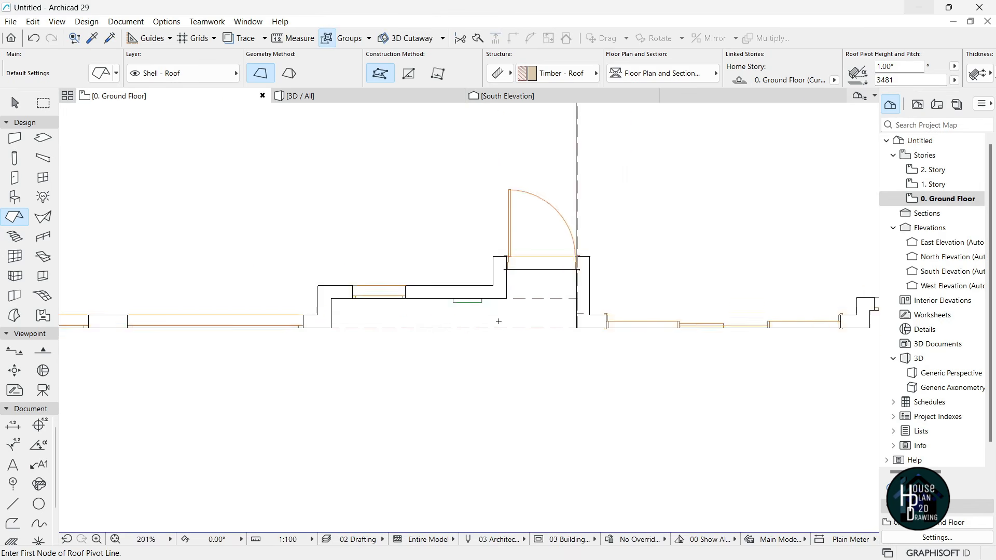
scroll(499, 321, down, 3)
scroll(509, 336, up, 2)
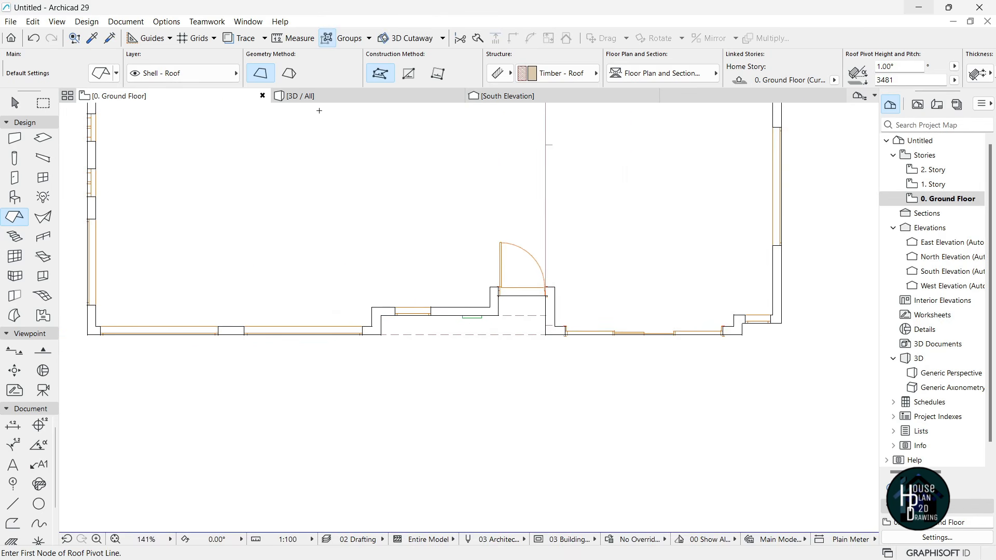
click(317, 97)
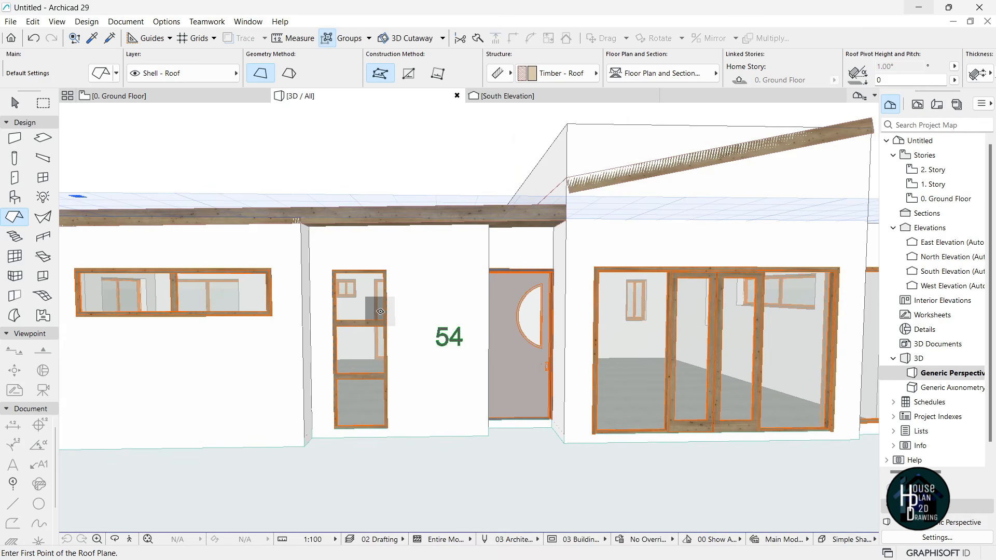
key(Escape)
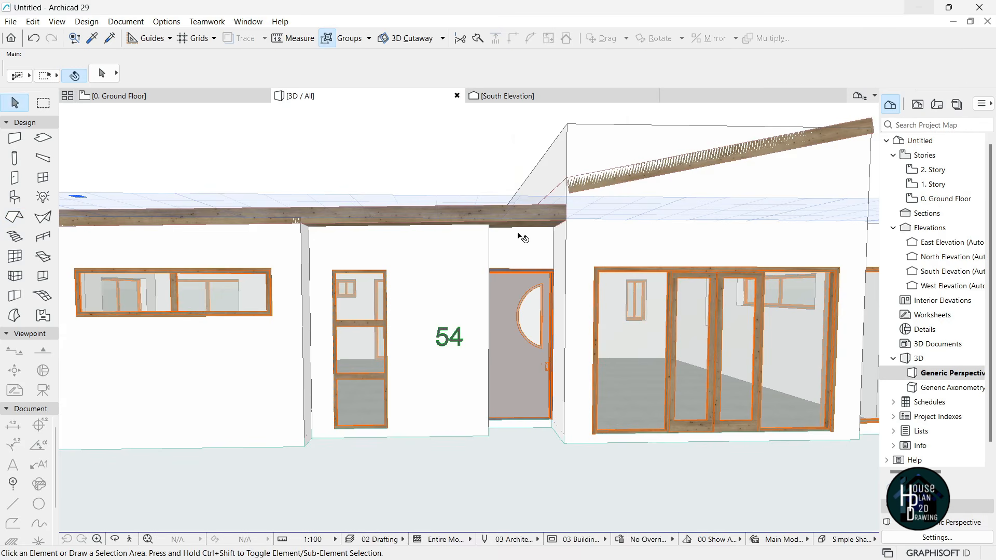
- In South Elevation, move the entrance roof down below the main eave to pivot height 3112
click(522, 99)
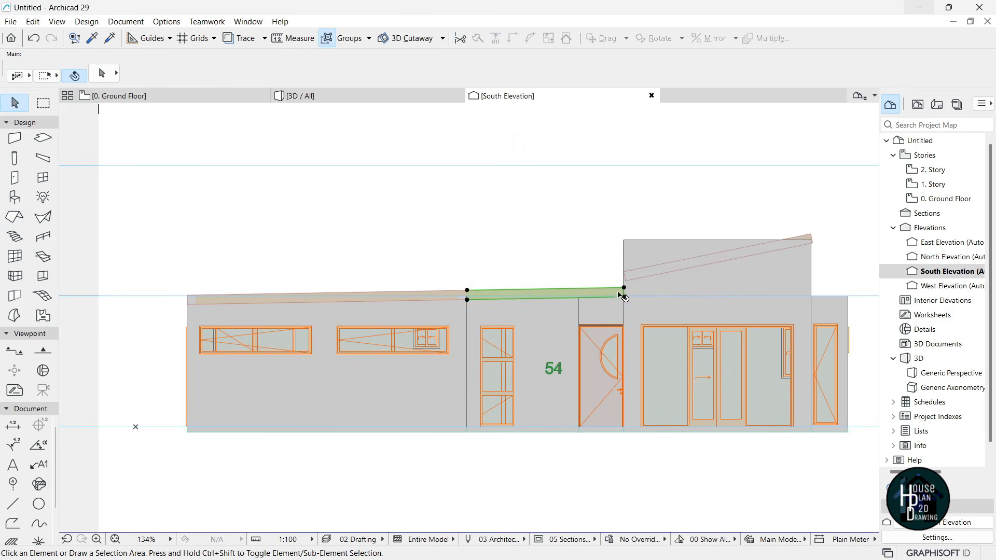
click(620, 294)
scroll(628, 287, up, 5)
key(ctrl+d)
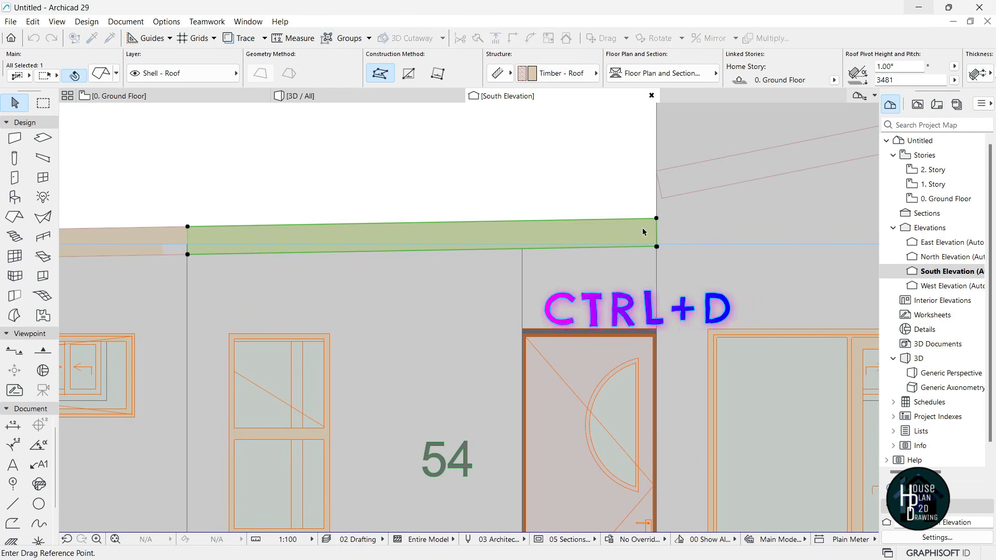
click(656, 218)
click(657, 260)
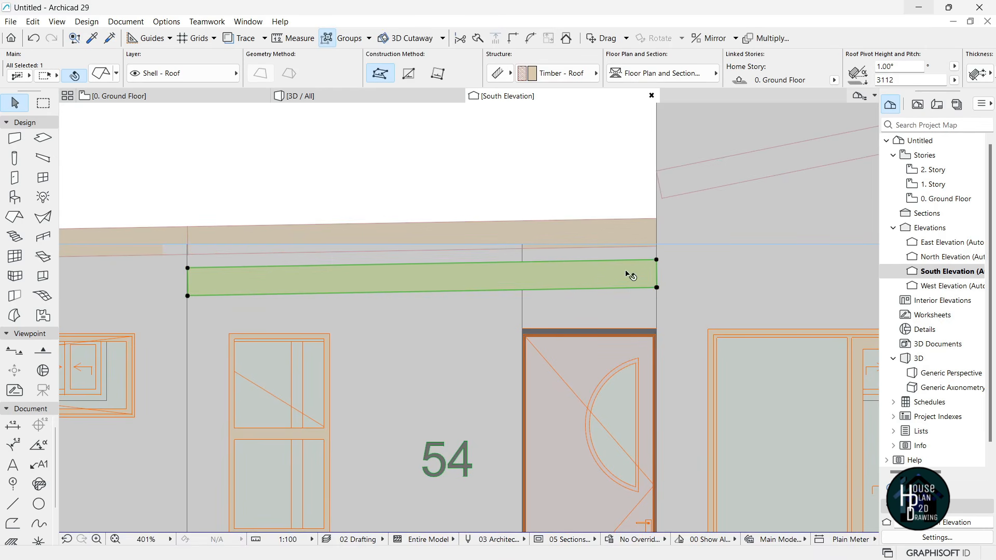
scroll(546, 302, up, 3)
scroll(616, 295, down, 4)
key(Escape)
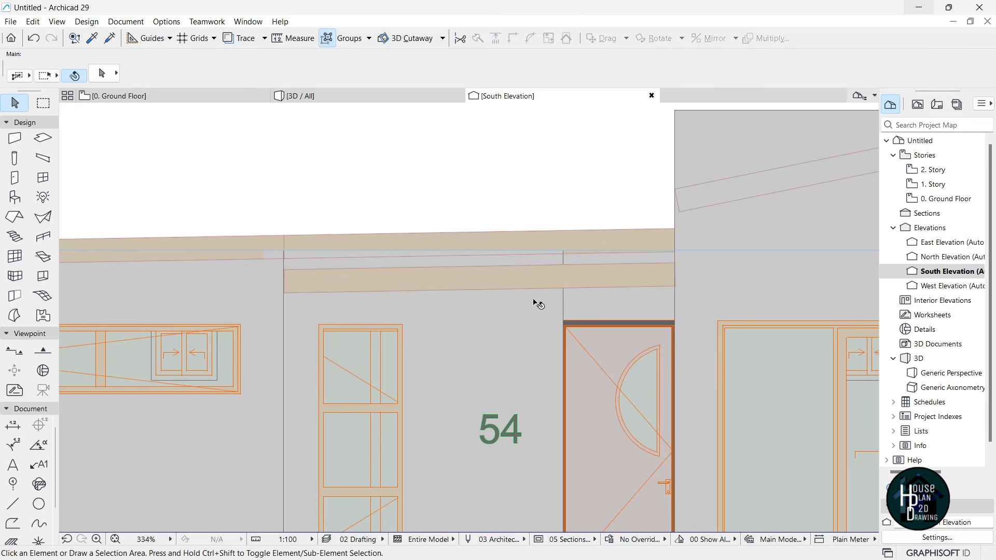
- Inspect the three roofs in 3D with Explore mode, then return to the Ground Floor plan
click(358, 96)
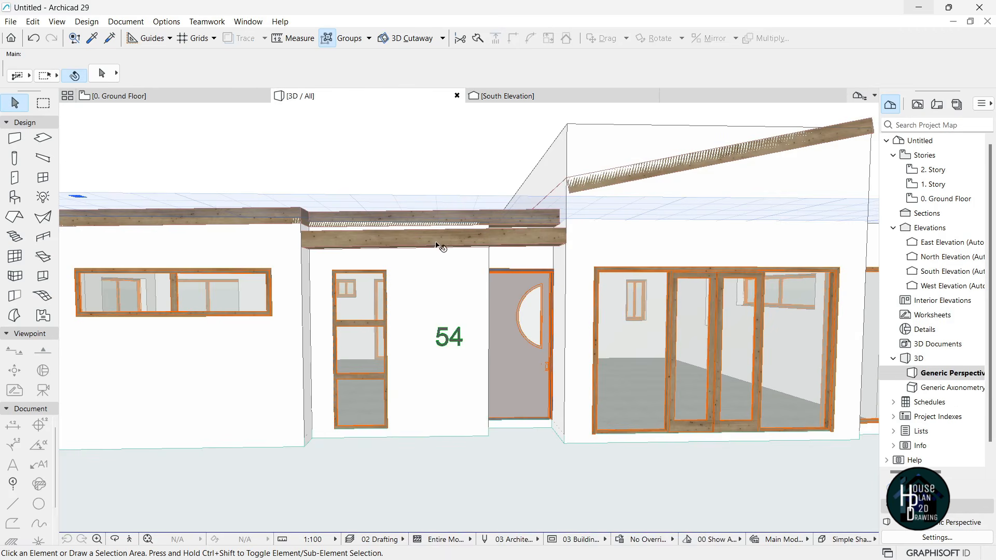
click(132, 534)
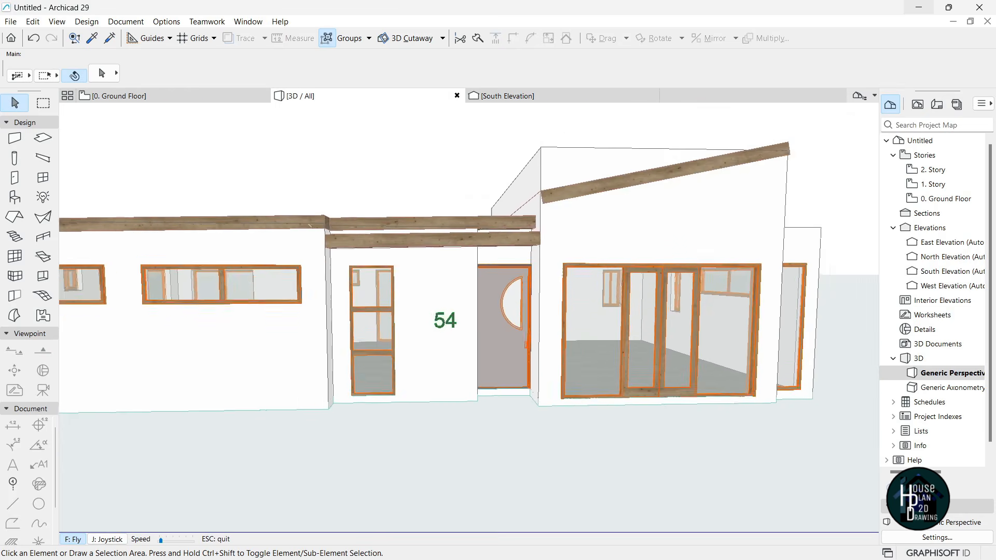
key(Escape)
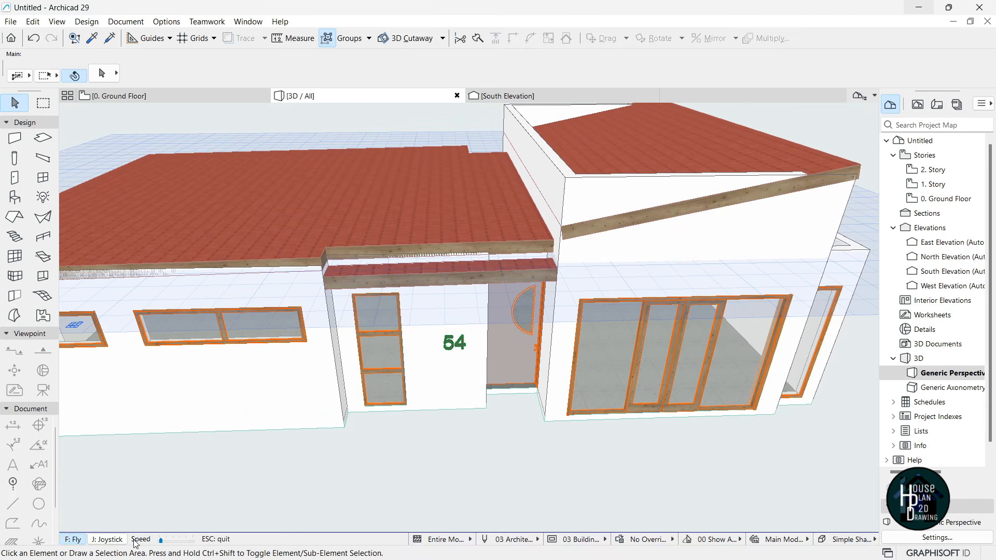
click(131, 539)
key(Down)
key(Up)
key(Down)
key(Escape)
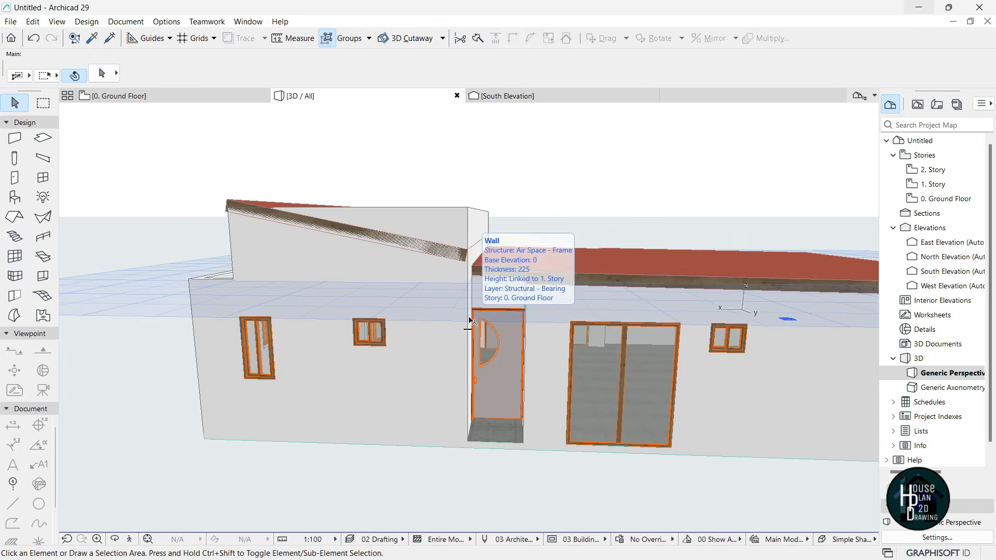
click(177, 99)
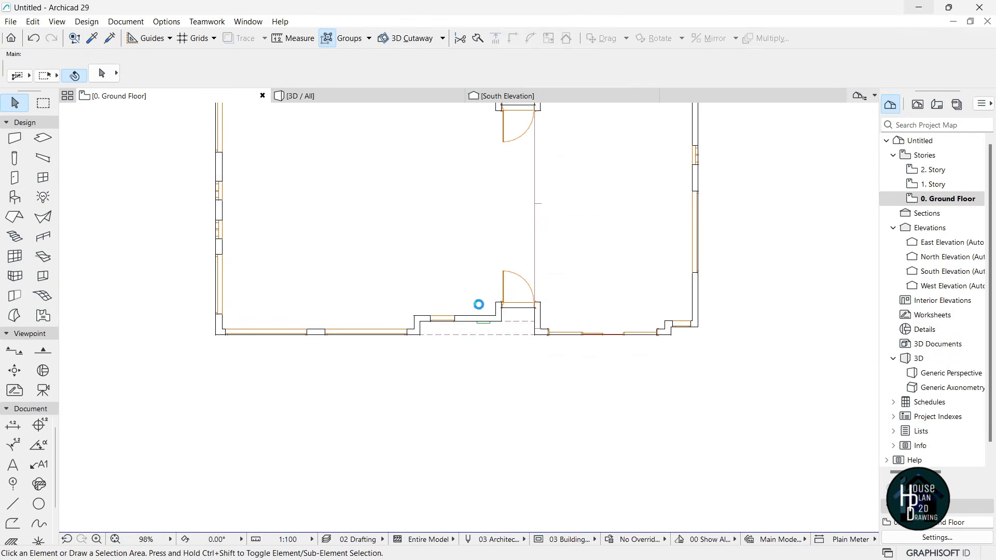
- Pick up the existing roof's settings and draw a pivot line along the back door recess
scroll(509, 337, up, 6)
alt+click(546, 334)
scroll(515, 388, down, 3)
scroll(516, 387, down, 4)
scroll(373, 330, up, 9)
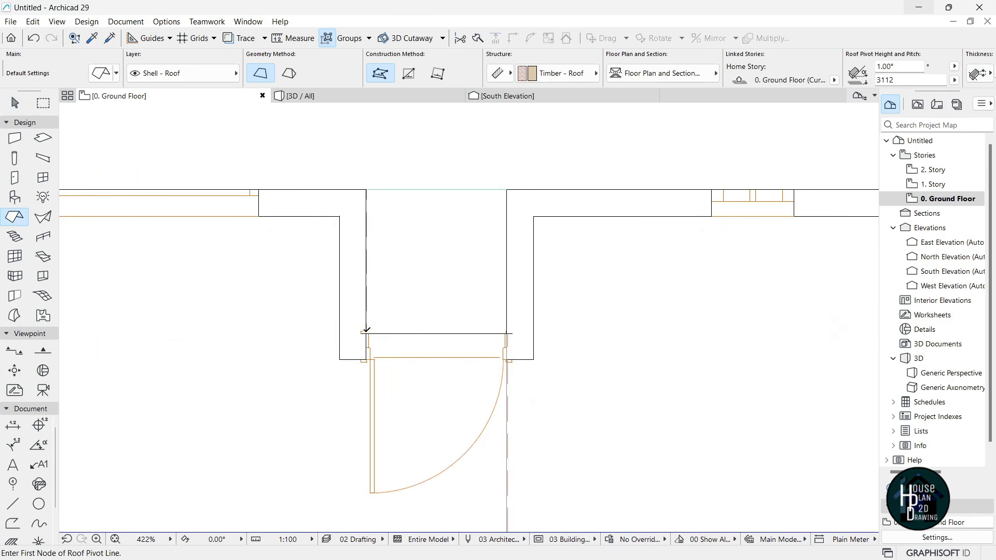
click(366, 334)
click(366, 189)
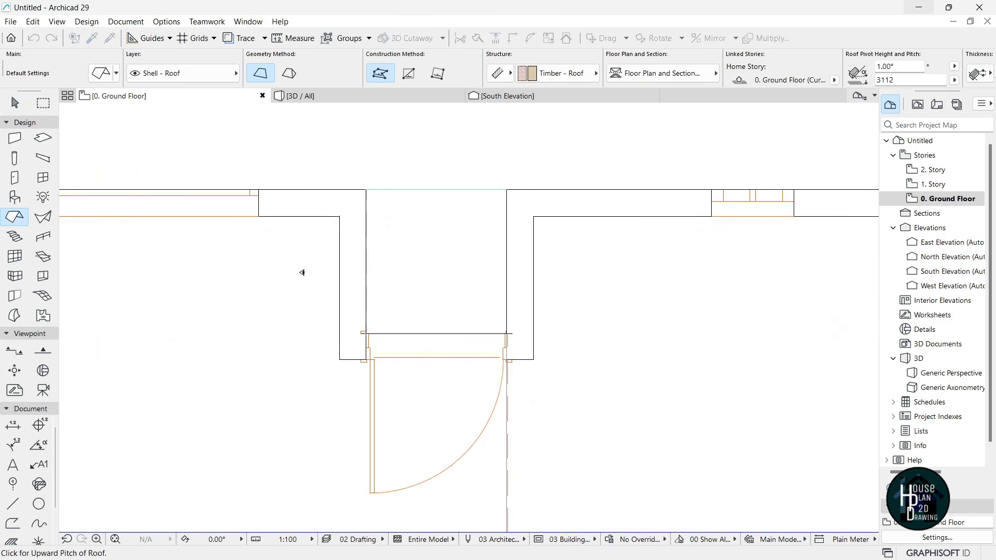
- Outline the rectangular roof over the back door recess and view it in 3D
click(366, 333)
click(367, 189)
click(507, 190)
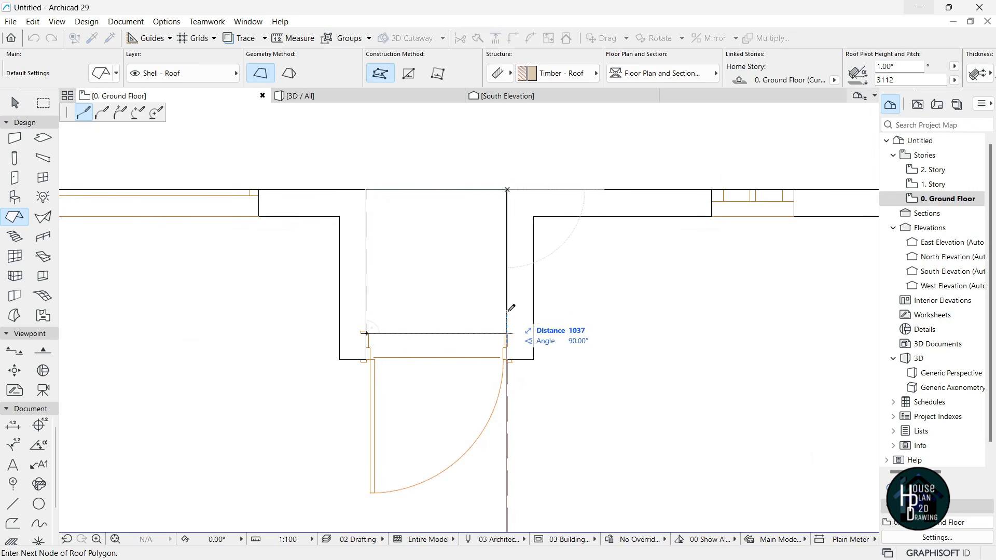
click(507, 333)
click(366, 333)
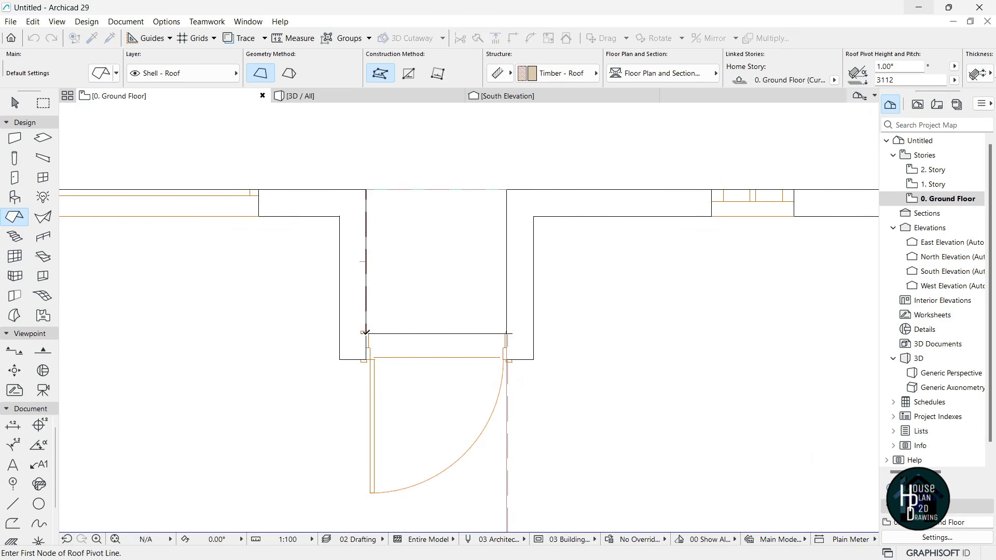
key(Escape)
click(359, 96)
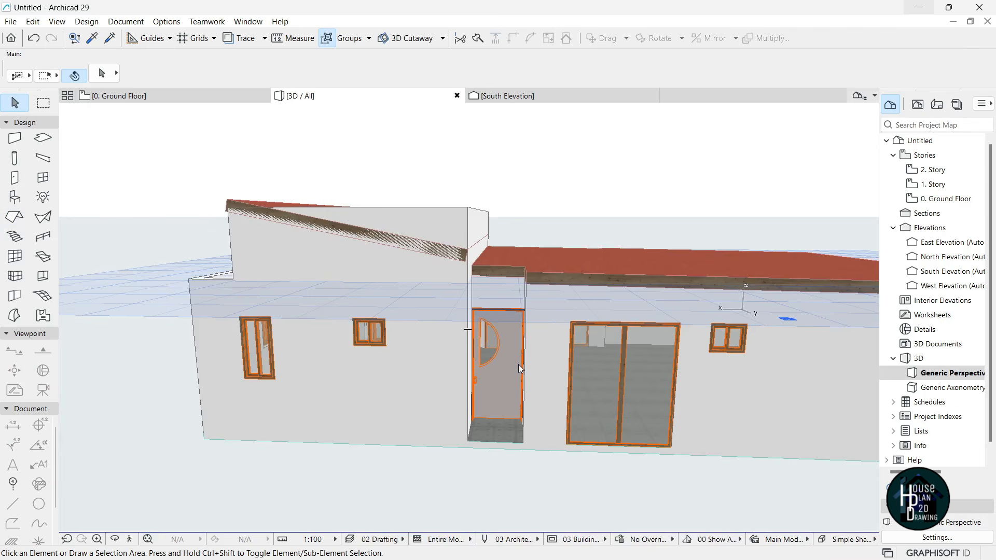
click(130, 540)
key(Up)
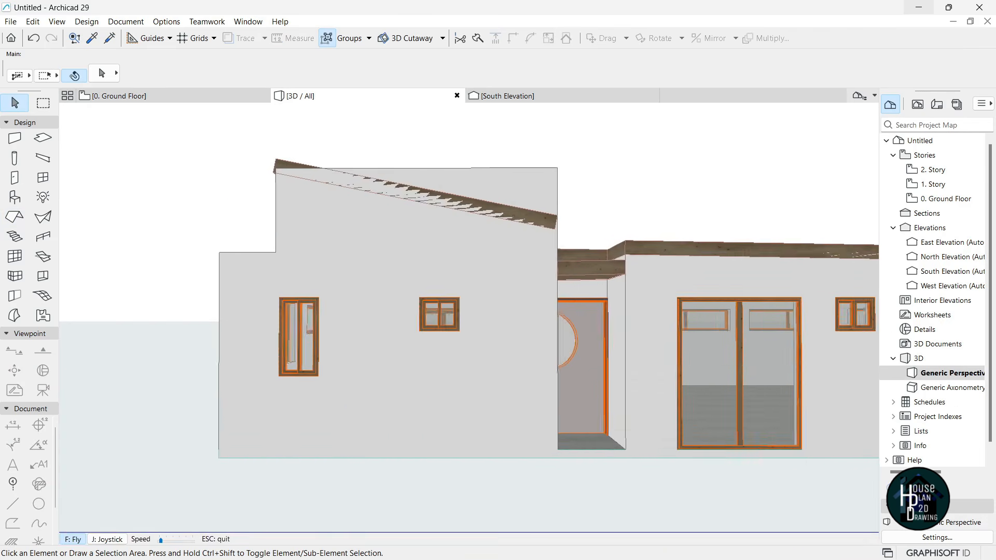
key(Left)
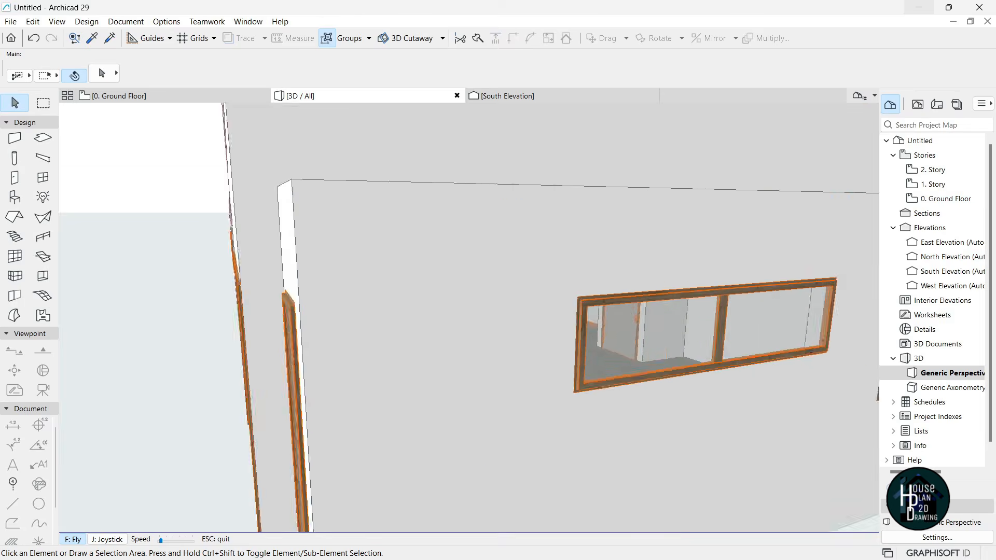
key(Down)
key(Escape)
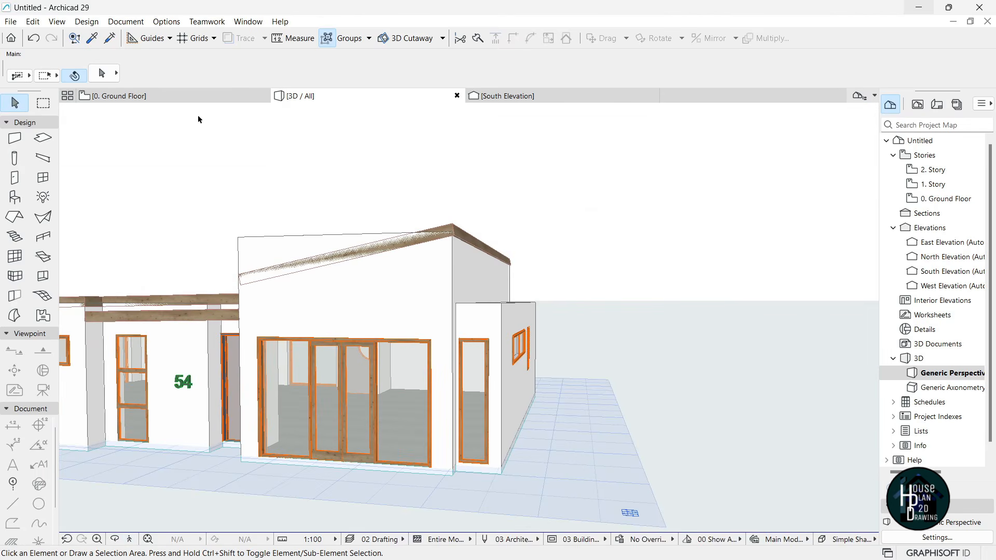
click(197, 96)
scroll(394, 243, down, 8)
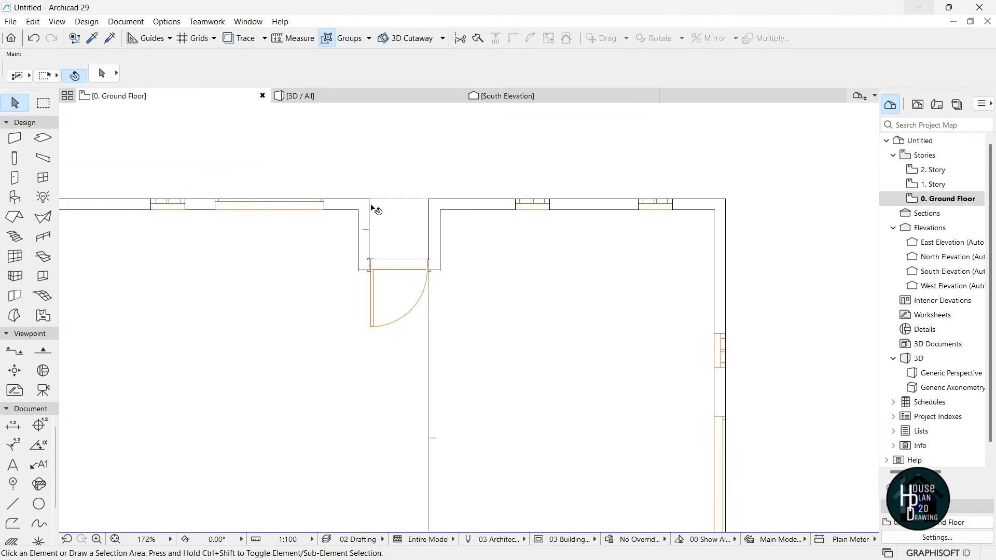
scroll(391, 204, down, 1)
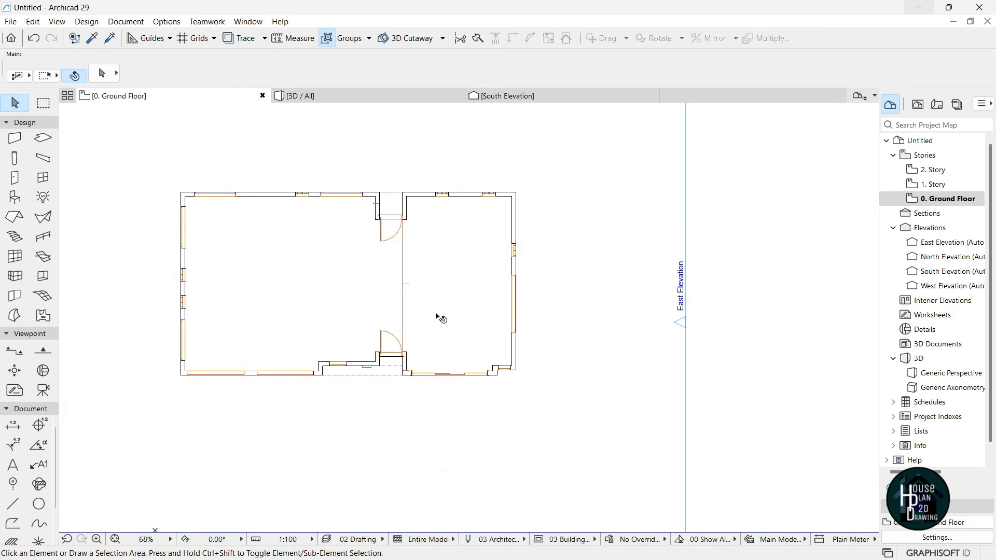
scroll(441, 317, up, 3)
click(958, 185)
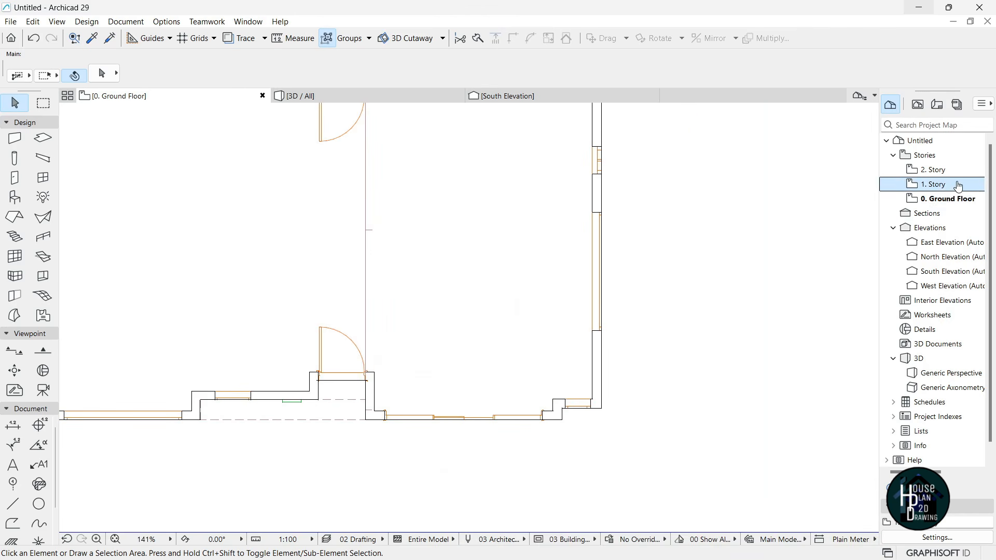
scroll(440, 355, down, 4)
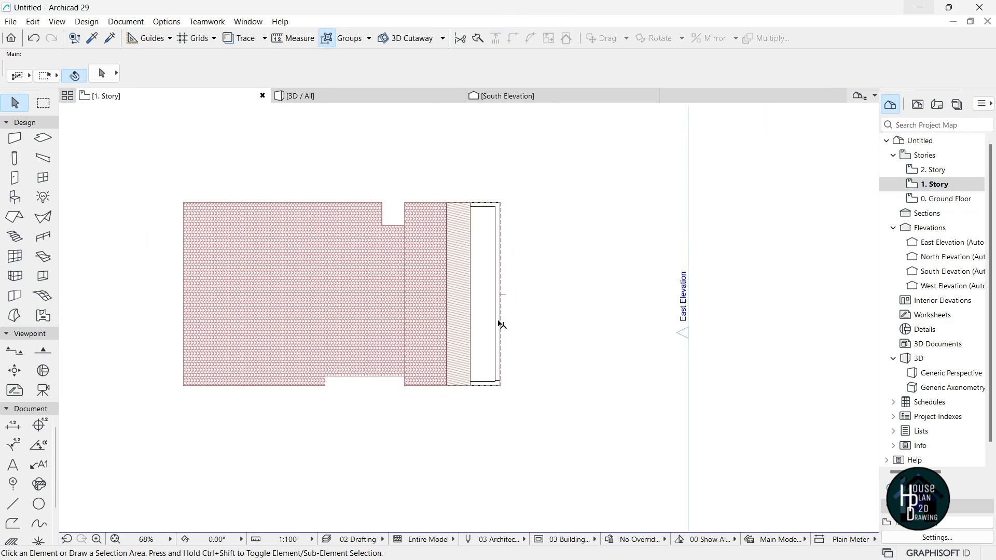
scroll(505, 319, up, 3)
scroll(440, 432, down, 2)
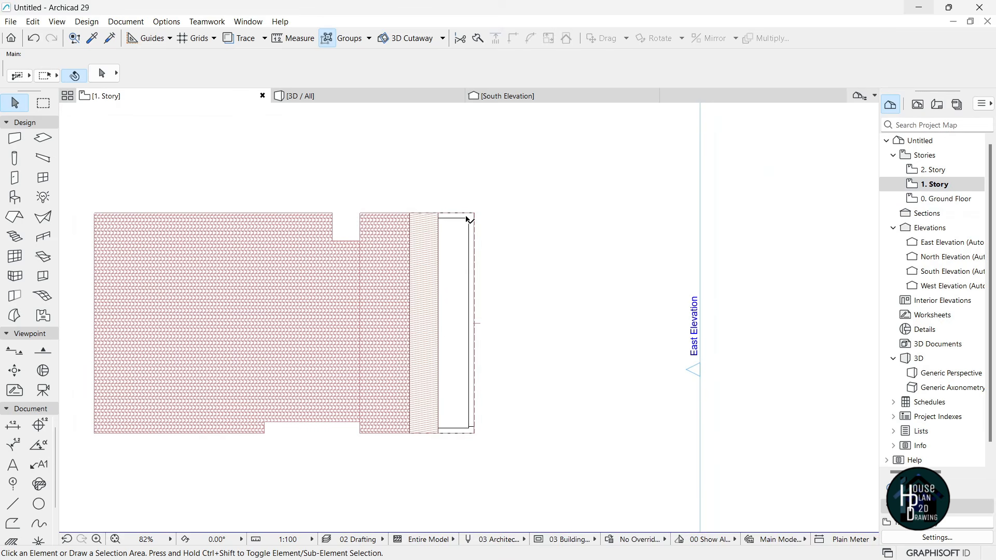
click(394, 98)
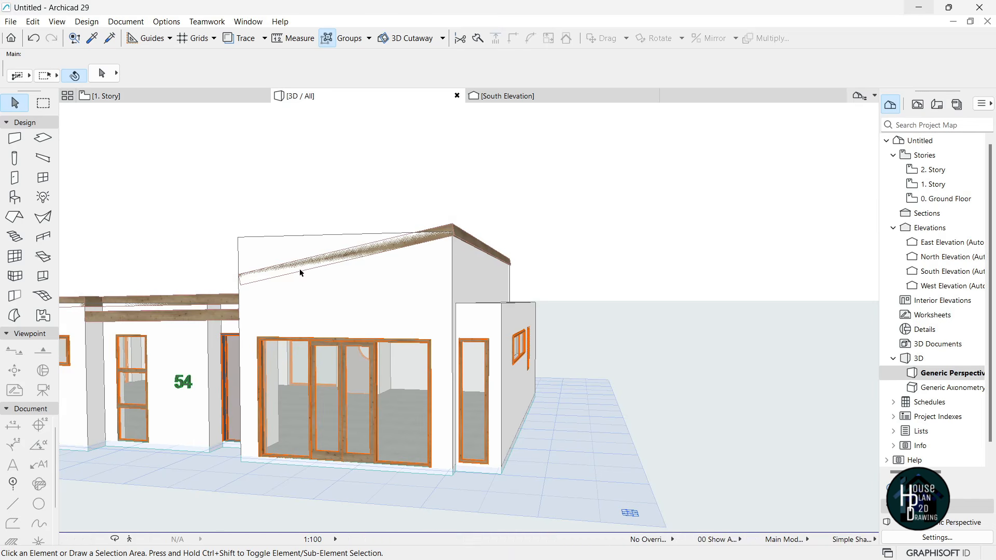
click(148, 94)
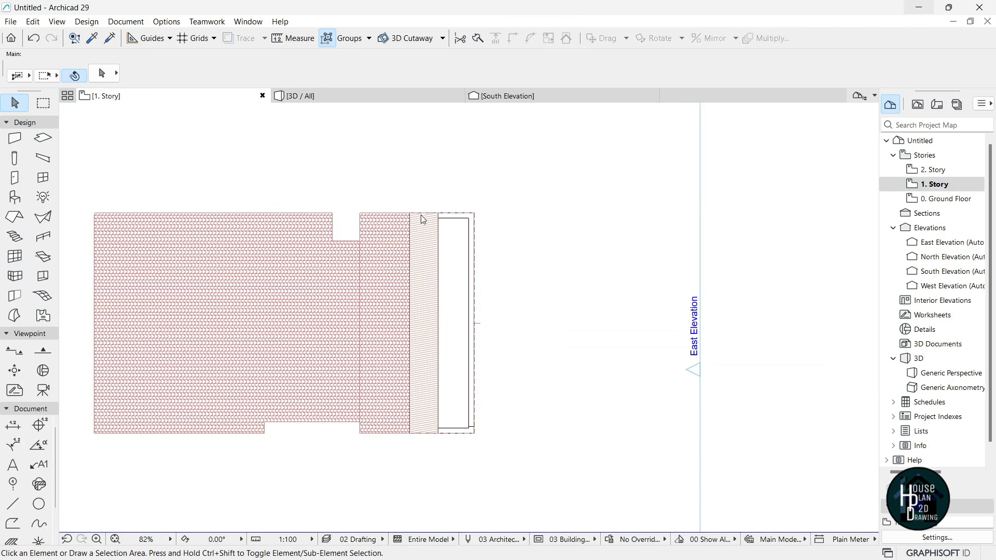
click(950, 201)
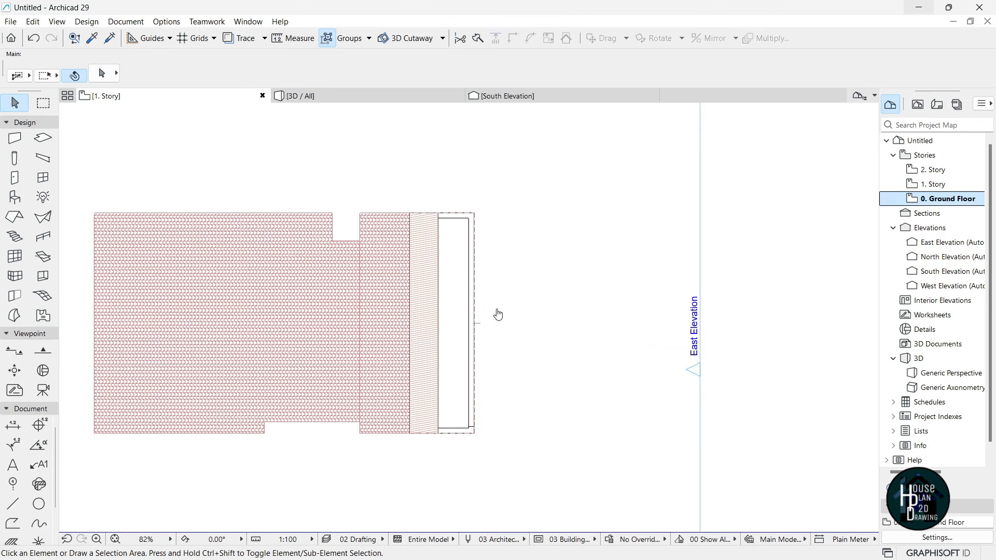
scroll(539, 305, up, 5)
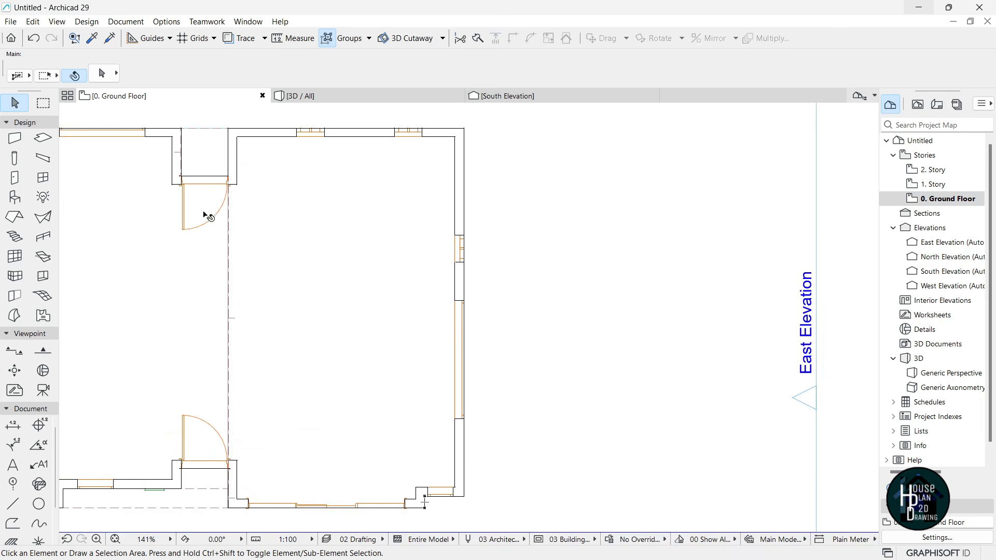
- Start a new roof with a pivot line along the annex's east wall
alt+click(308, 372)
scroll(461, 337, down, 1)
scroll(462, 338, up, 7)
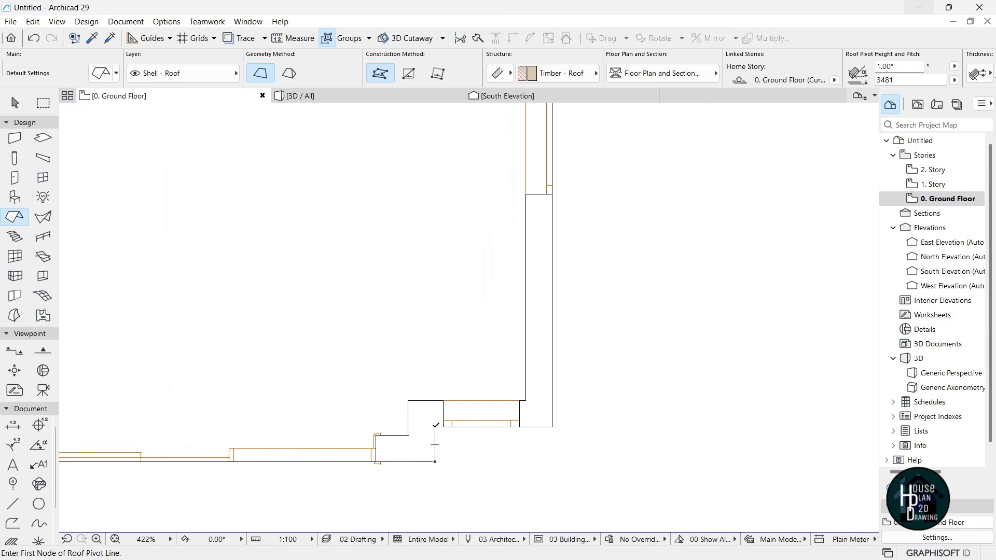
click(434, 445)
scroll(449, 373, down, 6)
scroll(450, 156, up, 4)
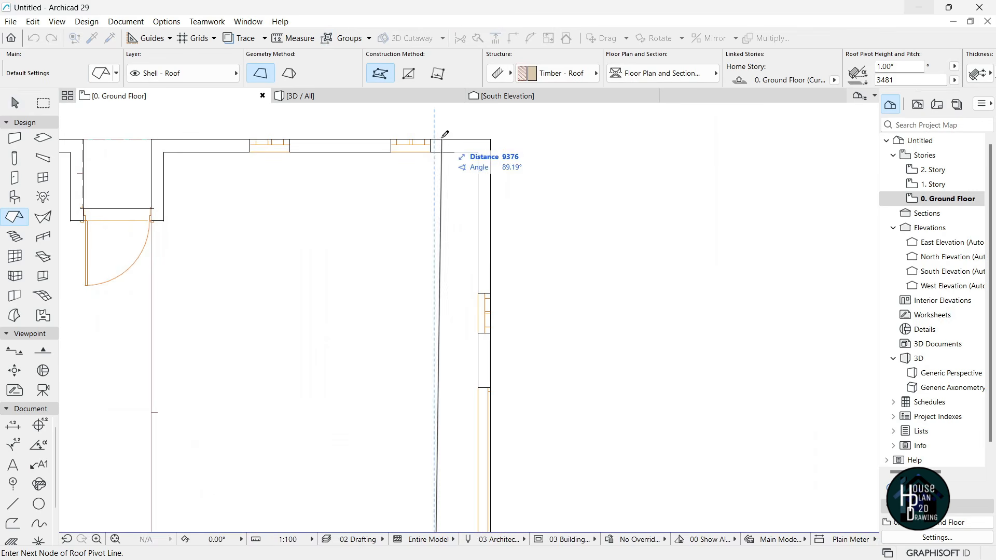
click(444, 136)
scroll(419, 220, down, 4)
scroll(396, 429, up, 4)
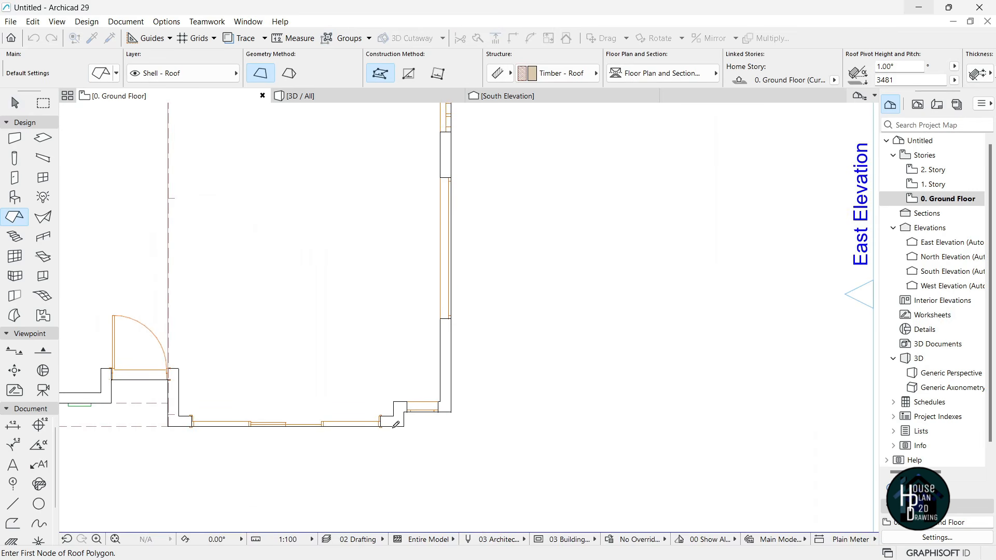
- Outline the annex's corners and close the polygon to create the single-slope roof
click(408, 409)
scroll(415, 291, down, 4)
scroll(410, 187, up, 4)
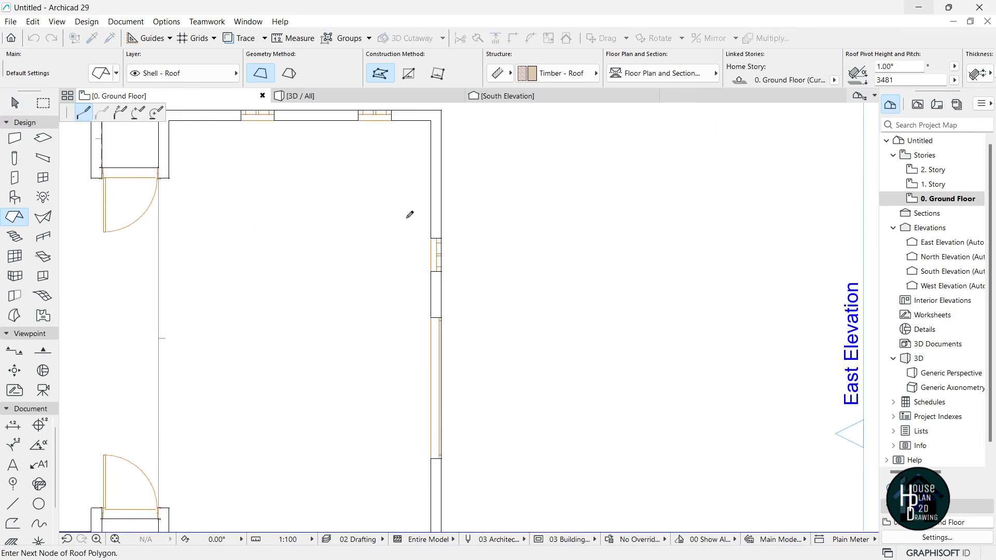
click(444, 239)
scroll(444, 249, down, 3)
scroll(455, 446, up, 2)
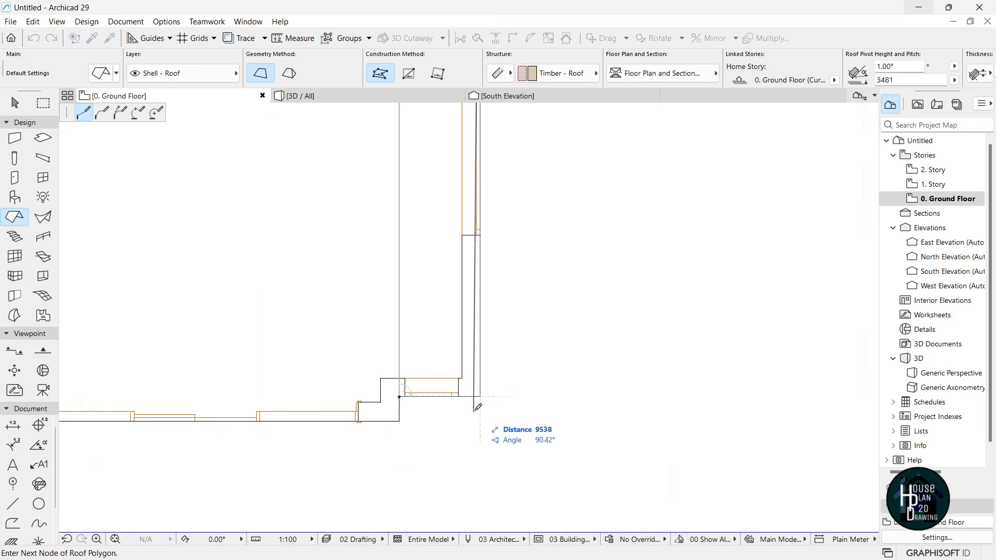
double_click(399, 397)
scroll(454, 407, down, 5)
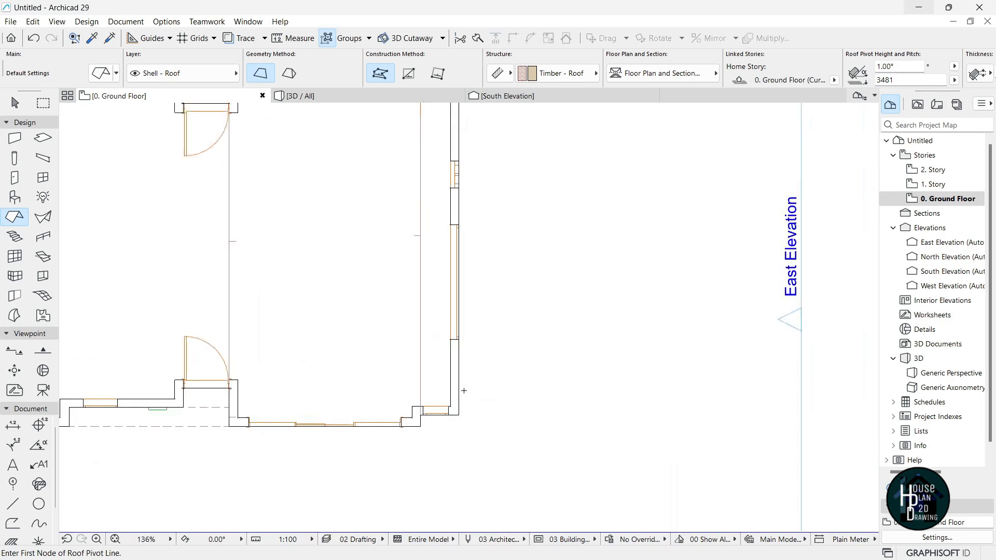
key(Escape)
- In the South Elevation, re-pitch the east annex roof to about 8.88°, sloping away from the taller block, then return to 3D
click(338, 101)
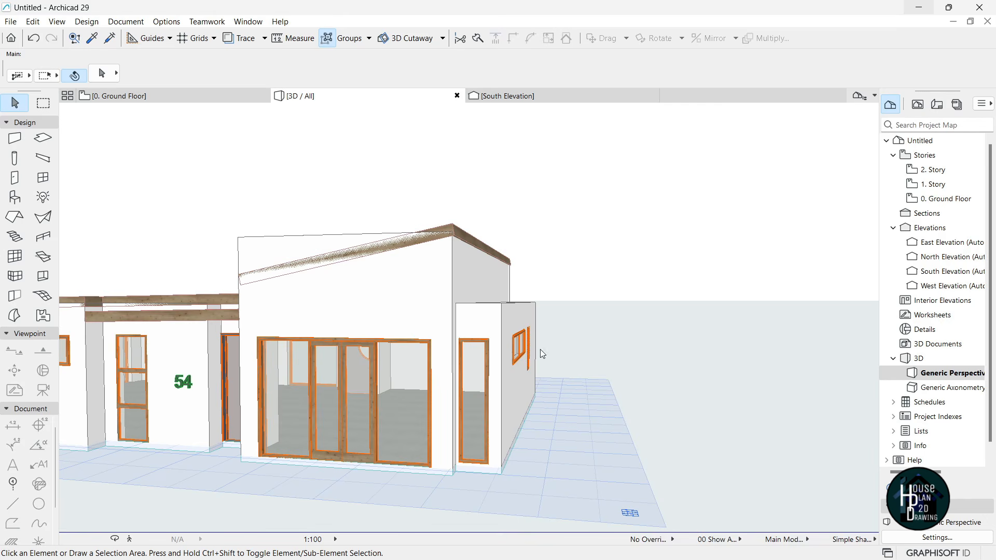
click(512, 98)
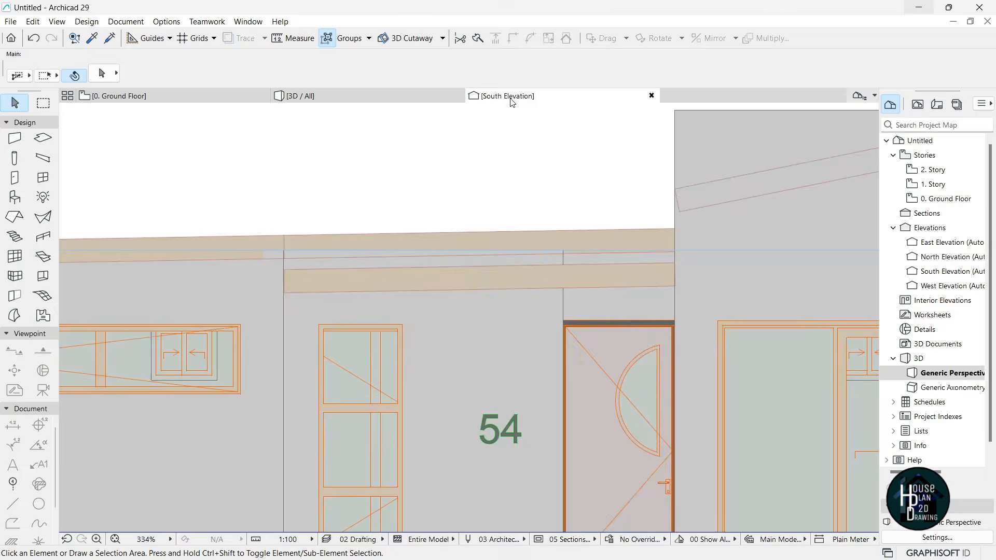
scroll(337, 251, down, 5)
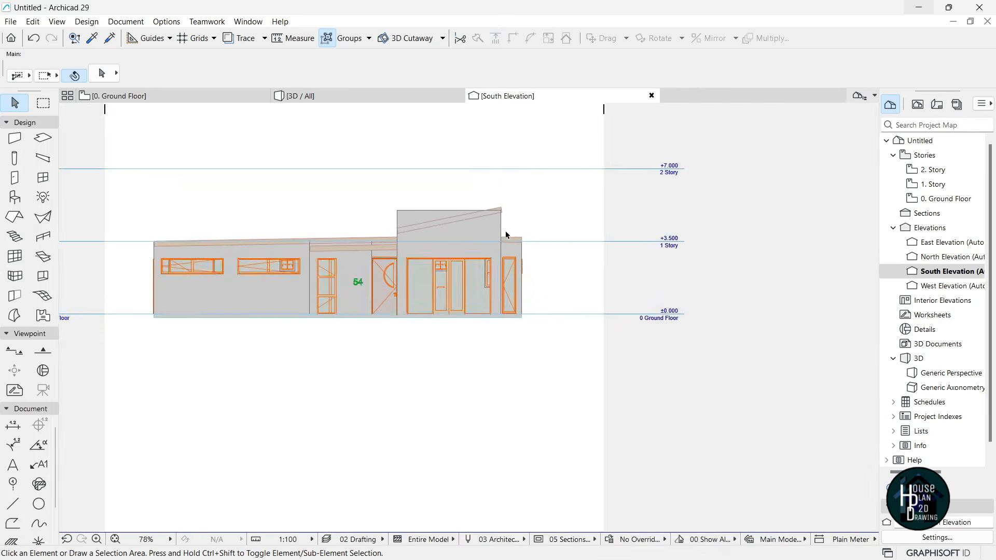
scroll(506, 235, up, 10)
click(561, 291)
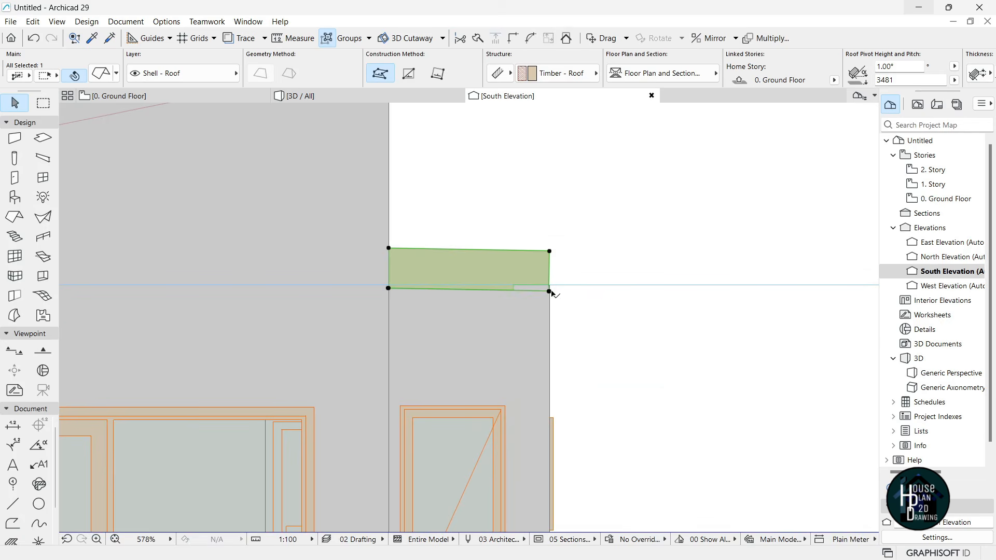
click(550, 291)
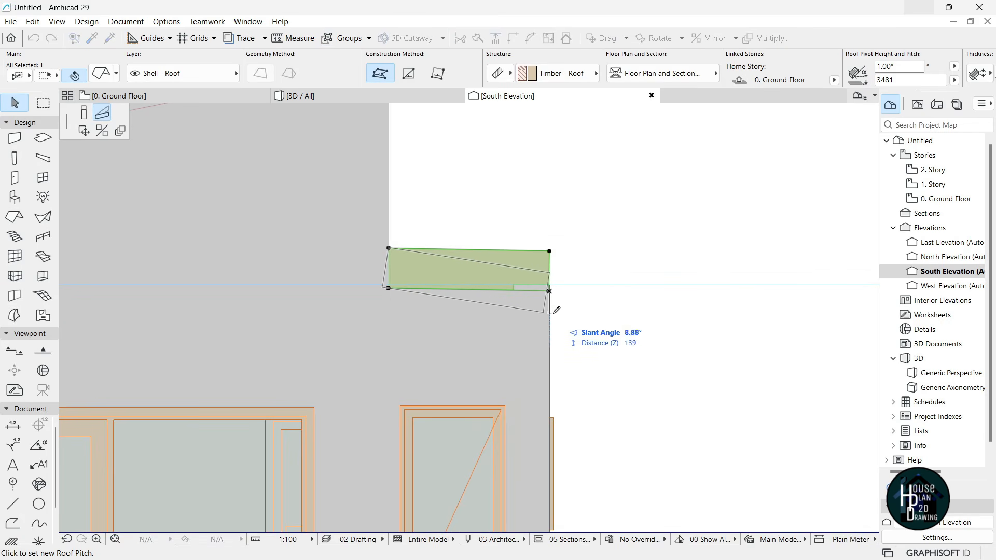
click(554, 314)
key(Escape)
scroll(525, 316, down, 8)
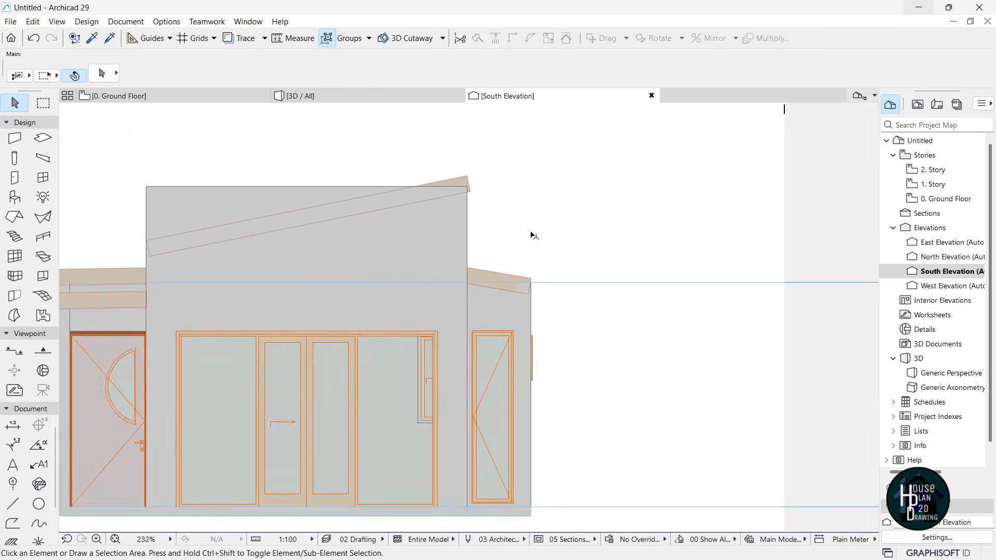
scroll(529, 280, down, 3)
key(F3)
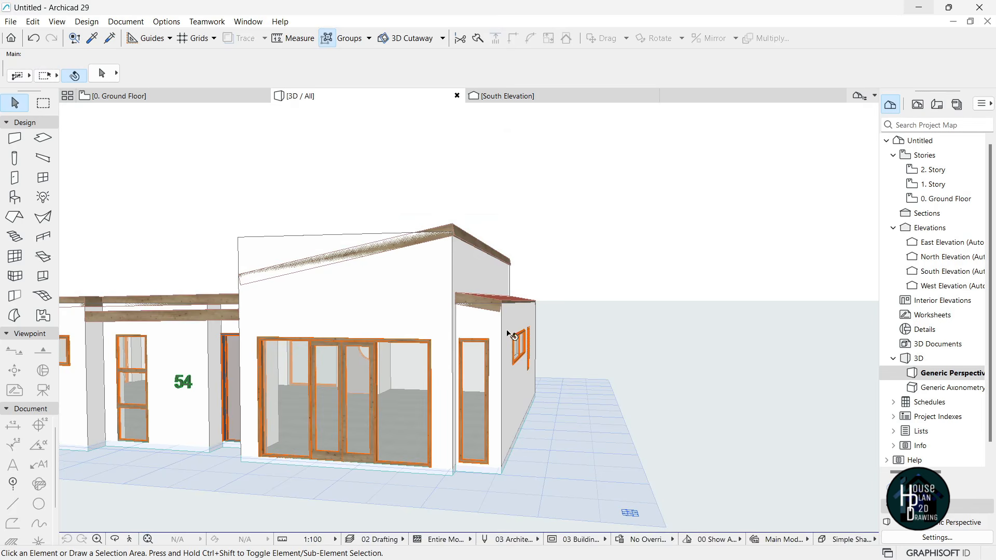
click(130, 539)
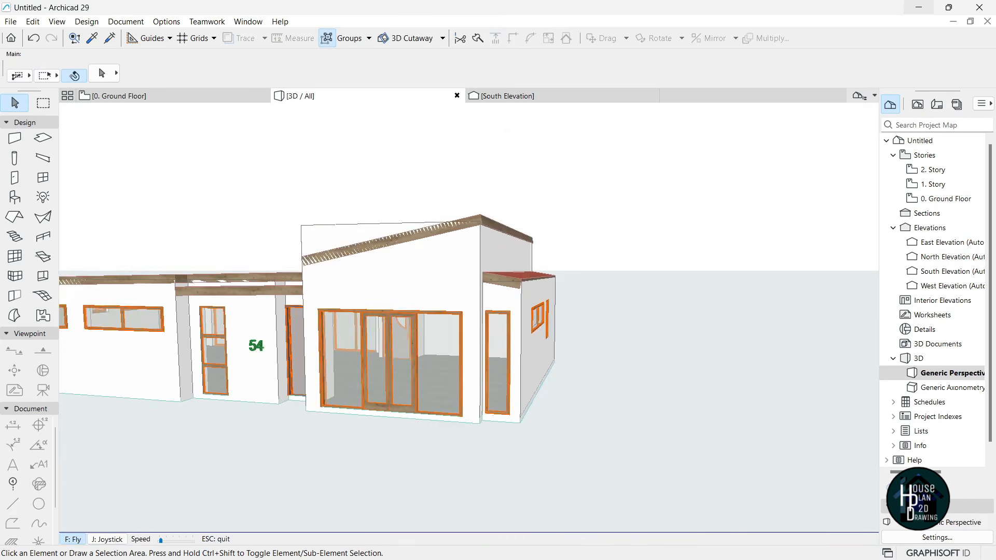
key(Up)
key(Left)
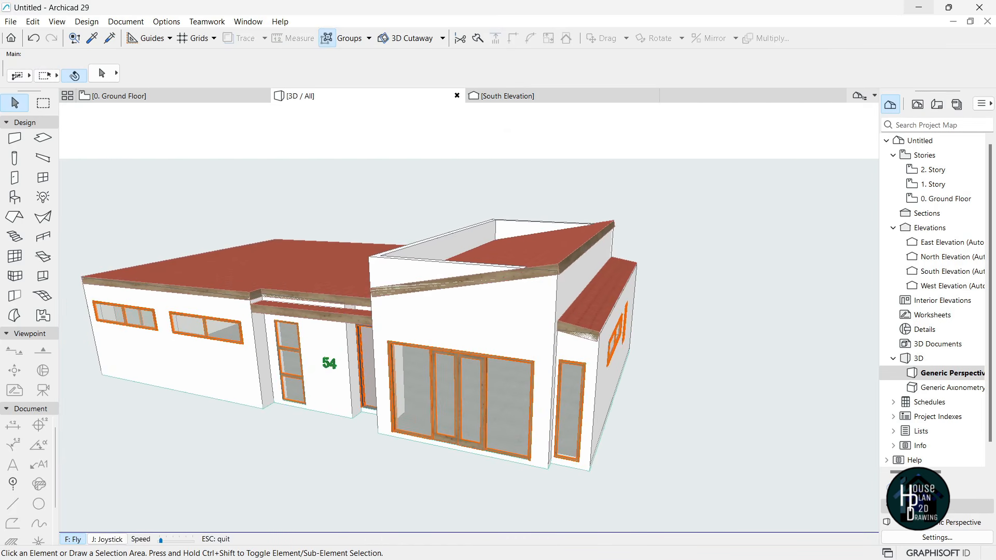
key(Escape)
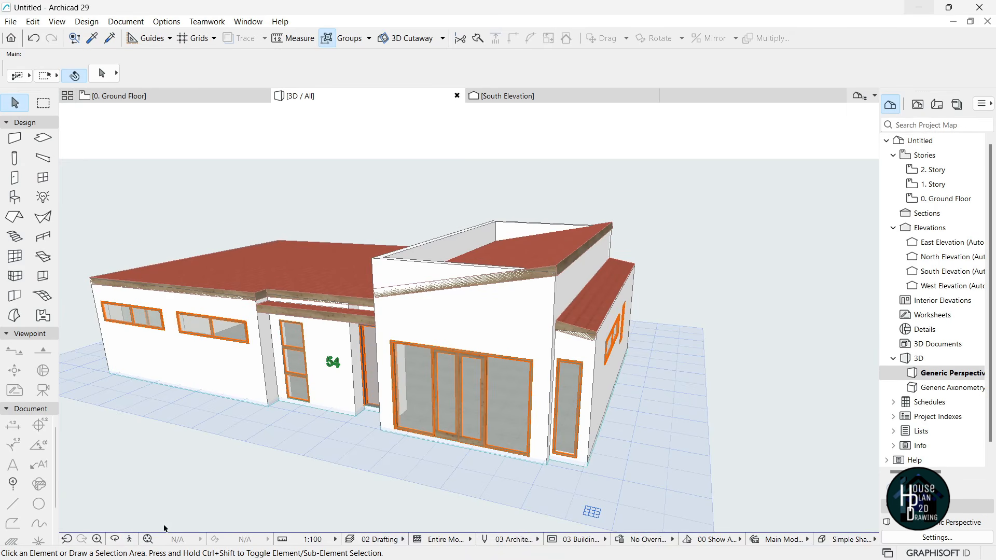
click(130, 539)
key(Up)
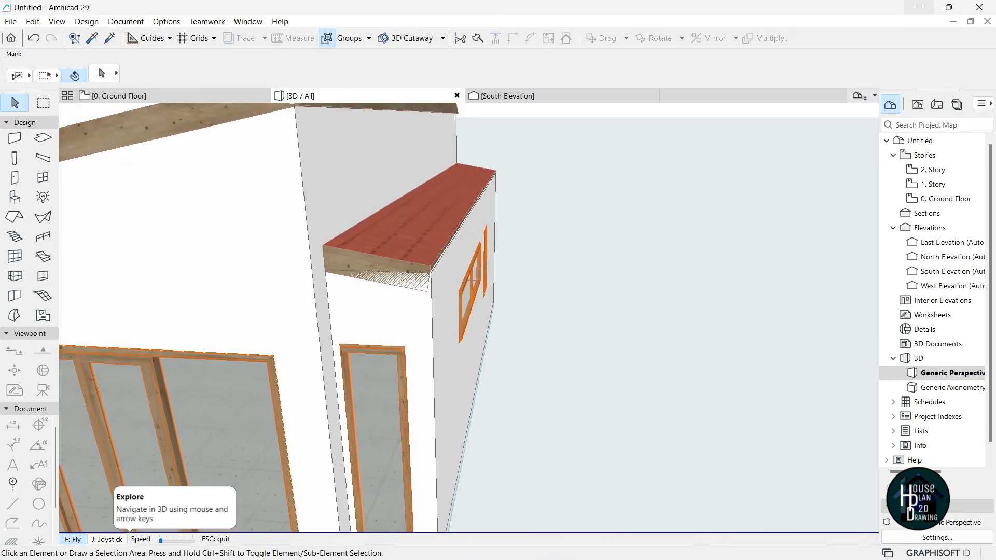
key(Down)
- Suspend groups and offset all edges of the annex roof outward by 300
key(Escape)
click(500, 290)
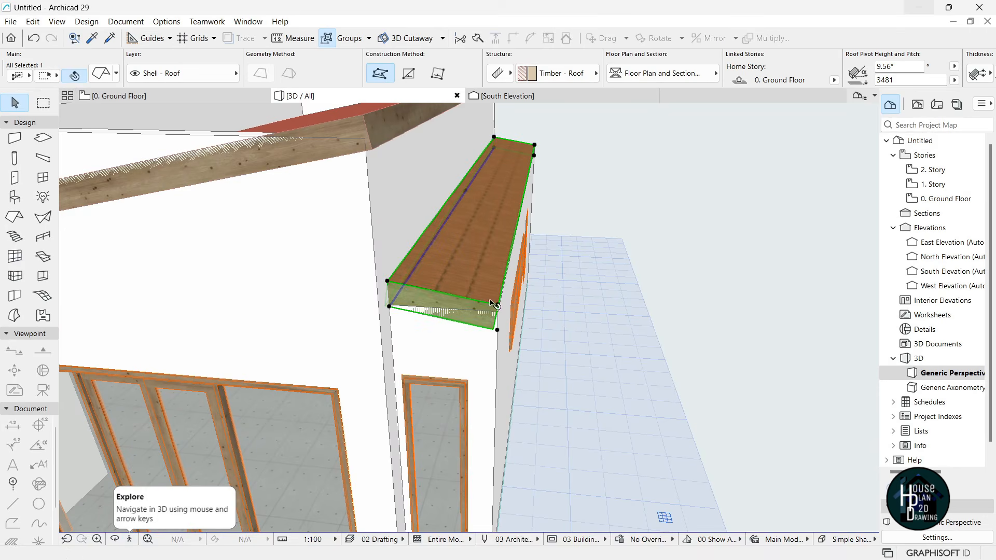
click(502, 290)
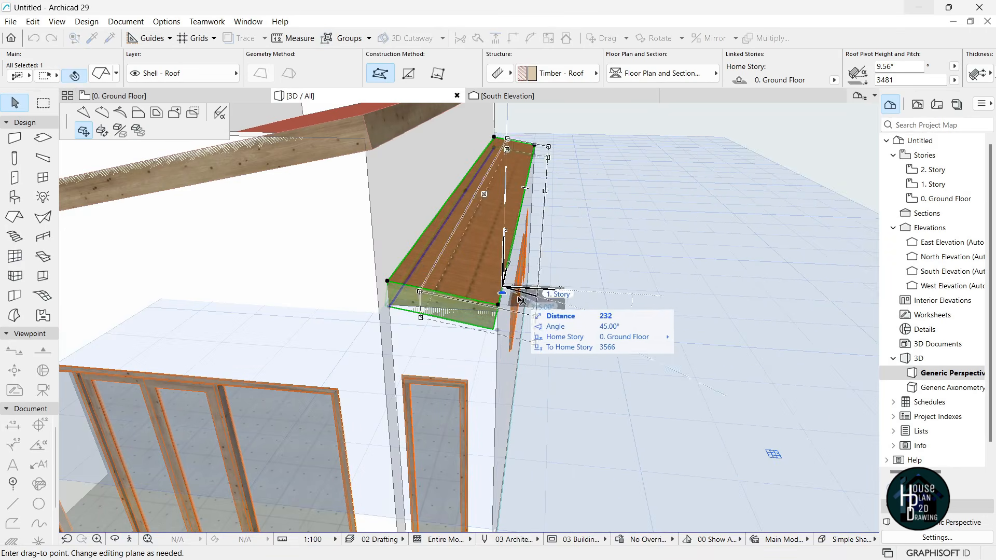
key(Escape)
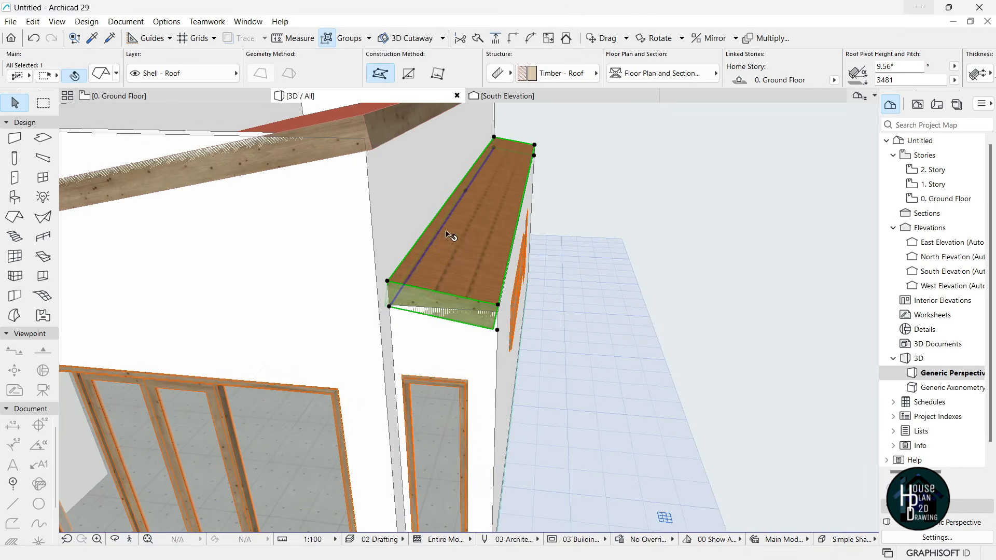
click(327, 39)
click(505, 272)
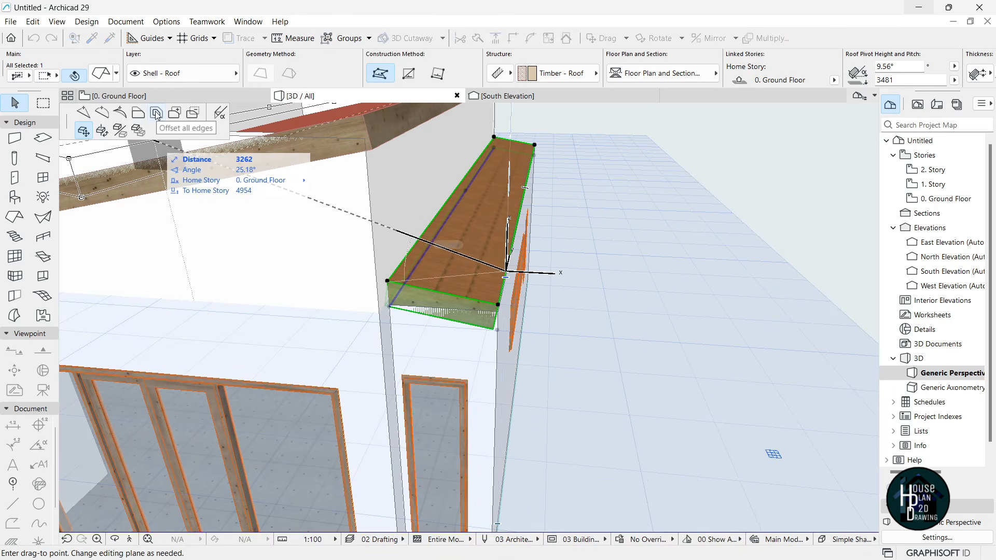
click(157, 113)
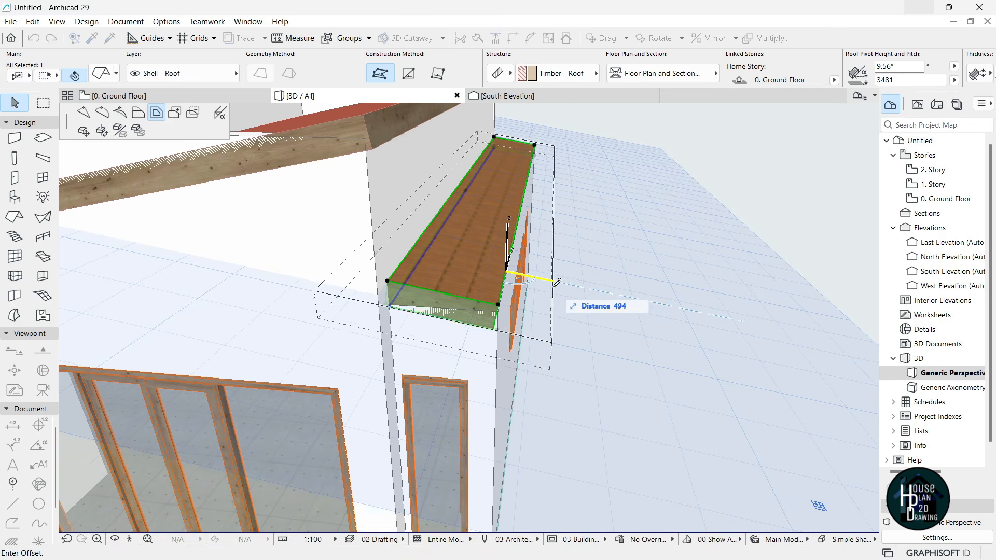
text(300)
key(Return)
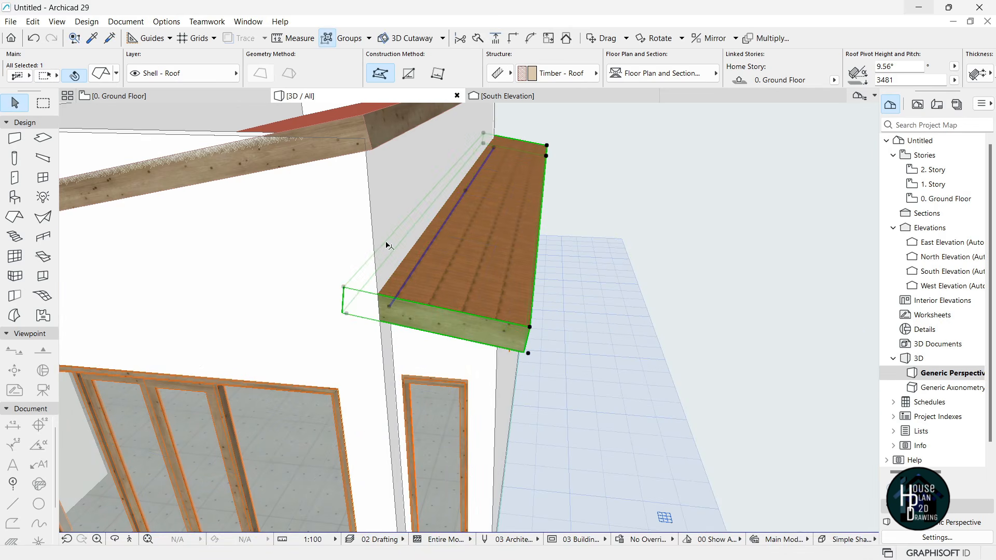
- Extend the small roof's edge back to meet the wall corner
click(385, 237)
click(437, 284)
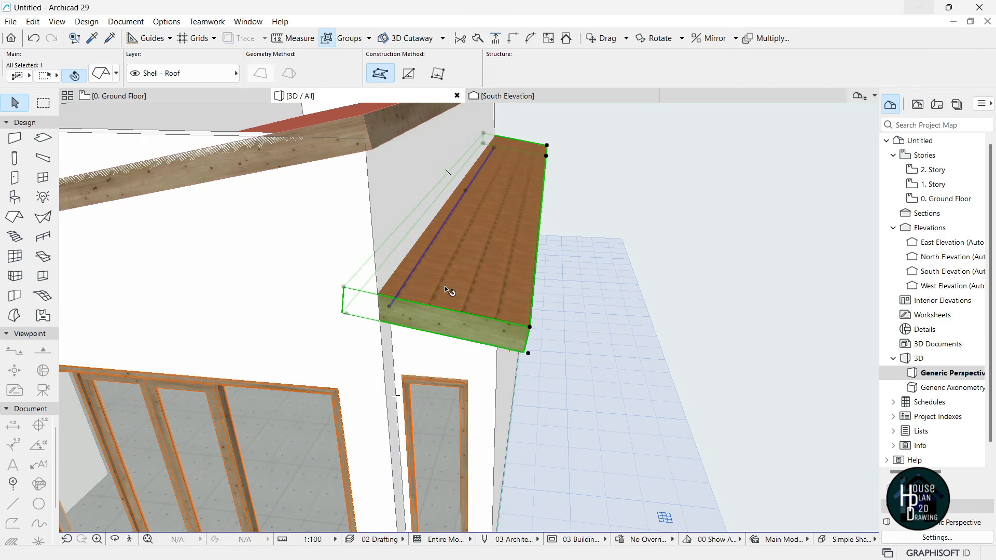
click(363, 272)
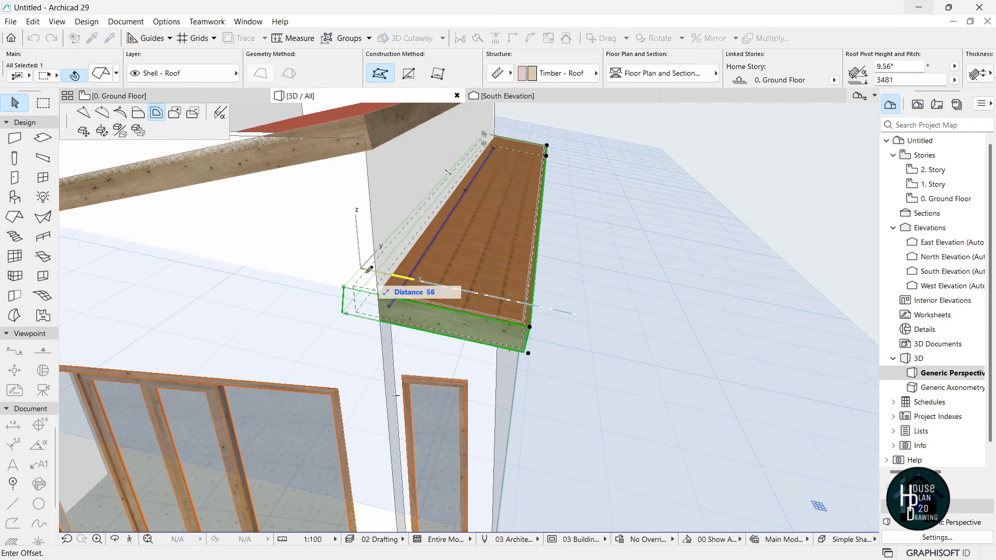
click(138, 113)
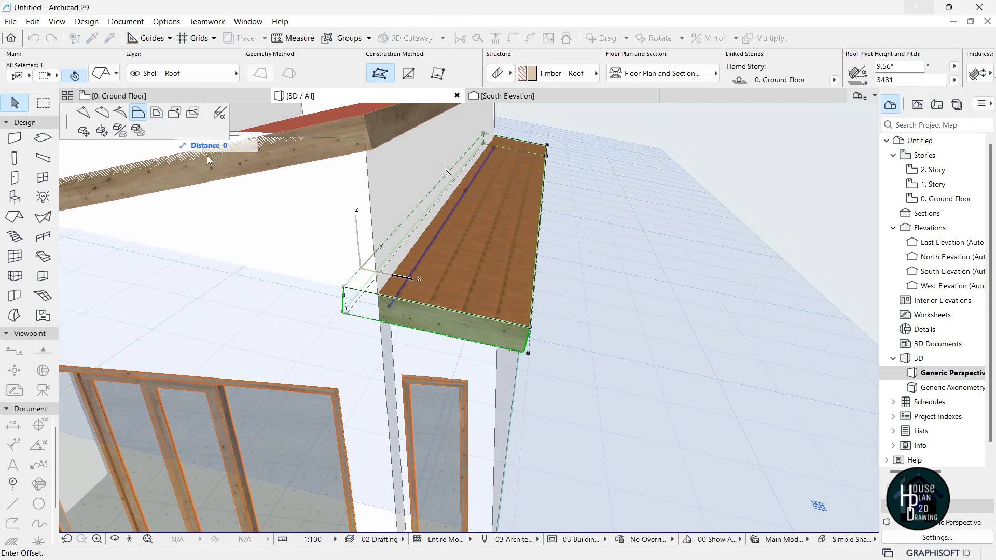
click(380, 296)
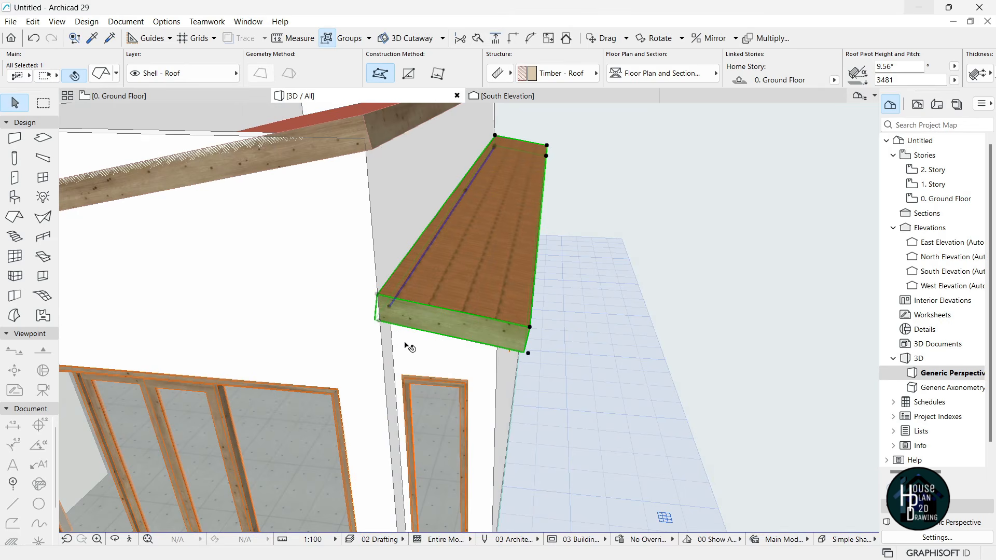
key(Escape)
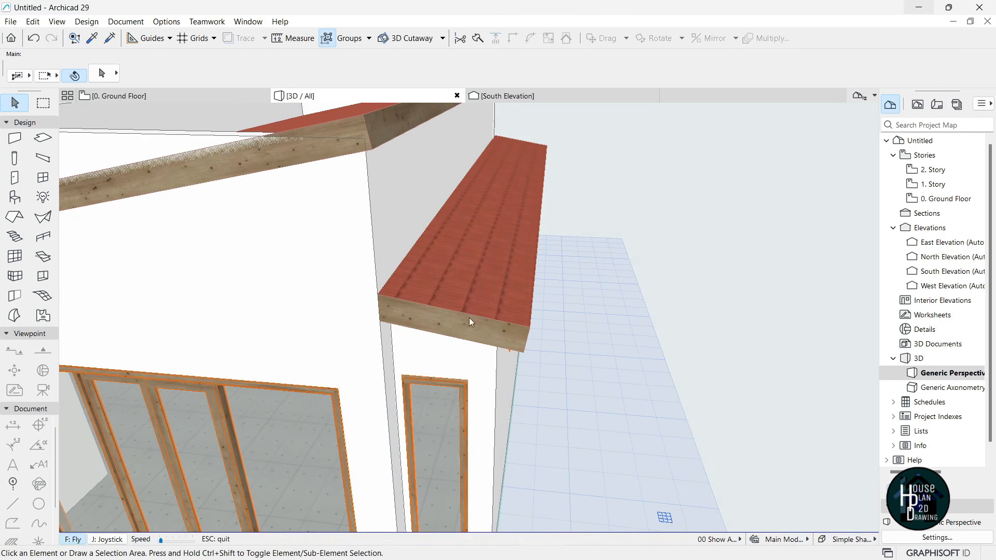
- Offset all edges of the upper-storey roof outward by 300 so its eave overhangs the wall
key(Left)
key(Down)
key(Up)
key(Down)
key(Escape)
click(500, 272)
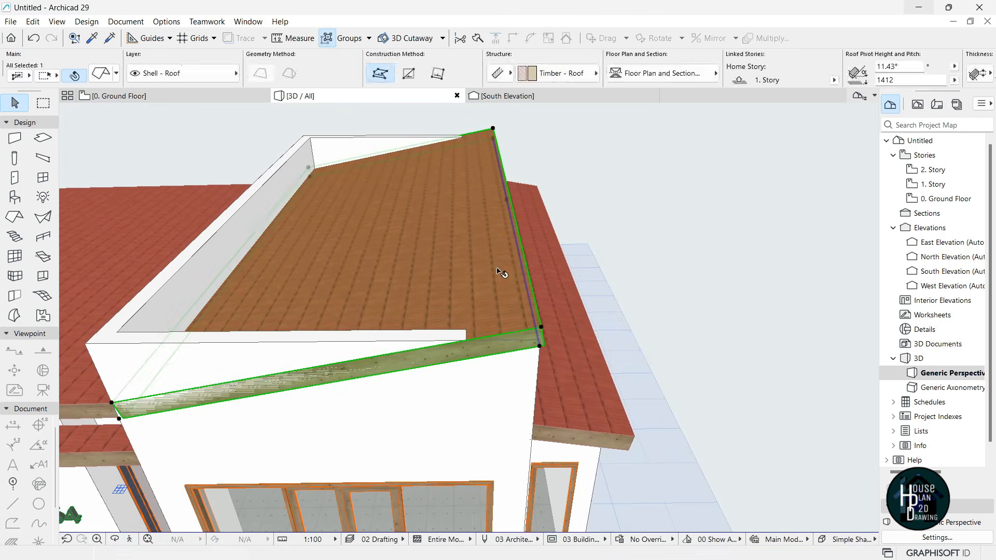
click(537, 298)
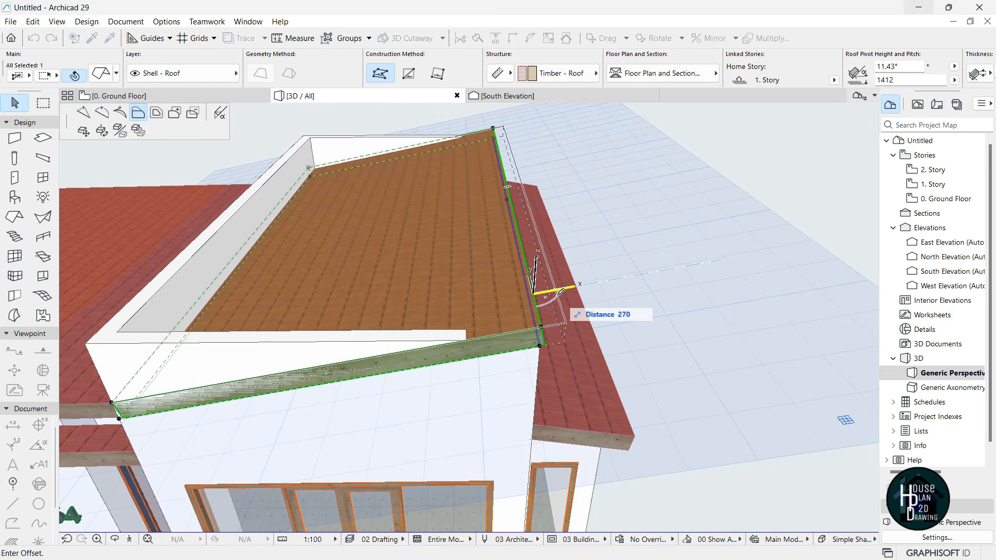
click(157, 116)
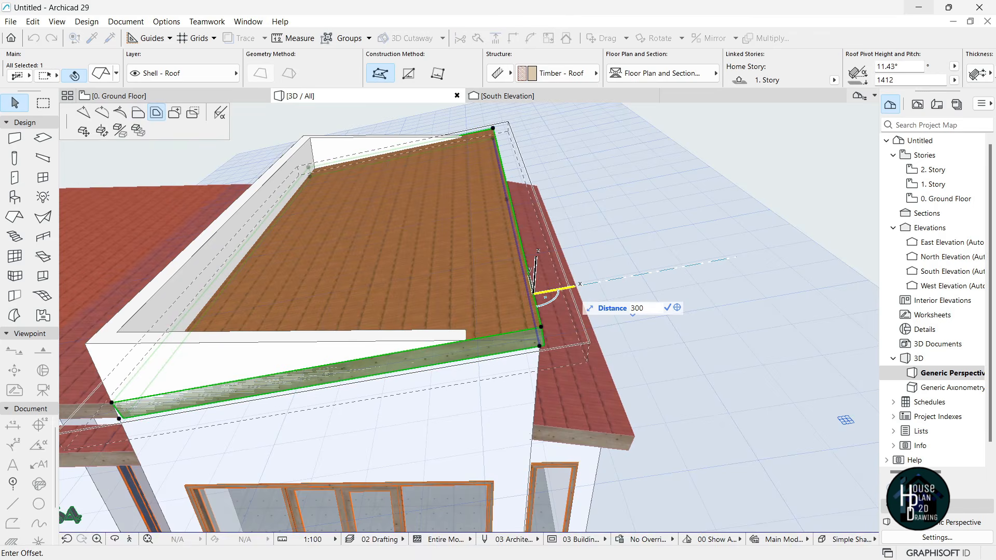
key(Return)
key(Escape)
- Select the long narrow roof strip and pick its edge for offsetting
click(130, 539)
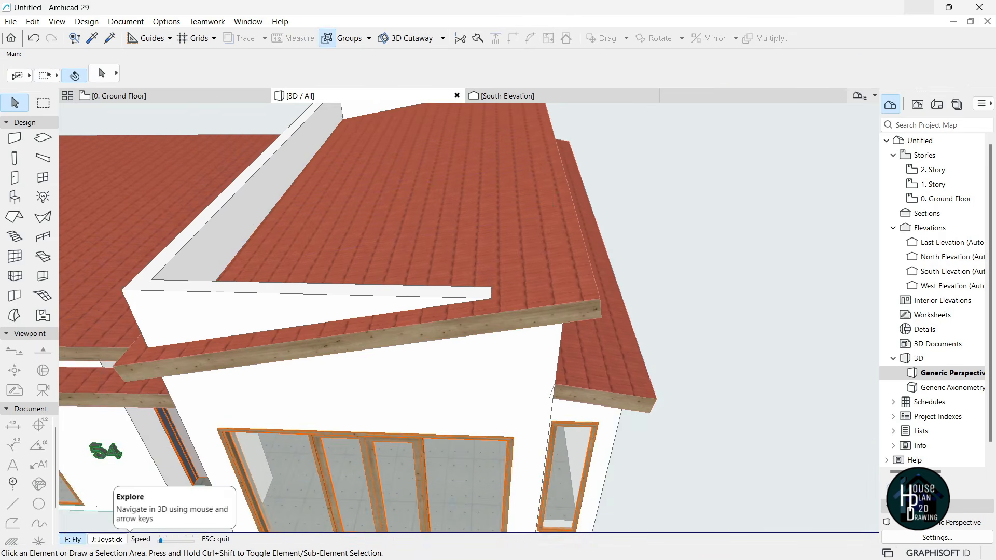
key(Left)
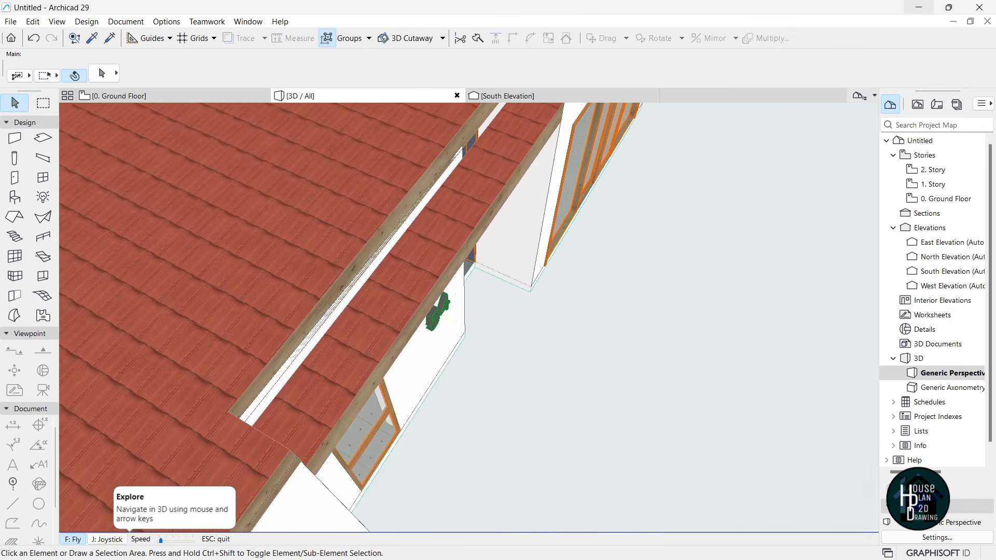
key(Escape)
click(442, 266)
click(456, 297)
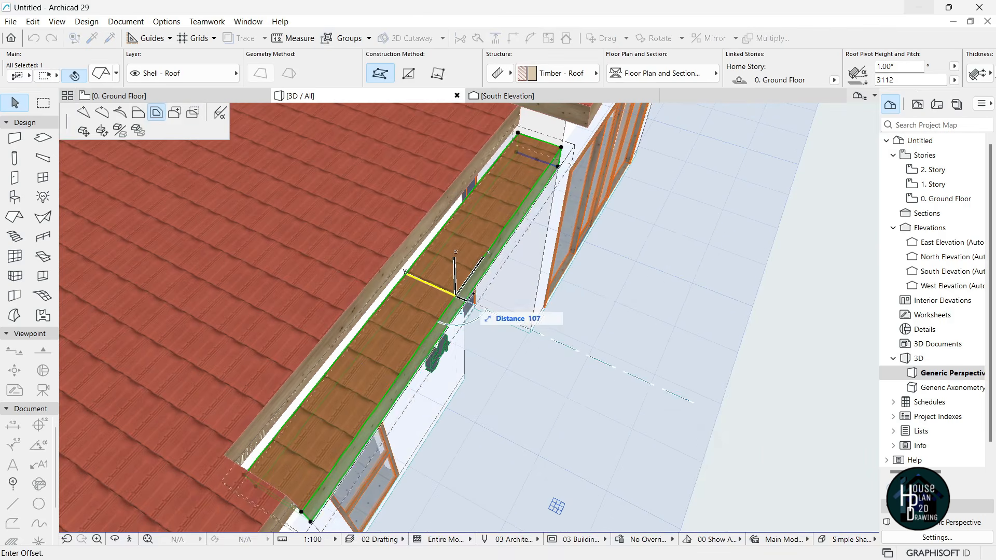
- Offset all edges of the long roof strip outward by 300
click(138, 114)
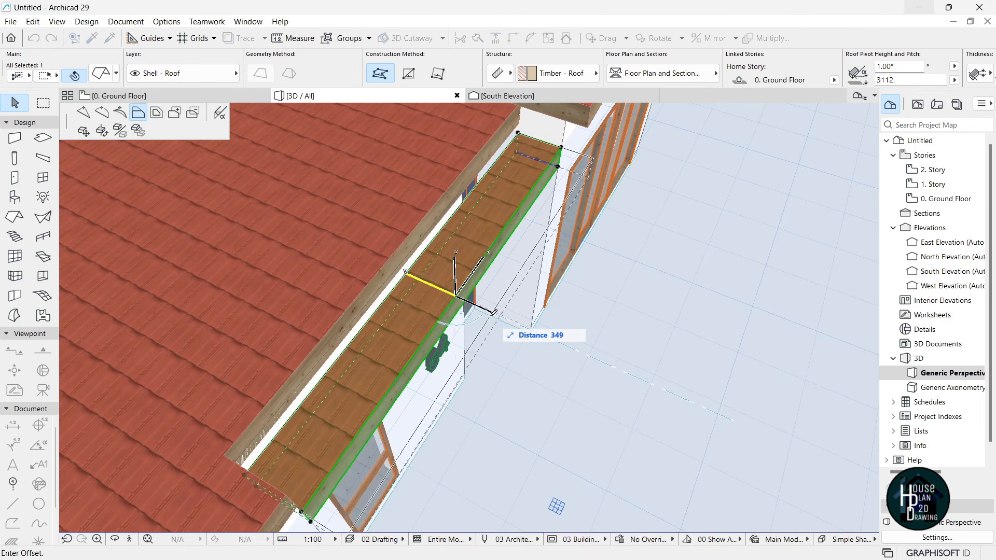
text(300)
key(Return)
key(Escape)
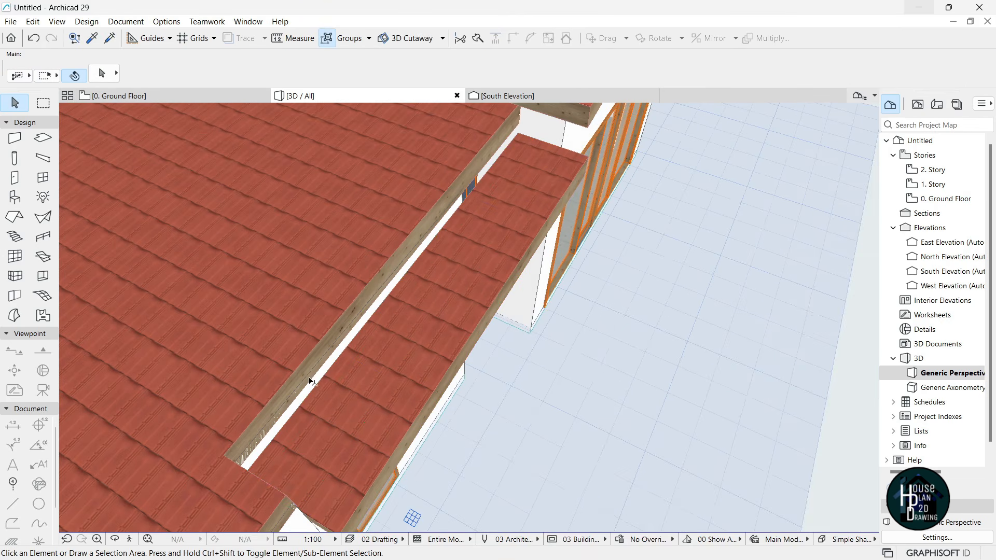
- Offset all edges of the main ground-floor roof outward by 300
click(130, 541)
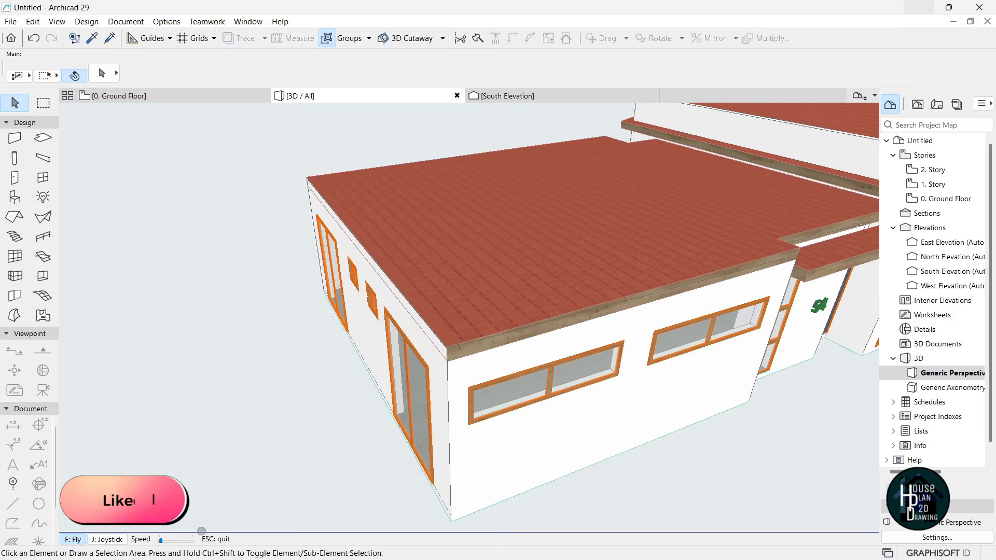
key(Escape)
click(393, 299)
click(406, 298)
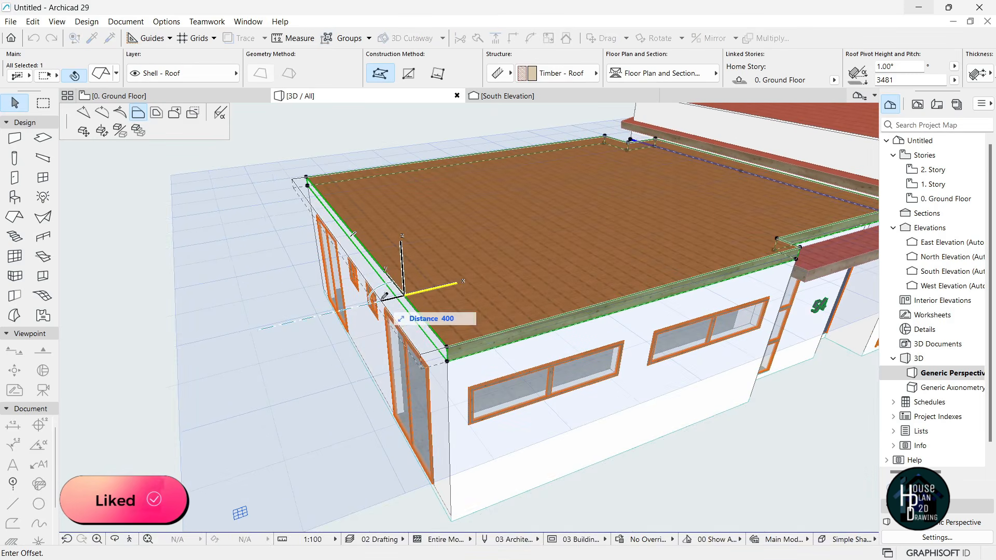
click(156, 113)
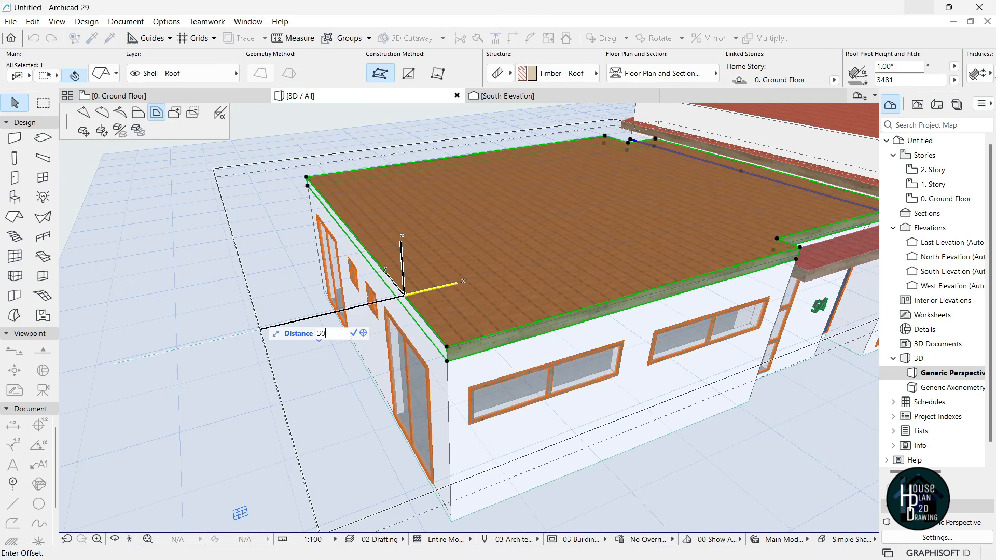
key(Return)
key(Escape)
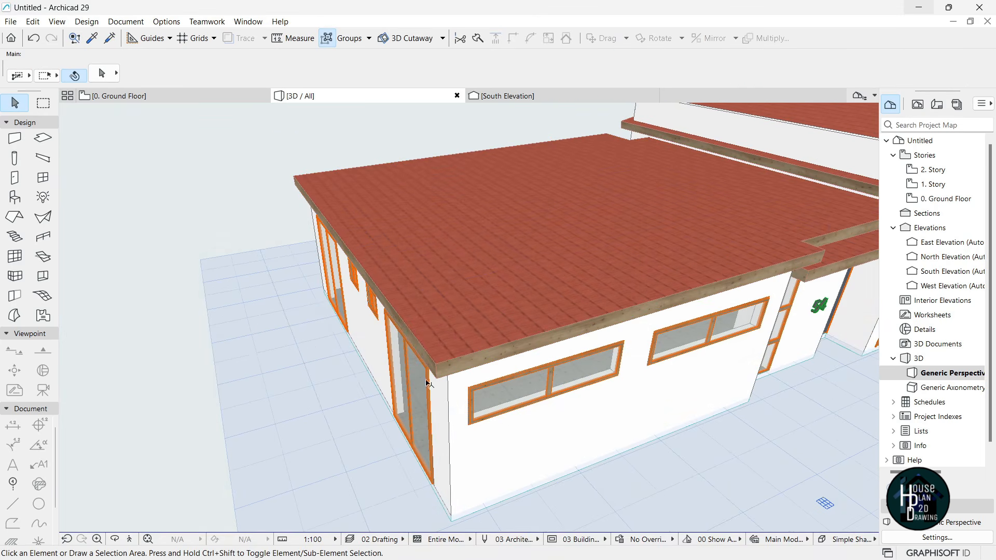
- Offset the edges of the small corner roof outward by 300
click(129, 540)
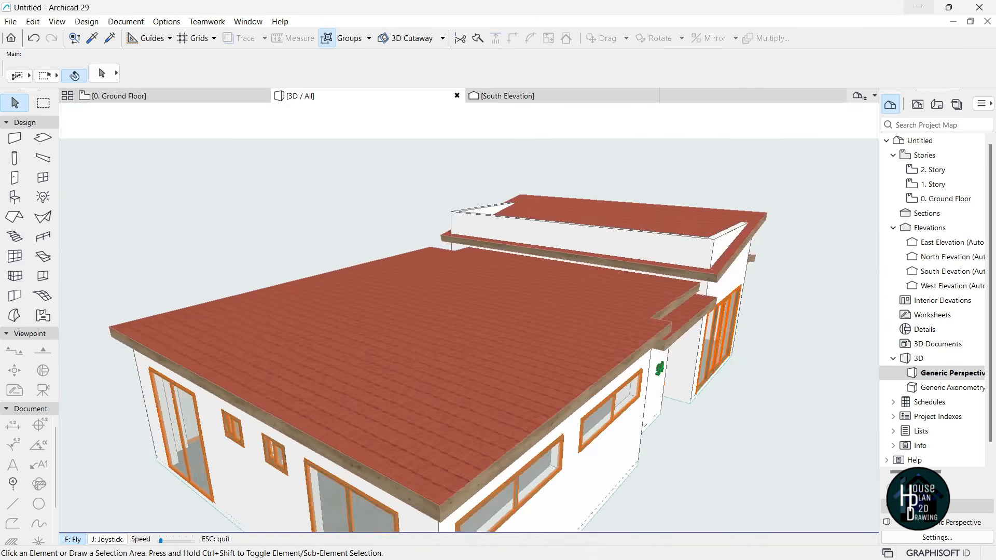
key(Up)
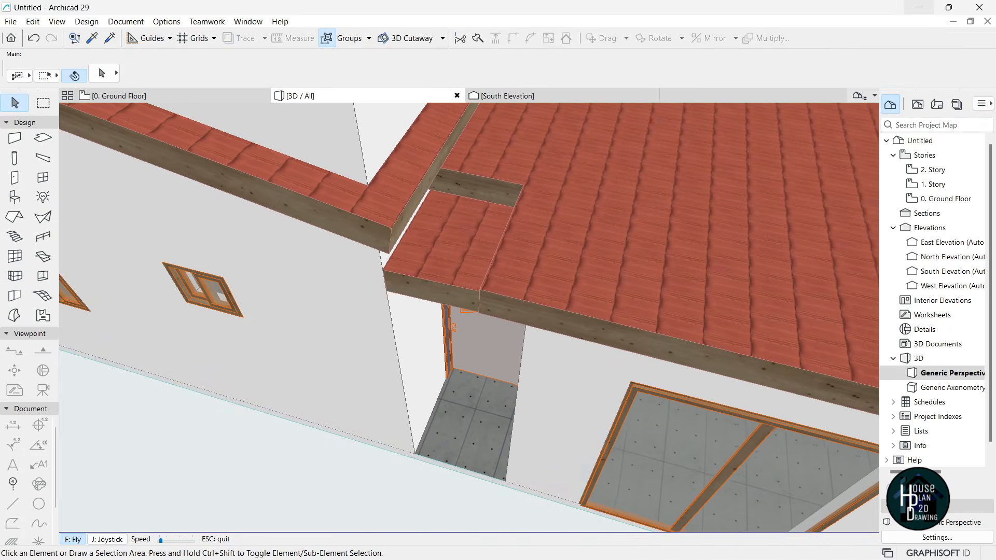
key(Escape)
click(422, 288)
click(427, 269)
click(432, 281)
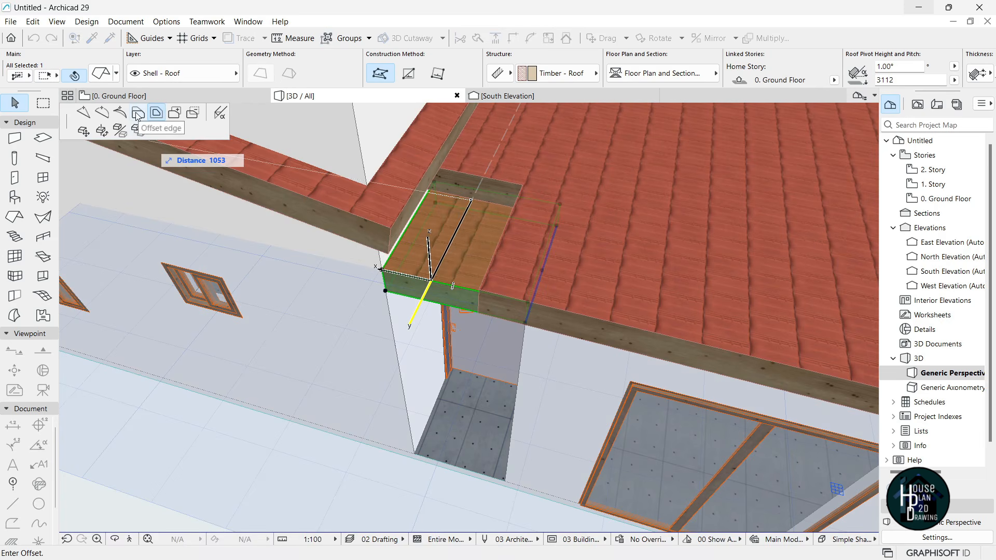
click(137, 114)
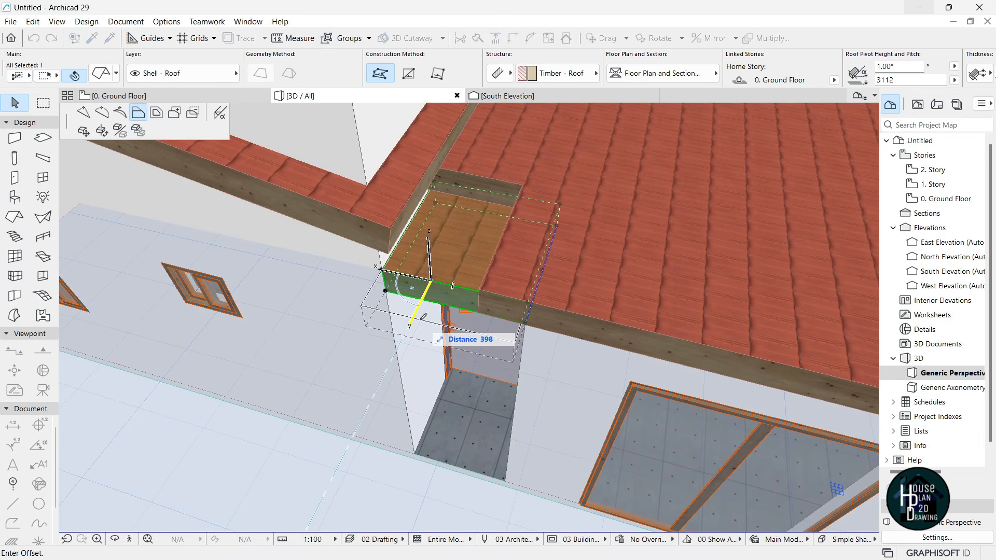
click(420, 306)
key(Escape)
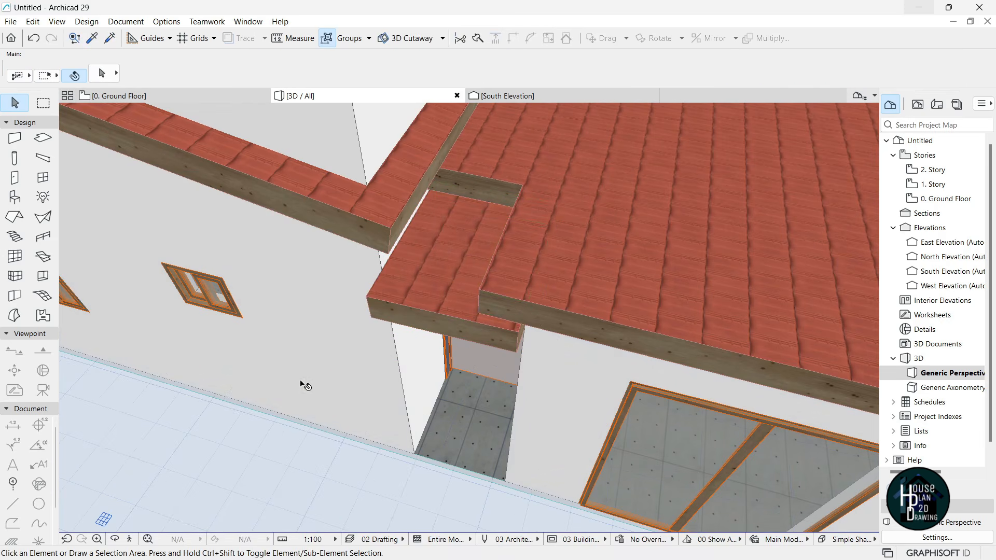
key(Down)
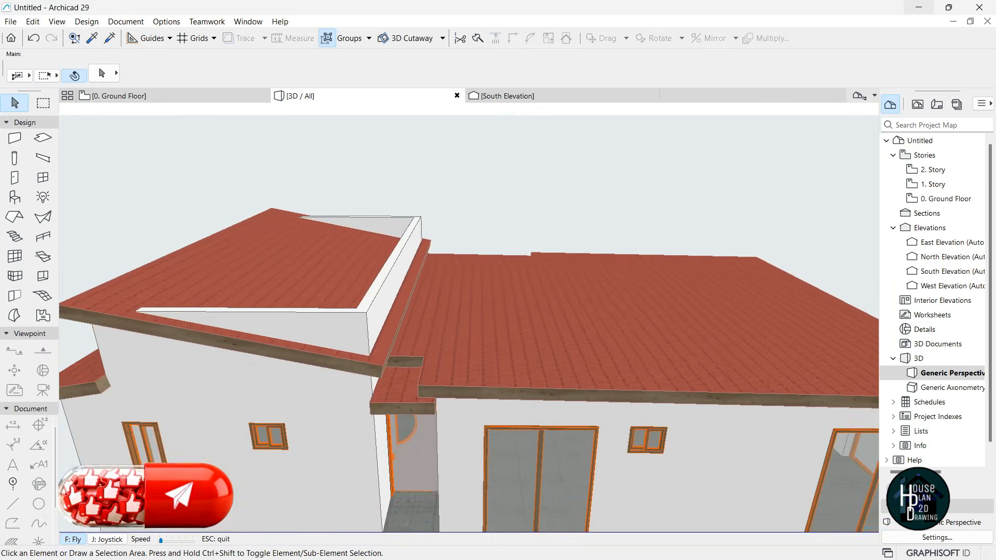
key(Up)
key(Down)
key(Left)
key(Up)
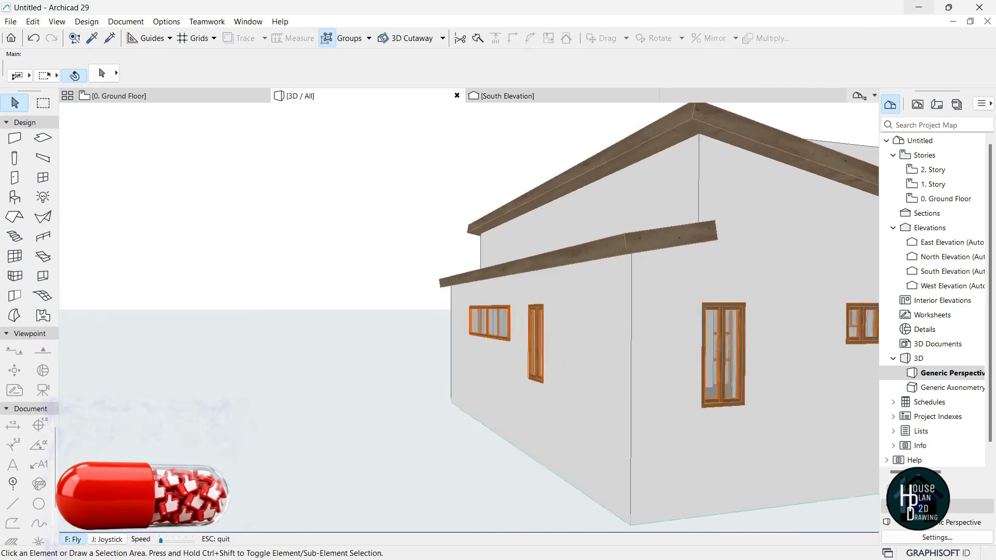
key(Down)
key(Left)
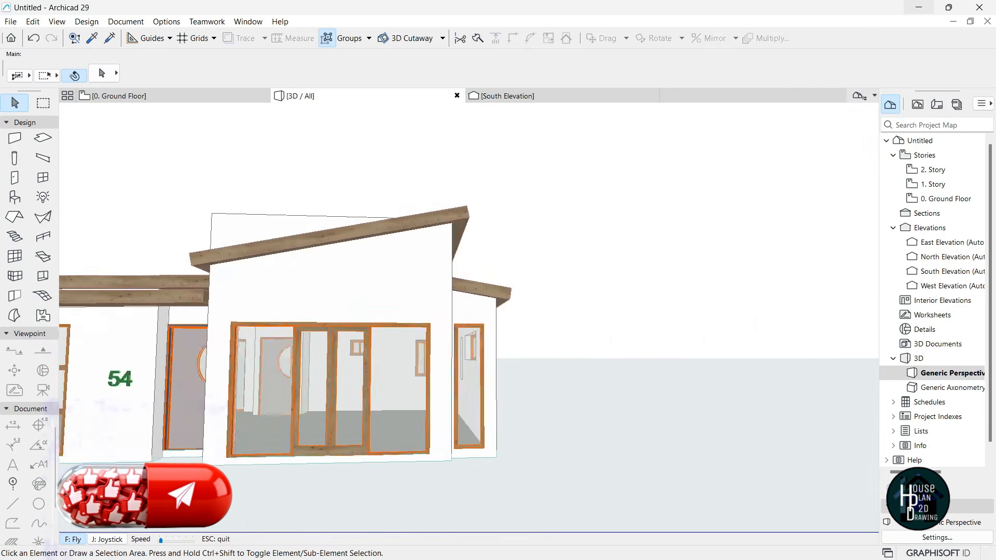
key(Left)
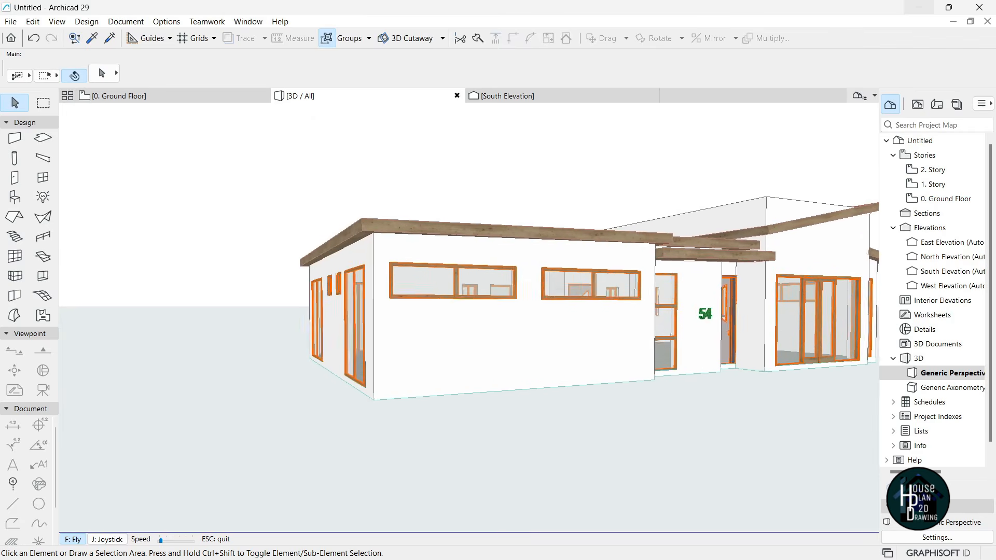
key(Up)
key(Right)
key(Up)
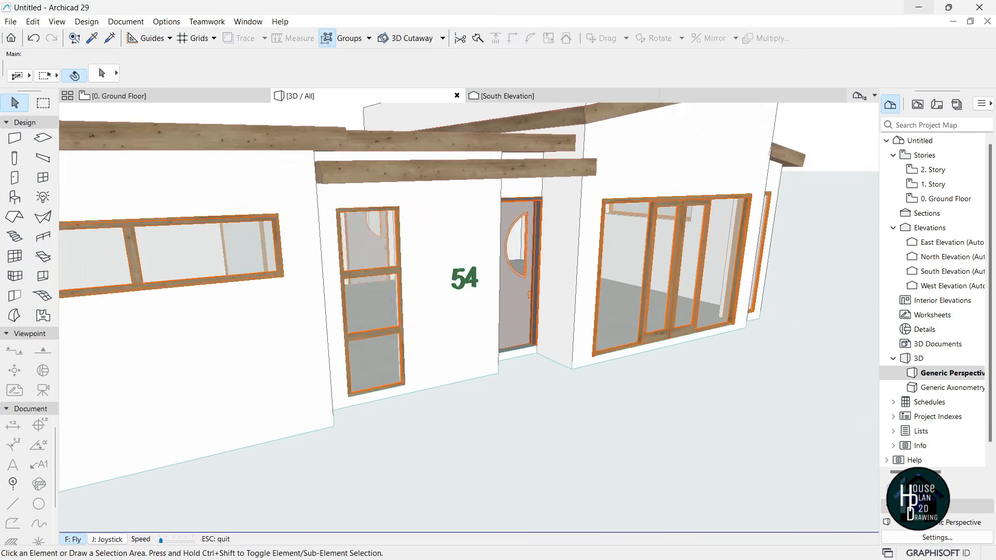
key(Down)
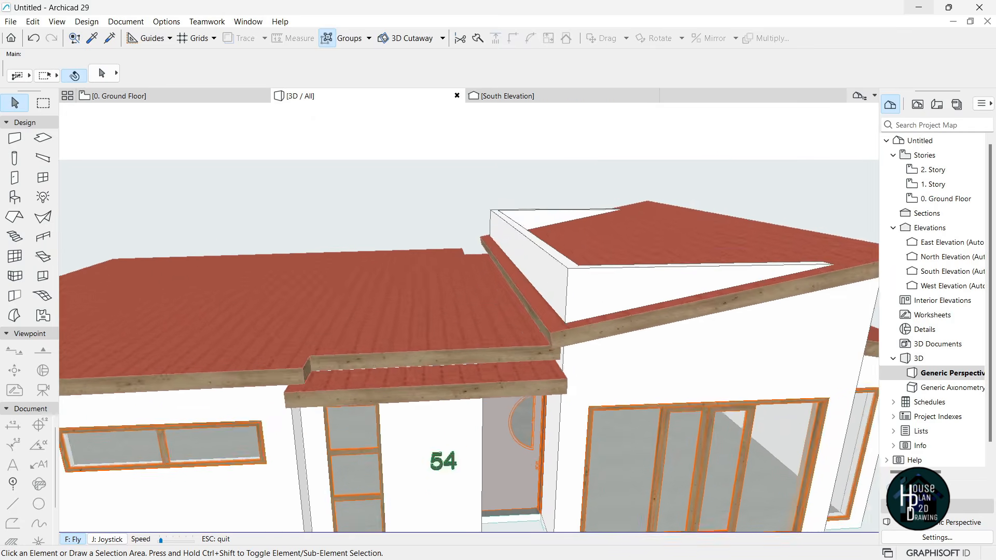
key(Escape)
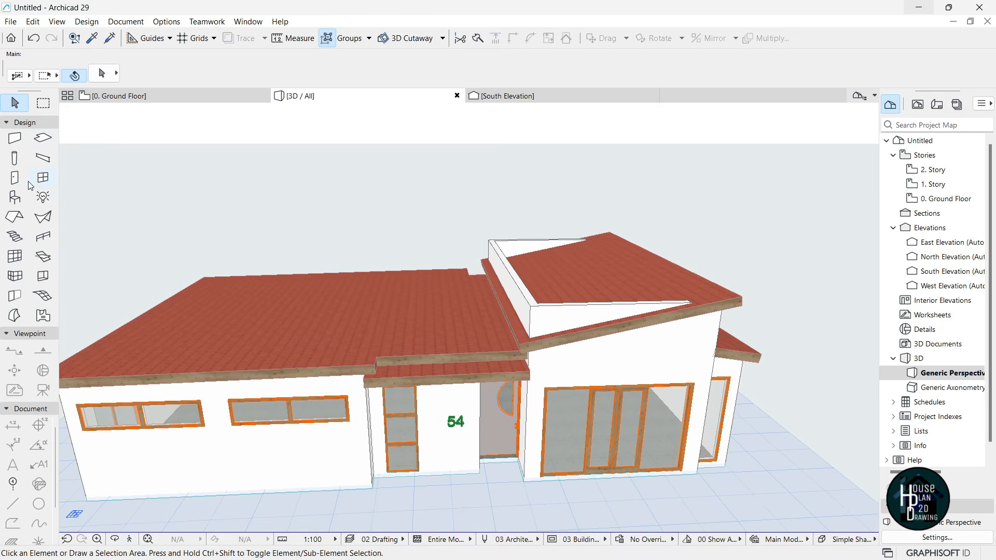
- Select all roofs and override their edge surface to Paint - Ivory Black
click(15, 218)
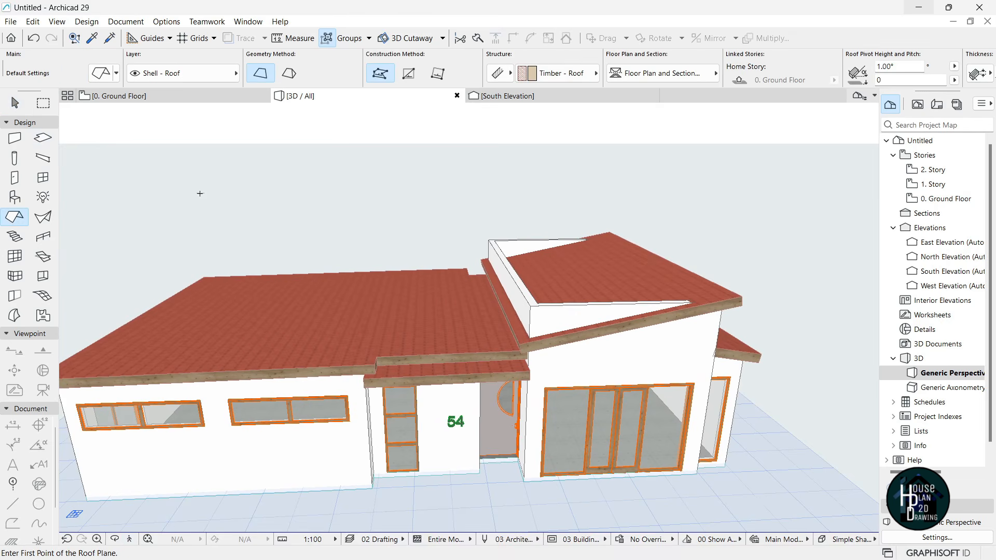
key(ctrl+a)
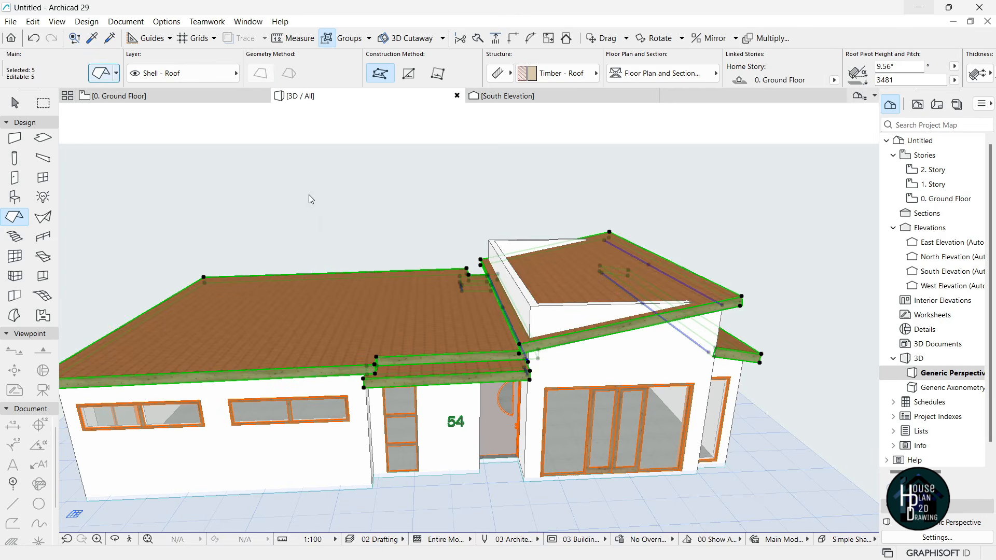
key(ctrl+t)
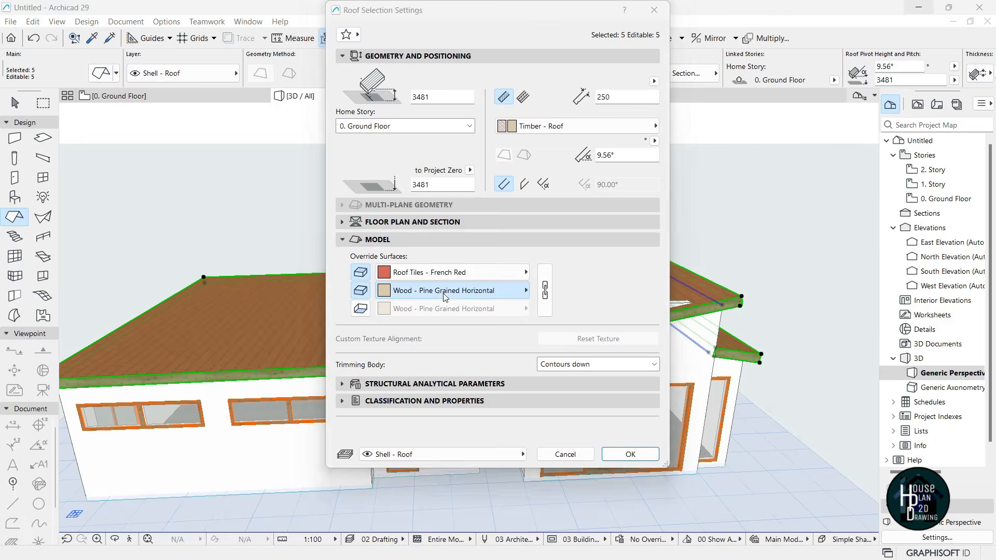
click(441, 292)
scroll(721, 459, up, 8)
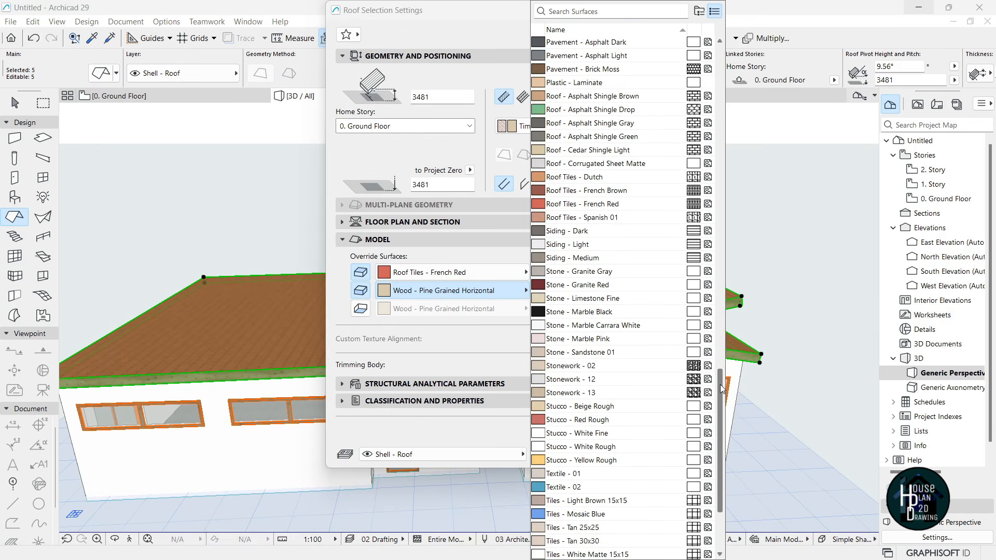
drag(720, 331, 715, 266)
click(588, 258)
click(582, 246)
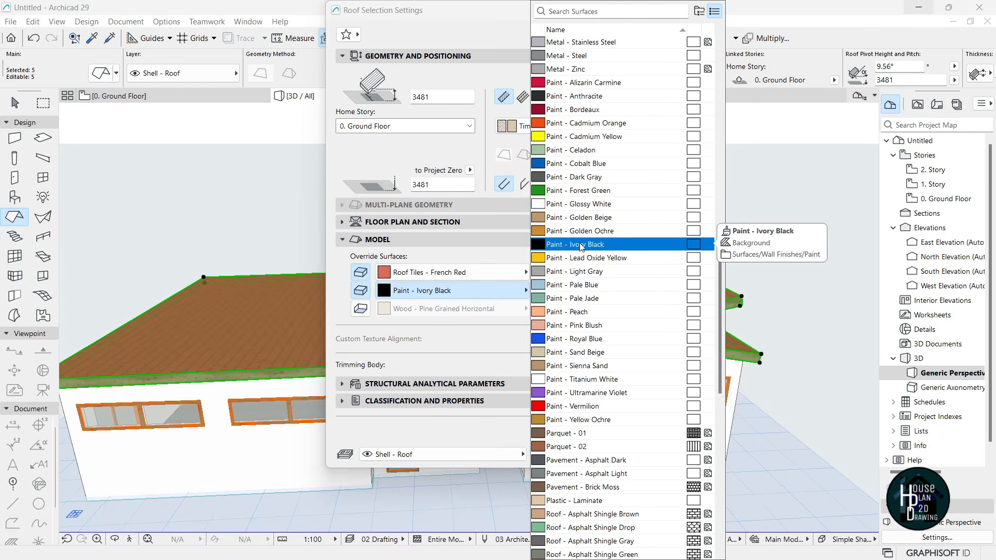
click(600, 245)
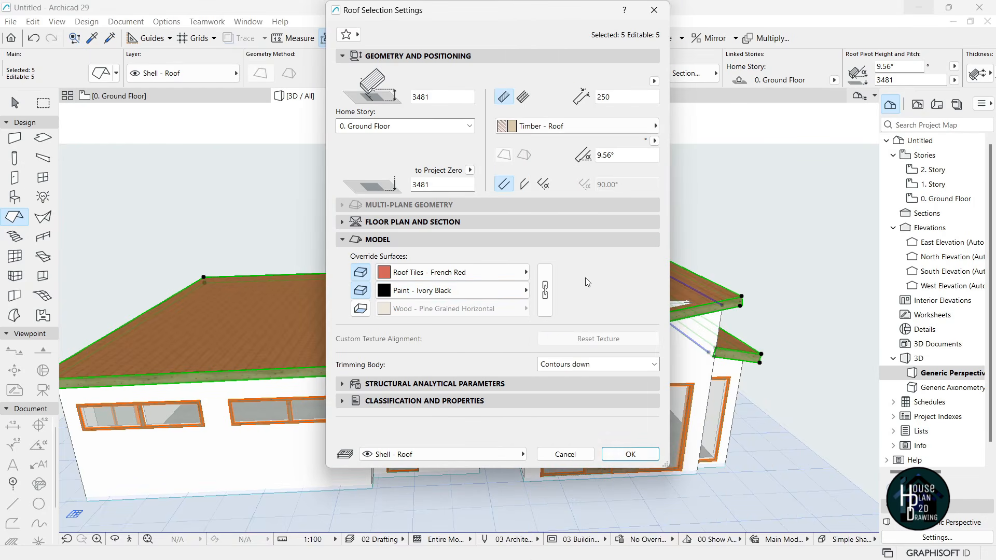
click(630, 455)
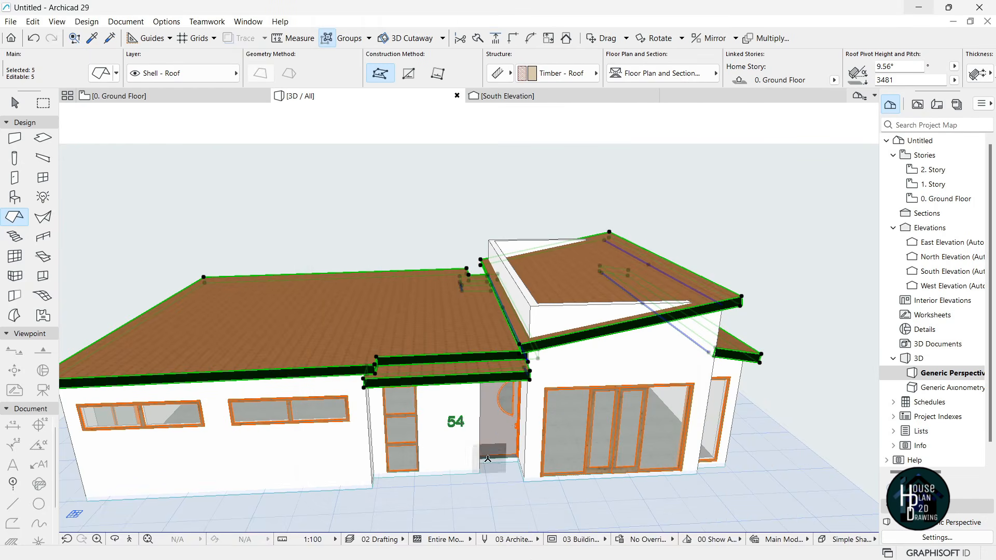
key(Escape)
click(130, 541)
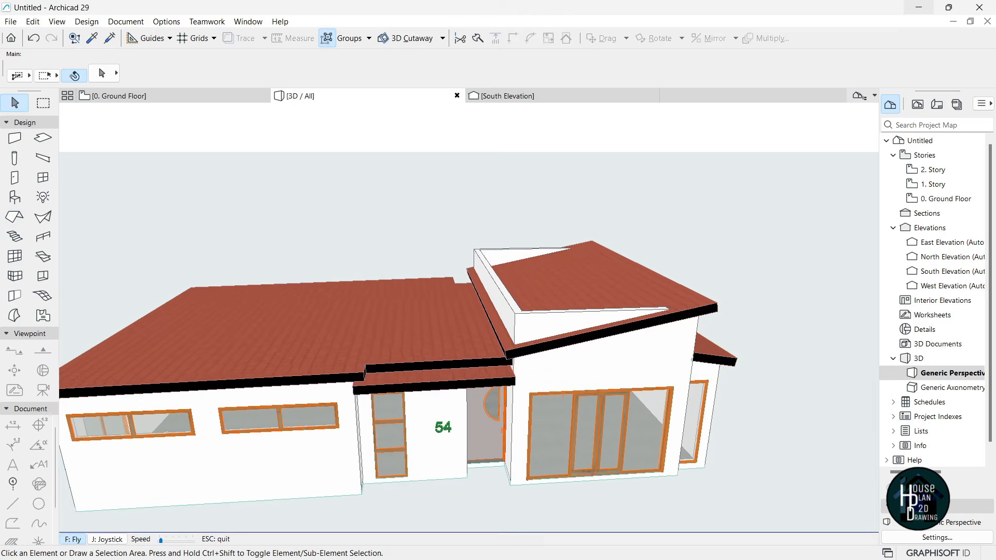
- Override the top surface of all roofs to Roof - Asphalt Shingle Gray
key(Escape)
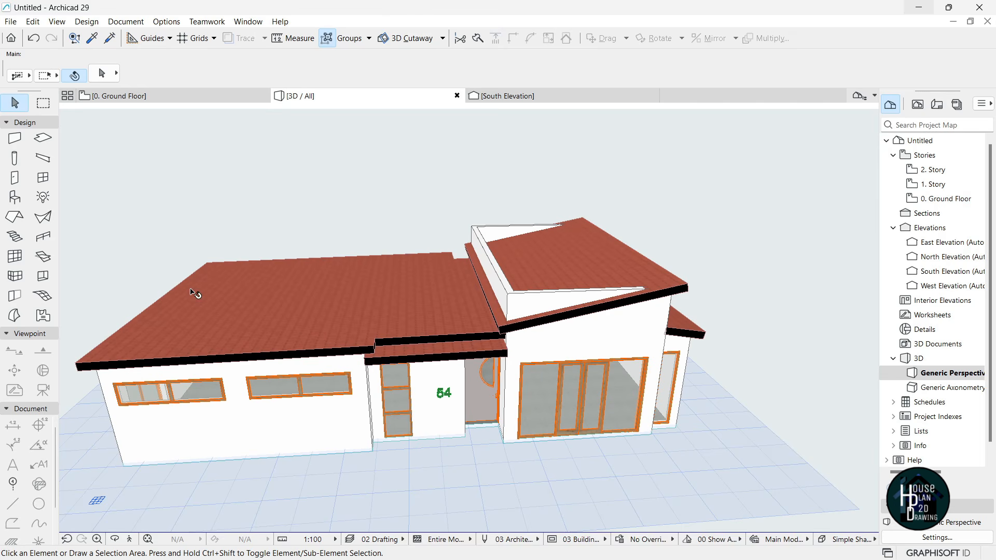
click(14, 217)
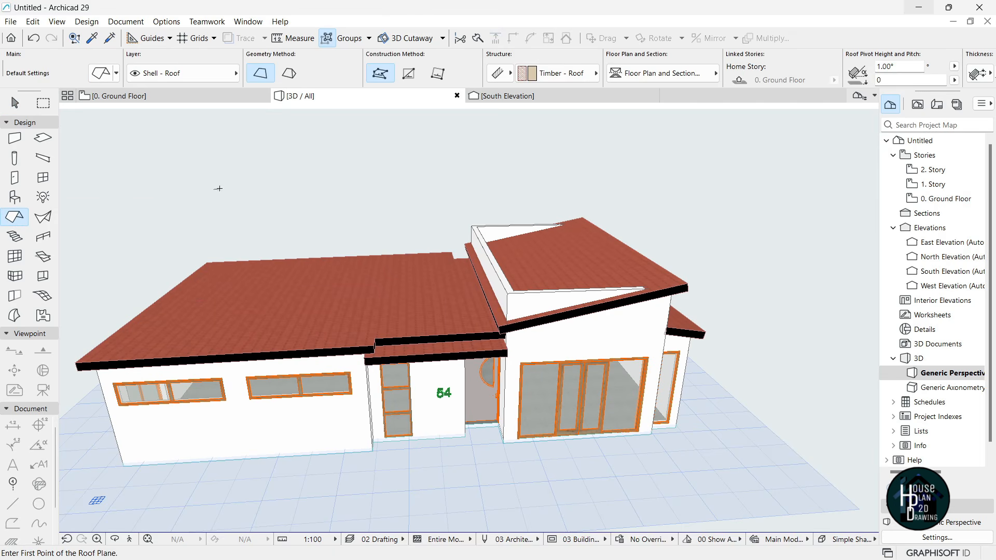
key(ctrl+a)
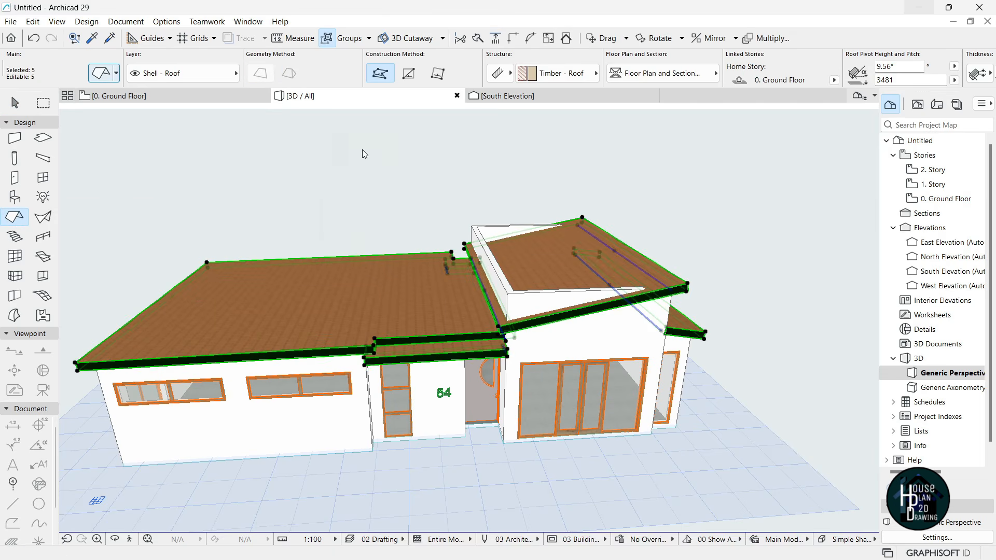
key(ctrl+t)
click(410, 277)
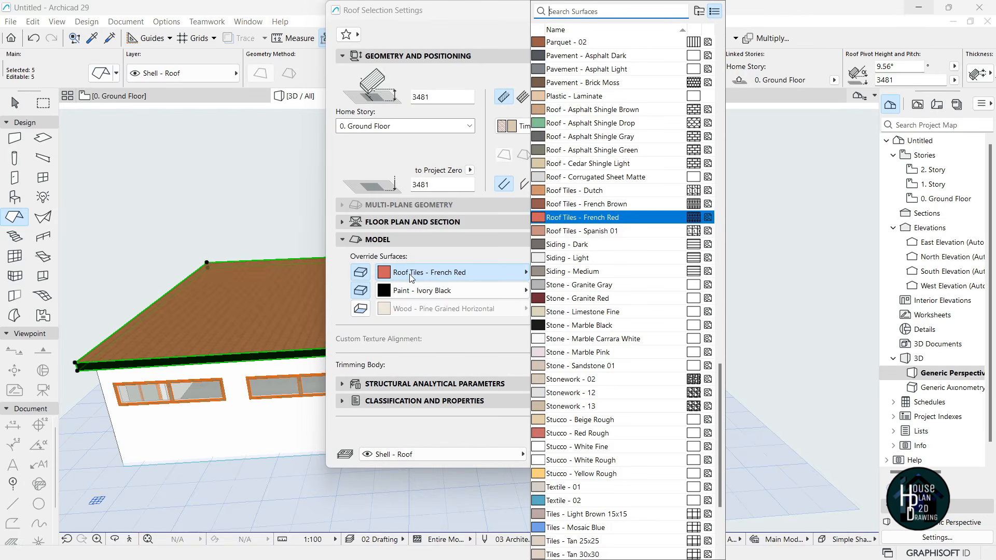
click(593, 139)
click(630, 454)
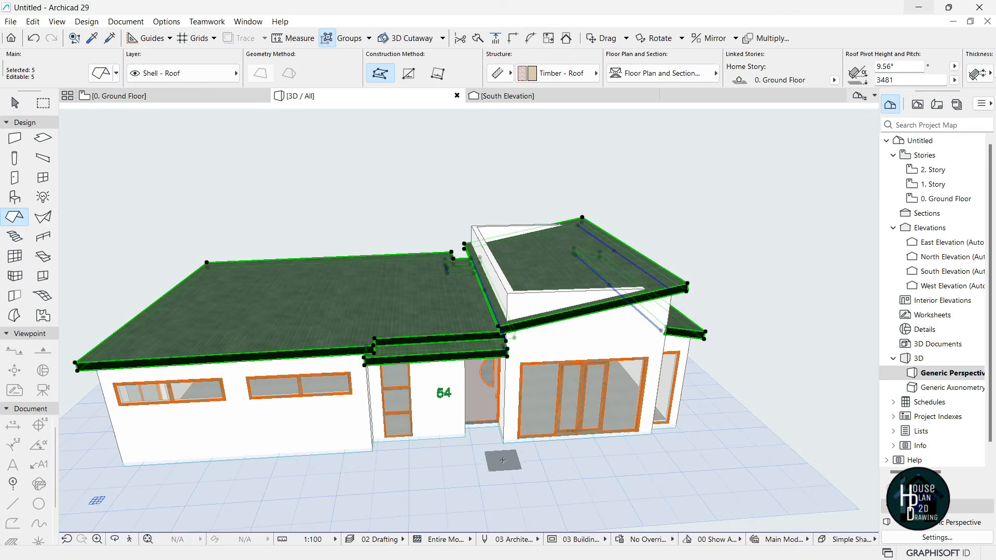
key(Escape)
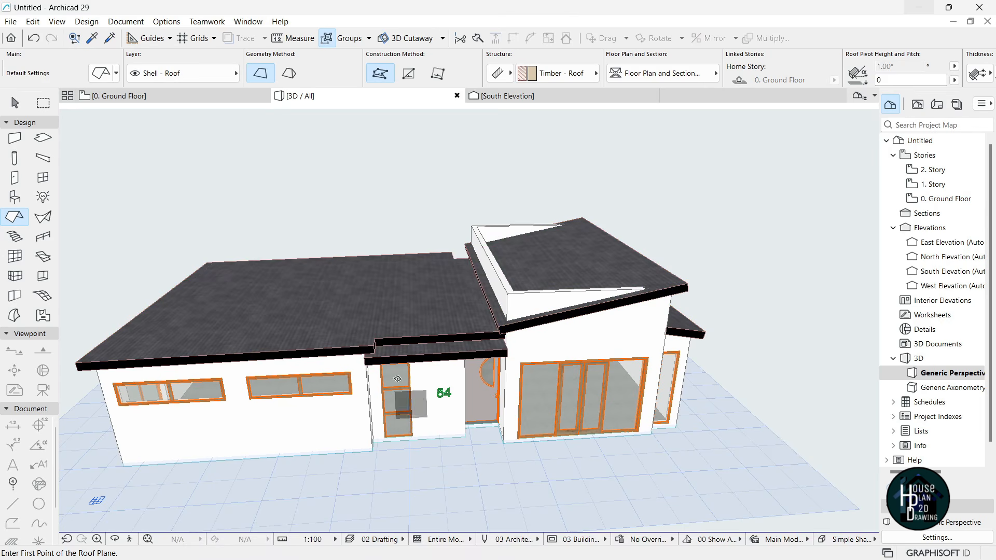
key(Escape)
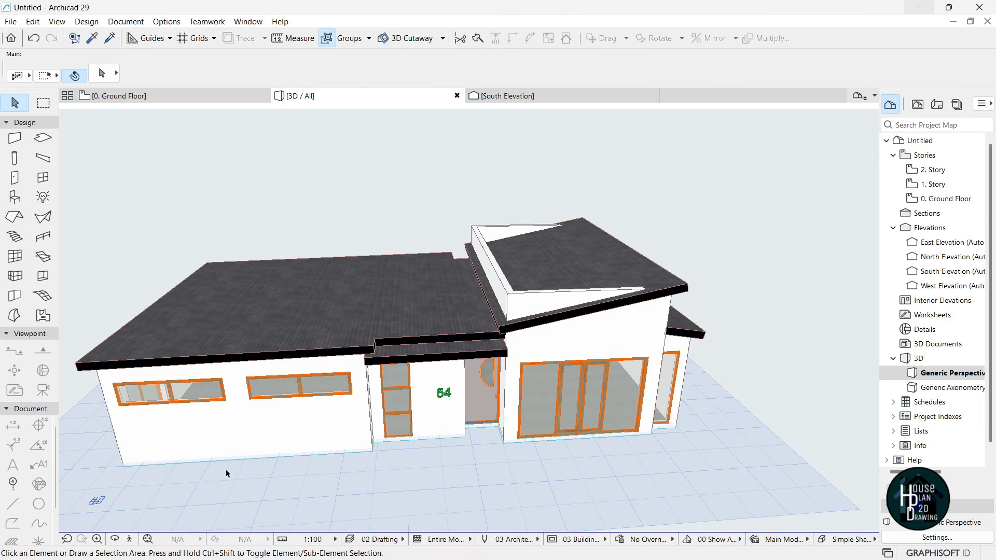
- Fly the camera around the entrance and above roof height to review the gray roofs
key(Up)
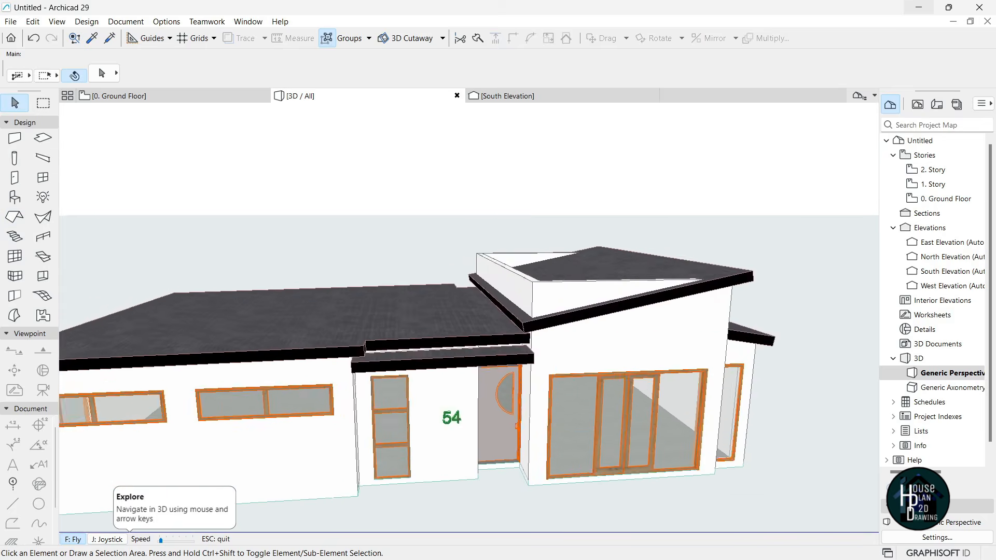
key(Down)
key(Left)
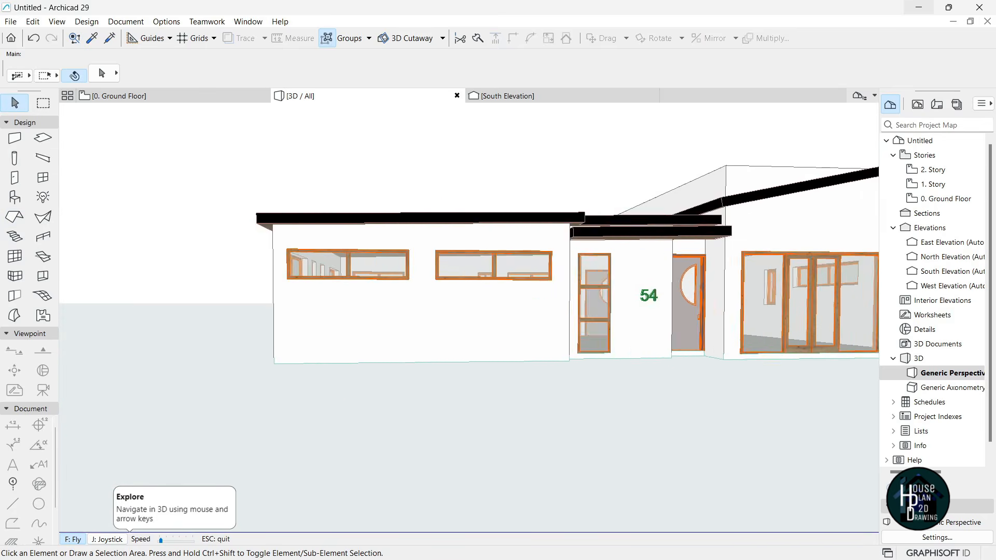
key(Page_Up)
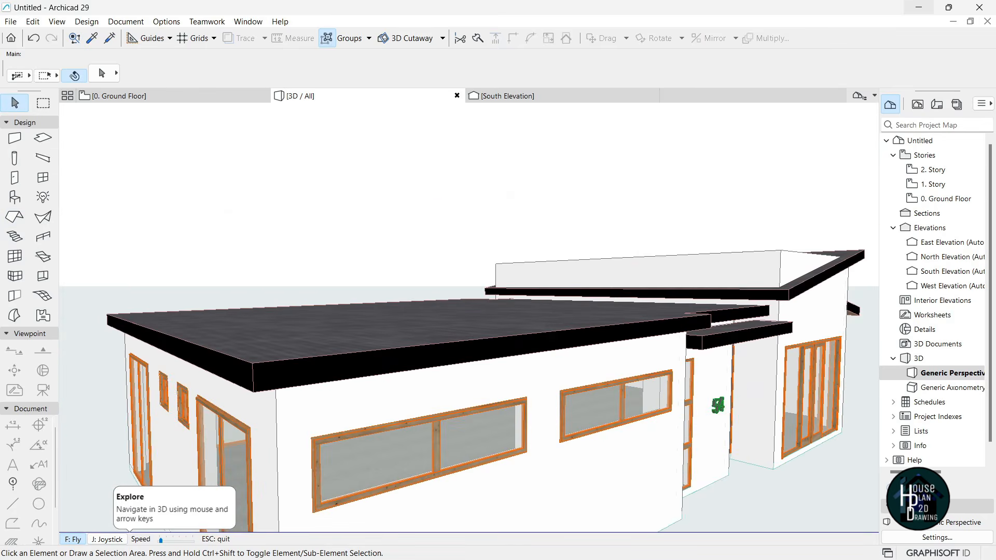
key(Up)
key(Up)
key(Escape)
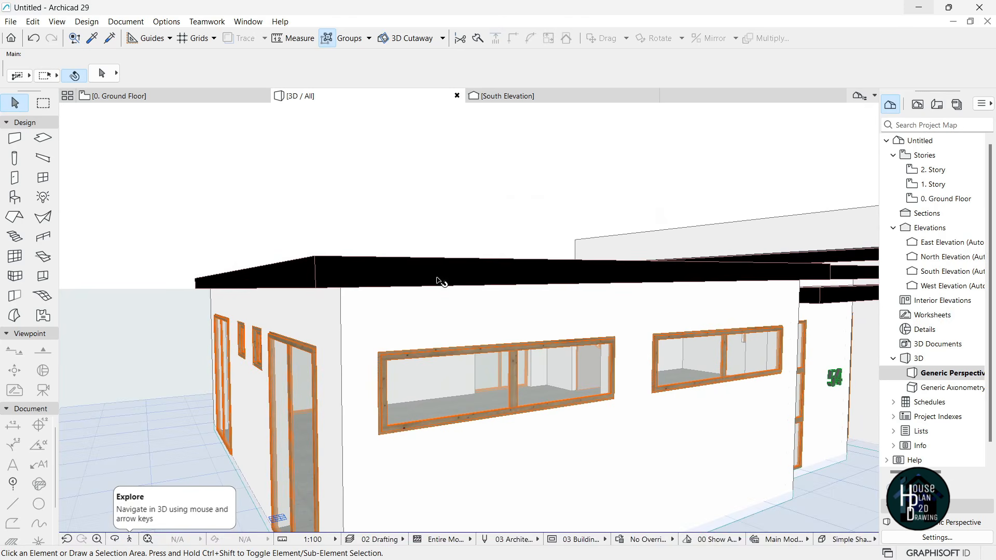
- Stack a copy of the left-wing roof on the original and set its thickness to 50
click(376, 277)
key(ctrl+shift+d)
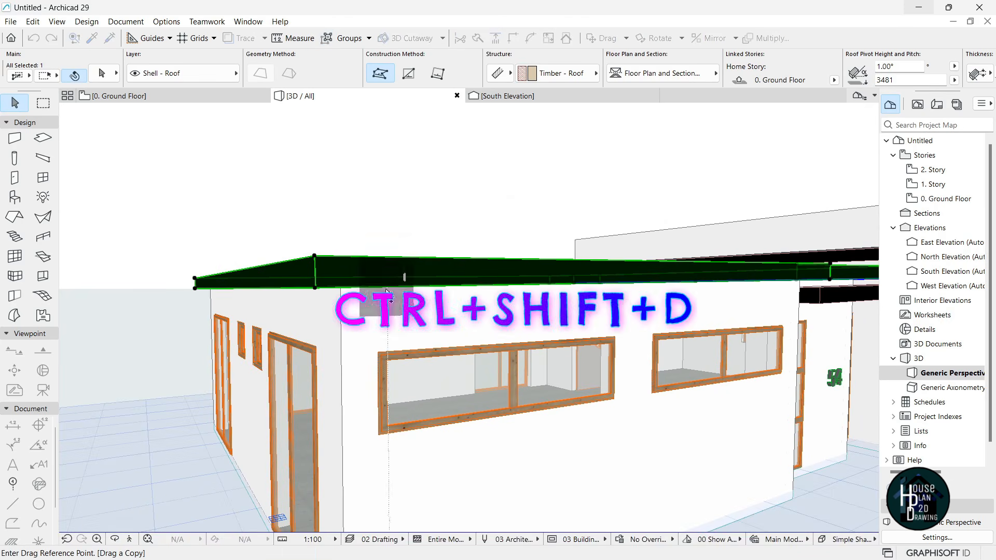
click(315, 288)
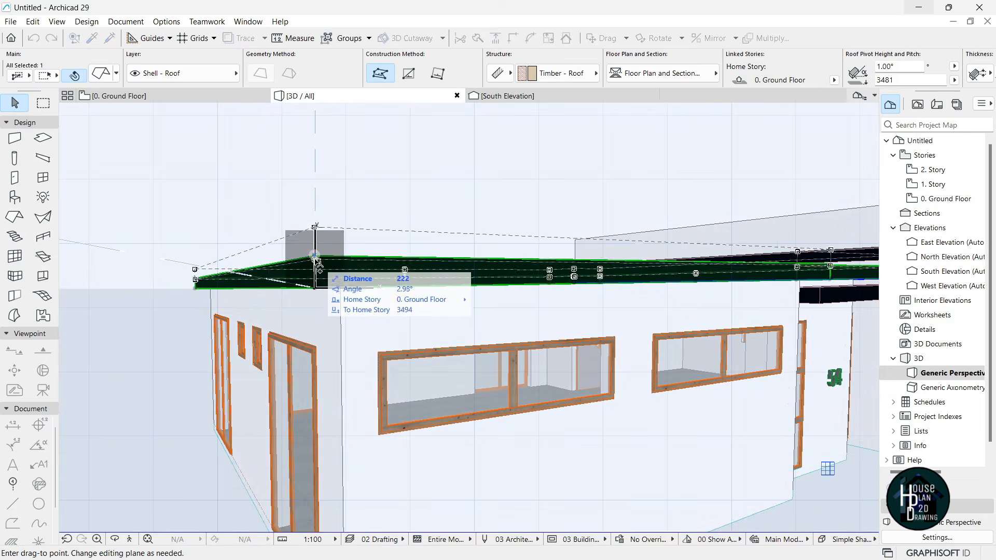
click(314, 256)
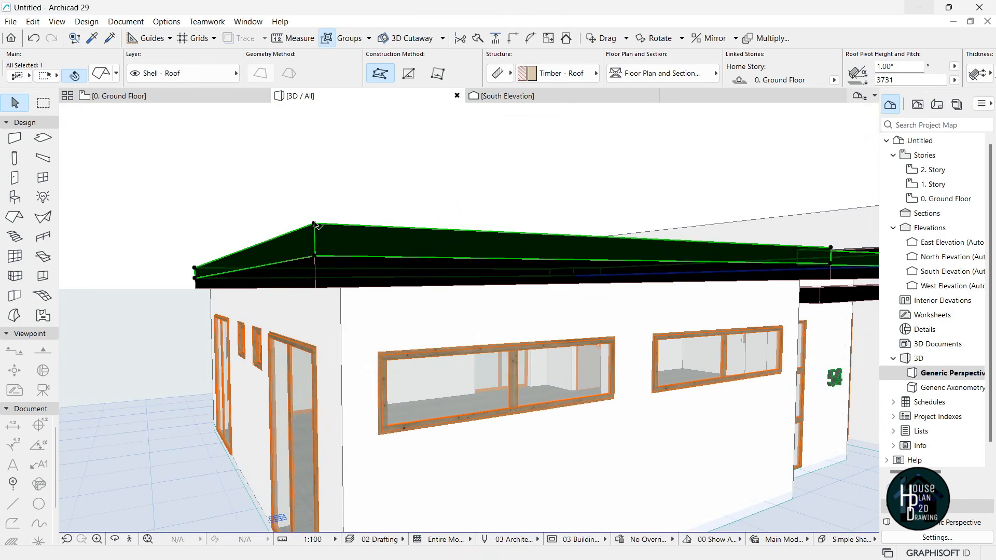
click(314, 223)
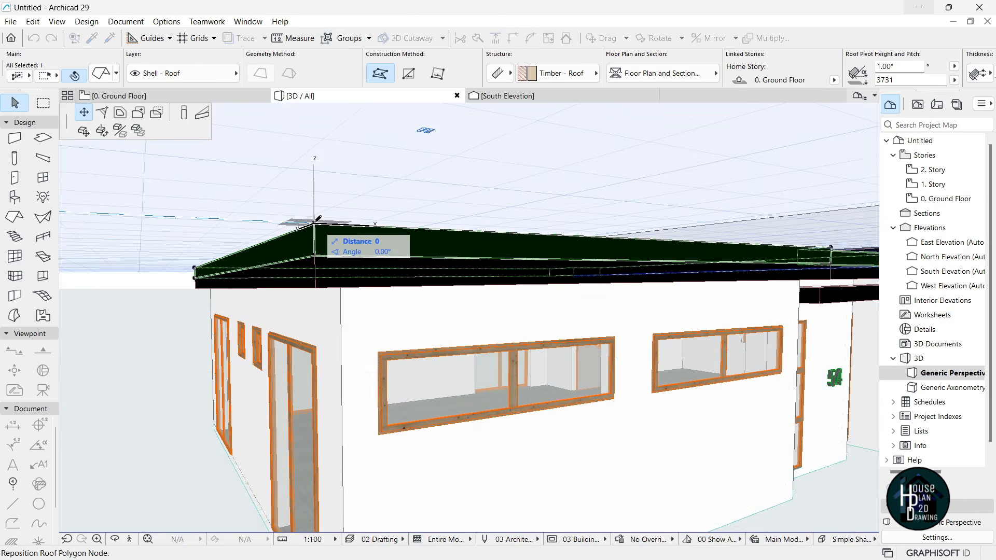
click(184, 113)
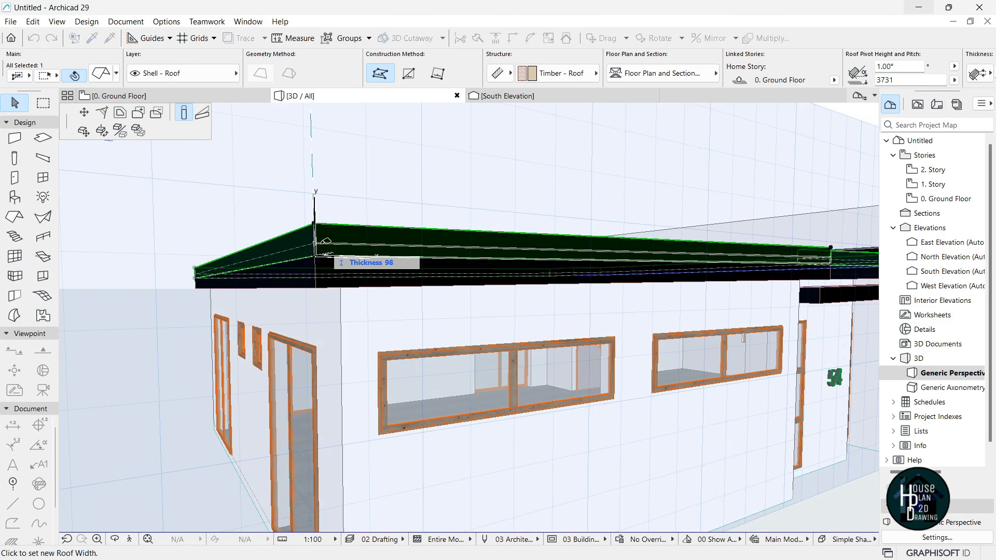
text(50)
key(Return)
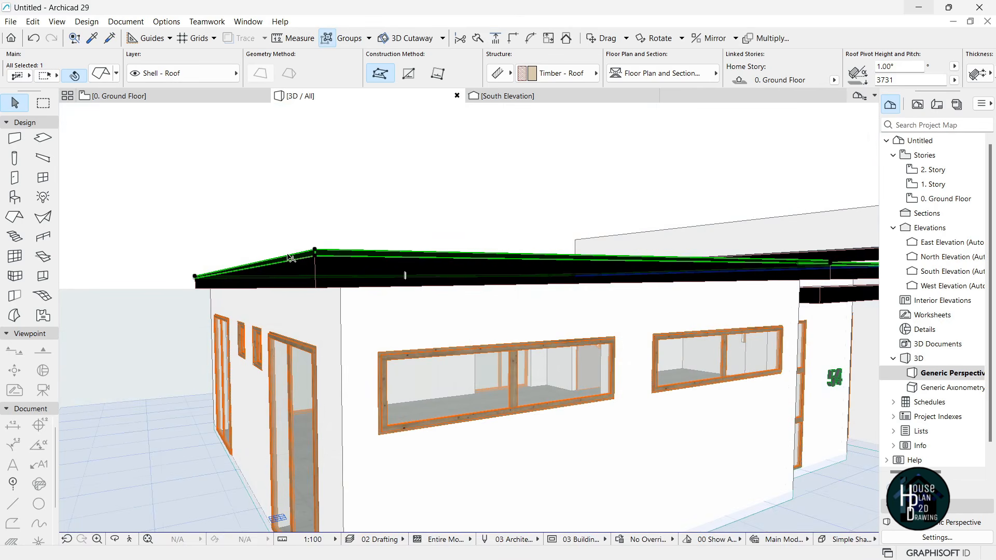
- Offset the roof copy's edges outward by 80, then fly around the entrance roofs
click(290, 258)
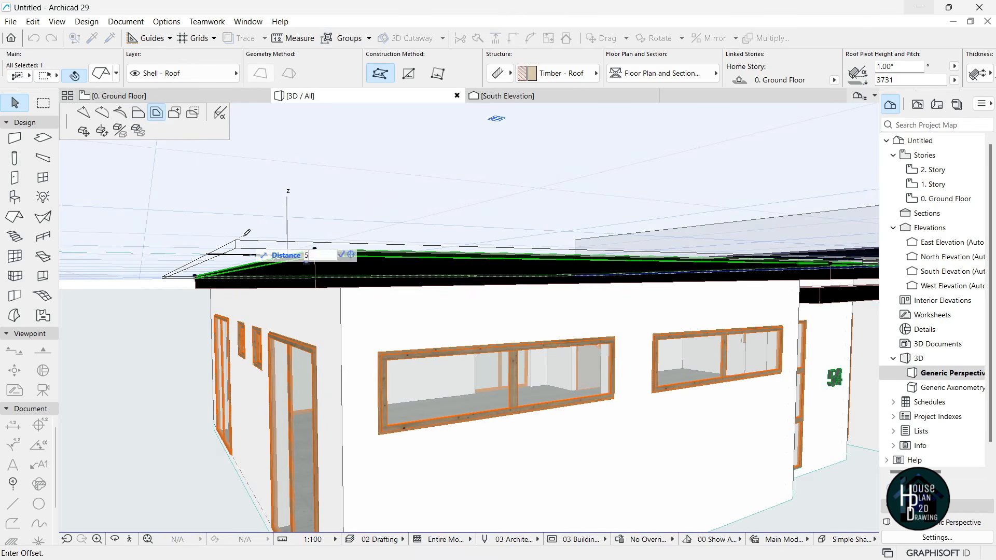
shift+middle_drag(247, 233, 401, 216)
text(8)
key(Return)
key(Escape)
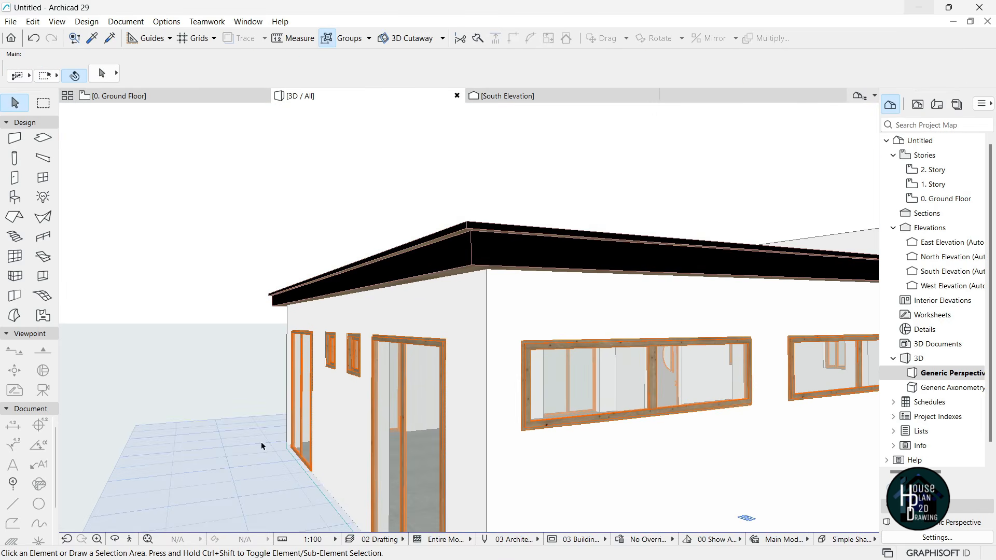
click(130, 539)
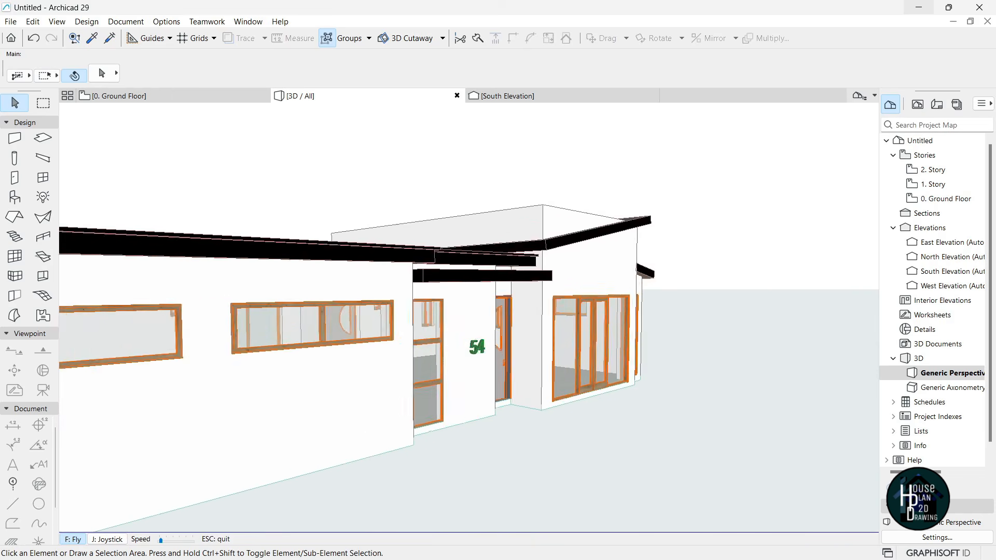
key(Down)
key(Right)
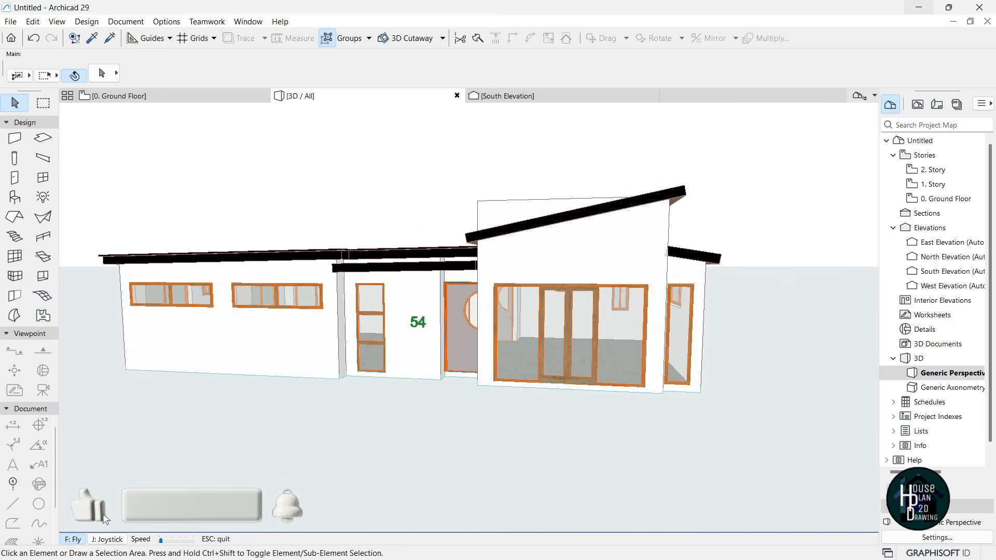
key(Left)
key(Up)
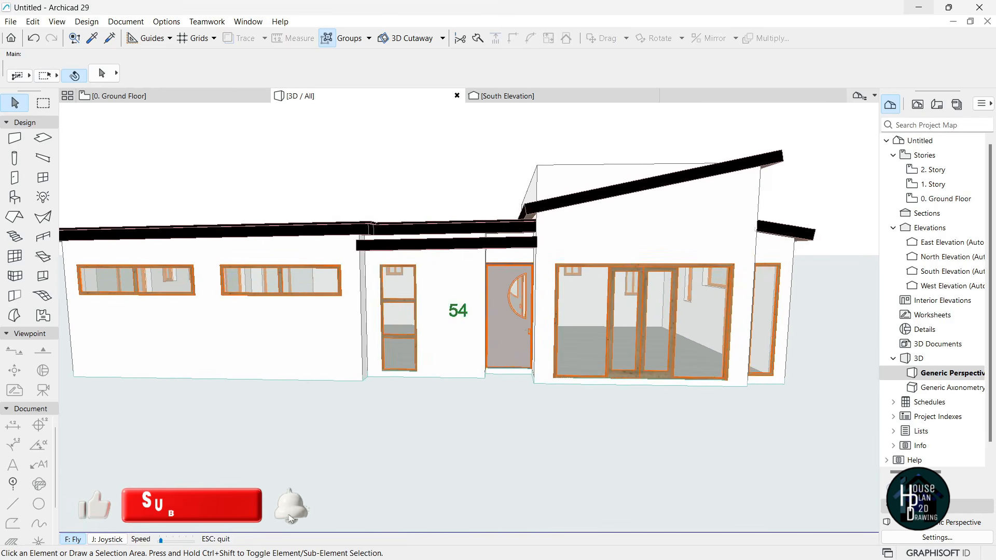
key(Up)
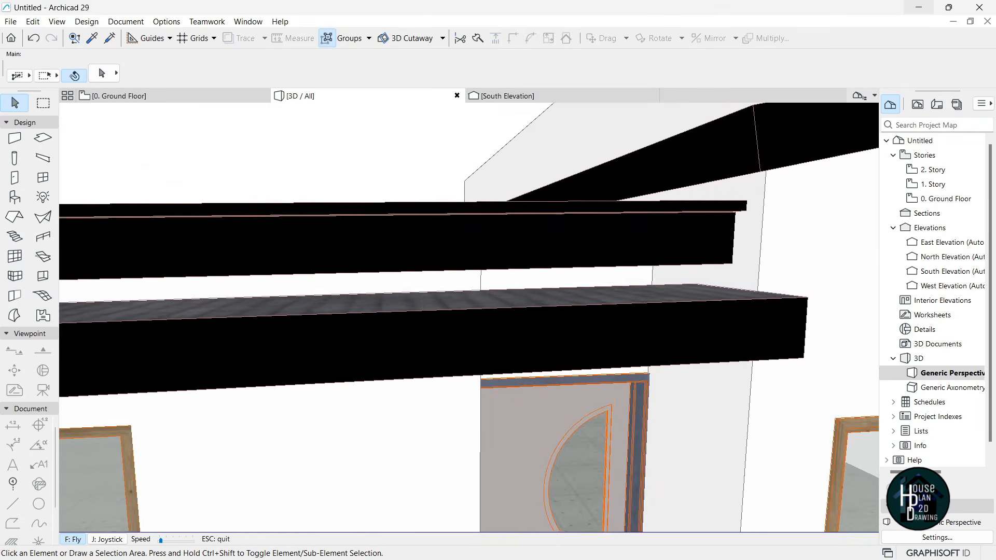
key(Down)
- Copy the entrance-door roof about 250 higher and set the copy's thickness to 50
key(Escape)
click(527, 317)
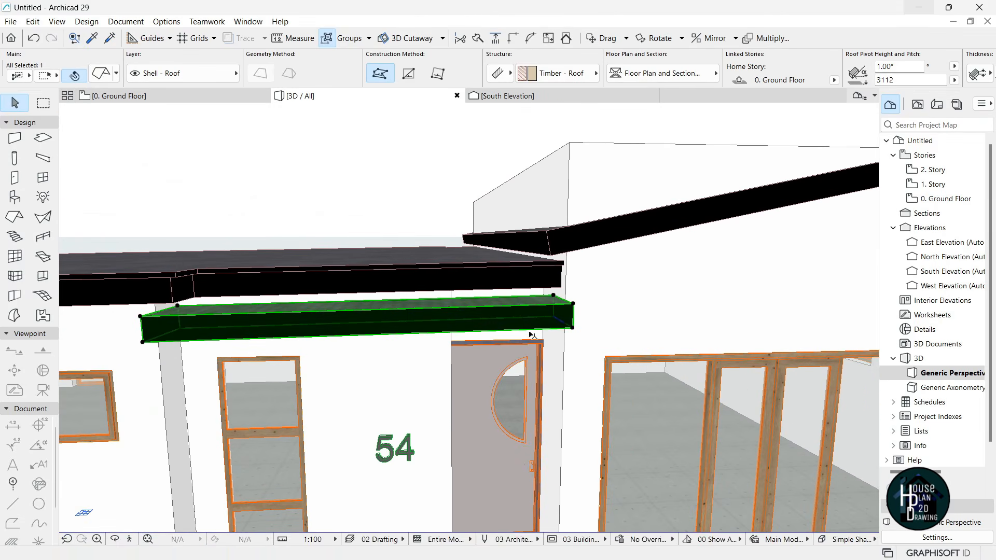
key(ctrl+shift+d)
click(577, 332)
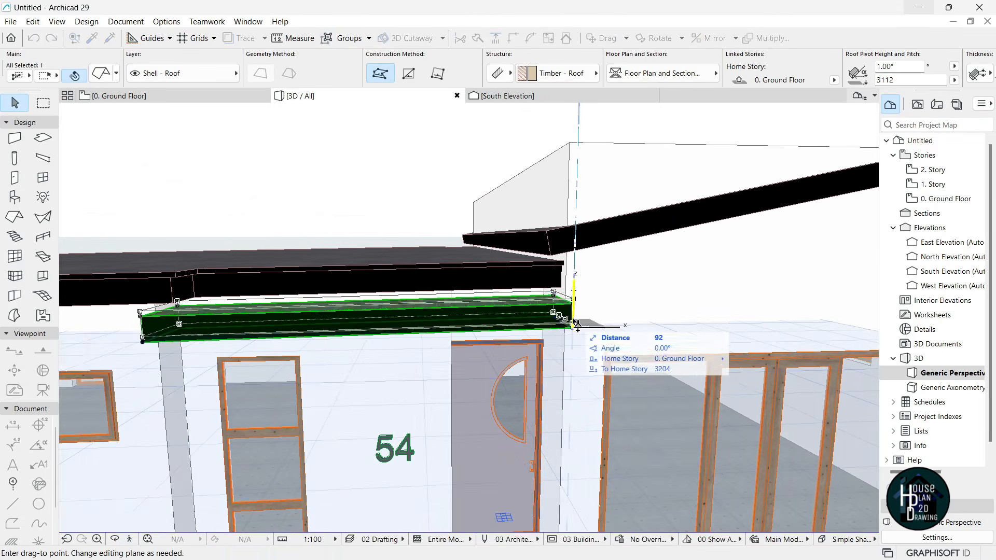
click(562, 317)
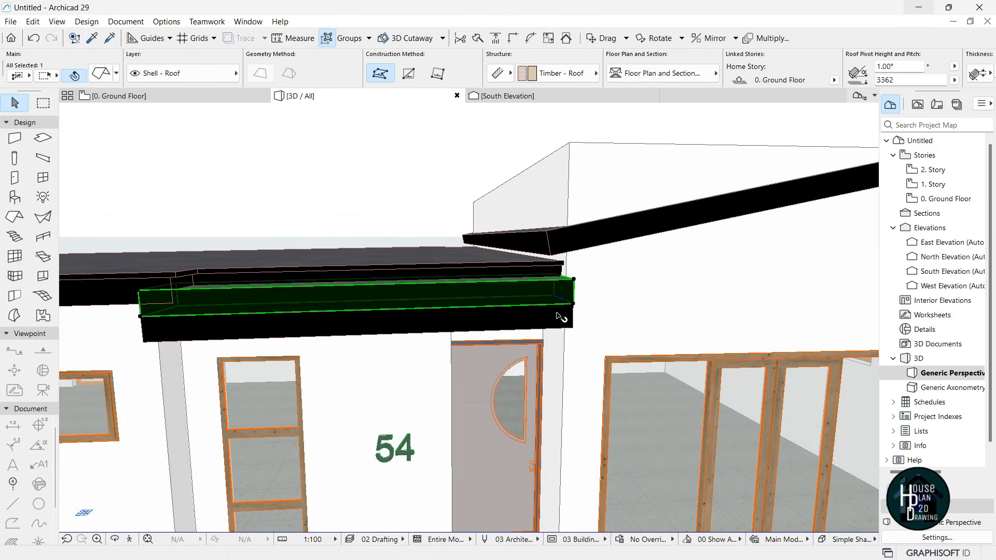
click(574, 281)
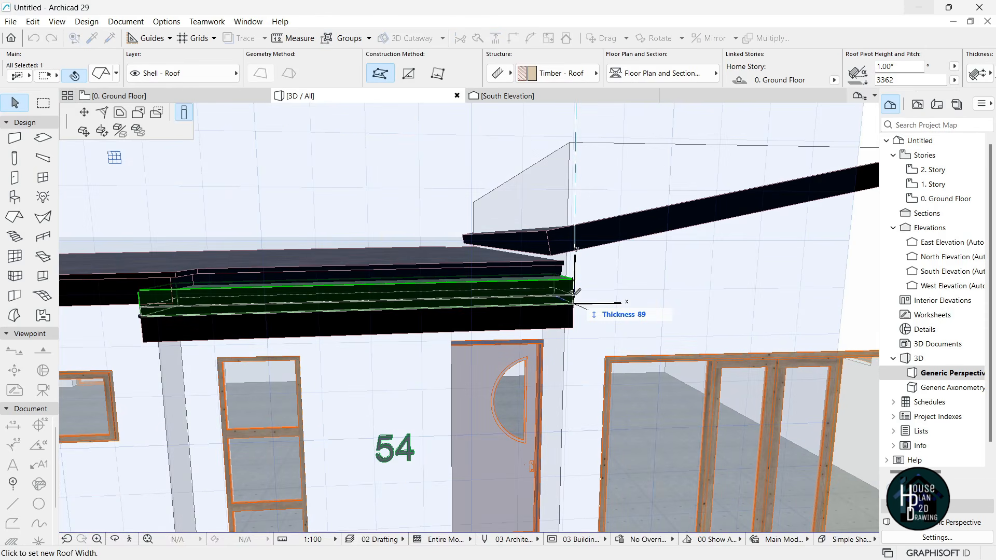
text(50)
key(Return)
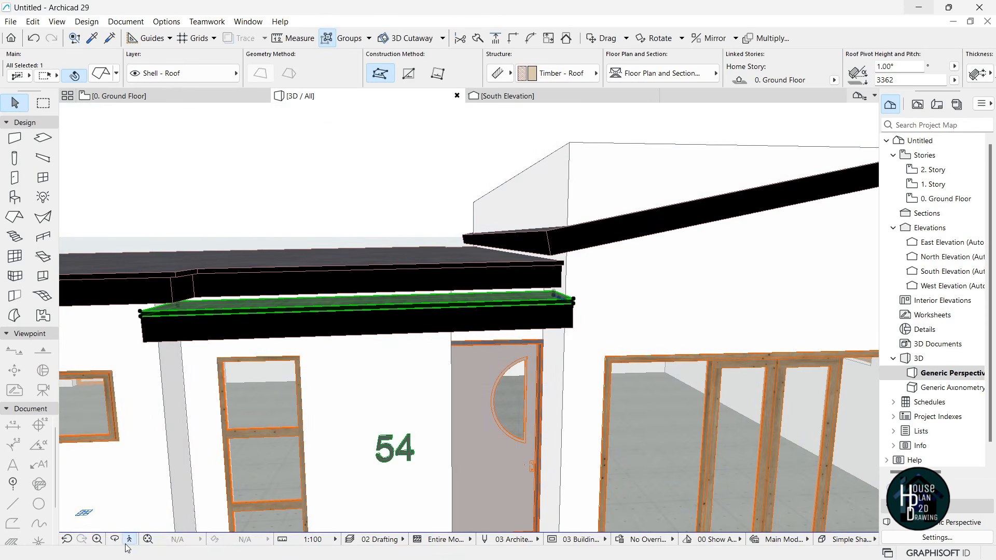
- Offset all edges of the cap outward by 80, then switch to the South Elevation
click(130, 540)
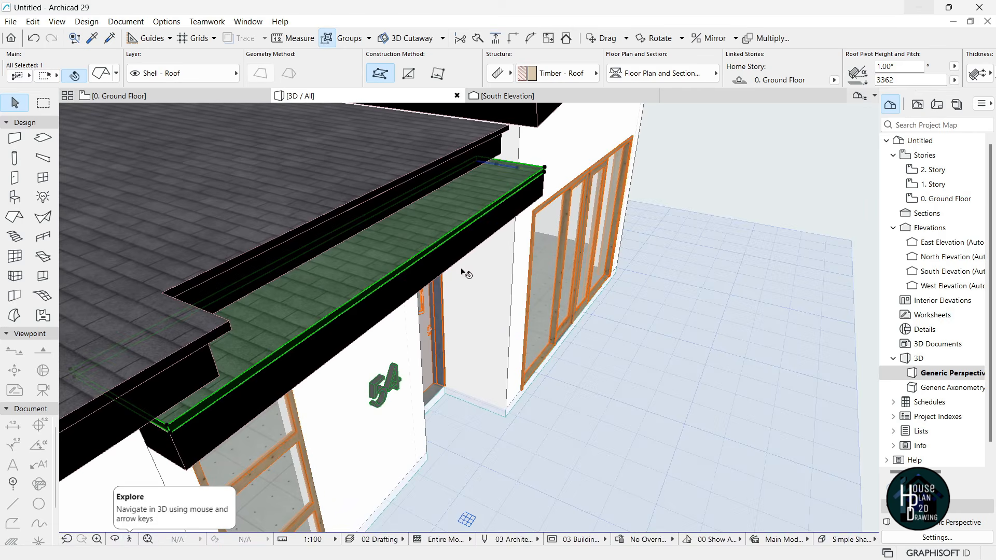
click(458, 233)
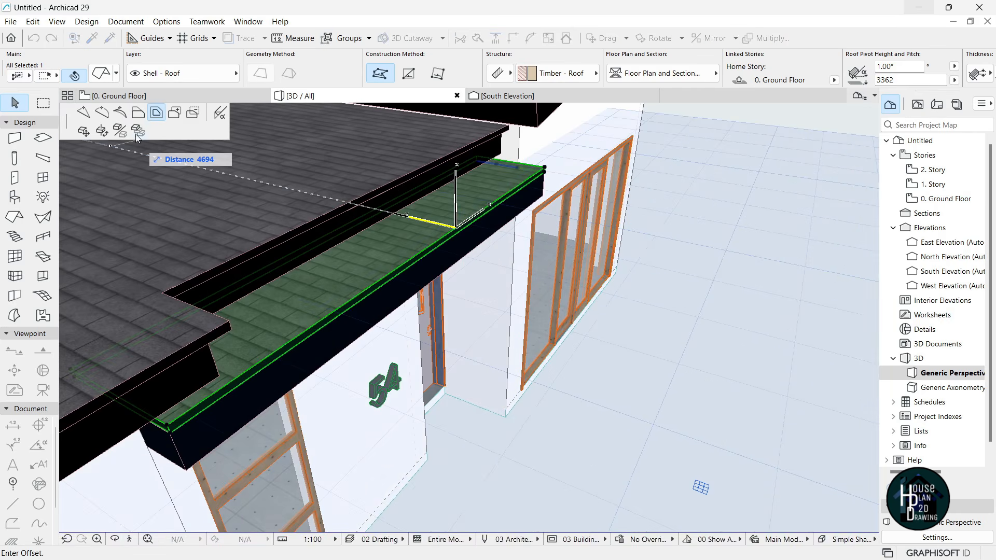
click(138, 114)
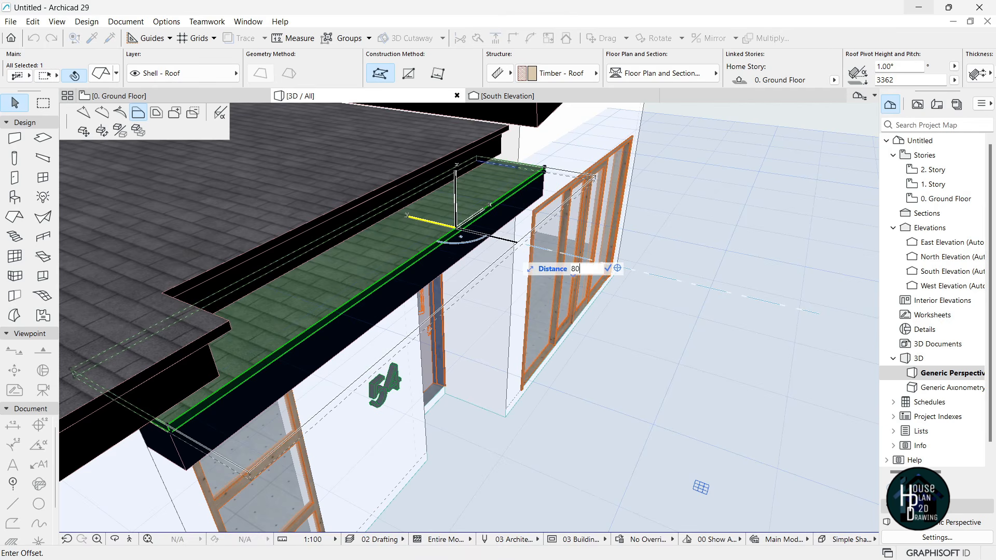
text(80)
key(Return)
key(Escape)
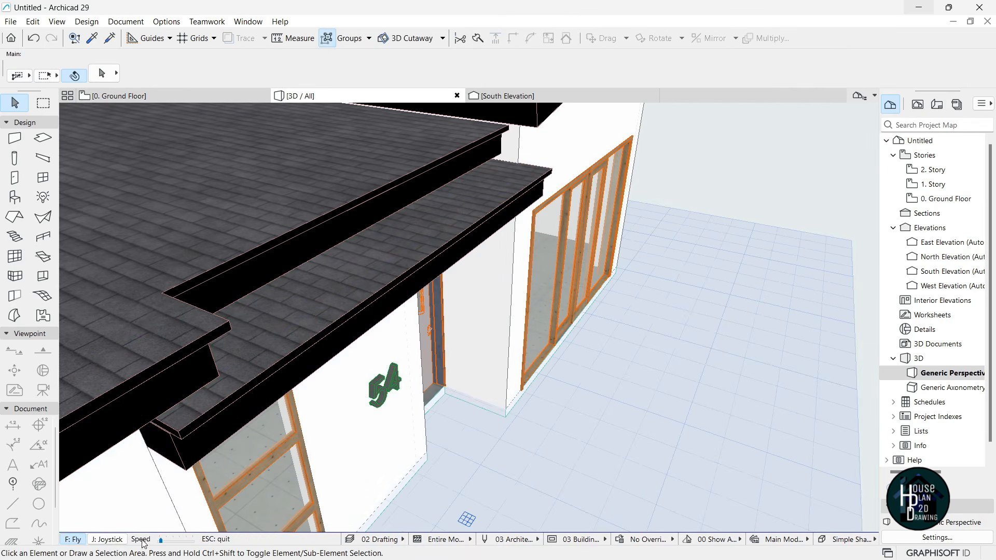
click(131, 539)
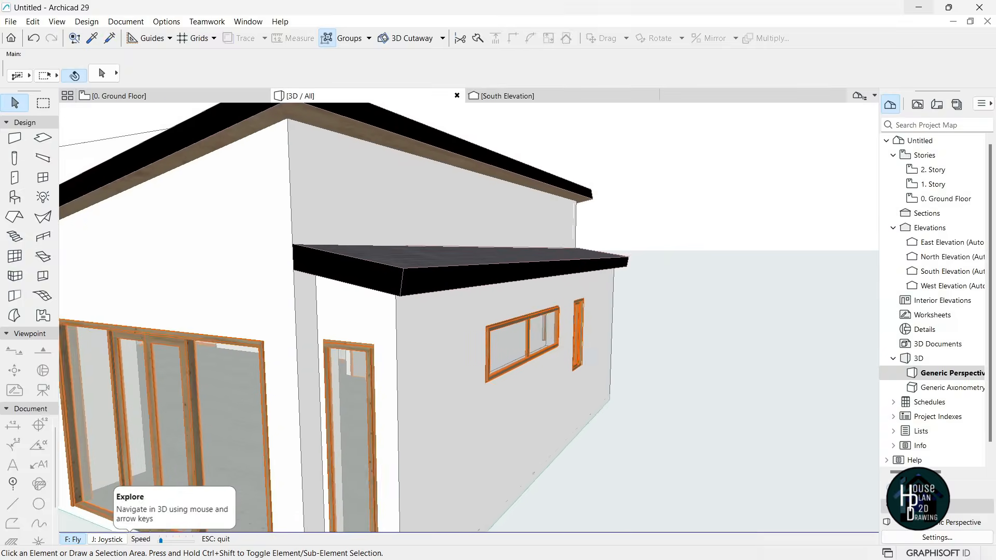
key(Escape)
click(527, 96)
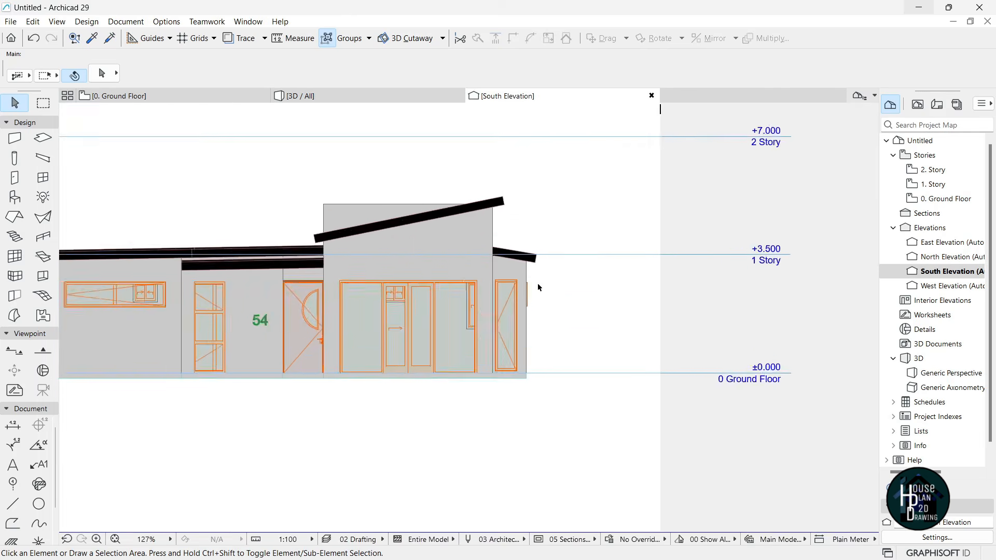
- In the South Elevation, copy the sloped right-end roof 250 straight up
scroll(537, 282, up, 8)
click(524, 218)
key(ctrl+shift+d)
click(535, 241)
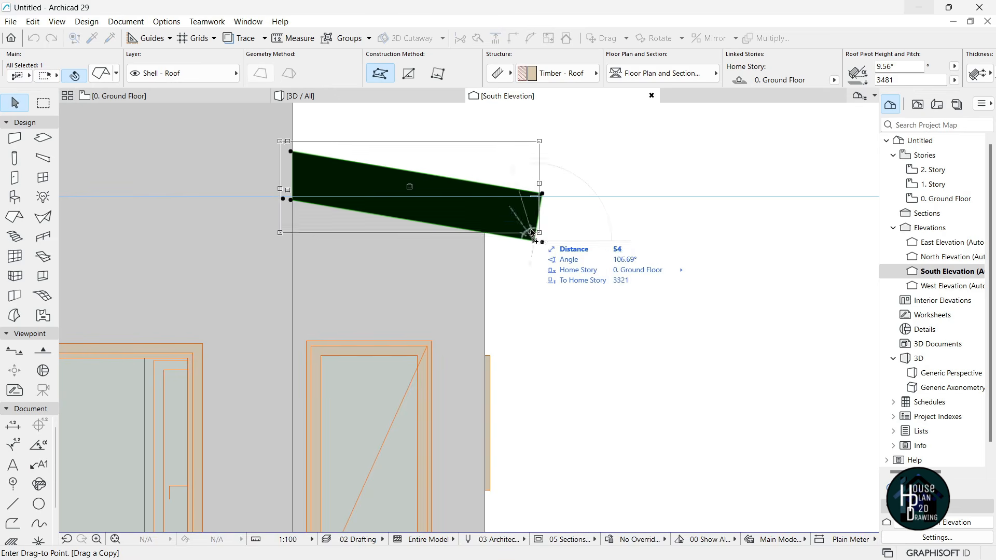
click(542, 196)
click(508, 269)
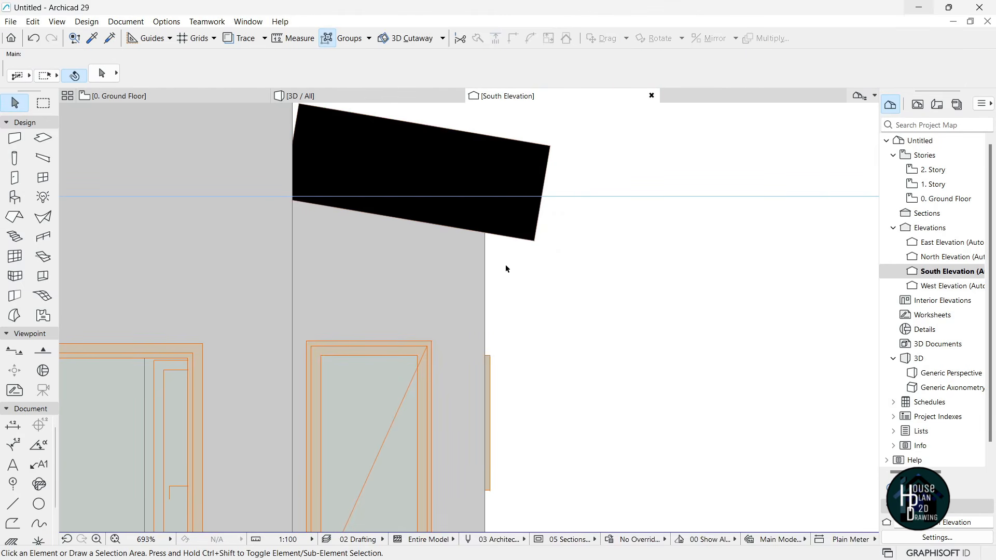
- In 3D, set the copied roof's thickness to 50
click(353, 94)
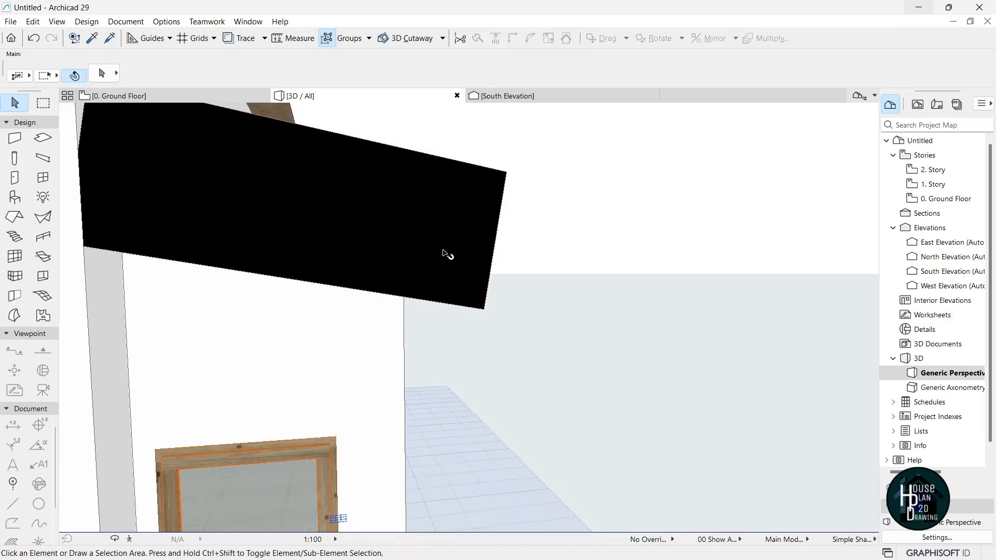
click(473, 193)
click(509, 170)
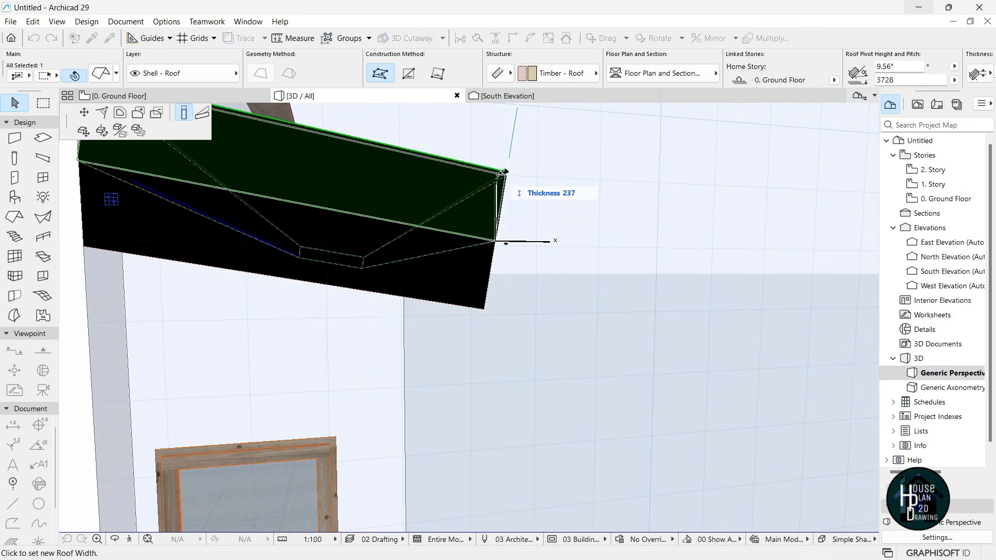
text(5)
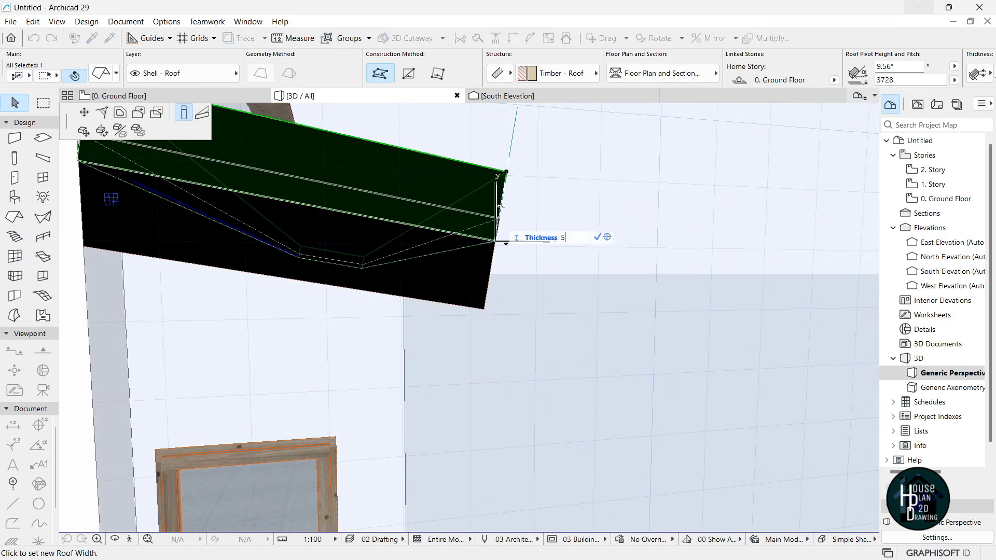
text(0)
key(Return)
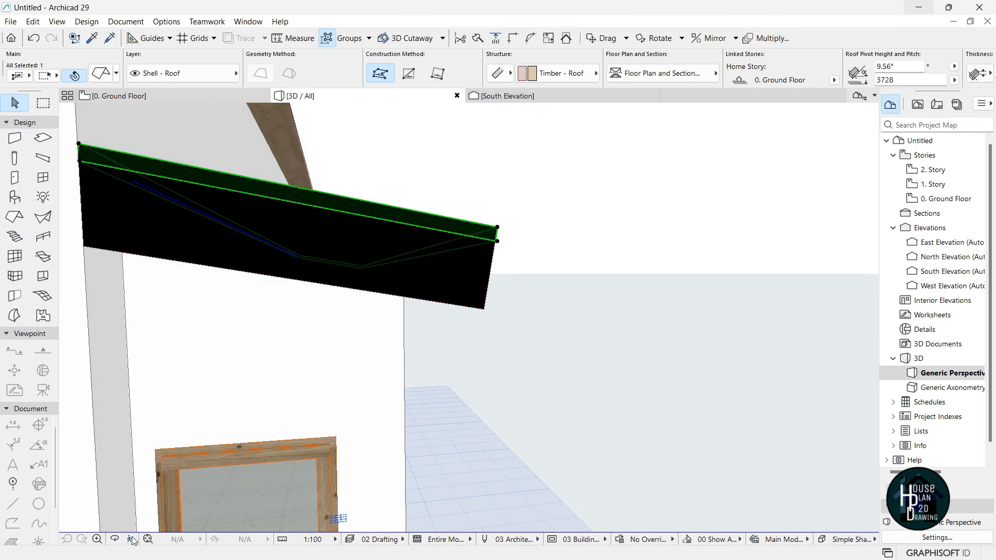
click(131, 539)
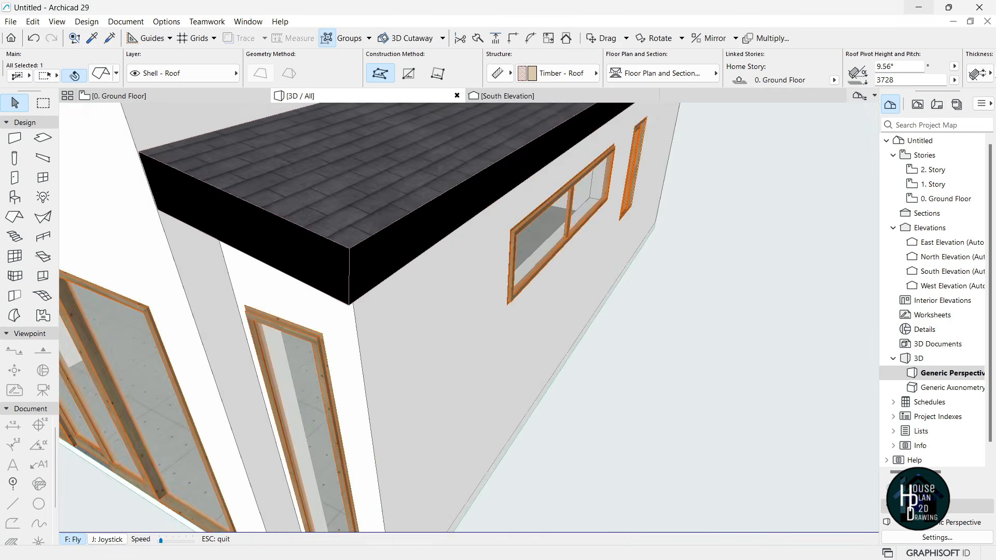
key(Escape)
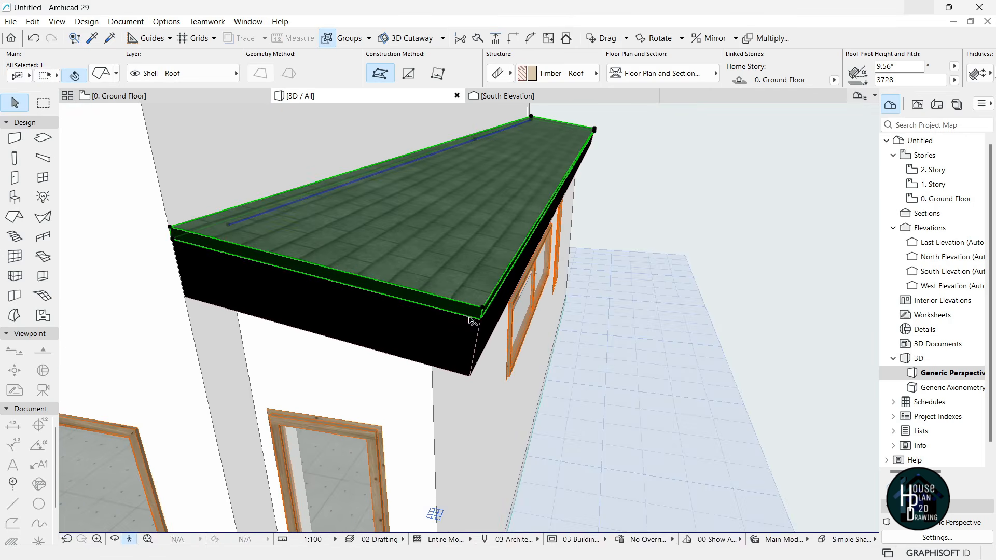
- Offset all edges of the thin roof cap outward by 80
click(510, 279)
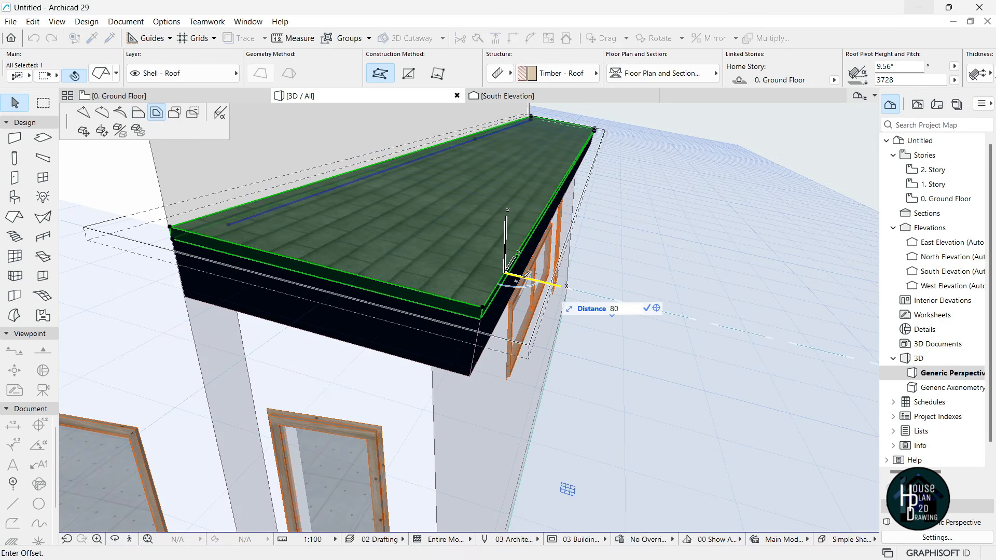
key(Return)
key(Escape)
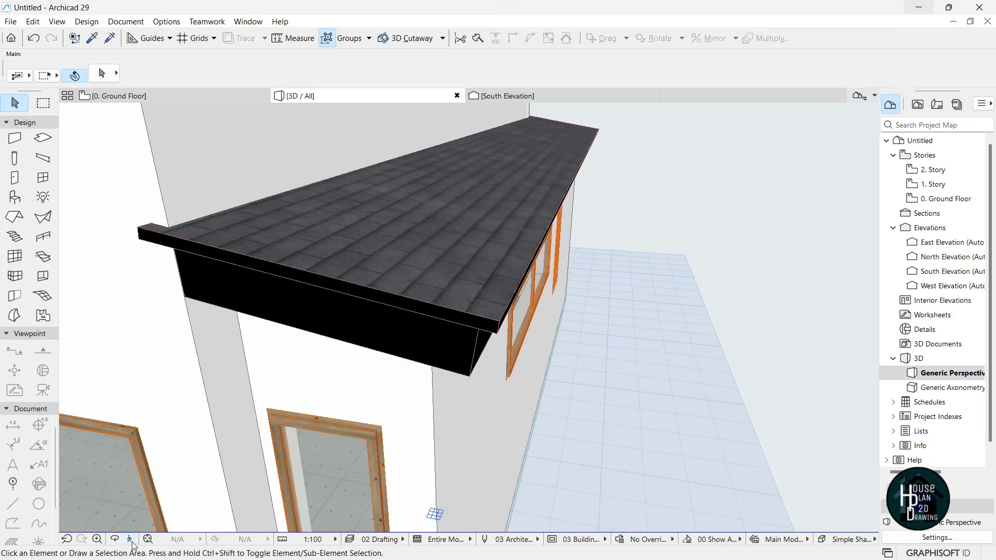
click(130, 539)
key(Left)
key(Up)
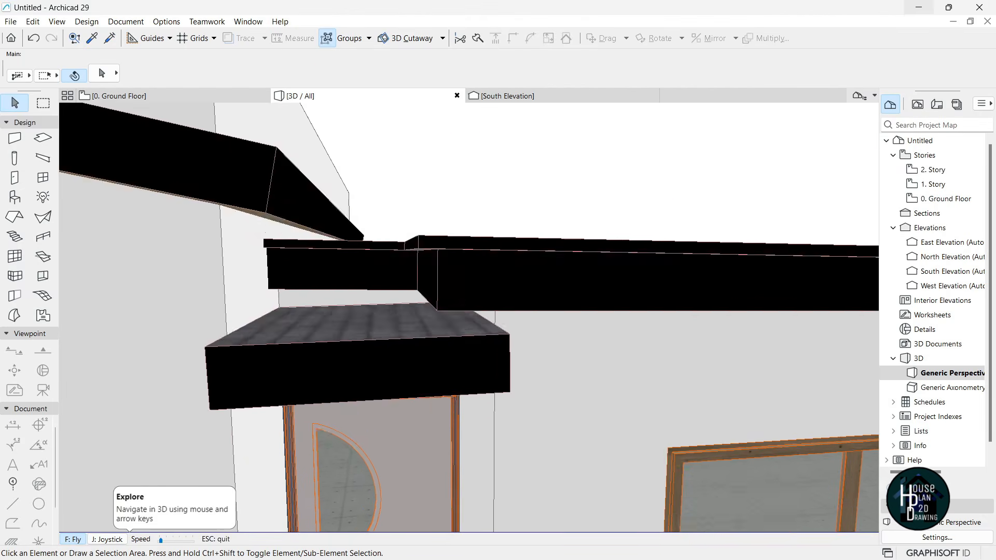
- Copy the roof above the door 250 upward
key(Escape)
click(465, 318)
key(ctrl+shift)
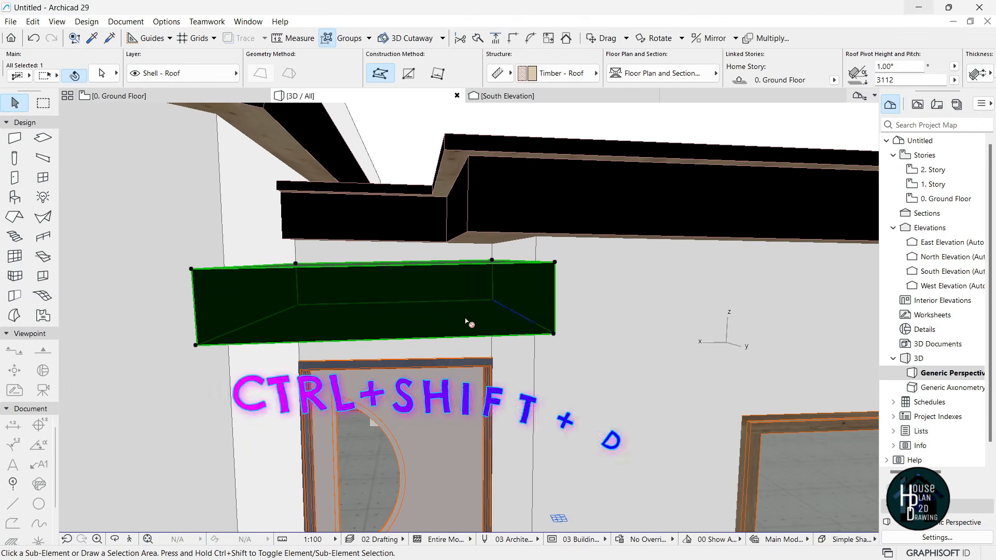
key(ctrl+shift+d)
click(554, 333)
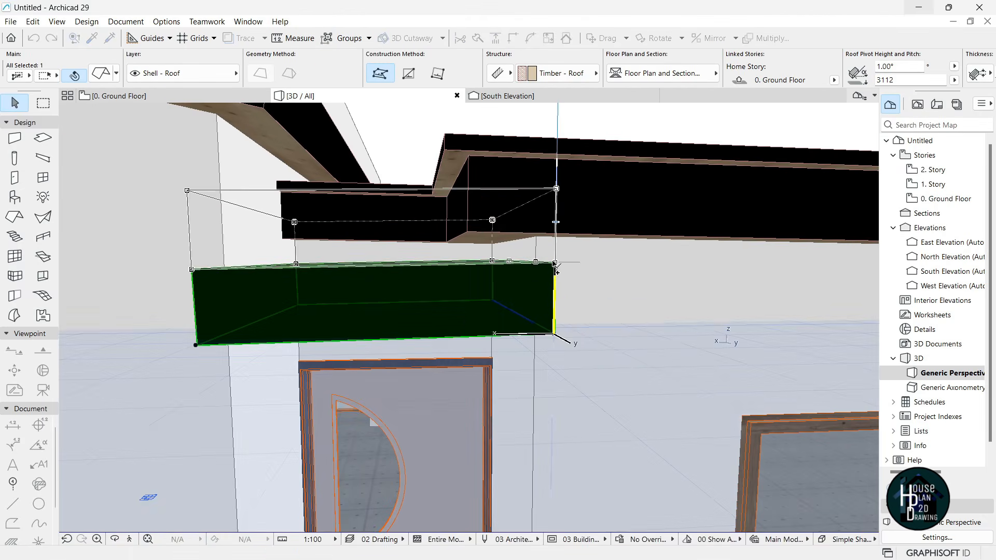
click(555, 264)
- Thin the roof copy to about 50
click(557, 190)
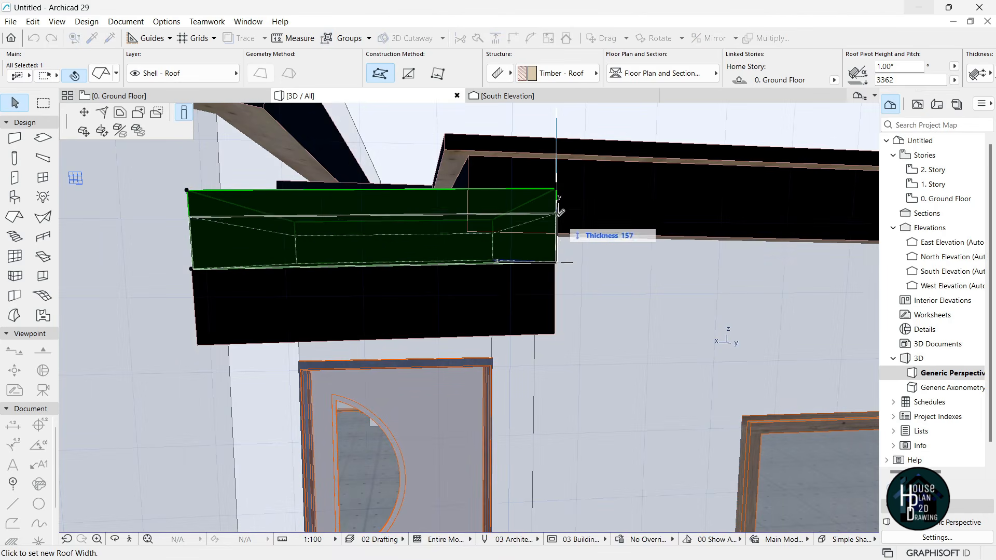
click(558, 246)
click(130, 539)
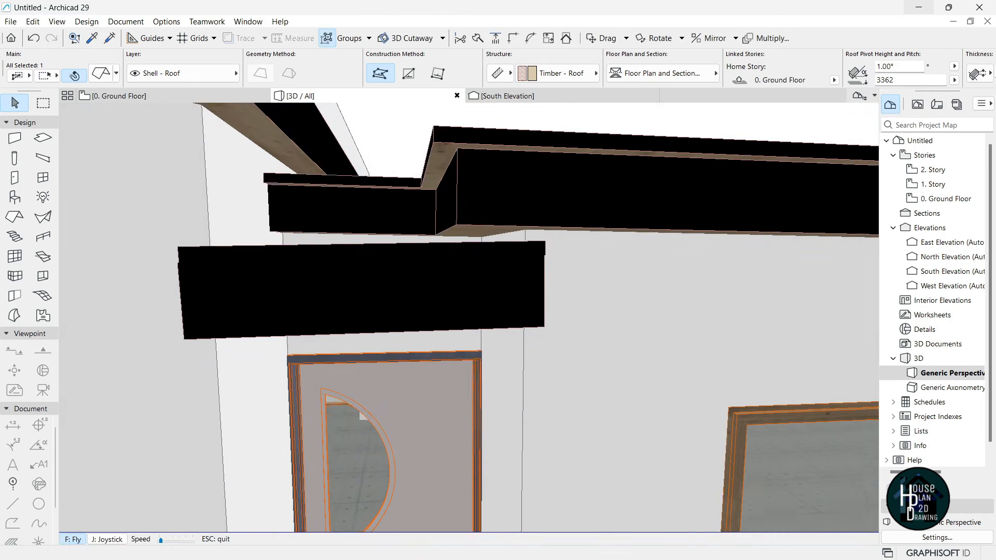
key(Escape)
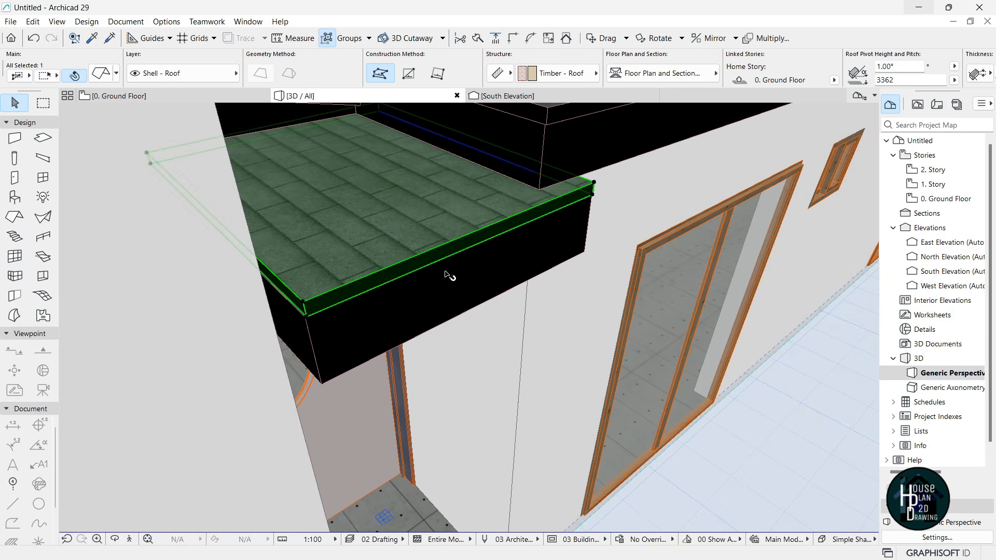
- Offset the copy's edges outward by 80, including its left and outer edges
click(441, 251)
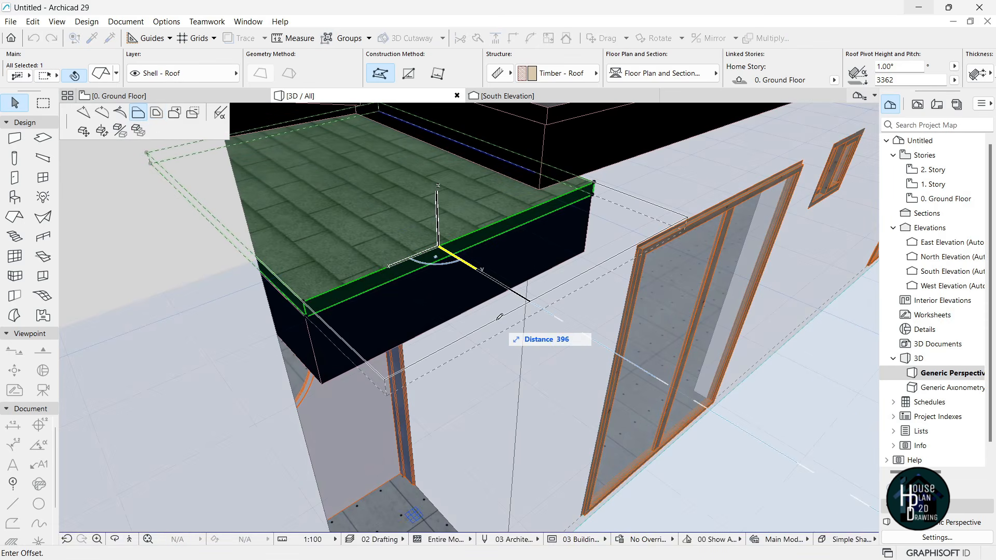
key(Return)
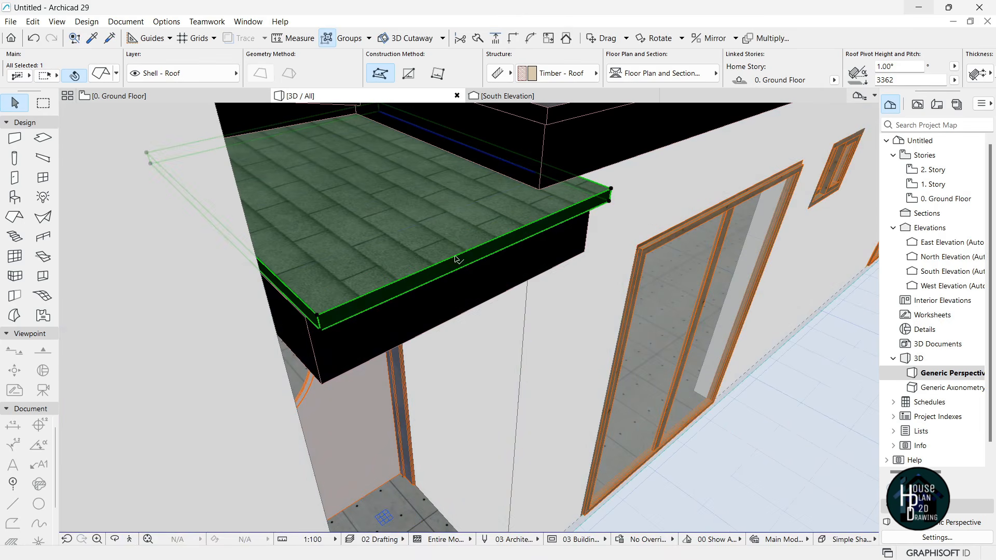
click(318, 318)
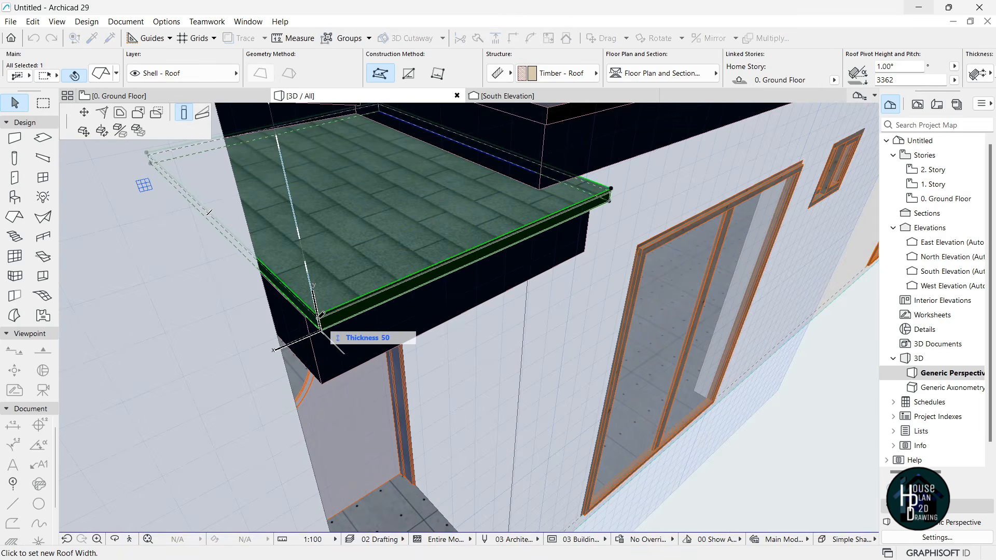
key(Escape)
click(295, 295)
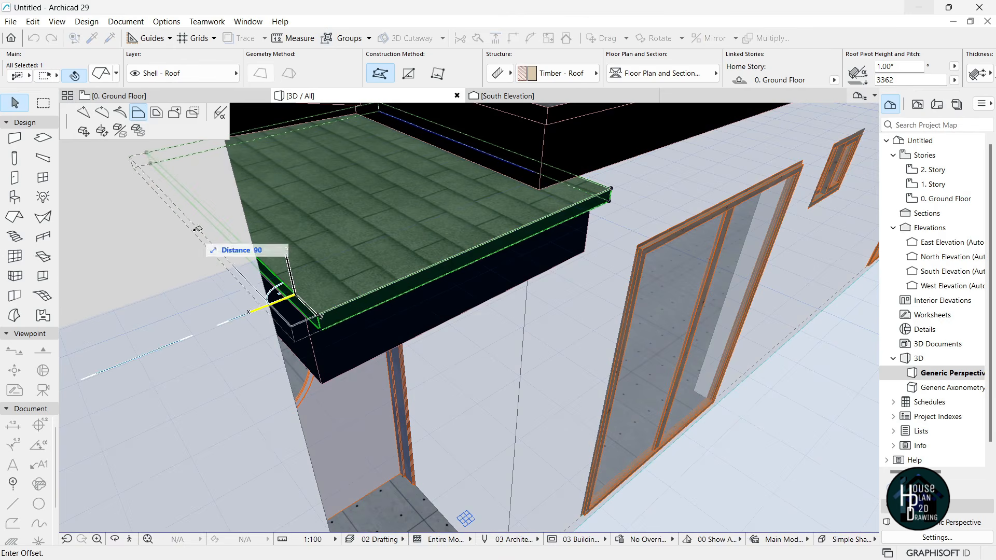
click(257, 261)
click(293, 293)
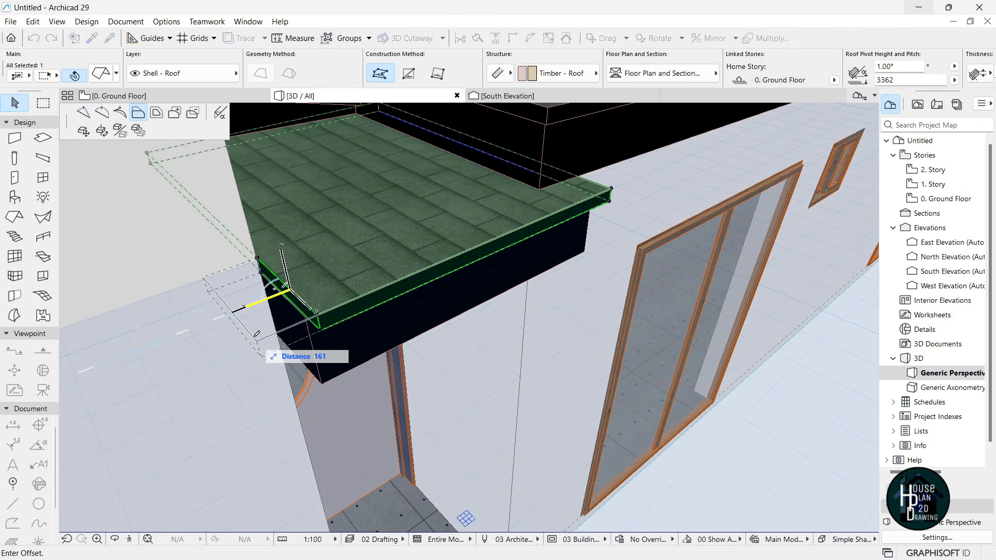
key(Return)
key(Escape)
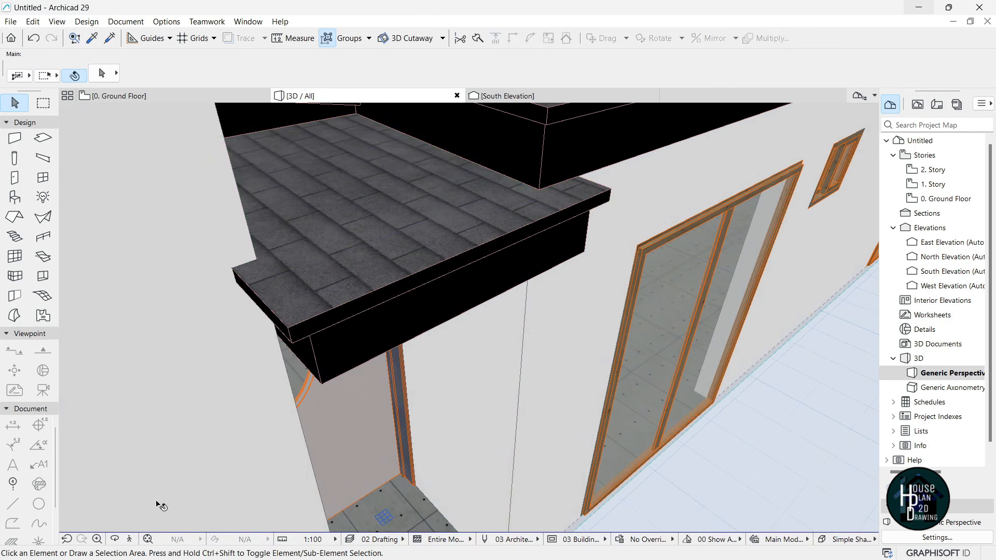
click(130, 541)
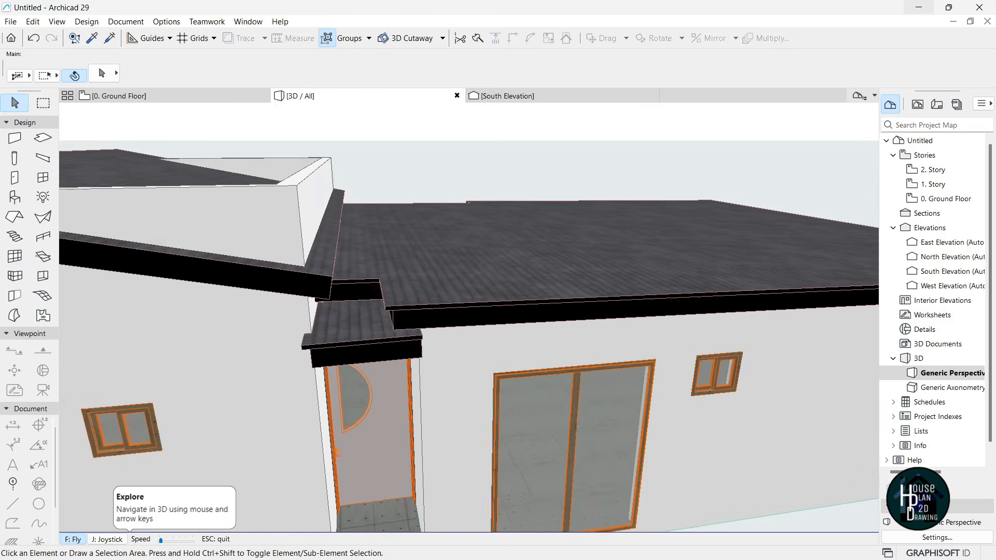
- Walk the camera around the house front to review the roofs
key(Down)
key(Left)
key(Up)
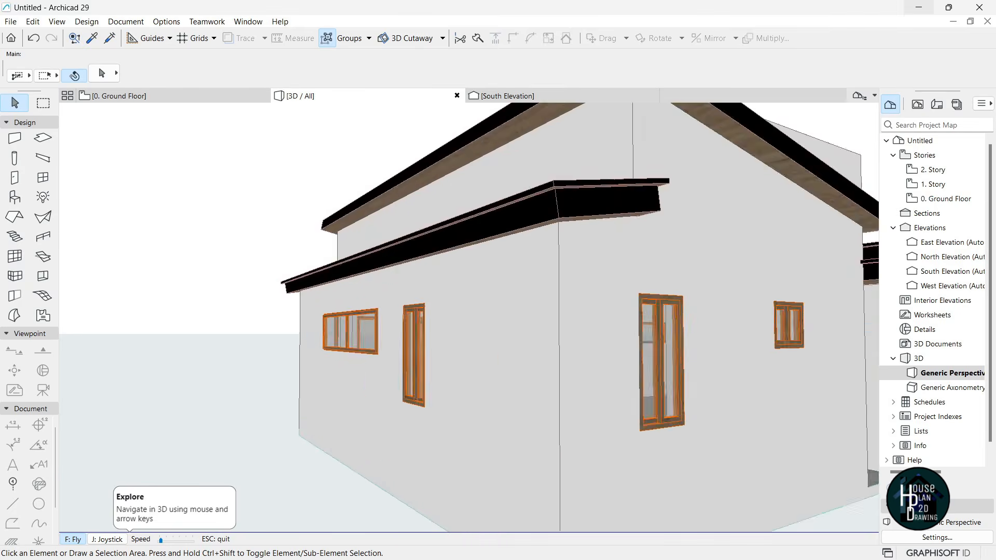
key(Right)
key(Down)
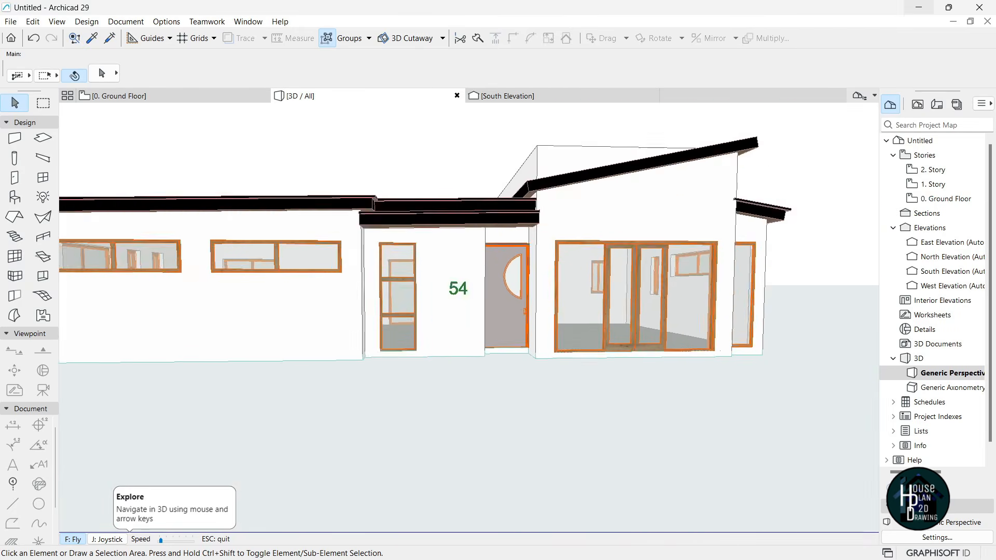
key(Up)
key(Down)
key(Right)
key(Up)
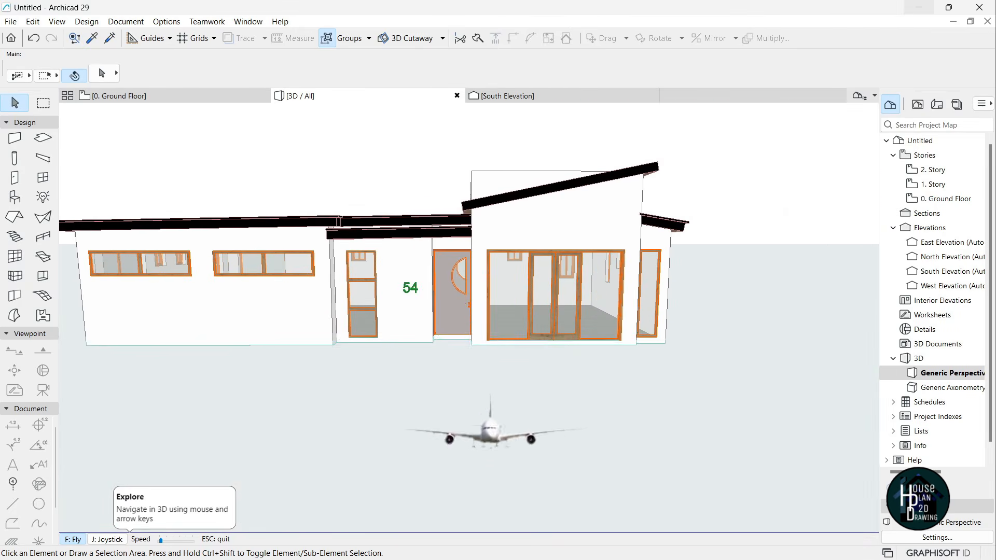
key(Escape)
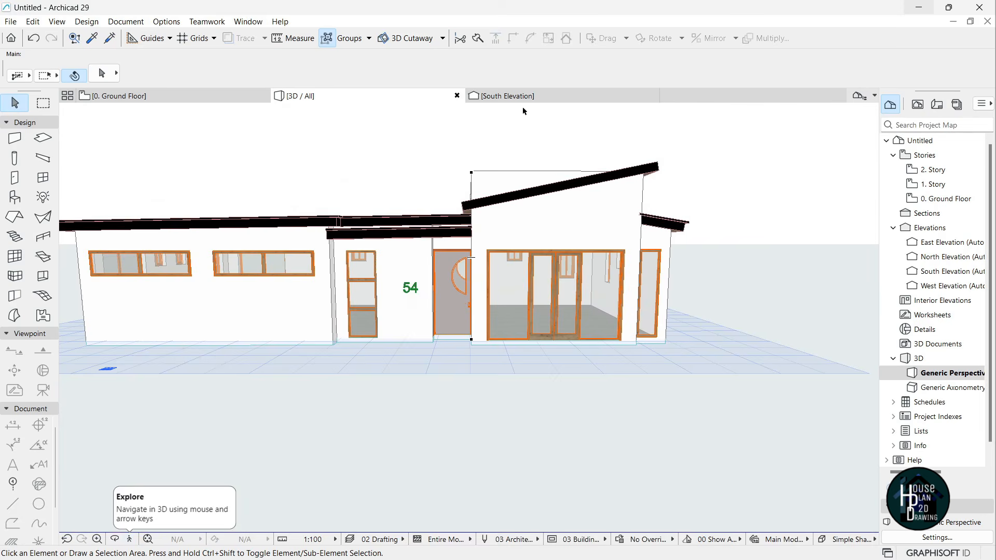
- In the South Elevation, change the slanted upper roof's pitch to 15.23°
click(518, 99)
scroll(587, 210, down, 8)
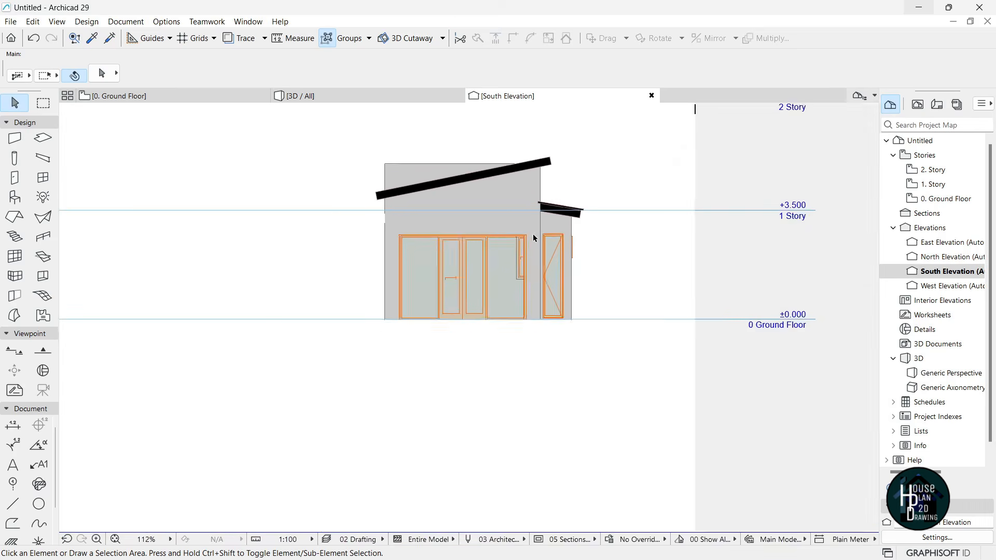
scroll(378, 178, up, 1)
scroll(377, 181, up, 10)
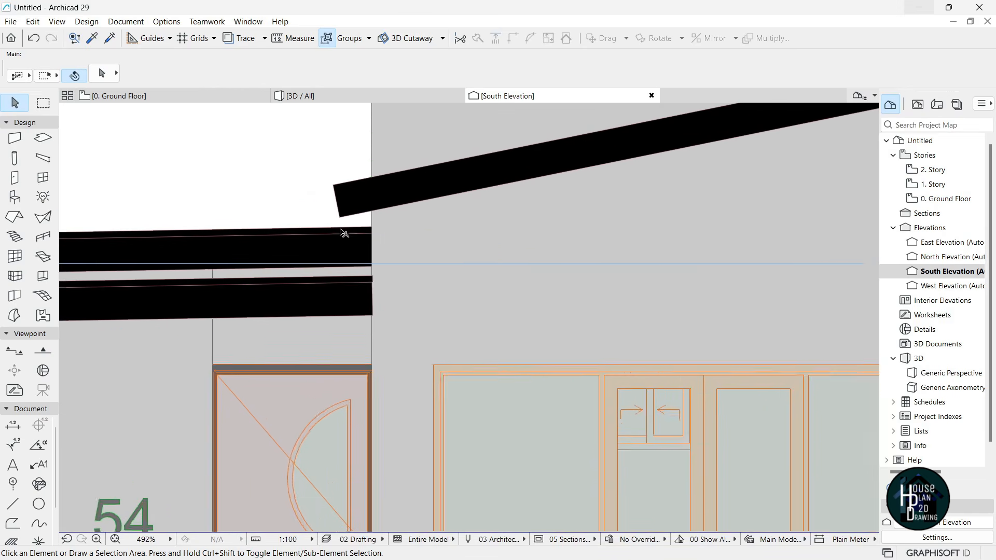
click(356, 148)
scroll(359, 242, down, 5)
scroll(367, 198, up, 5)
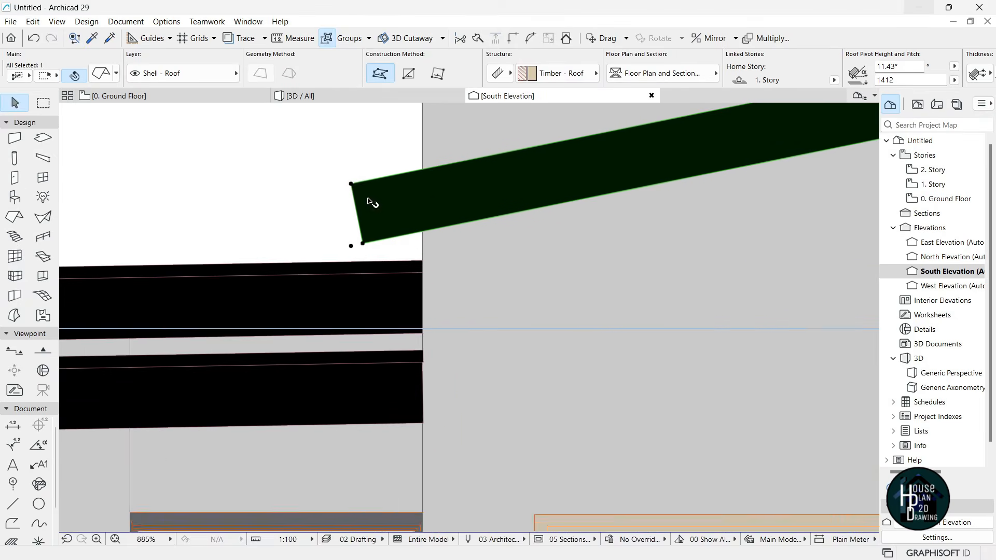
click(349, 182)
click(415, 242)
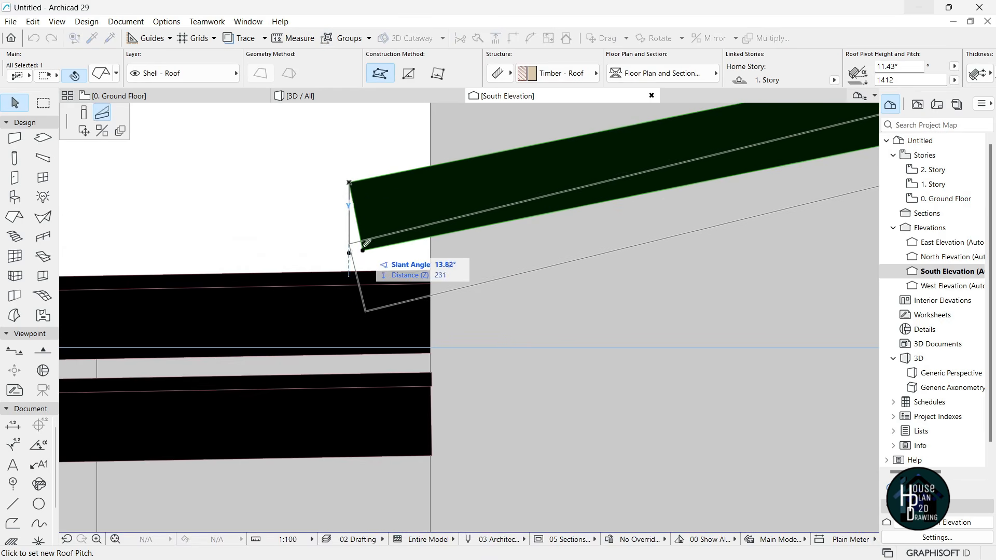
click(352, 284)
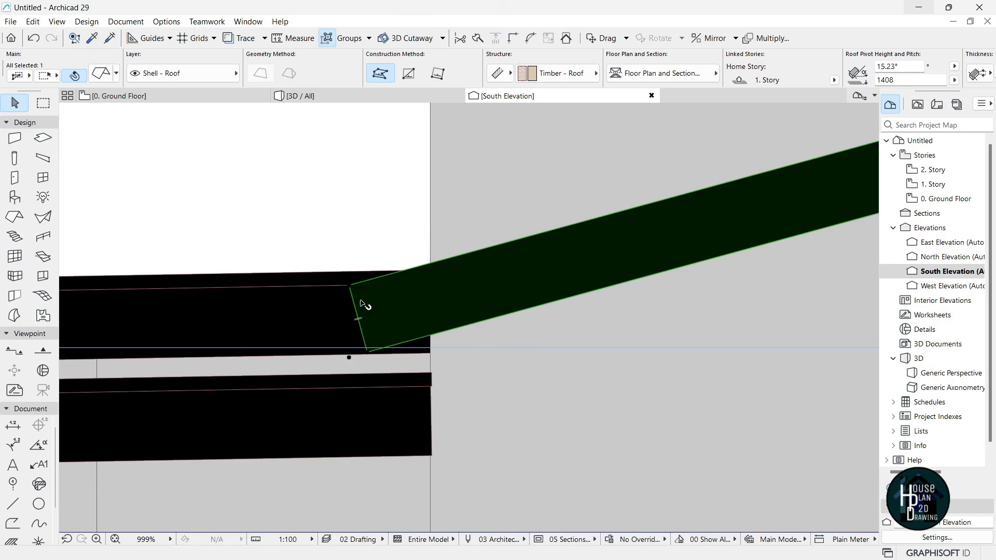
scroll(361, 304, down, 5)
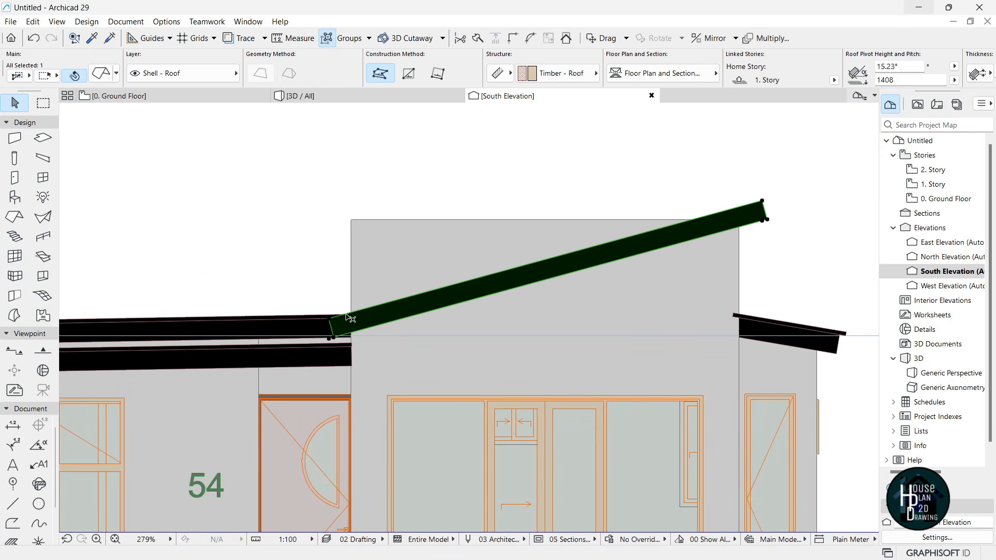
scroll(390, 352, up, 2)
scroll(353, 310, down, 5)
scroll(556, 281, up, 3)
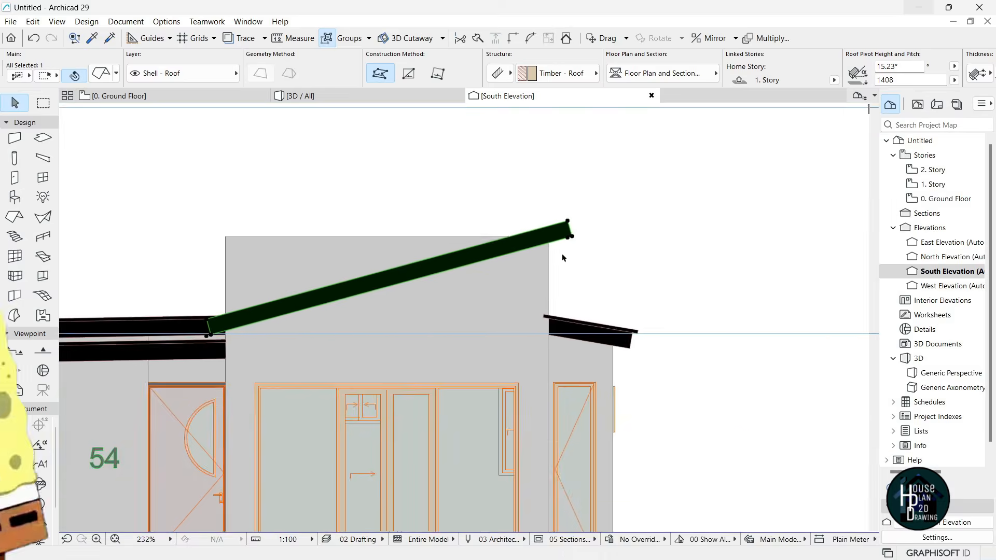
scroll(565, 237, up, 3)
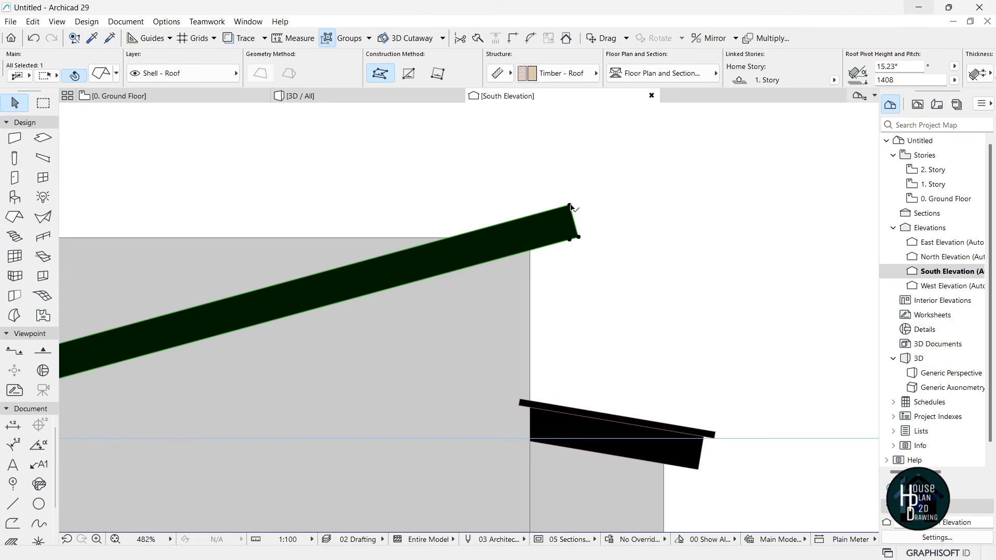
- Lower the slanted roof to meet the flat roof and re-pitch it to 14.12°
key(ctrl+d)
click(570, 205)
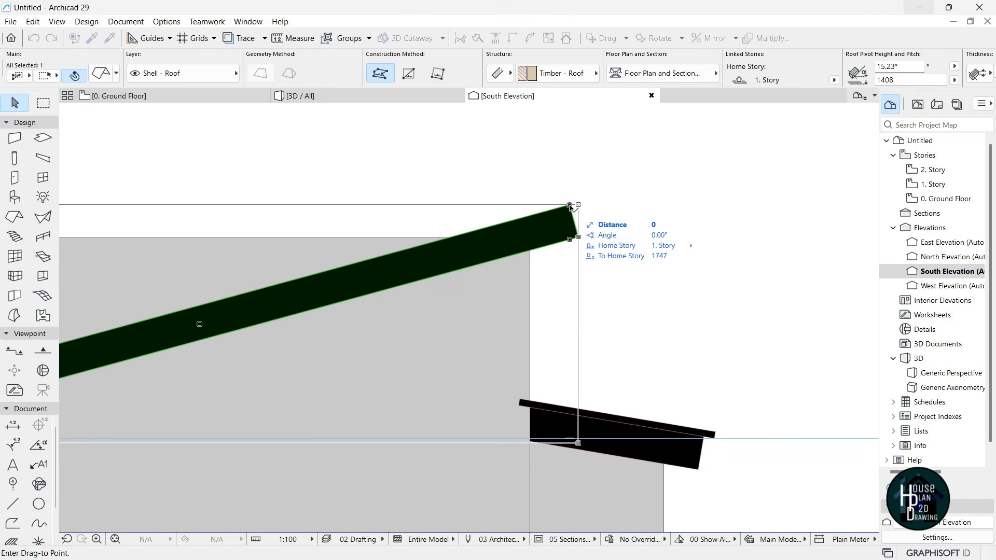
click(573, 224)
scroll(573, 223, down, 5)
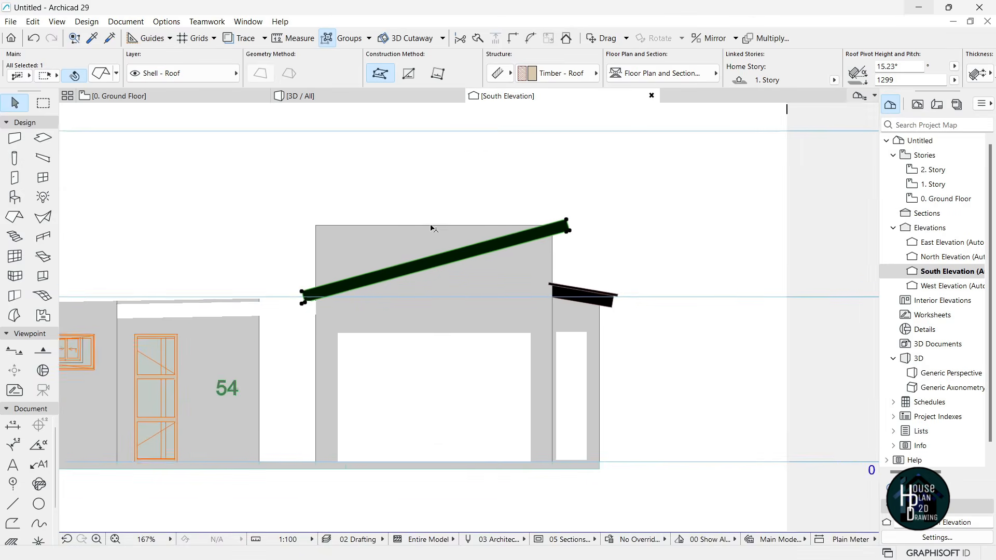
scroll(362, 298, up, 6)
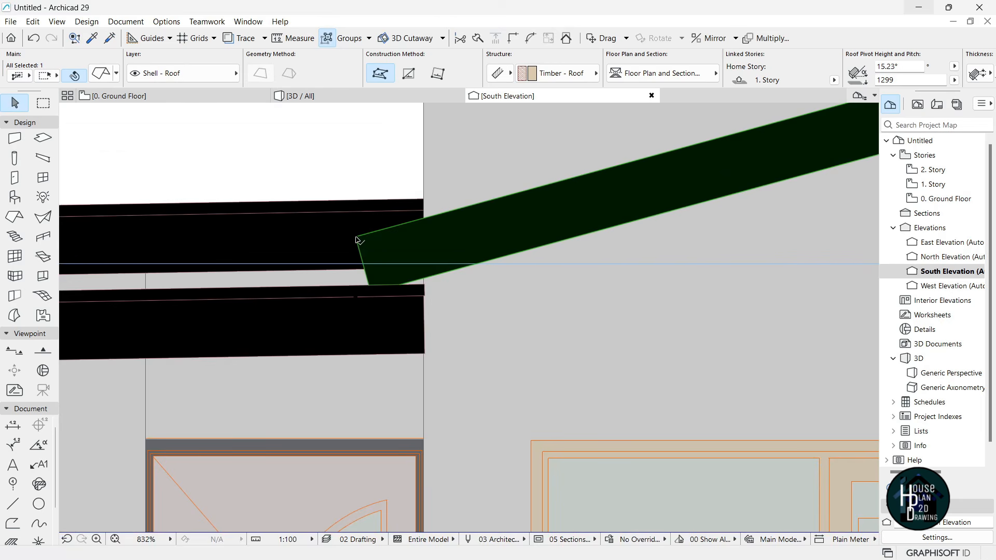
click(357, 237)
click(358, 212)
- Place a copy of the slanted roof on top of the original
scroll(359, 250, down, 3)
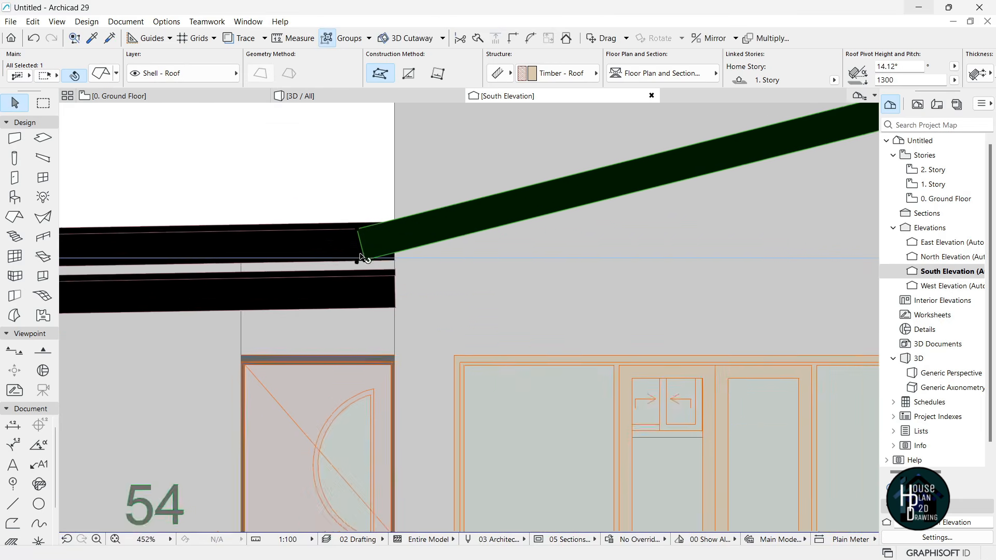
scroll(362, 254, down, 4)
scroll(383, 289, down, 2)
scroll(532, 289, up, 5)
key(ctrl+shift+d)
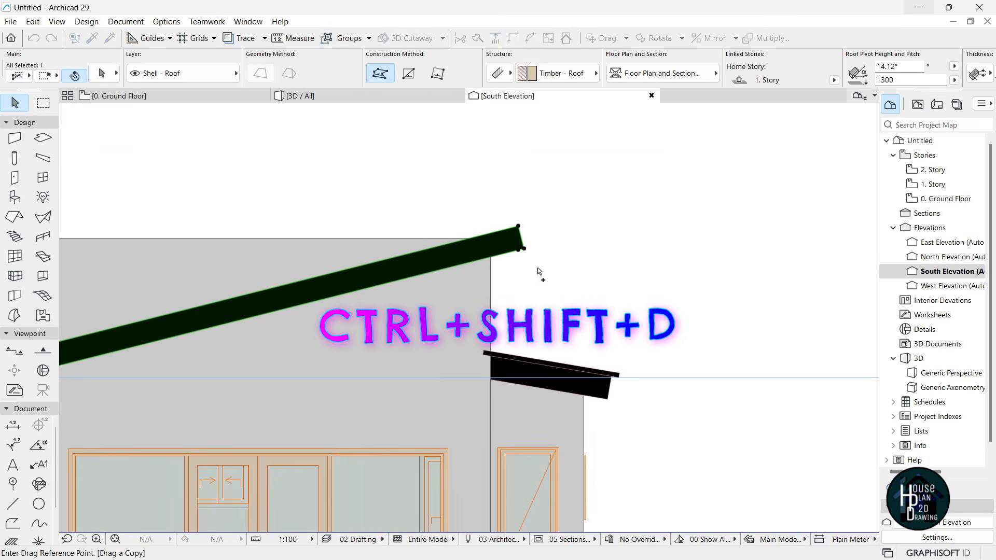
scroll(534, 281, up, 8)
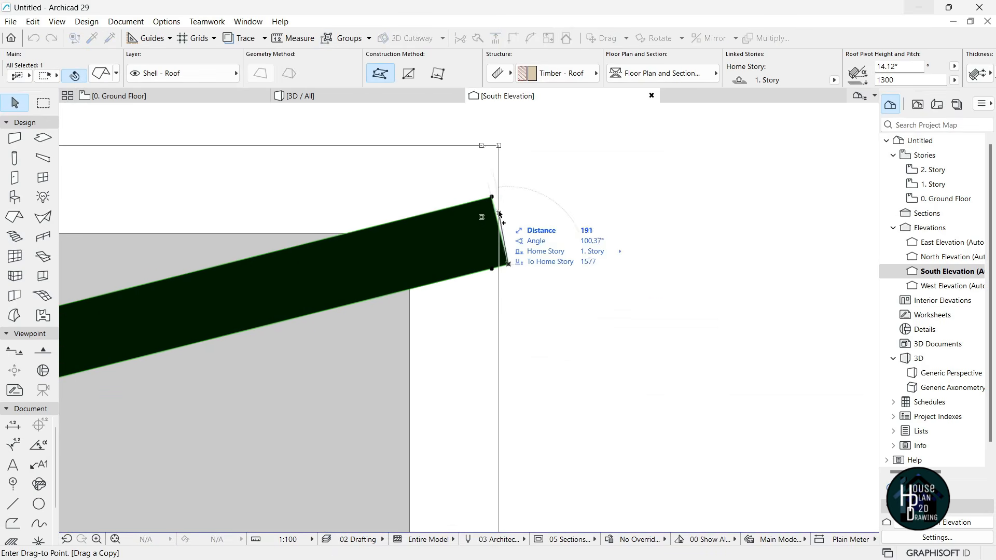
click(492, 197)
scroll(521, 231, down, 3)
scroll(493, 181, up, 2)
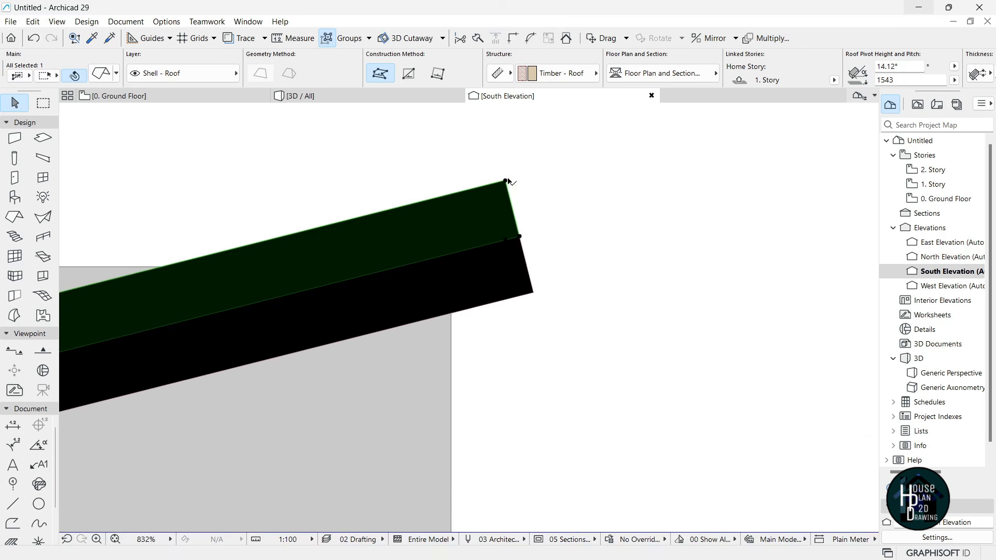
- Reduce the stacked roof copy to a thin 50-thick layer
click(504, 181)
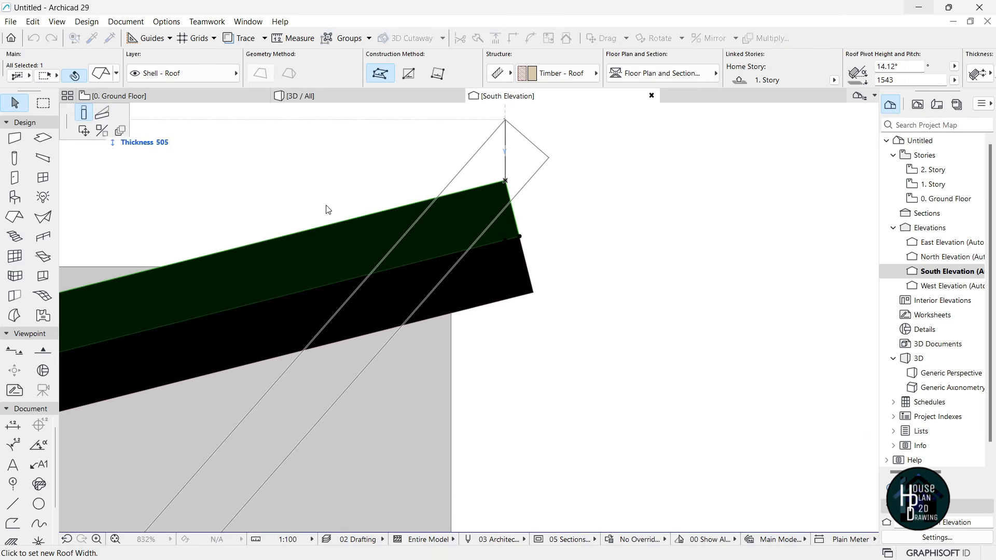
click(517, 225)
click(362, 115)
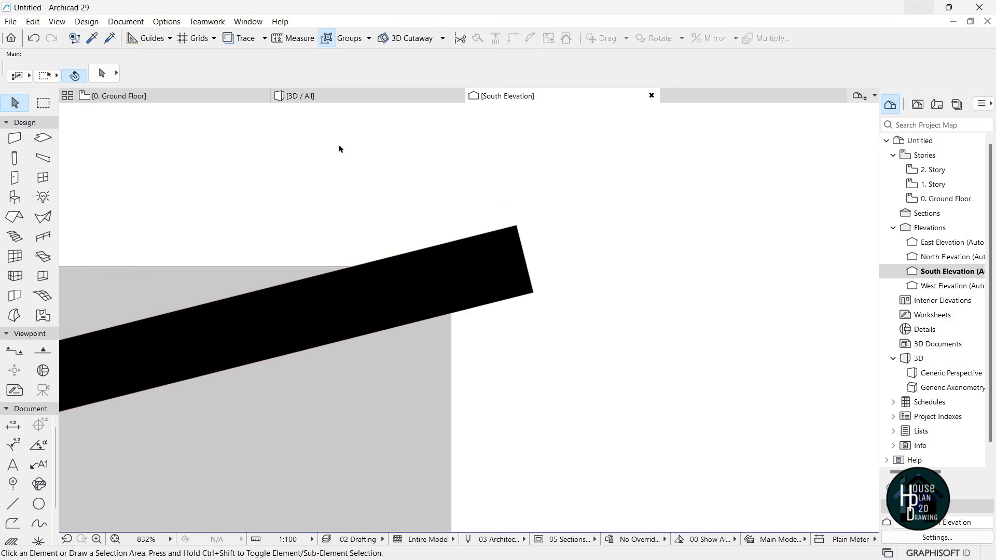
click(339, 99)
click(130, 539)
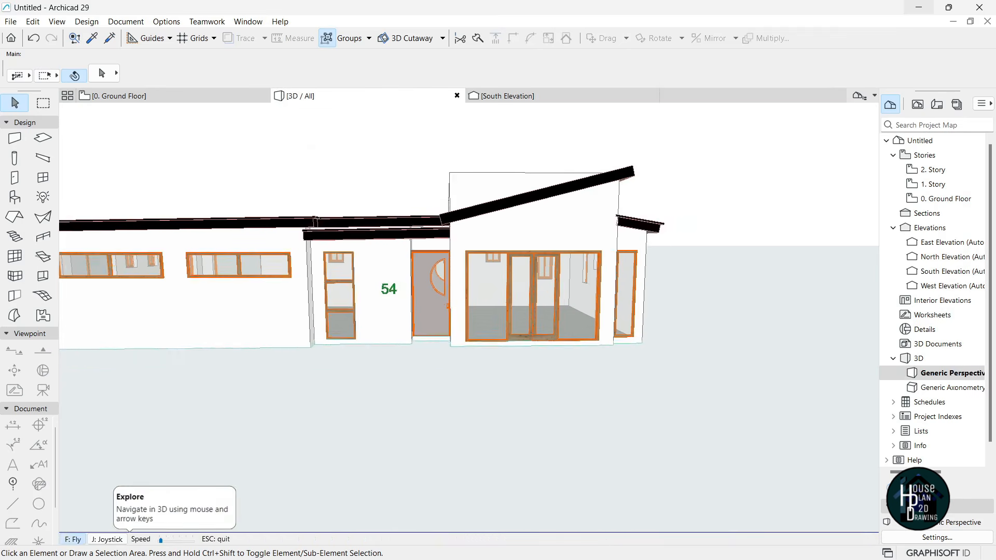
key(Up)
key(Up)
key(Up)
key(Up)
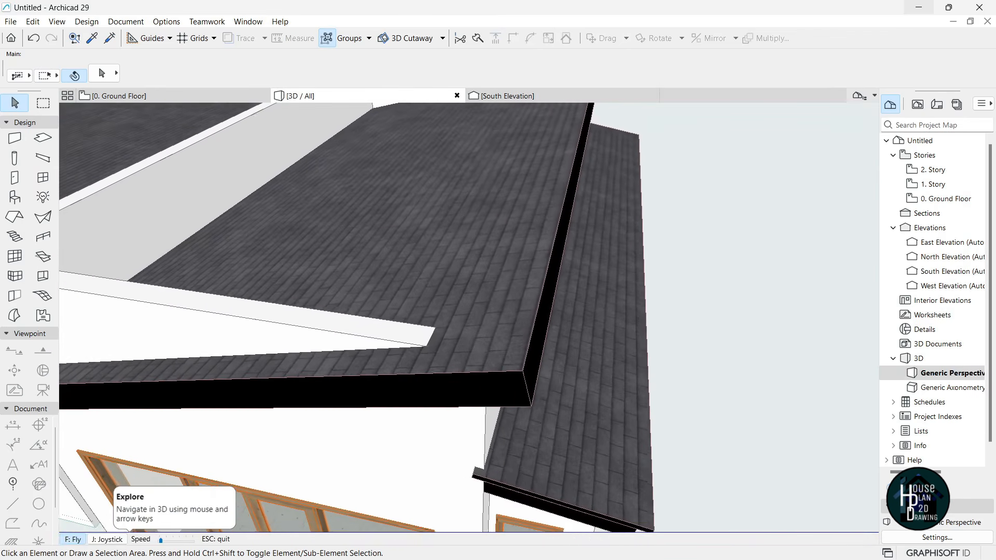
key(Escape)
click(467, 269)
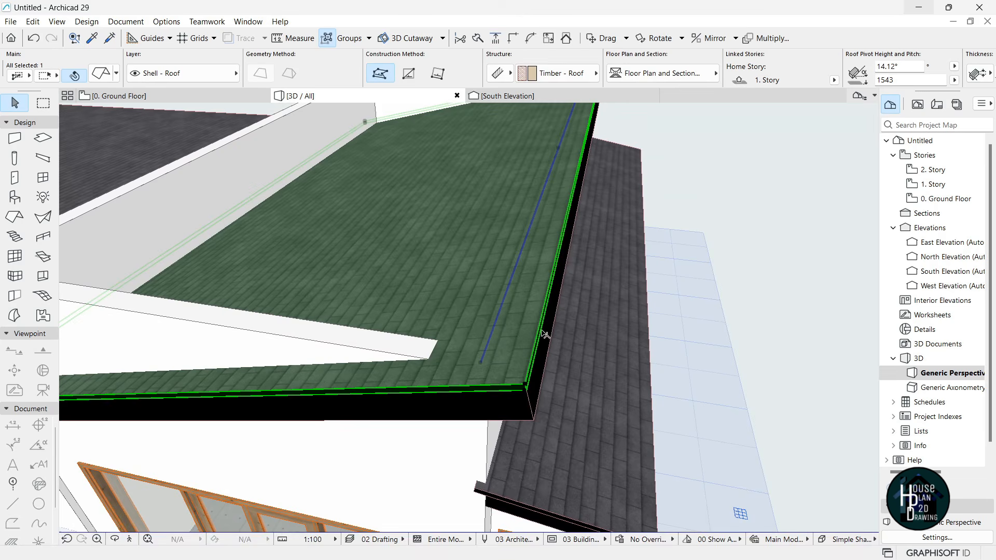
click(542, 331)
click(158, 116)
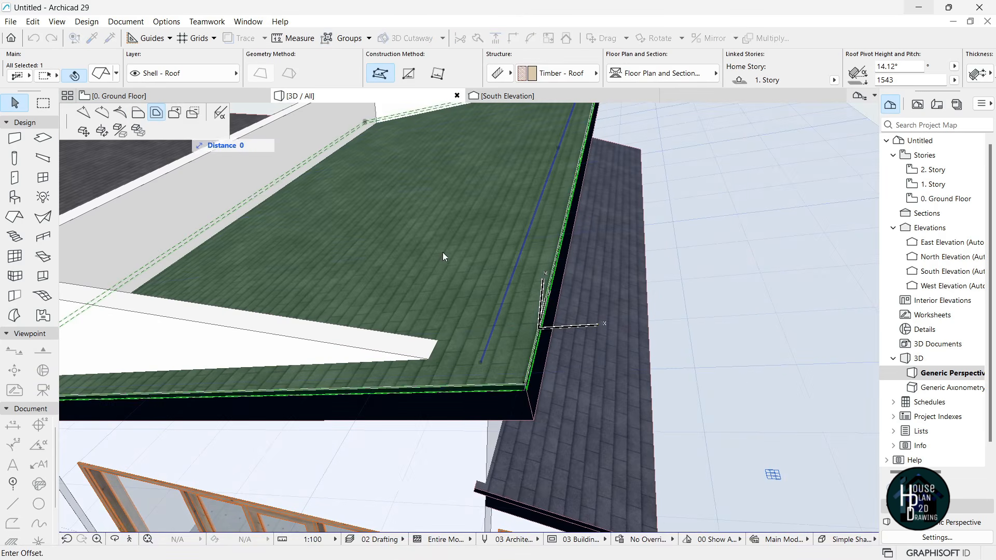
click(554, 325)
key(Escape)
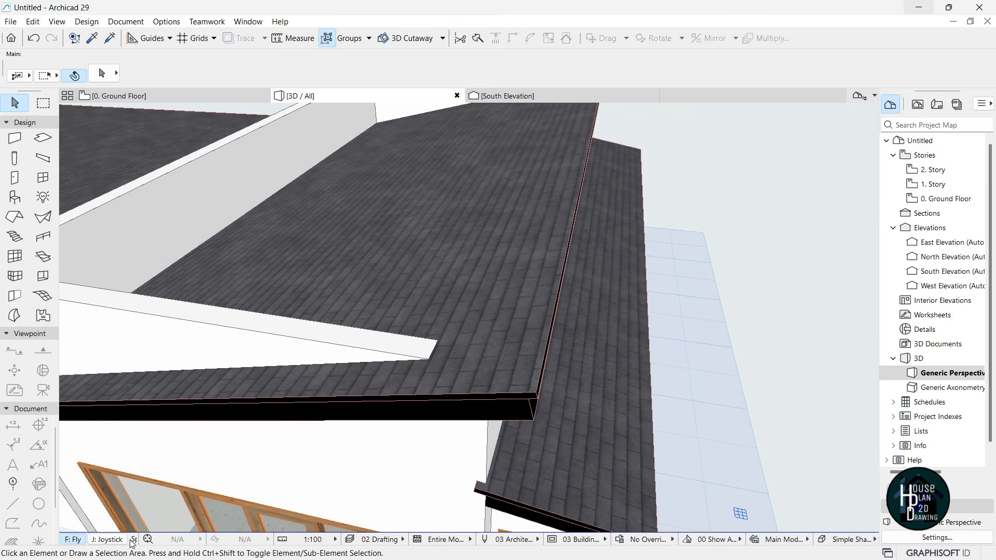
click(131, 541)
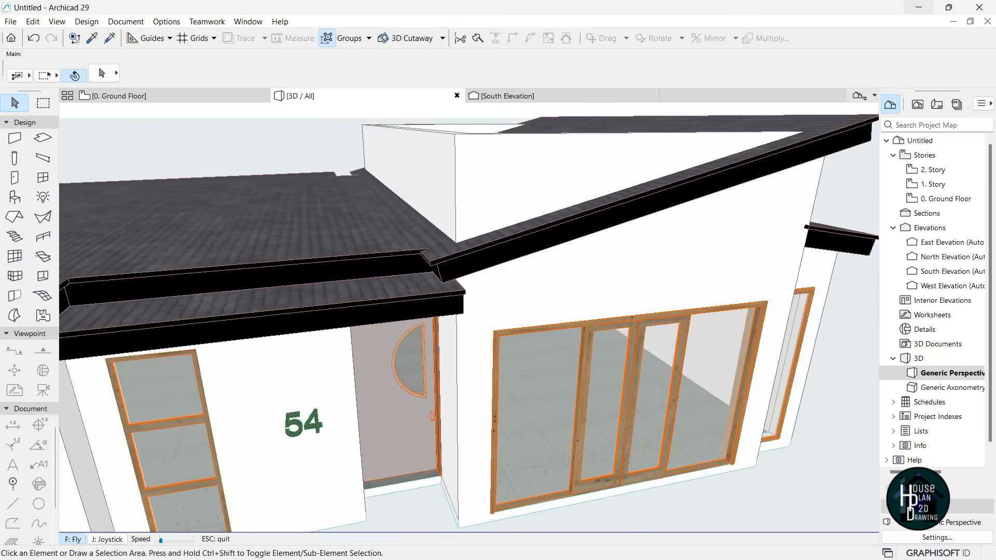
key(Escape)
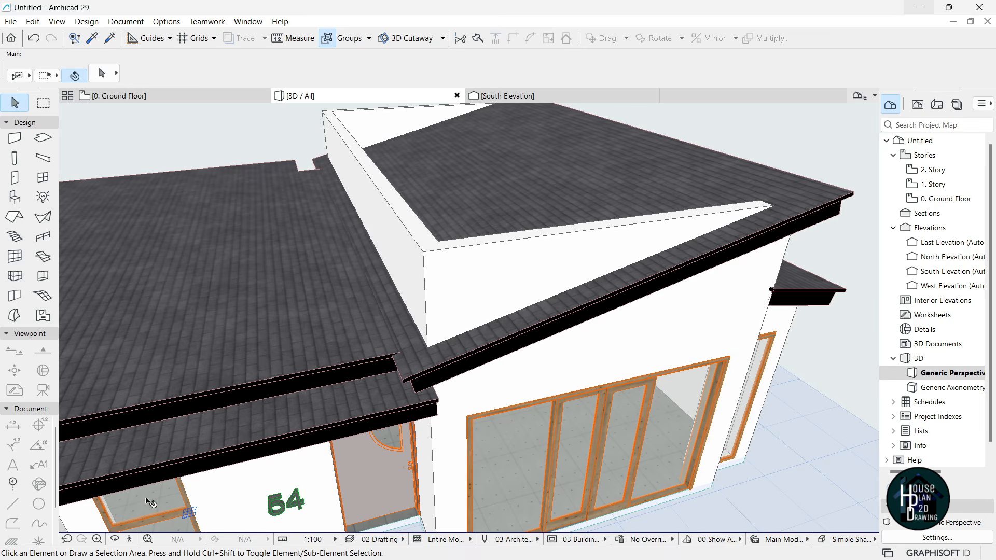
key(Tab)
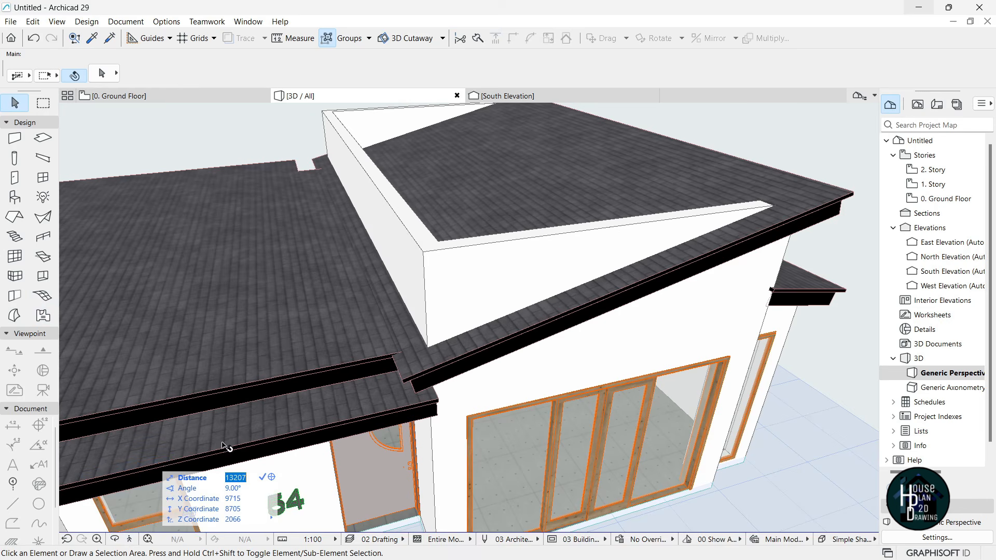
click(131, 537)
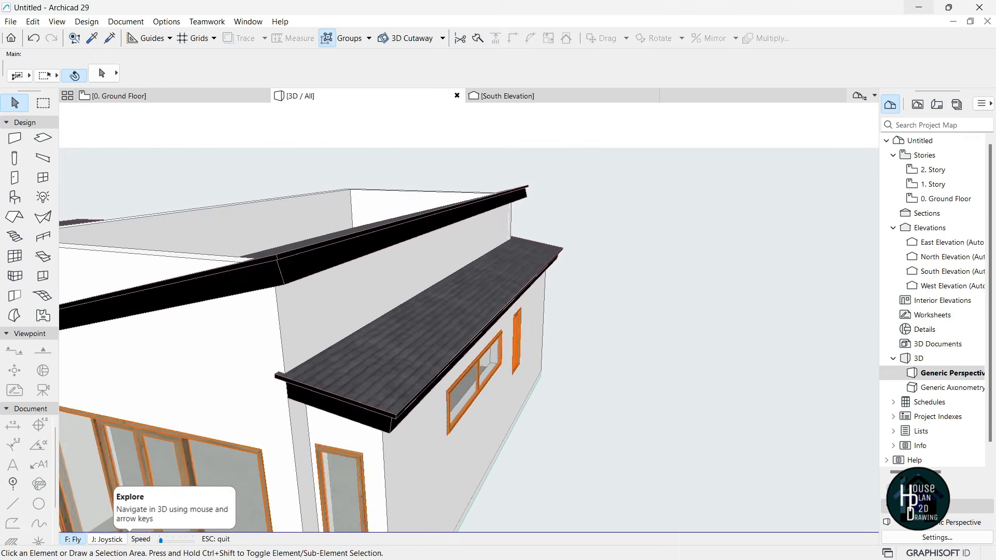
key(Escape)
click(468, 325)
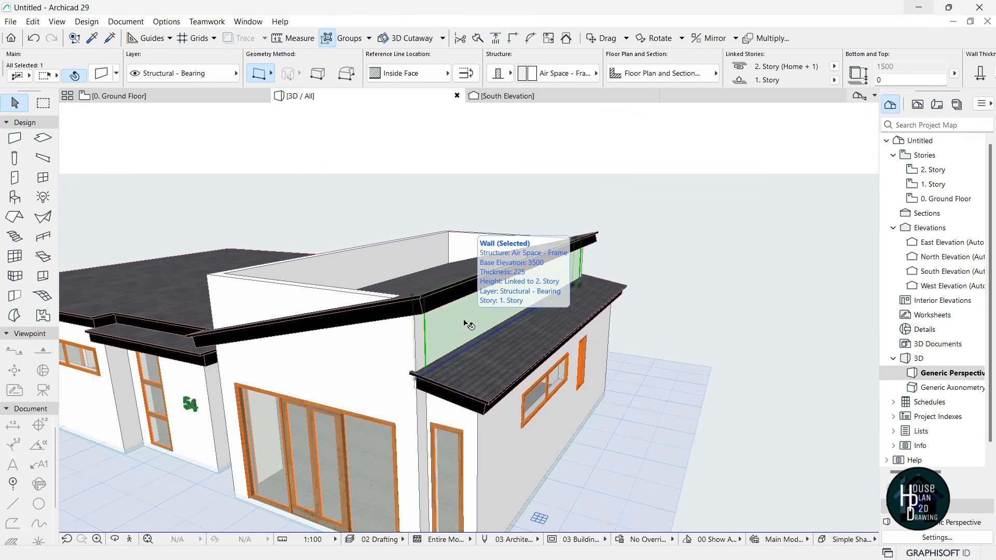
- Crop the tops of the front, rear and short corner walls to the slanted single-plane roof
shift+click(388, 338)
shift+click(362, 262)
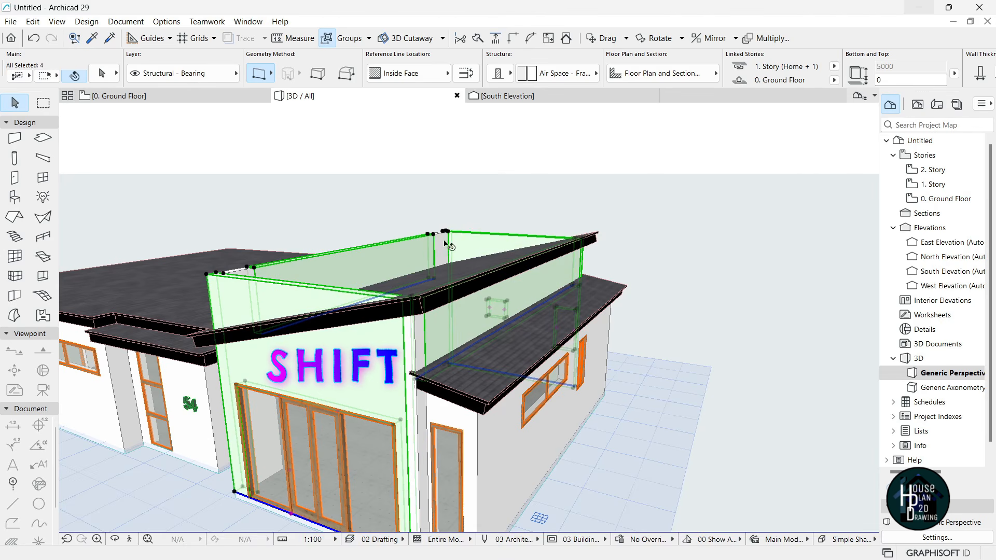
shift+click(242, 273)
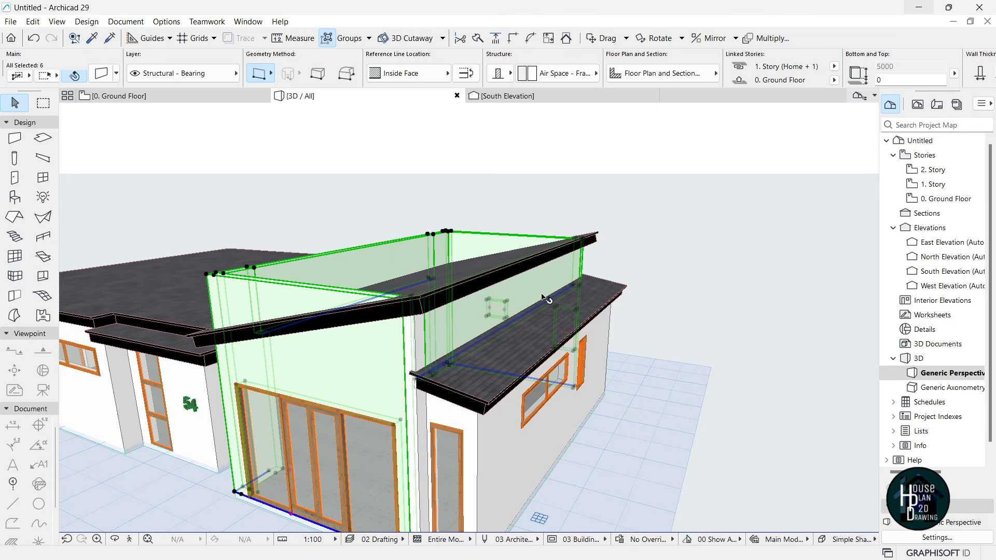
click(129, 540)
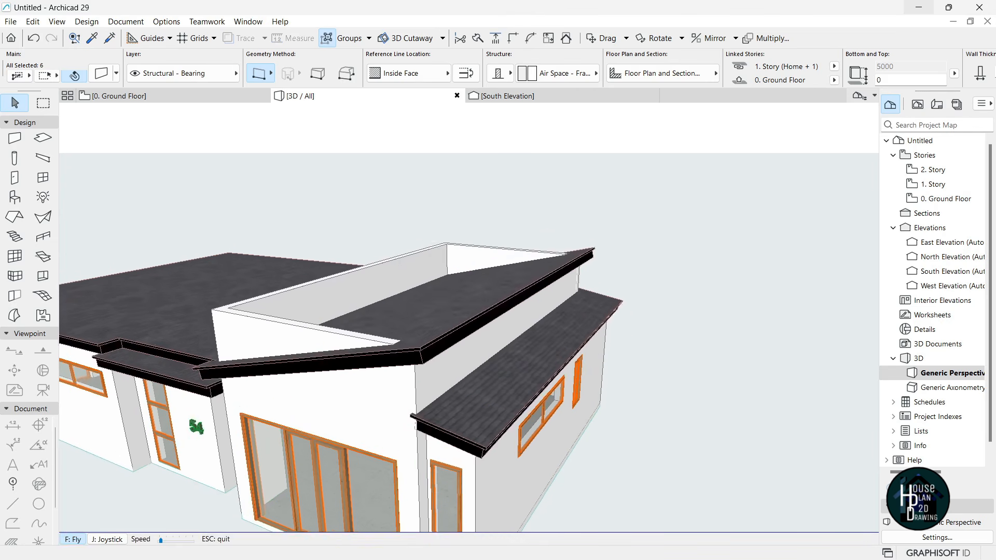
key(Escape)
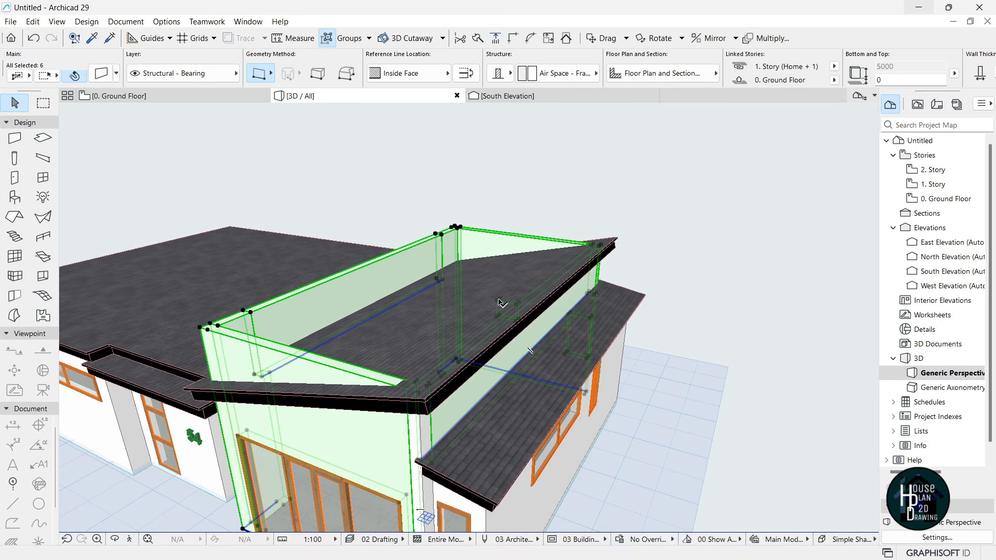
shift+click(506, 275)
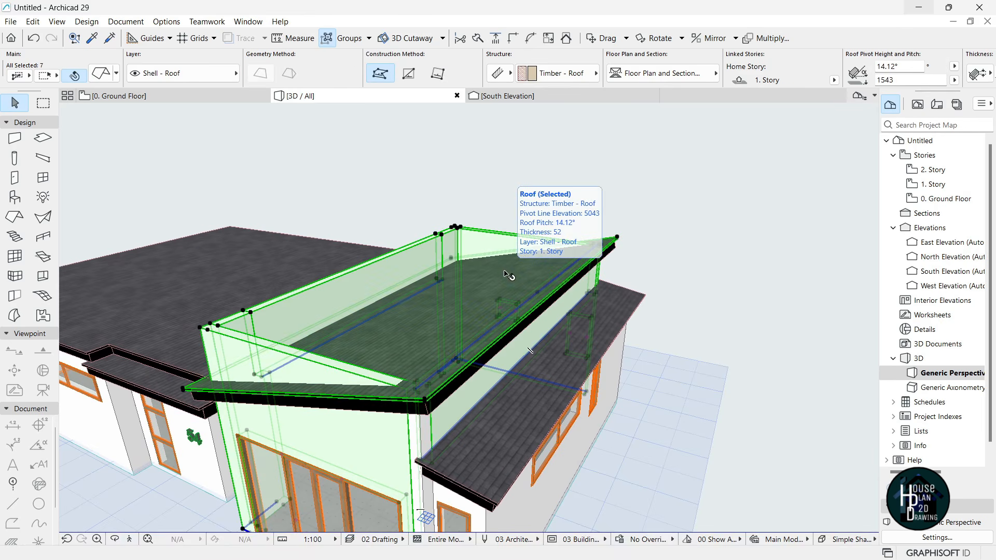
right_click(505, 275)
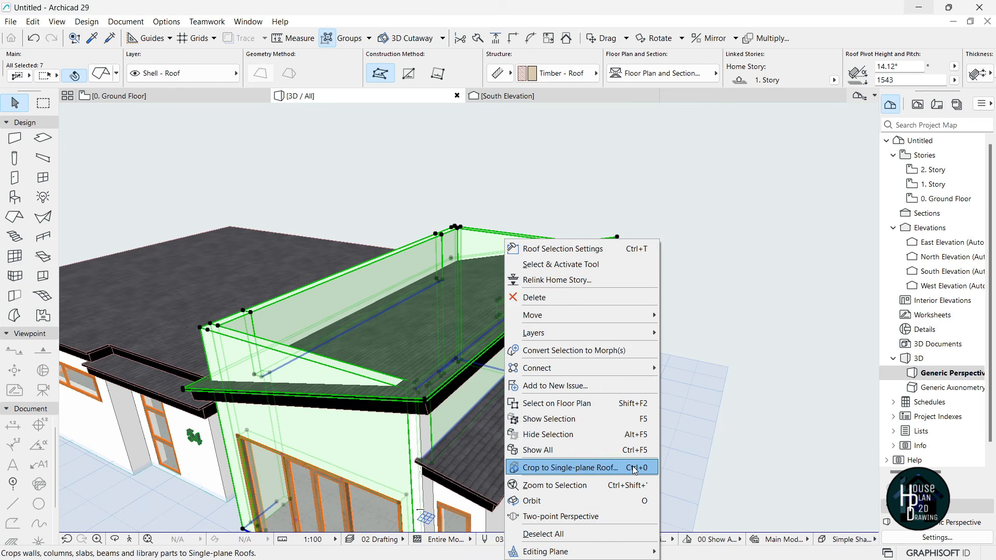
click(556, 467)
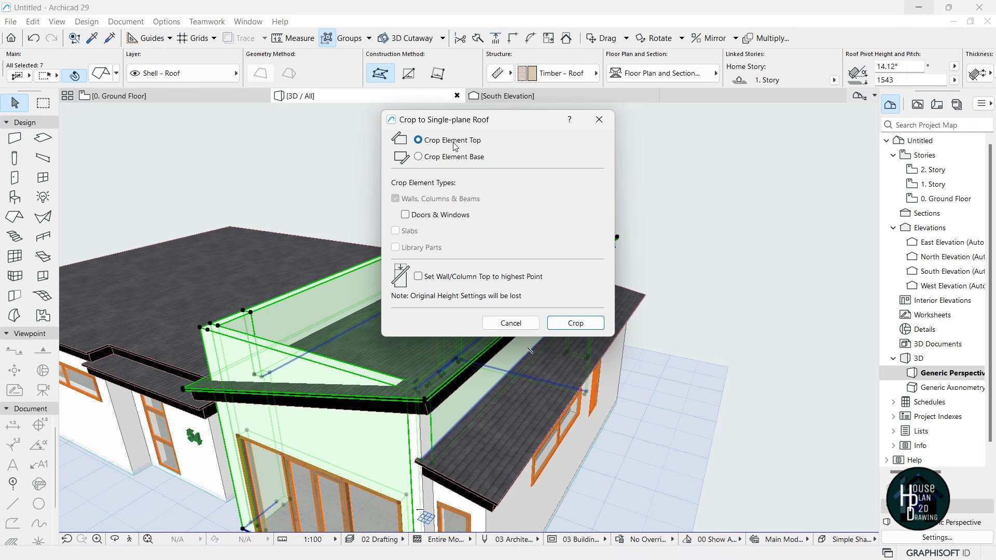
click(576, 323)
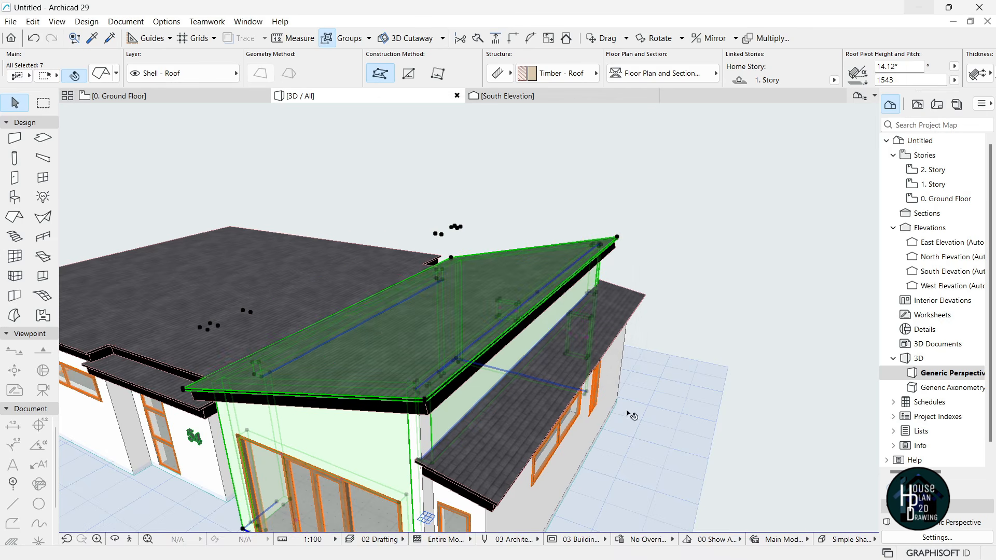
key(Escape)
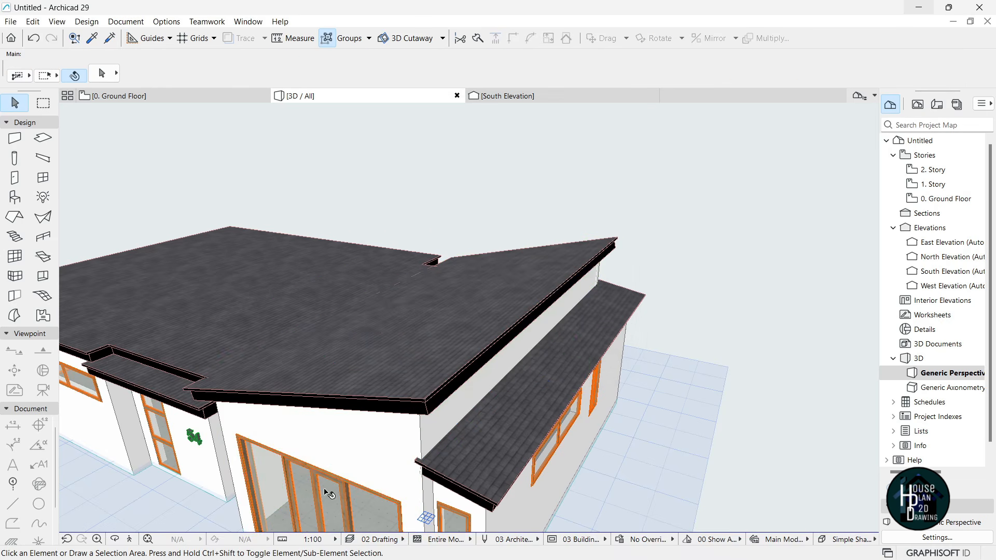
- Orbit the house in 3D to inspect the cropped walls and roofs, then open 0. Ground Floor
click(131, 540)
key(Left)
key(Left)
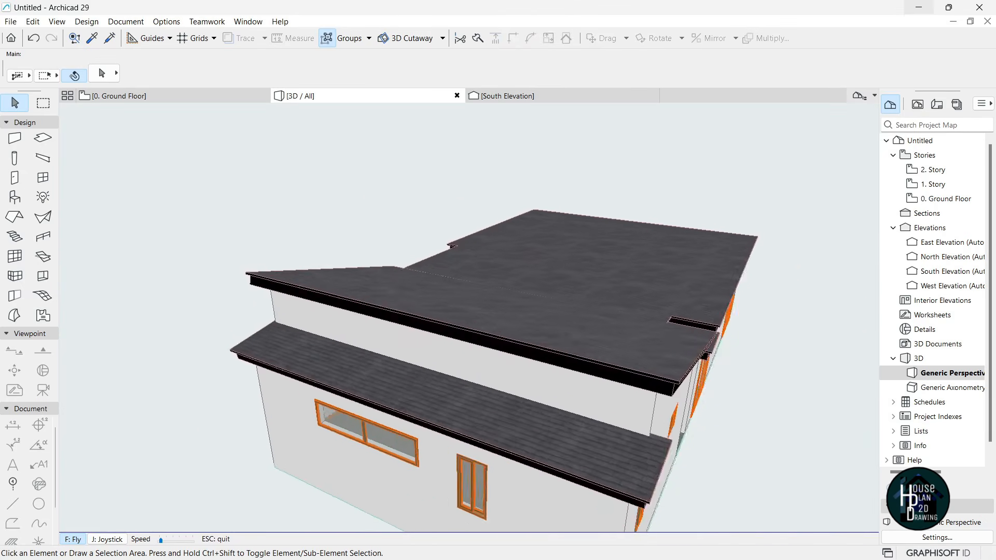
key(Left)
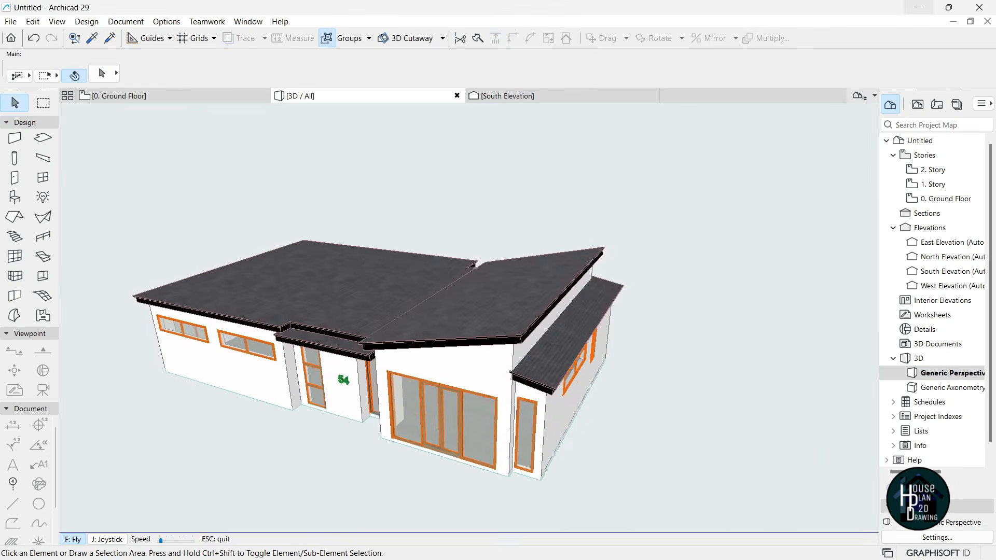
key(Up)
key(Down)
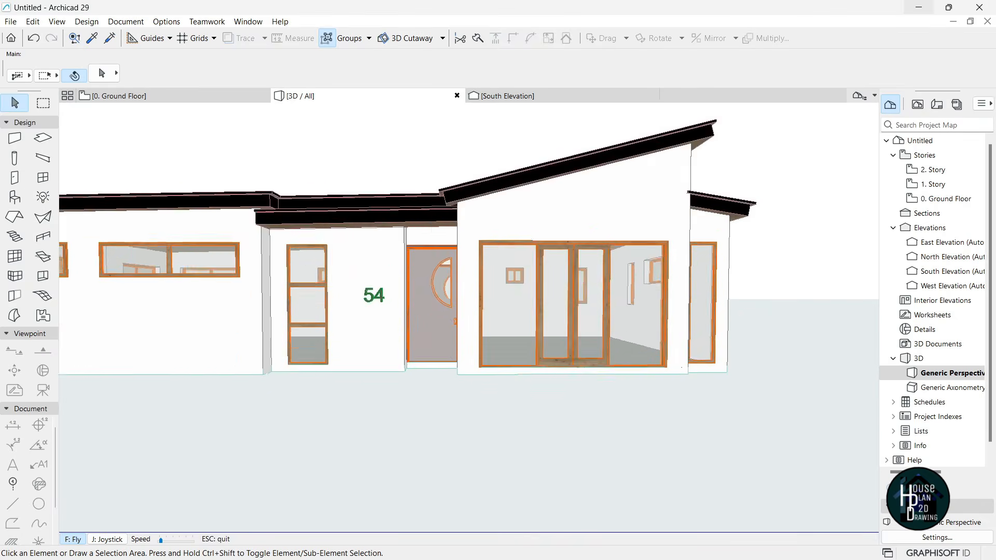
key(Up)
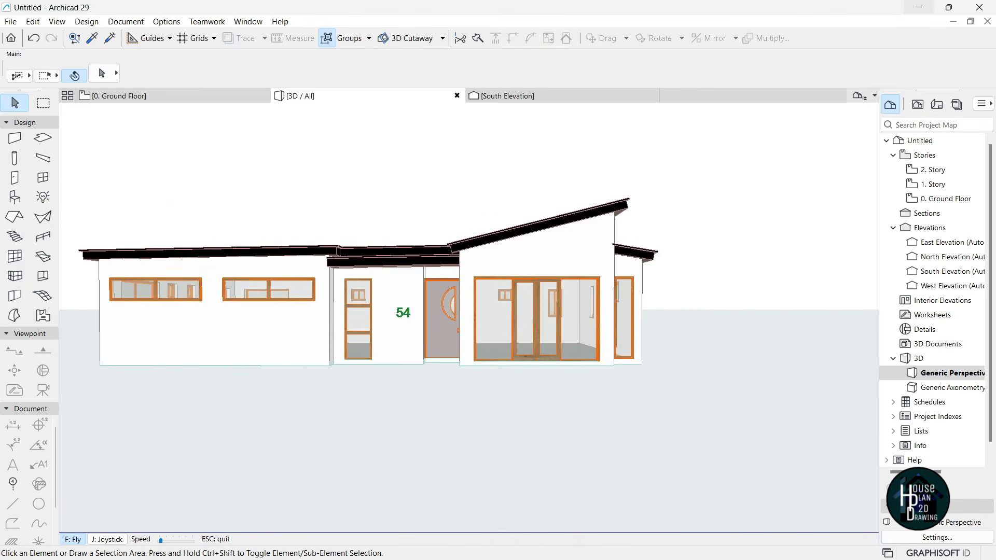
key(Down)
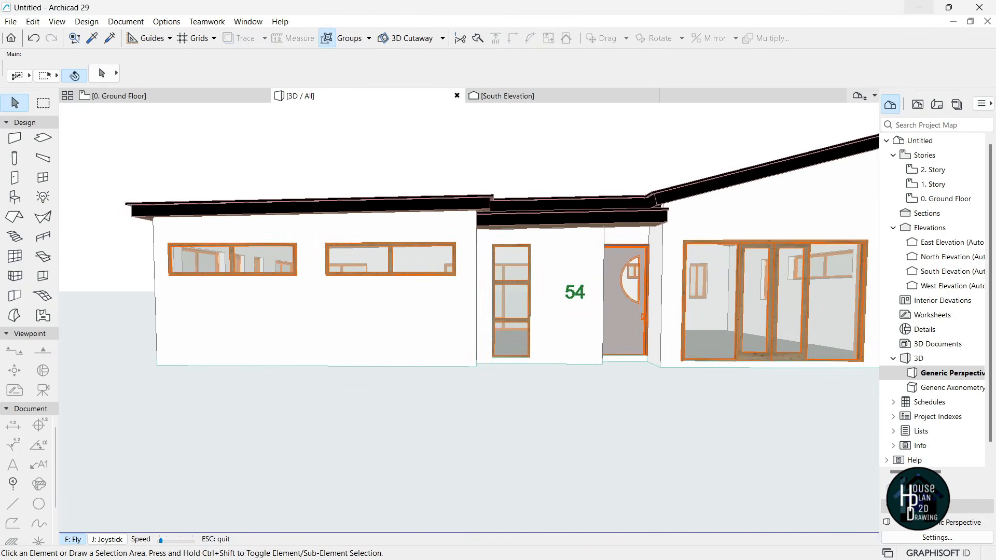
key(Escape)
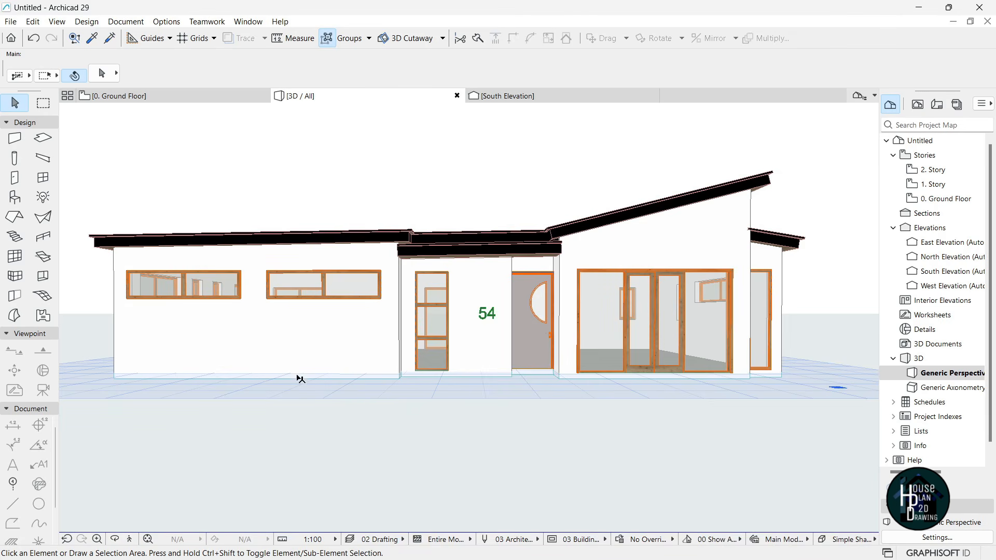
click(135, 96)
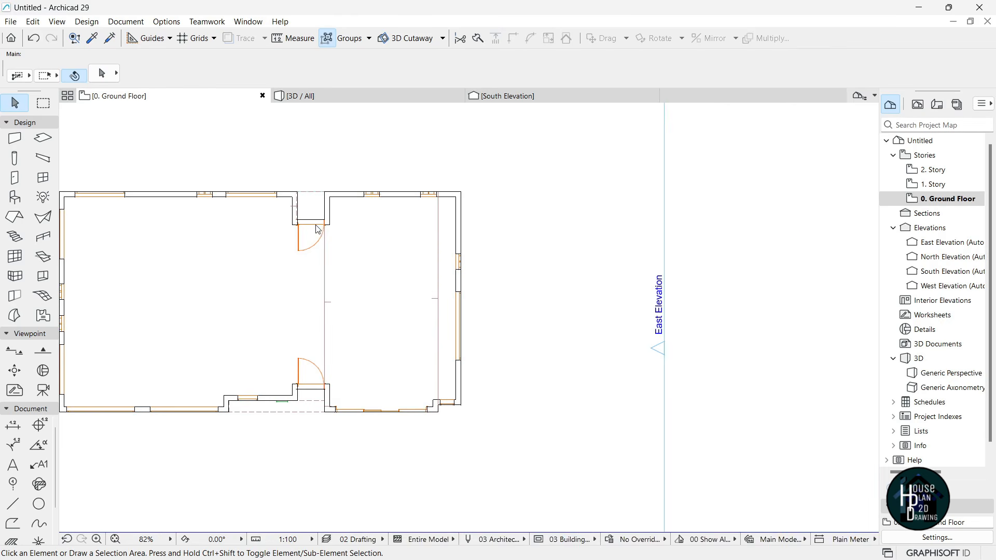
- Split the bottom ground-floor wall in two with a new node, leaving the left segment unchanged
scroll(557, 291, up, 6)
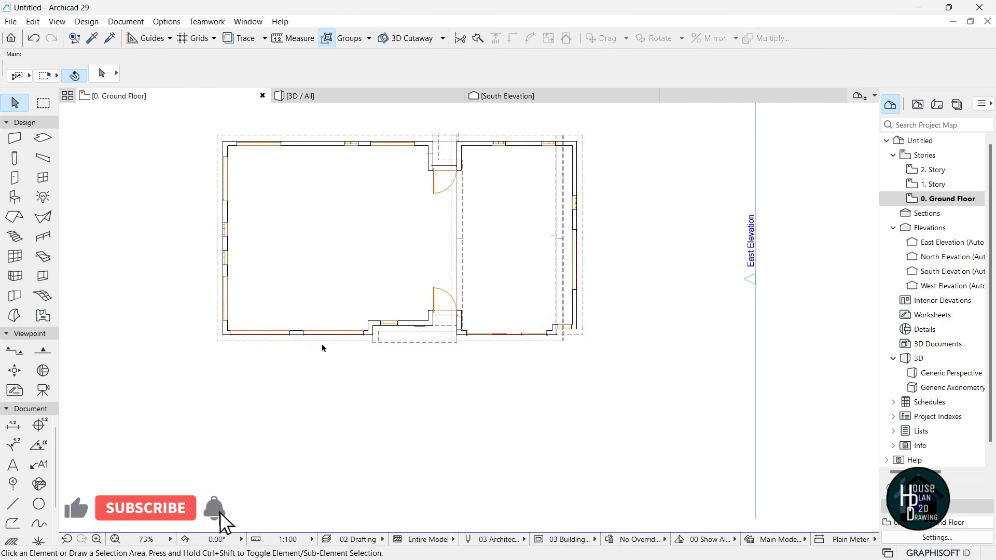
scroll(254, 336, up, 2)
click(272, 309)
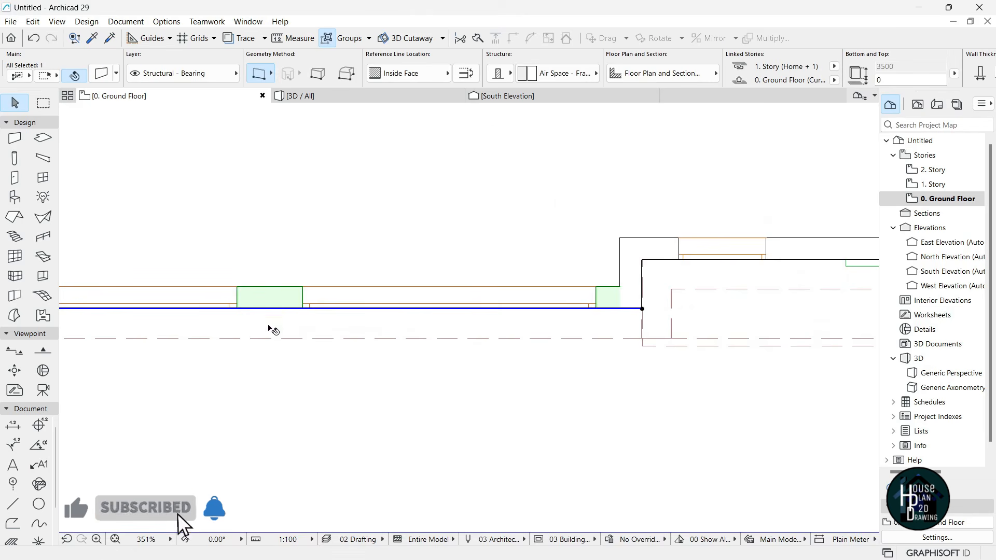
click(284, 309)
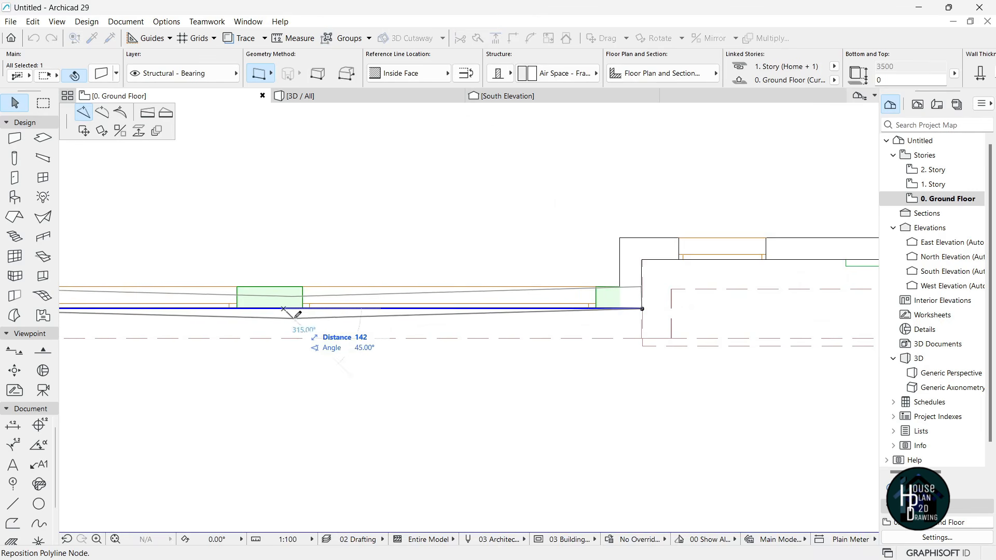
click(353, 308)
click(351, 346)
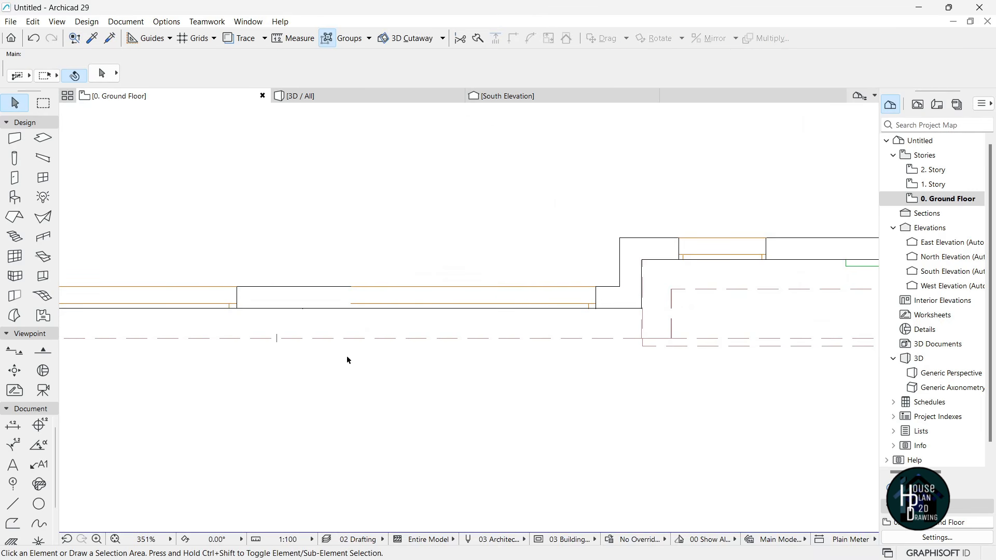
click(267, 307)
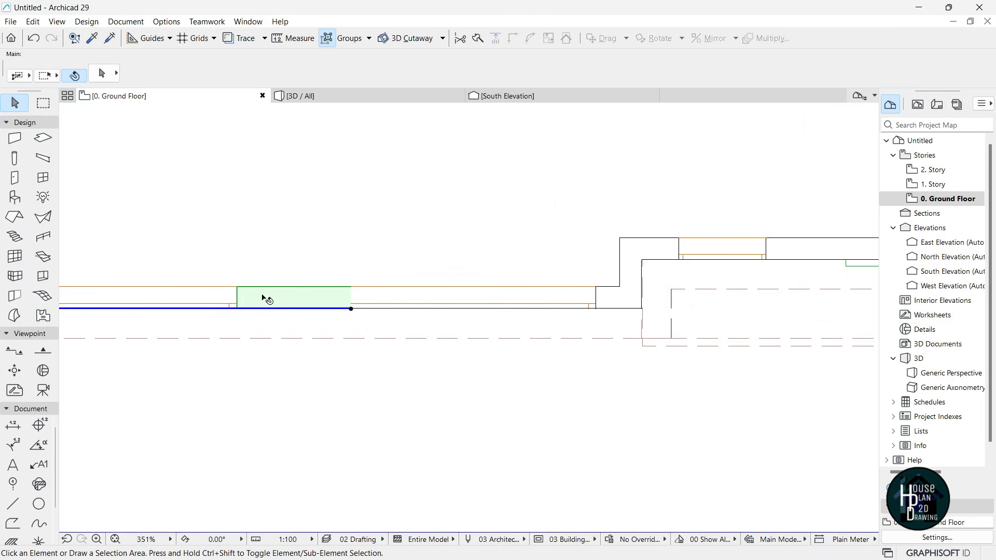
click(352, 310)
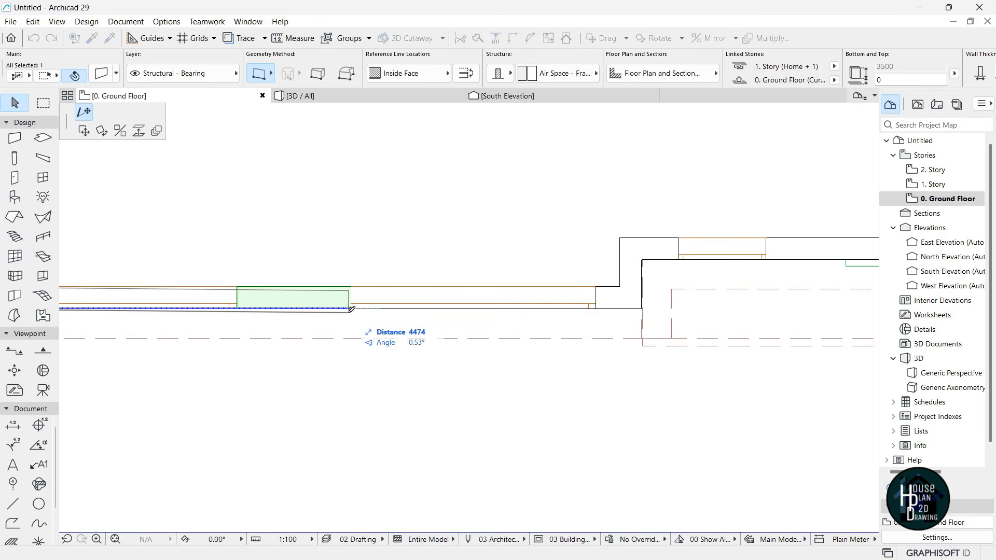
key(Escape)
key(Escape)
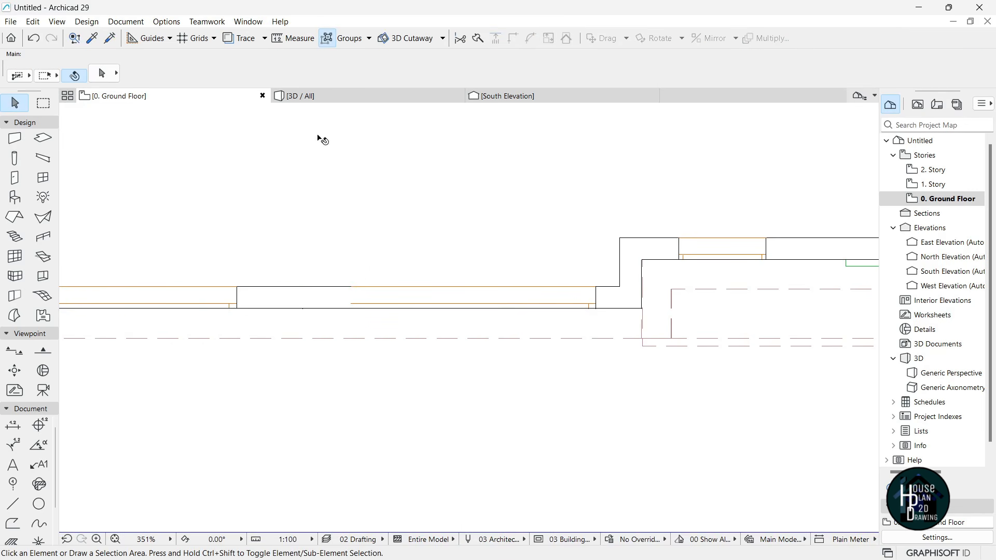
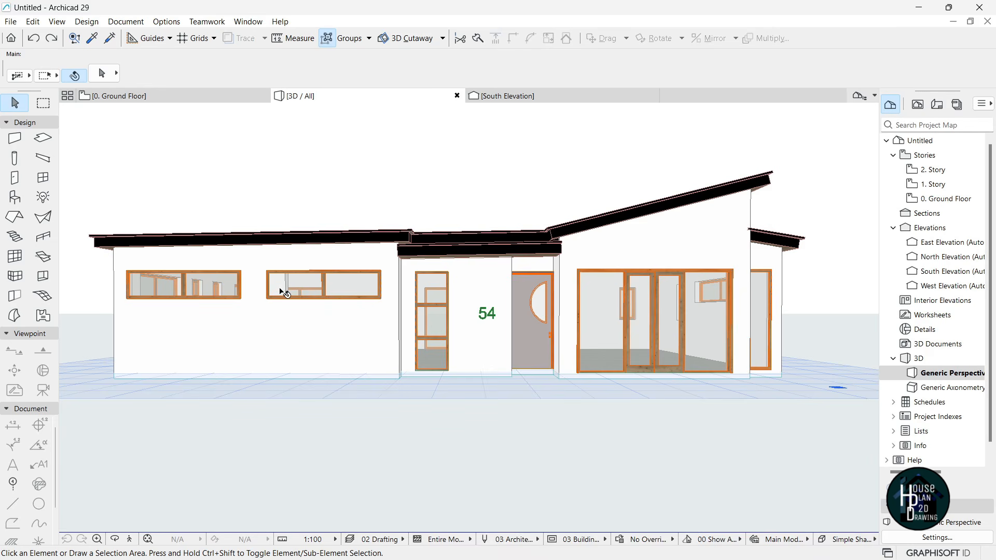
- Place a square opening in the front wall below the second window, then switch to the South Elevation
click(131, 540)
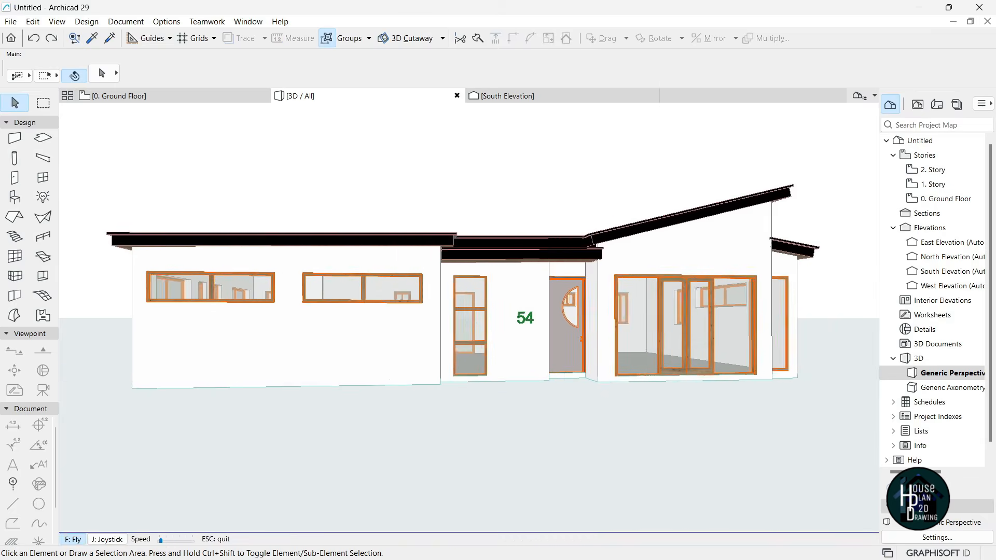
key(Up)
key(Down)
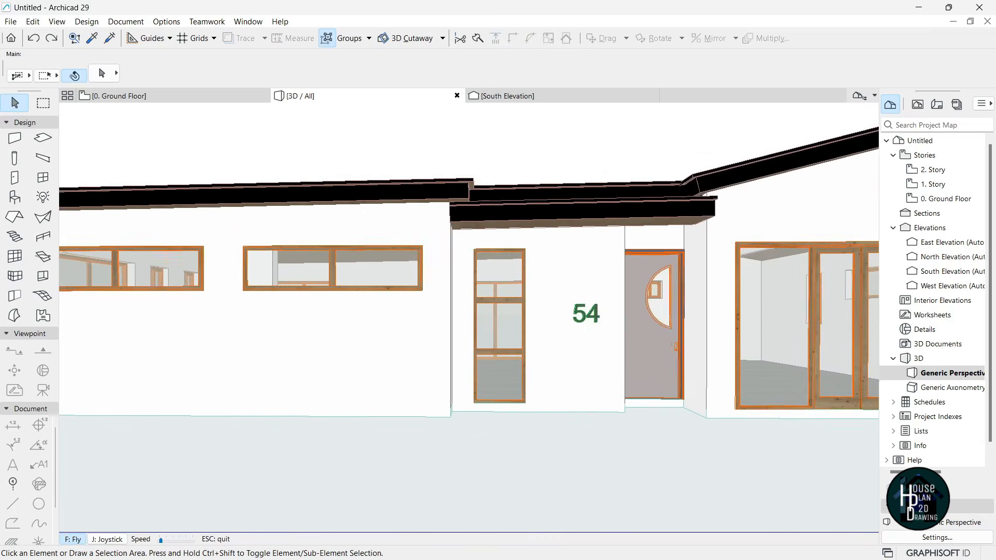
key(Escape)
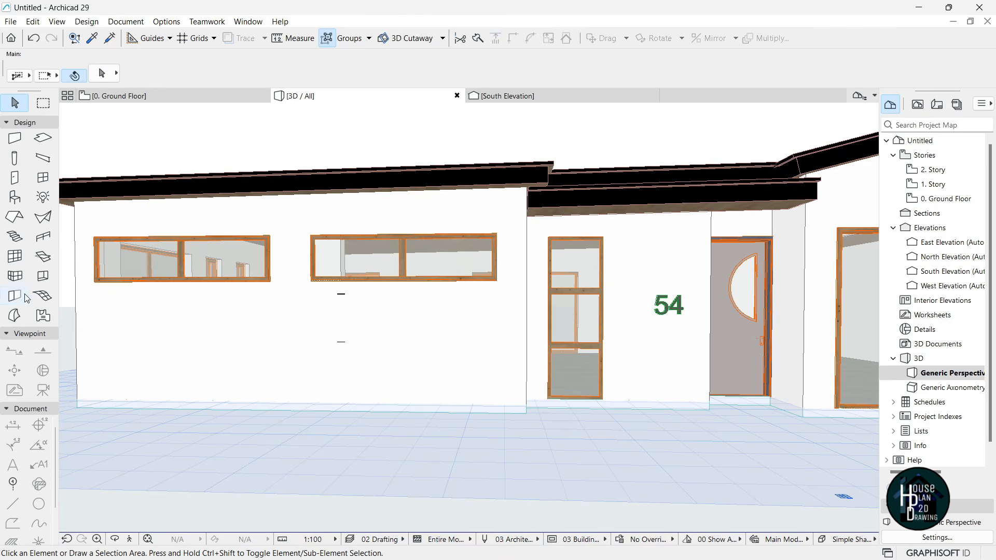
click(43, 276)
click(322, 307)
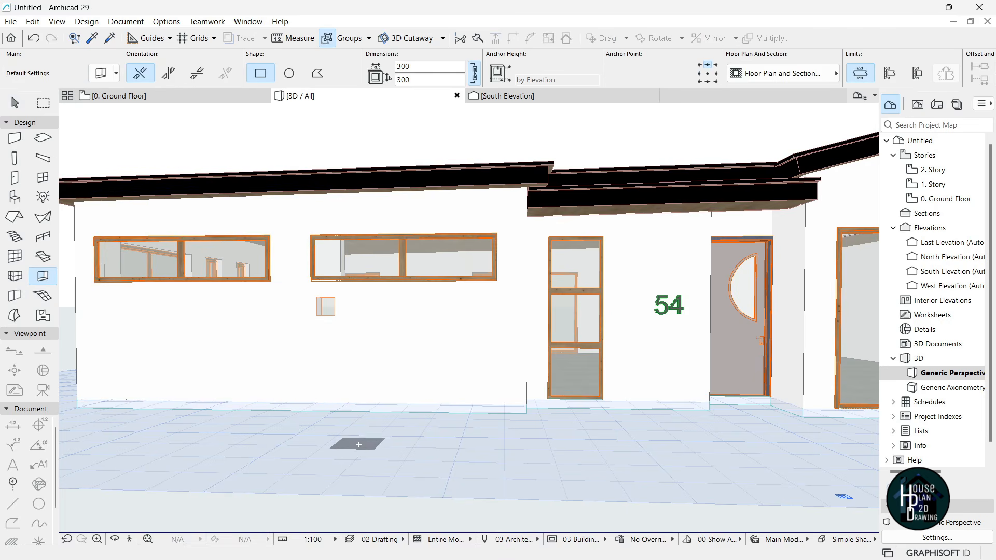
key(Escape)
click(550, 96)
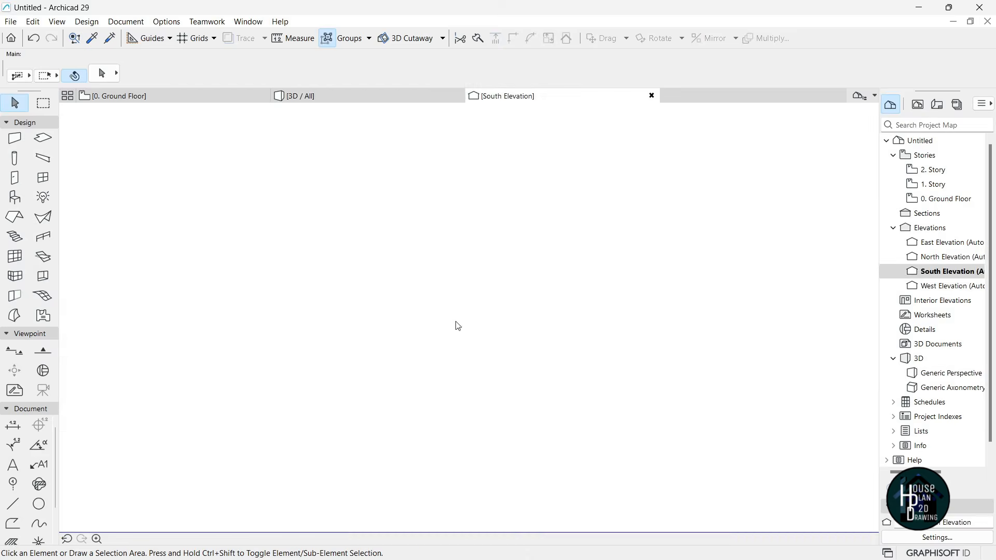
- Move the square opening up so its top-left corner meets the second window's corner
scroll(645, 252, down, 5)
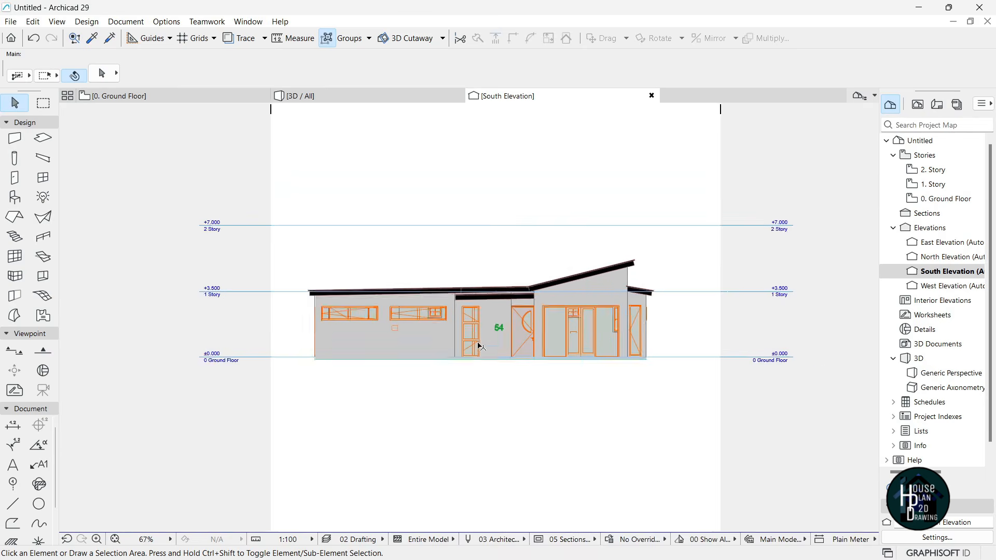
scroll(233, 305, up, 10)
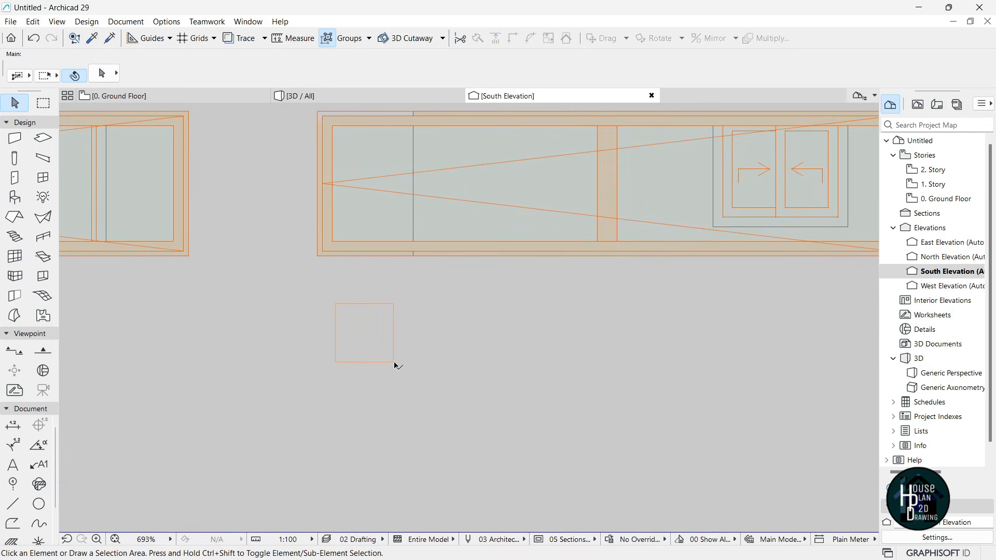
click(393, 362)
scroll(408, 334, down, 2)
scroll(422, 145, up, 2)
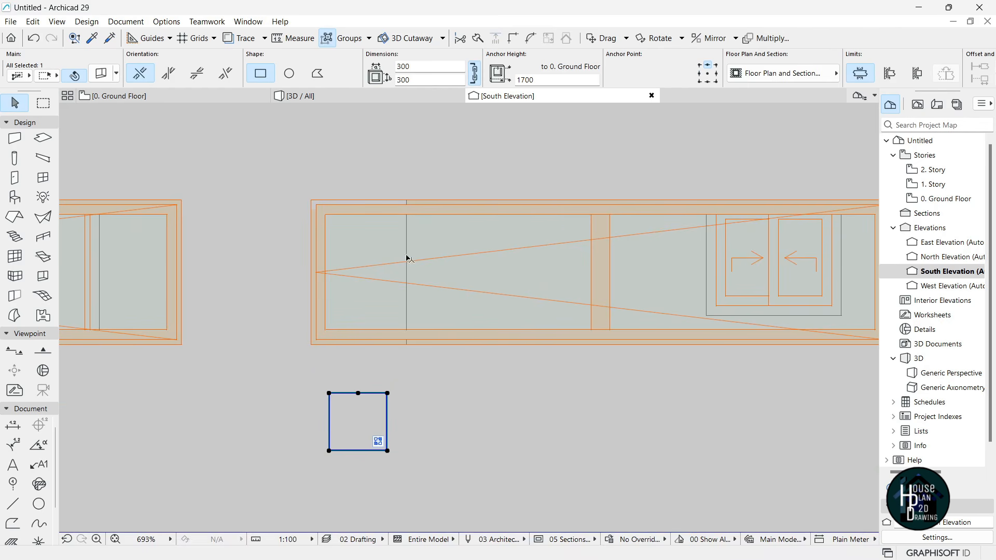
key(ctrl+d)
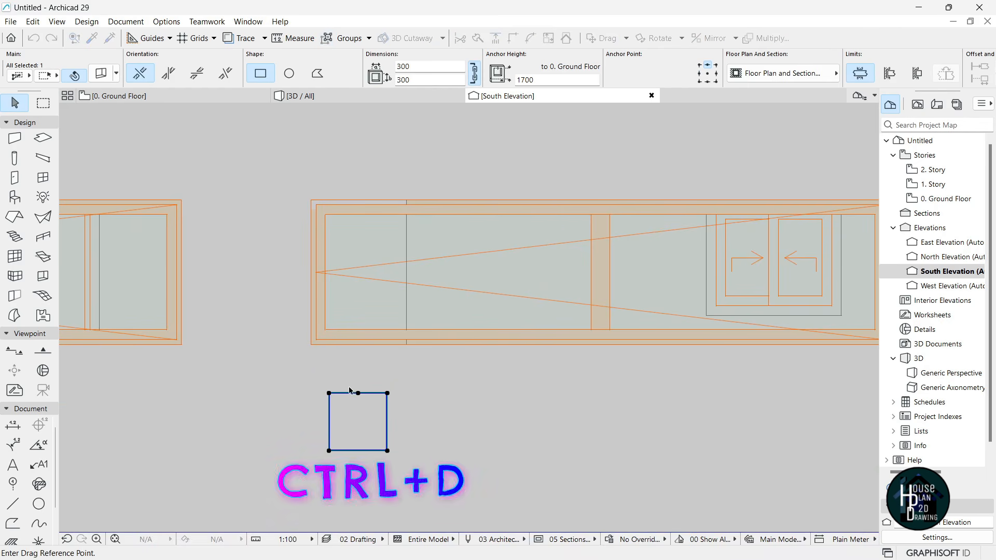
click(329, 394)
click(311, 200)
- Offset the opening's right edge to make it 495 wide
click(369, 258)
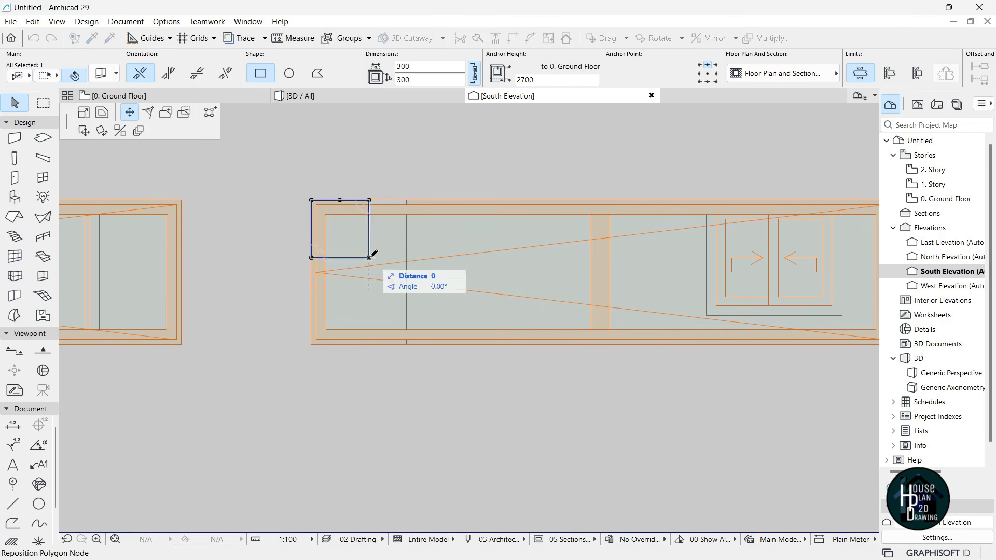
click(410, 344)
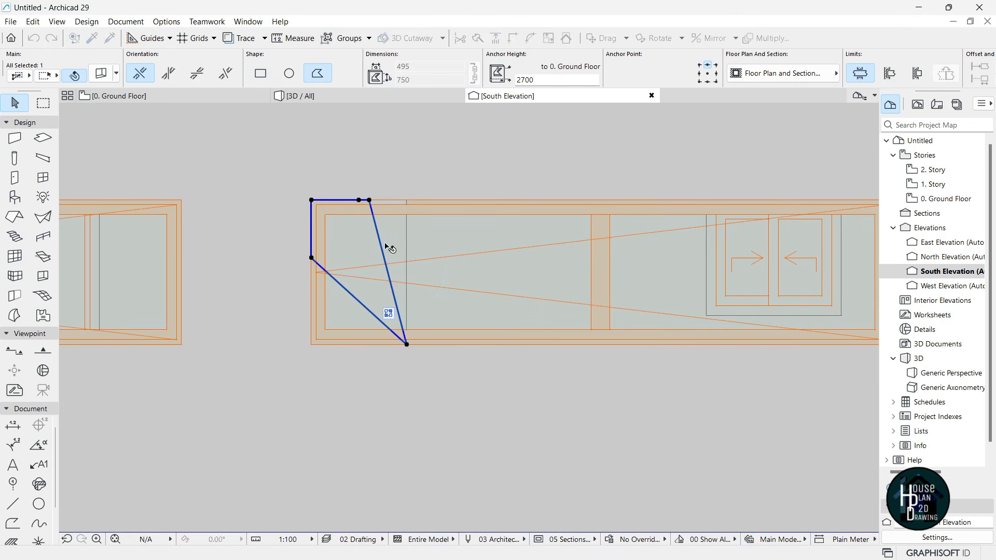
click(382, 249)
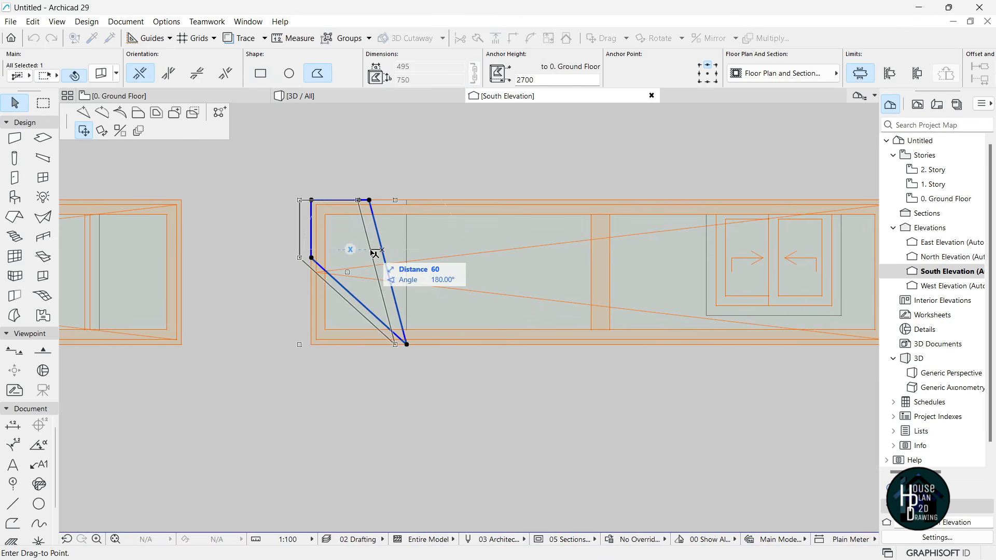
key(Escape)
key(ctrl+z)
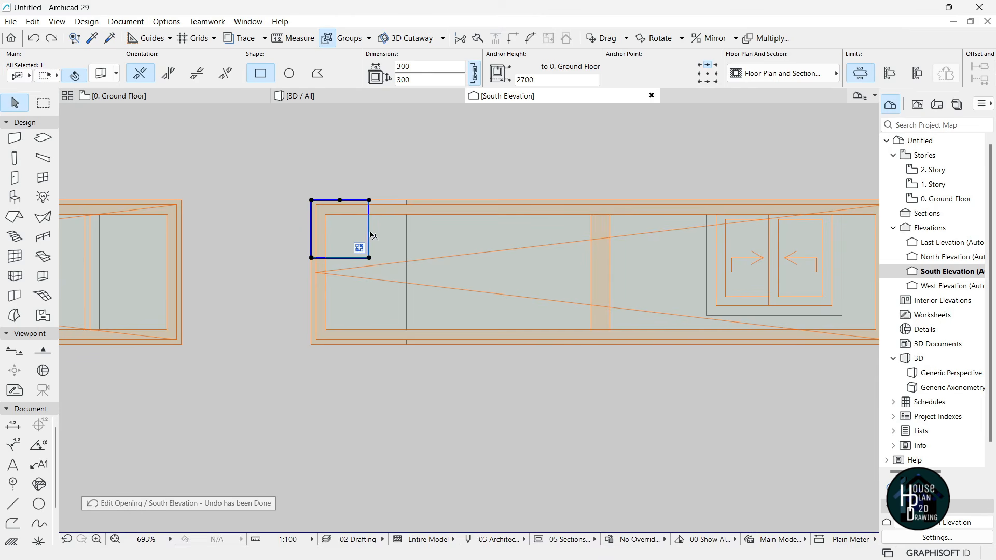
click(371, 233)
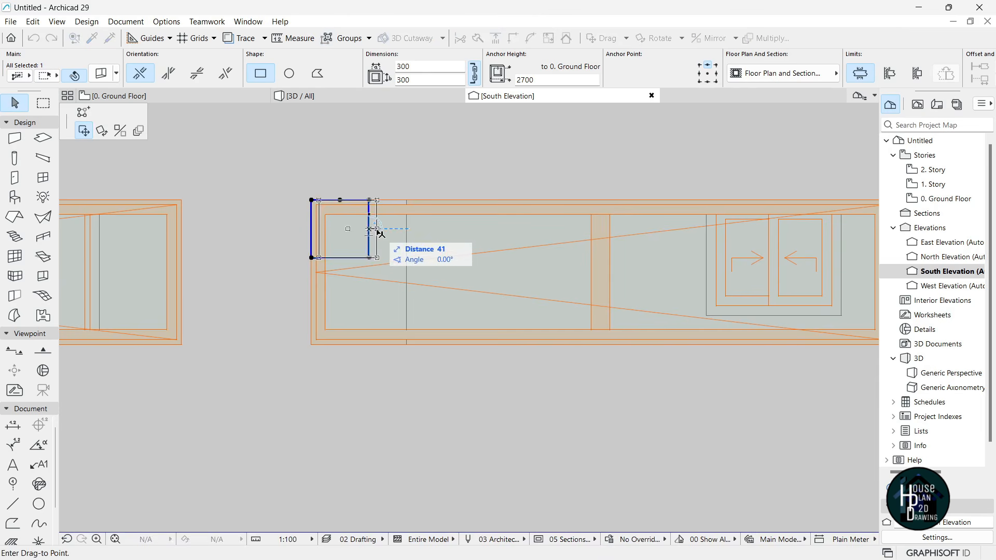
key(Escape)
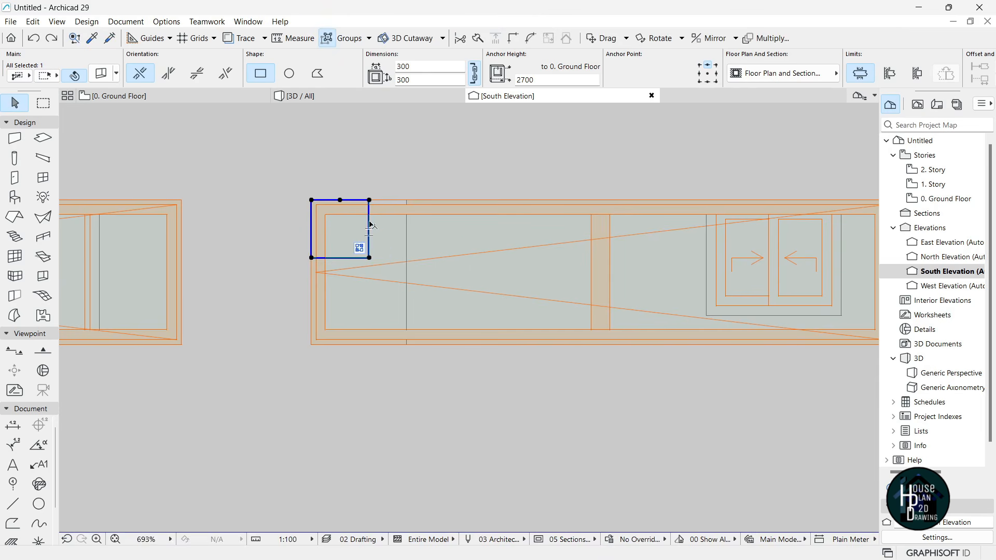
click(371, 227)
click(84, 114)
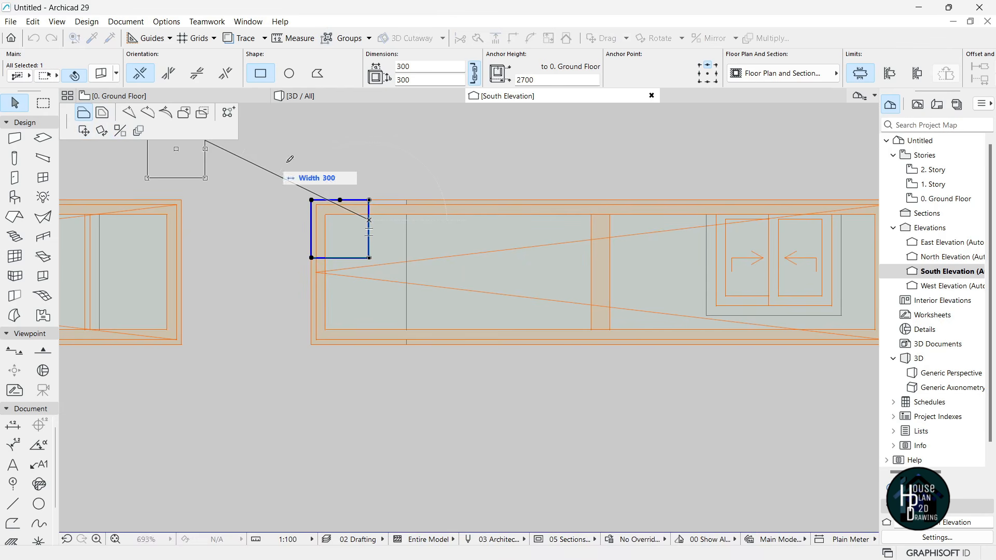
click(410, 203)
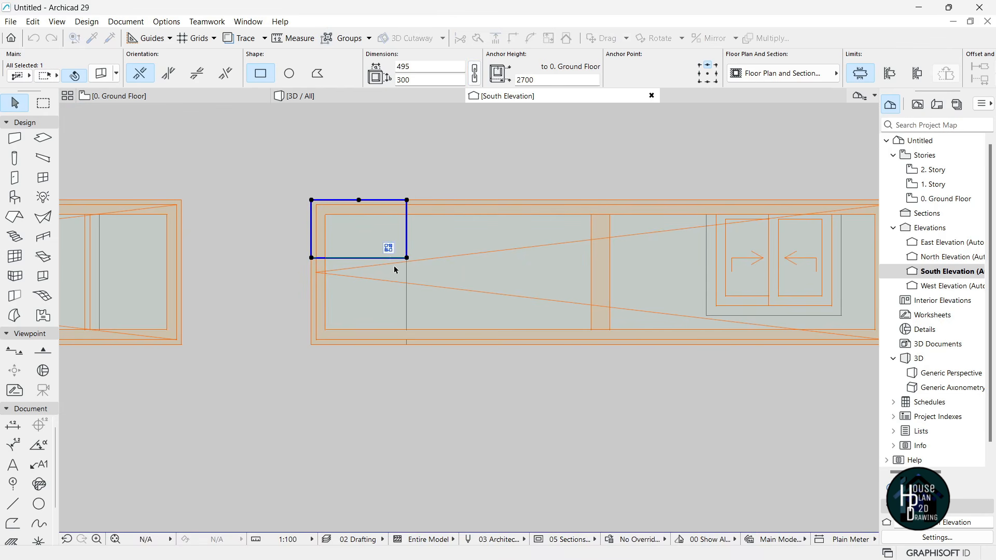
- Extend the opening's bottom edge to make it 750 high, then return to the 3D view
click(371, 261)
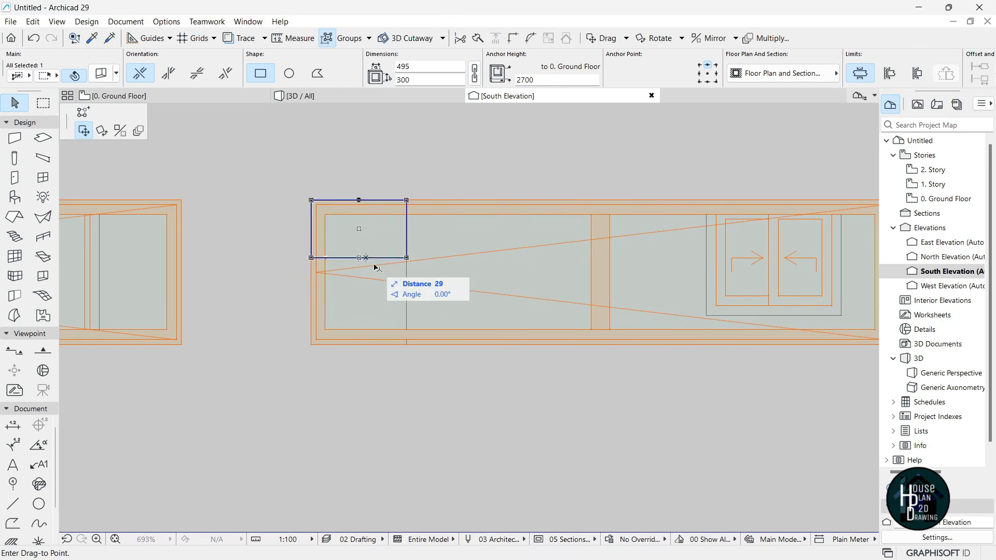
key(Escape)
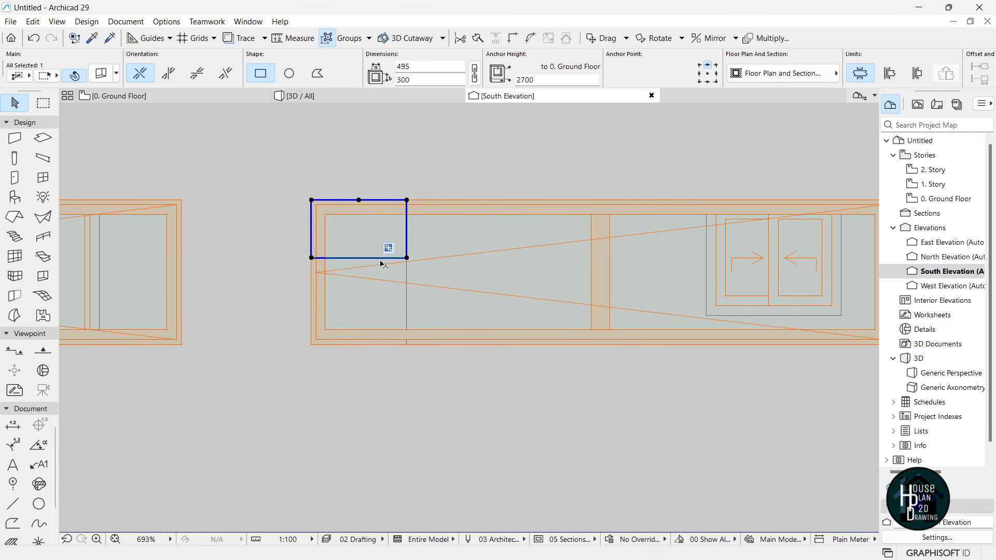
click(381, 258)
click(412, 340)
scroll(396, 306, down, 3)
scroll(394, 340, up, 6)
click(540, 310)
click(570, 313)
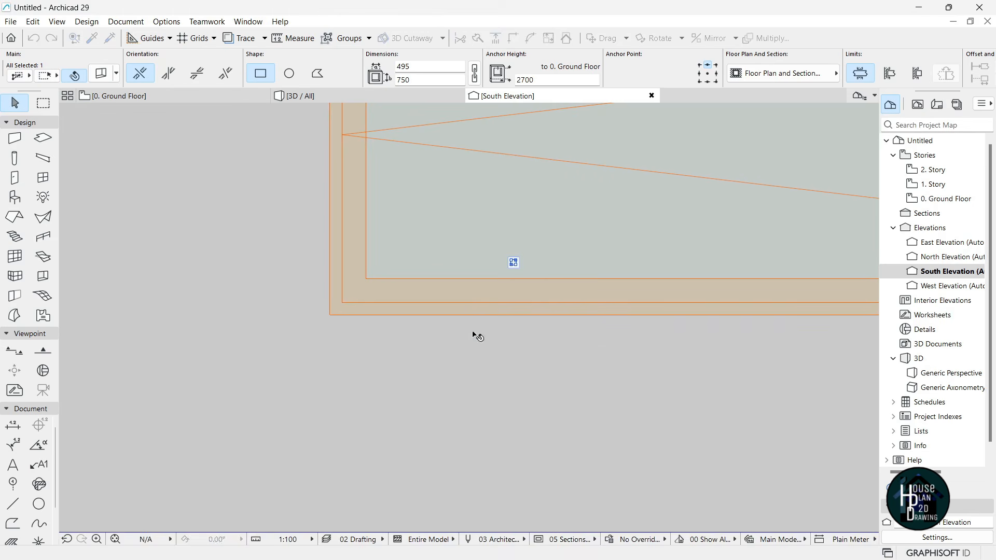
click(337, 97)
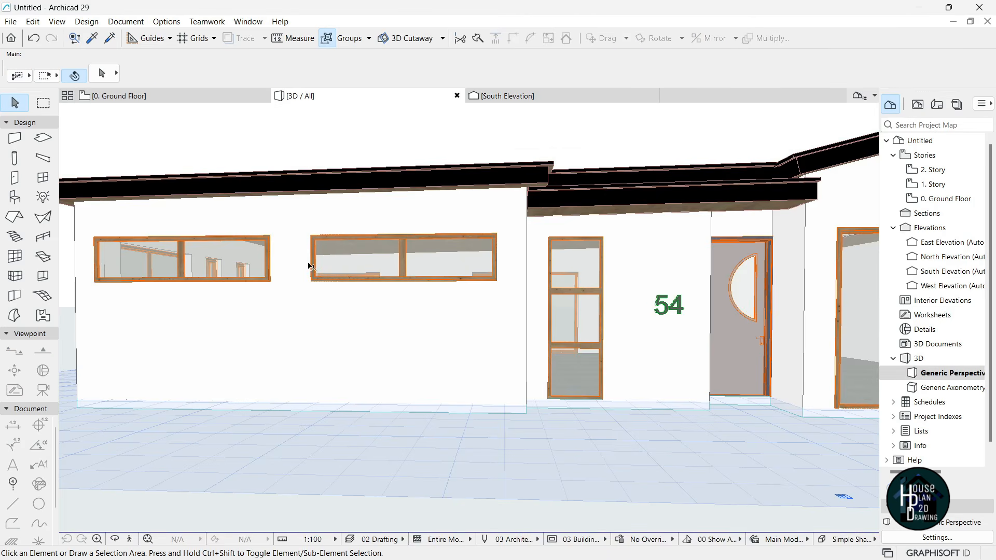
click(127, 540)
key(Down)
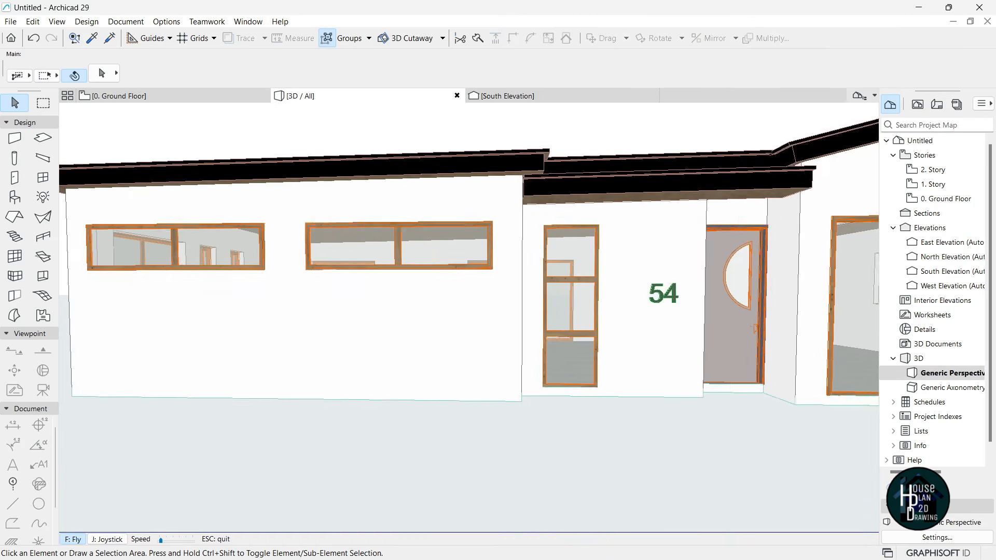
key(Left)
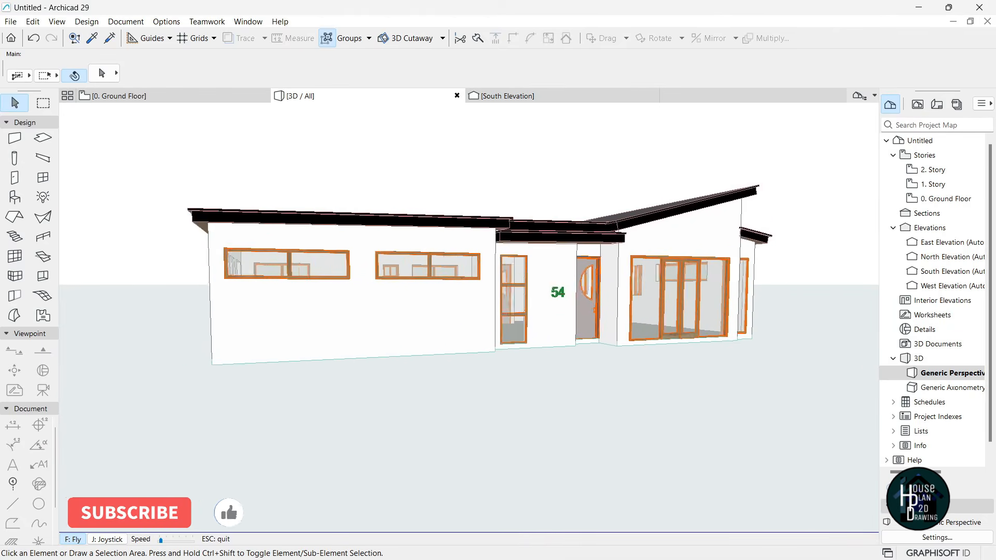
key(Escape)
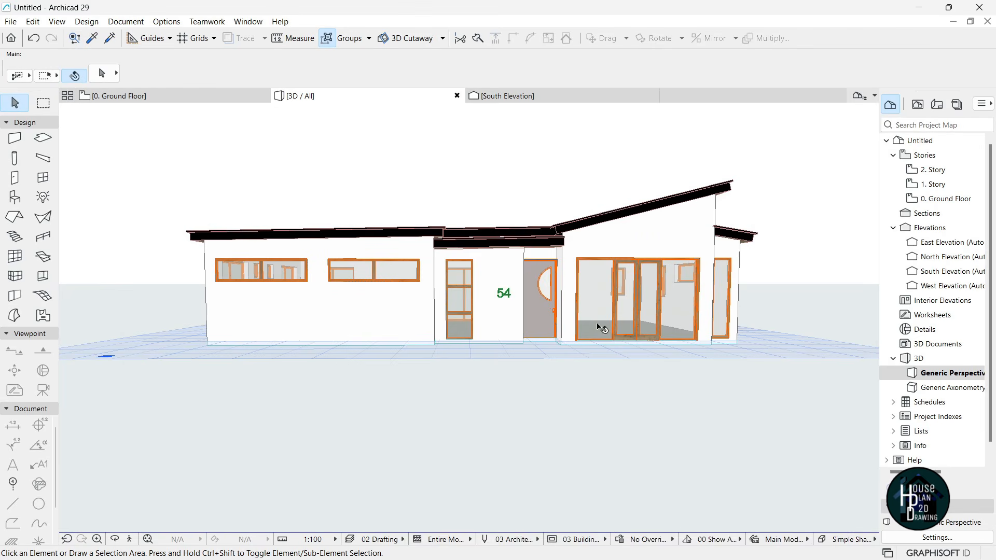
scroll(597, 330, up, 2)
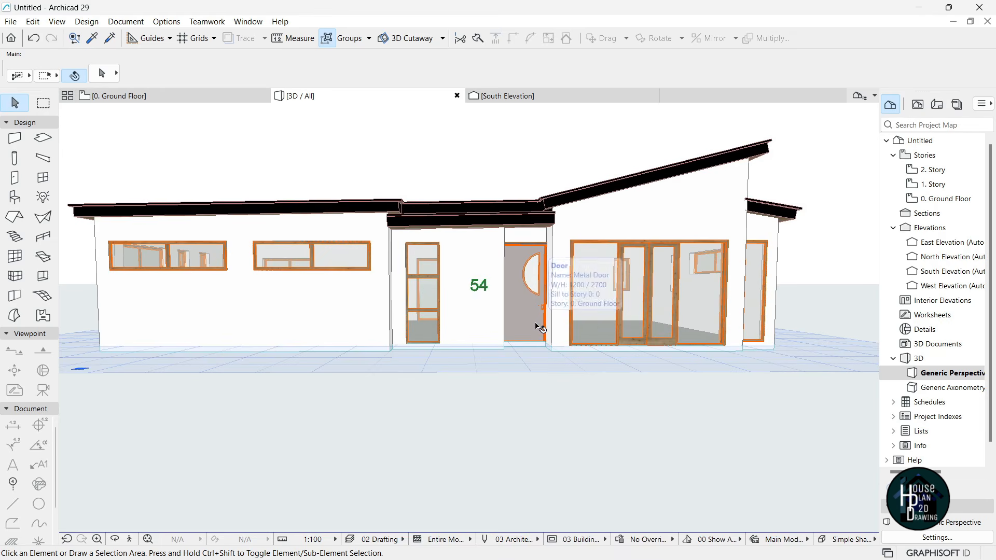
- Open the Surface Painter from Window > Palettes and scroll down to the Wood - Mahogany surfaces
click(125, 22)
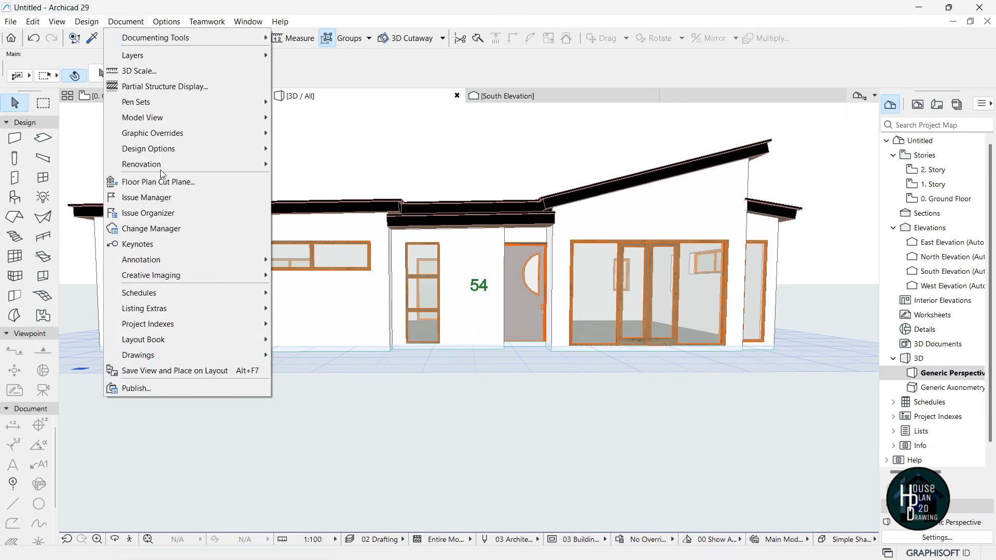
mouse_move(190, 279)
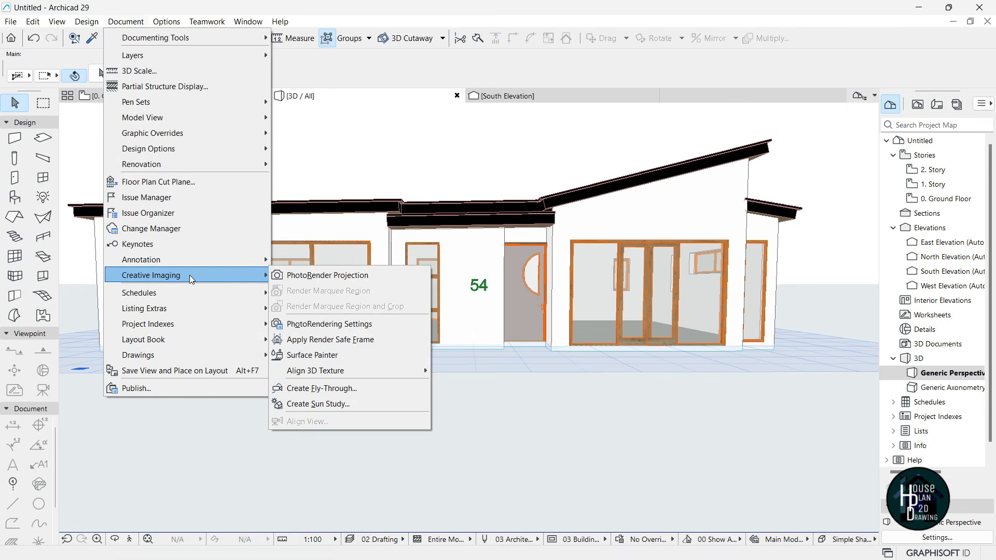
click(354, 357)
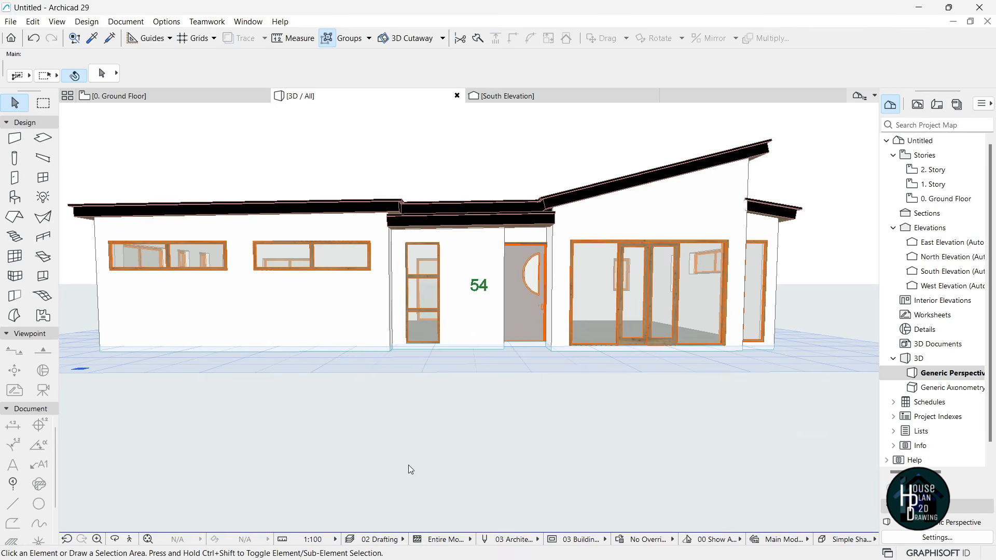
scroll(712, 311, down, 1)
scroll(712, 311, down, 3)
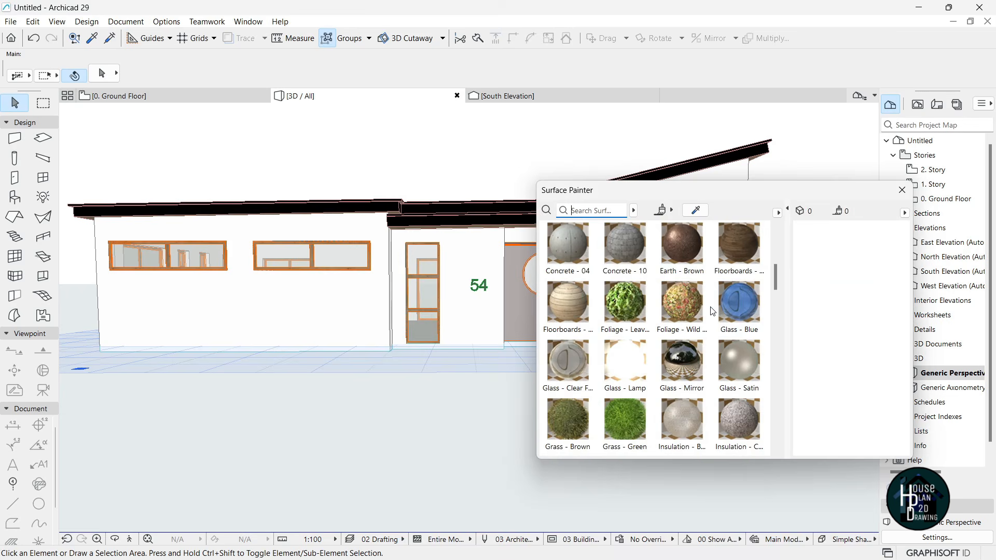
scroll(712, 315, down, 10)
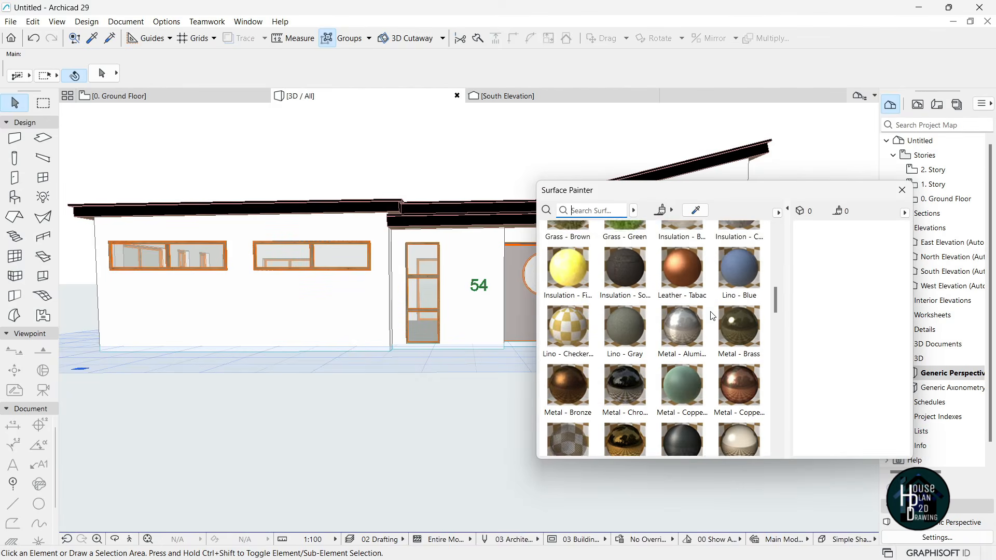
scroll(712, 316, down, 5)
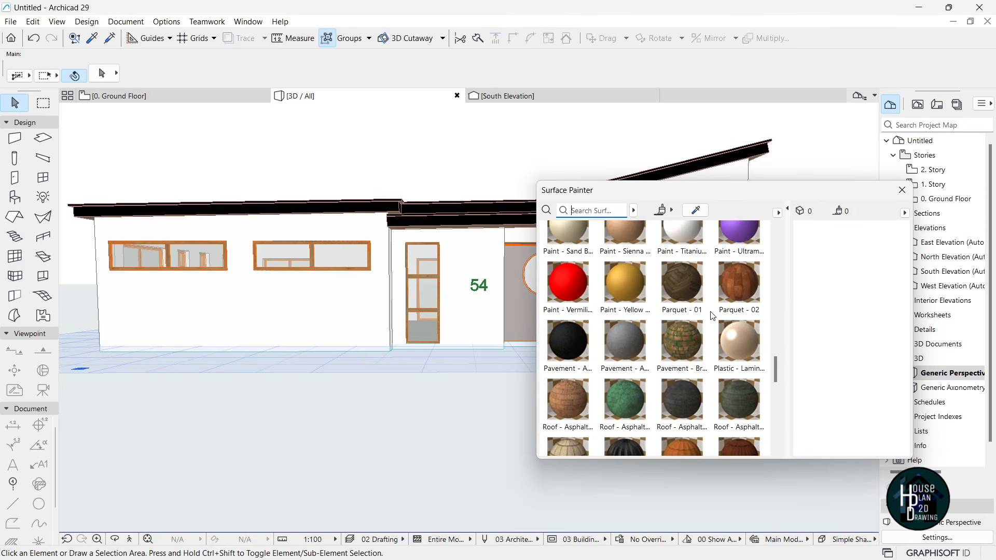
scroll(712, 316, up, 2)
scroll(713, 316, down, 1)
scroll(712, 315, up, 2)
scroll(712, 316, down, 4)
scroll(712, 315, down, 3)
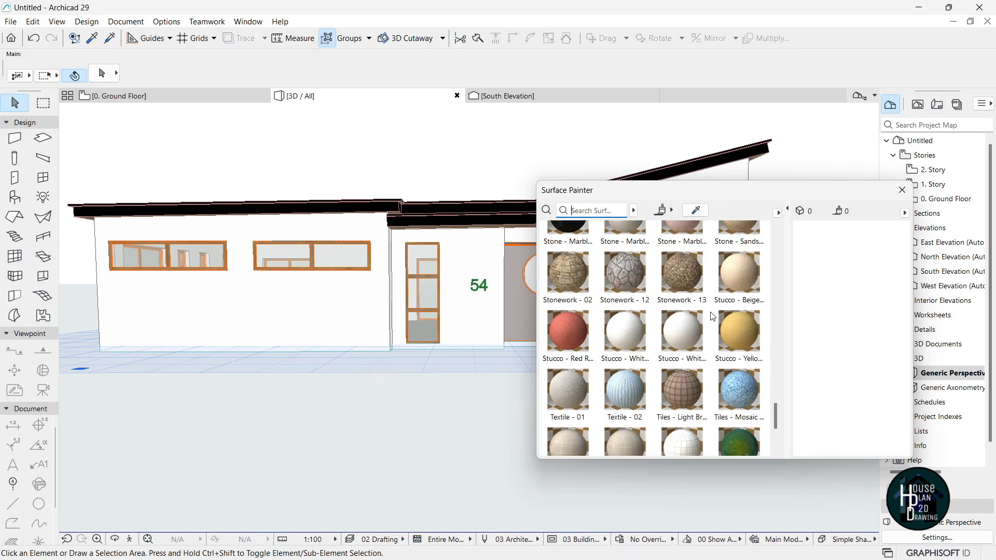
scroll(712, 315, down, 1)
scroll(712, 315, down, 1)
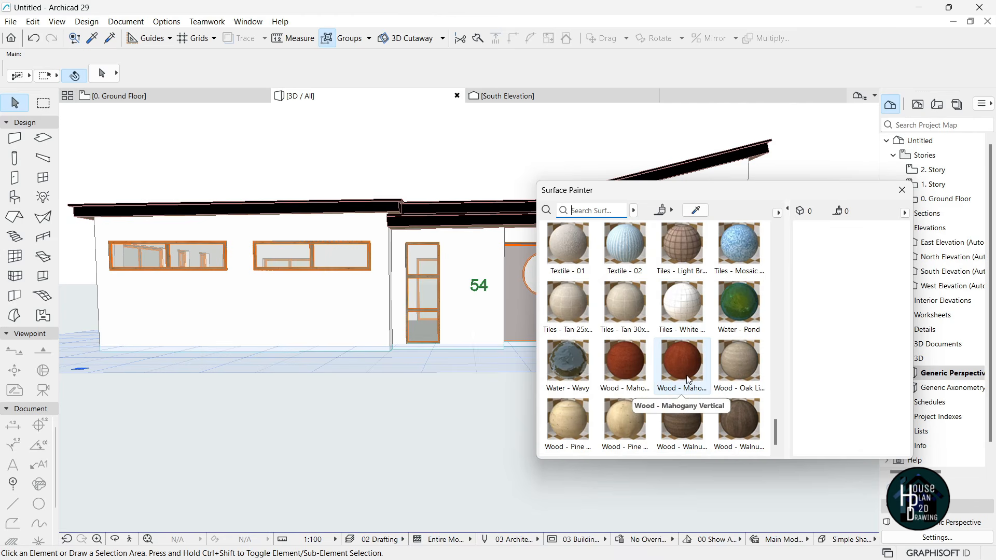
- Drag Wood - Mahogany onto the front wall section and the wall bearing the number 54
mouse_move(671, 376)
mouse_down()
mouse_move(620, 366)
mouse_move(530, 421)
mouse_move(305, 327)
mouse_move(306, 312)
mouse_up()
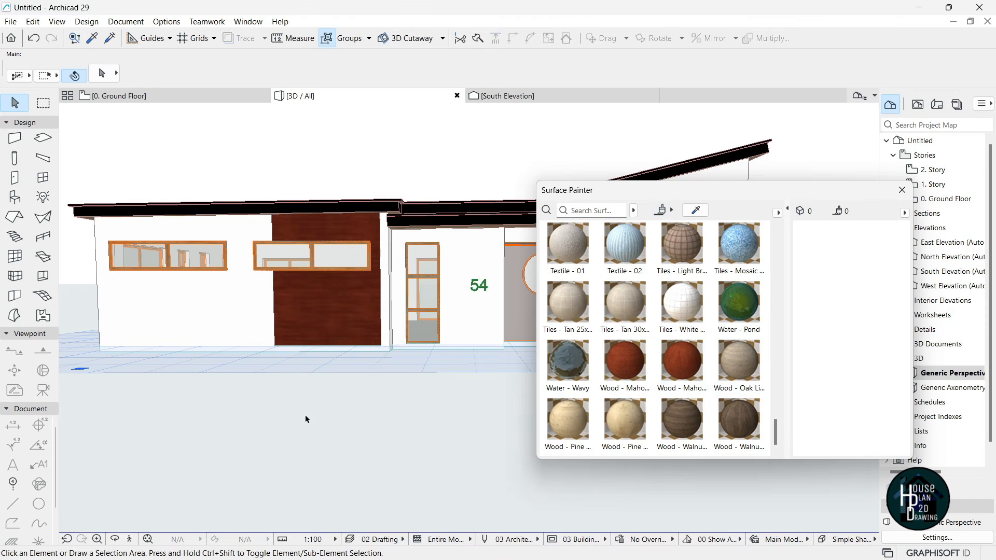
mouse_move(626, 363)
mouse_down()
mouse_move(511, 380)
mouse_move(472, 280)
mouse_up()
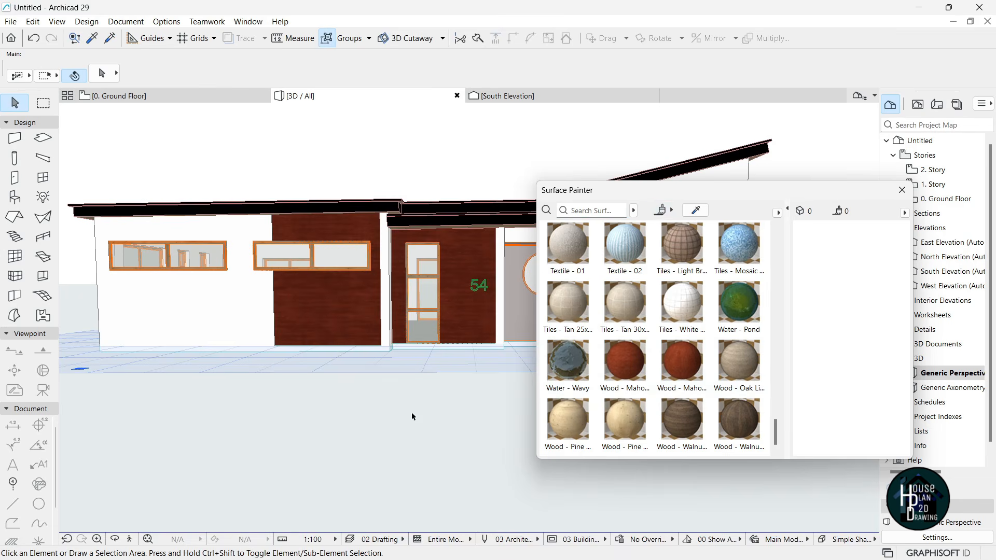
click(130, 540)
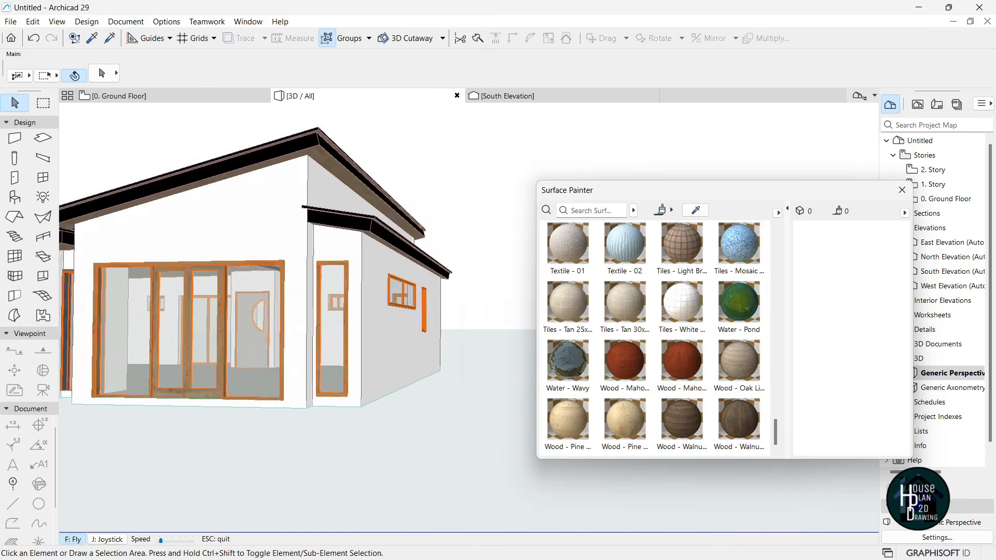
key(Escape)
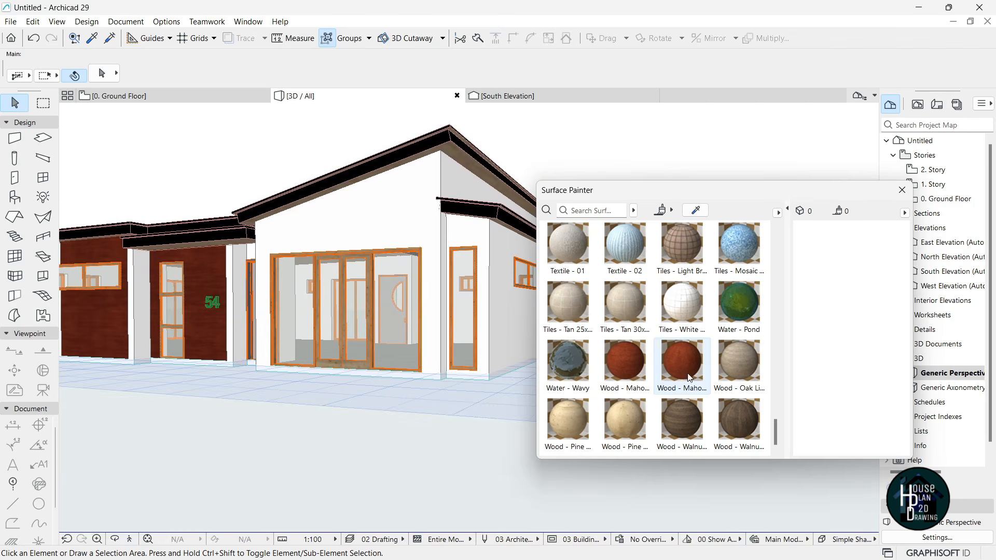
- Paint the gable wall, the wall beside the red wall and the wall beside the door mahogany
click(624, 367)
click(347, 208)
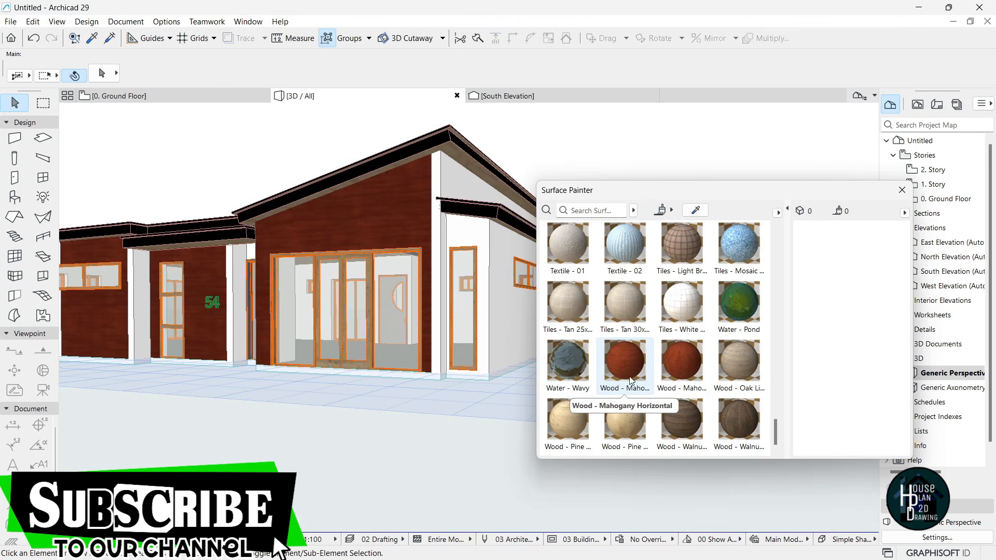
click(621, 368)
scroll(263, 311, up, 6)
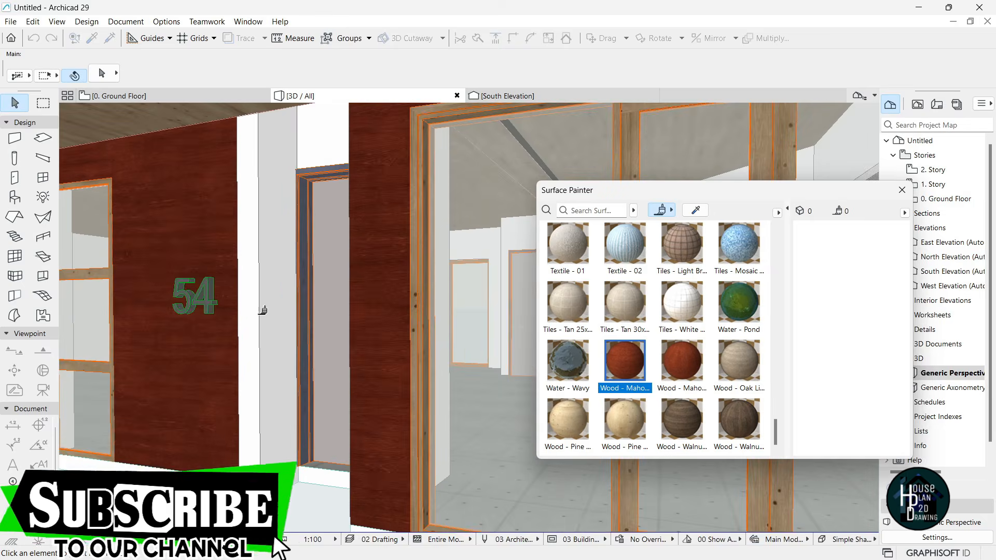
click(277, 270)
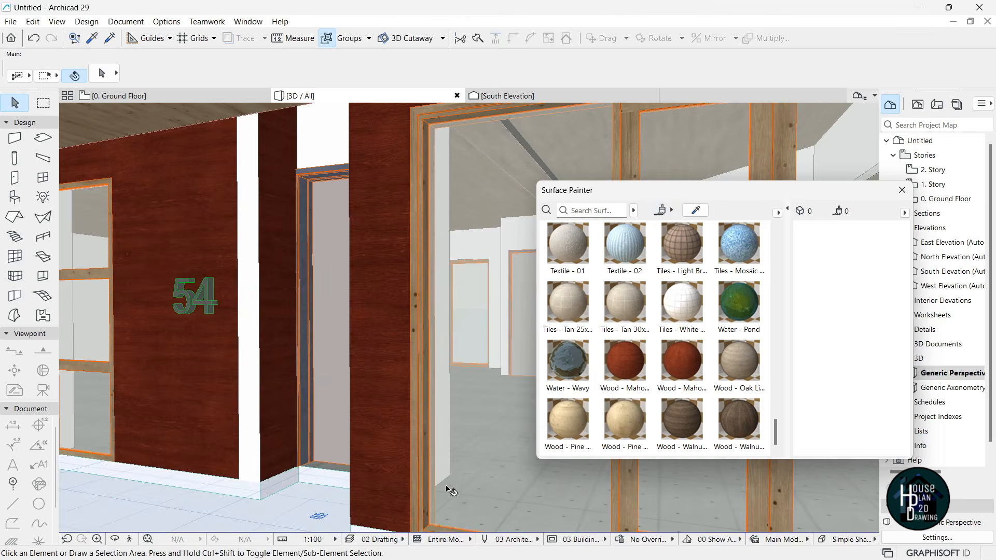
scroll(288, 356, down, 5)
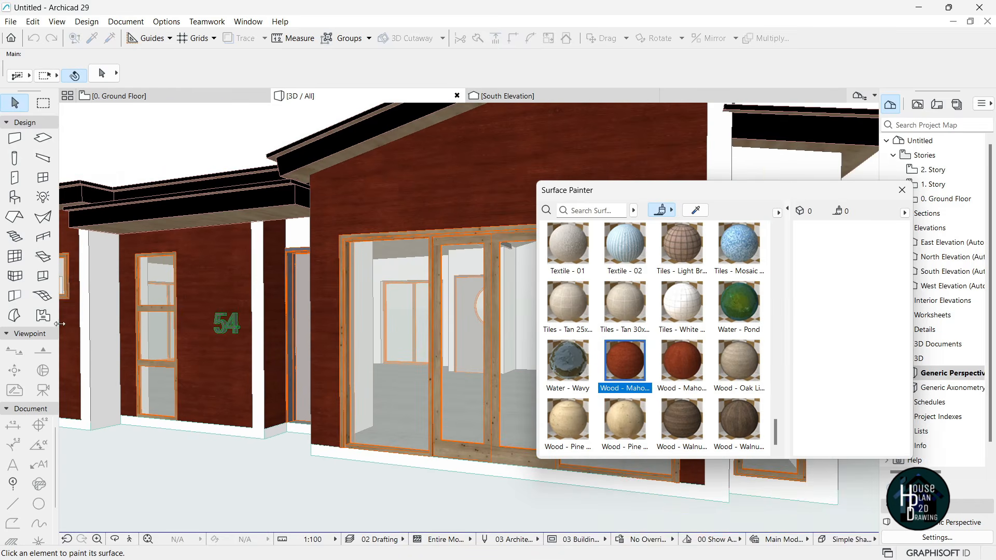
scroll(91, 288, up, 6)
click(134, 285)
key(Escape)
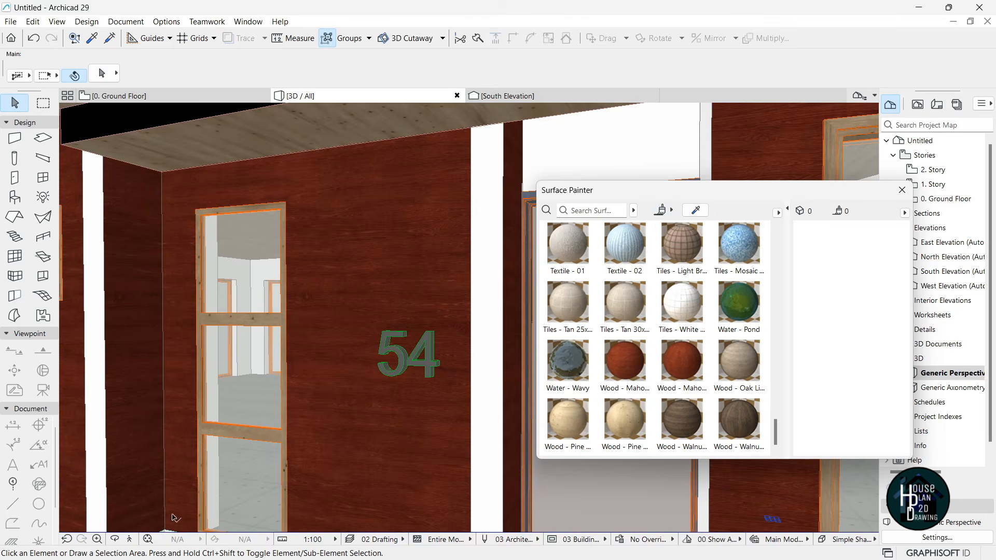
scroll(129, 356, down, 2)
click(122, 347)
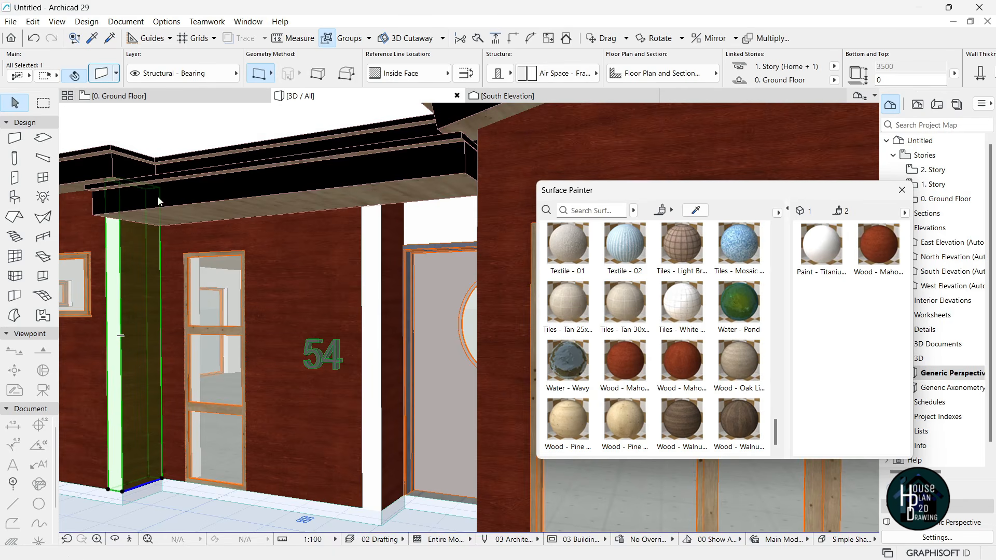
- Check the surface settings of the wall beside the door and the narrow wall next to it
key(ctrl+t)
click(396, 414)
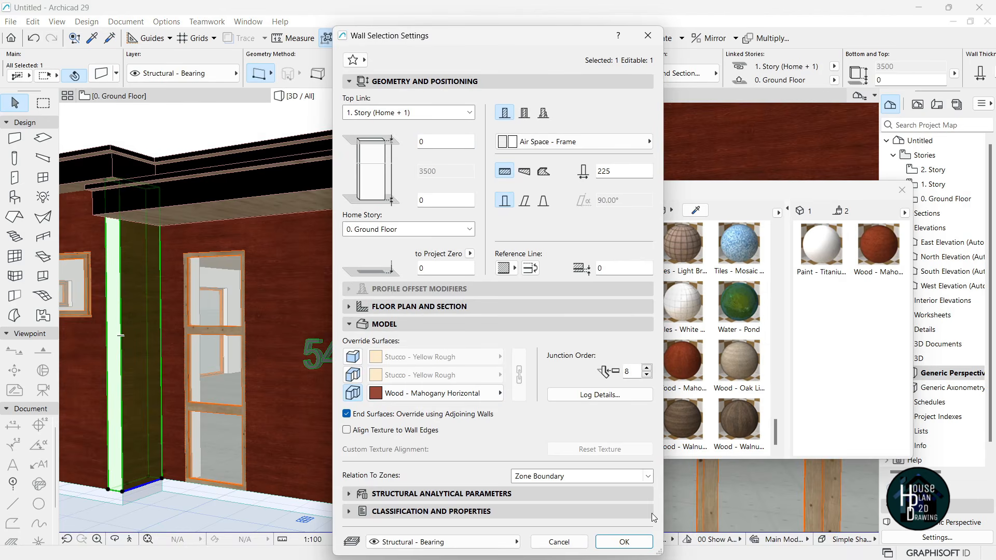
click(624, 541)
key(Escape)
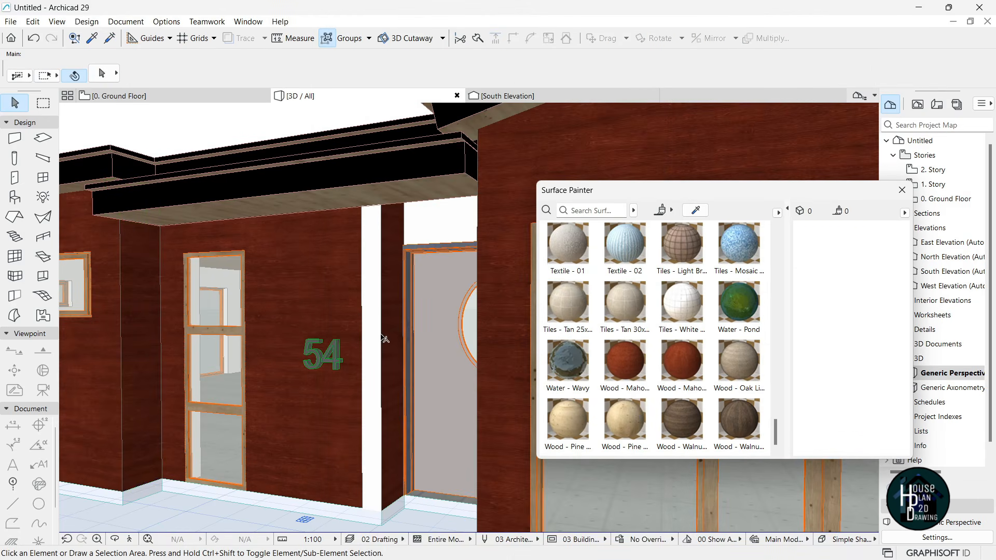
click(384, 321)
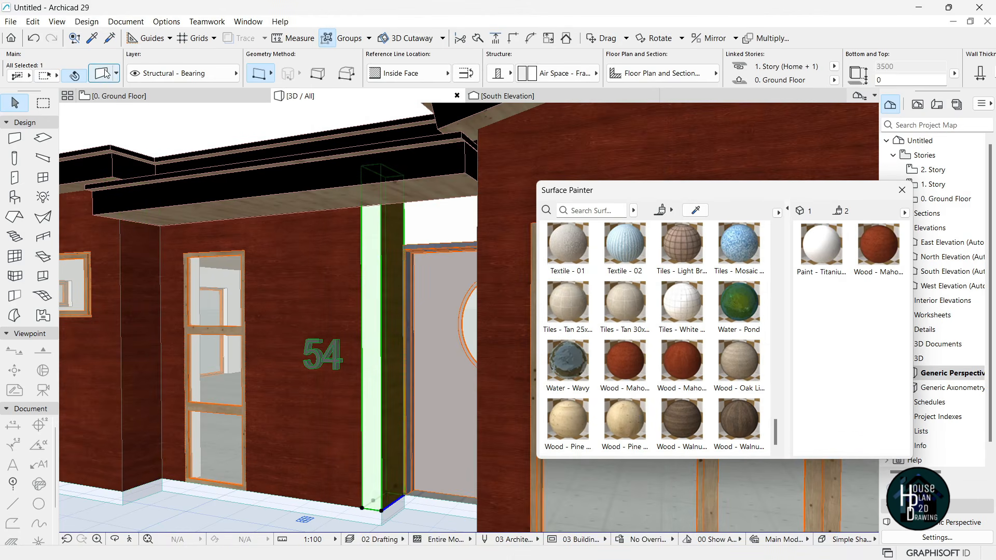
key(ctrl+t)
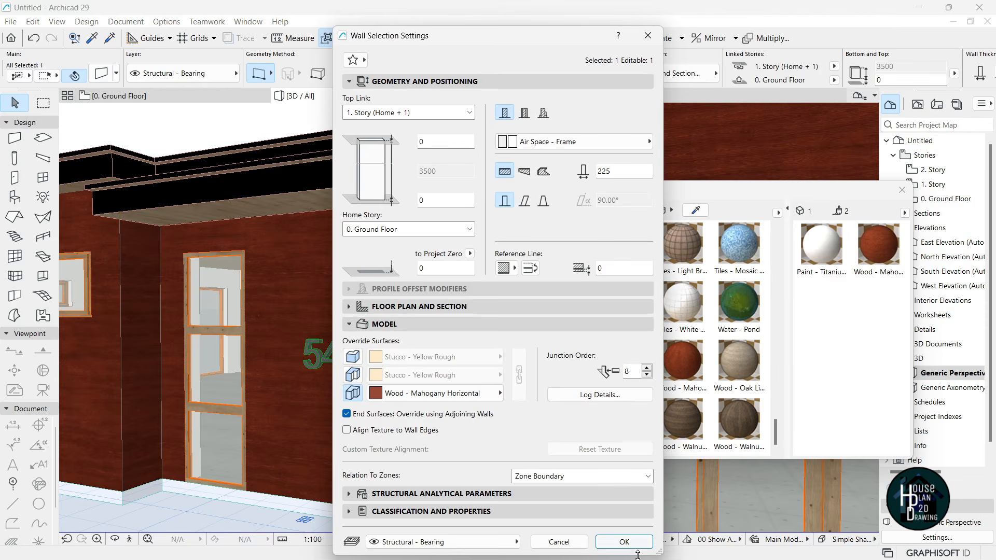
click(624, 542)
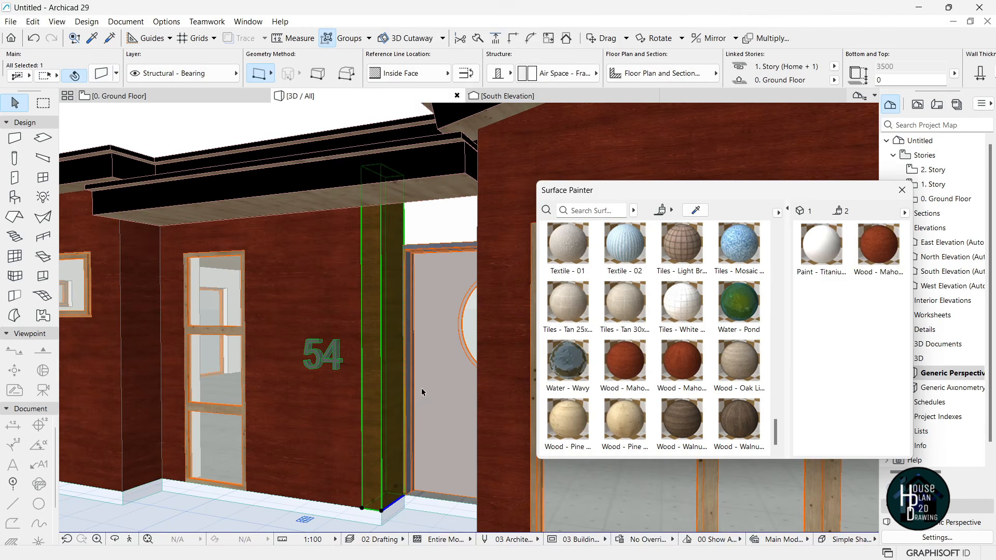
click(131, 542)
key(Down)
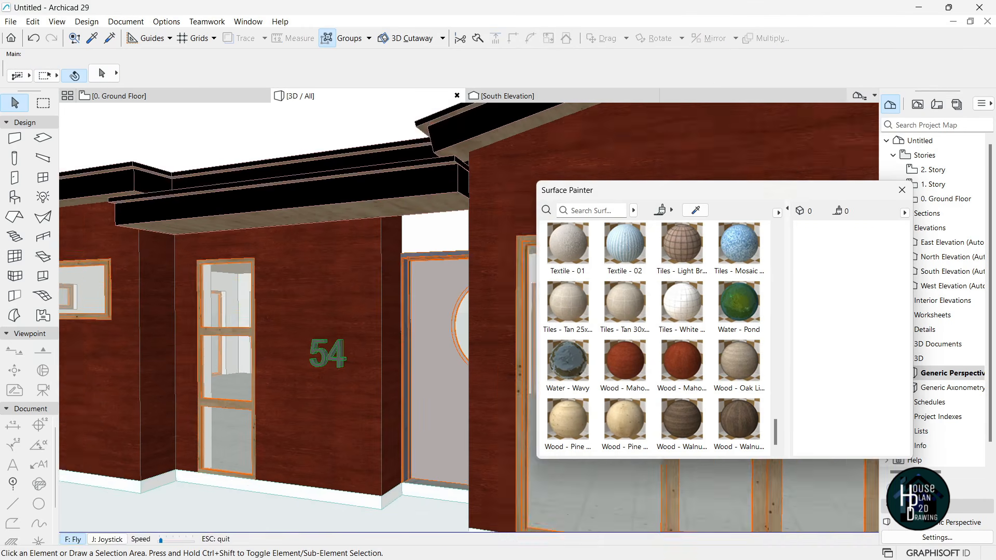
key(Up)
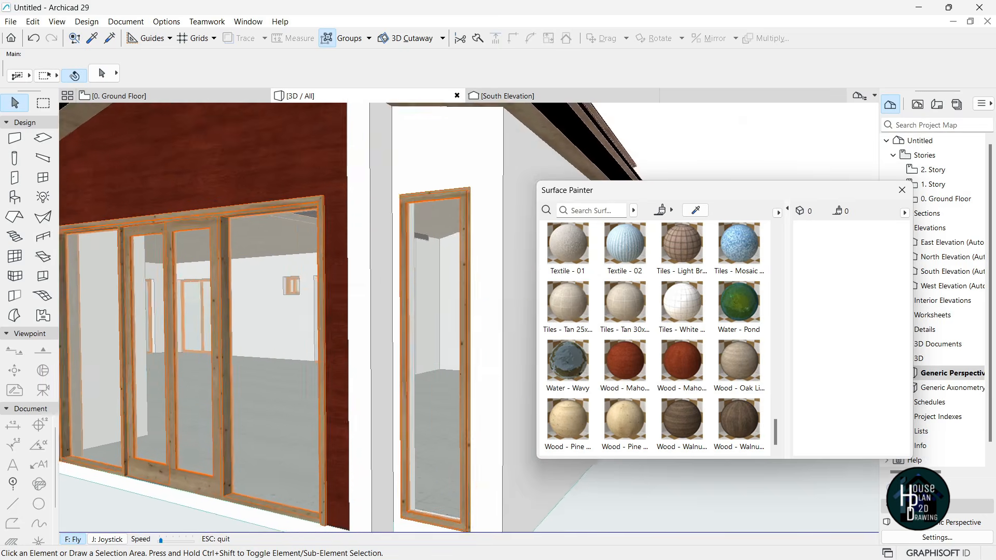
key(Escape)
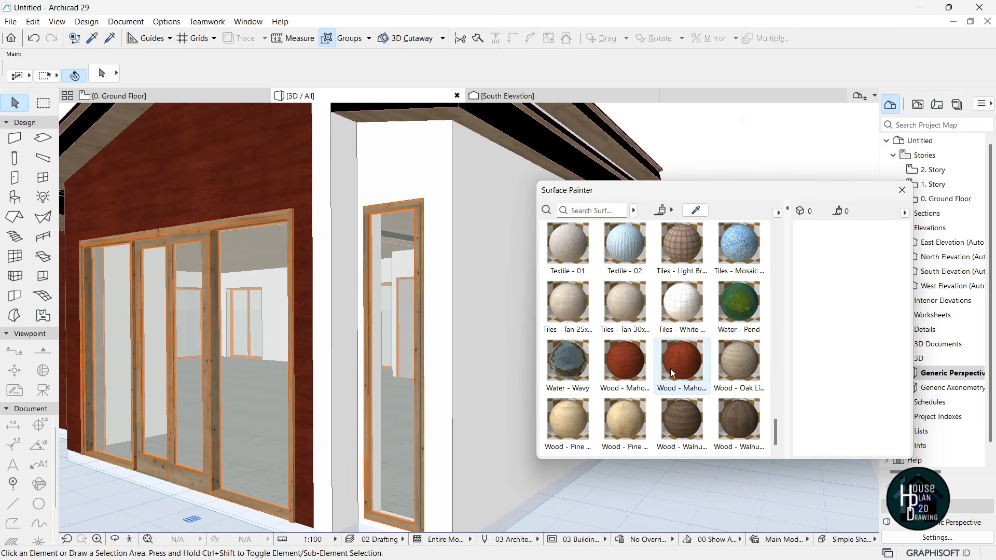
- Paint the narrow wall face beside the glass doors mahogany and verify its wall settings
click(630, 369)
scroll(311, 343, up, 2)
click(356, 320)
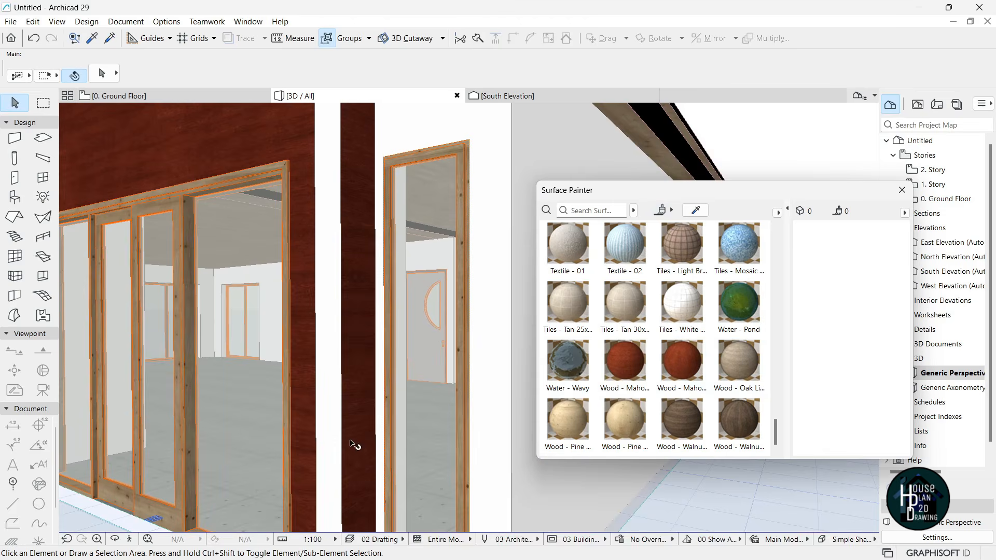
click(343, 350)
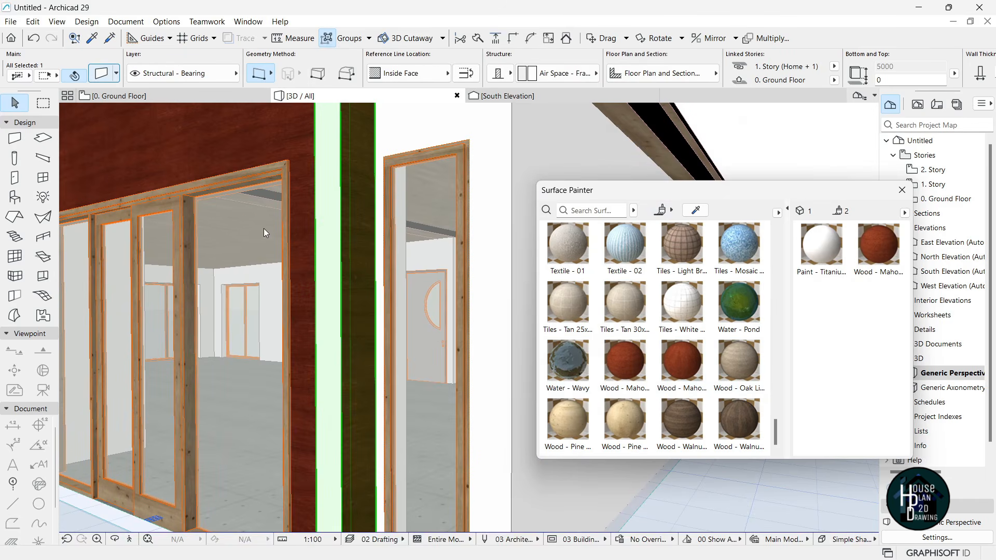
key(ctrl+t)
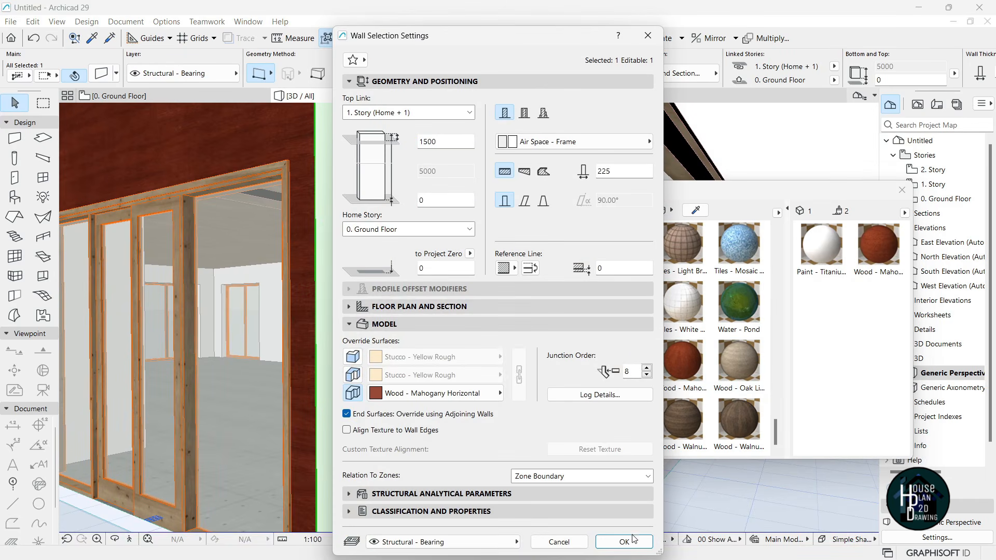
click(624, 542)
key(Escape)
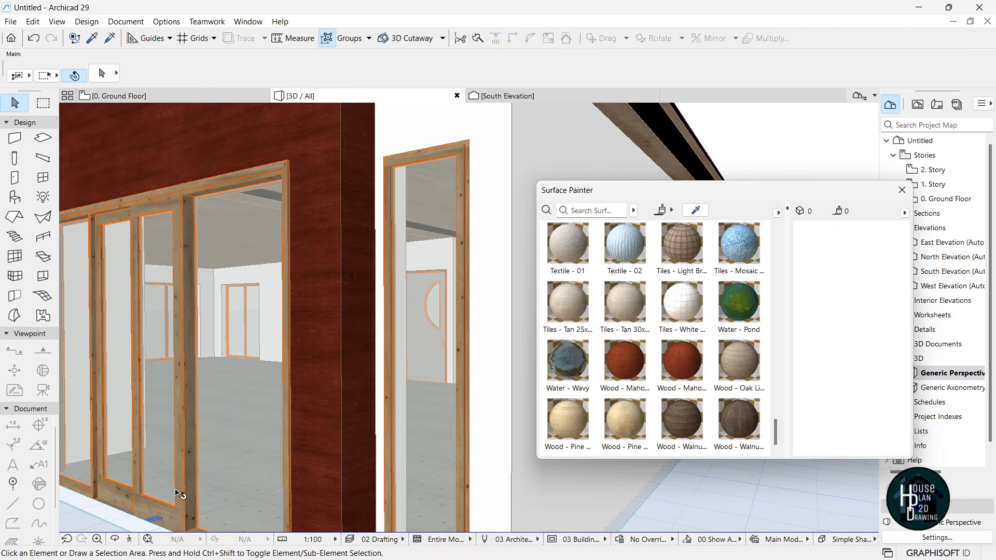
- Paint the remaining white walls beside and above the front door mahogany
click(131, 540)
key(Down)
key(Left)
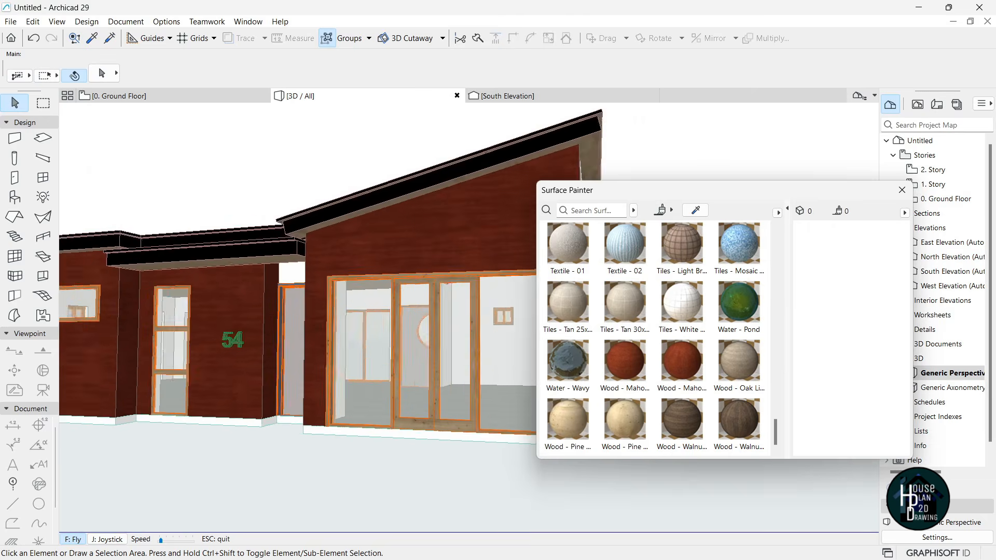
key(Up)
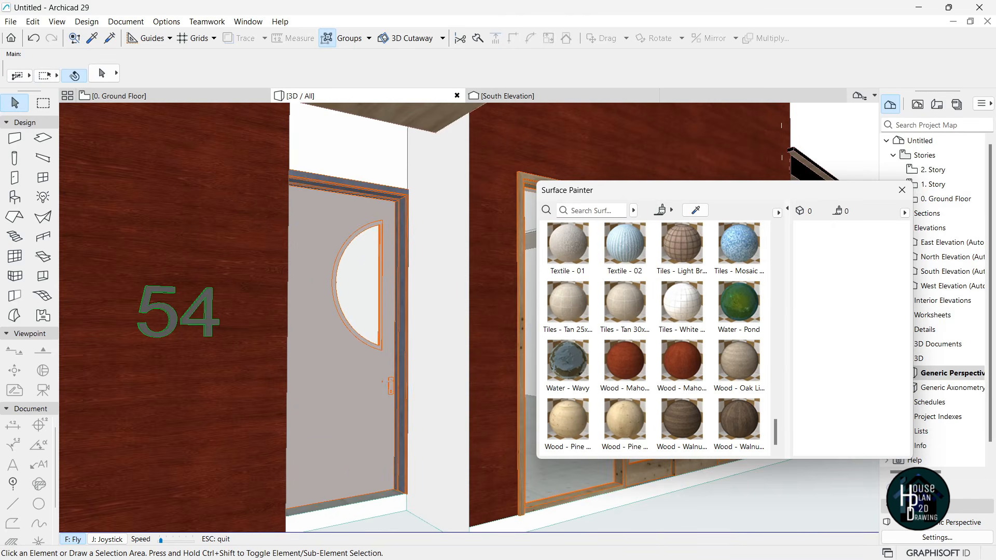
key(Escape)
click(665, 361)
click(427, 331)
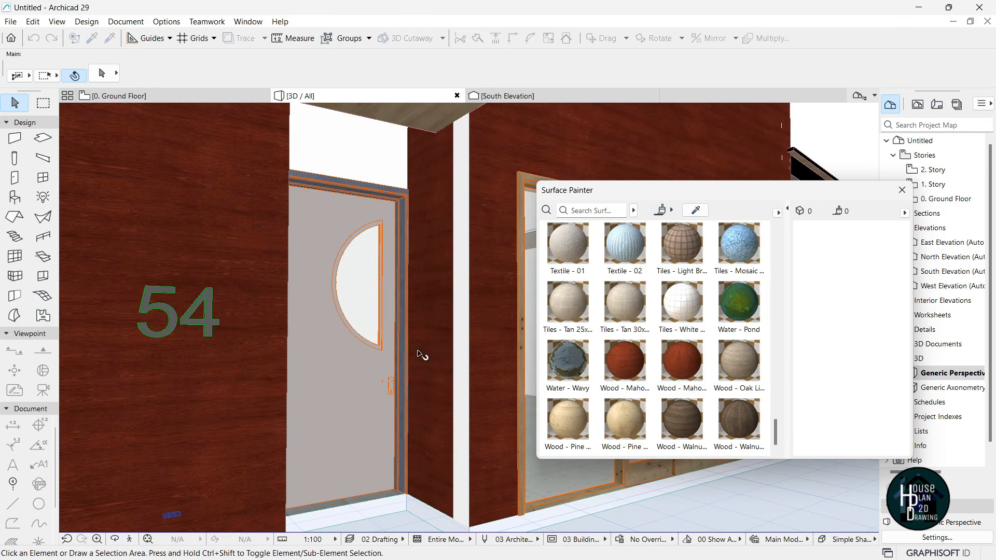
click(335, 132)
- Inspect the surface settings of the right wall beside the door
click(462, 310)
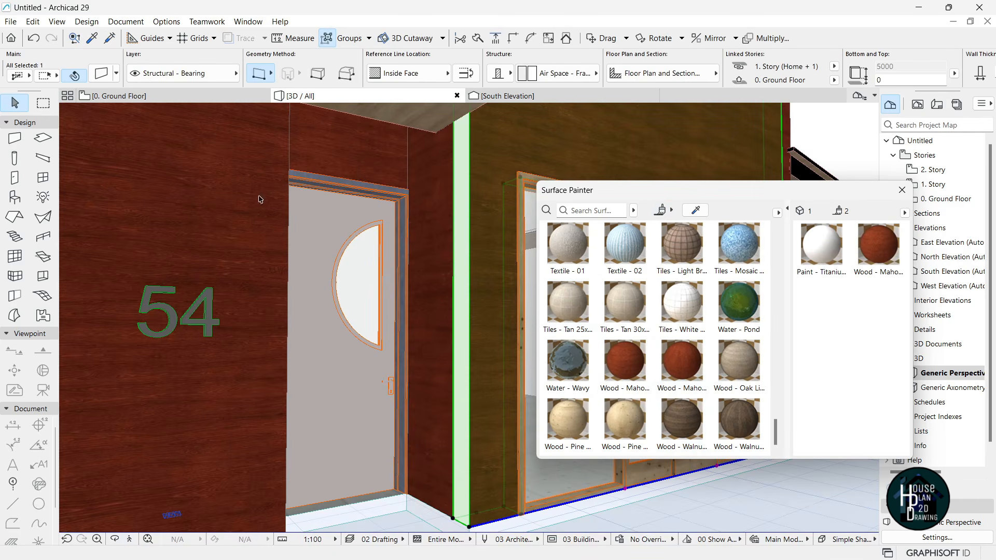
click(102, 74)
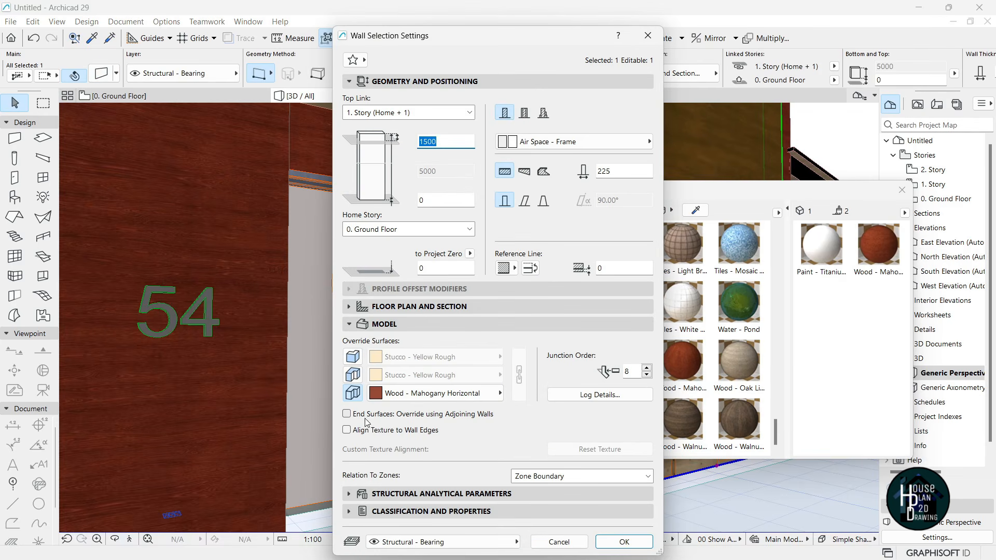
click(624, 542)
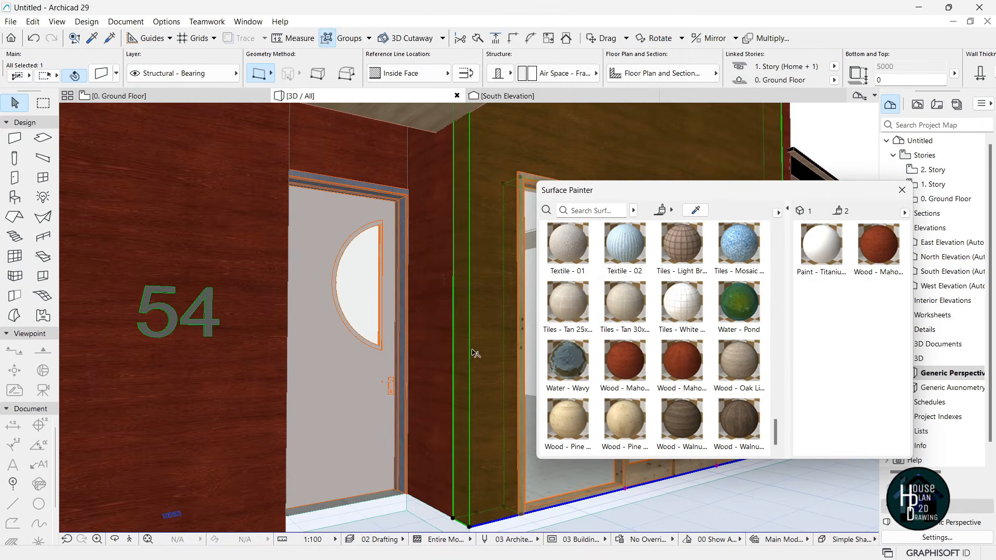
key(Escape)
click(129, 540)
key(Down)
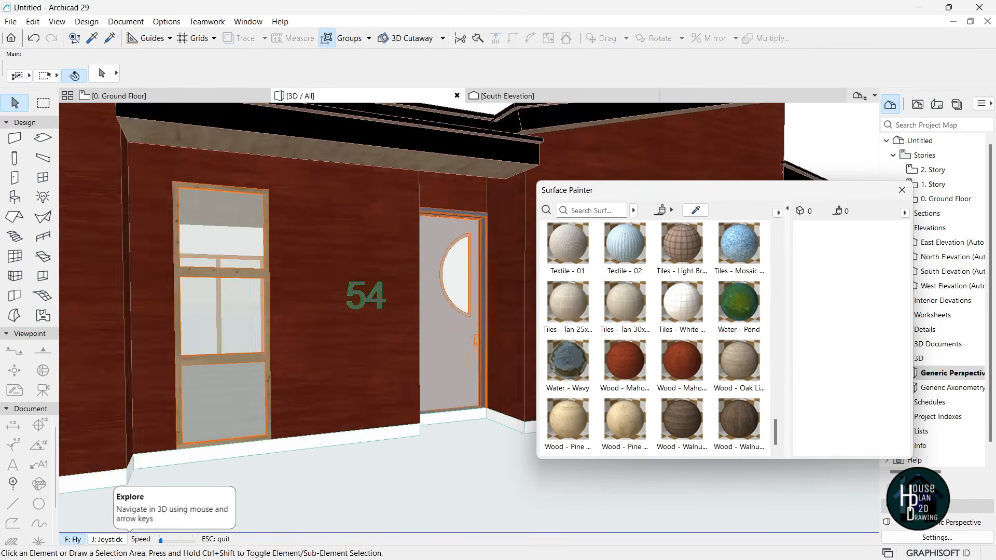
- Paint the upper recessed wall and the right side wall with Wood - Mahogany Horizontal
key(Down)
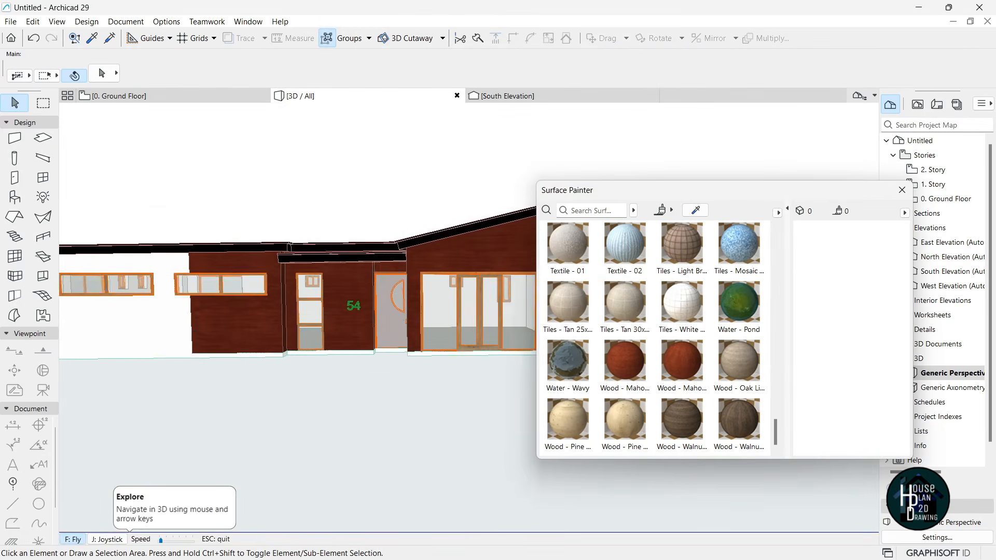
key(Right)
key(Right)
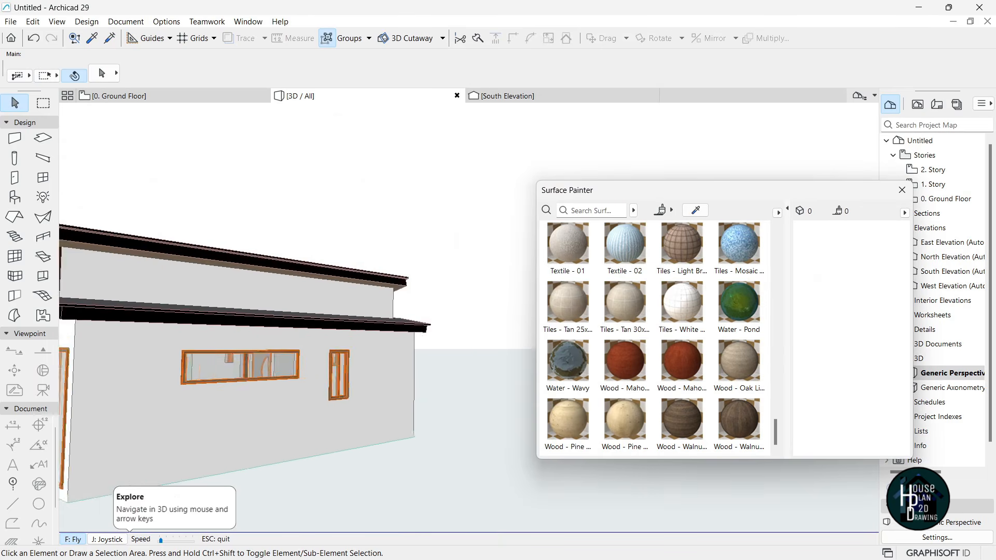
key(Escape)
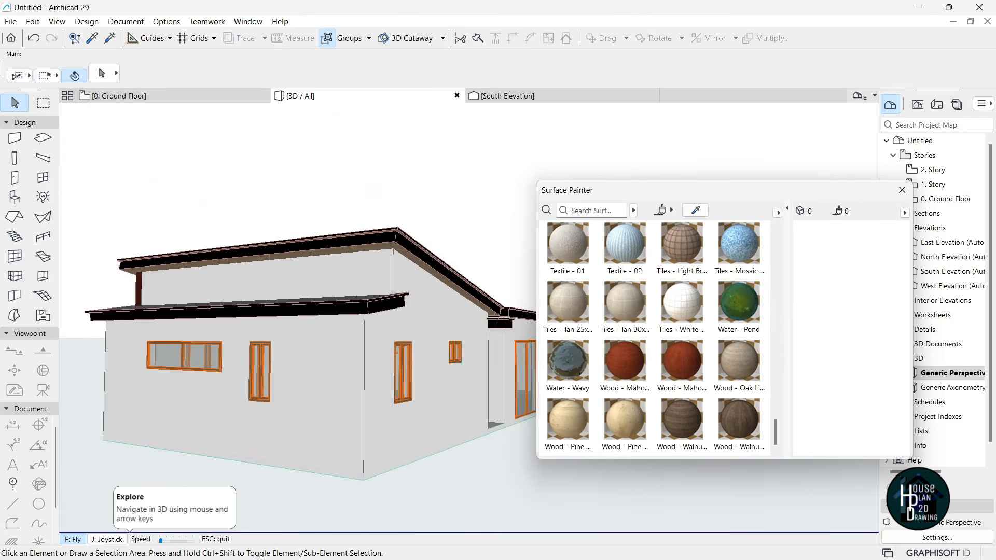
click(633, 367)
click(376, 296)
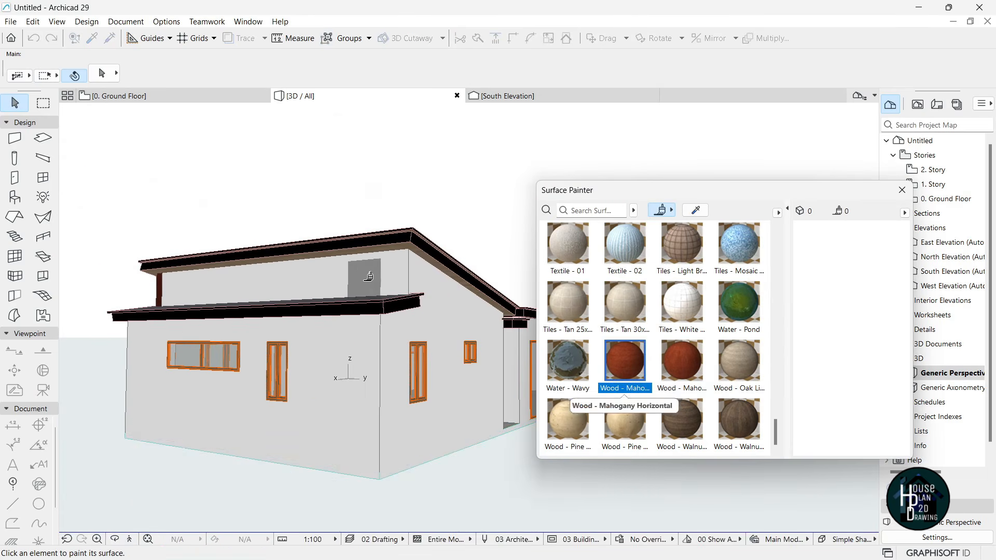
click(622, 370)
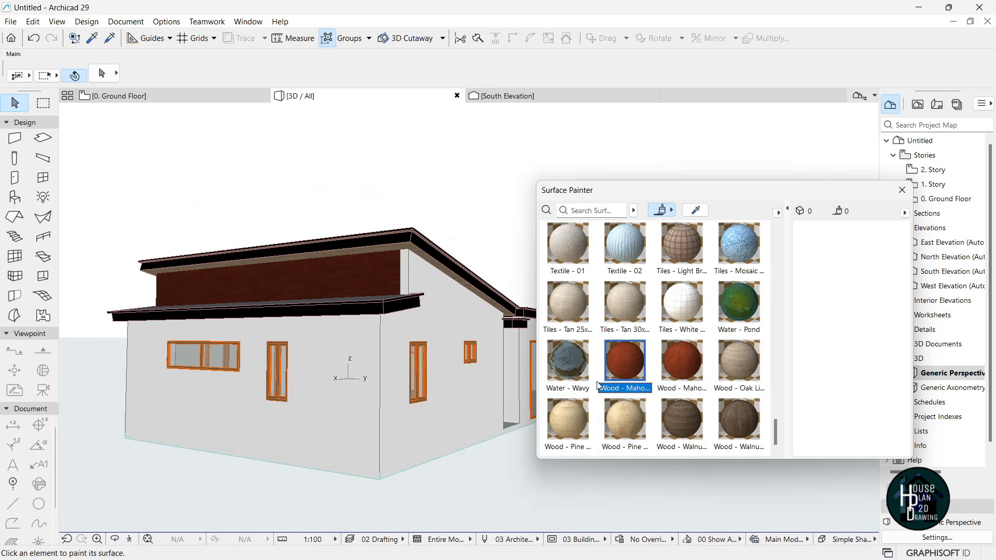
click(452, 395)
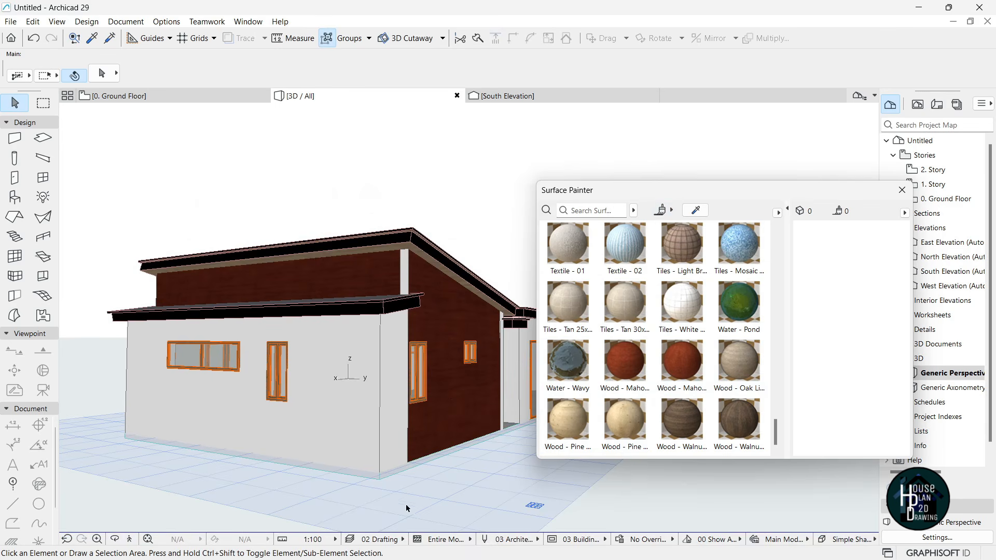
- Turn on the end-surface override for the right side wall and set it to Wood - Mahogany Vertical
click(404, 267)
key(ctrl+t)
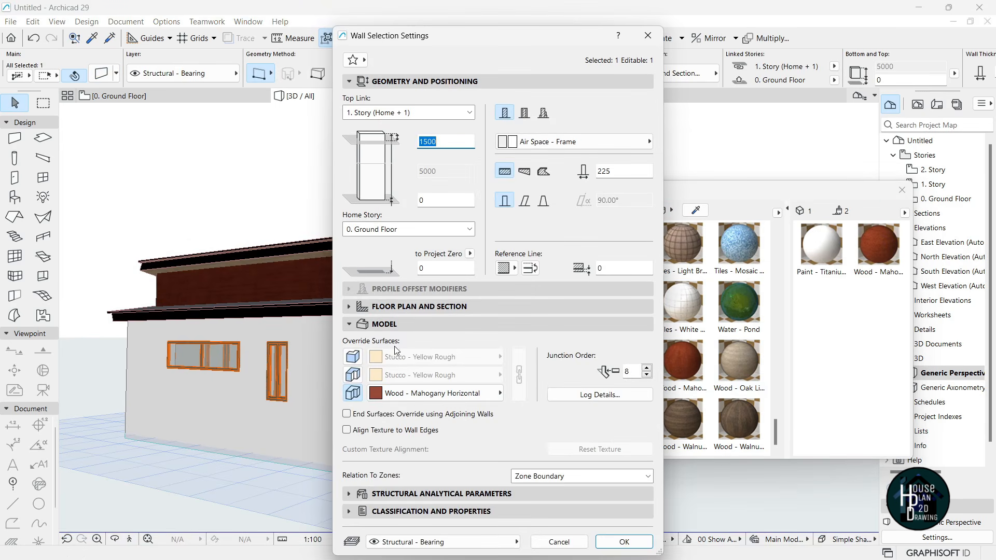
click(624, 542)
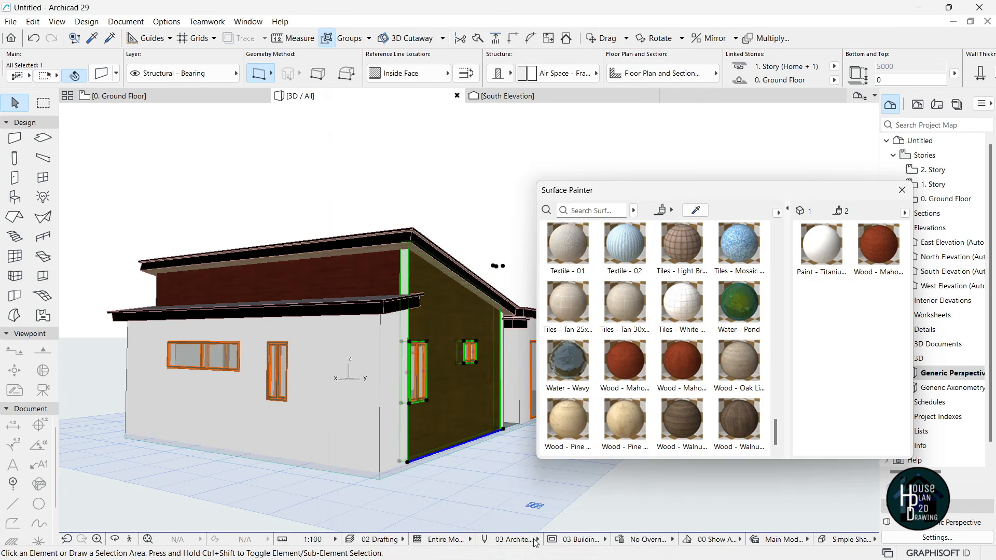
click(455, 483)
click(420, 274)
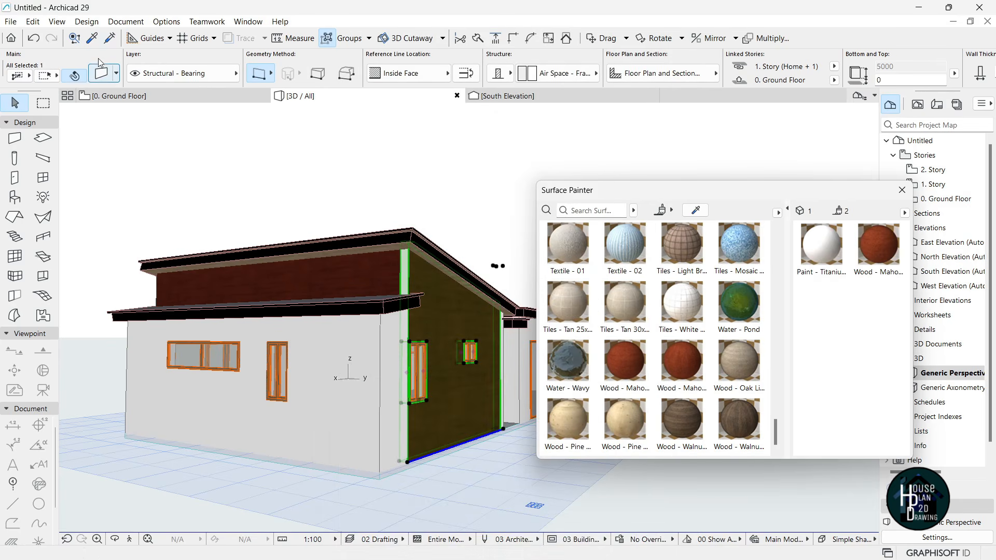
key(ctrl+t)
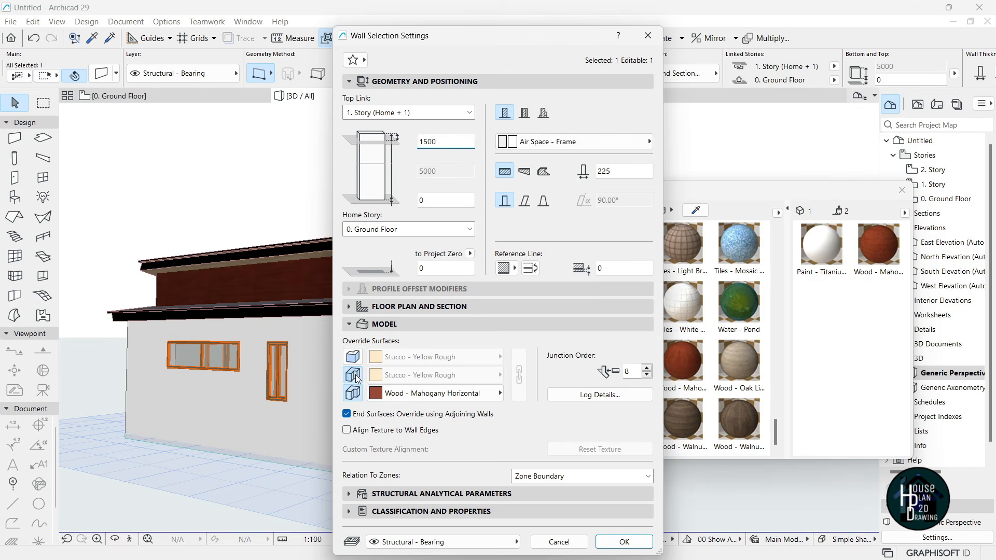
click(352, 375)
click(487, 375)
text(w)
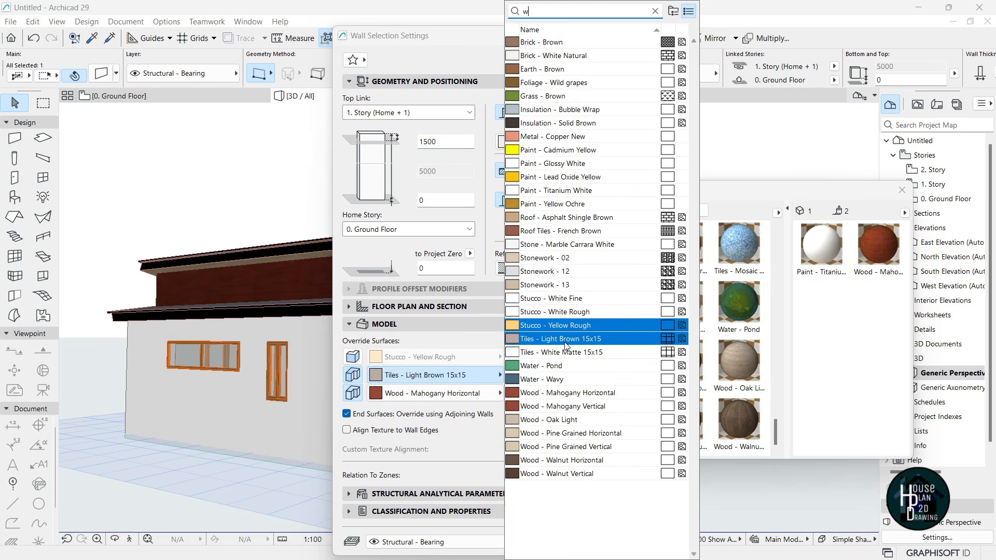
text(oo)
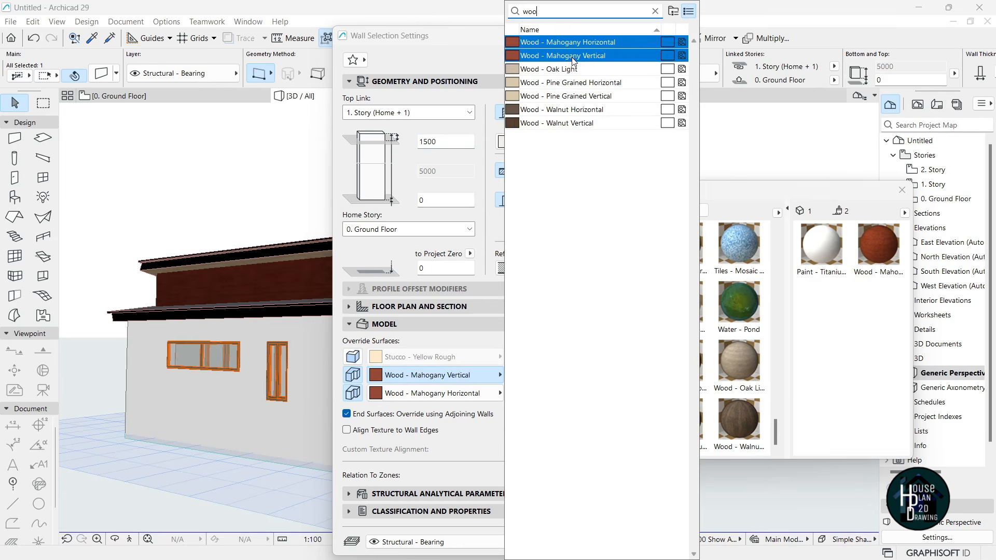
click(576, 43)
key(Return)
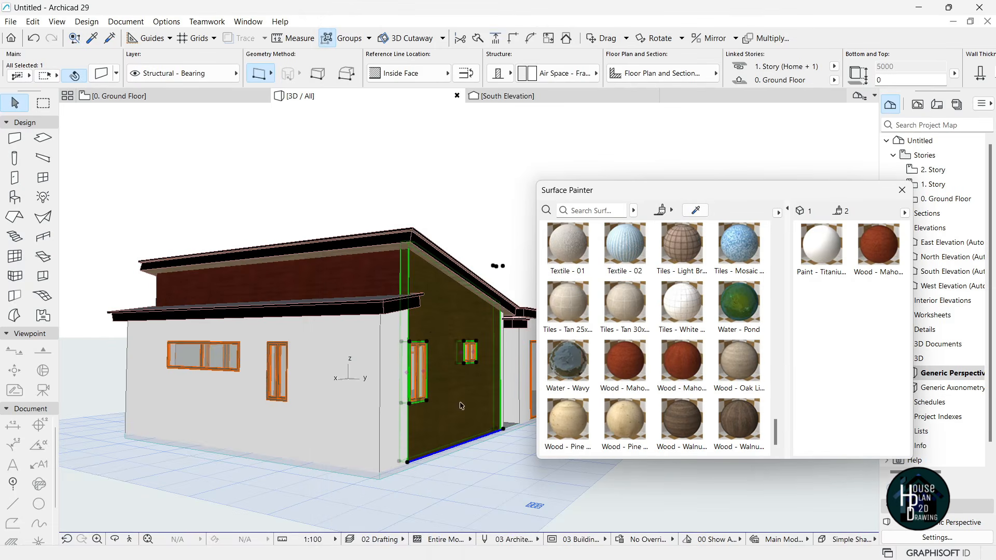
key(Escape)
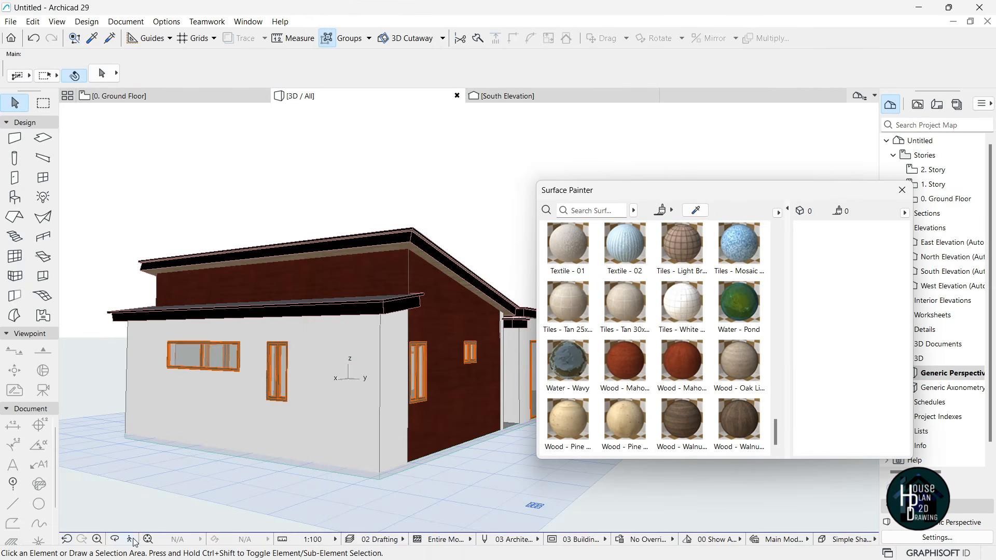
- Move the camera toward the door side and check the wall beside the door, leaving it unchanged
click(130, 540)
key(Down)
key(Up)
key(Down)
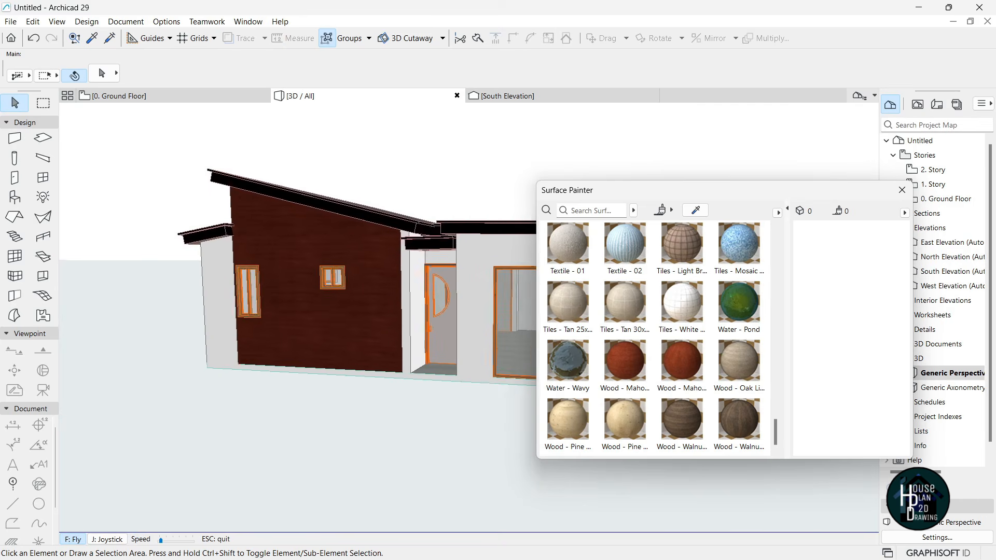
key(Up)
key(Escape)
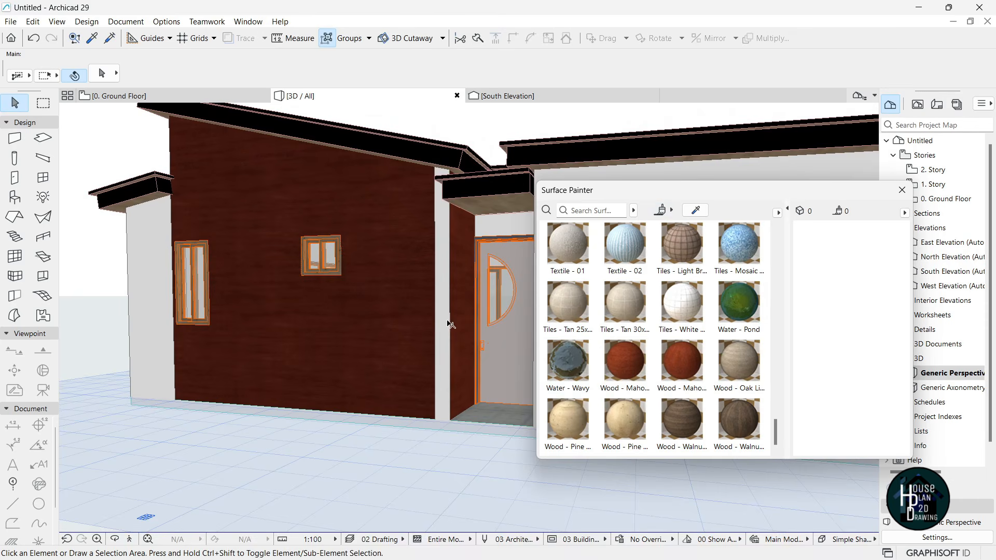
click(453, 298)
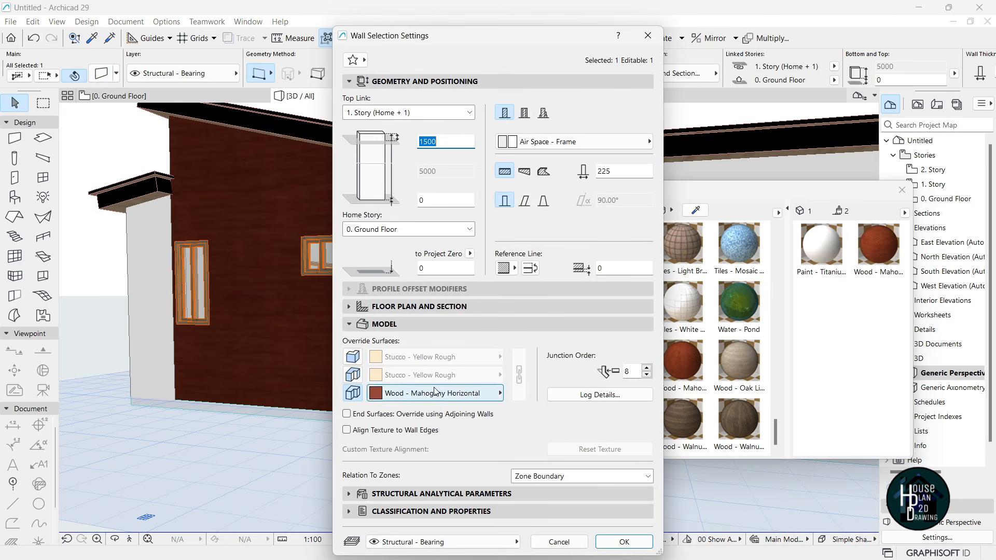
click(624, 541)
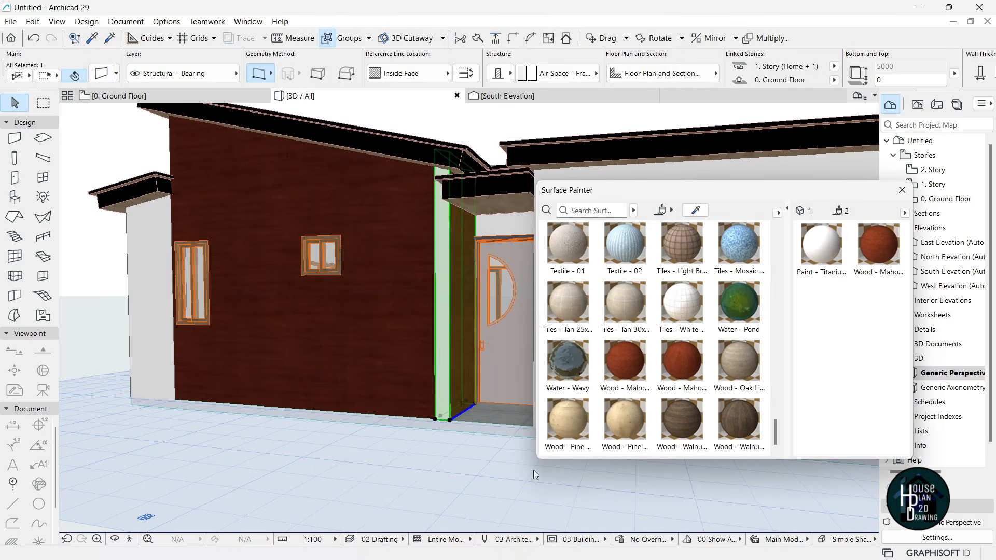
- Fly around the house to view the side wall and the front facade from several angles
click(130, 543)
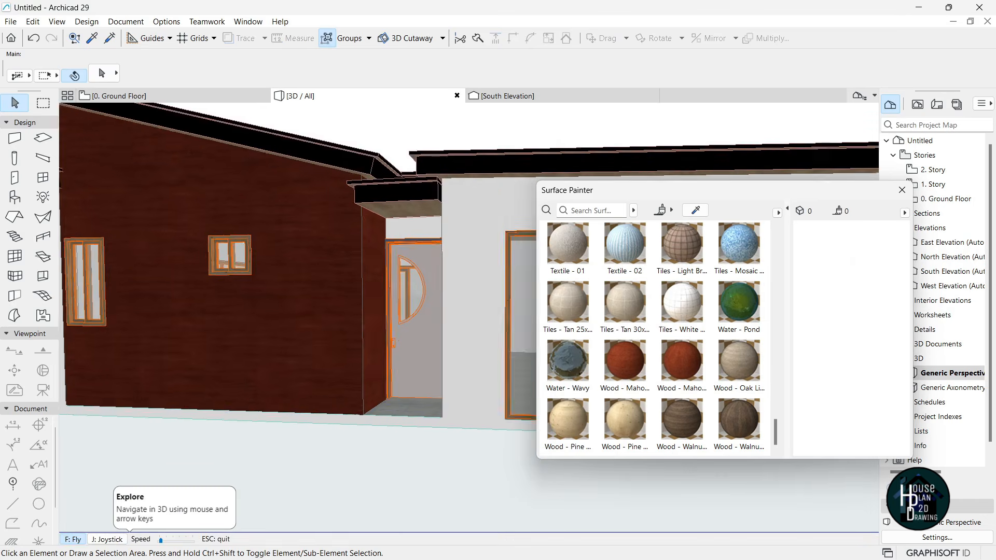
key(Down)
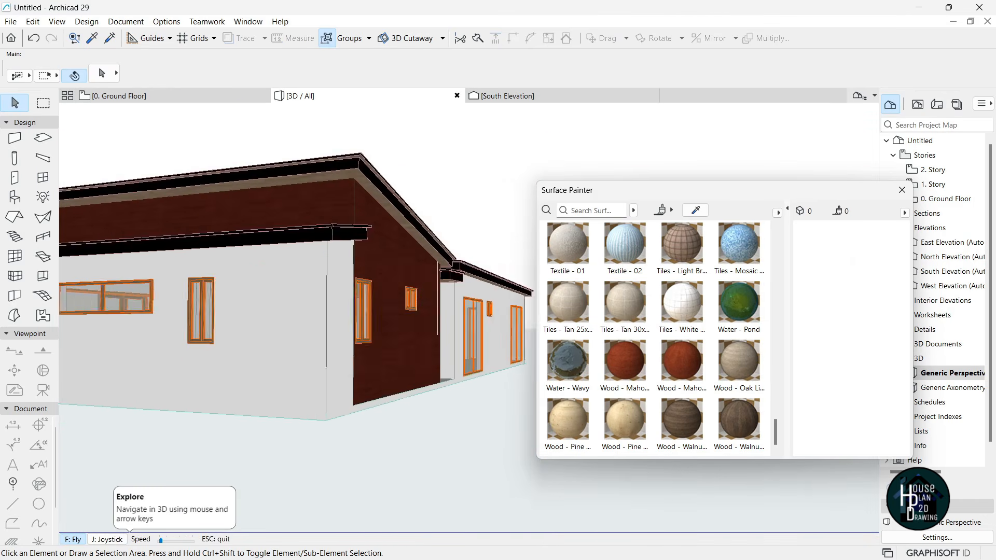
key(Left)
key(Up)
key(Left)
key(Down)
key(Up)
key(Down)
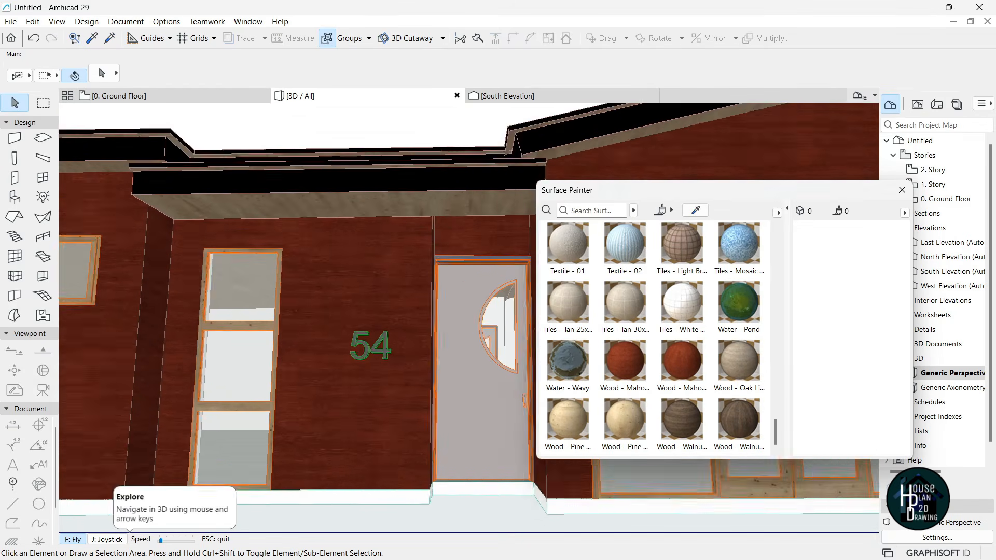
key(Down)
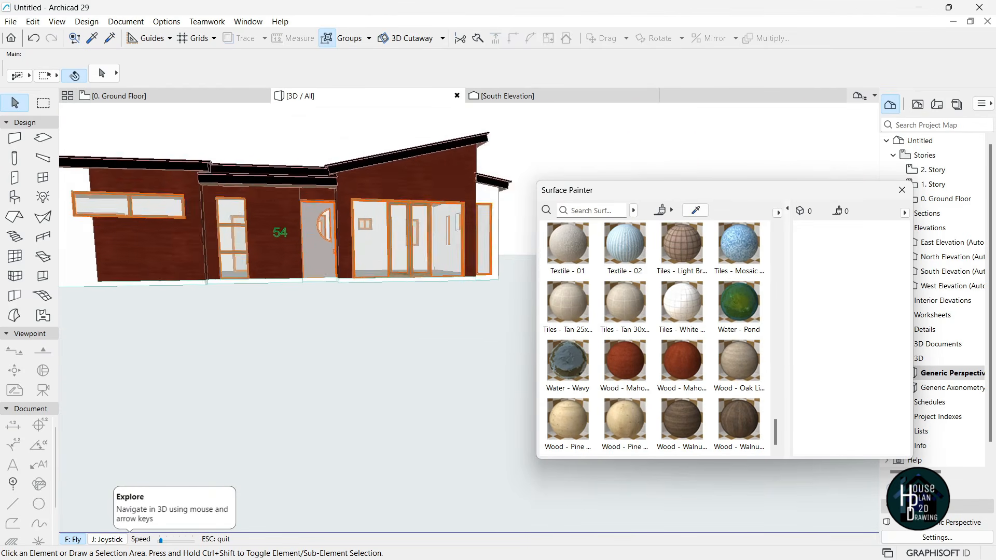
key(Up)
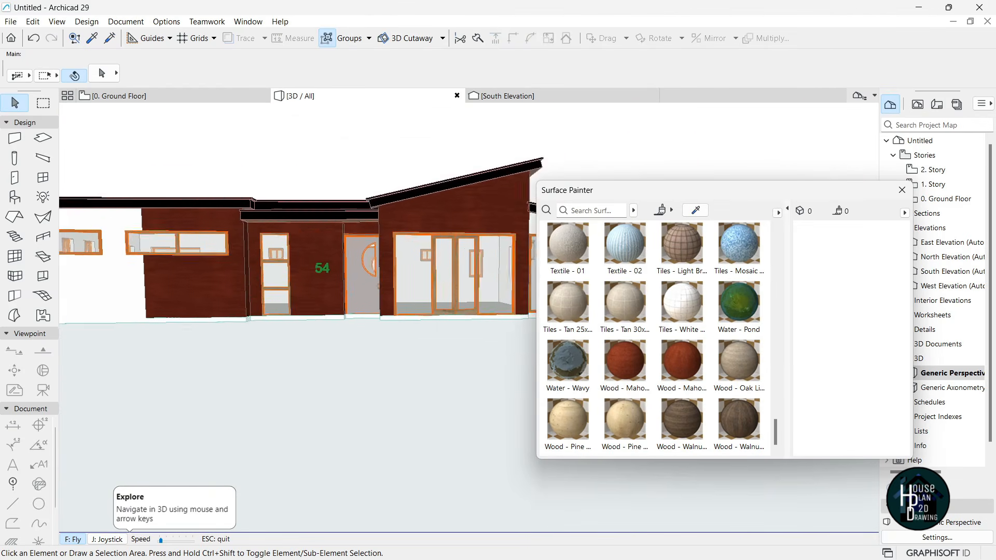
key(Escape)
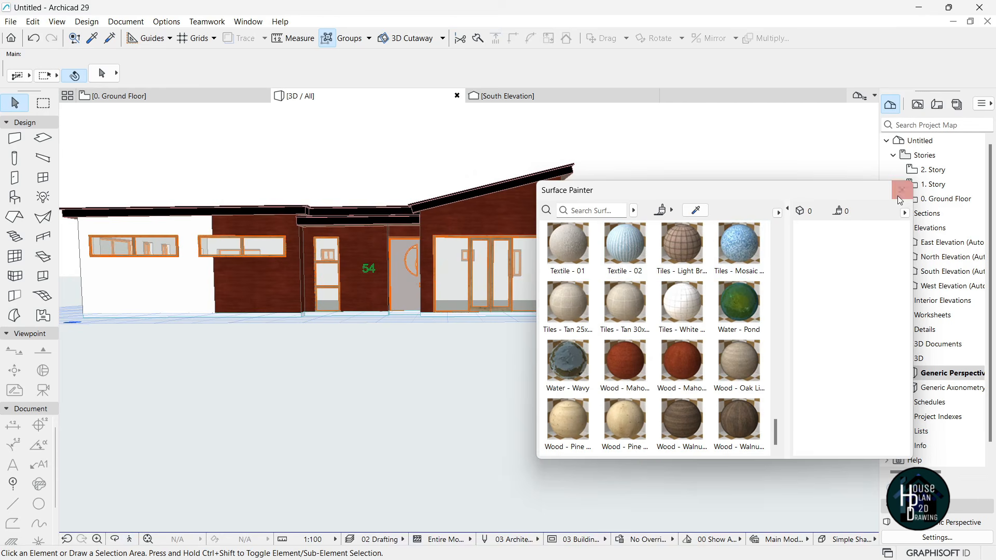
- Close the Surface Painter and bring the camera close to the front door with the 54 sign
click(902, 191)
click(147, 539)
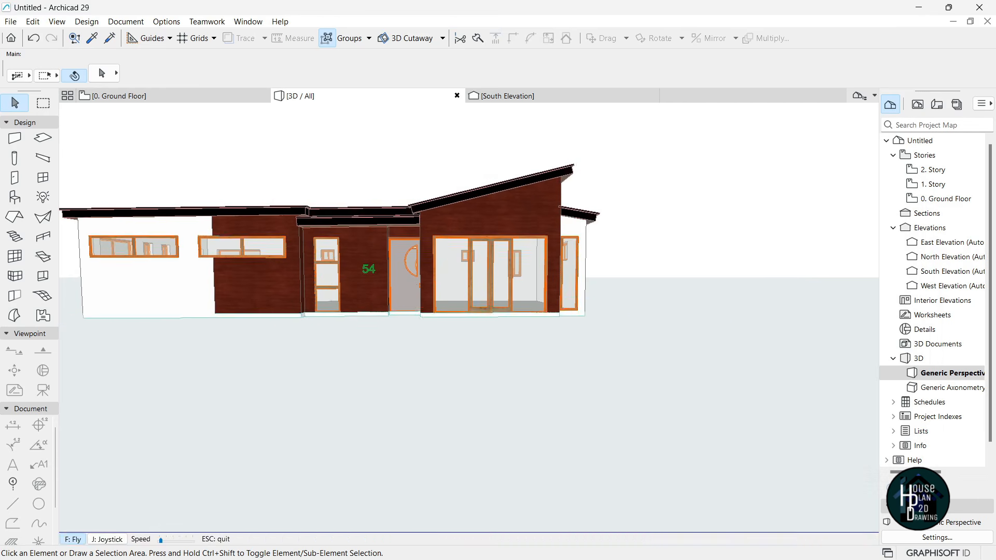
key(Up)
key(Down)
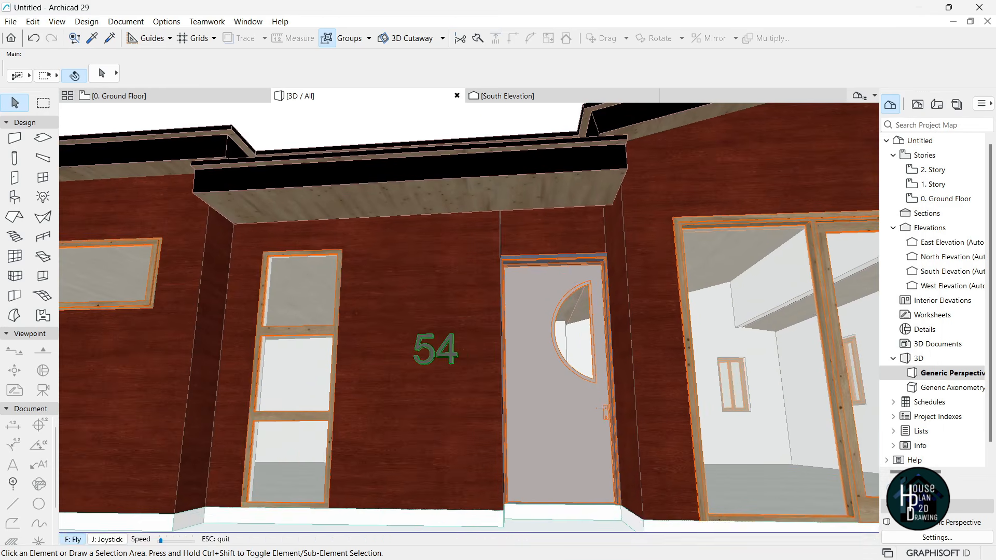
key(Escape)
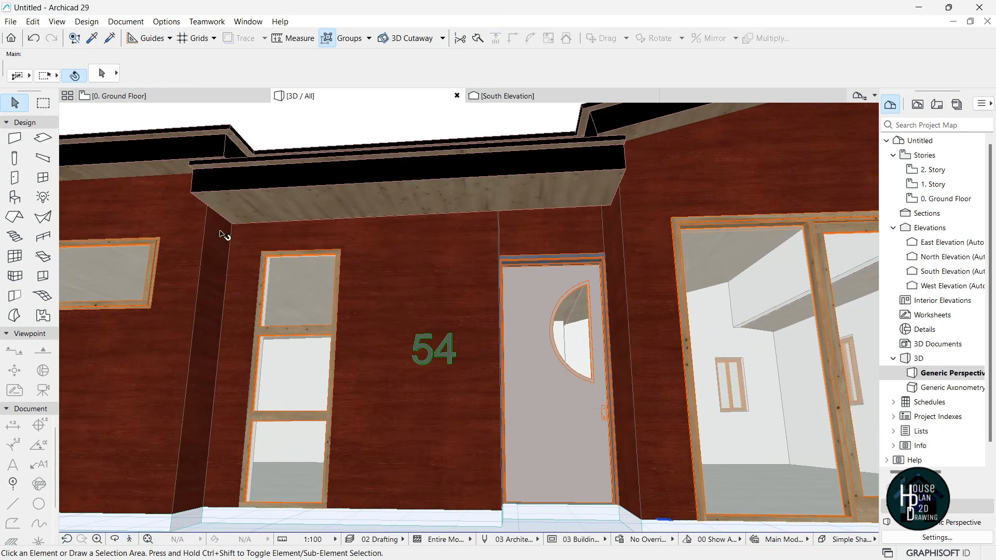
click(42, 199)
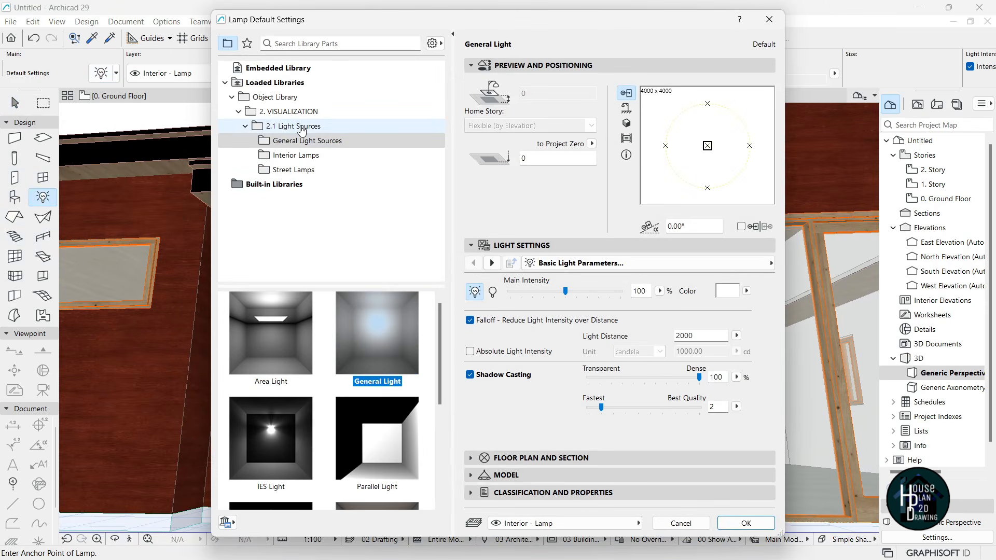
- Set the Lamp tool default to Recessed Spot from 2.1 Light Sources > Interior Lamps
click(296, 155)
scroll(348, 410, down, 2)
scroll(348, 413, down, 5)
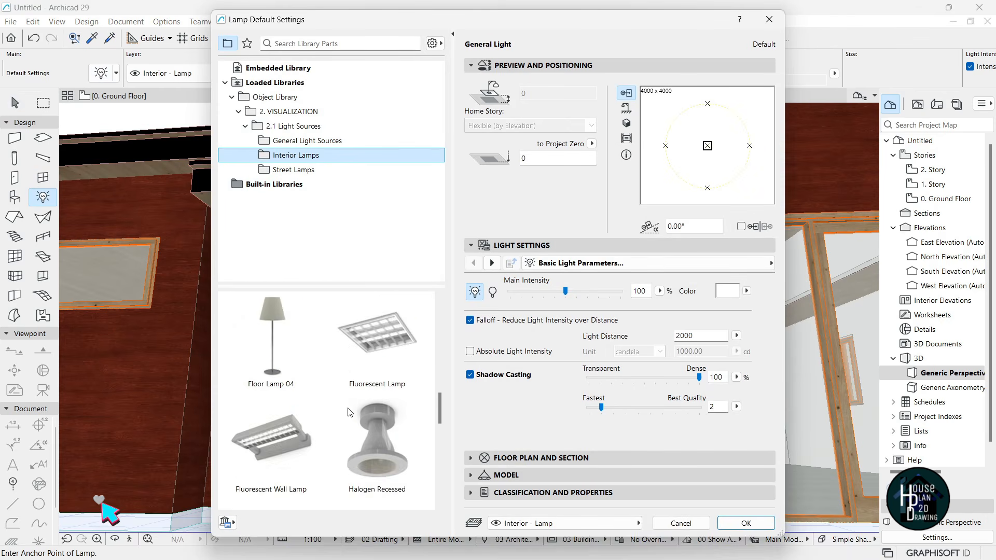
scroll(349, 412, down, 5)
scroll(363, 394, up, 2)
click(376, 372)
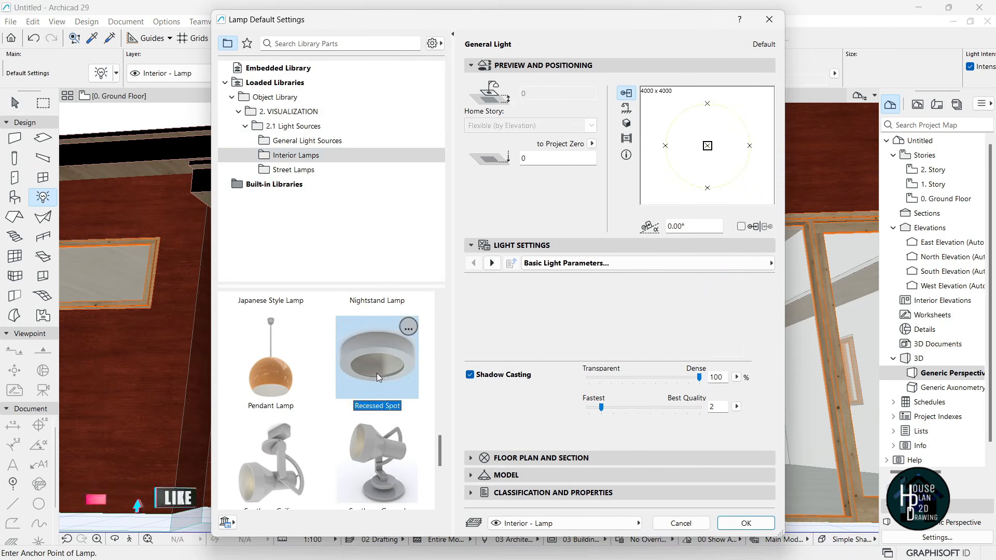
click(746, 523)
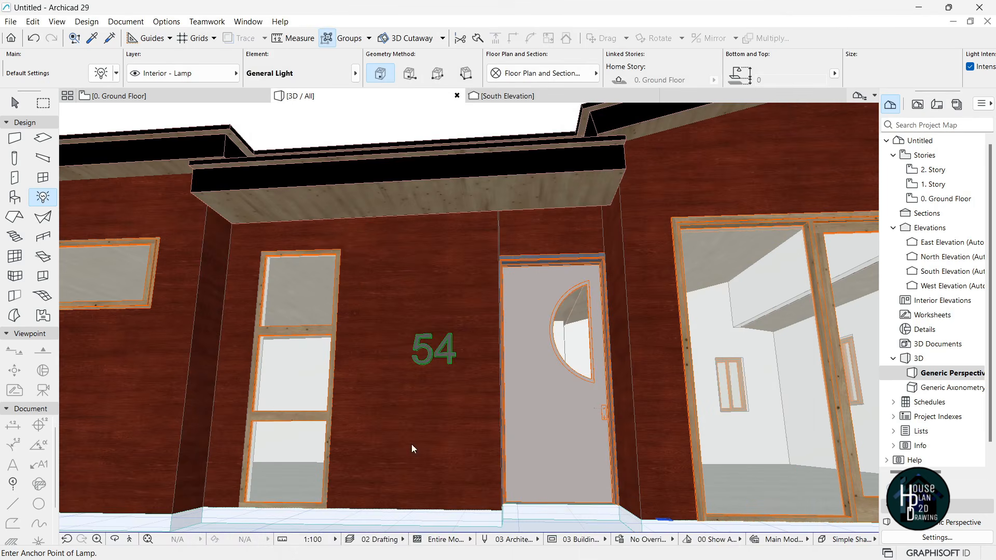
scroll(377, 191, up, 2)
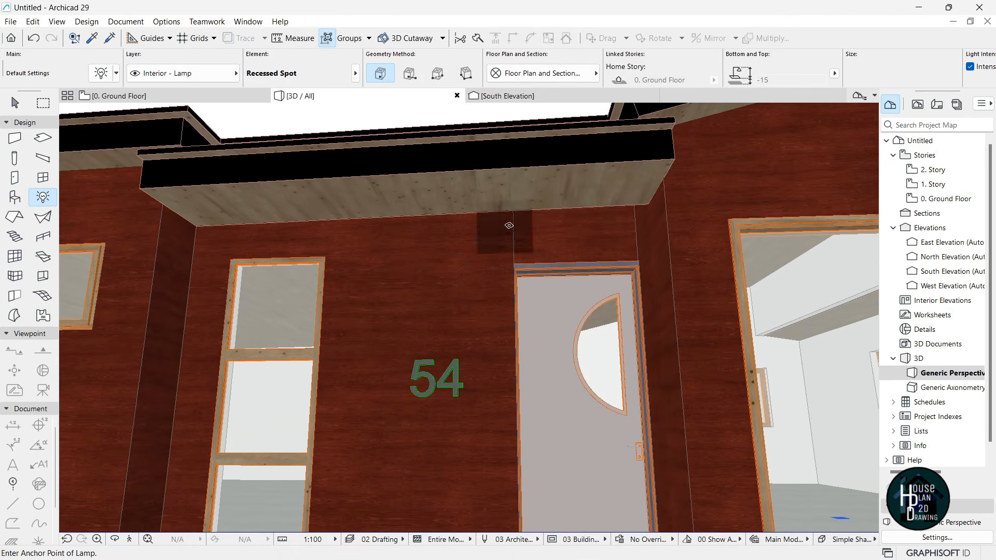
- Place two Recessed Spot lamps under the entrance canopy, then walk the camera up to check them
click(586, 188)
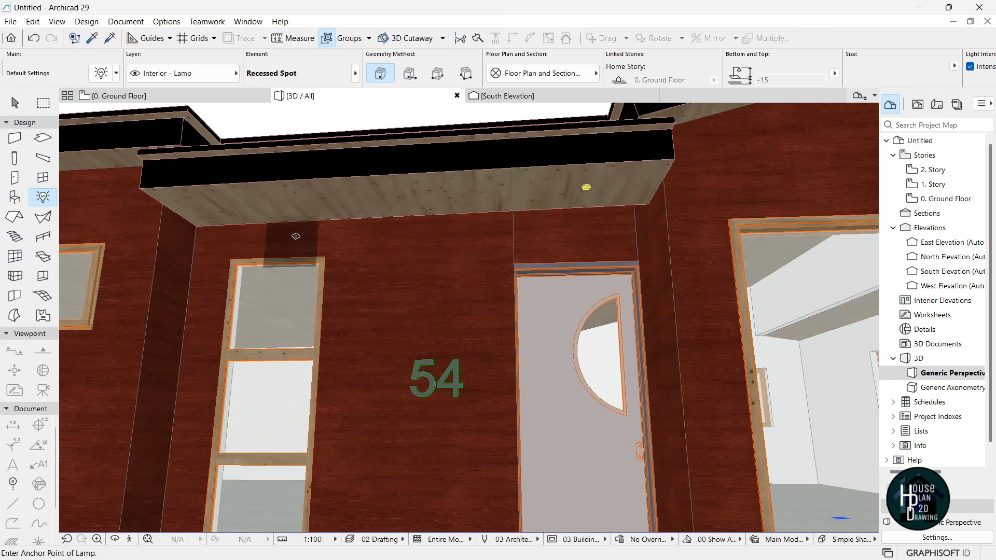
click(280, 202)
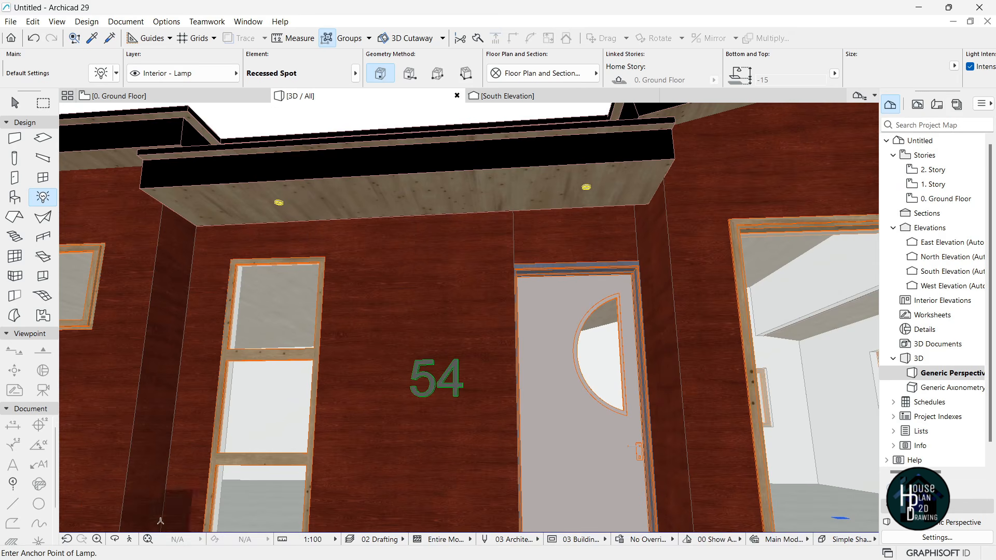
click(130, 540)
key(Down)
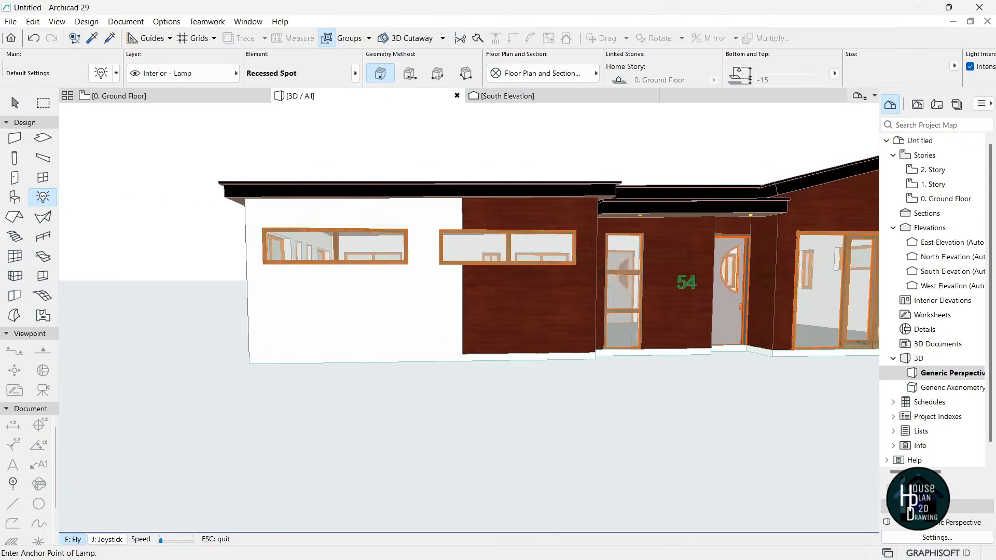
key(Left)
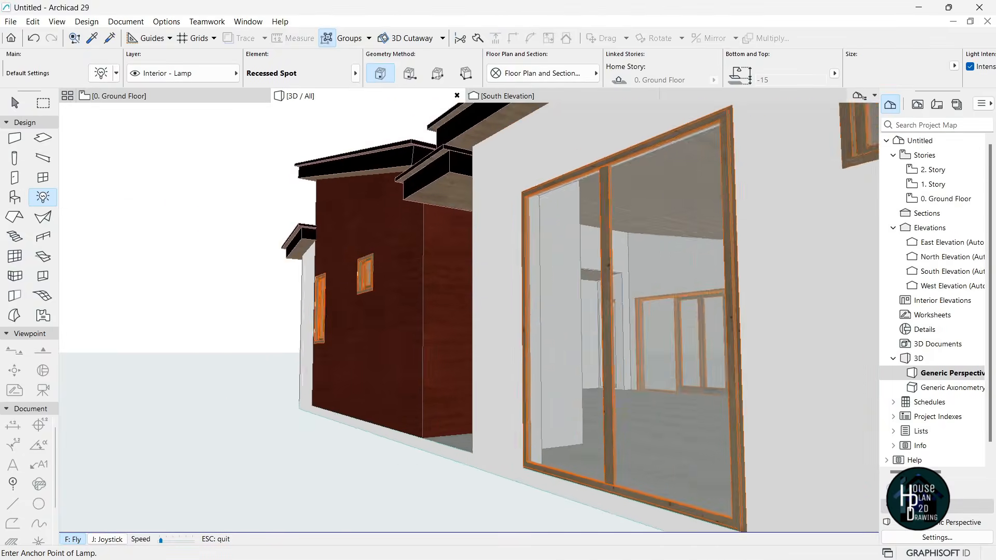
key(Up)
key(Escape)
key(Escape)
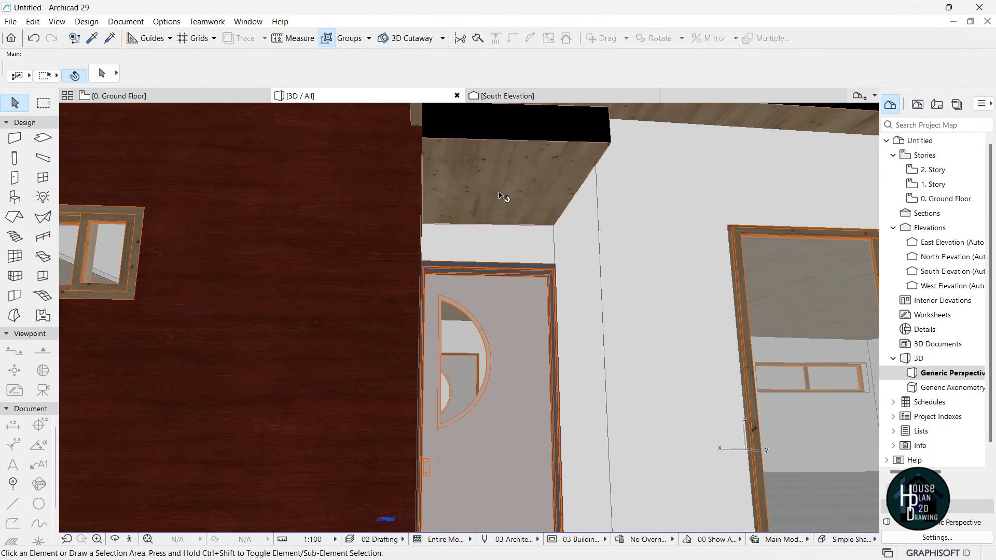
- Add another recessed spot on the canopy ceiling and walk around the 54 facade to inspect it
click(50, 197)
click(496, 190)
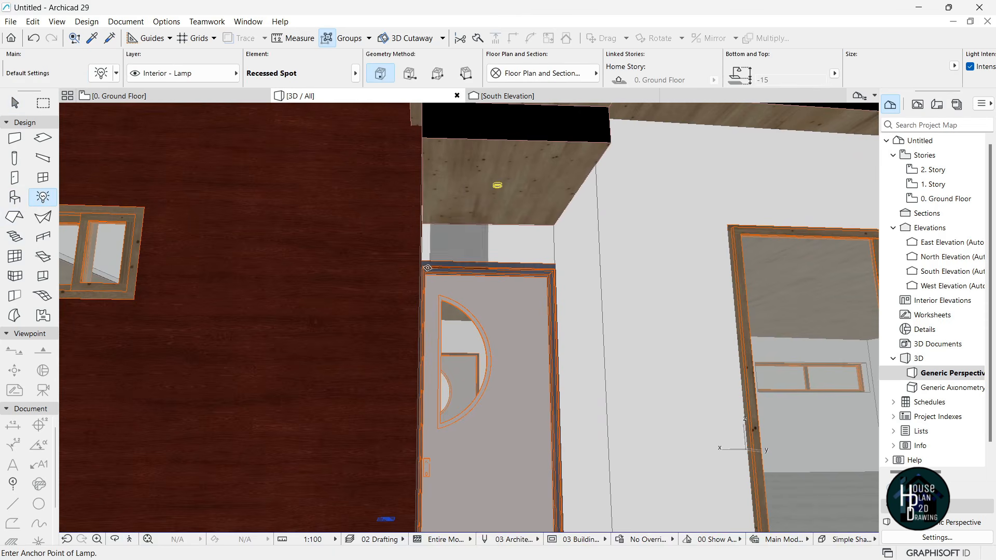
click(130, 540)
key(Down)
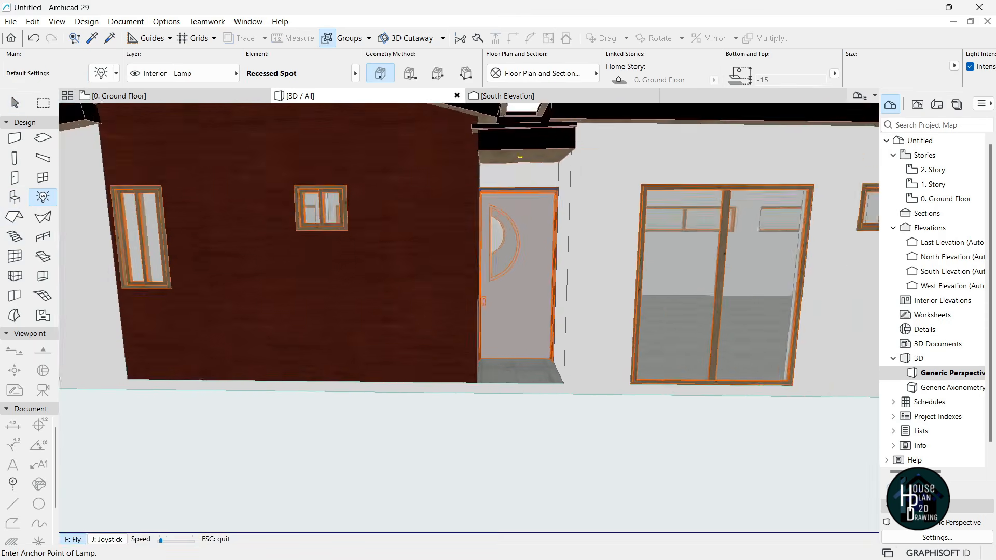
key(Left)
key(Up)
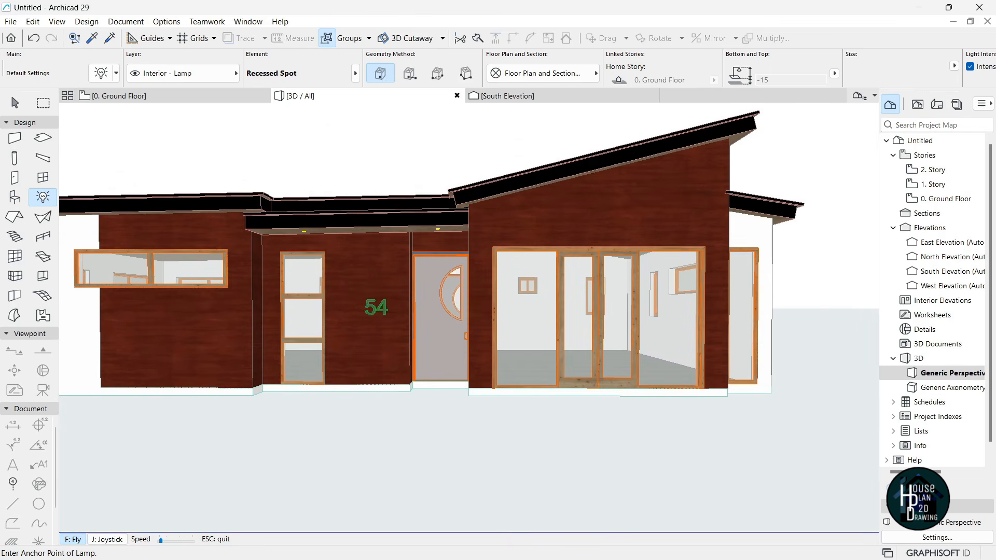
key(Down)
key(Escape)
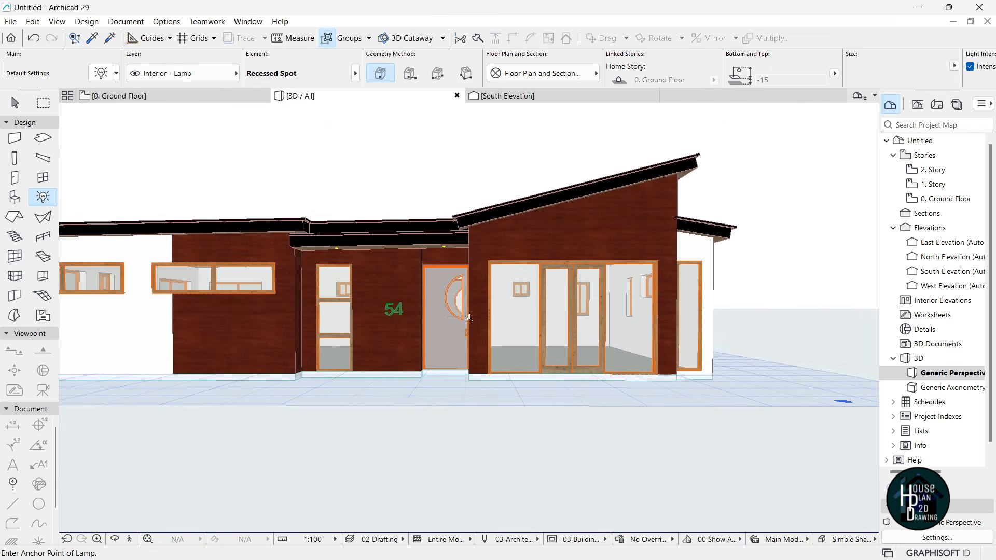
key(Escape)
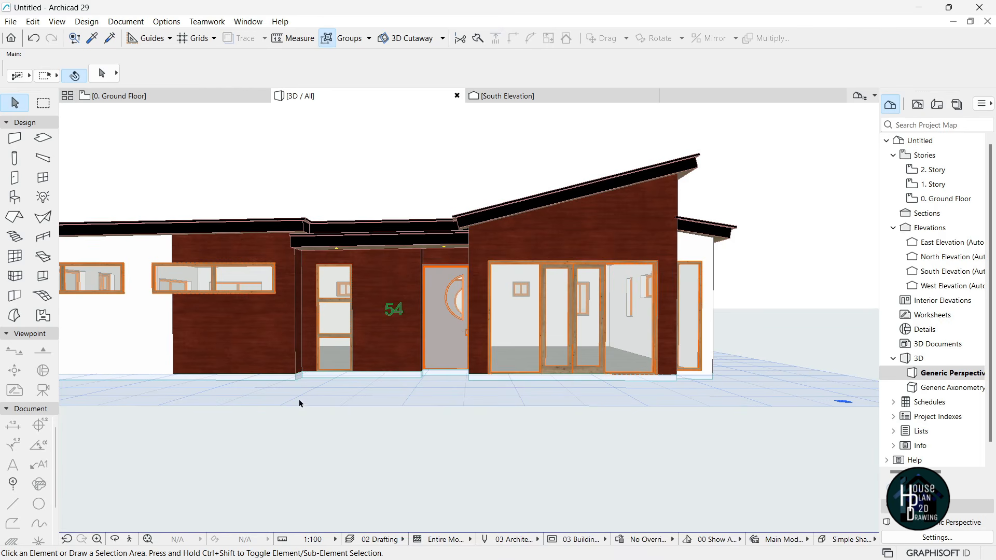
- Select and deselect the ground slab in 3D, then switch to the 0. Ground Floor plan
click(296, 382)
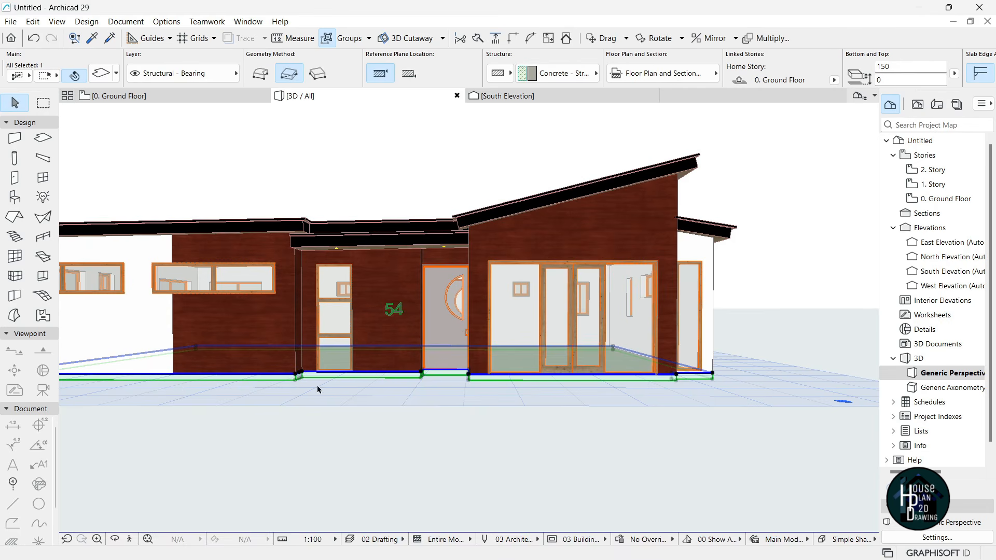
click(330, 446)
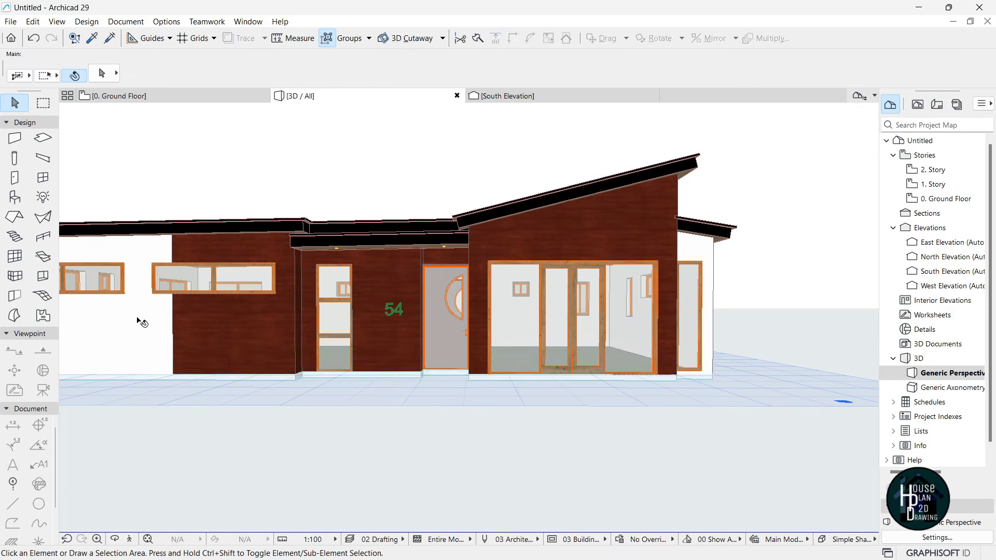
click(132, 99)
- Select the ground floor slab and start a free-polygon subtraction from its corner
click(330, 308)
scroll(332, 308, down, 7)
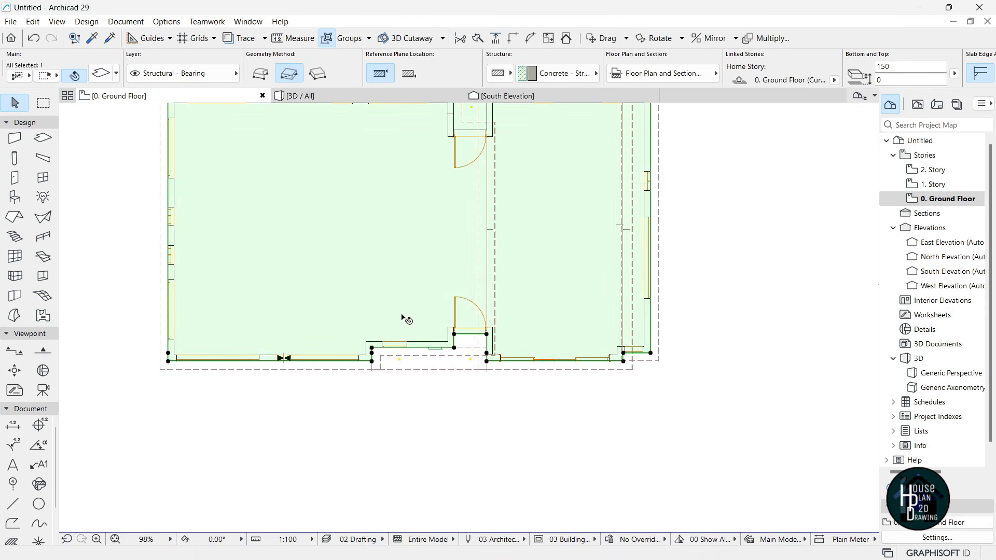
scroll(405, 318, down, 3)
scroll(399, 314, up, 9)
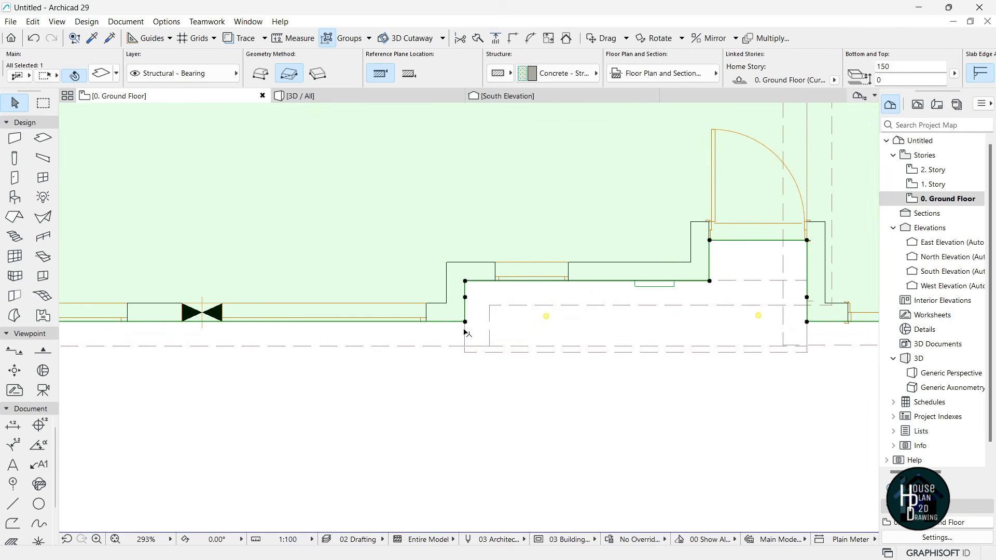
click(465, 322)
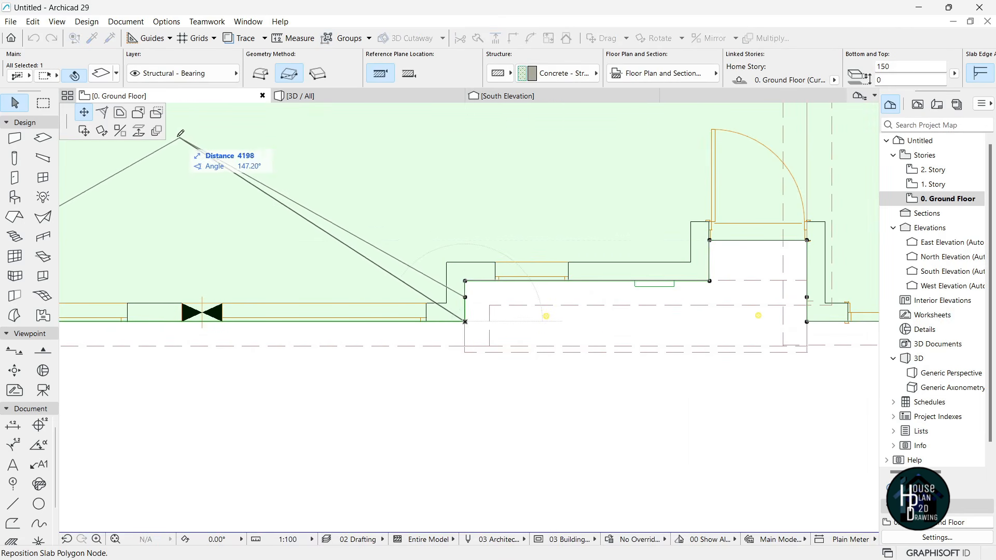
click(156, 114)
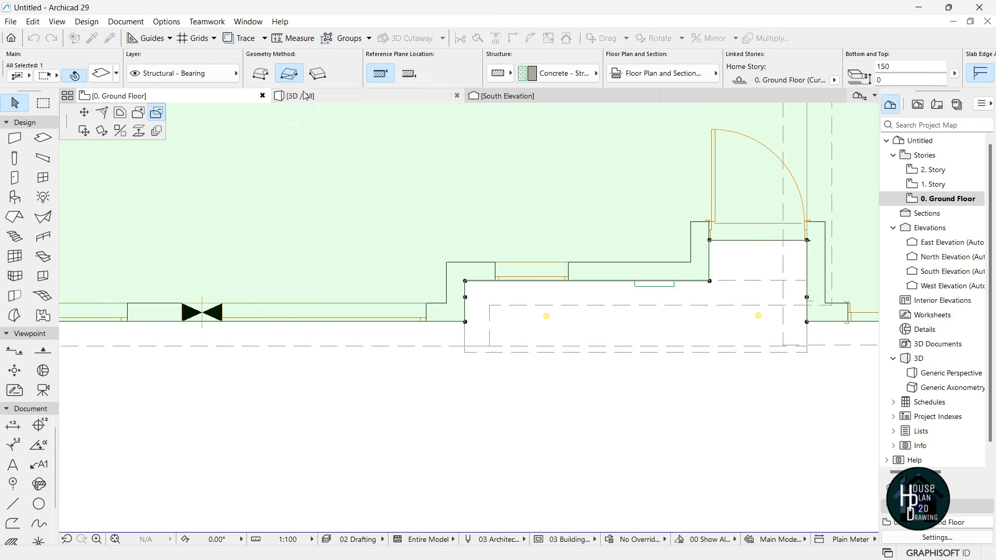
click(261, 79)
- Trace the cut-out outline along the entrance wall corners and both door-recess corners
scroll(166, 338, up, 4)
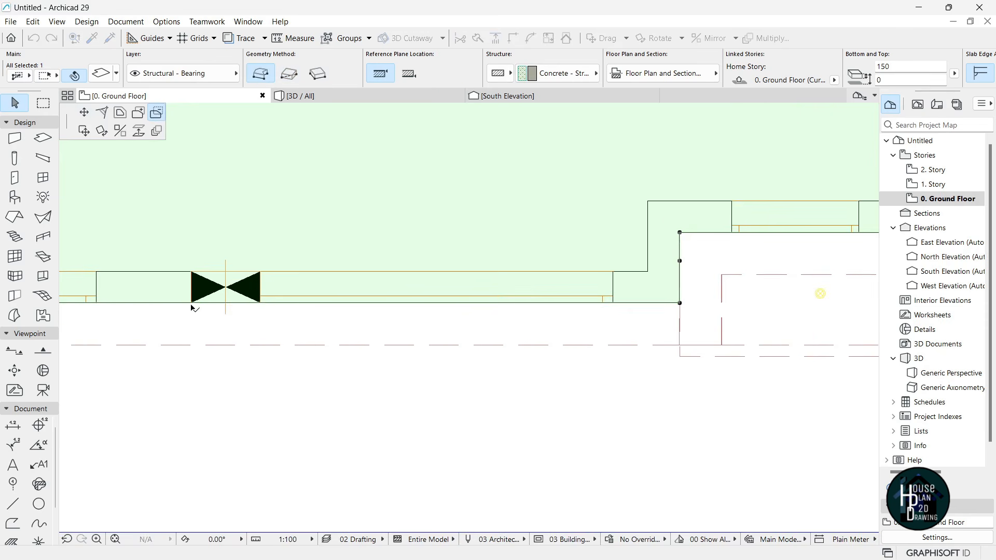
click(191, 303)
scroll(194, 281, down, 3)
scroll(441, 289, up, 2)
click(395, 302)
scroll(363, 311, down, 4)
scroll(620, 236, up, 4)
click(279, 395)
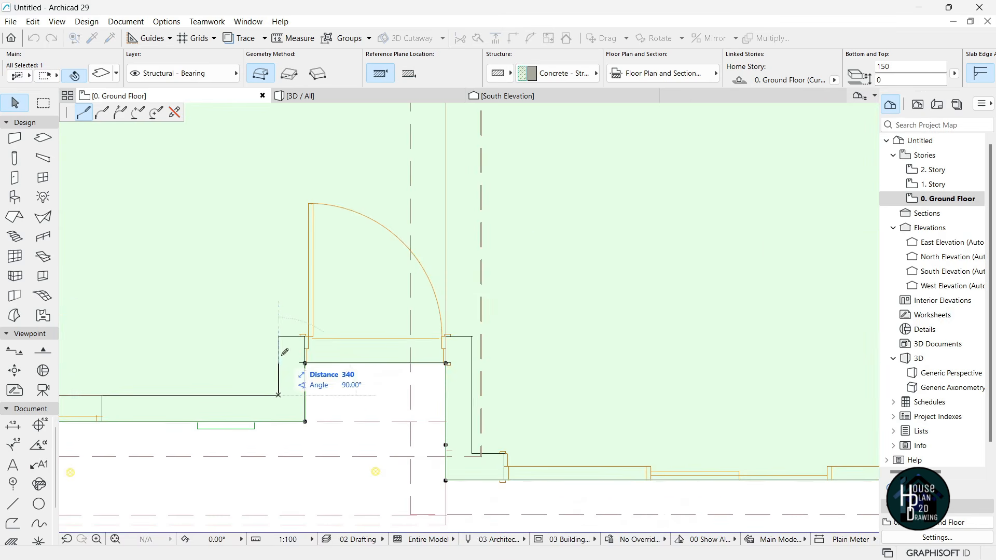
click(279, 336)
scroll(490, 319, down, 2)
scroll(454, 332, up, 3)
click(482, 316)
scroll(481, 324, down, 3)
scroll(474, 416, up, 4)
scroll(452, 353, down, 5)
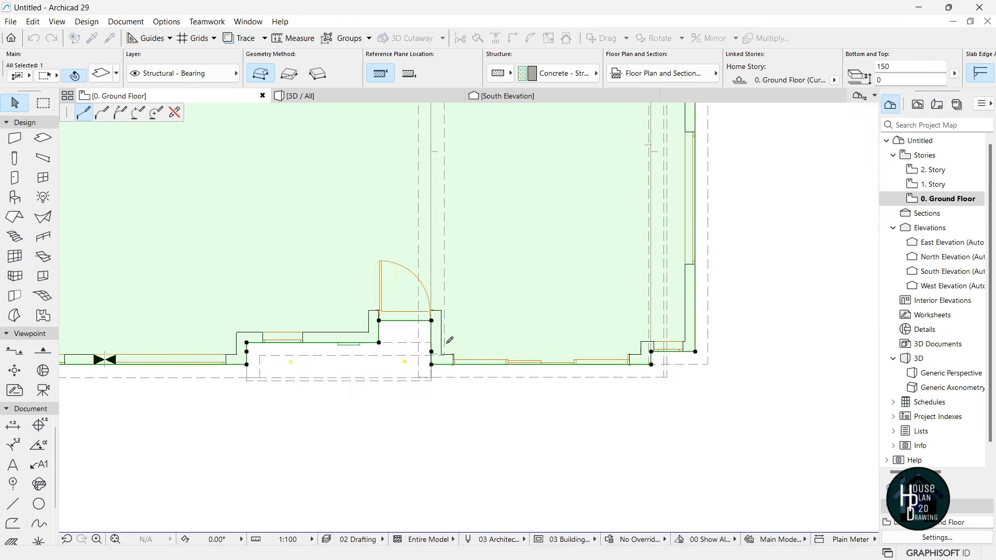
scroll(436, 343, up, 5)
scroll(445, 373, down, 6)
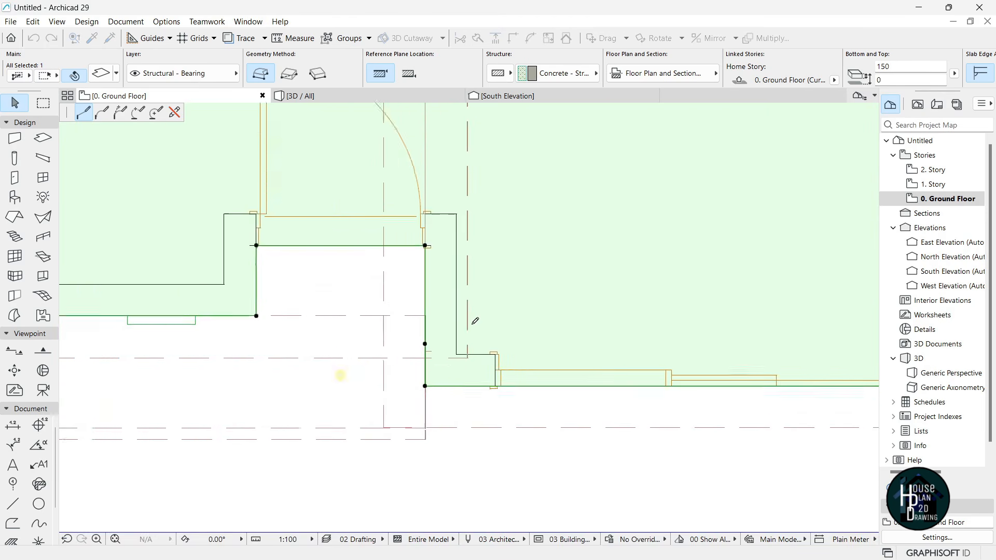
scroll(519, 311, up, 3)
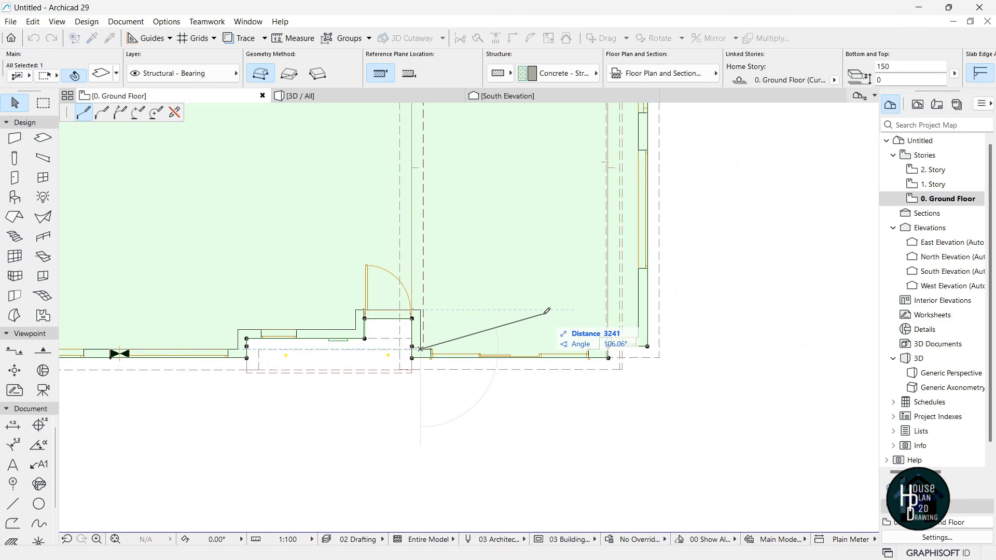
scroll(566, 346, up, 6)
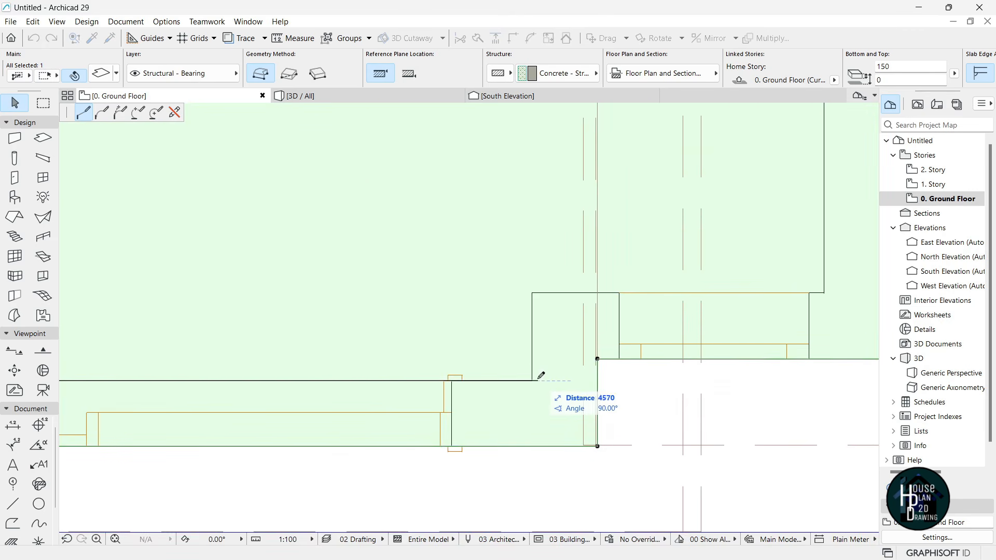
scroll(534, 364, down, 1)
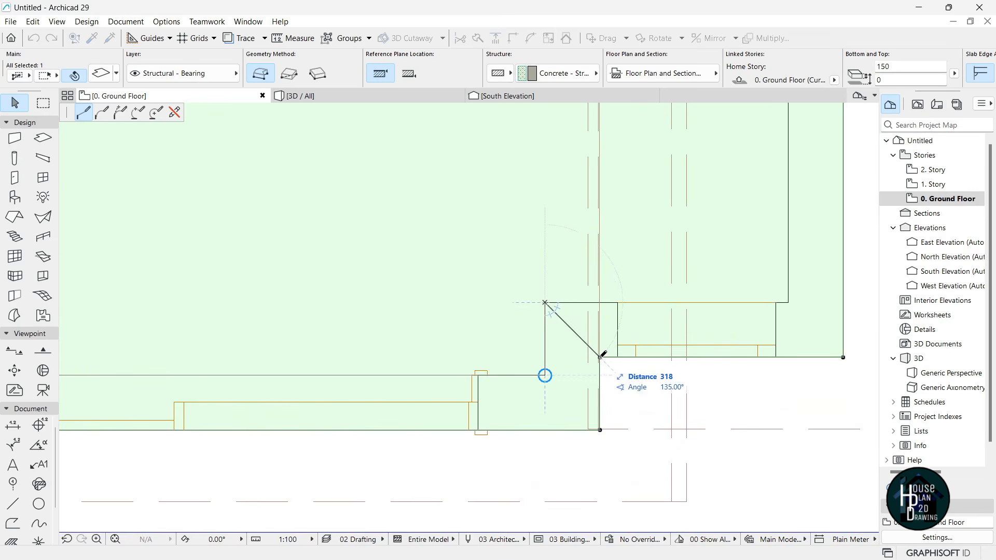
- Add the remaining wall-corner points and close the outline to recut the slab edge
click(600, 430)
scroll(675, 372, down, 7)
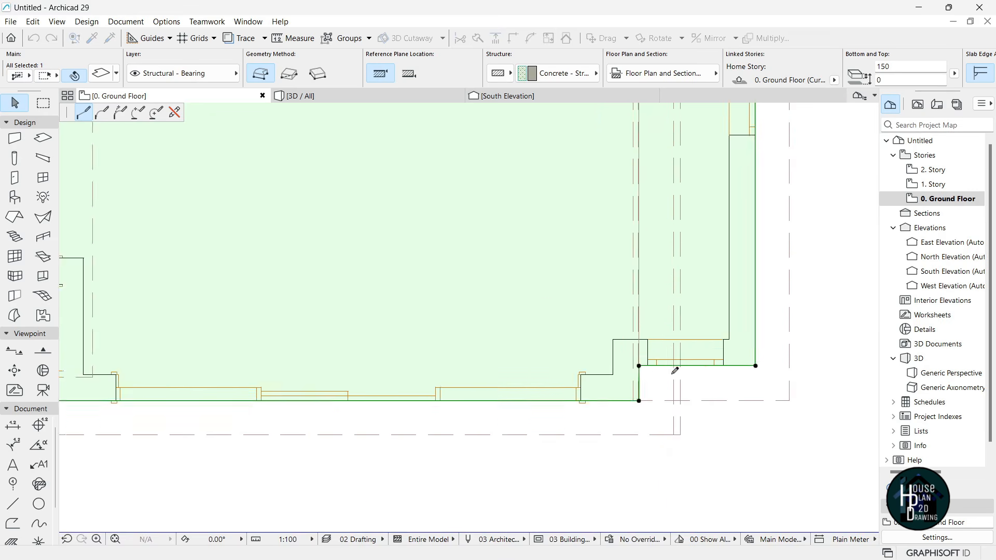
scroll(284, 387, up, 4)
click(346, 398)
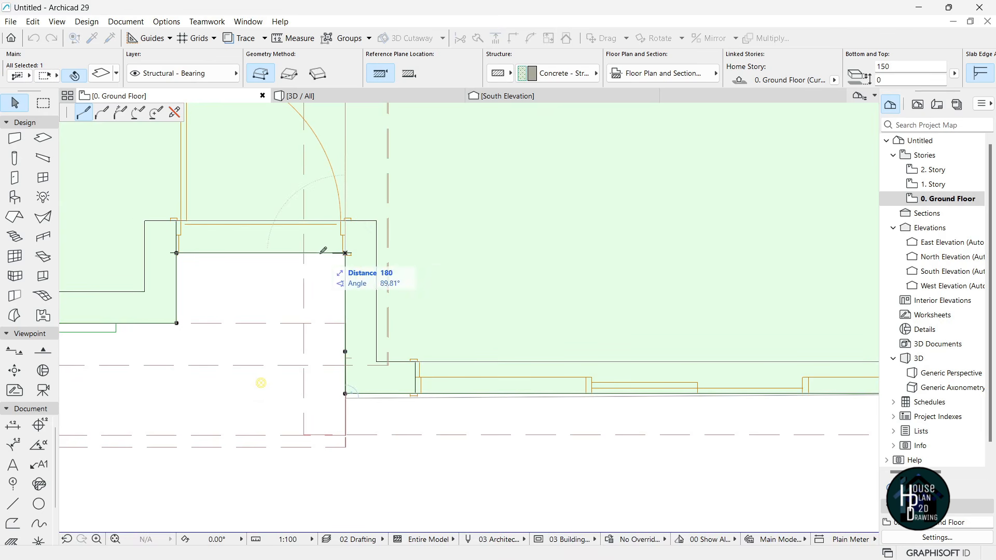
scroll(612, 318, down, 5)
scroll(324, 340, up, 5)
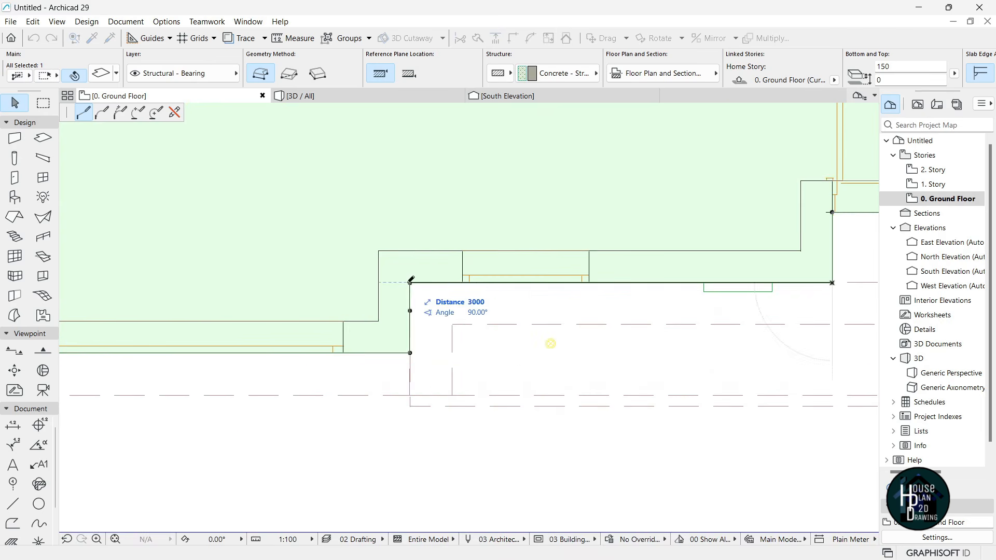
click(410, 353)
scroll(467, 352, down, 5)
scroll(312, 351, up, 3)
click(365, 347)
scroll(335, 364, down, 6)
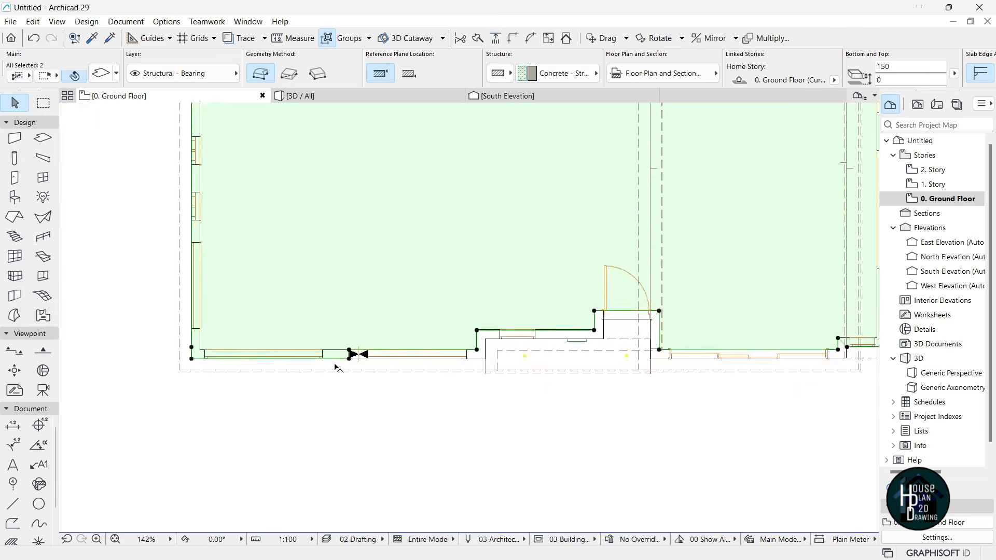
scroll(532, 340, up, 1)
scroll(388, 382, up, 5)
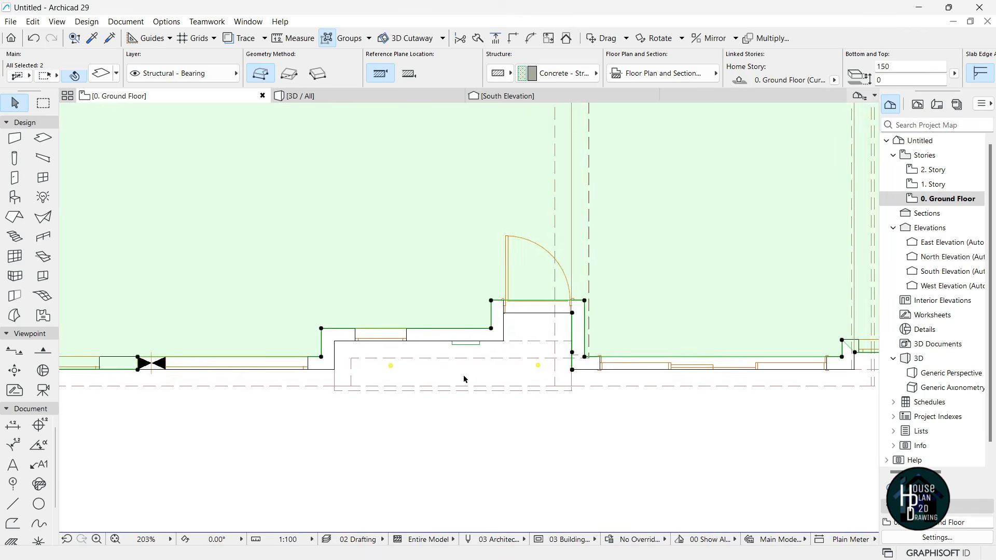
- Clear the selection and pick up the existing slab's settings for the new slab
key(Escape)
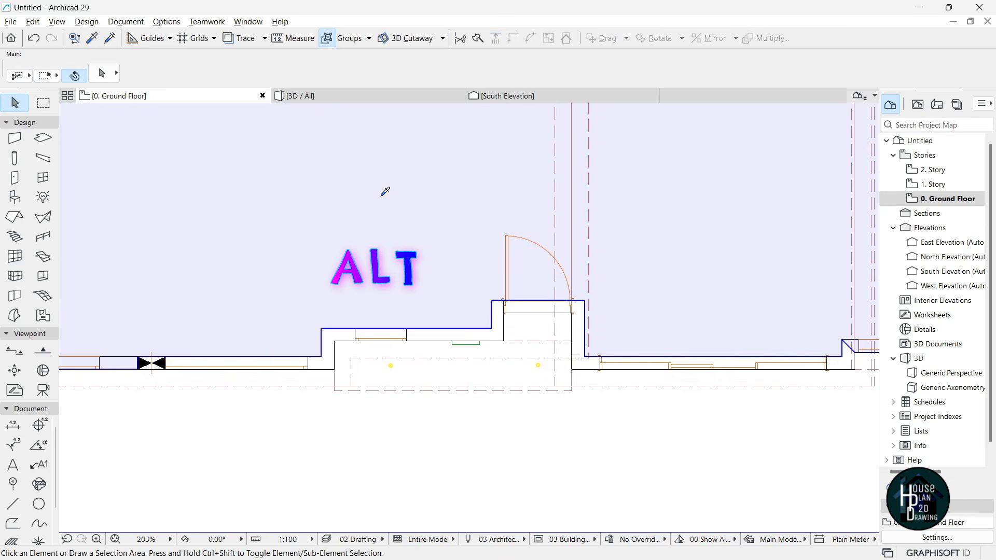
alt+click(381, 195)
scroll(371, 245, down, 4)
scroll(252, 308, up, 5)
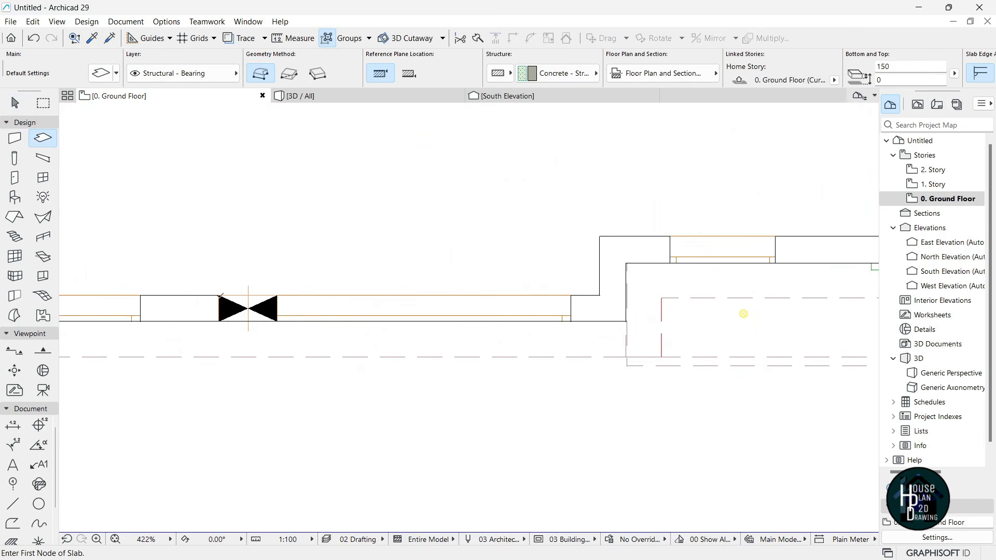
- Start the new 150 mm slab at the entrance wall corners, placing its first four nodes
click(218, 296)
scroll(511, 317, down, 2)
scroll(711, 277, up, 3)
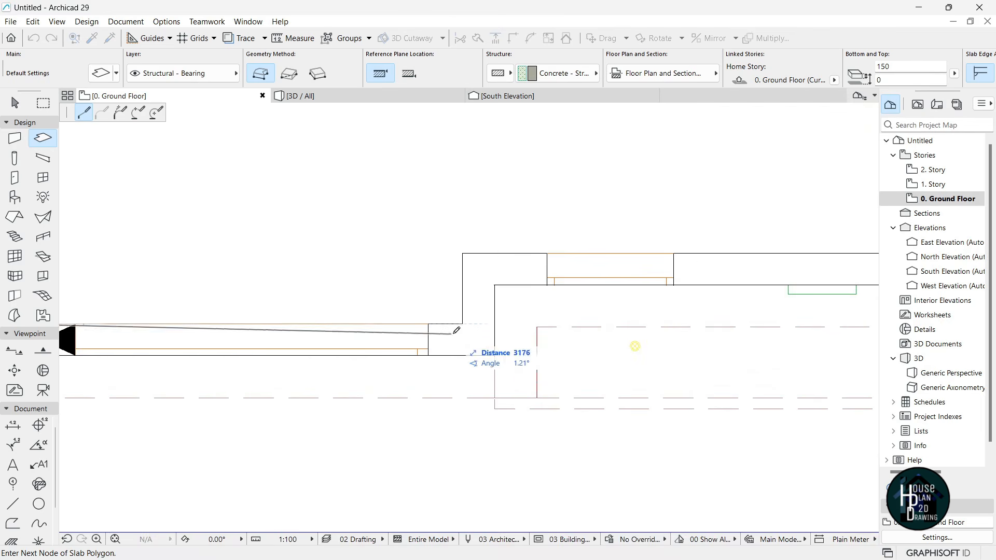
scroll(382, 300, down, 3)
scroll(275, 343, up, 3)
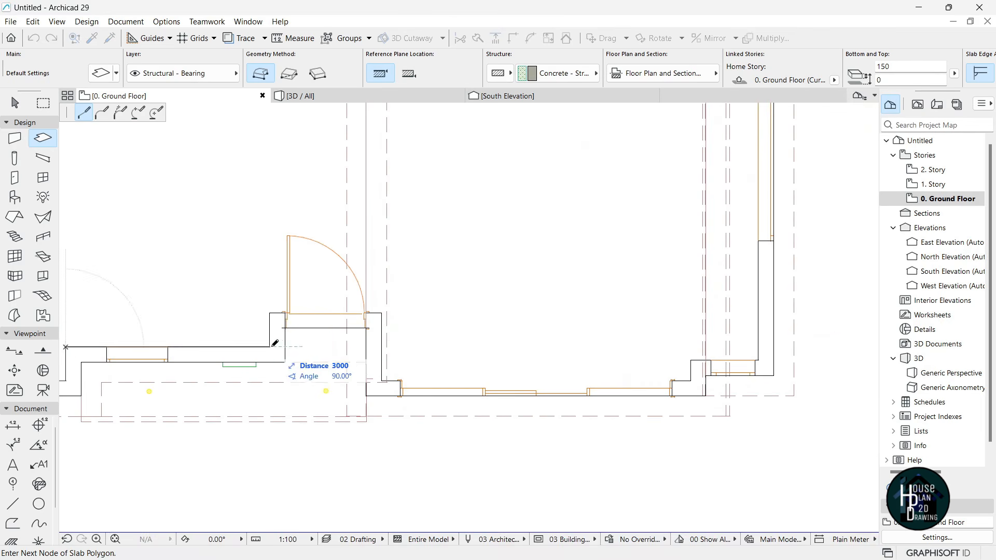
click(385, 380)
scroll(433, 378, down, 3)
scroll(583, 374, up, 4)
click(583, 361)
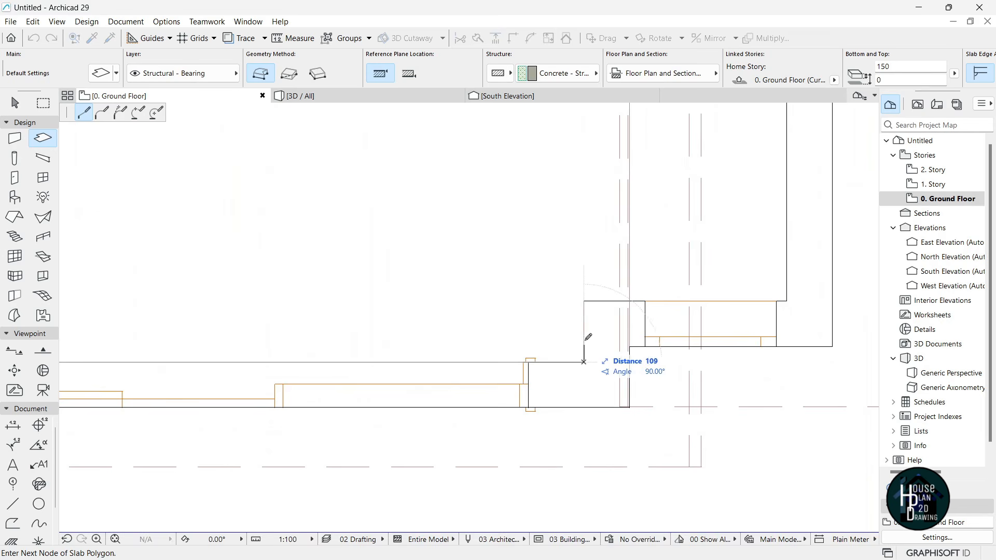
click(631, 407)
scroll(674, 400, down, 3)
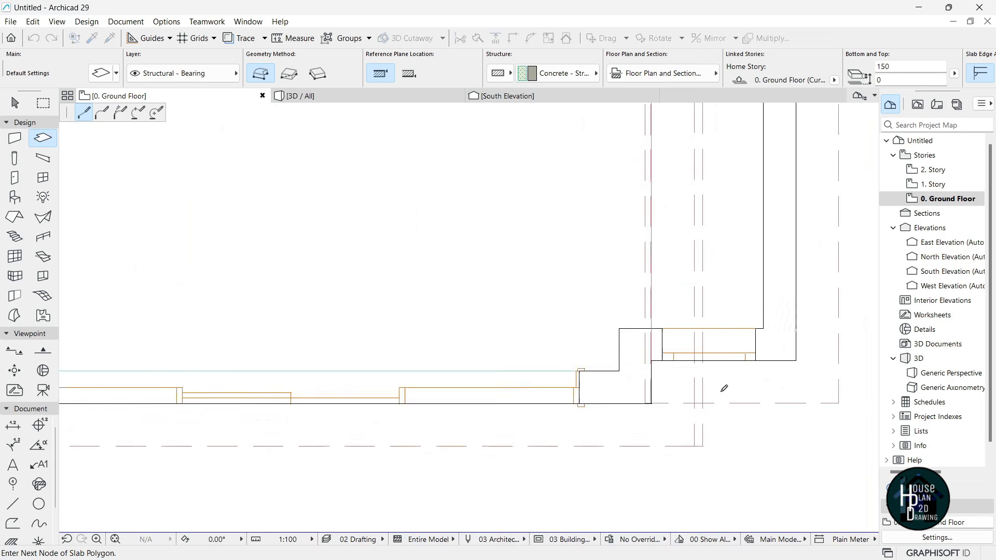
scroll(459, 430, up, 2)
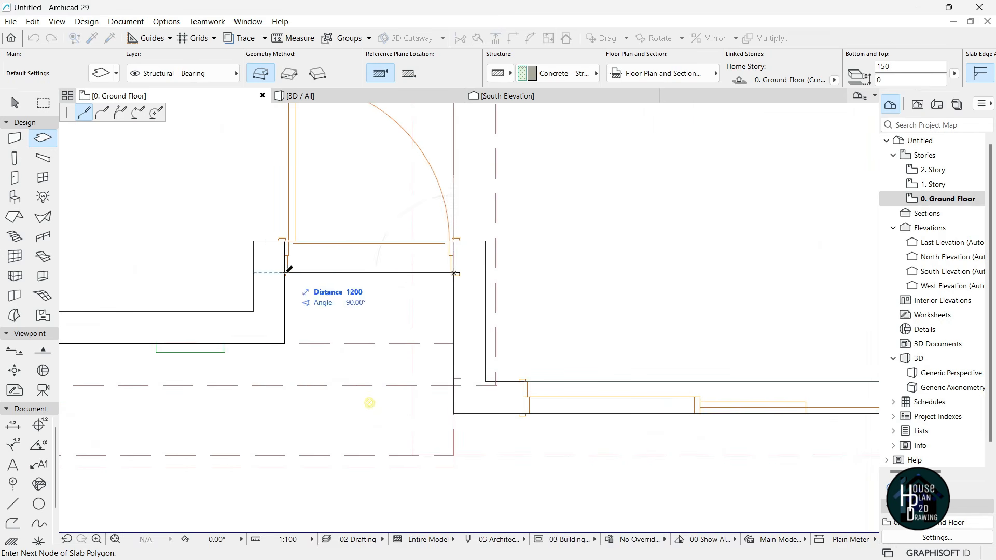
- Place the remaining slab corners, close the outline and return to the 3D view
click(286, 343)
scroll(288, 342, down, 3)
scroll(512, 293, up, 3)
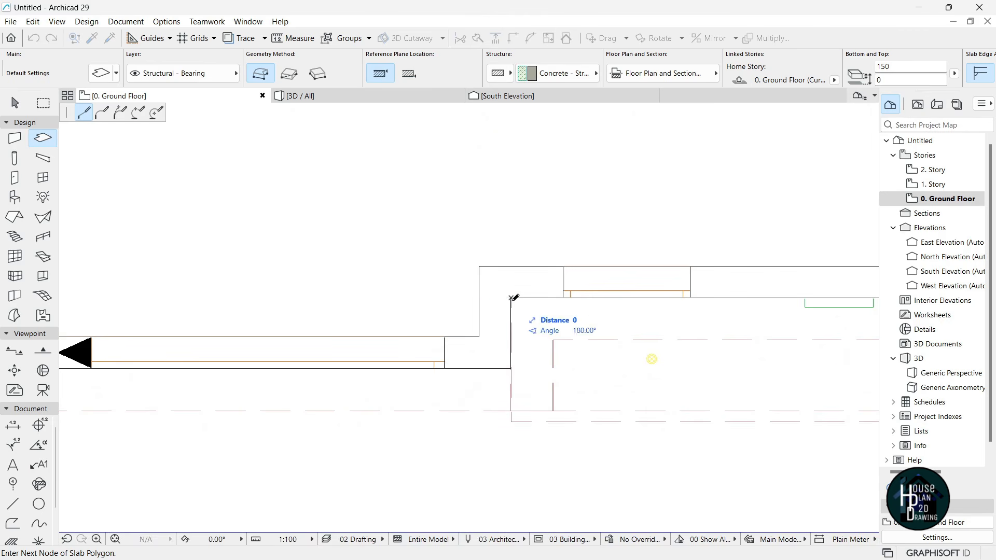
click(511, 368)
scroll(511, 368, down, 3)
scroll(319, 369, up, 4)
click(288, 368)
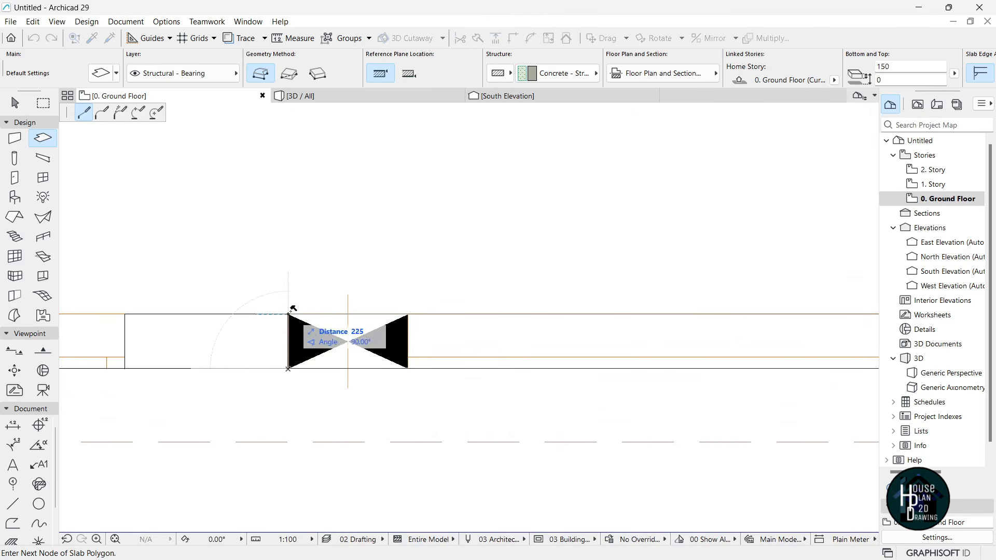
click(289, 315)
scroll(292, 346, down, 5)
scroll(498, 244, up, 3)
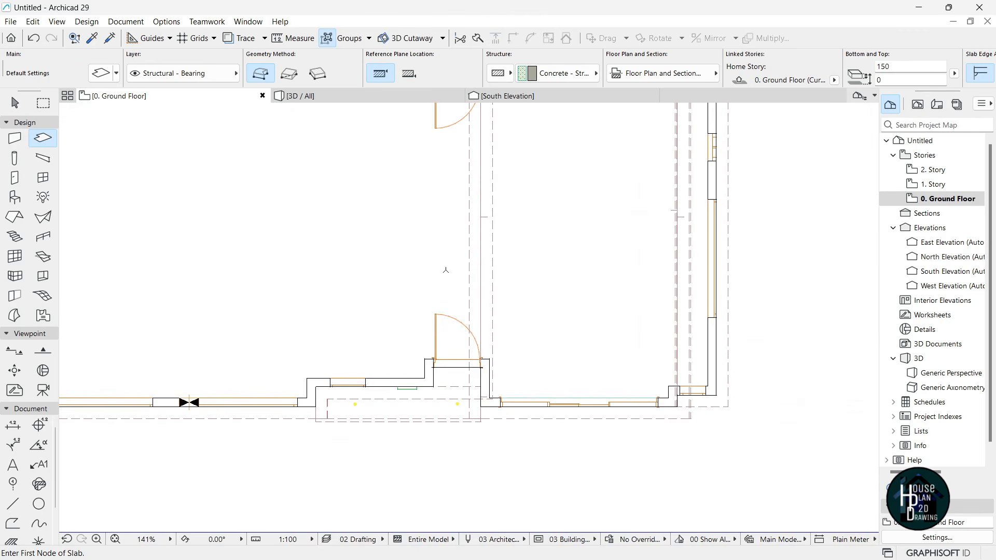
key(Escape)
key(F3)
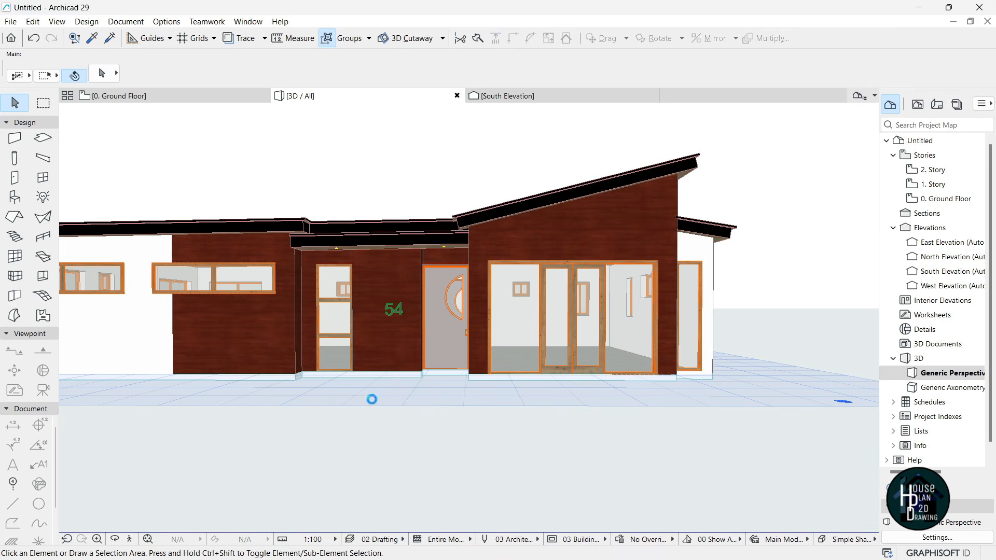
- Set the front slab's edge surface override to Wood - Mahogany Horizontal
click(298, 382)
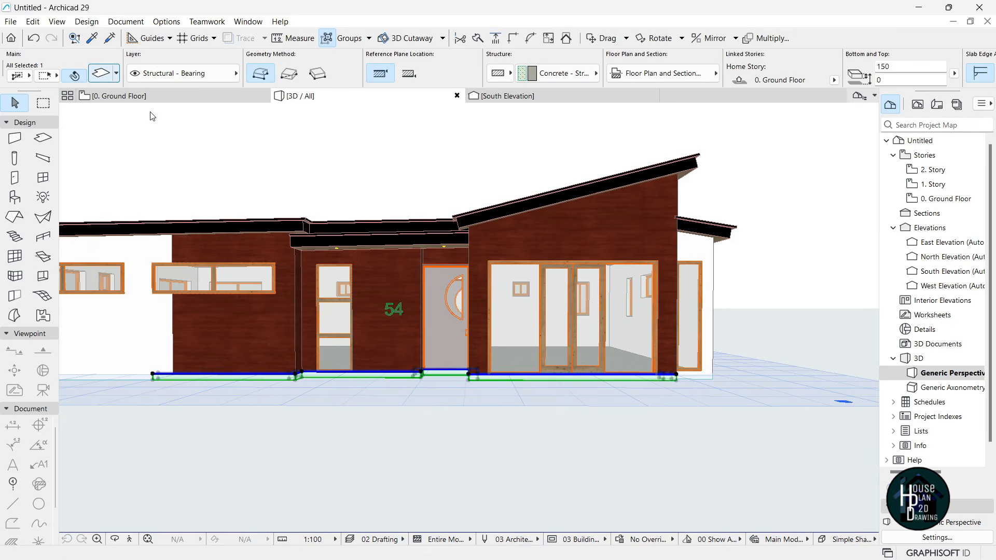
click(101, 74)
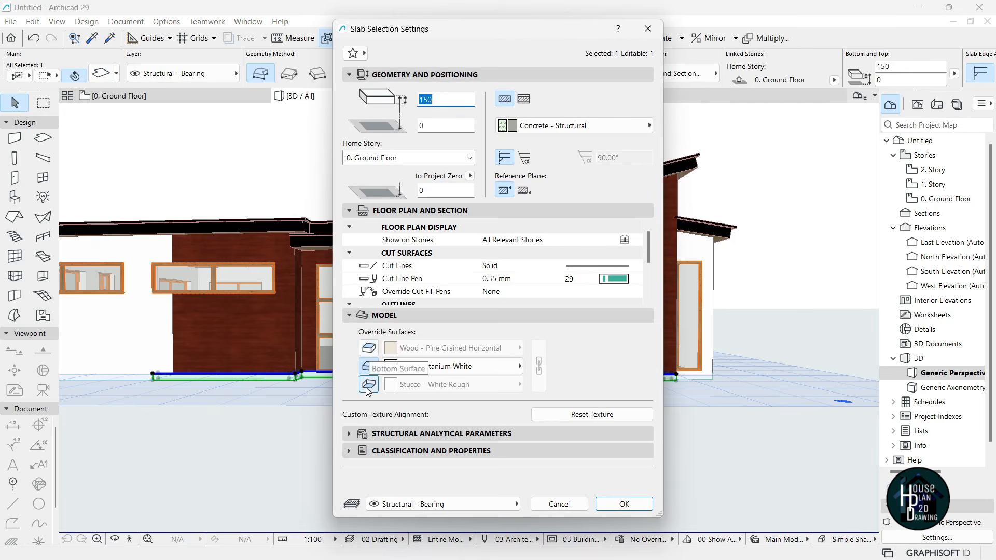
click(420, 367)
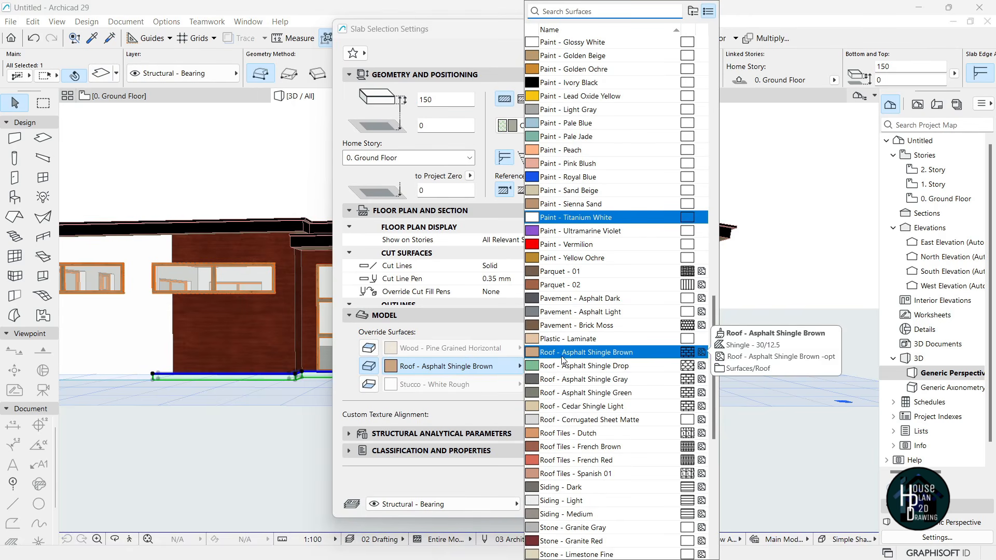
text(woof)
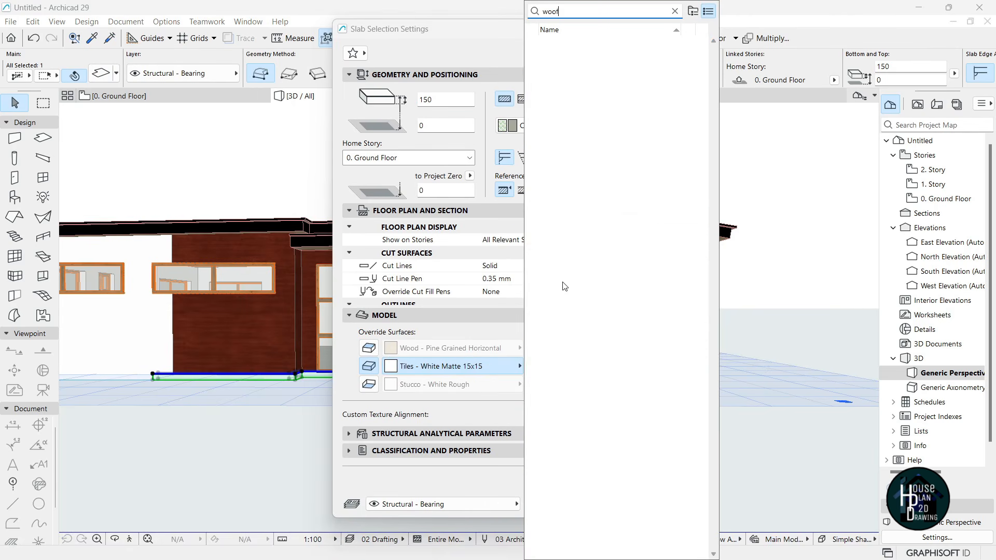
key(BackSpace)
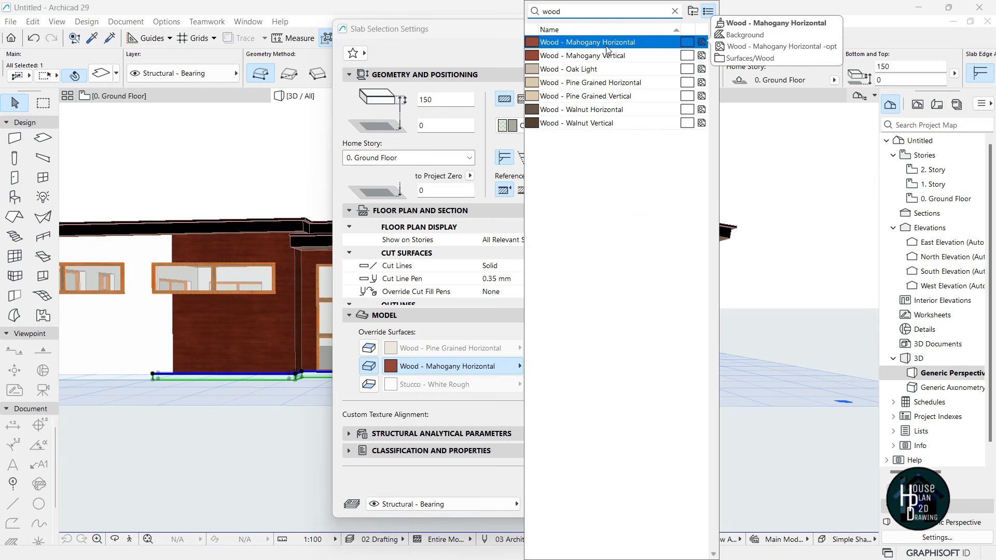
click(610, 46)
key(Return)
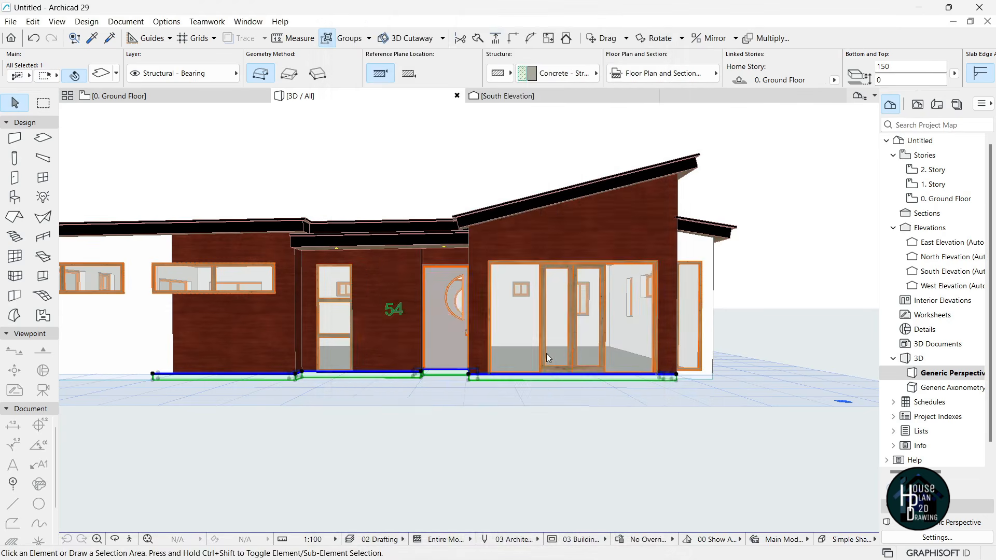
- Deselect the slab and walk the camera up to the wall to check the finish
click(406, 402)
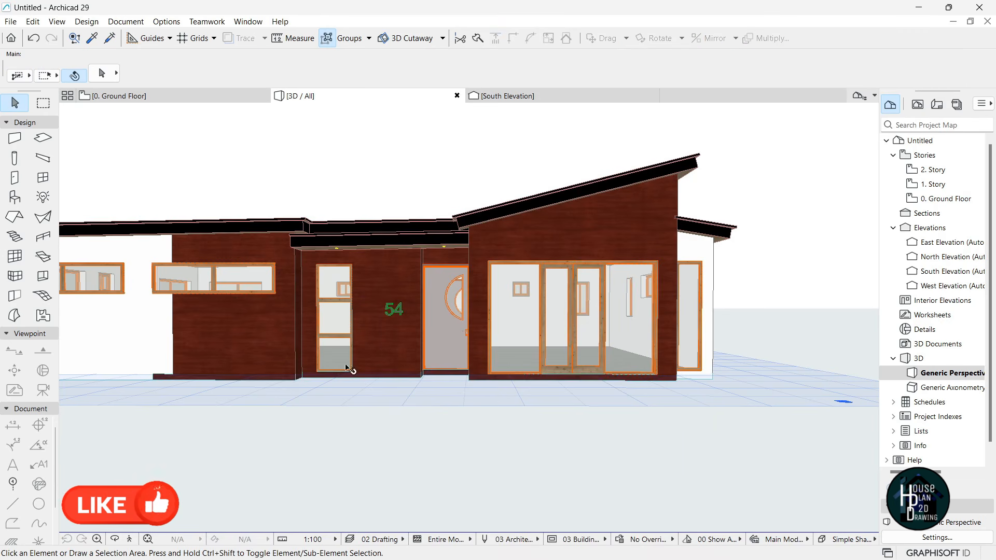
click(135, 538)
key(Up)
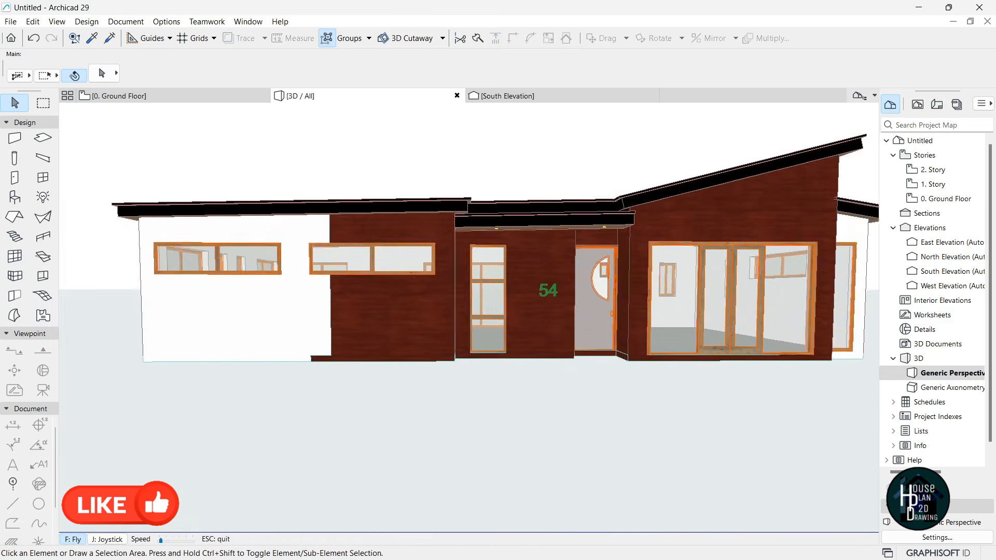
- Offset the slab's end edge back so it sits flush with the wall corner
key(Escape)
click(341, 348)
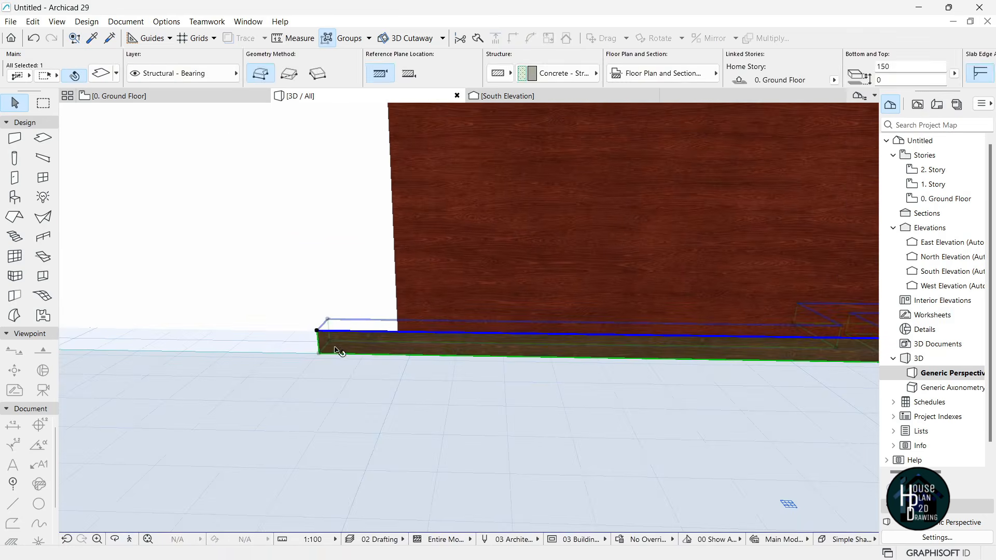
click(325, 323)
click(455, 385)
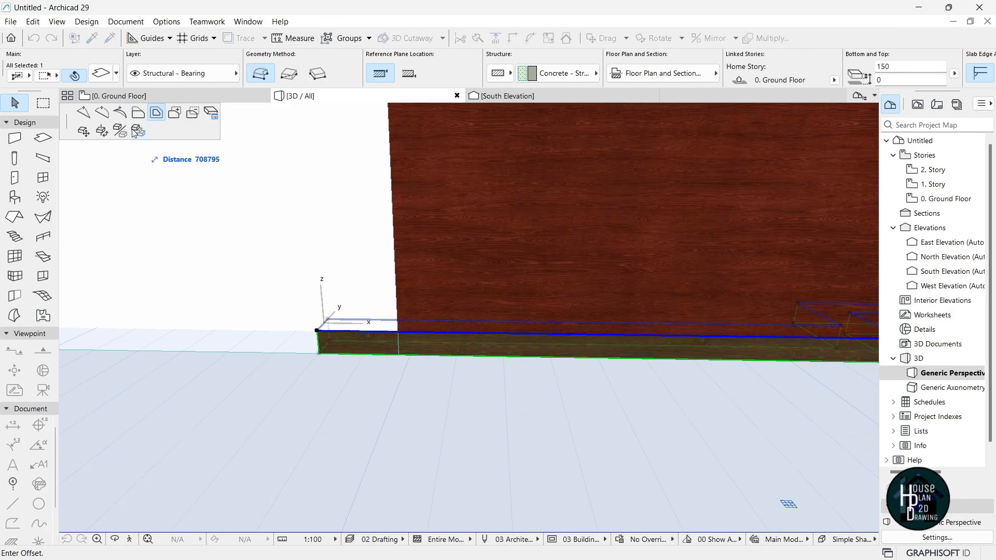
click(397, 365)
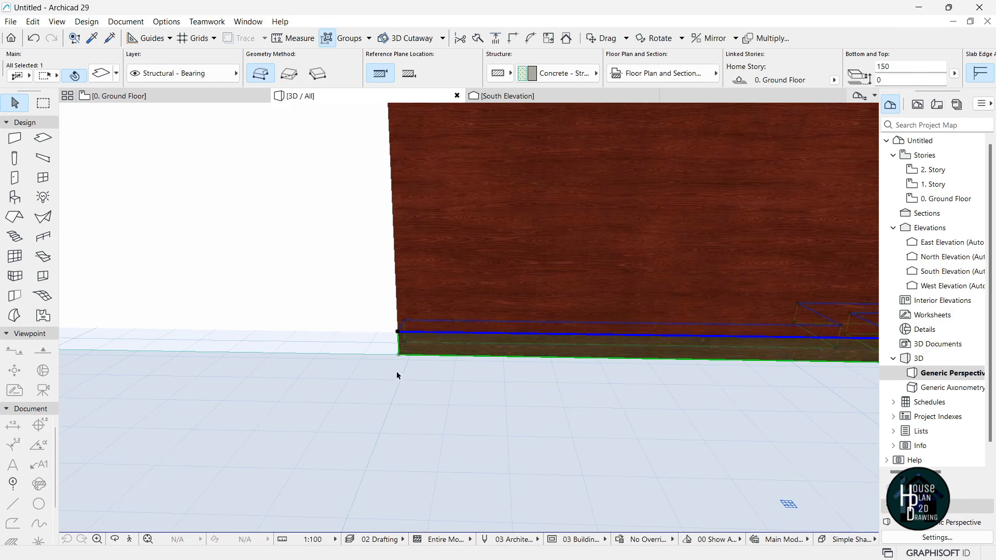
click(314, 436)
- Fly the camera around toward the entrance to check the trimmed slab
click(131, 540)
key(Down)
key(Right)
key(Up)
key(Left)
key(Up)
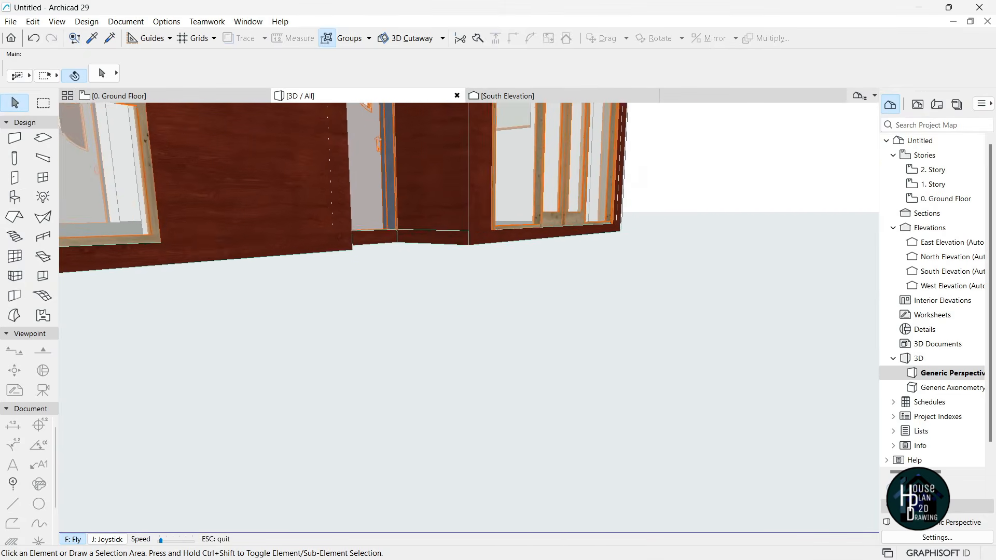
key(Page_Up)
key(Up)
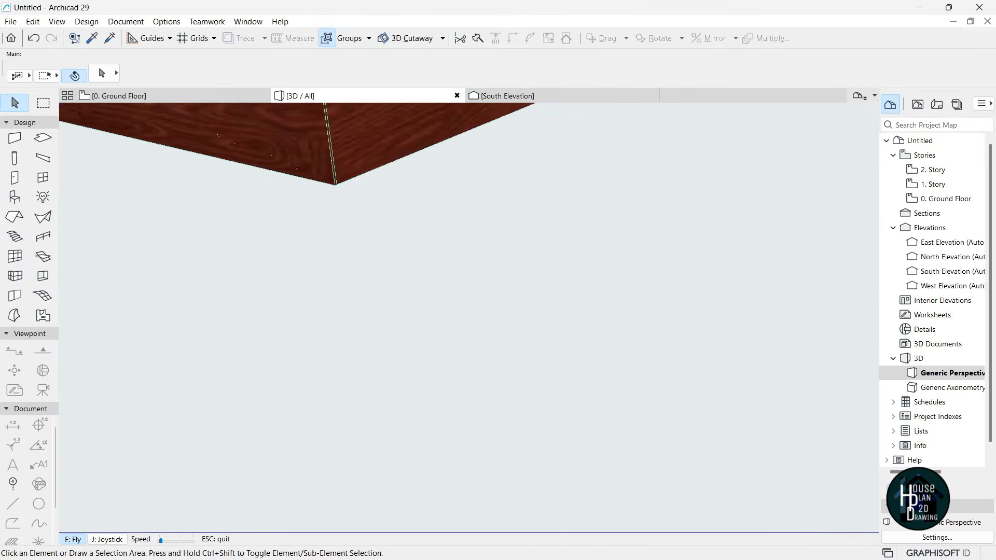
key(Escape)
scroll(460, 250, up, 3)
click(465, 250)
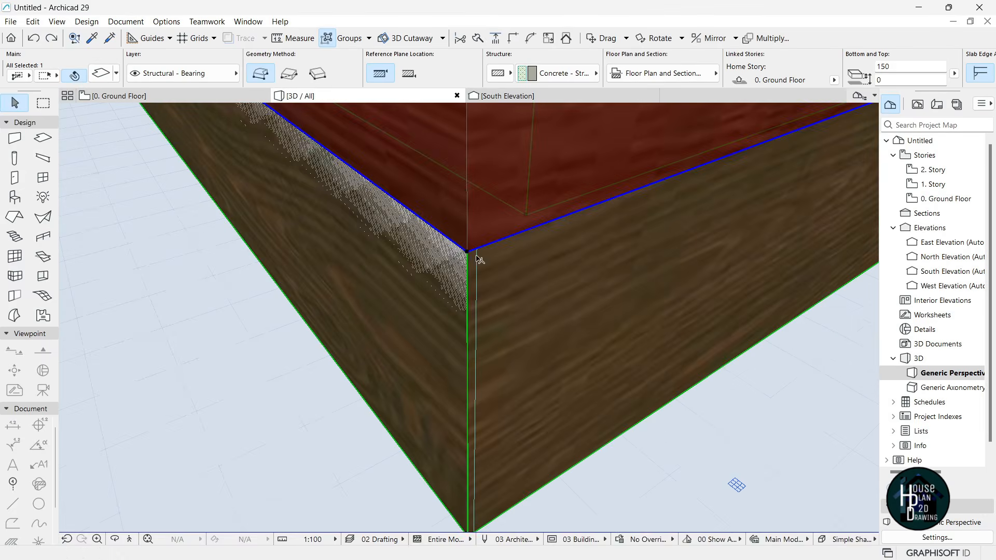
scroll(463, 287, down, 5)
scroll(467, 296, down, 3)
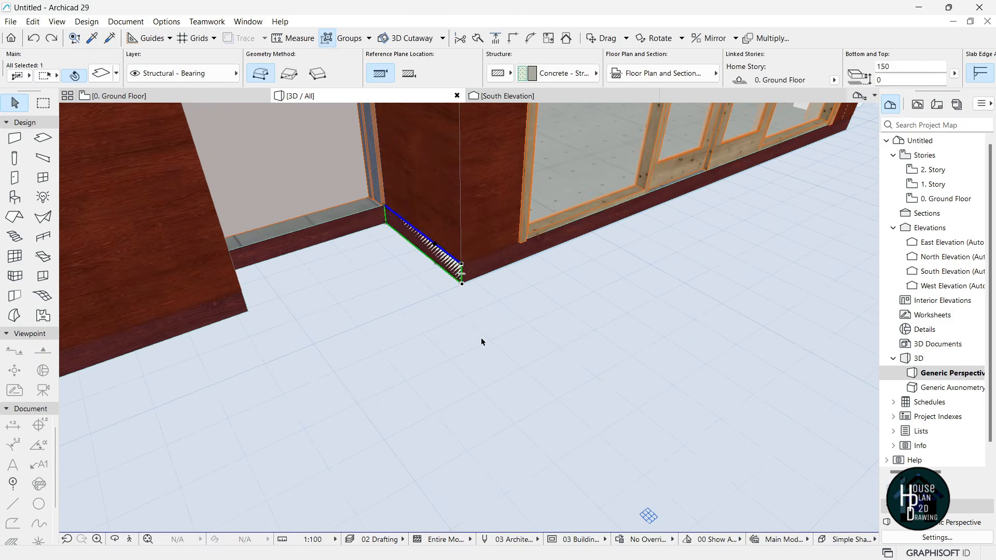
click(129, 539)
key(Up)
key(Right)
key(Up)
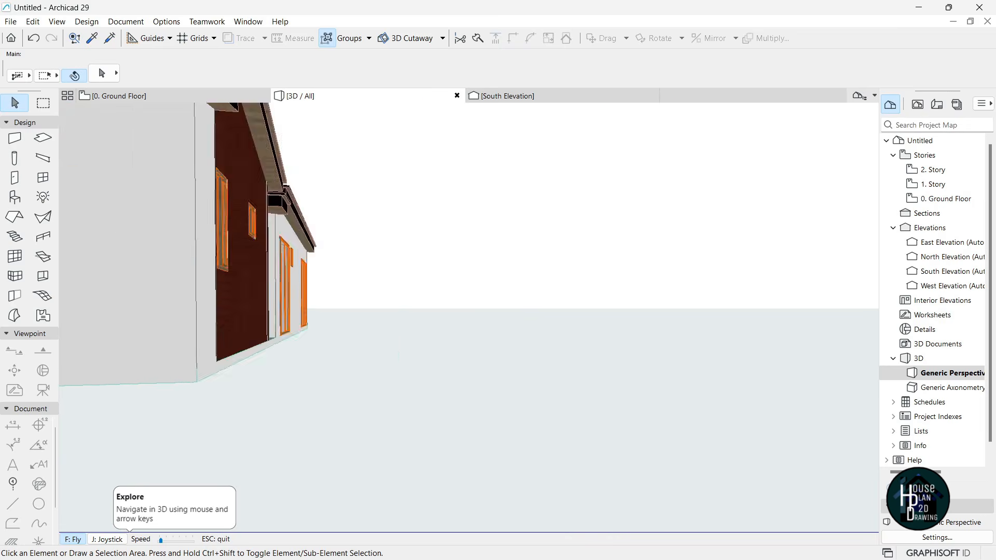
key(Down)
key(Down)
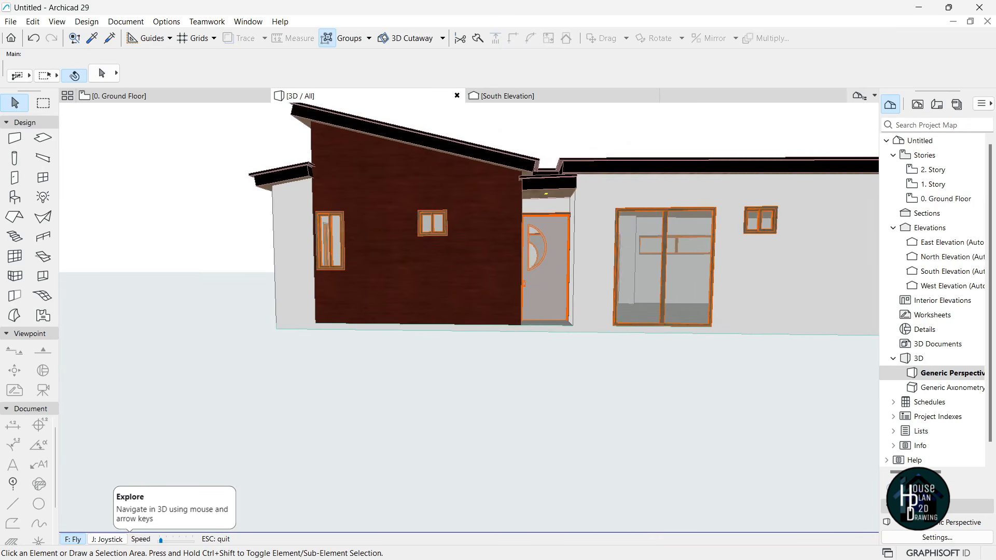
key(Escape)
- Open the 0. Ground Floor plan, zoom around it and inspect the ground floor slab
click(171, 96)
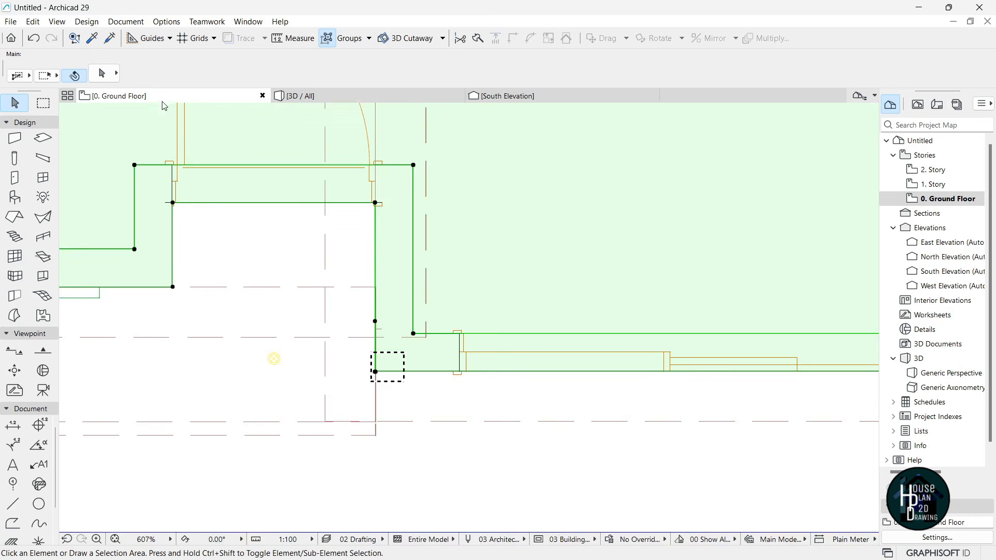
scroll(407, 399, down, 11)
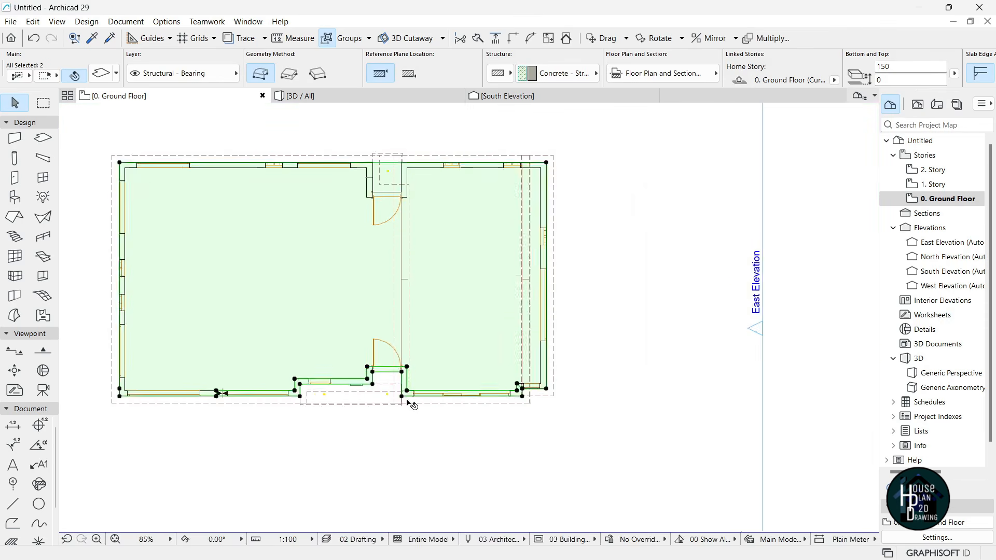
key(Escape)
scroll(416, 164, up, 3)
scroll(440, 280, up, 3)
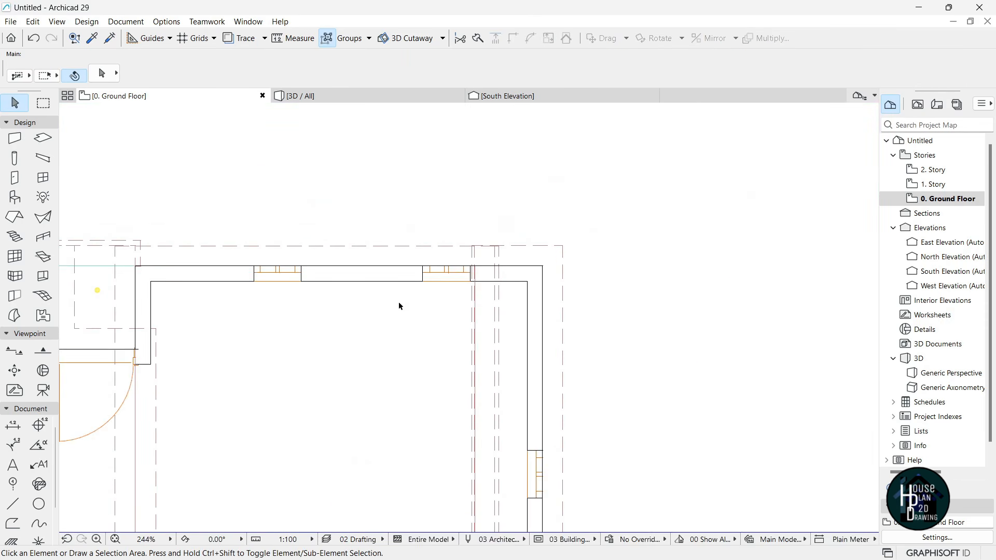
scroll(430, 306, down, 1)
click(504, 295)
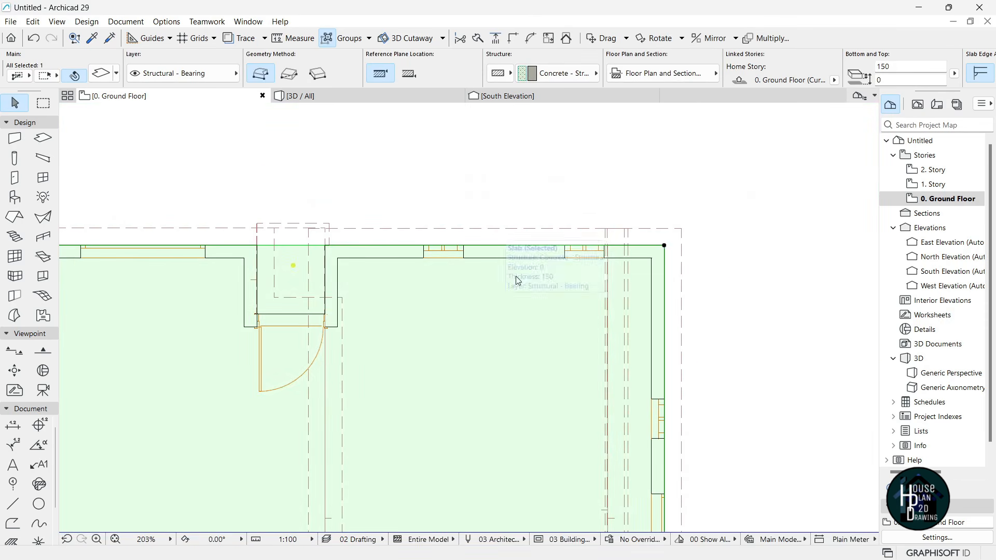
scroll(489, 202, down, 6)
scroll(296, 236, up, 2)
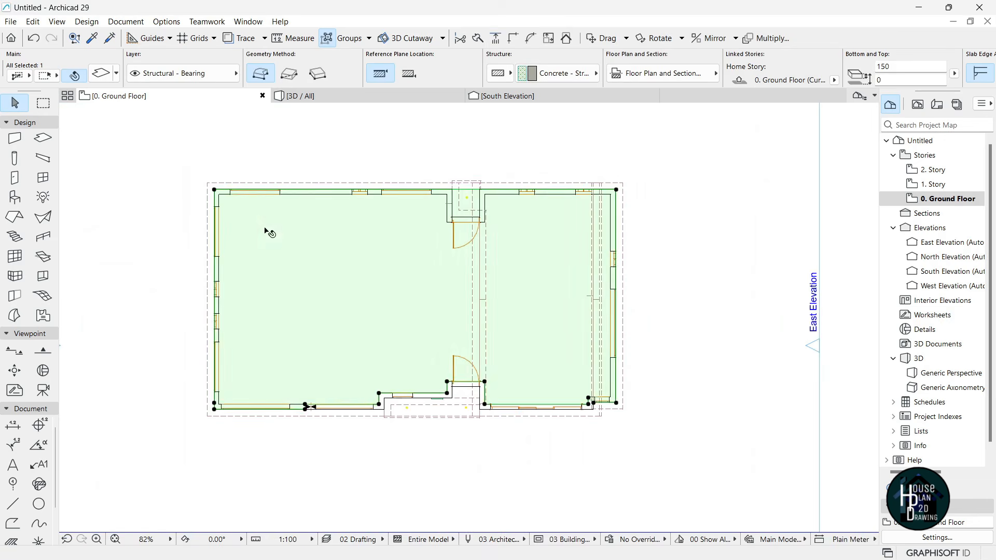
key(Escape)
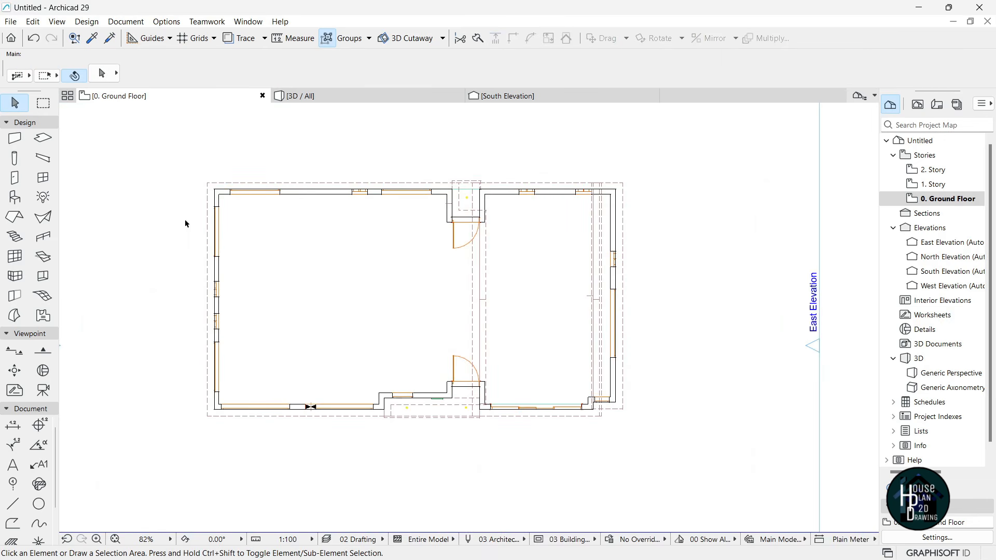
click(14, 217)
- Select all seven roofs and confirm they sit on the Shell - Roof layer
key(ctrl+a)
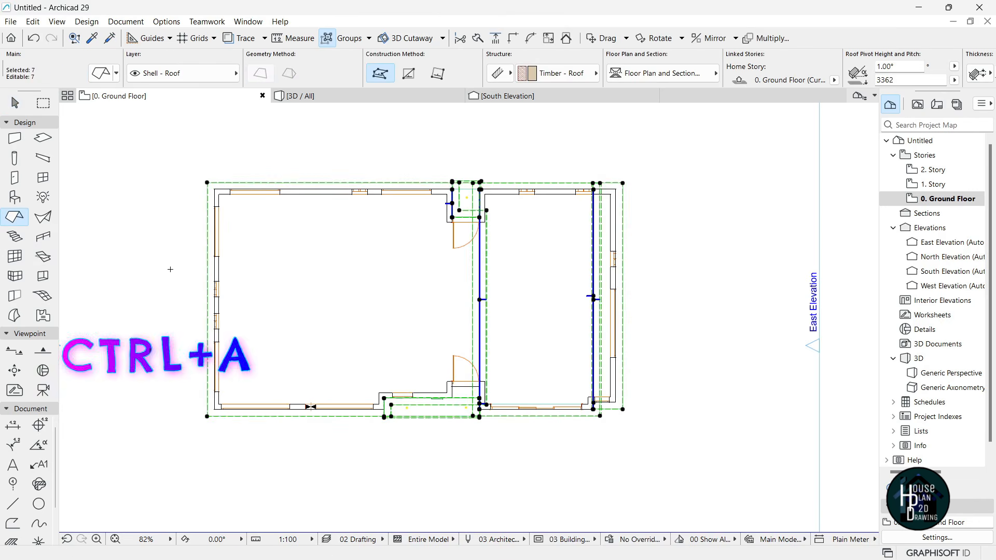
click(171, 77)
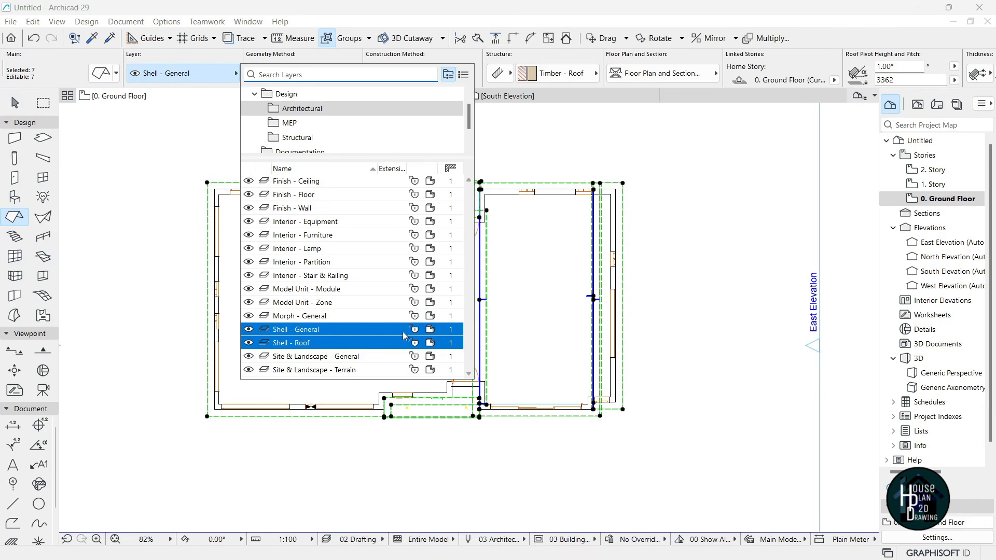
click(290, 343)
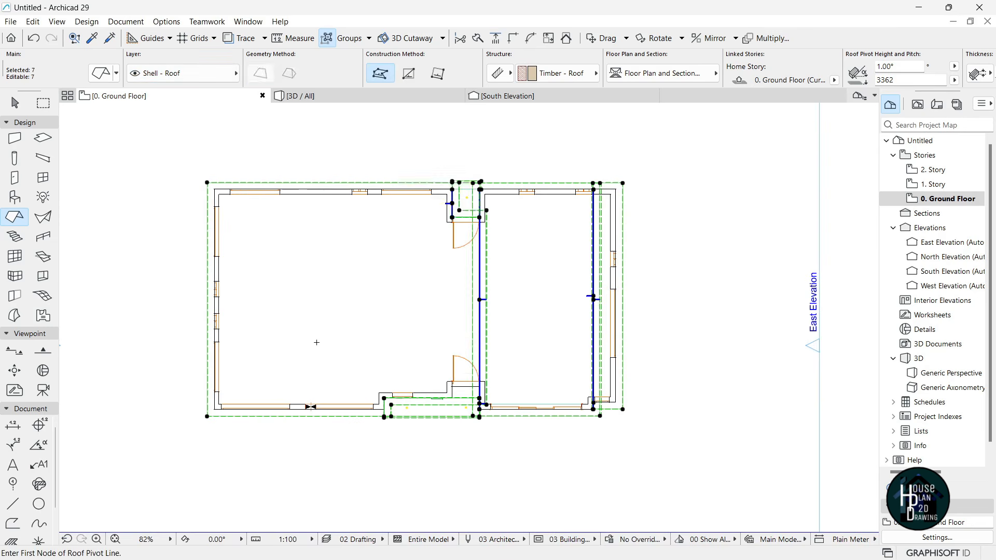
key(Escape)
- Turn off the Shell - Roof layer's visibility in Layer Settings (Ctrl+L)
key(ctrl+l)
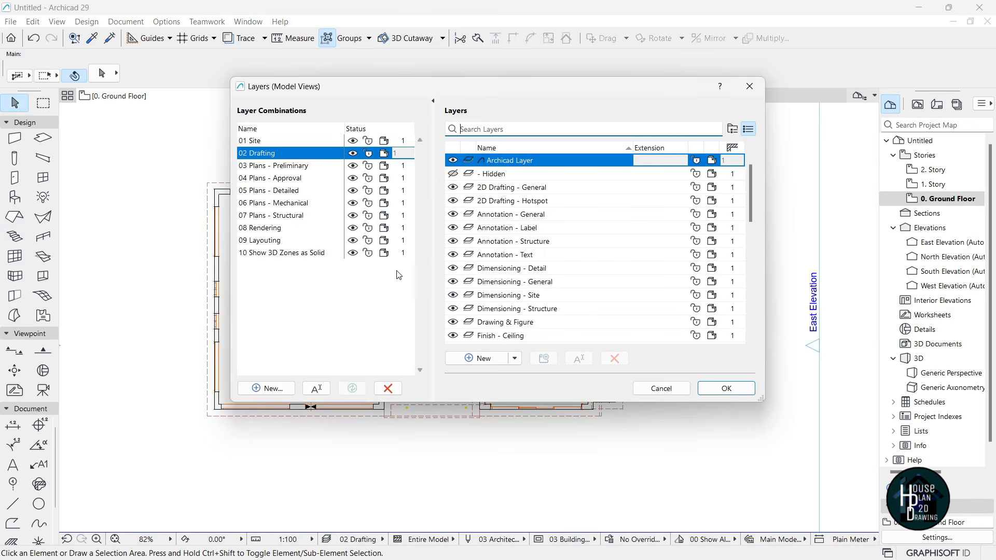
scroll(571, 278, down, 8)
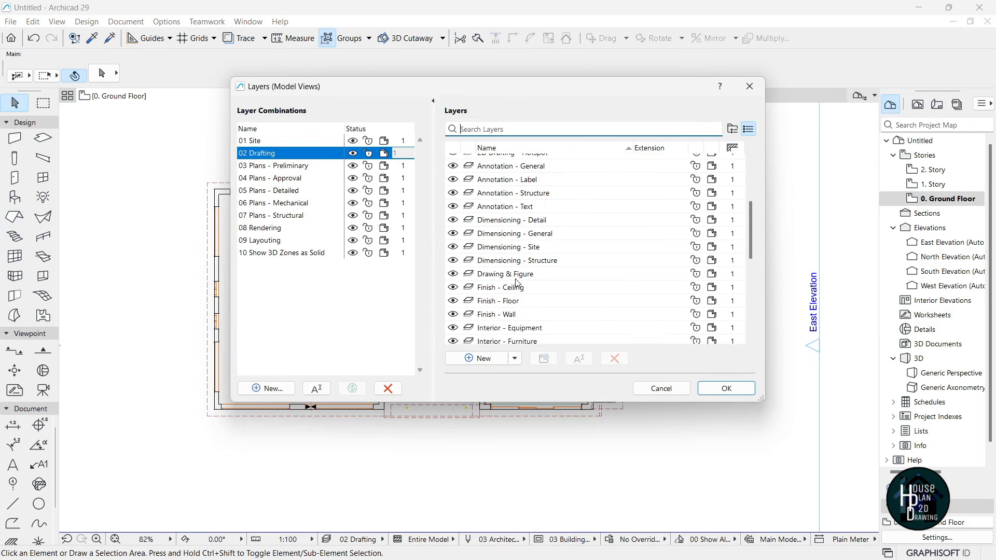
scroll(546, 298, down, 3)
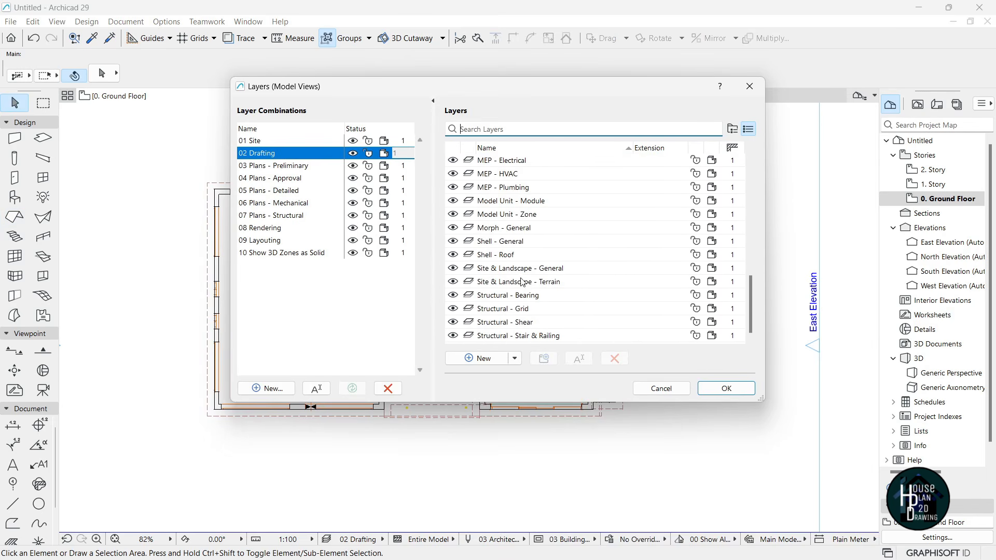
click(496, 255)
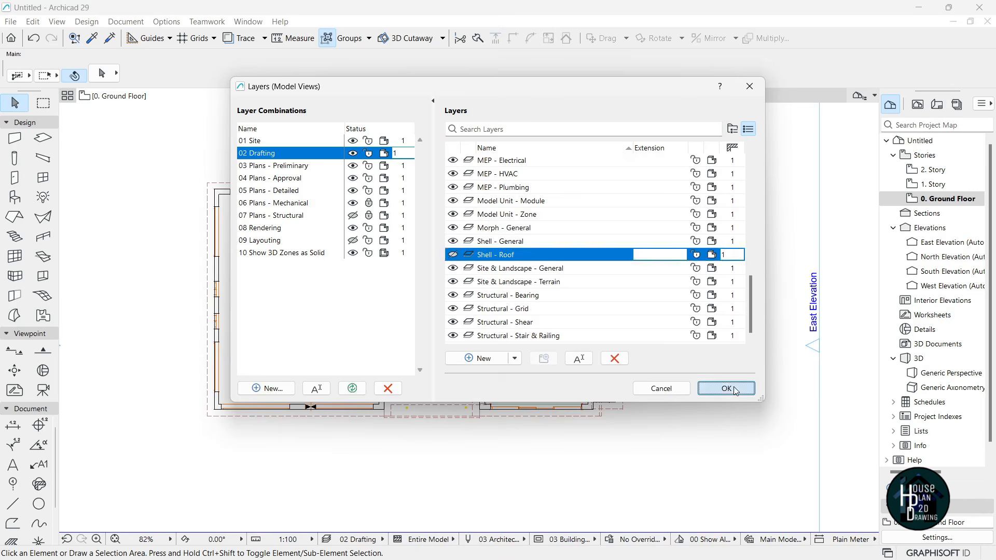
click(727, 389)
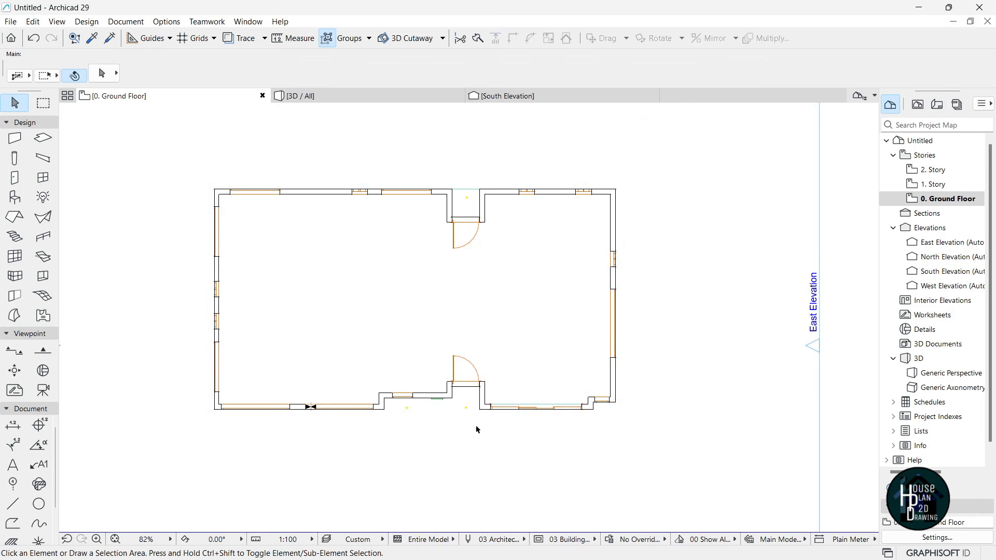
- Select the floor slab and check the building in the 3D view
scroll(546, 423, up, 3)
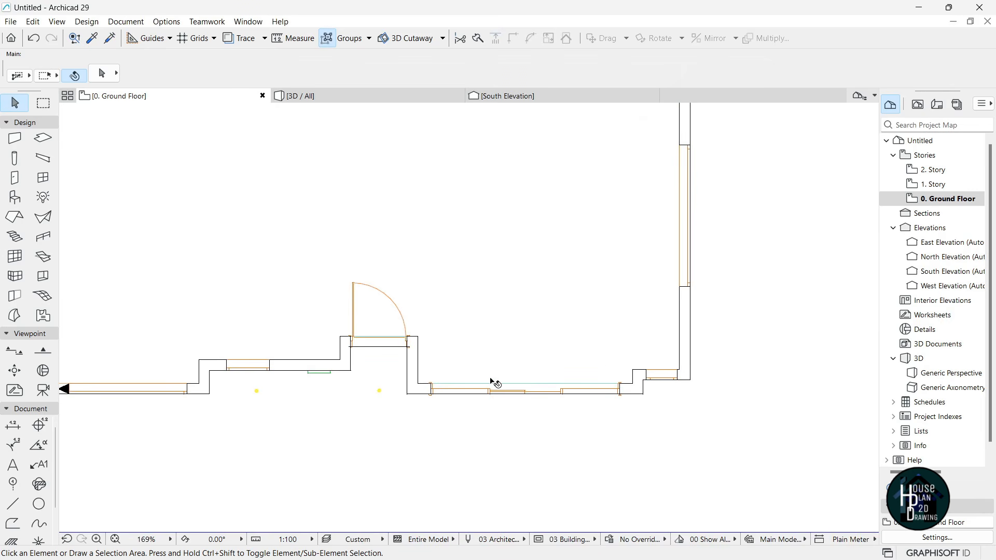
scroll(460, 325, down, 5)
scroll(476, 342, up, 1)
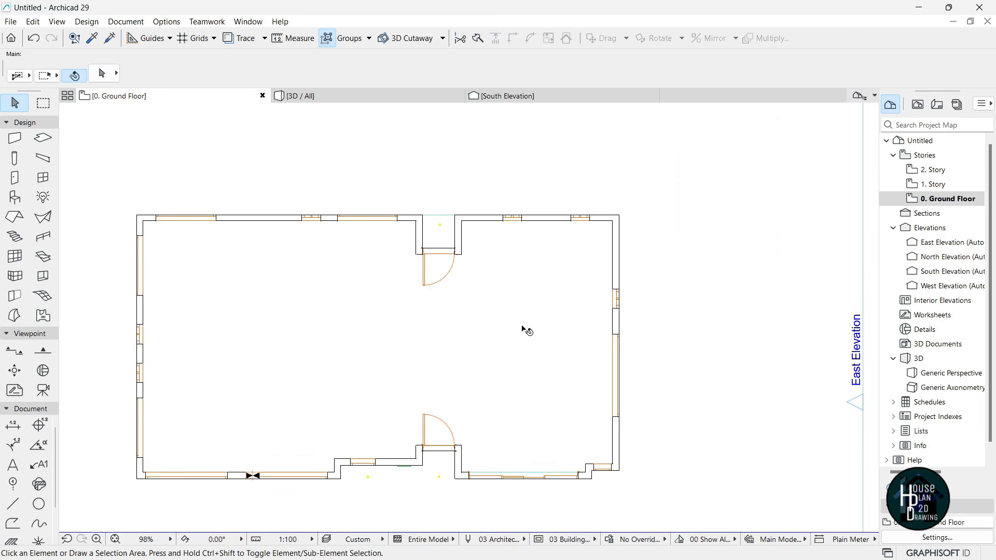
click(547, 295)
scroll(534, 239, up, 4)
key(F3)
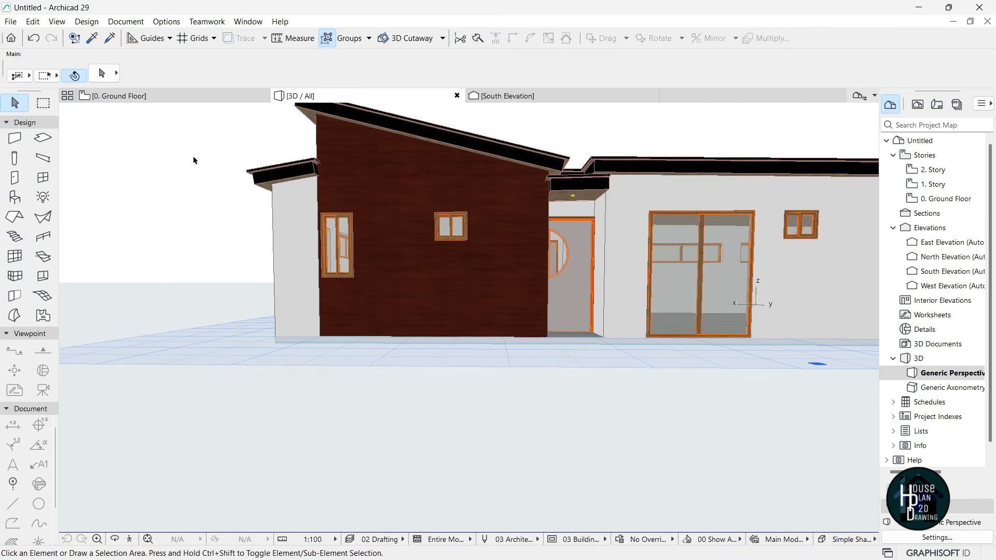
- Back on the 0. Ground Floor plan, switch the Line tool to the Chained geometry method
click(133, 97)
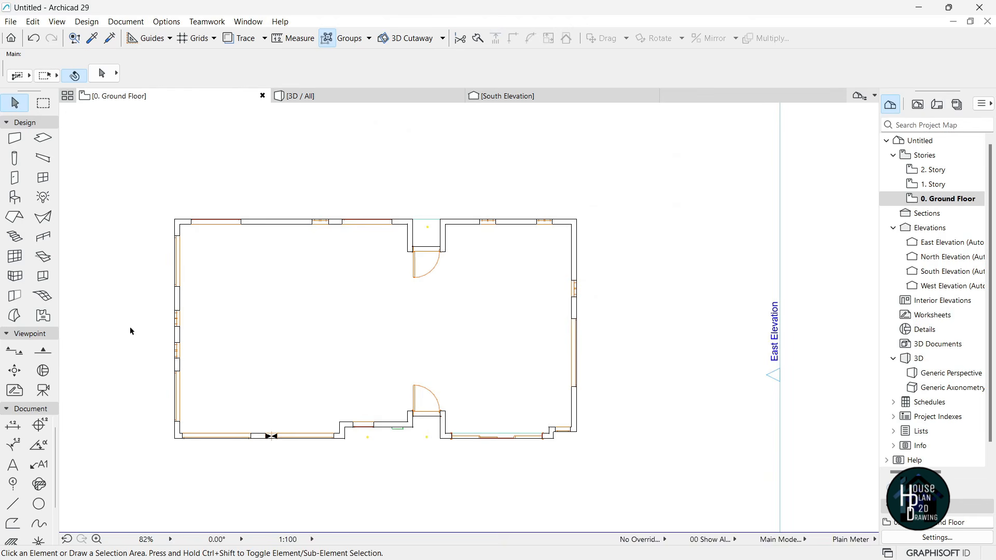
click(9, 511)
scroll(553, 439, up, 8)
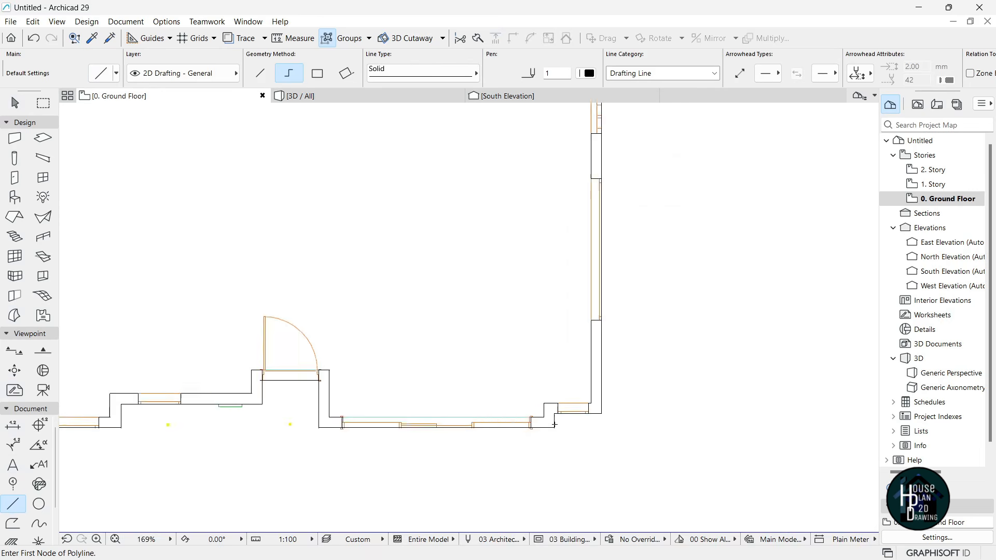
- Draw a vertical chained polyline up from the lower-right wall notch
click(551, 430)
scroll(557, 400, down, 5)
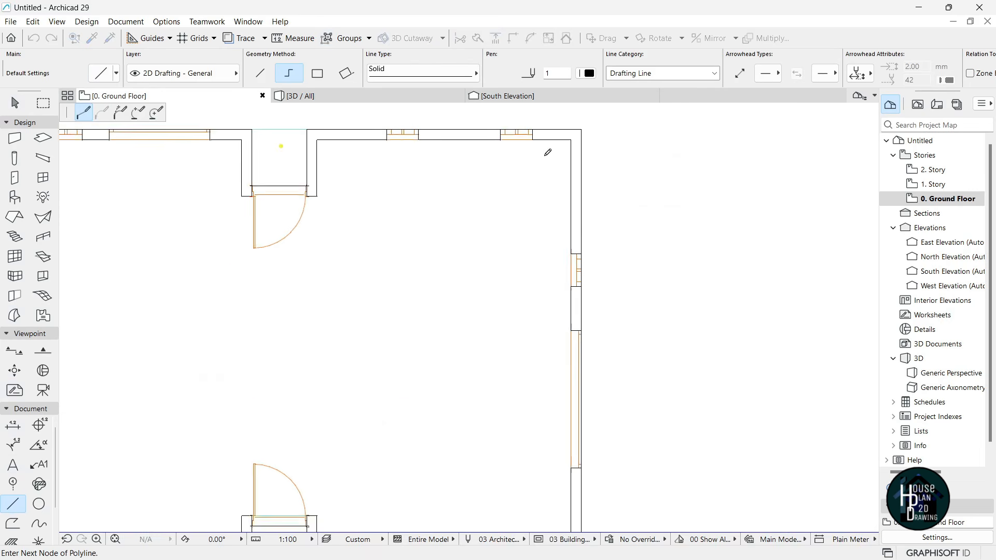
double_click(536, 147)
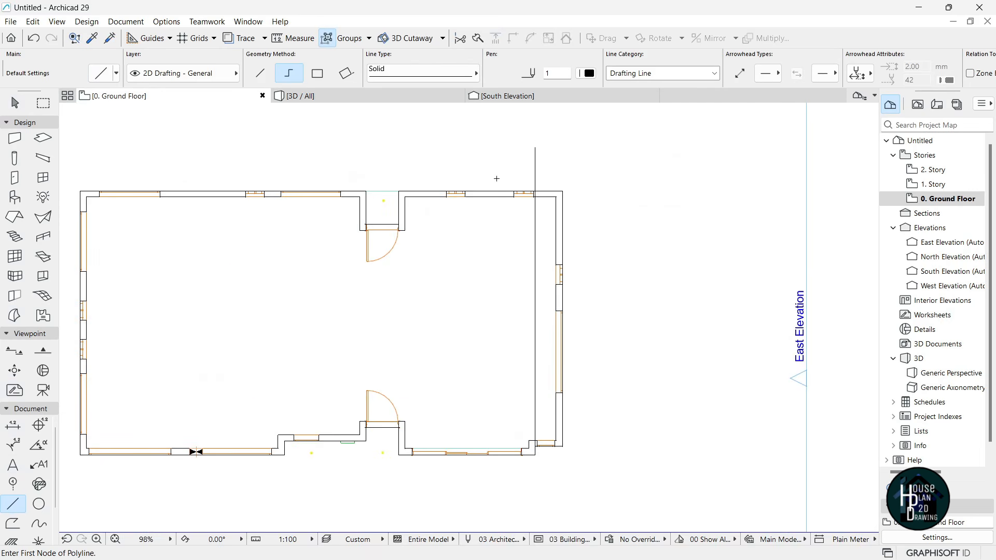
scroll(497, 178, up, 3)
key(Escape)
- Trim the strip along the wall's inner edge off the floor slab's outline
click(609, 200)
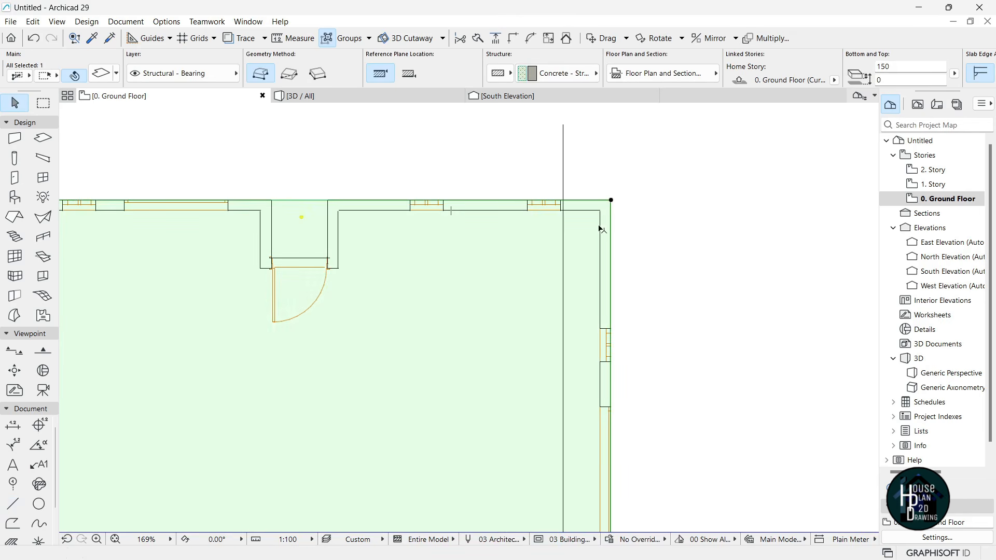
scroll(611, 202, up, 3)
click(617, 198)
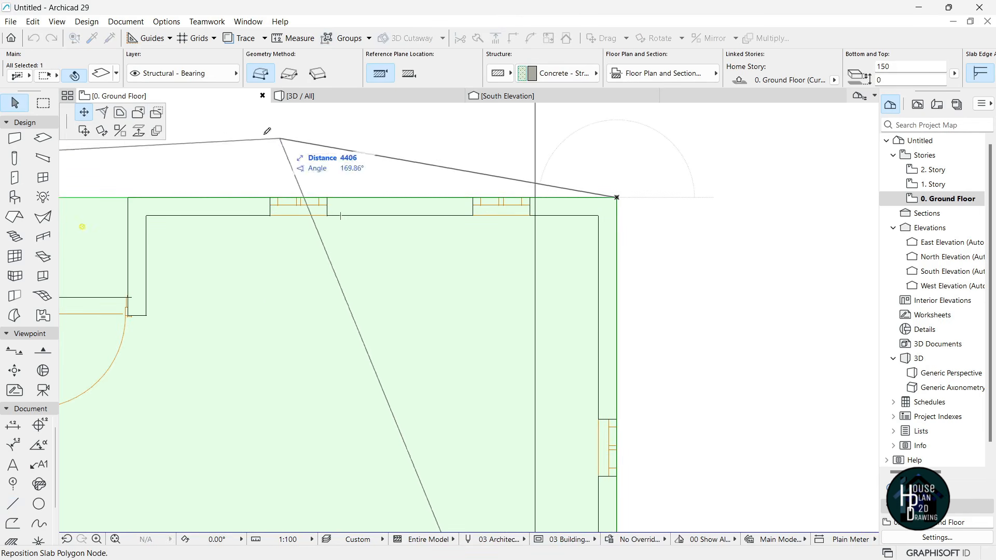
click(157, 116)
scroll(349, 197, up, 3)
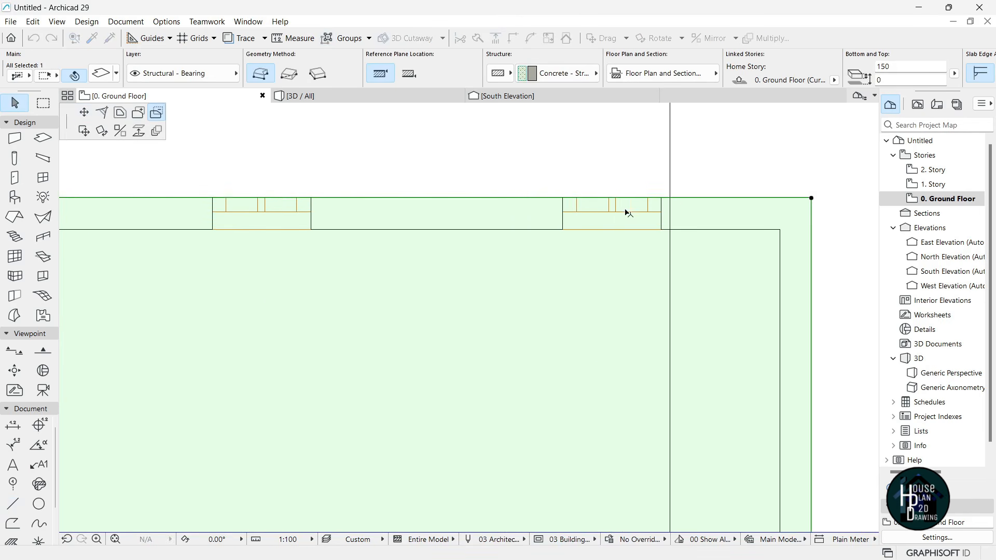
click(670, 199)
click(670, 229)
scroll(668, 212, down, 3)
scroll(208, 216, up, 3)
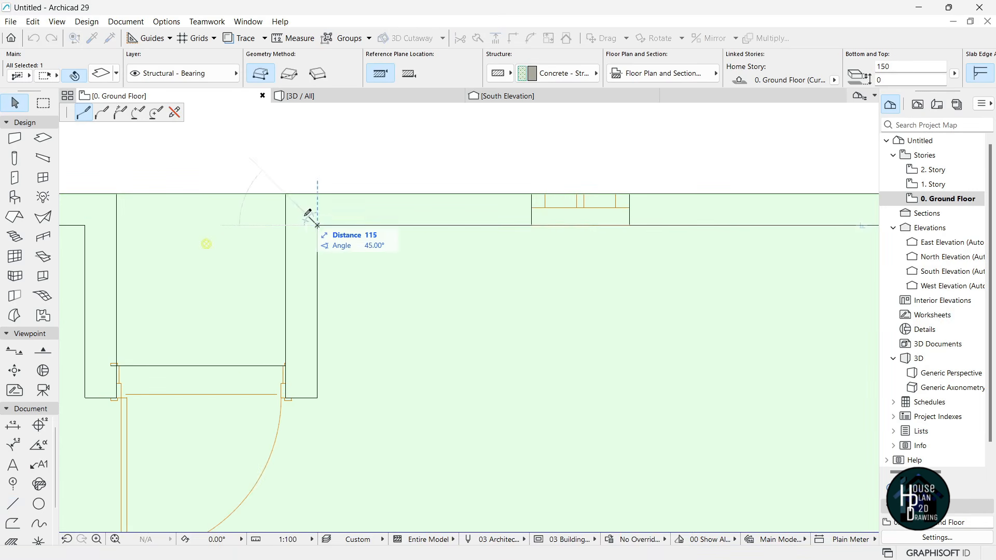
scroll(288, 212, down, 4)
scroll(637, 214, up, 3)
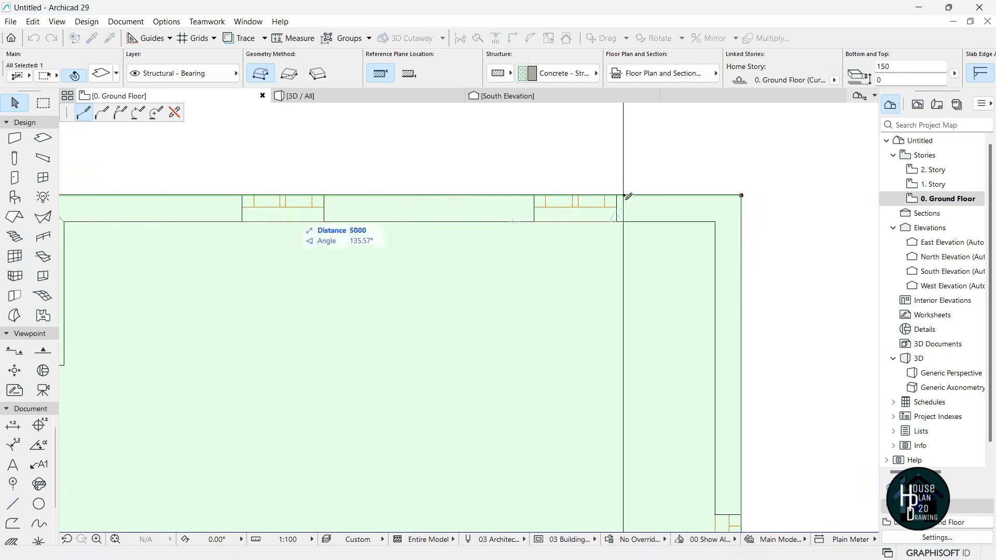
click(624, 195)
scroll(625, 159, down, 3)
key(Escape)
- Redraw the strip as a new slab using the existing slab's settings, then view it in 3D
scroll(568, 160, down, 3)
scroll(568, 165, up, 3)
alt+click(570, 254)
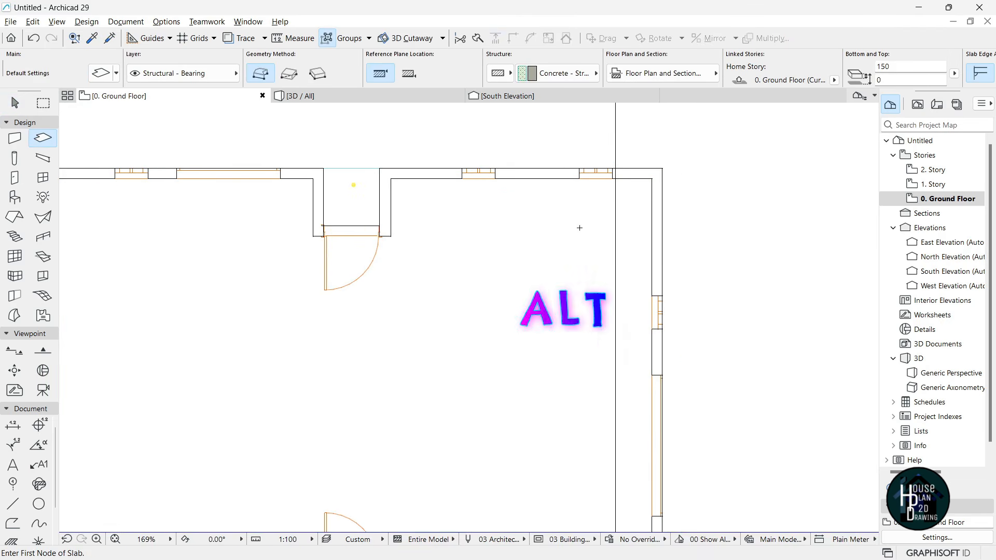
scroll(580, 156, up, 4)
click(684, 226)
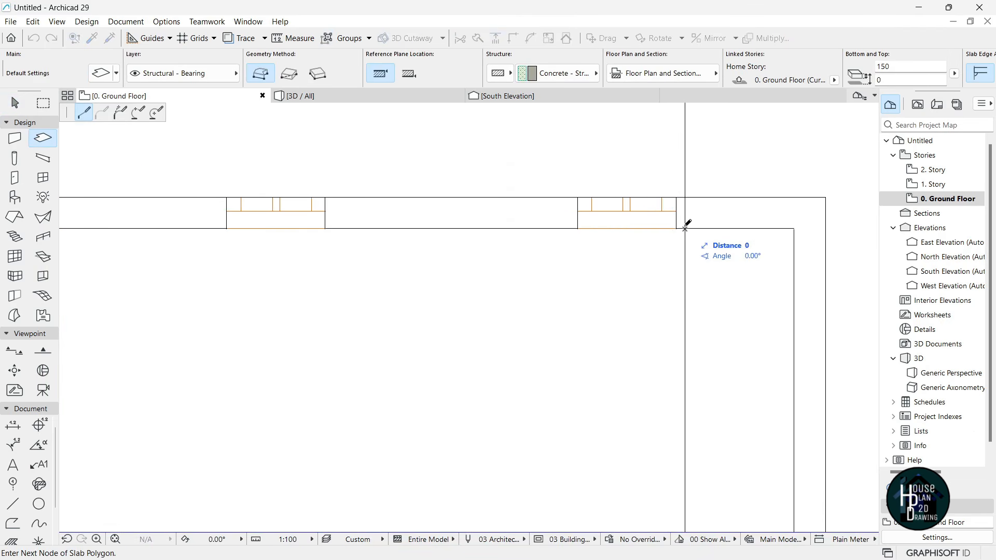
scroll(515, 212, down, 1)
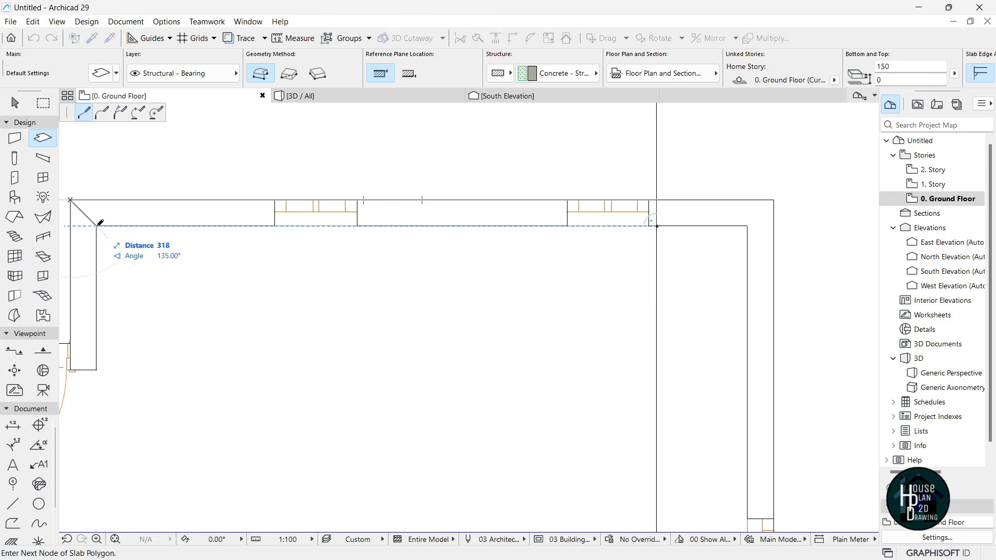
click(658, 225)
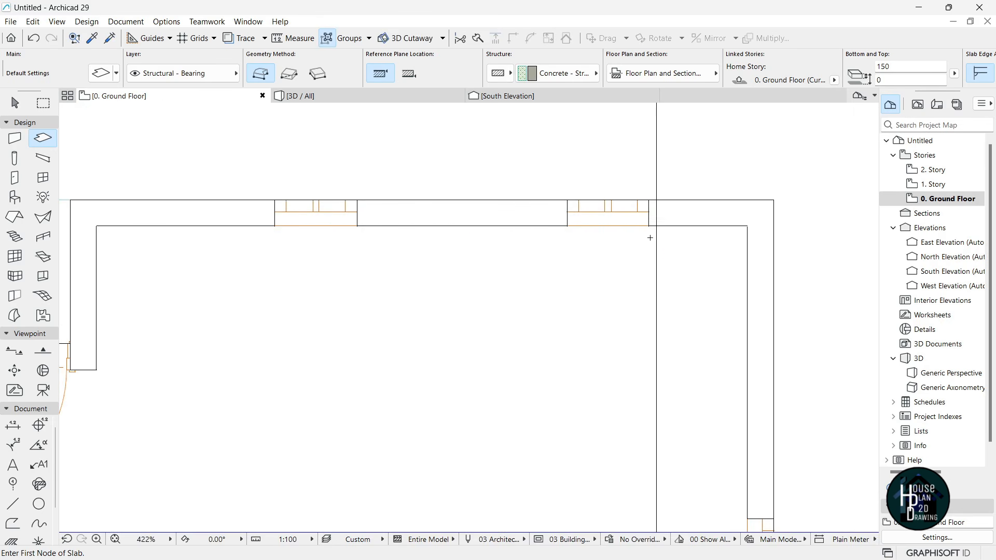
scroll(652, 204, down, 4)
key(Escape)
click(368, 99)
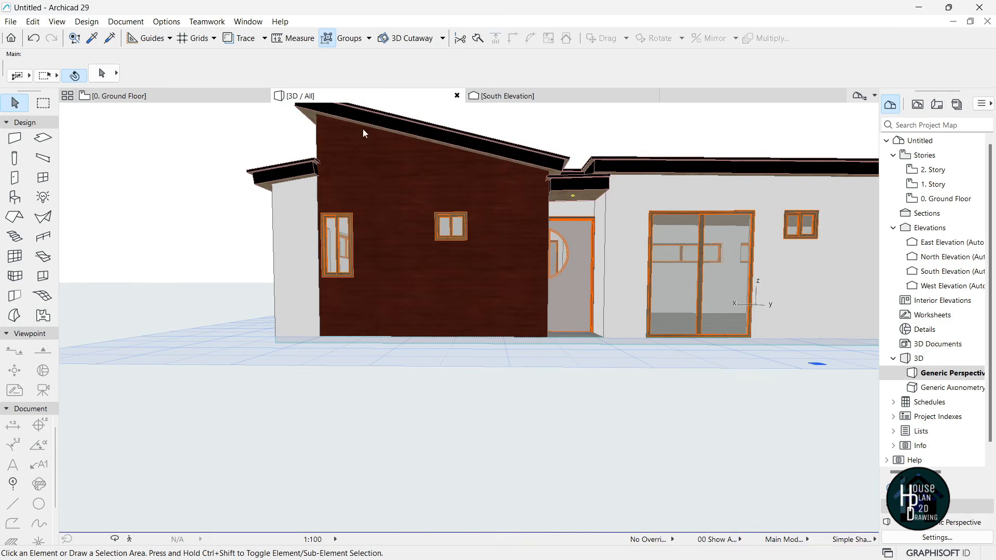
- Override the strip slab's edge surface with Wood - Mahogany Horizontal, replacing the white paint
scroll(418, 347, up, 2)
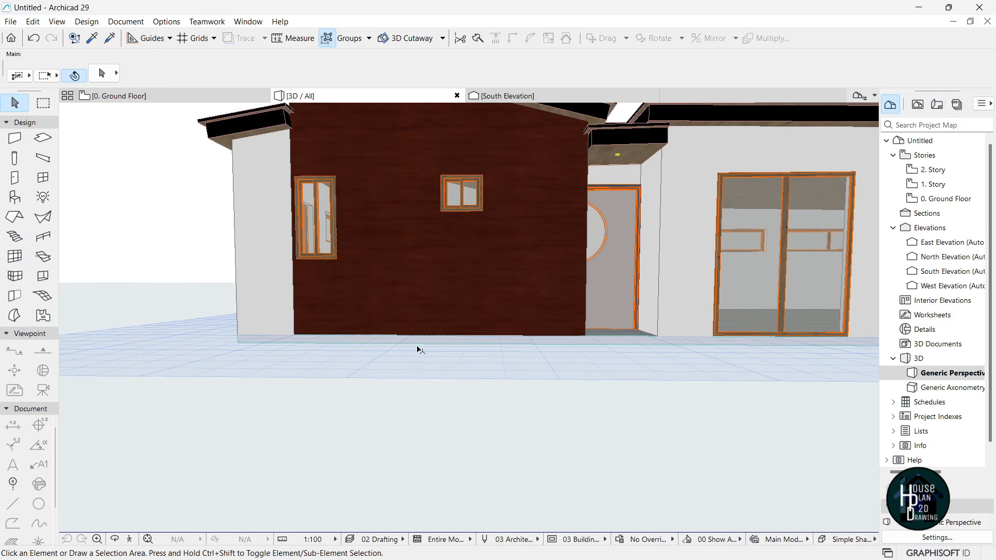
click(440, 344)
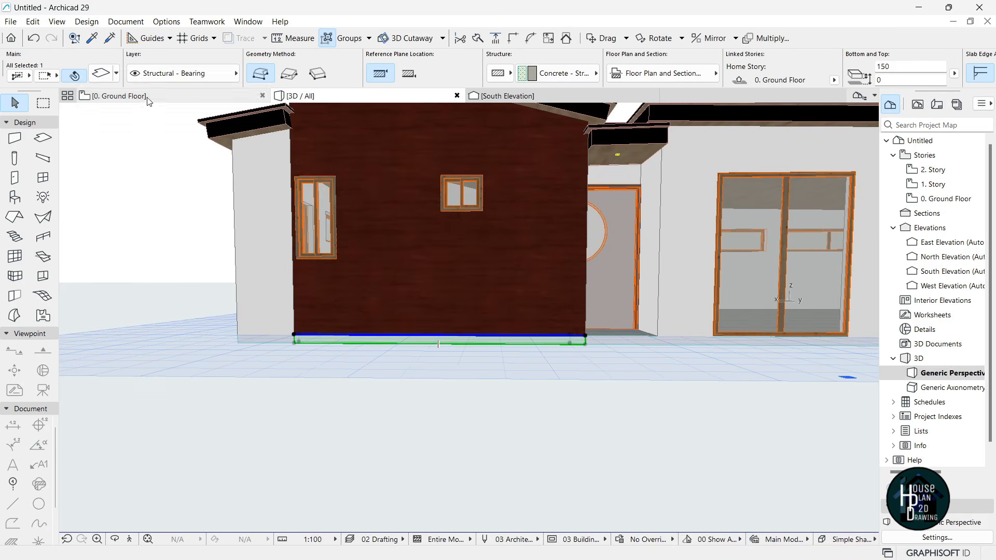
click(103, 77)
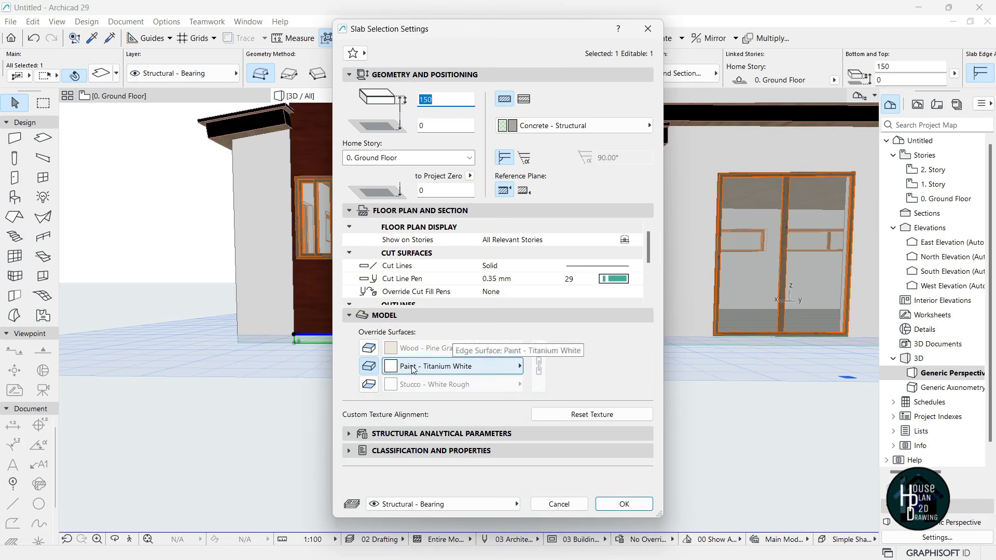
click(519, 367)
text(woo)
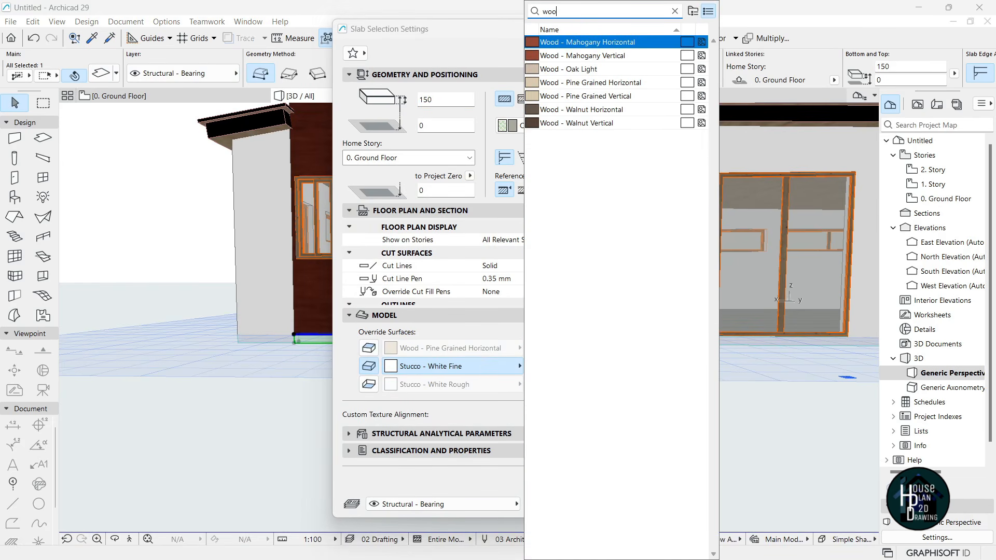
text(d)
key(Return)
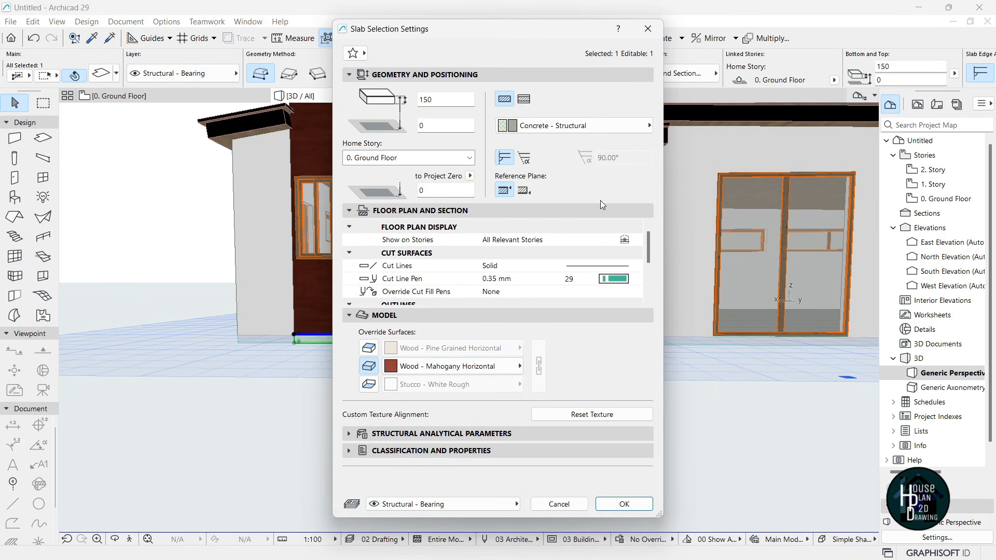
key(Return)
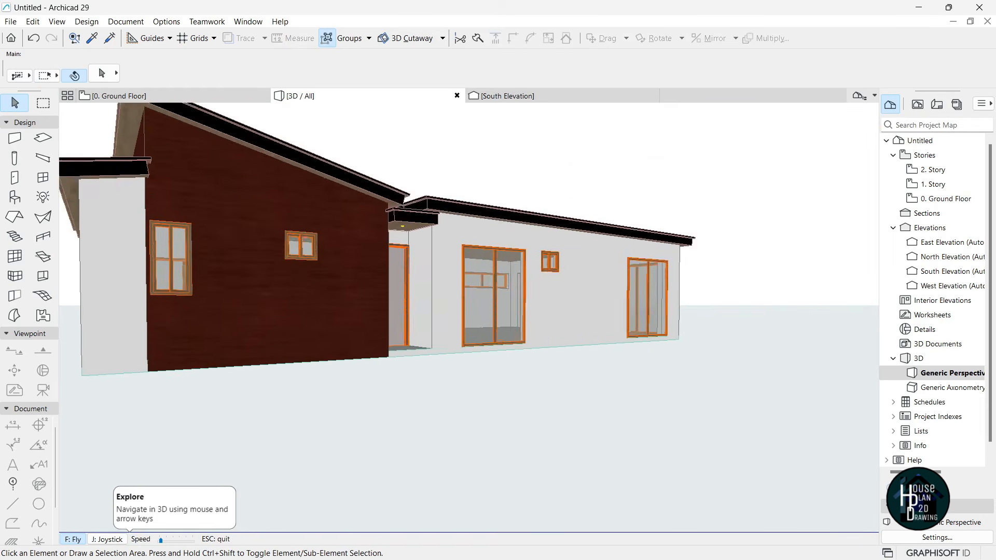
key(Left)
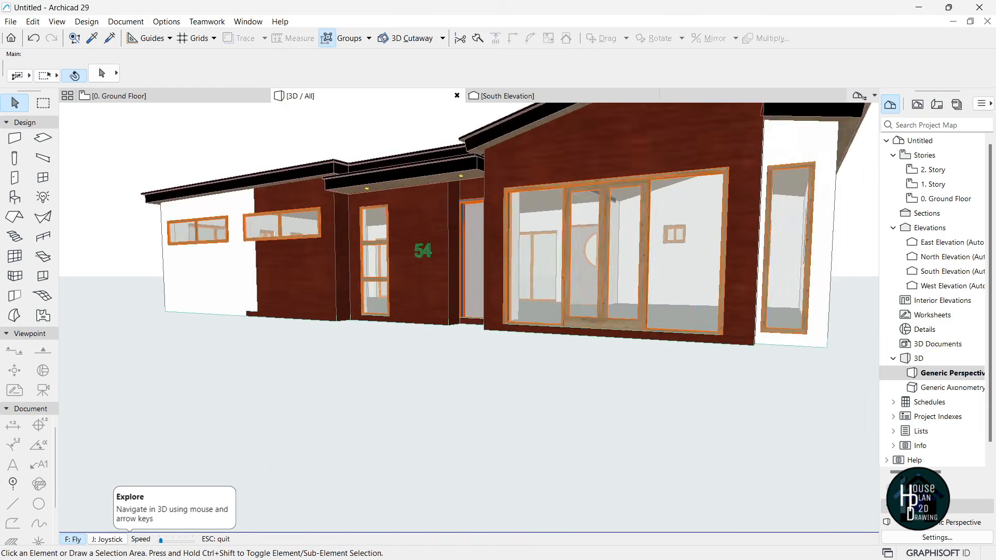
key(Left)
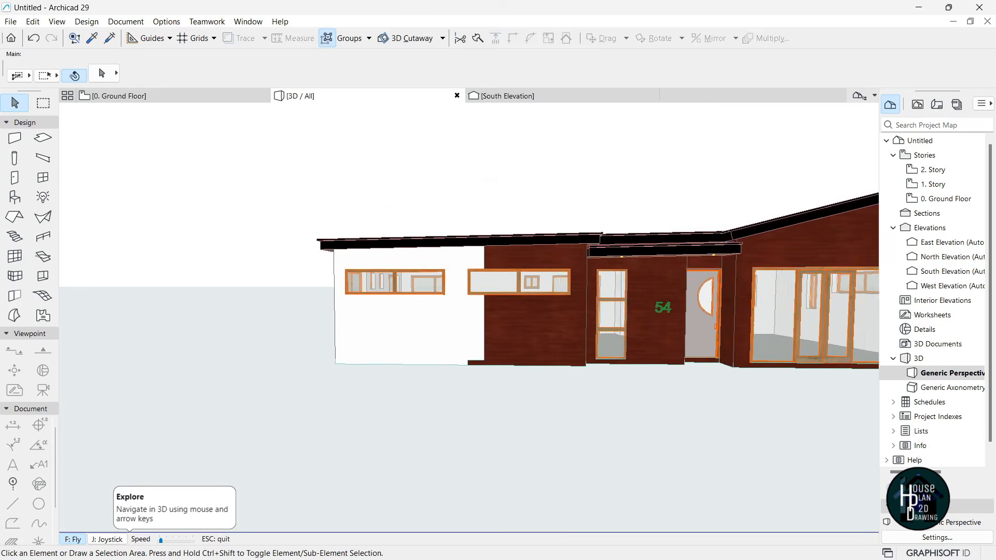
key(Left)
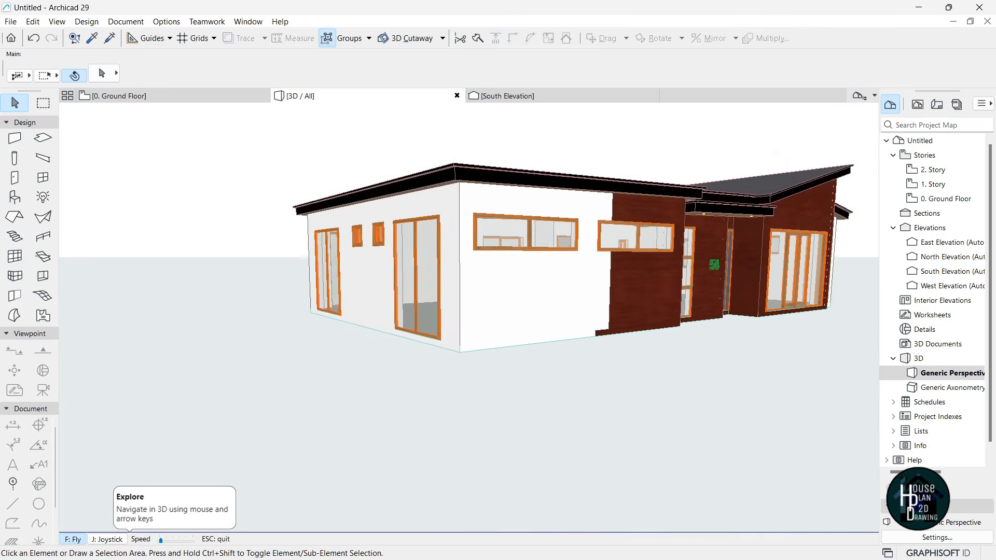
key(Up)
key(Down)
key(Right)
key(Right)
key(Down)
key(Left)
key(Up)
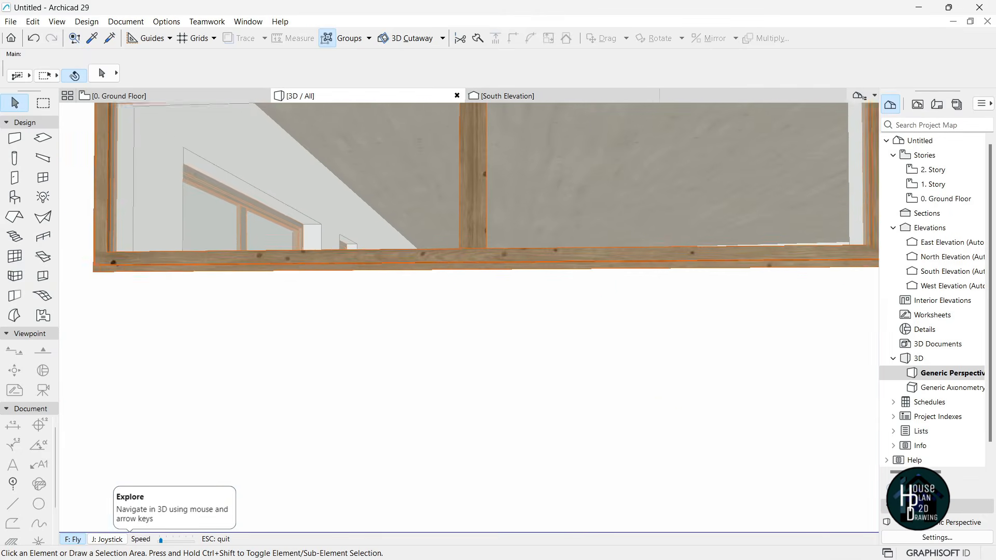
key(Down)
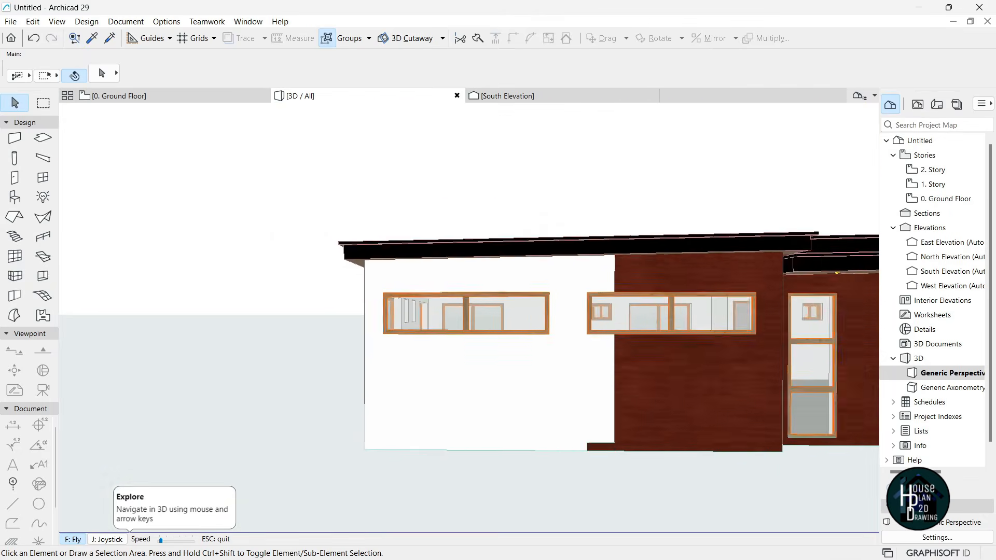
key(Up)
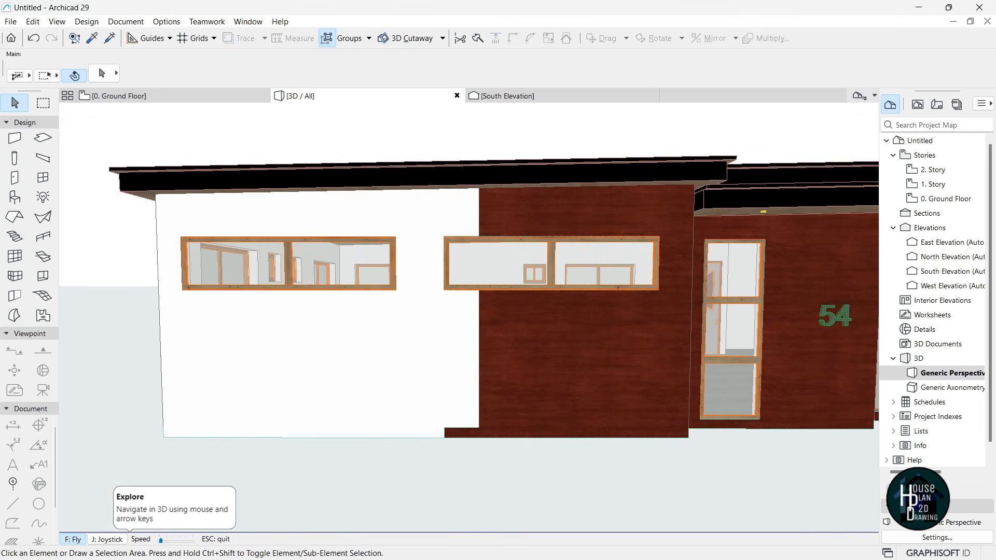
key(Escape)
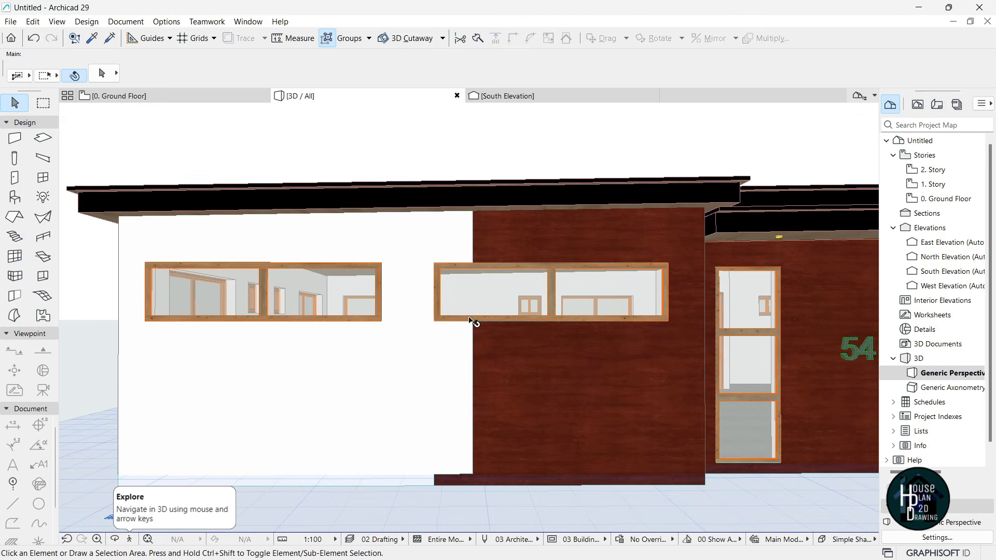
click(540, 305)
- Give both long front windows Uniform Window Surfaces with Metal - Aluminium as the Frame Outside surface
shift+click(250, 304)
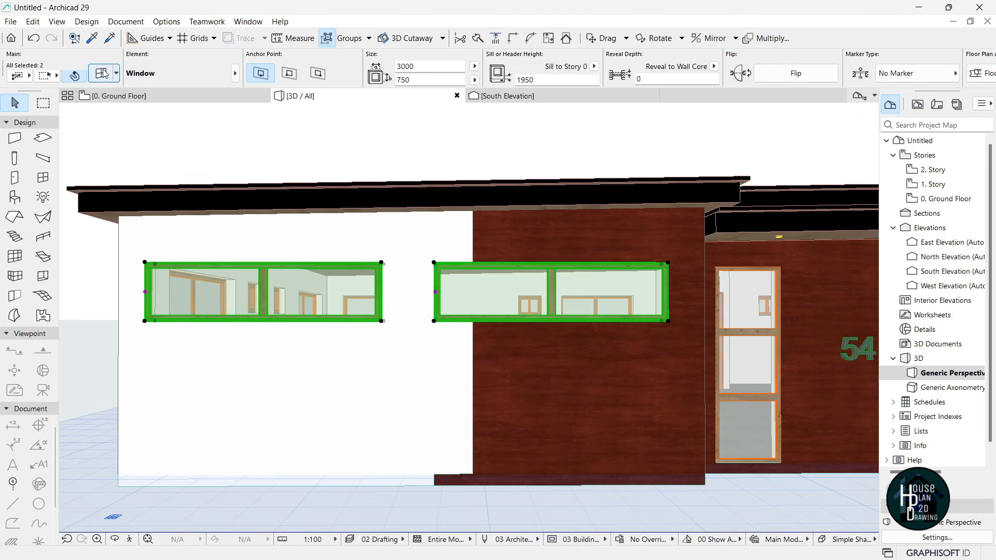
key(ctrl+t)
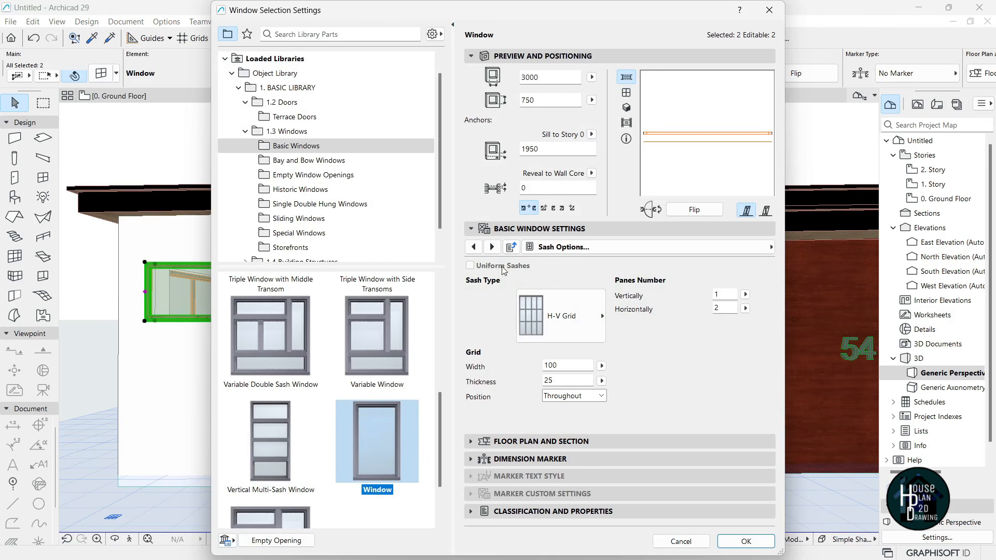
click(611, 246)
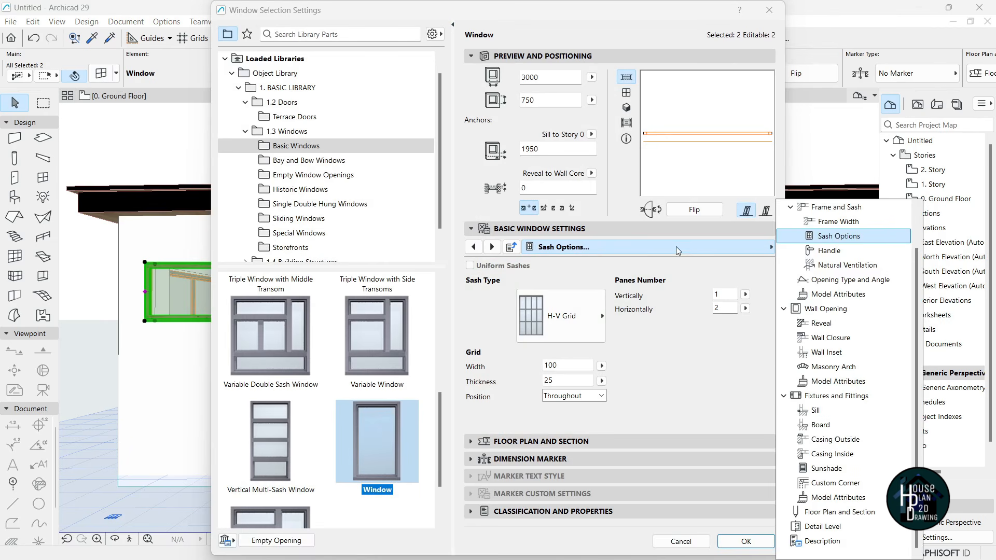
click(842, 383)
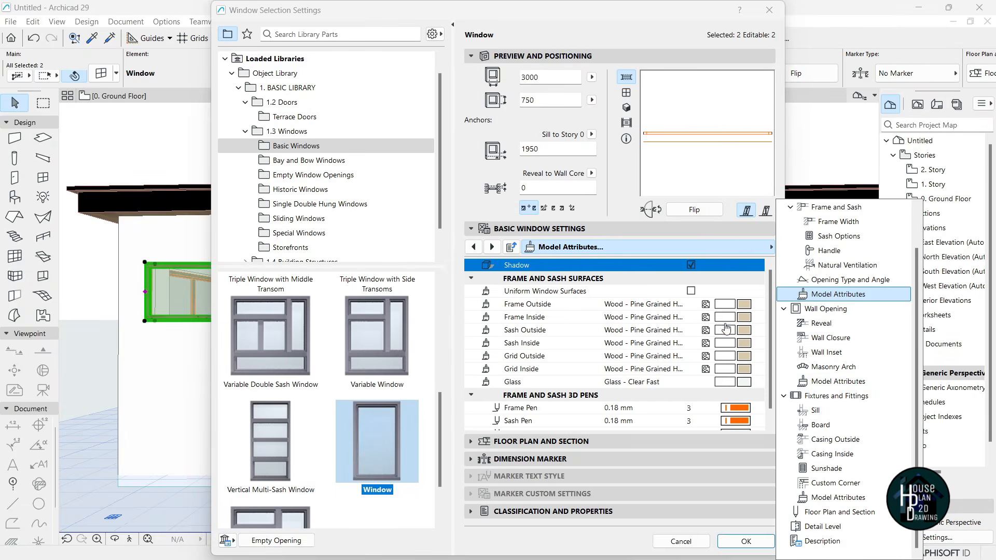
click(692, 292)
click(692, 292)
click(748, 306)
click(750, 307)
text(a)
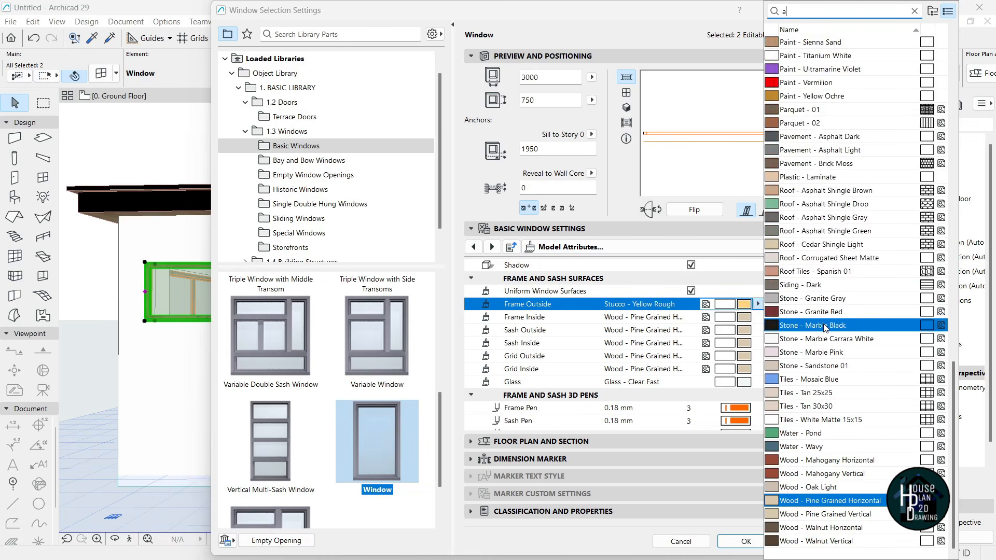
text(lu)
key(Return)
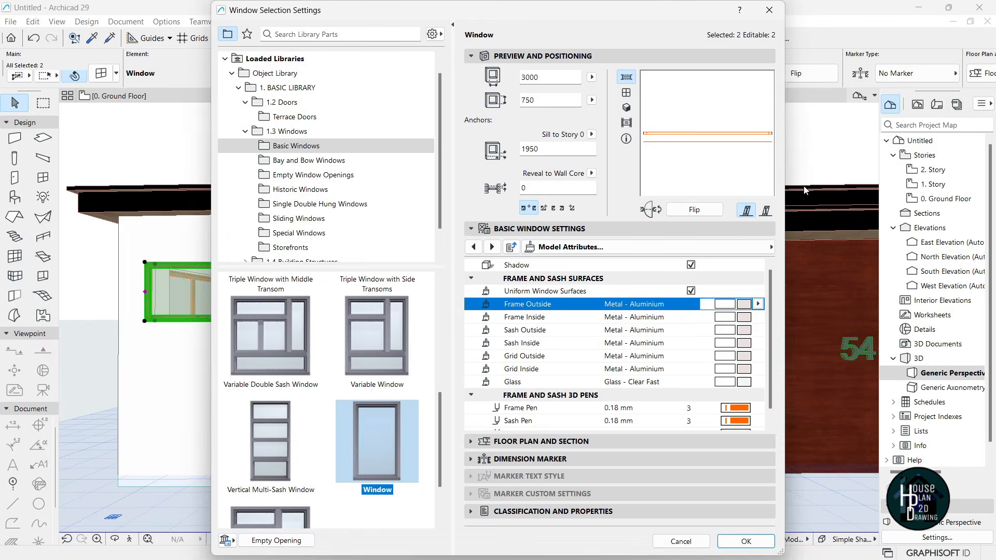
key(Return)
key(Escape)
scroll(239, 301, up, 6)
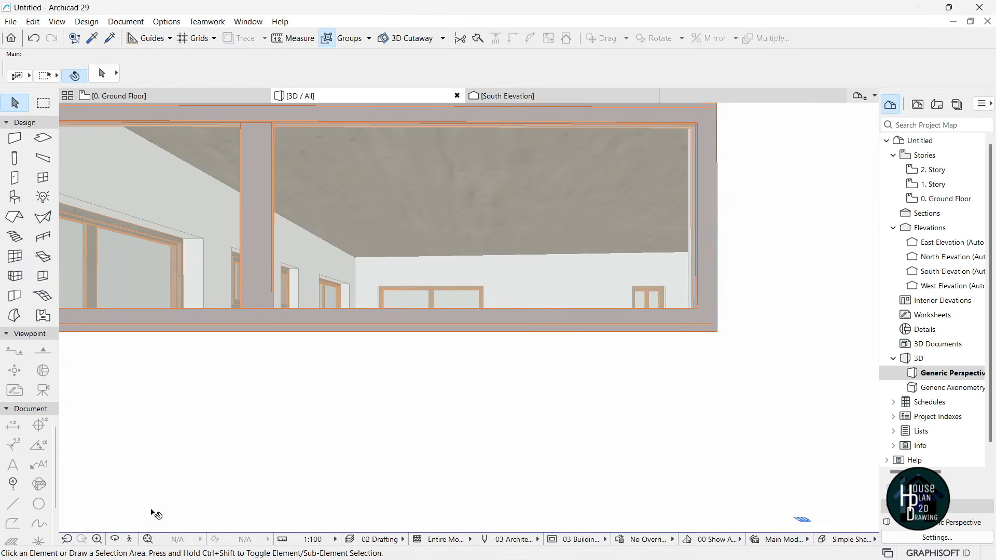
- Walk to the left wall base and offset the protruding slab's end flush with the mahogany wall
click(135, 539)
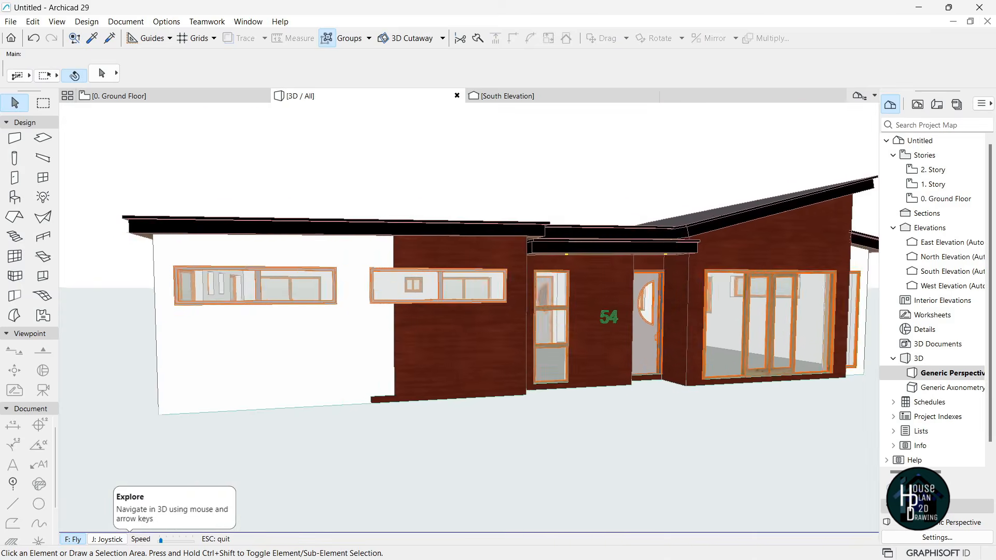
key(Right)
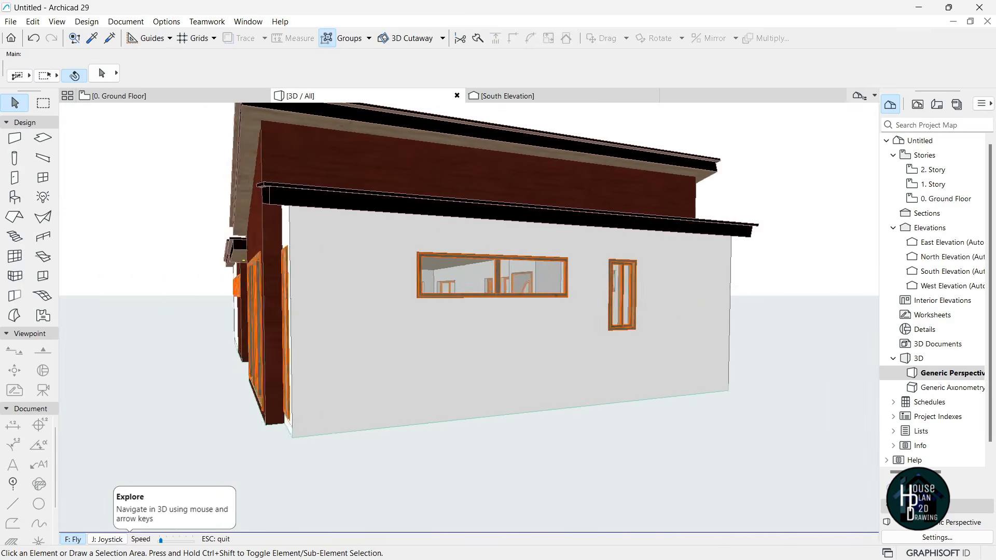
key(Right)
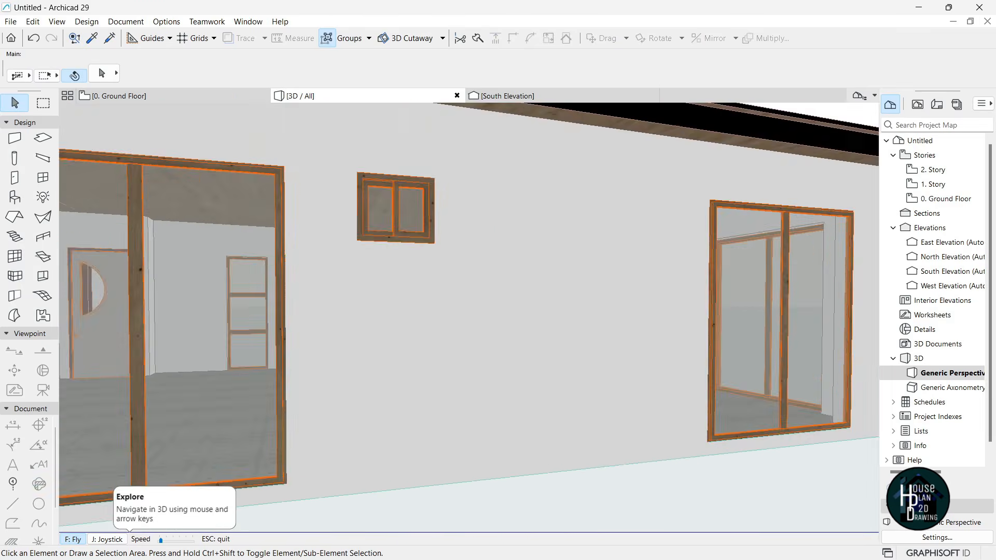
key(Right)
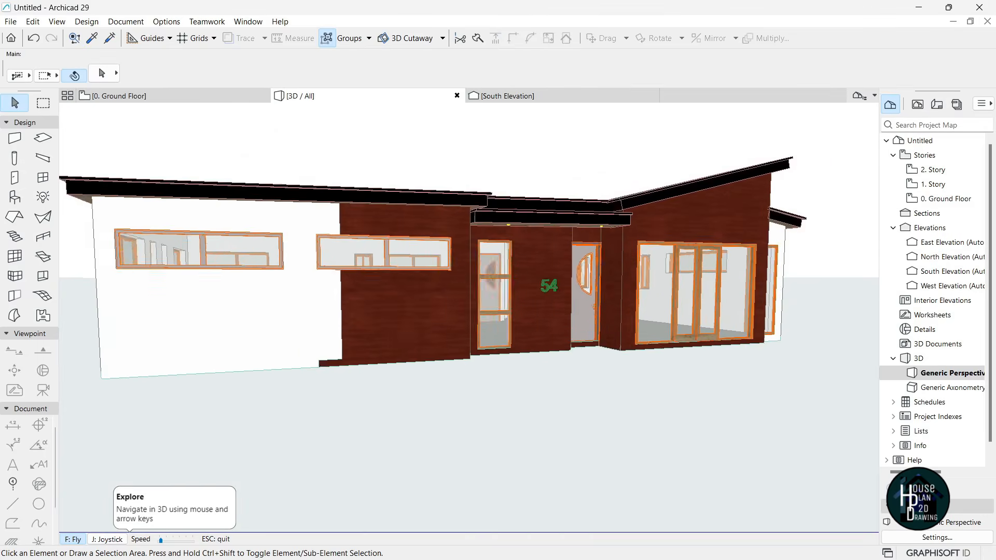
key(Up)
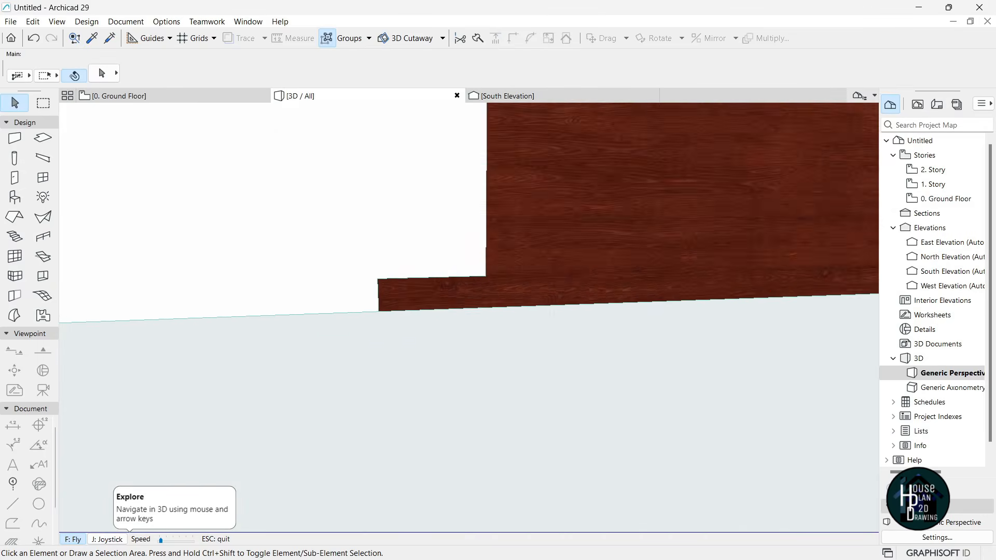
key(Down)
key(Escape)
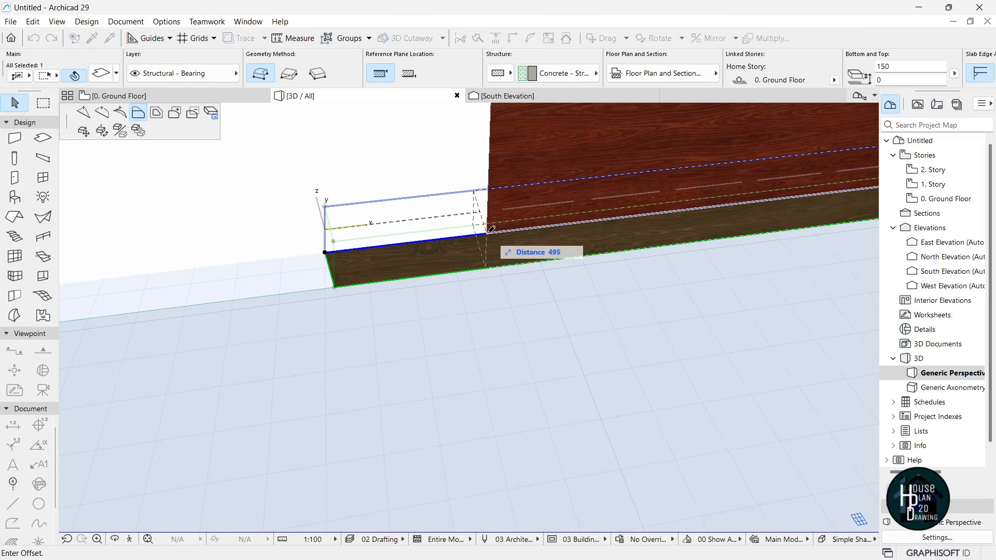
click(333, 251)
click(332, 250)
click(487, 233)
key(Escape)
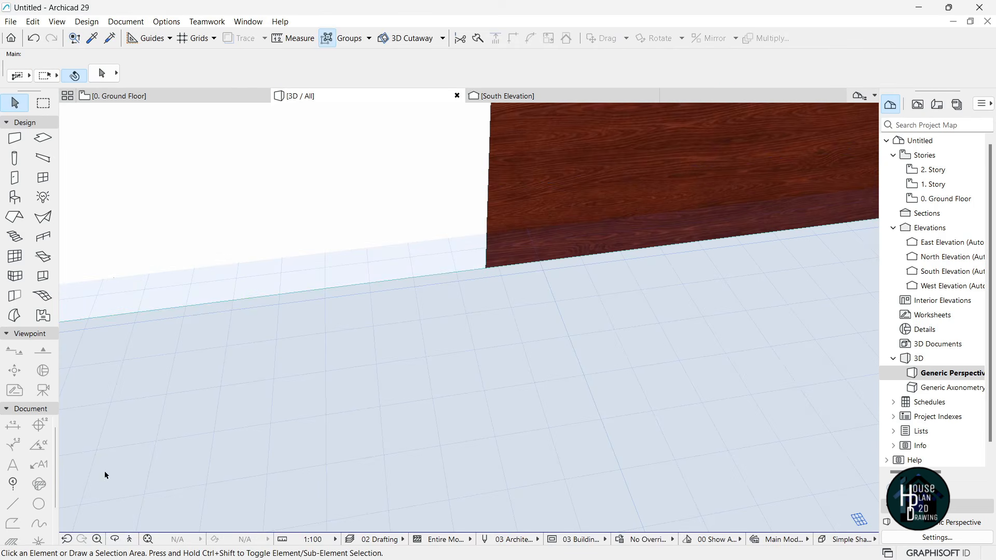
- Back away to frame the whole house, then return to the 0. Ground Floor plan
key(Down)
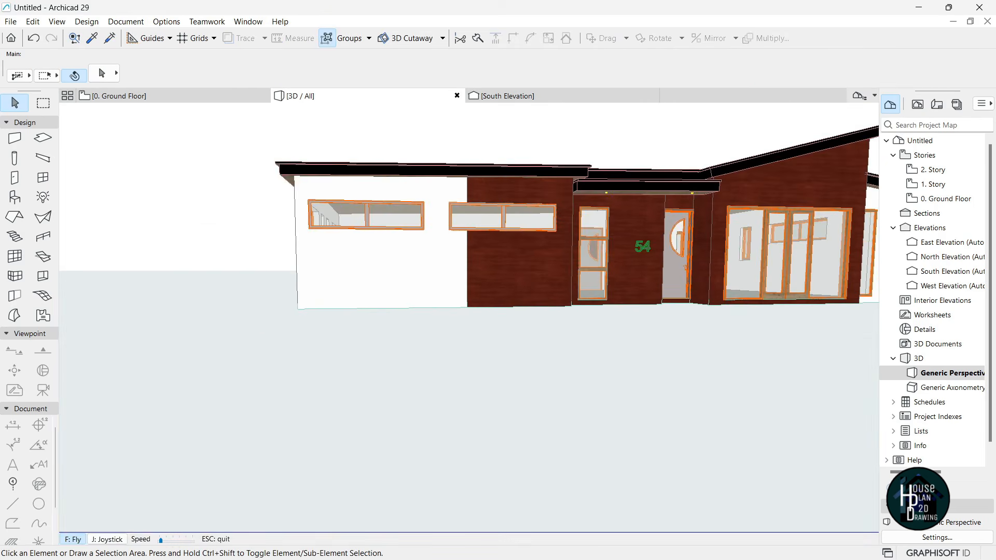
key(Down)
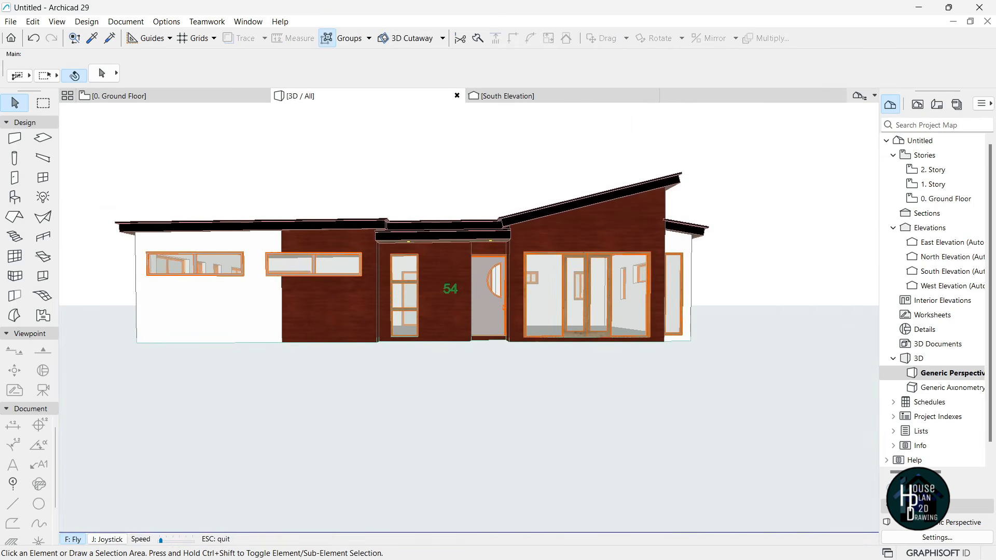
key(Down)
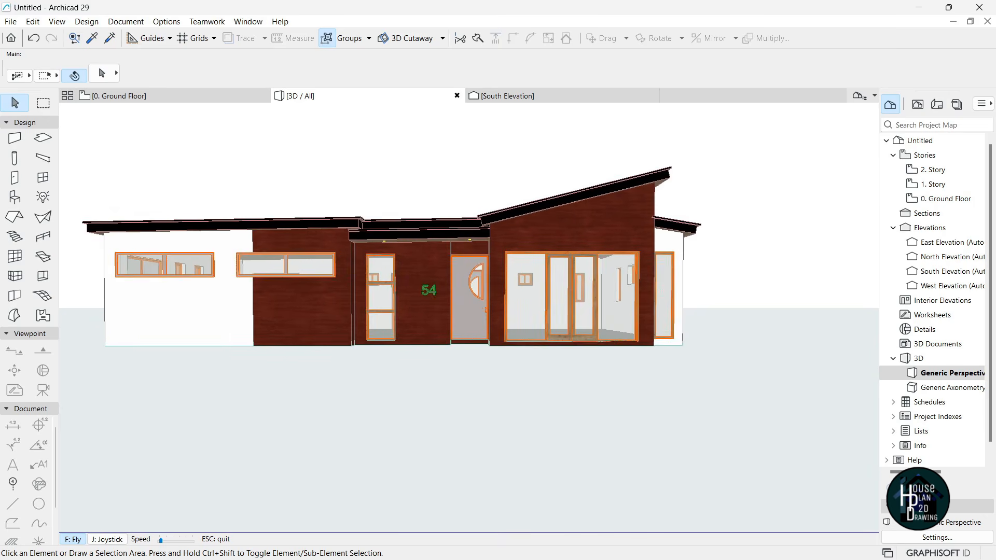
key(Down)
key(Escape)
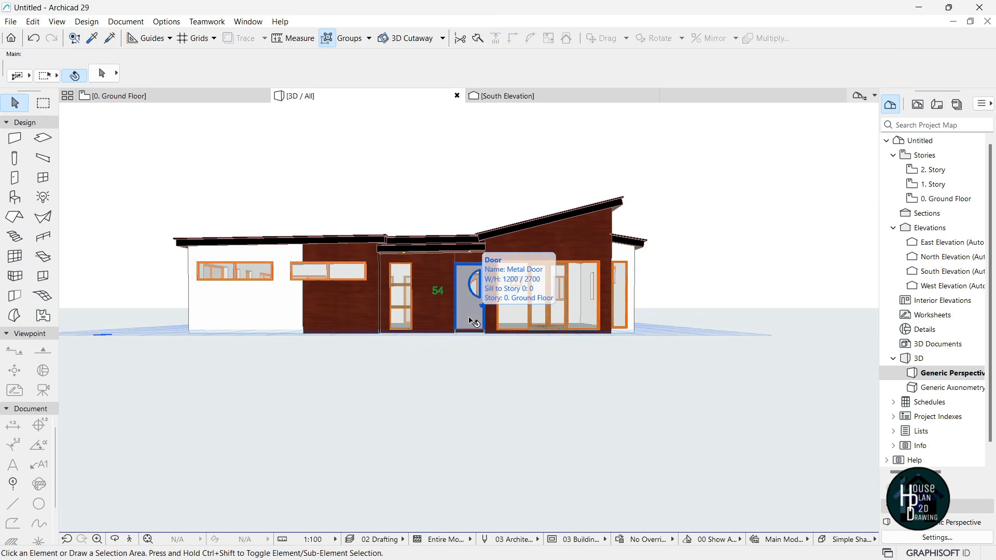
click(160, 100)
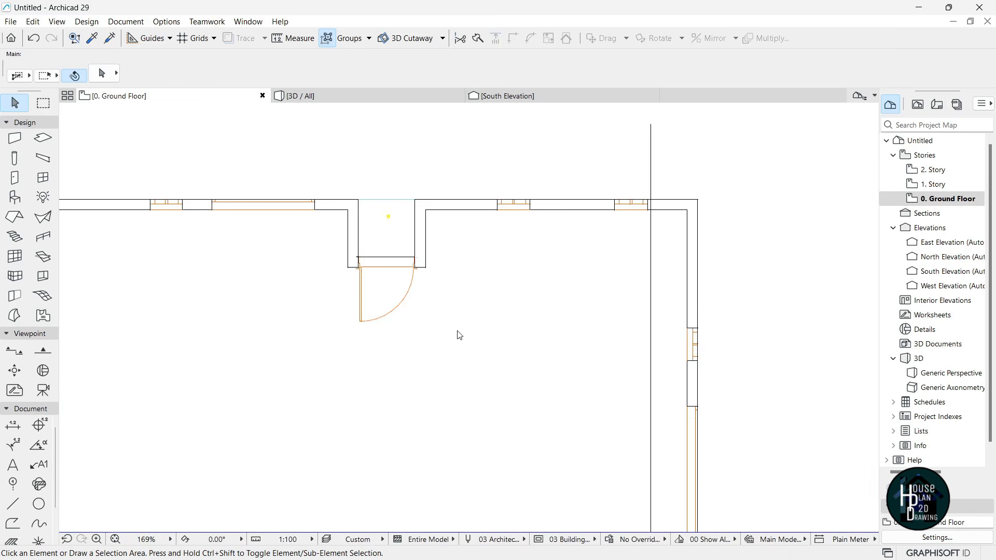
- Check the east wall, then pick up an existing slab's settings for the new slab
scroll(509, 202, down, 5)
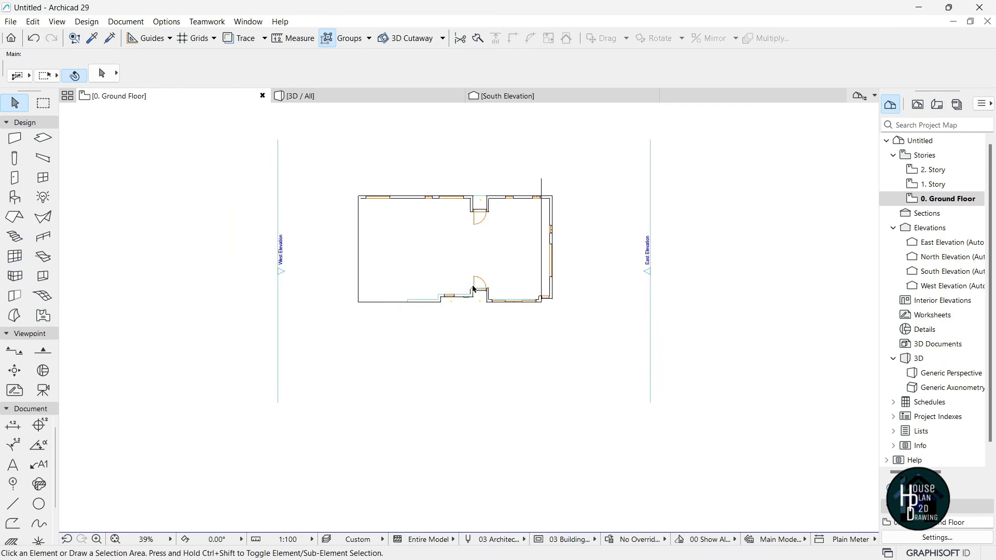
scroll(406, 207, up, 2)
scroll(467, 256, down, 2)
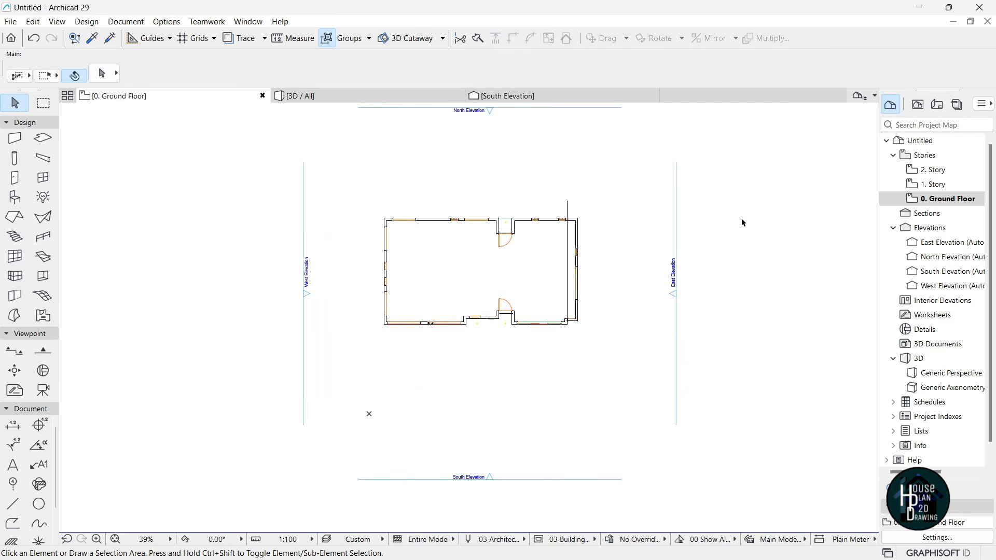
click(569, 207)
click(572, 214)
scroll(398, 295, up, 3)
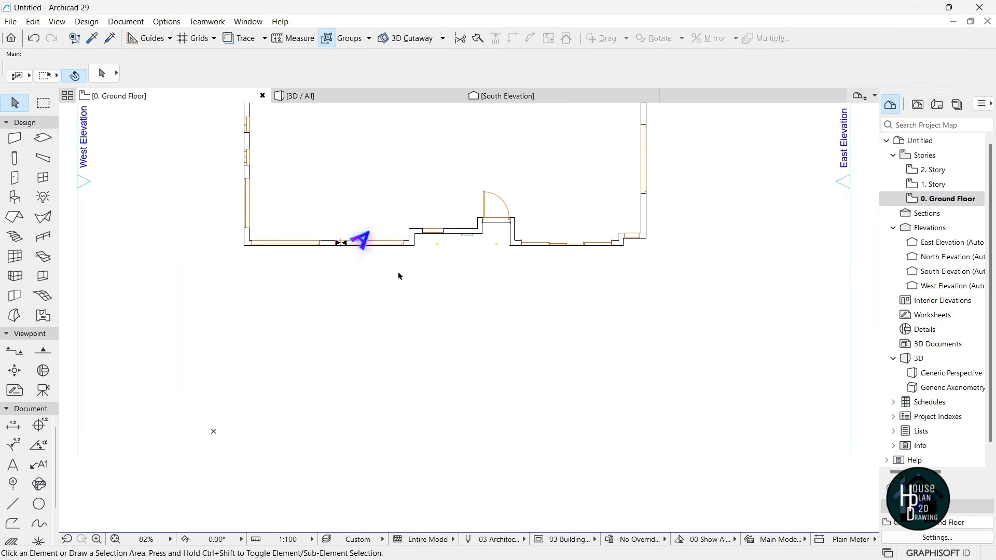
alt+click(348, 121)
scroll(495, 253, up, 3)
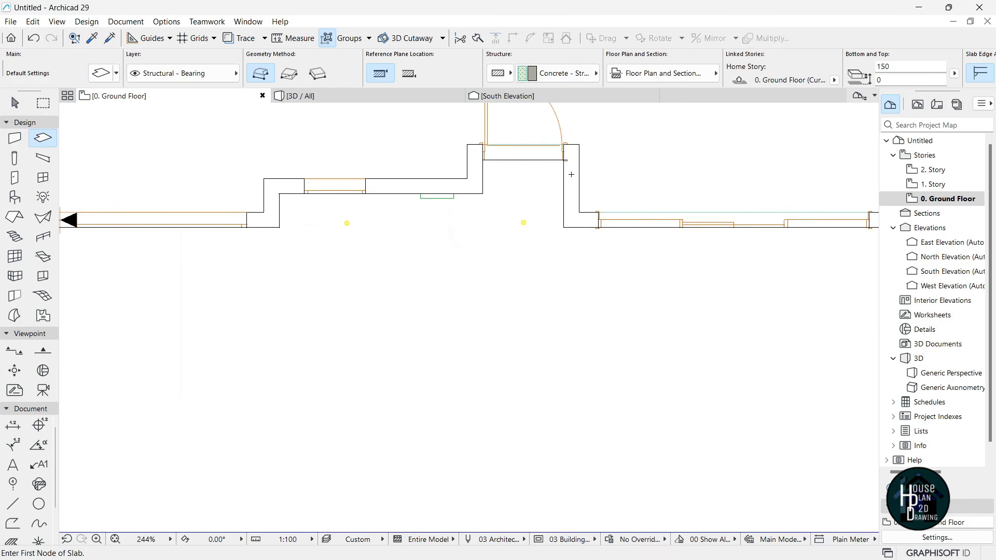
- Draw a rectangular slab about 4200 wide from the wall corner in front of the entry door
click(565, 158)
scroll(524, 200, down, 3)
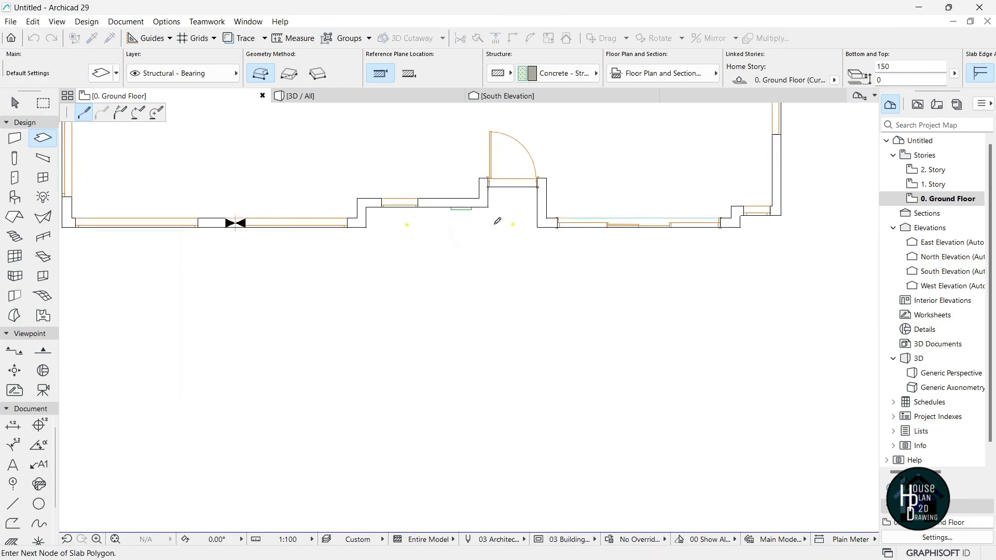
click(289, 74)
scroll(472, 315, up, 2)
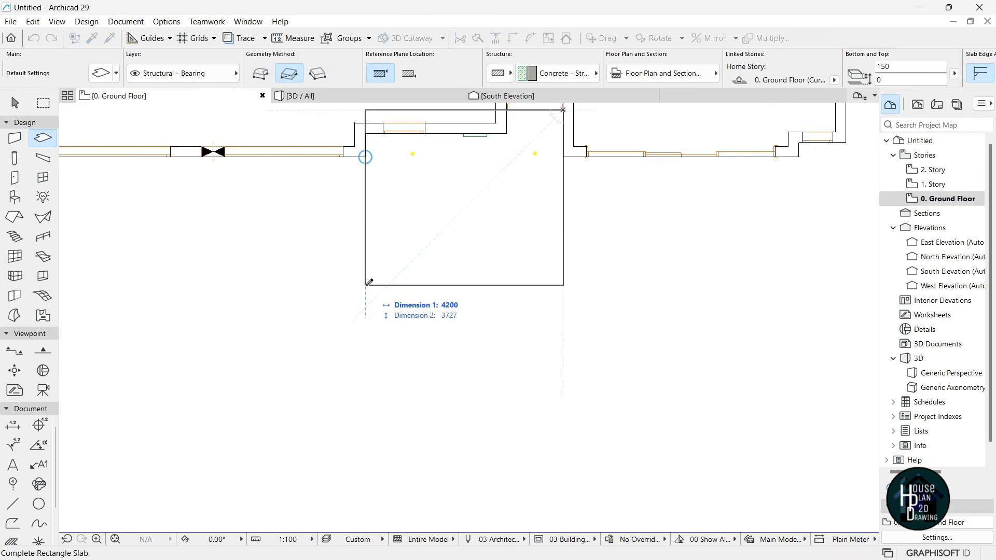
click(367, 284)
scroll(457, 311, down, 2)
key(Escape)
- Select the new entry slab and bring up its shape editing options
click(471, 314)
scroll(389, 200, up, 4)
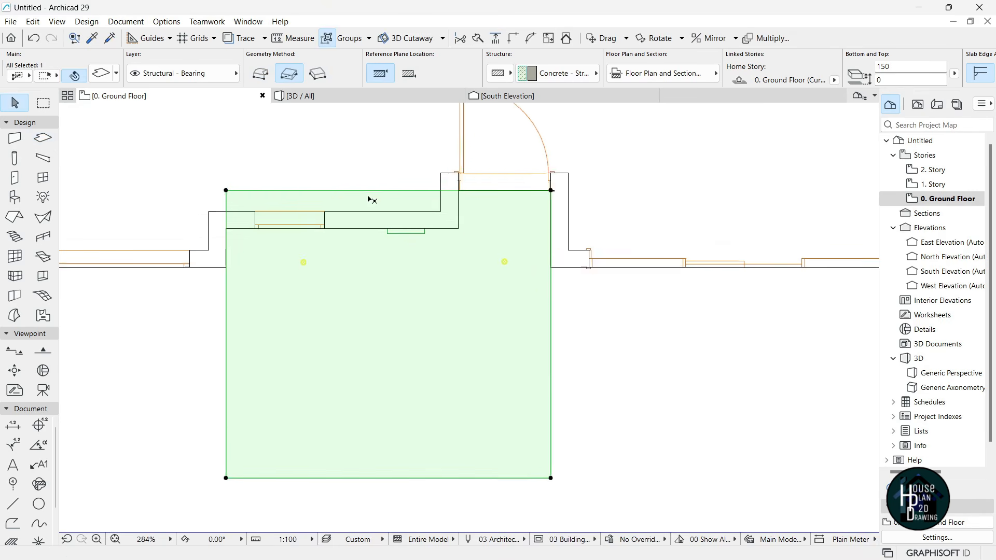
click(215, 191)
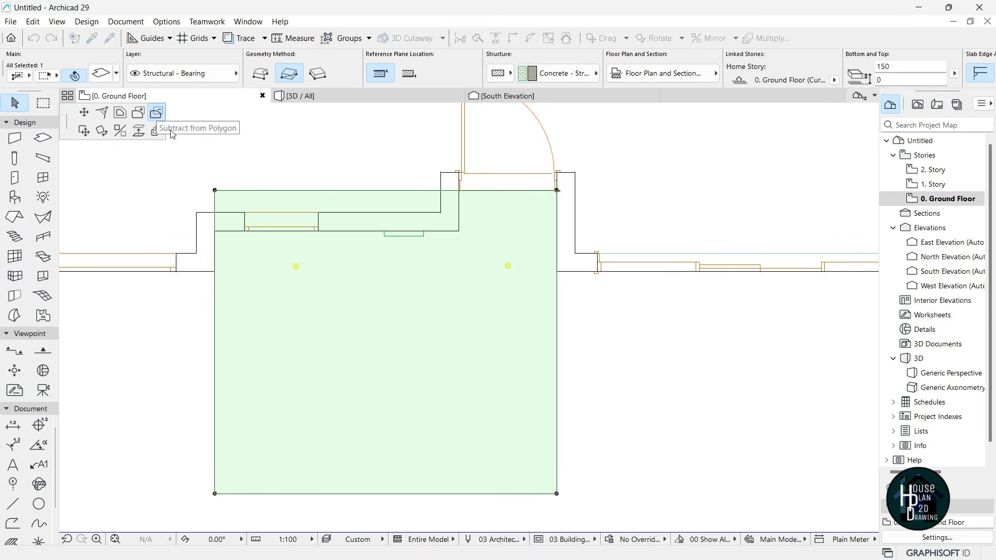
- Notch the entry slab at the wall's inner corner and merge in a rectangle forming an L-shape
click(459, 232)
scroll(457, 224, down, 5)
scroll(378, 275, up, 3)
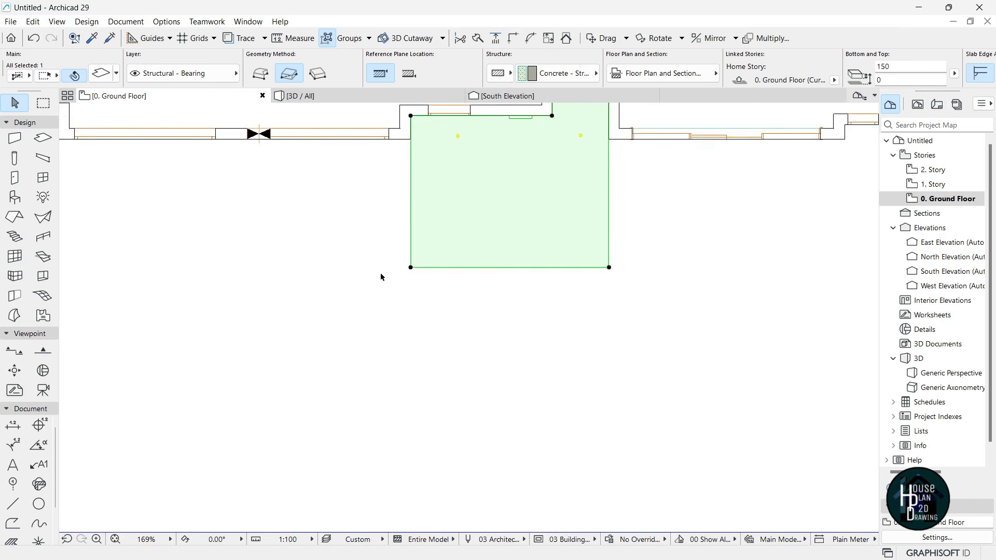
click(487, 271)
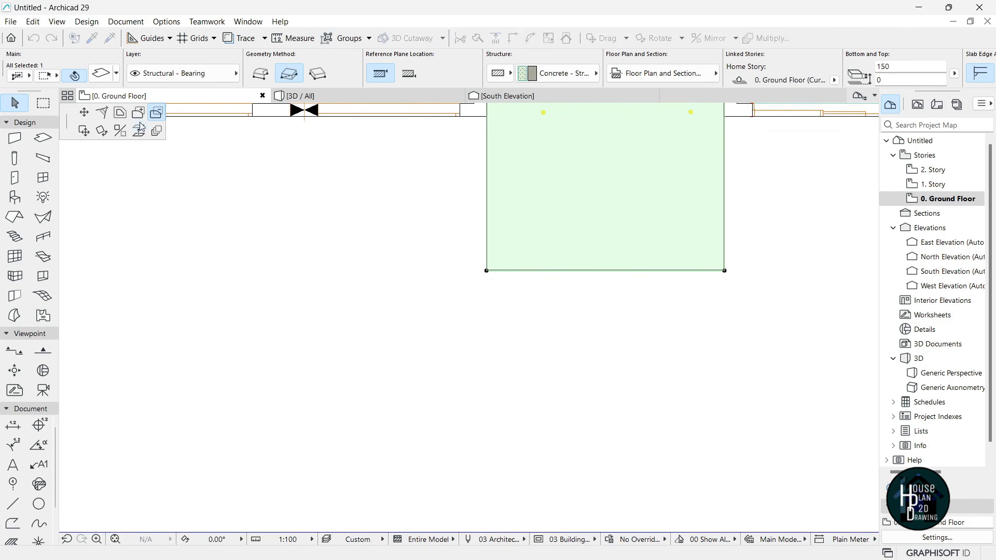
click(487, 271)
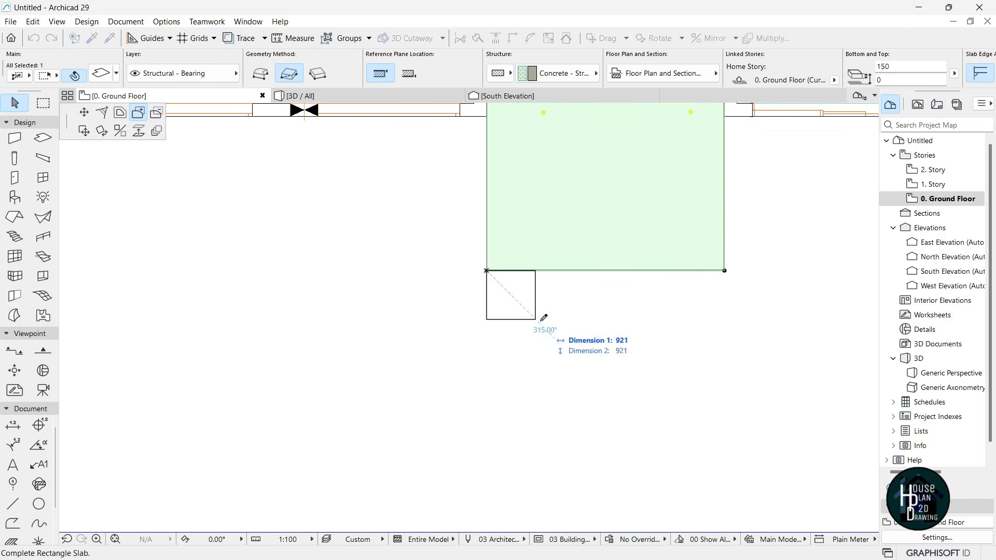
click(558, 357)
scroll(540, 233, down, 2)
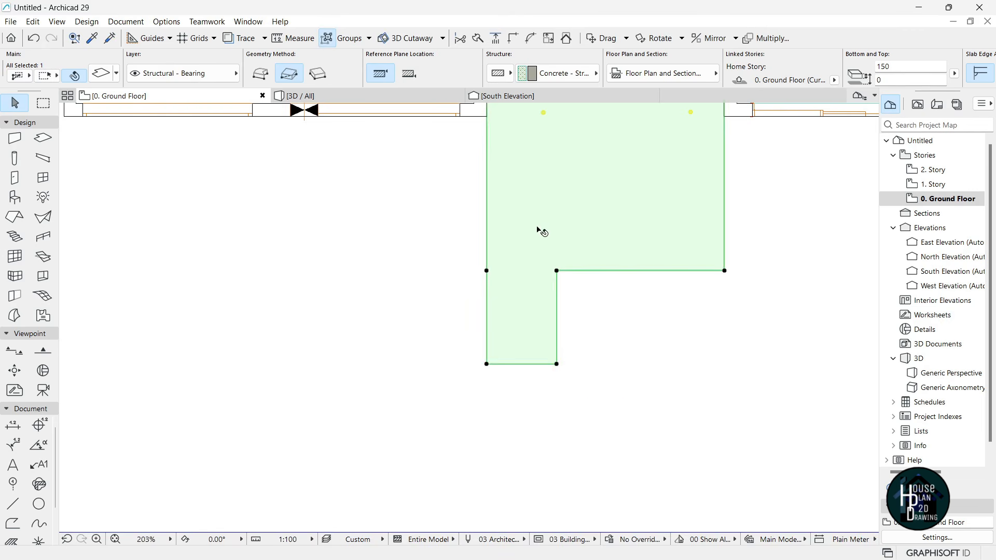
scroll(502, 290, up, 1)
- Offset the slab's left edge to extend the path further west
click(533, 289)
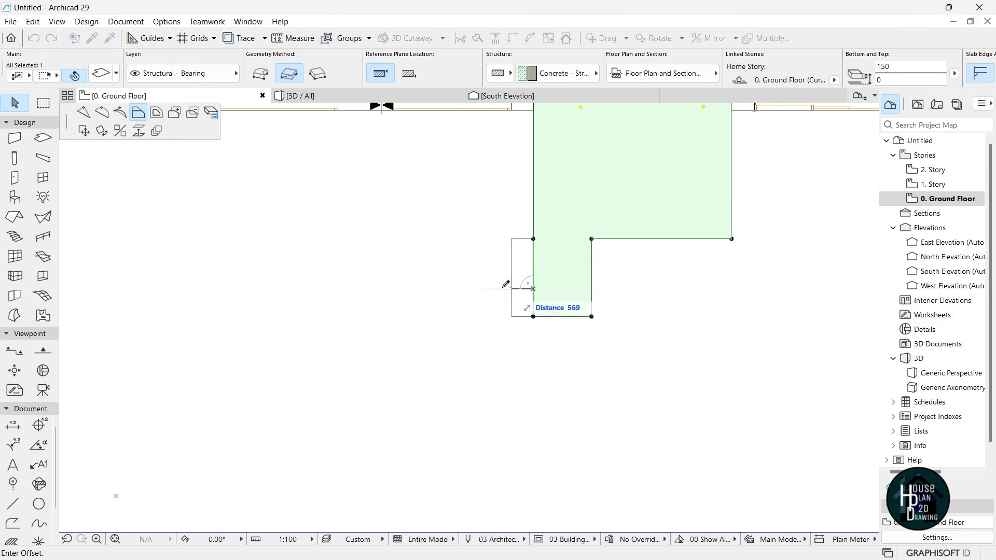
scroll(591, 325, down, 2)
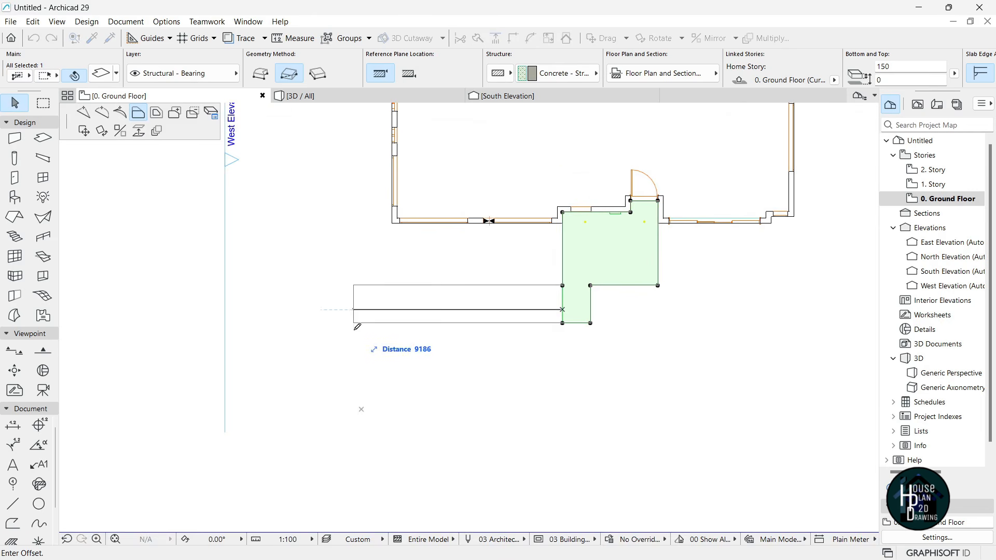
scroll(458, 308, down, 2)
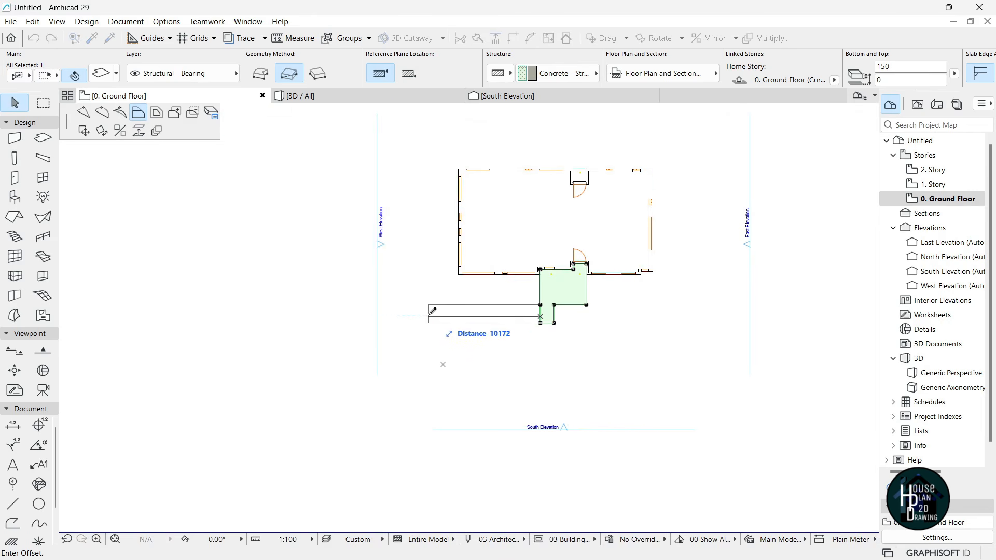
click(430, 311)
scroll(526, 344, up, 3)
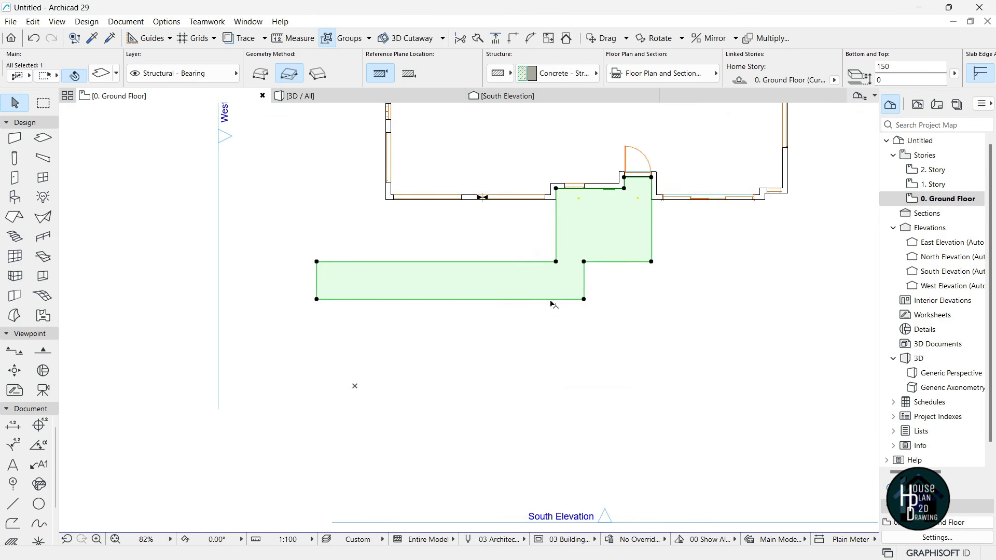
- Add a rectangle of about 8732 × 9484 from the lower-left corner, enlarging the slab southward
click(317, 302)
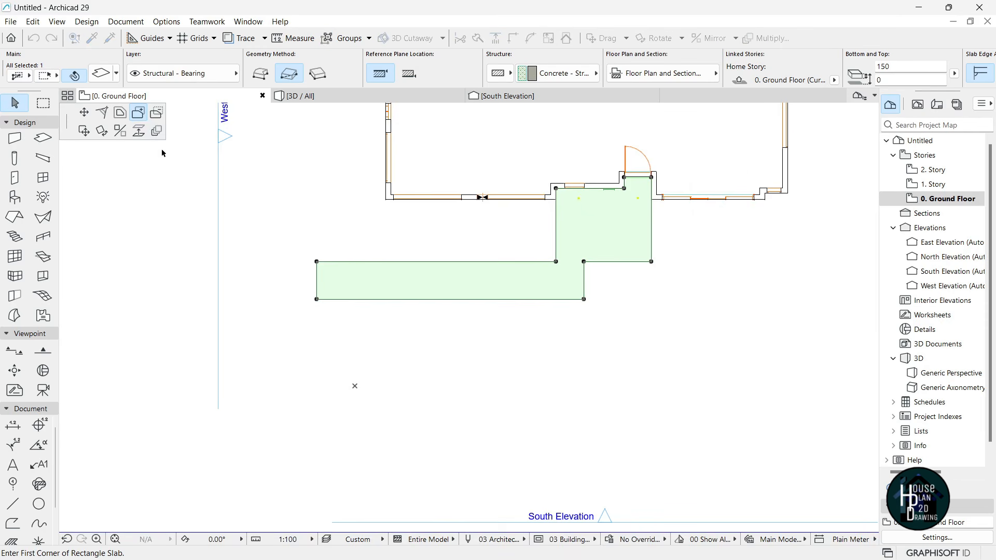
click(317, 299)
scroll(470, 363, down, 3)
scroll(529, 342, up, 2)
scroll(530, 363, down, 2)
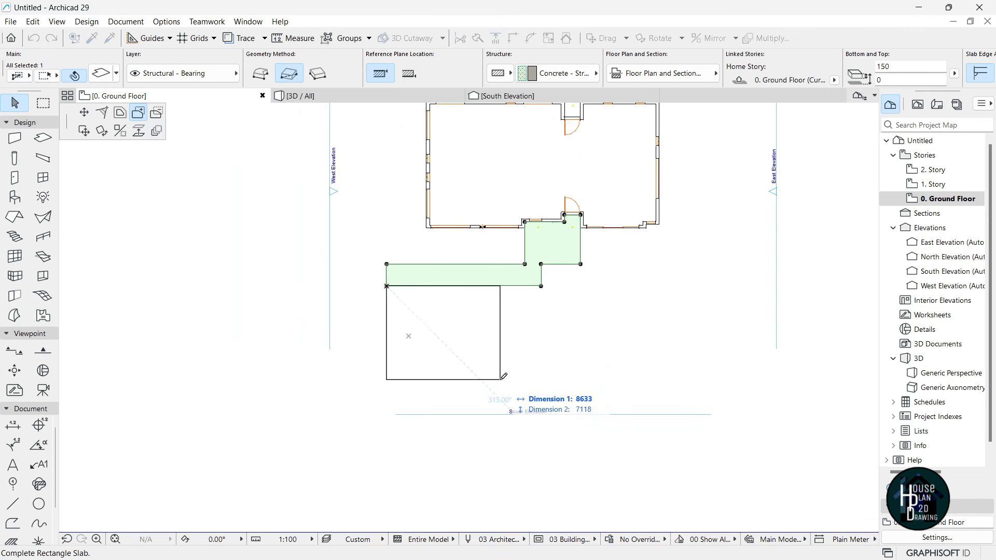
click(499, 414)
scroll(499, 413, down, 3)
scroll(456, 293, up, 5)
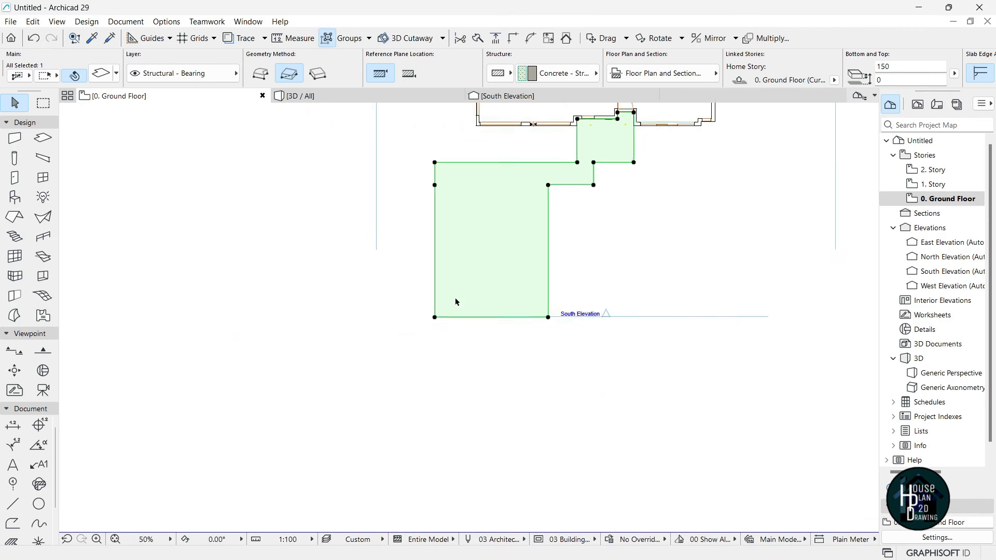
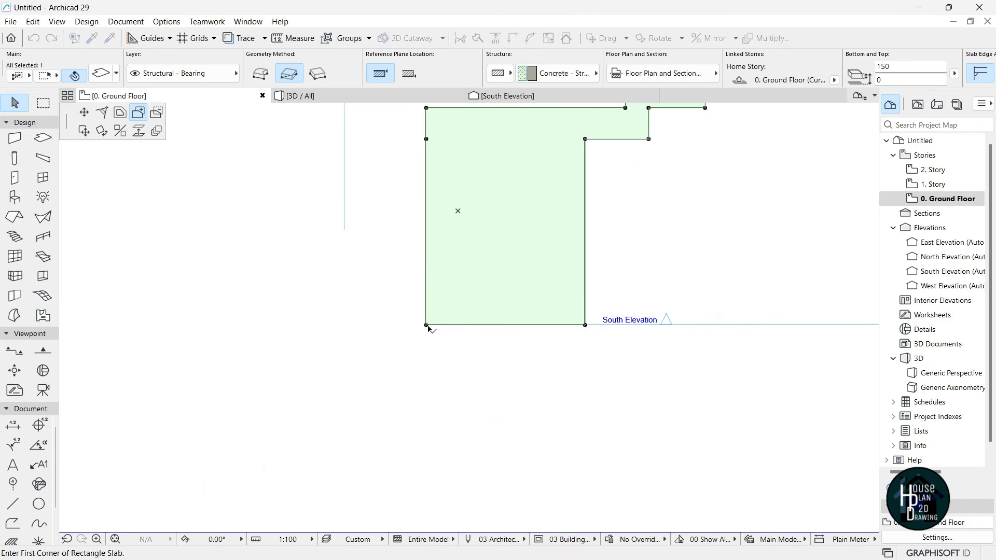
- Finish the west rectangle that enlarges the paving slab, then deselect it
click(75, 247)
scroll(411, 316, down, 2)
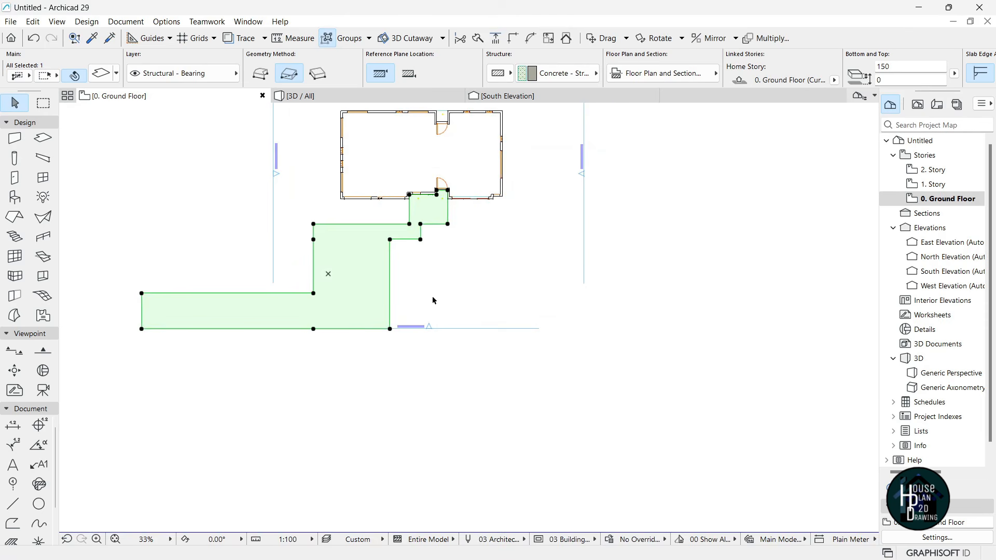
key(Escape)
scroll(439, 280, up, 5)
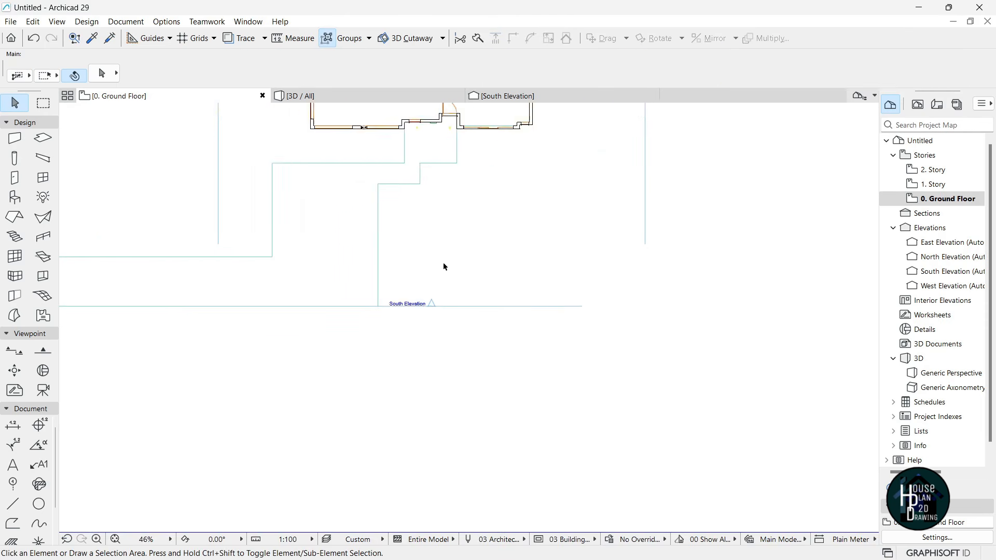
- Using the existing slab's settings, draw two rectangle slabs reaching down to the South Elevation line
alt+click(299, 213)
scroll(387, 172, up, 2)
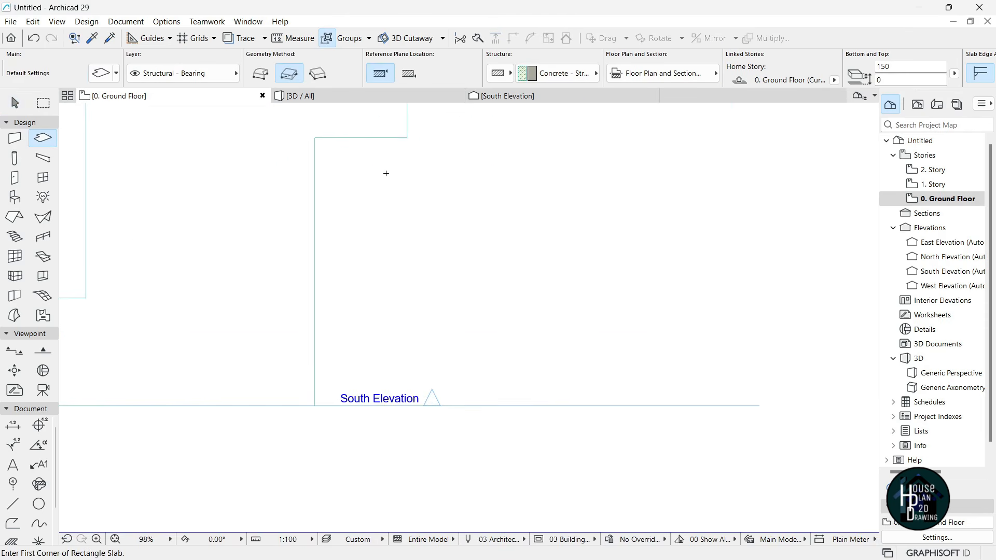
scroll(402, 273, down, 1)
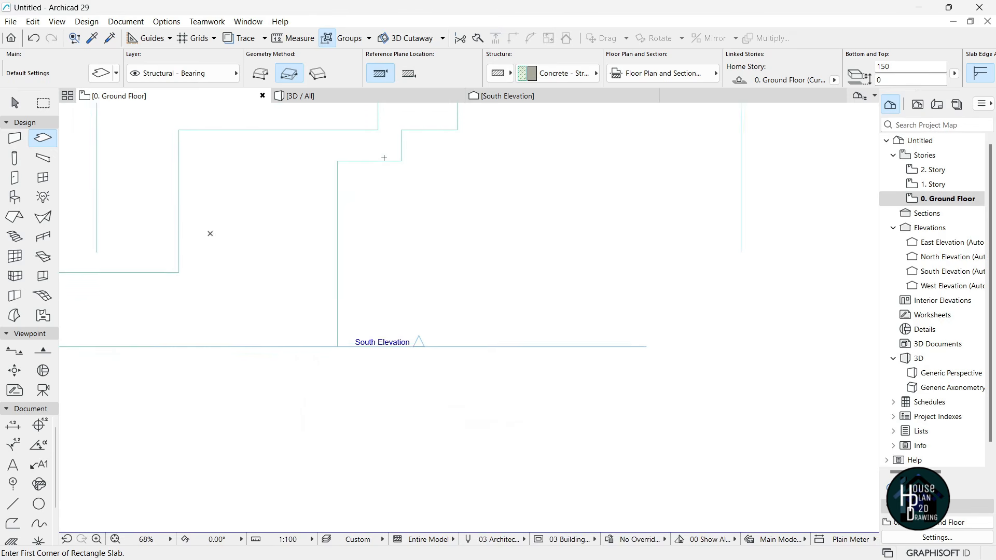
click(331, 162)
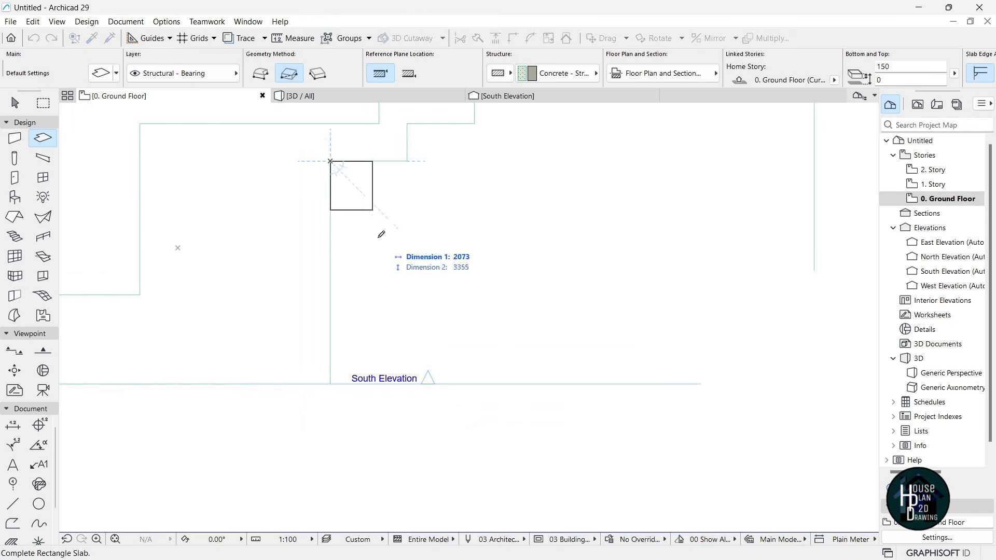
click(372, 376)
scroll(369, 233, down, 1)
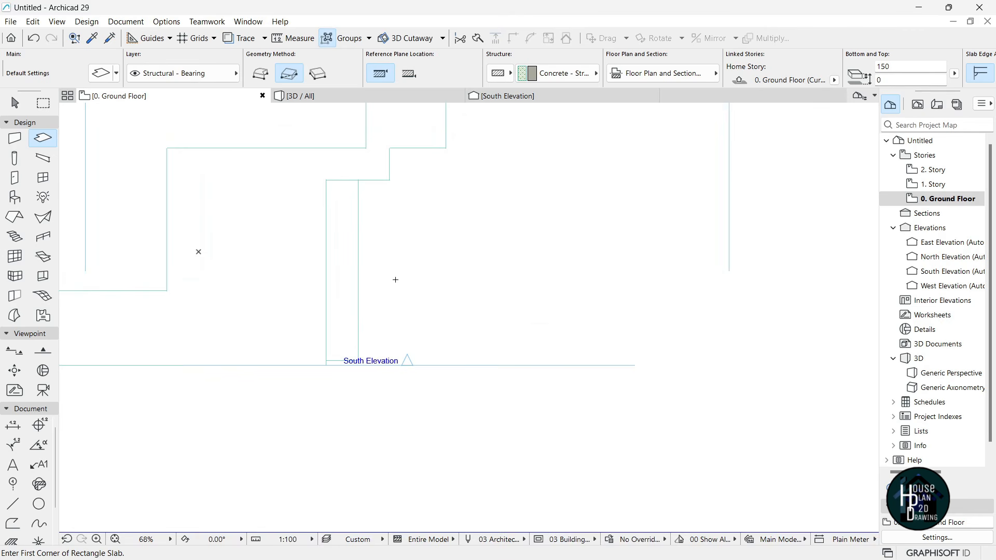
click(358, 180)
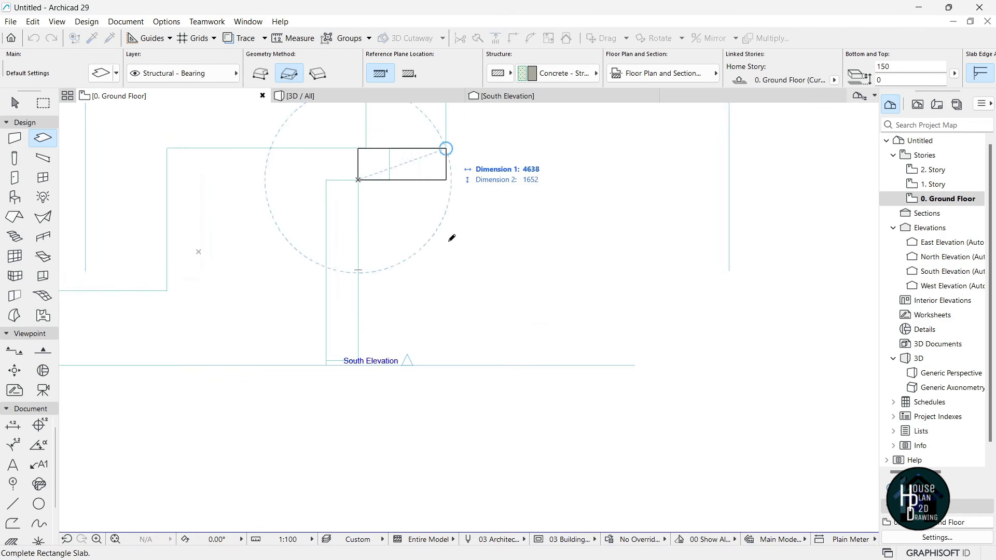
click(446, 365)
key(Escape)
scroll(389, 196, up, 2)
- Offset one of the new slabs' edges outward to a new position
click(392, 156)
click(392, 155)
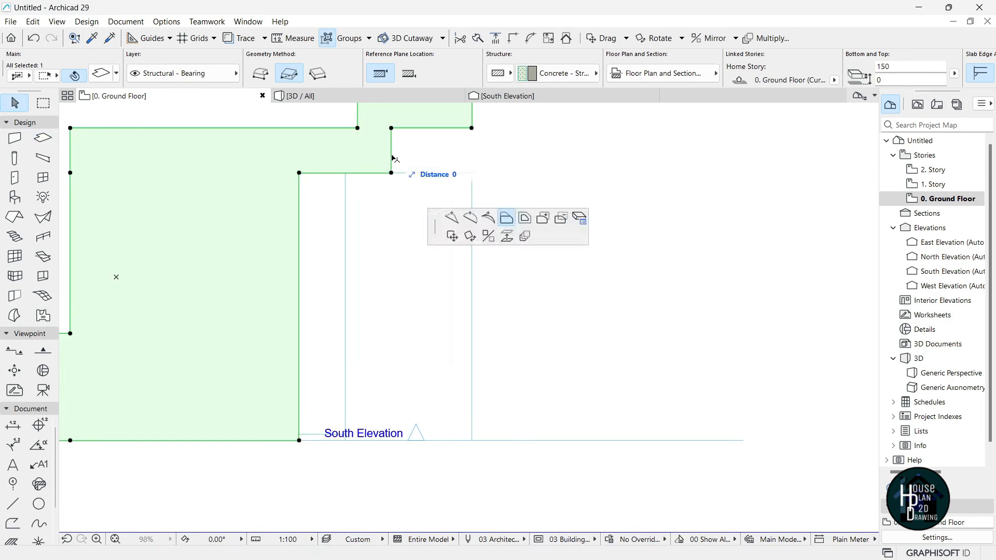
click(436, 172)
scroll(426, 175, down, 2)
key(Escape)
scroll(396, 202, up, 2)
- Override the narrow slab's top surface with Paint - Forest Green
click(336, 235)
double_click(362, 233)
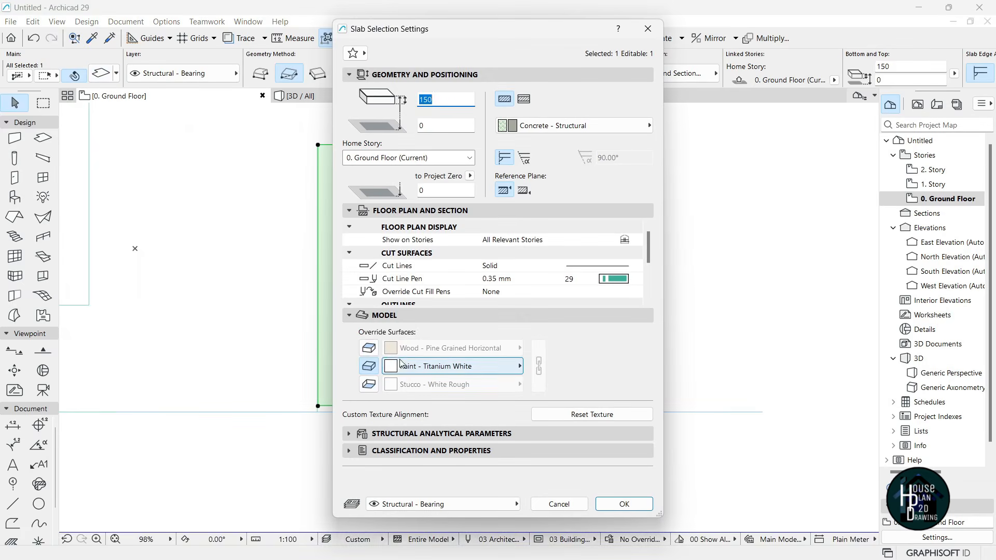
click(368, 349)
click(516, 348)
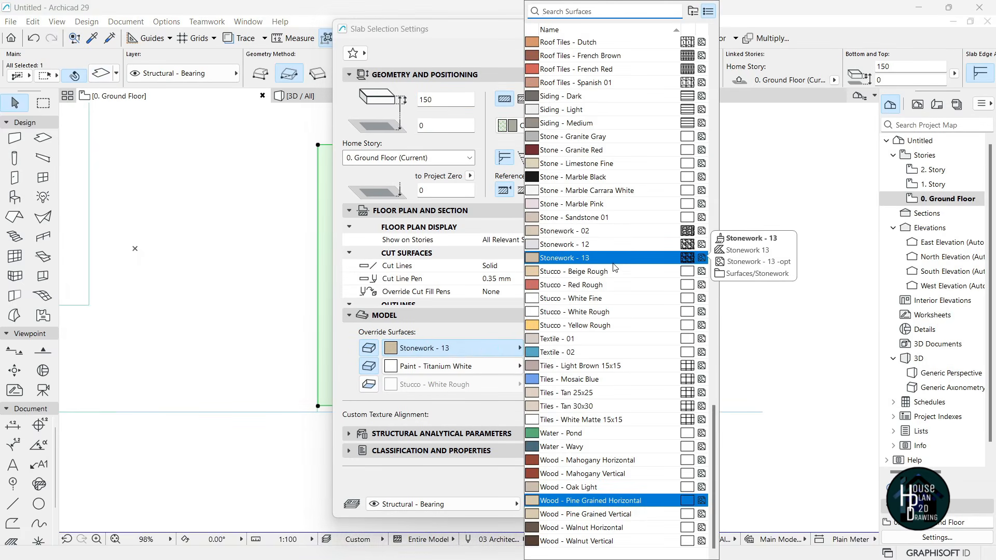
text(gree)
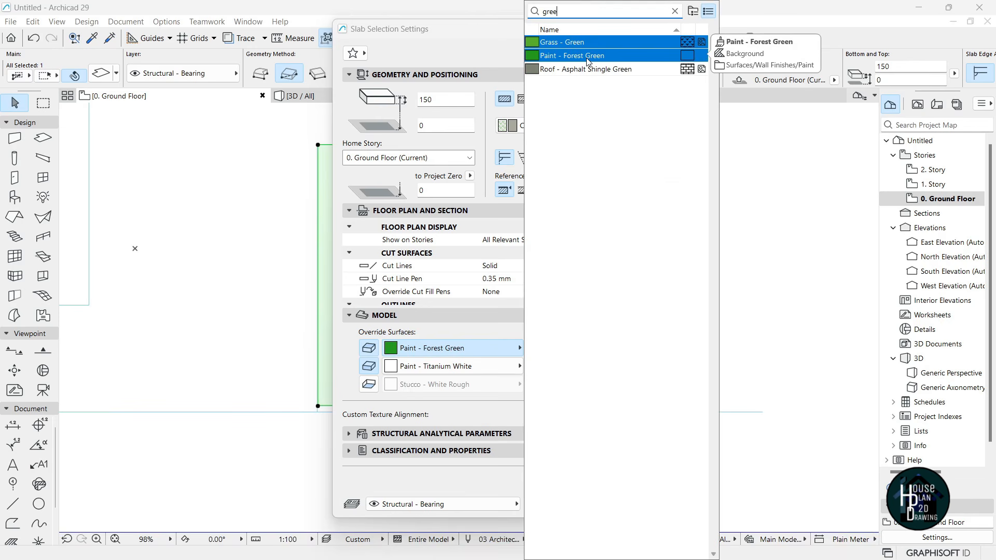
click(588, 56)
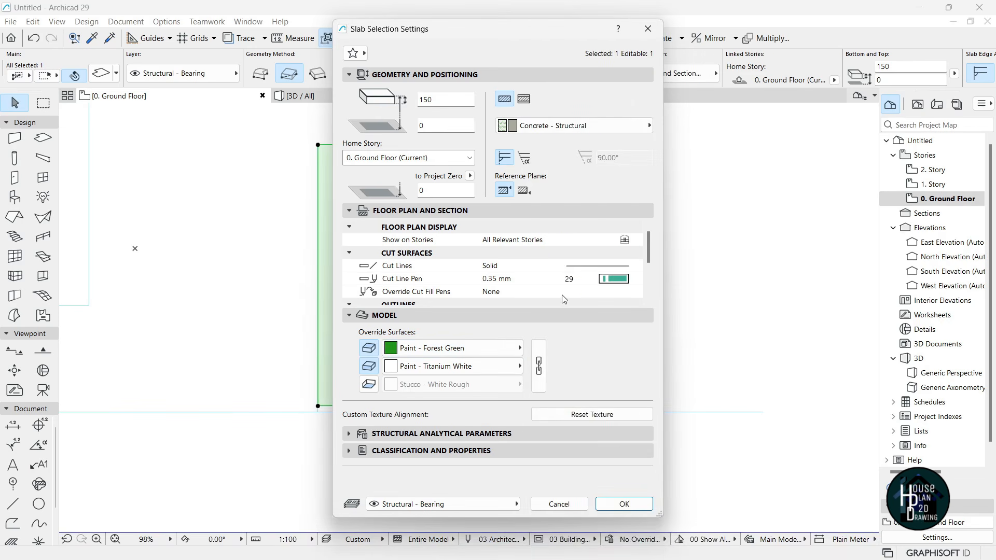
key(Return)
scroll(365, 392, up, 3)
- Extend the green slab's bottom edge down to the South Elevation line
click(336, 399)
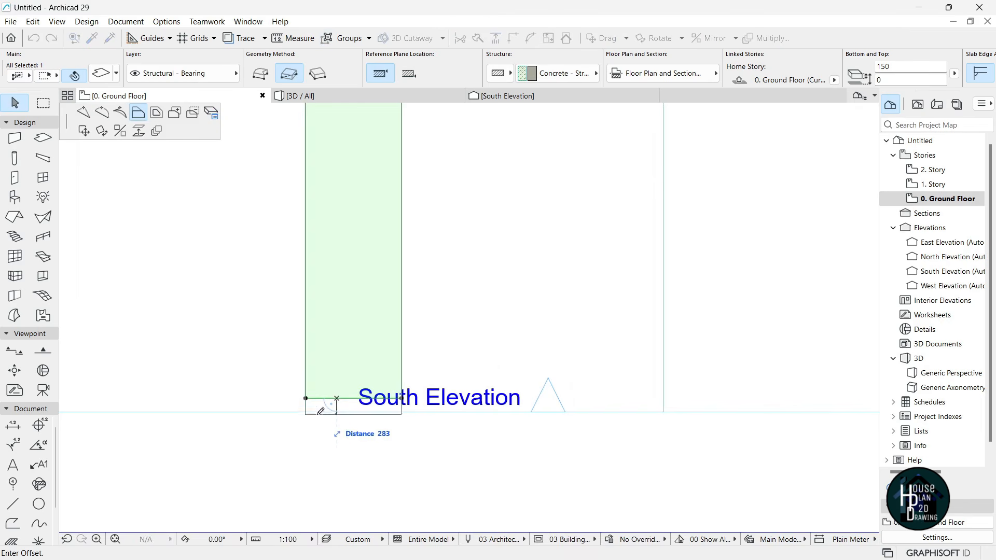
click(307, 413)
scroll(388, 382, down, 7)
click(454, 307)
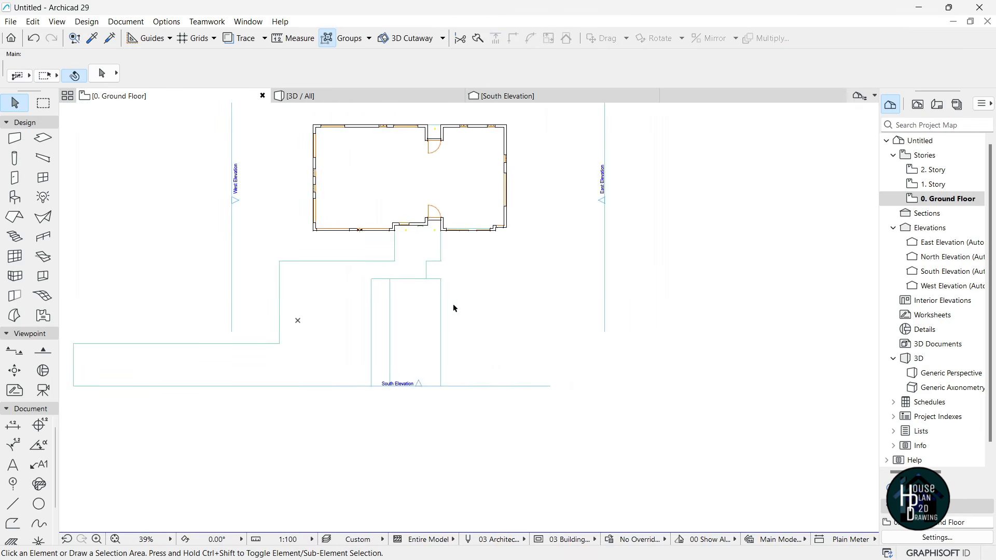
scroll(556, 287, up, 2)
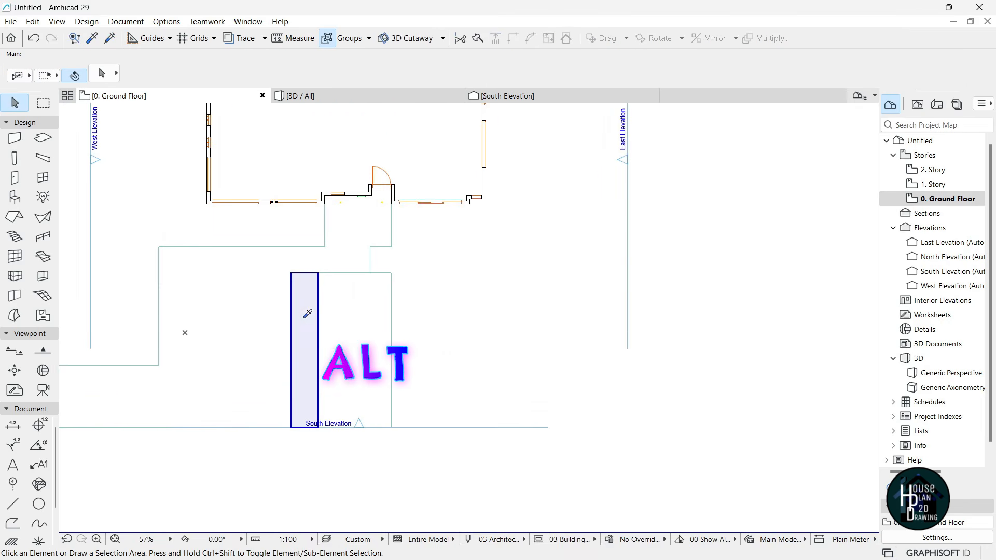
- Draw a wide rectangle slab beside the green strip, reaching the South Elevation line
alt+click(398, 344)
scroll(491, 336, up, 1)
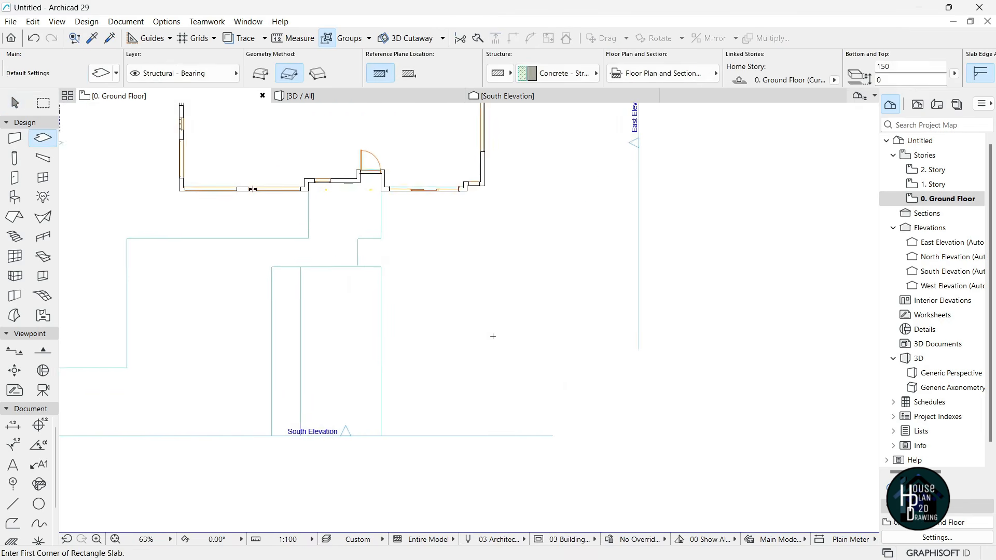
click(369, 259)
scroll(538, 310, down, 2)
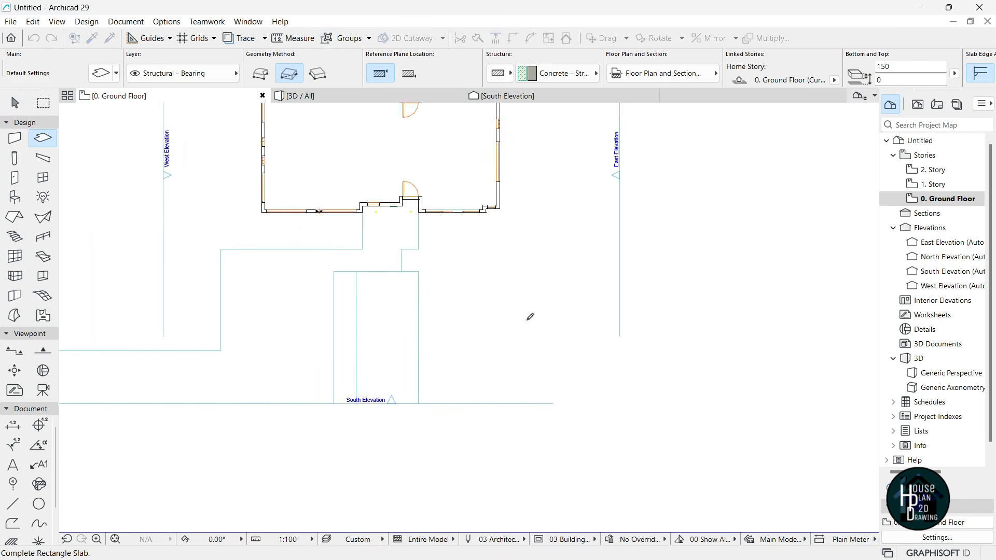
scroll(498, 388, up, 2)
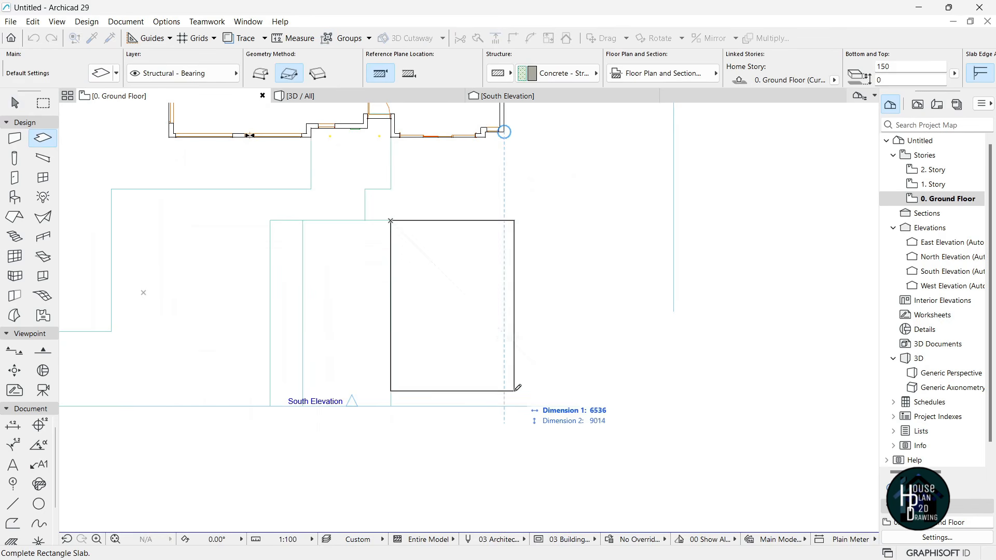
click(505, 406)
scroll(483, 270, down, 2)
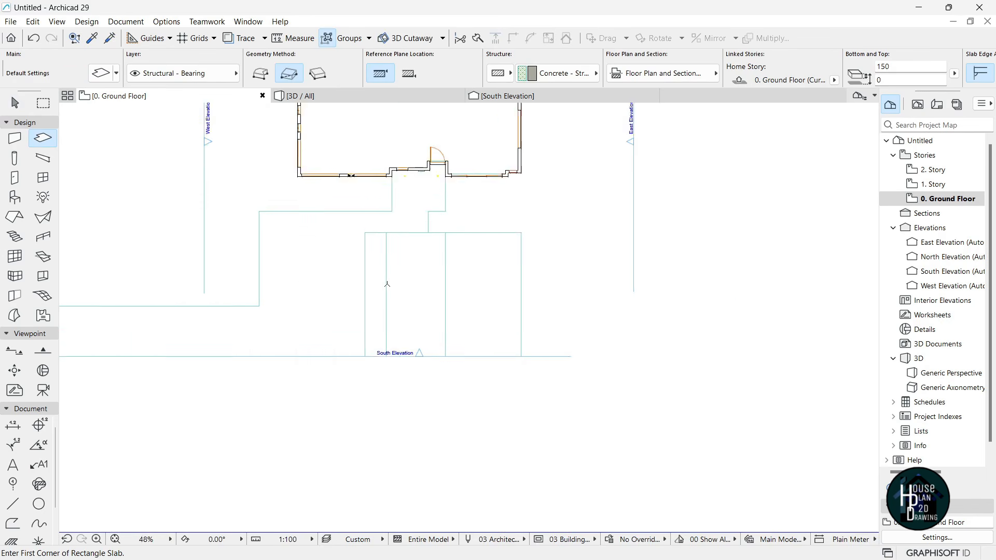
scroll(366, 259, up, 3)
scroll(455, 195, up, 1)
scroll(455, 195, up, 2)
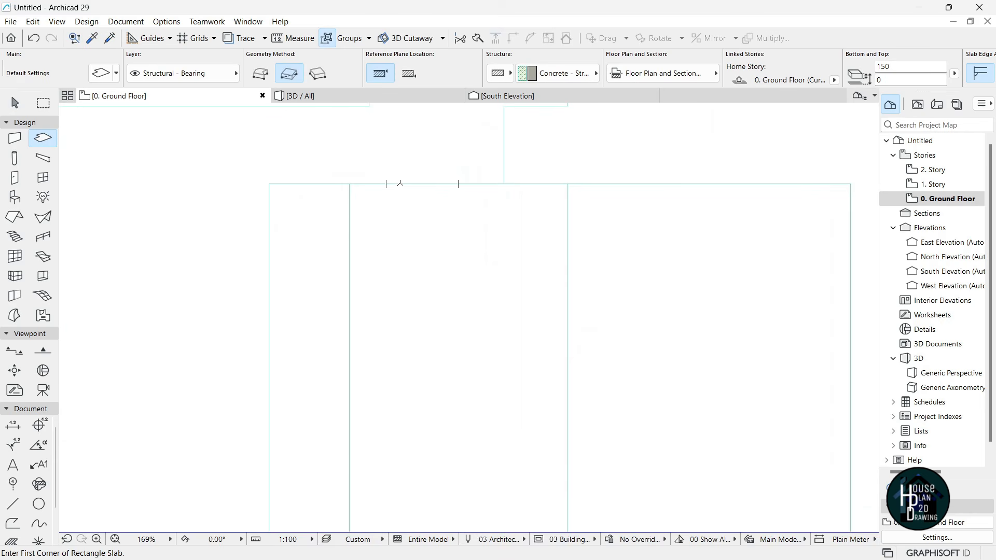
- Draw a small 1223 mm square slab at the top of the central strip
click(400, 184)
scroll(458, 280, down, 3)
scroll(474, 258, up, 2)
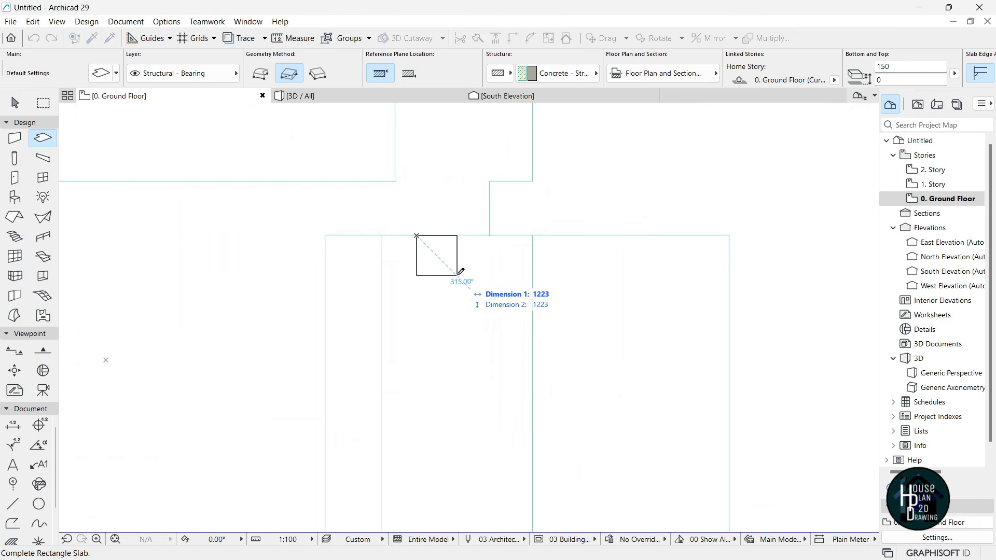
click(460, 278)
scroll(455, 267, up, 3)
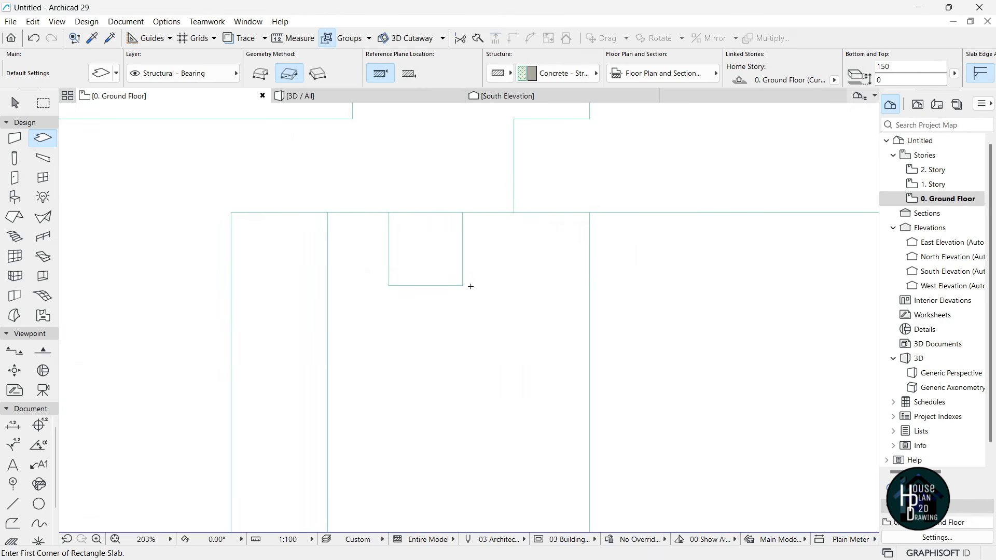
key(Escape)
click(464, 285)
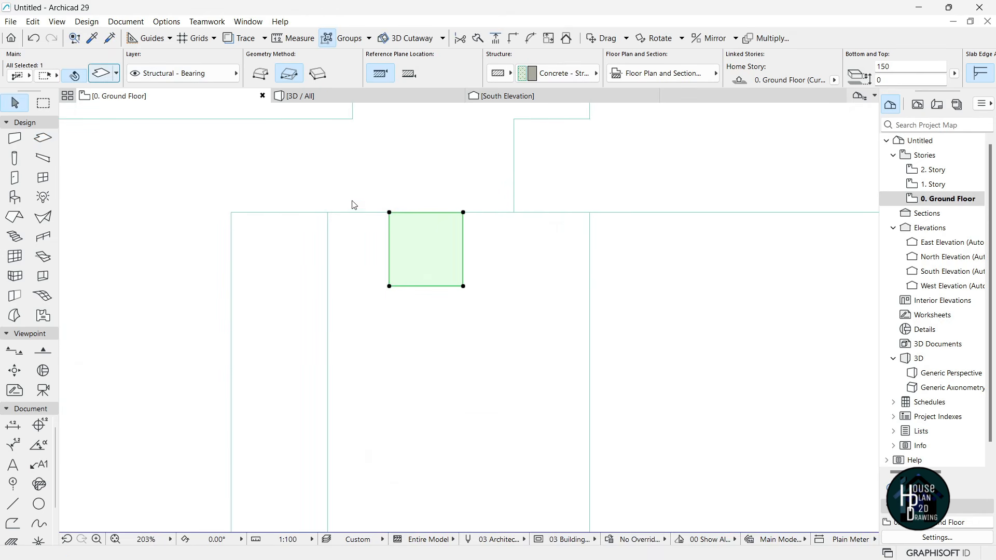
key(ctrl+t)
- Give the square slab a Paint - Bordeaux top surface
click(451, 348)
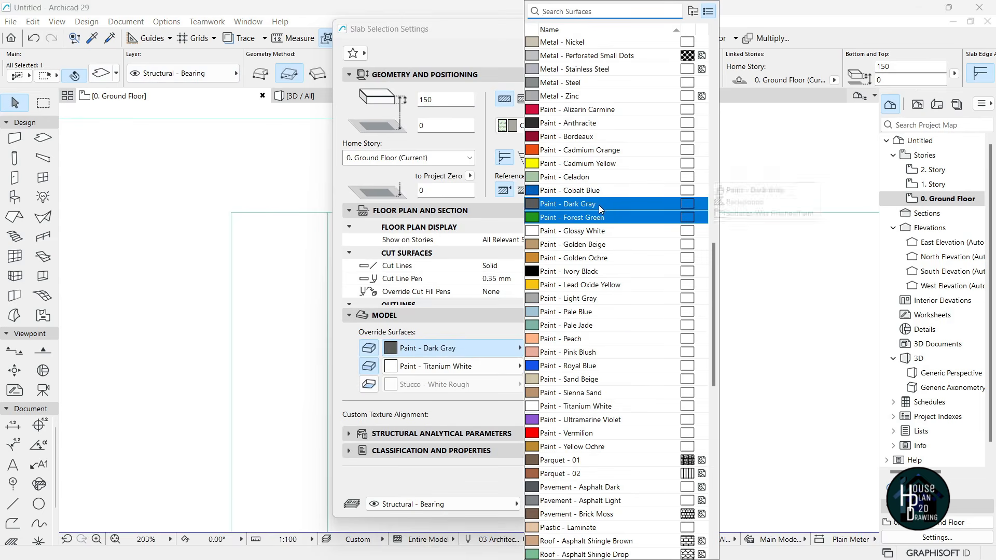
click(584, 136)
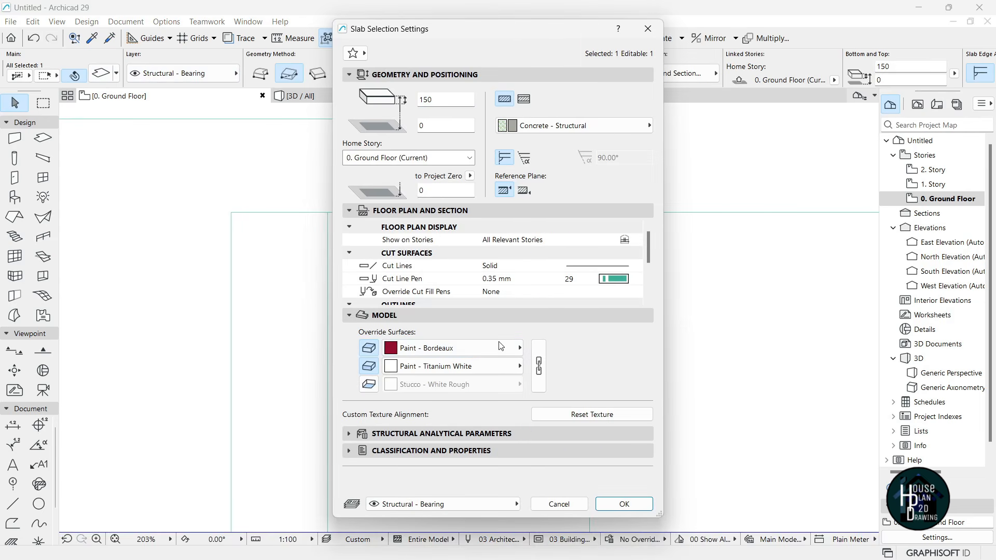
click(630, 505)
- Multiply the paver with 1450 spread spacing down the path to the street, then view in 3D
scroll(445, 244, down, 5)
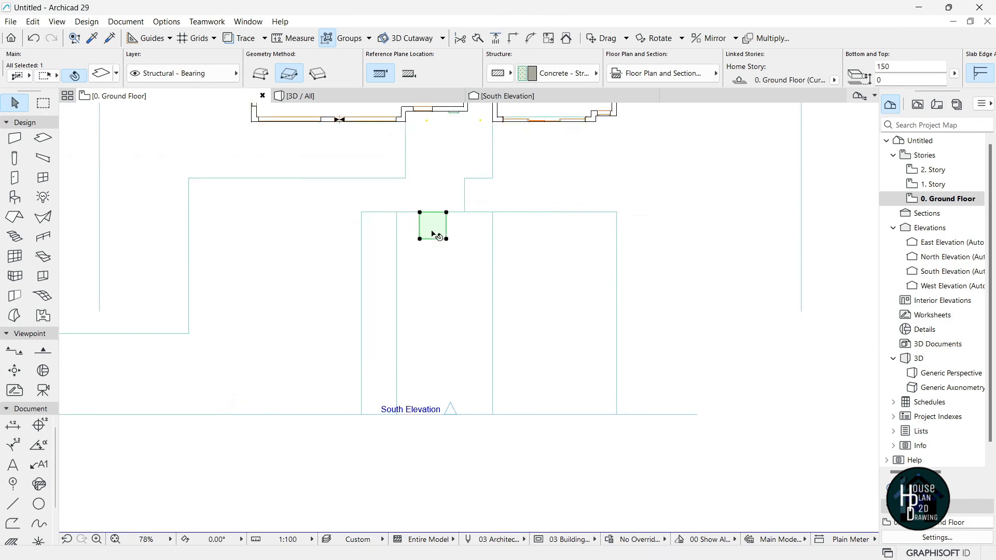
key(ctrl+u)
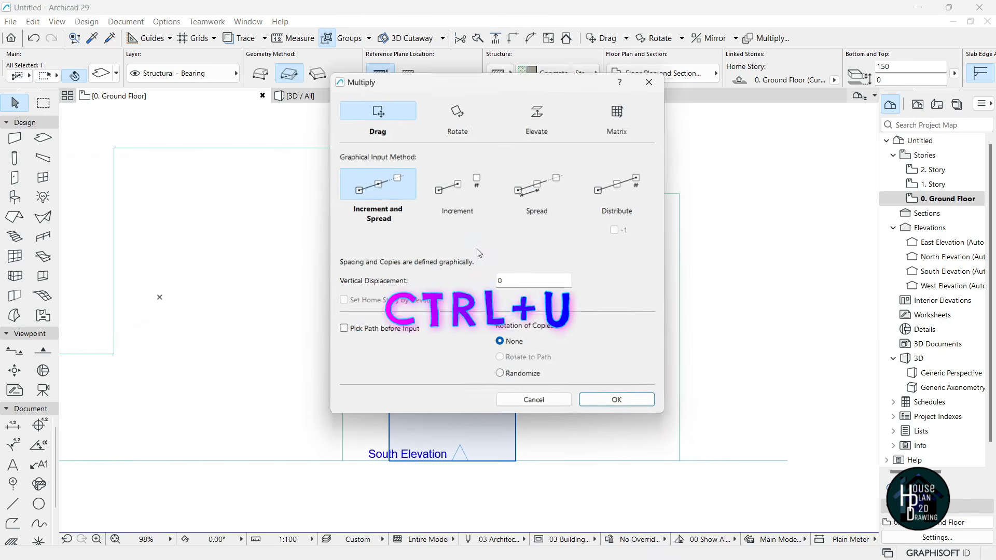
click(534, 192)
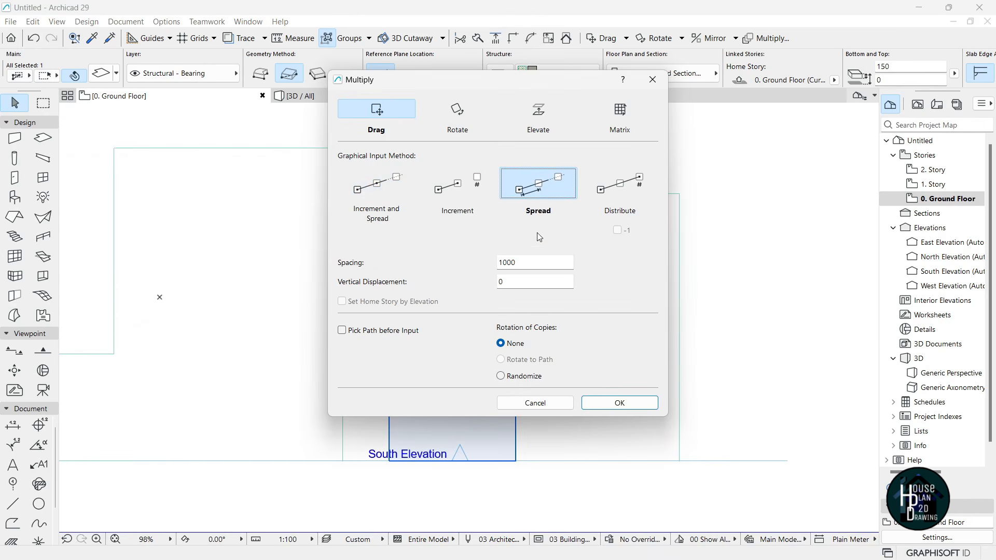
text(1)
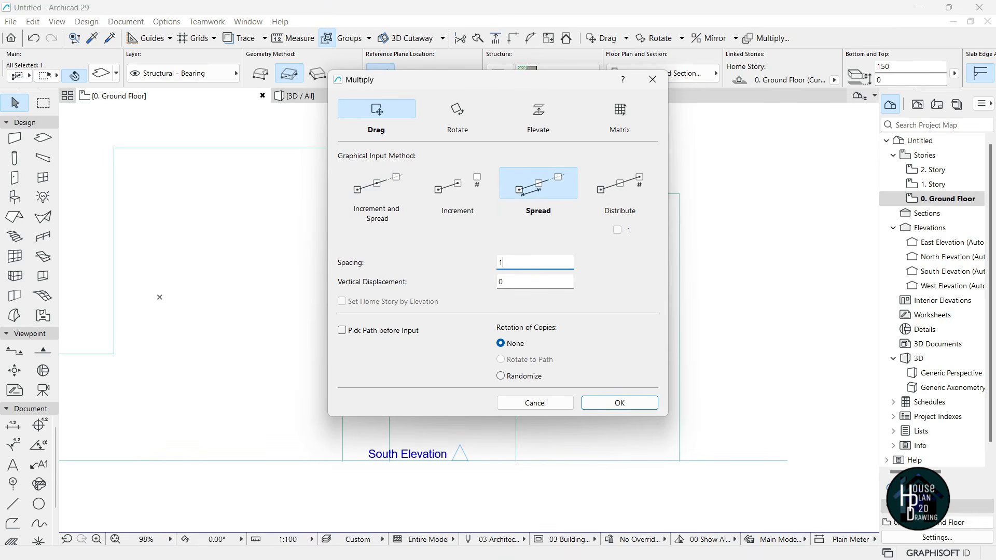
text(450)
key(Return)
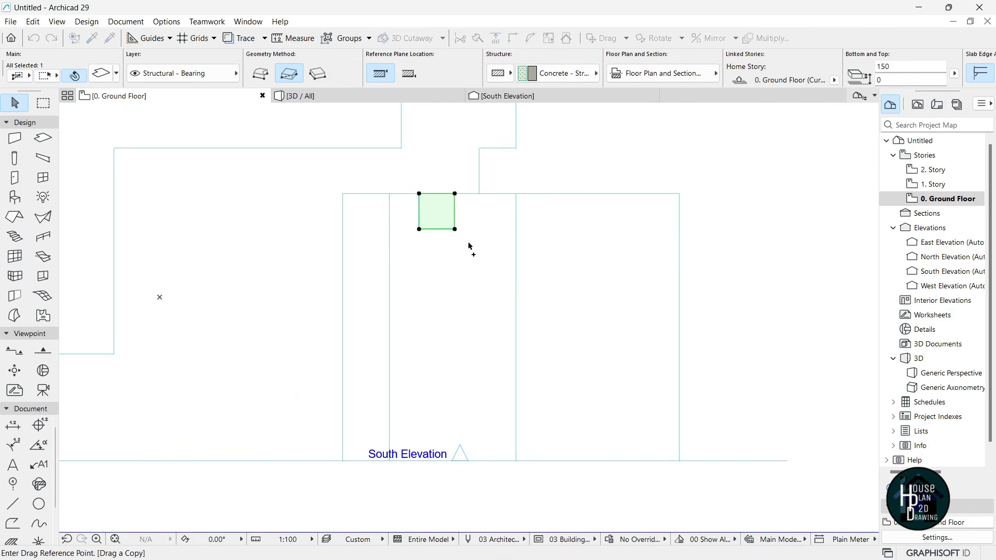
click(454, 230)
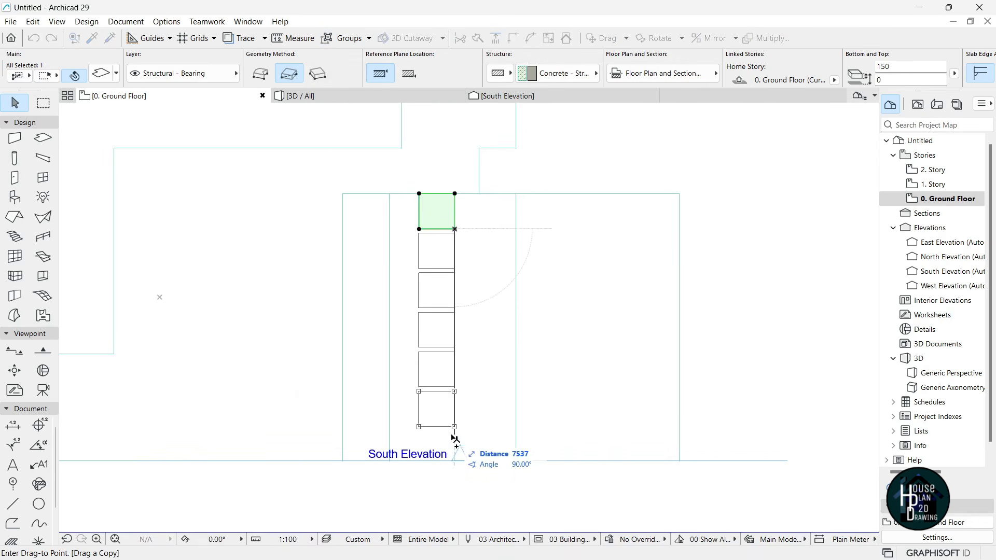
click(454, 490)
click(494, 349)
click(332, 96)
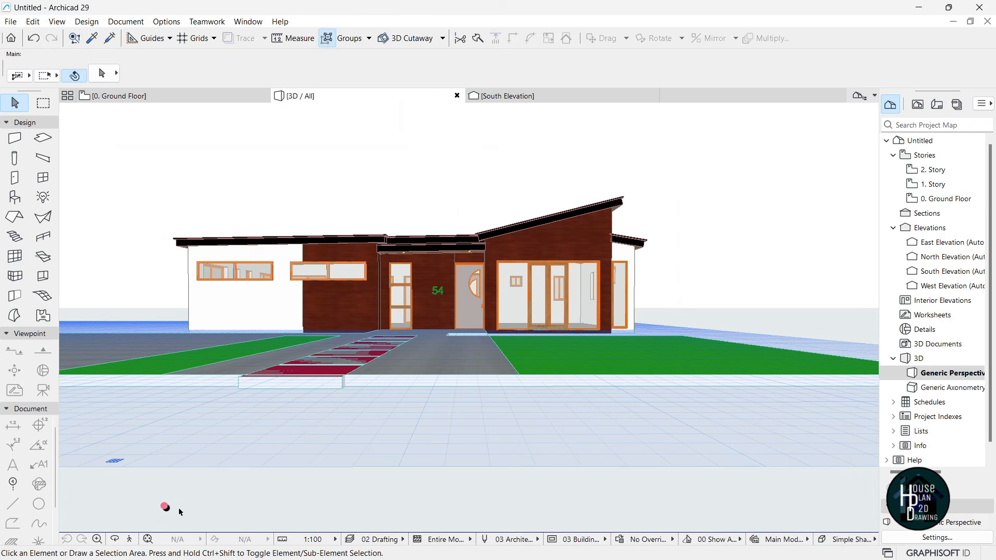
- Fly toward the house front, circle to the west wall, and pull back
click(129, 539)
key(Down)
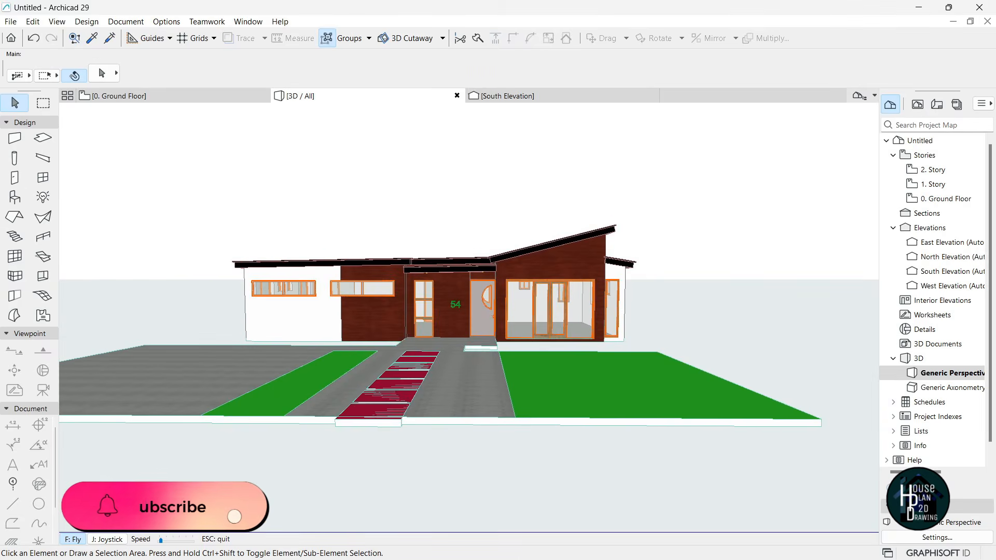
key(Right)
key(Up)
key(Down)
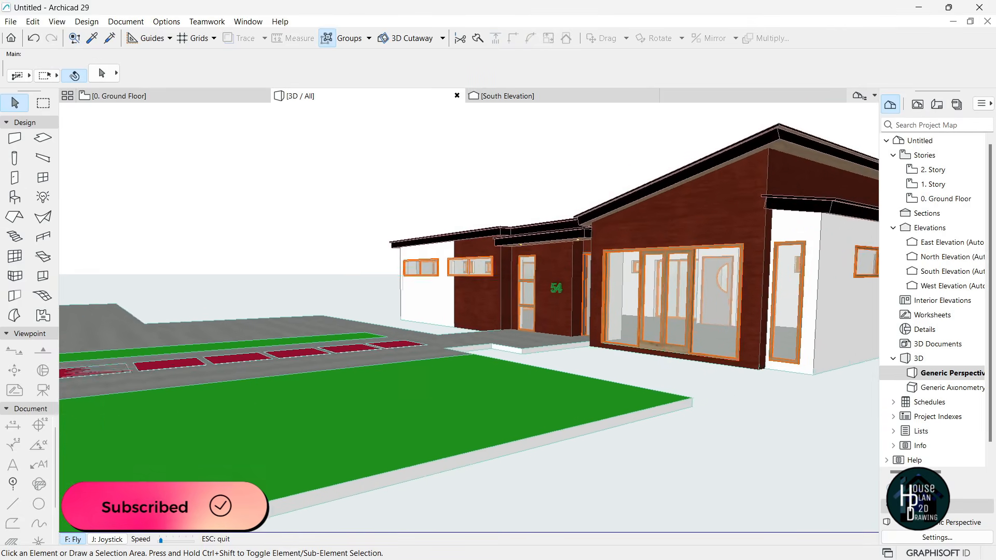
key(Down)
key(Left)
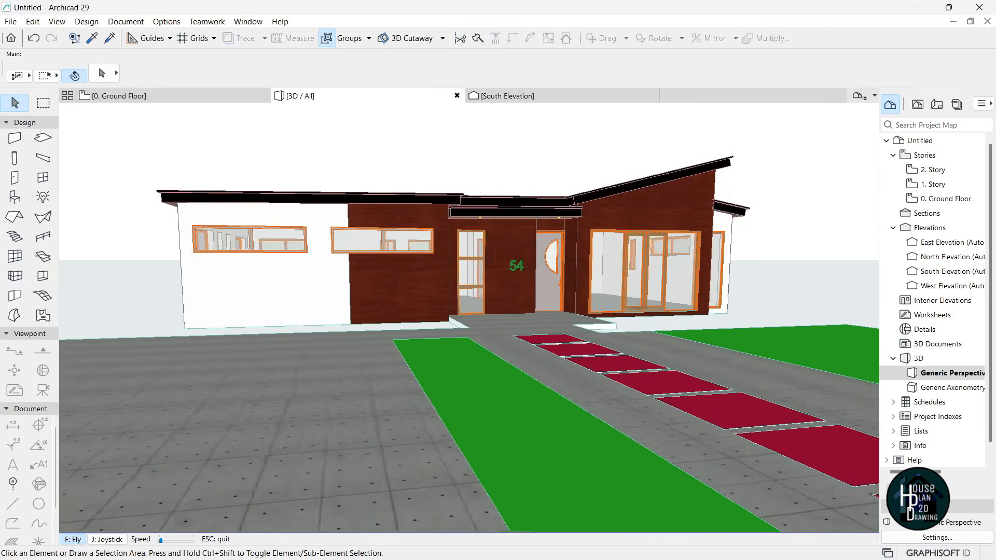
key(Left)
key(Down)
- Approach the right-front corner, then back away to view house and lawn together
key(Right)
key(Up)
key(Left)
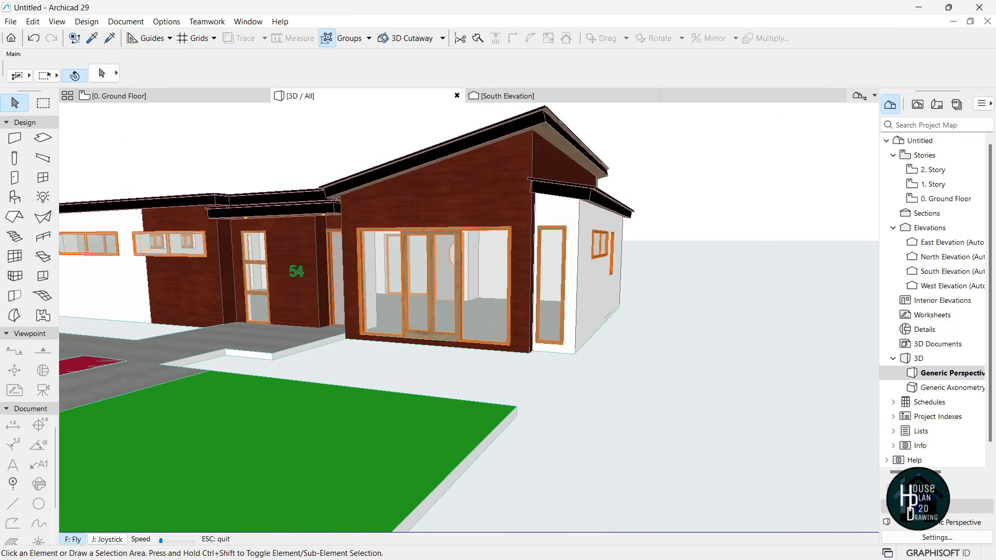
key(Down)
key(Down)
key(Left)
key(Up)
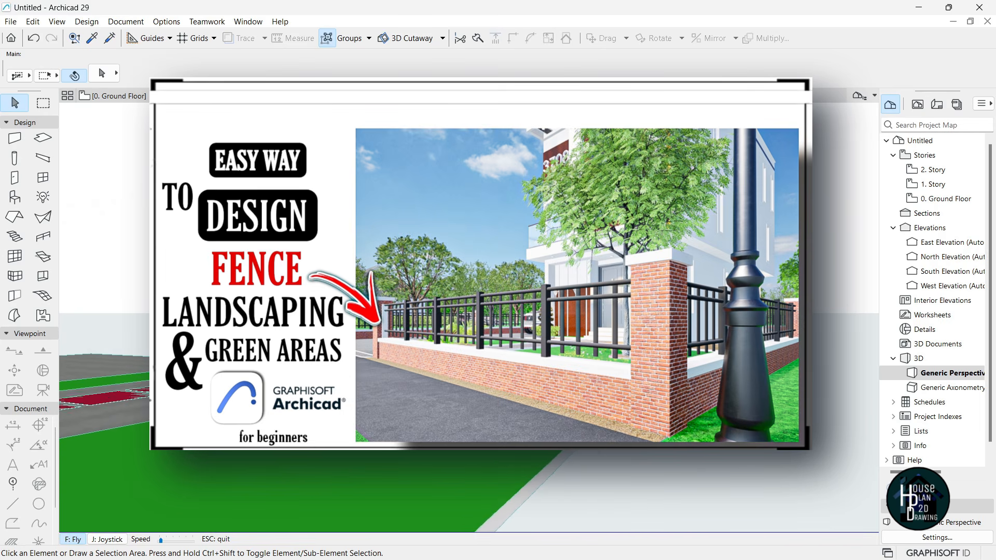
key(Left)
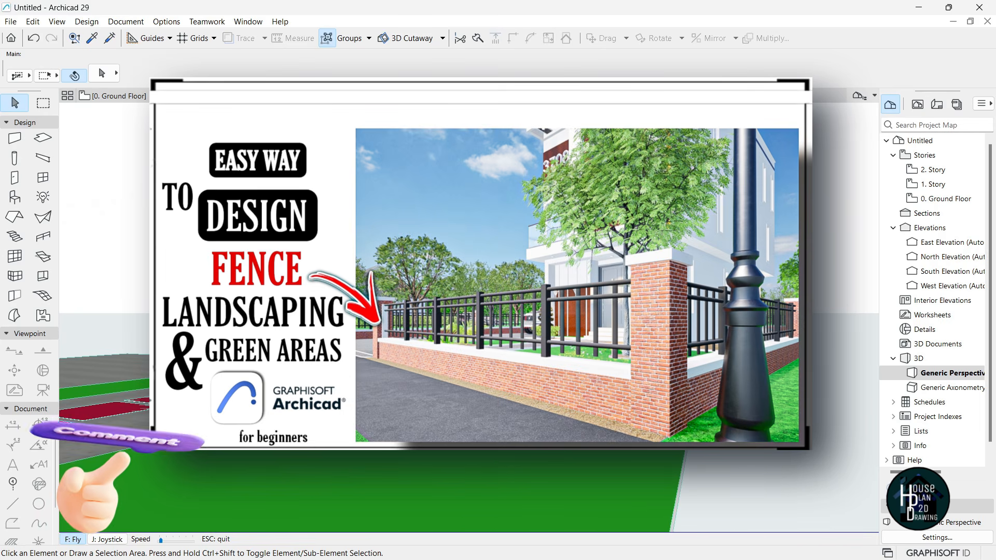
key(Left)
key(Left)
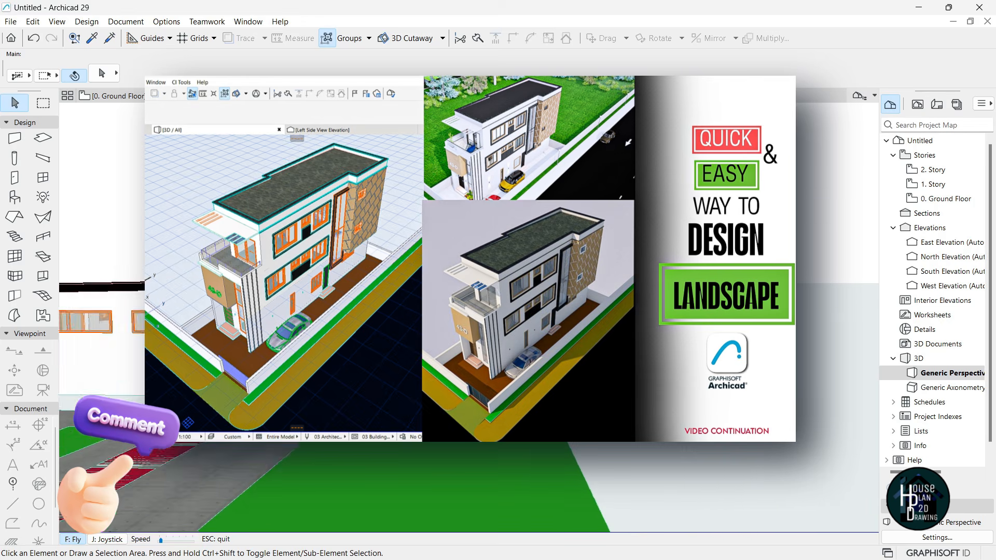
- Back on the Ground Floor plan, draw a lawn rectangle slab beside the entrance up to the wall line
key(Escape)
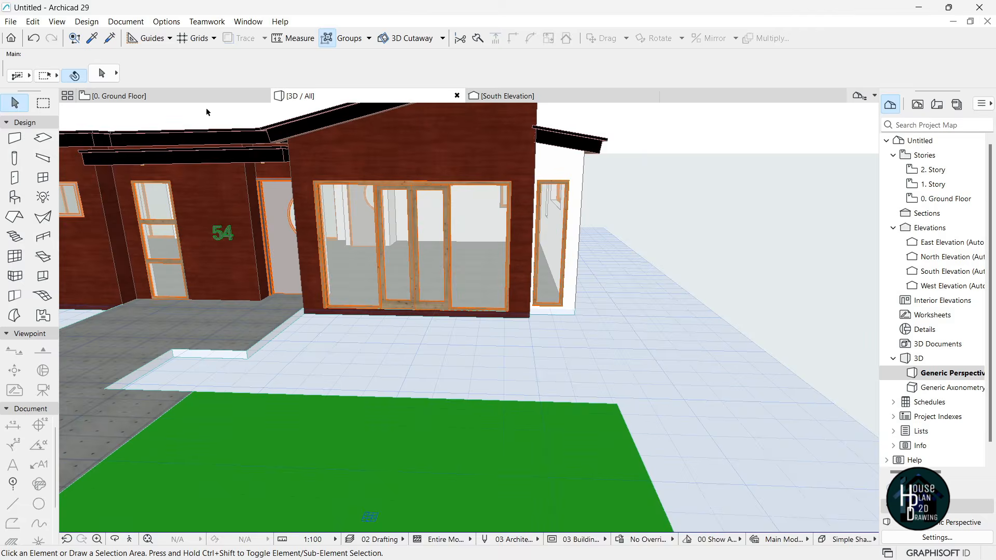
click(209, 96)
scroll(487, 288, down, 5)
scroll(470, 338, up, 6)
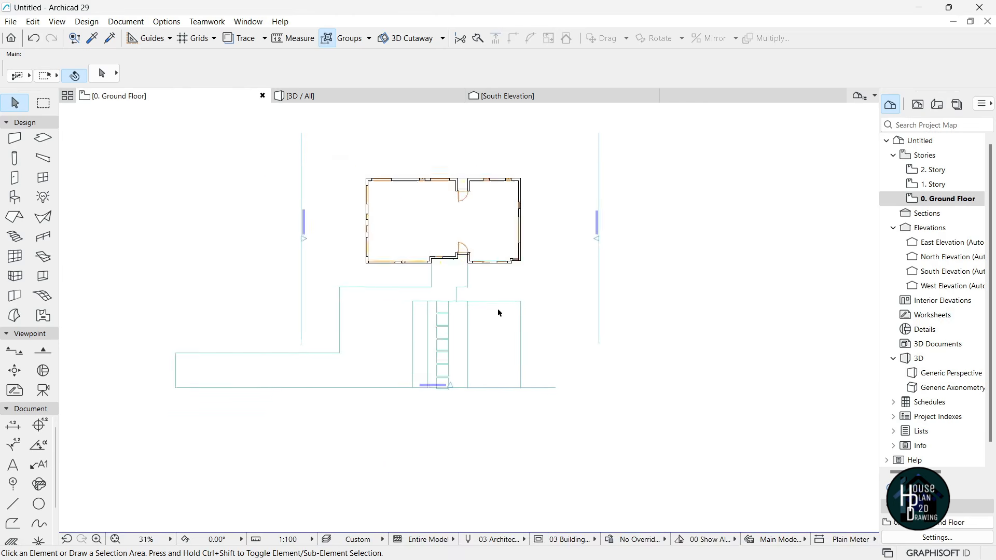
scroll(475, 389, up, 1)
alt+click(468, 418)
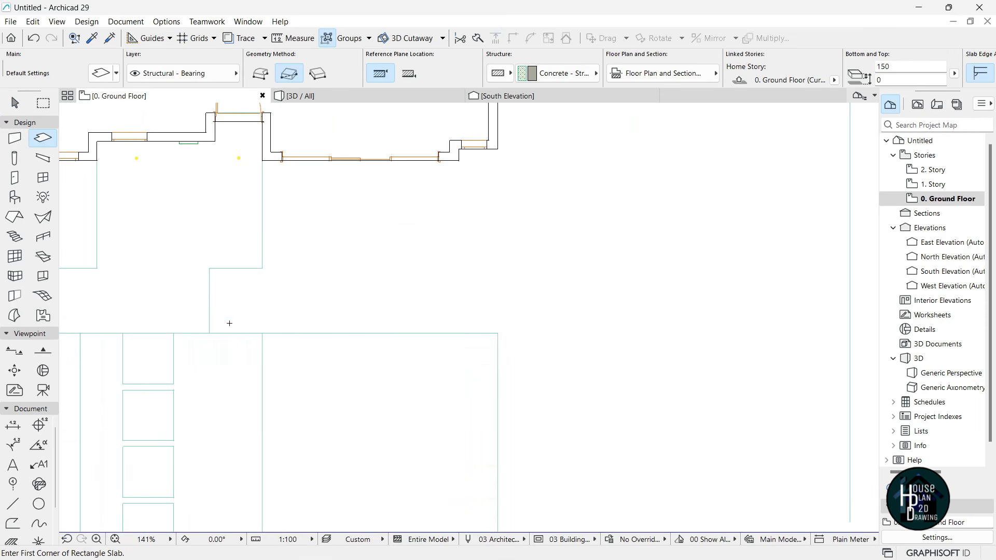
click(209, 332)
click(262, 268)
- Enlarge the new lawn slab with a rectangle reaching the house wall
key(Escape)
click(250, 294)
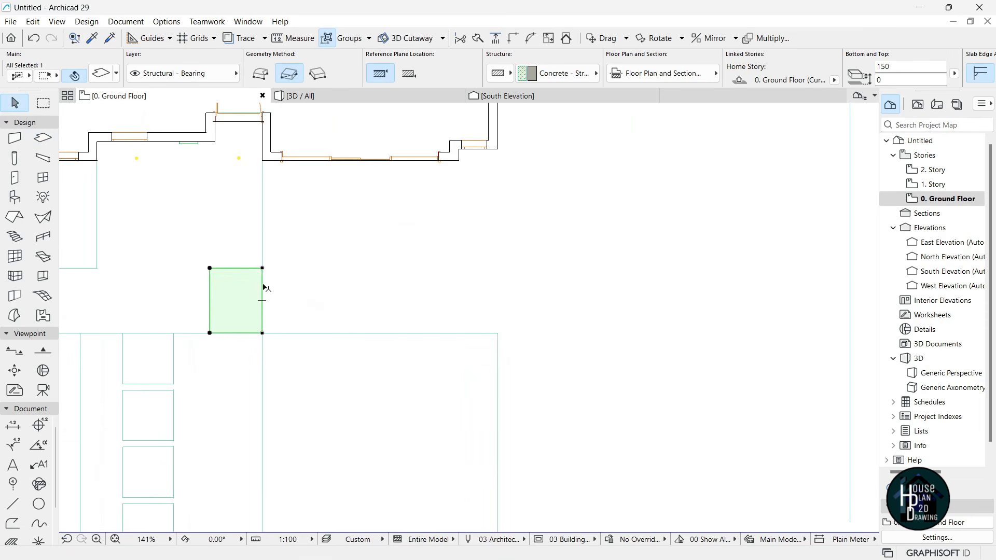
click(262, 268)
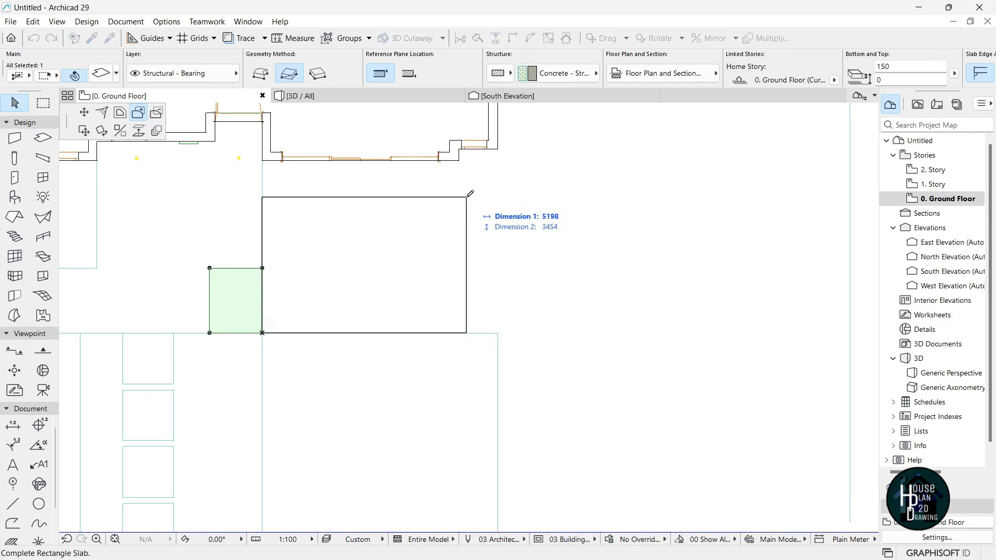
click(459, 160)
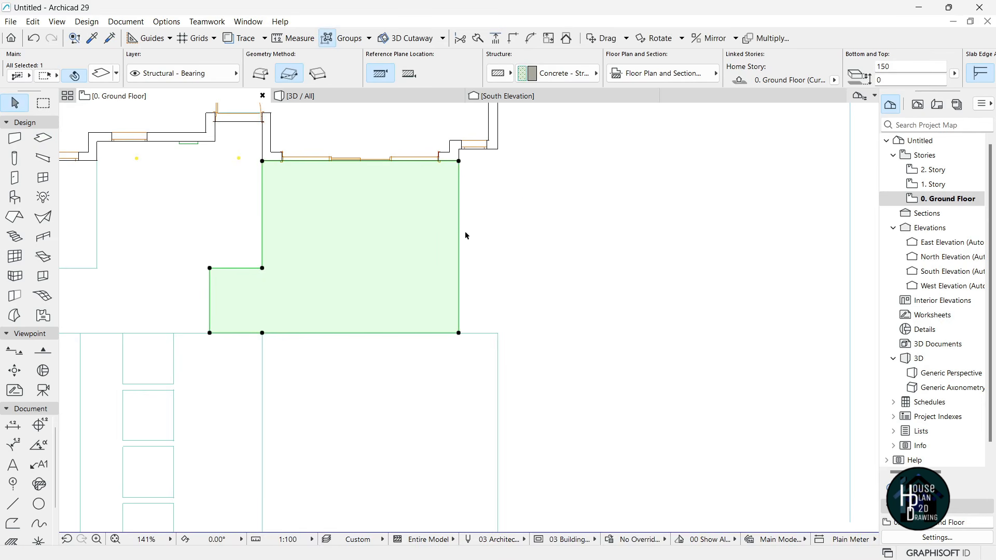
click(466, 244)
- Draw another rectangle slab beside the house and push its right edge outward
alt+click(434, 220)
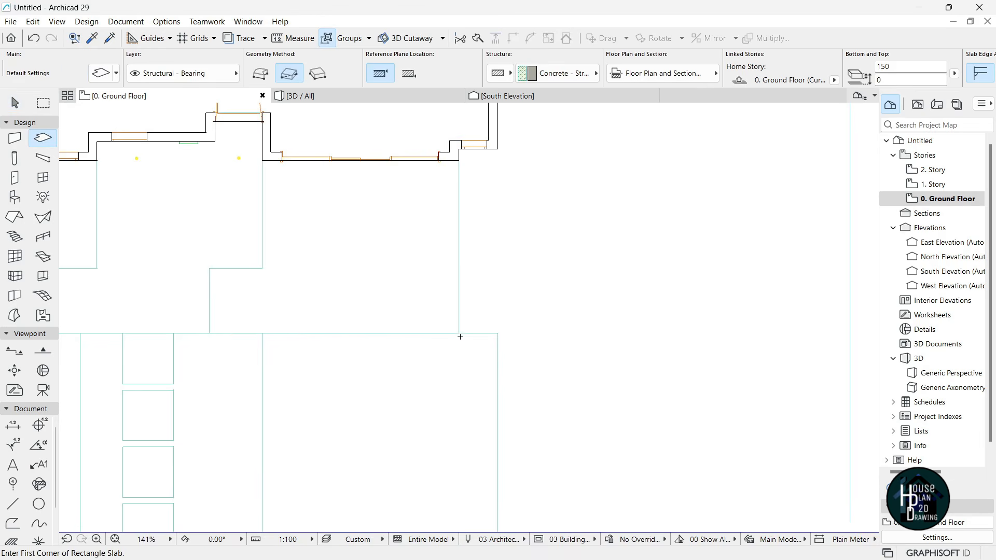
click(499, 150)
scroll(453, 275, down, 4)
scroll(558, 243, up, 3)
key(Escape)
click(396, 267)
click(397, 268)
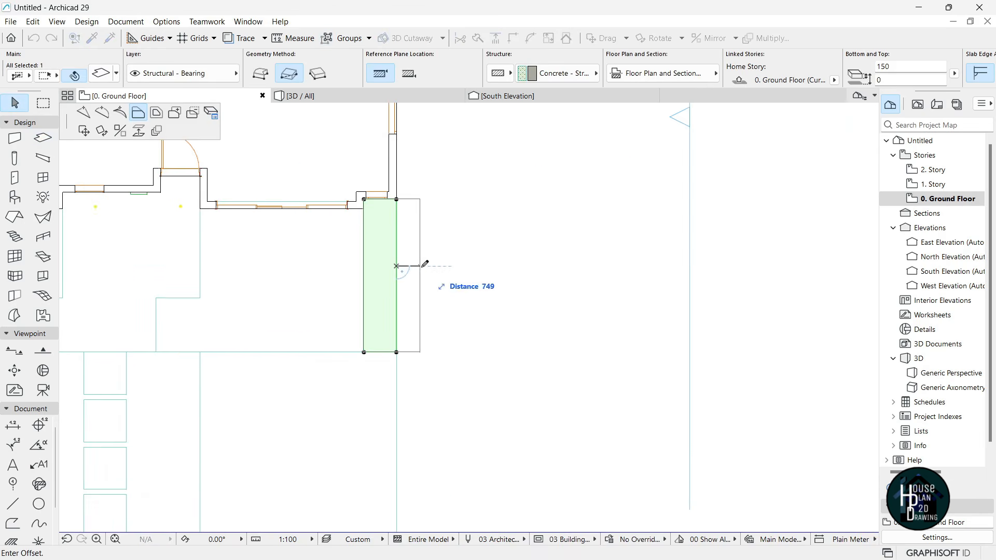
click(451, 269)
- Extend that slab along the house's east side
click(450, 200)
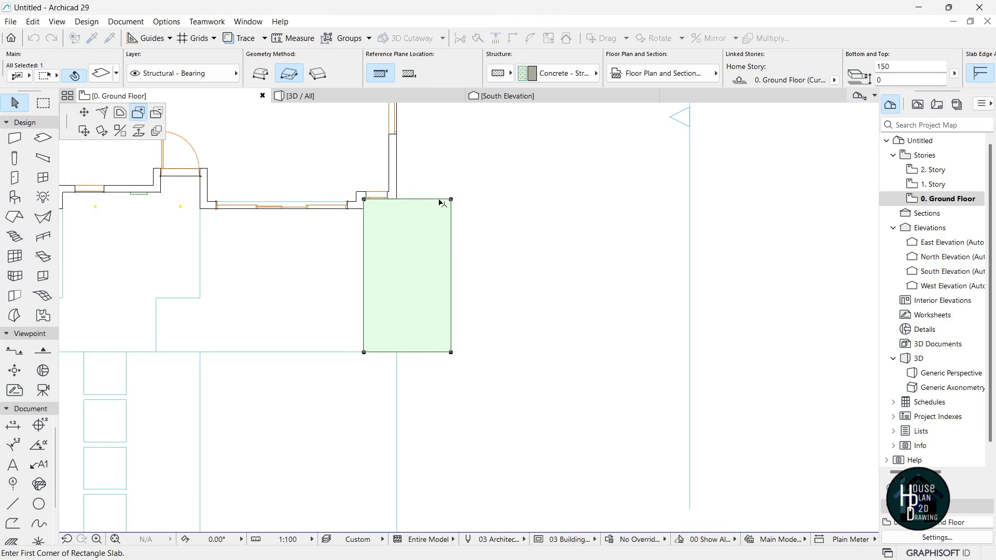
scroll(414, 185, down, 5)
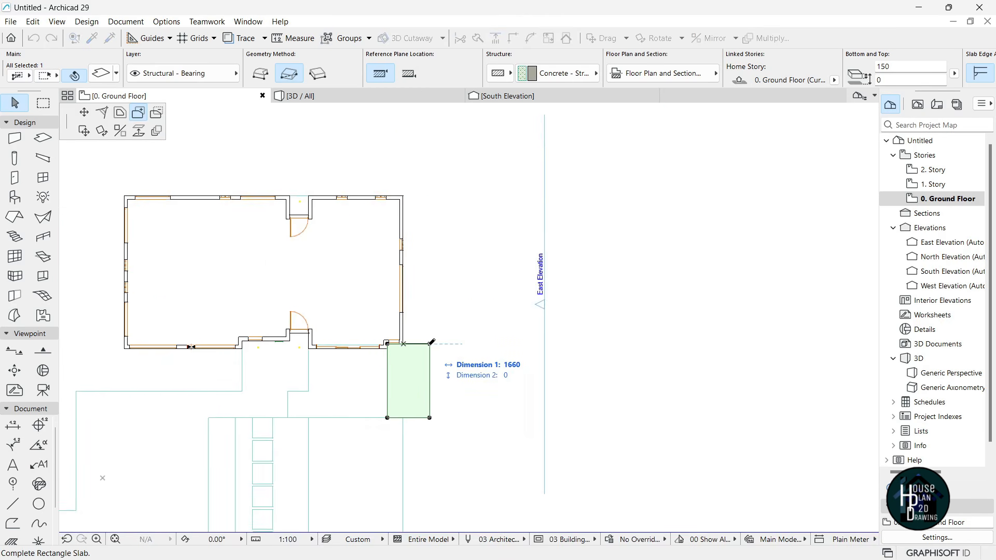
click(431, 190)
scroll(445, 216, down, 3)
scroll(256, 262, up, 4)
click(398, 298)
scroll(616, 300, up, 3)
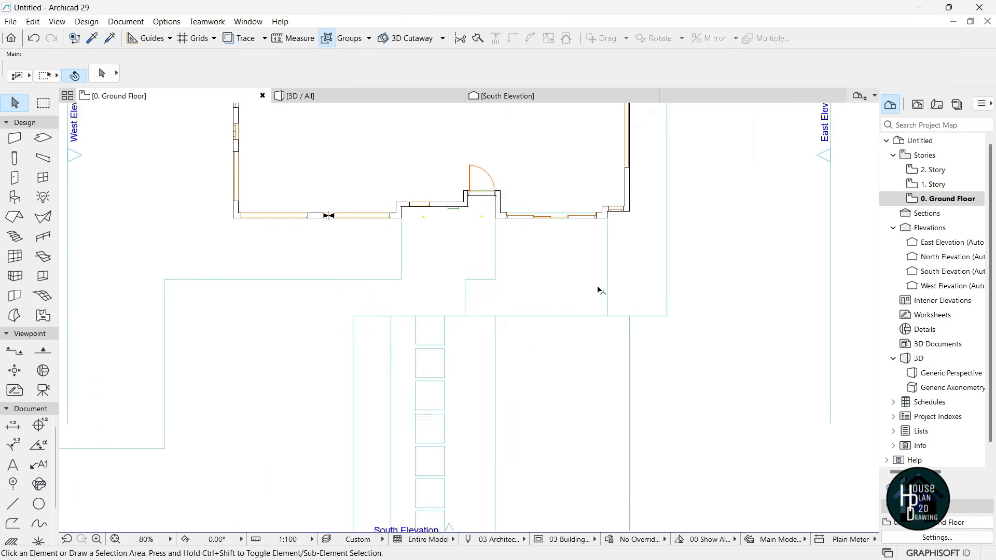
click(353, 96)
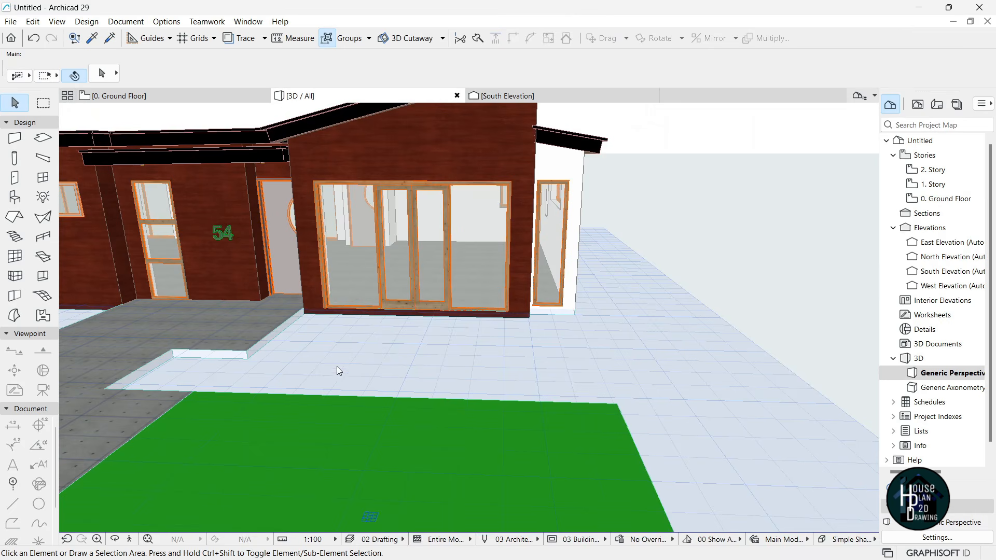
- Reshape the left lawn slab from its front corner, entering 170 as its thickness
click(556, 357)
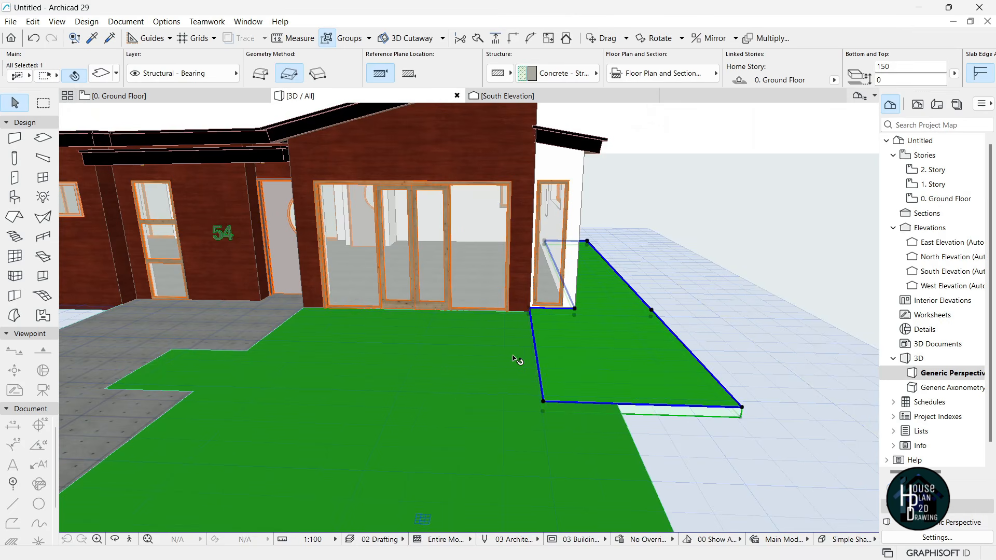
click(411, 367)
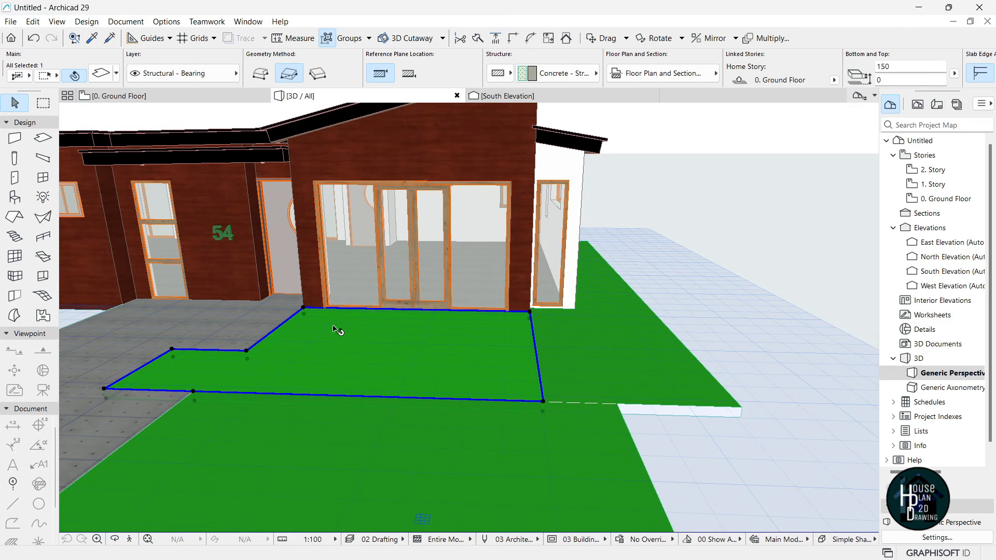
scroll(107, 390, up, 5)
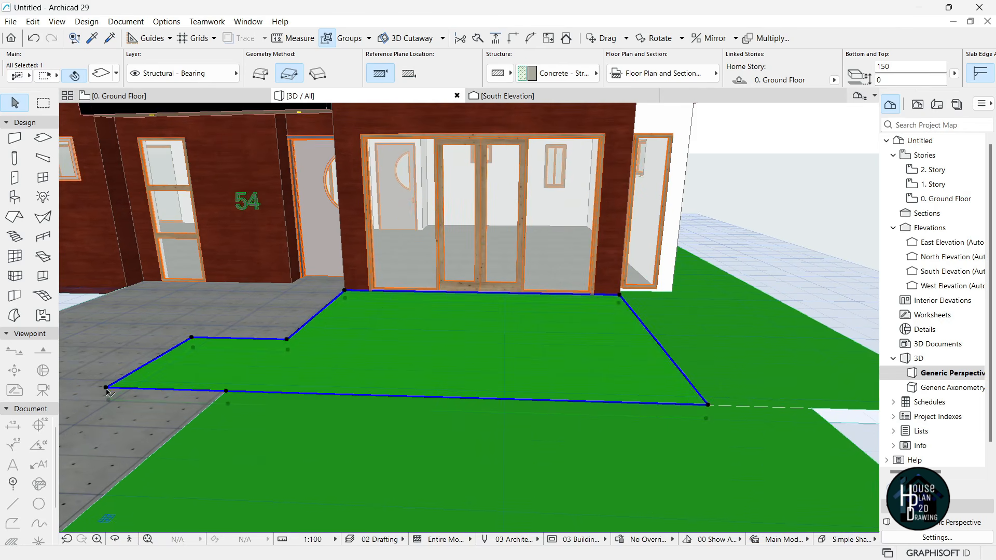
click(107, 388)
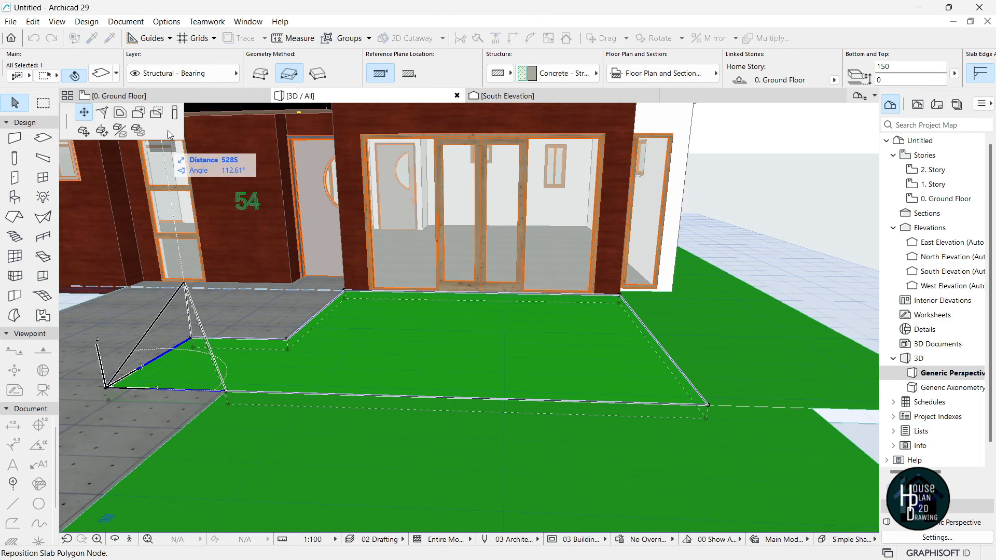
click(175, 113)
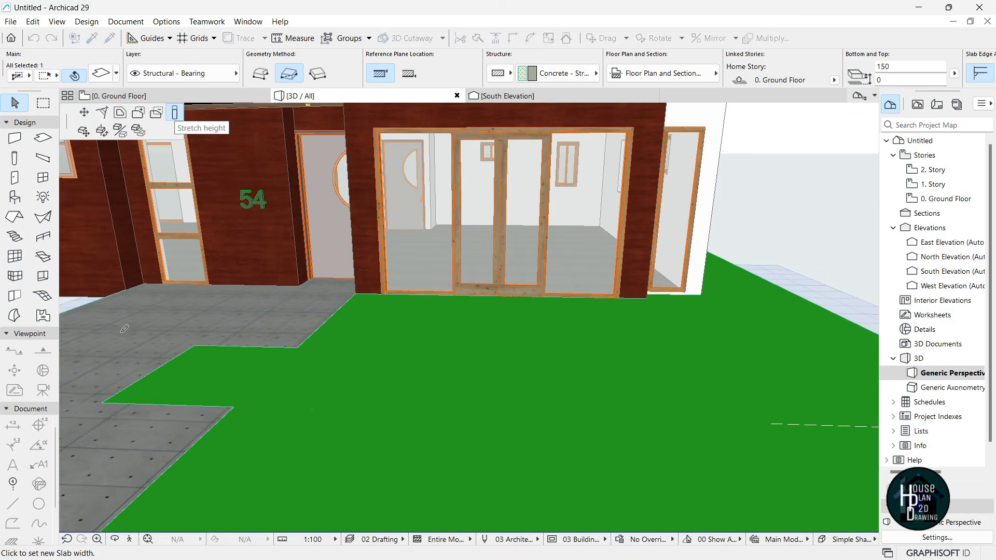
click(102, 403)
key(Escape)
- Select the green slab before the sliding glass doors and open its Slab Selection Settings
scroll(334, 332, down, 4)
scroll(521, 358, up, 2)
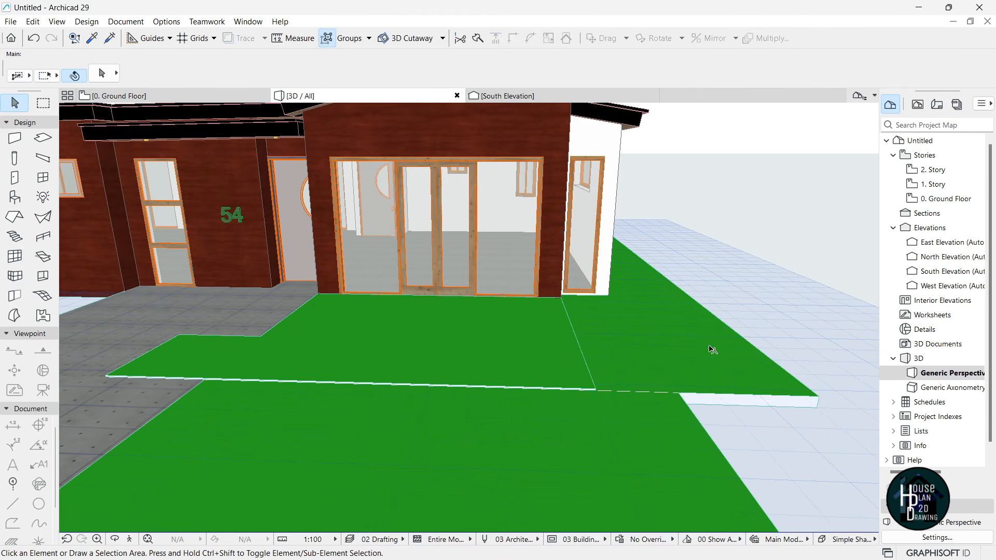
click(713, 349)
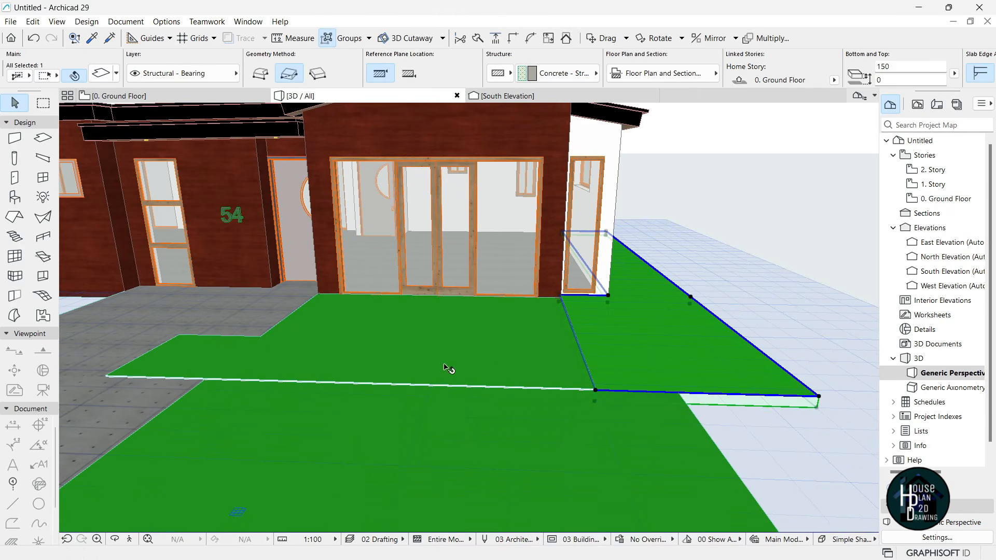
key(Escape)
click(415, 335)
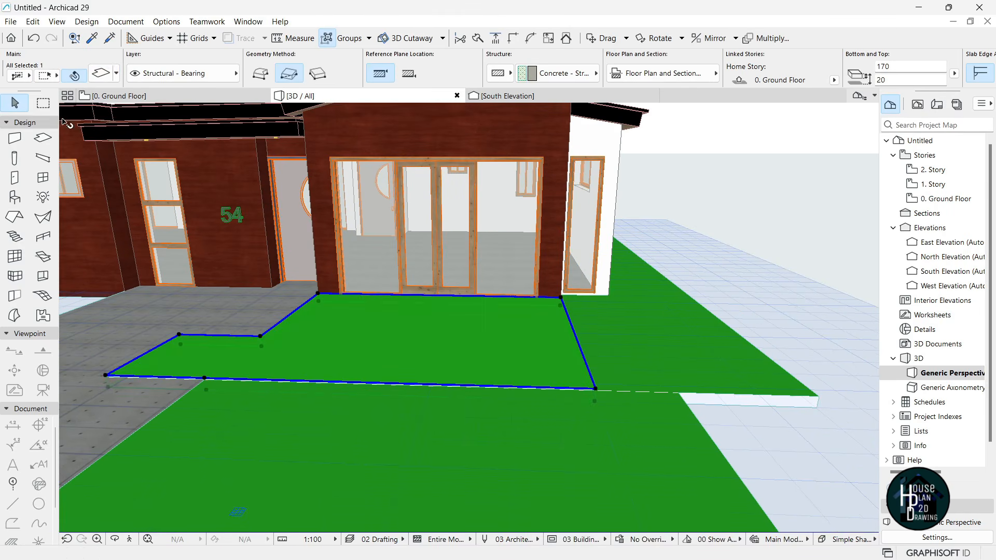
click(102, 76)
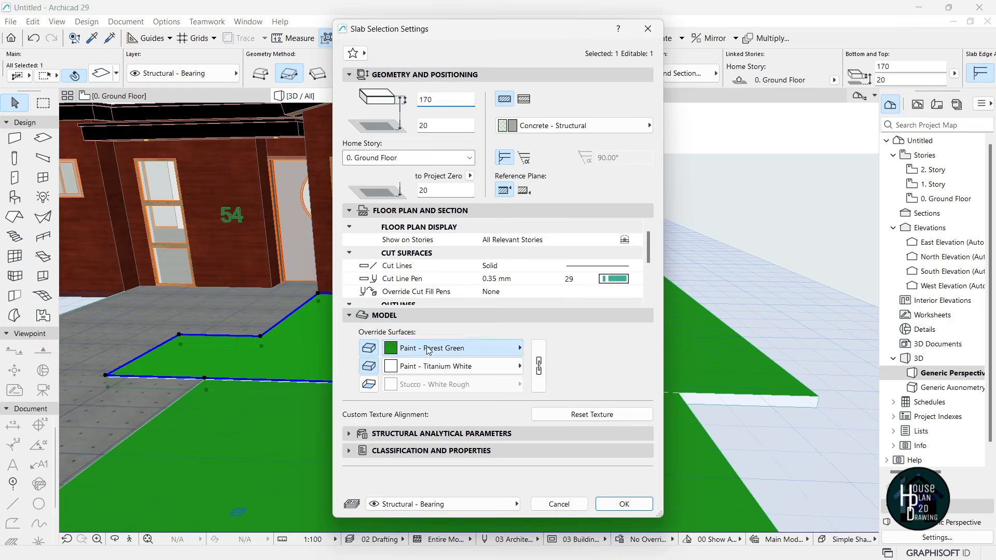
- Give the terrace slab before the glass doors a Concrete - 02 top surface
click(451, 348)
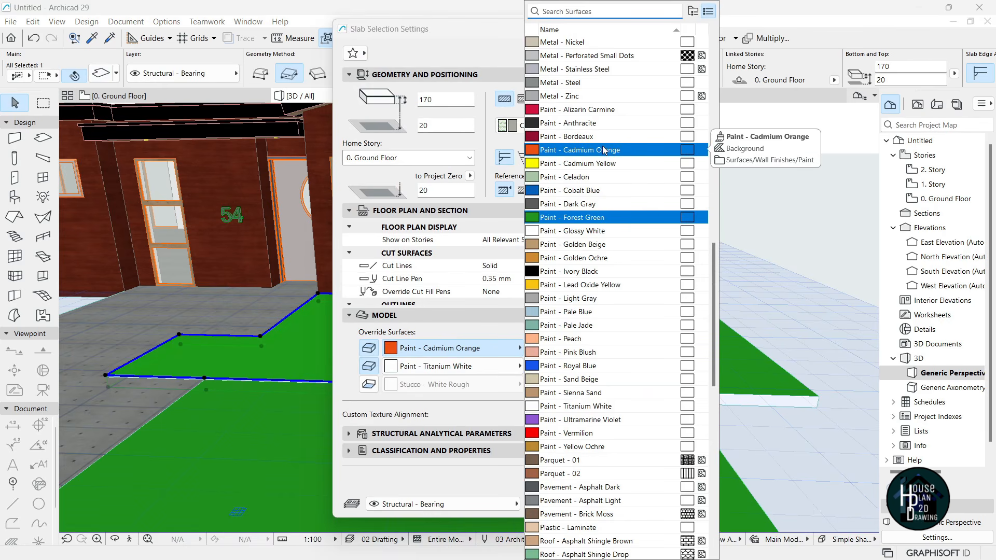
scroll(604, 150, up, 10)
click(579, 93)
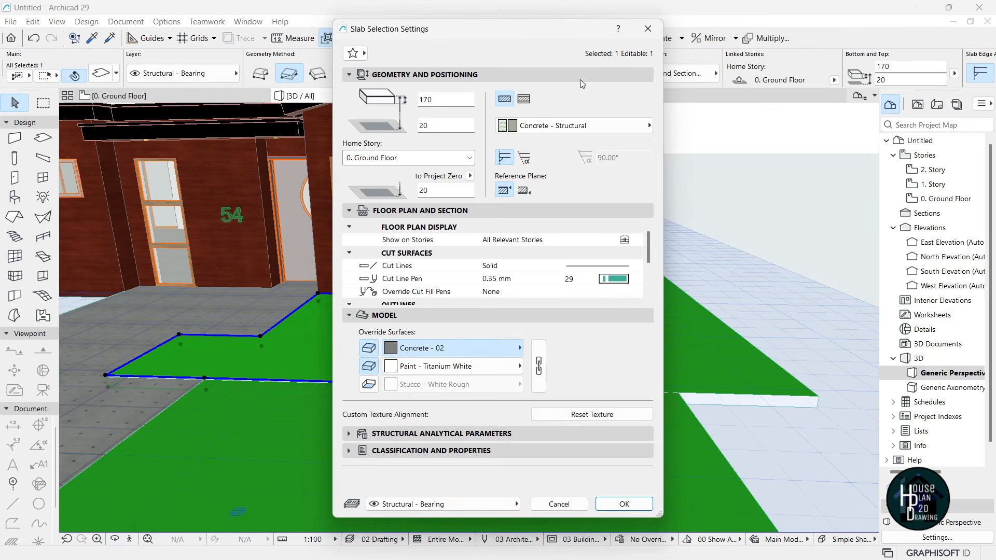
click(638, 505)
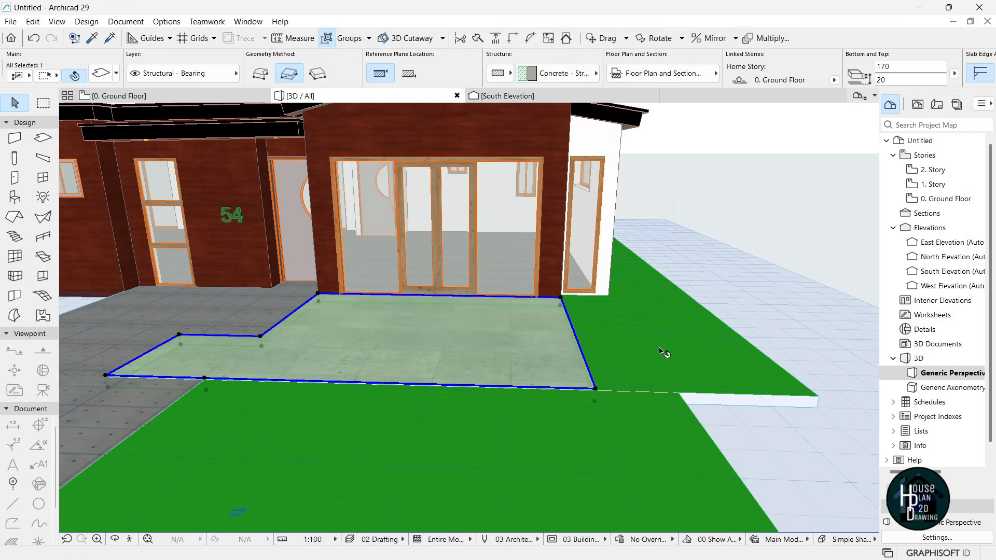
key(Escape)
- Set the green strip beside the terrace to a Concrete - 04 top surface
click(667, 324)
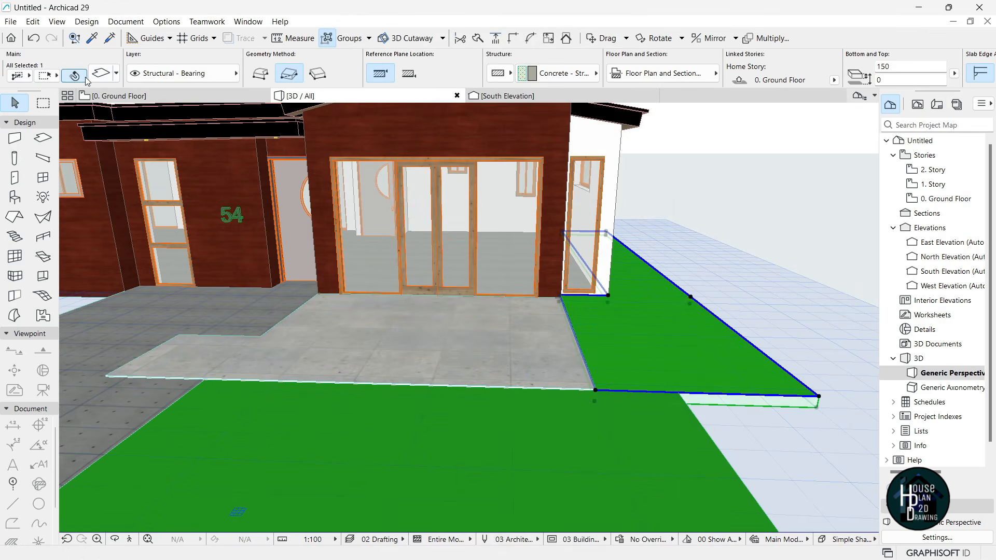
click(101, 74)
click(441, 348)
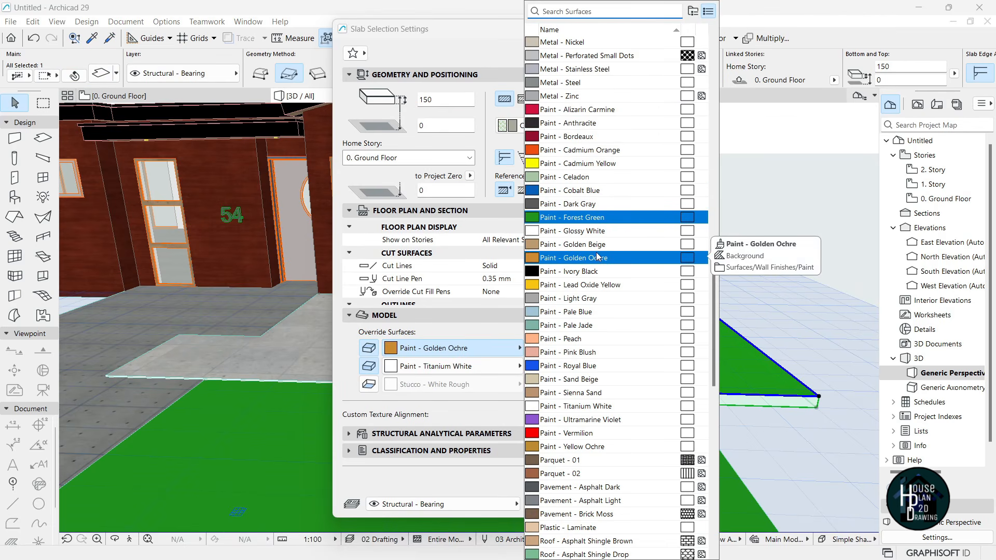
text(co)
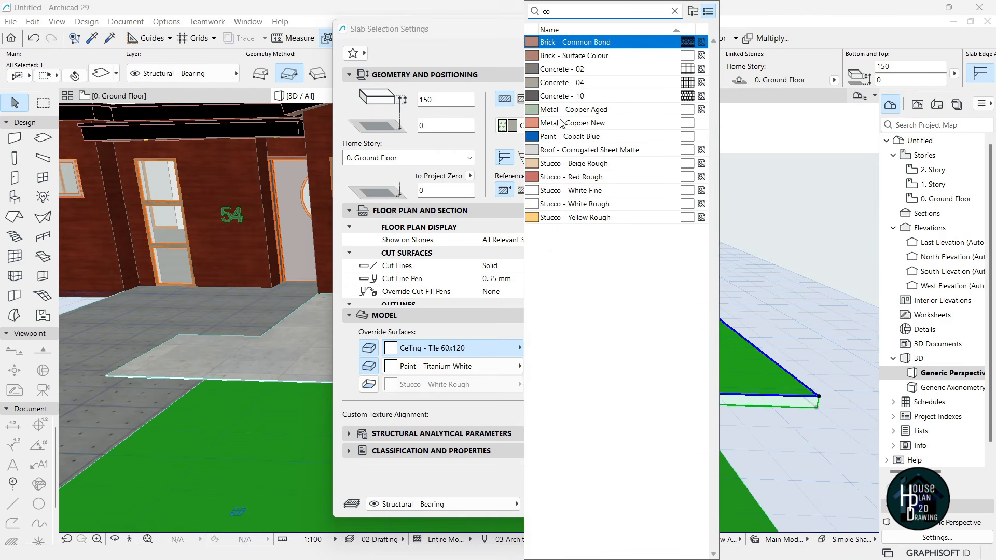
click(566, 84)
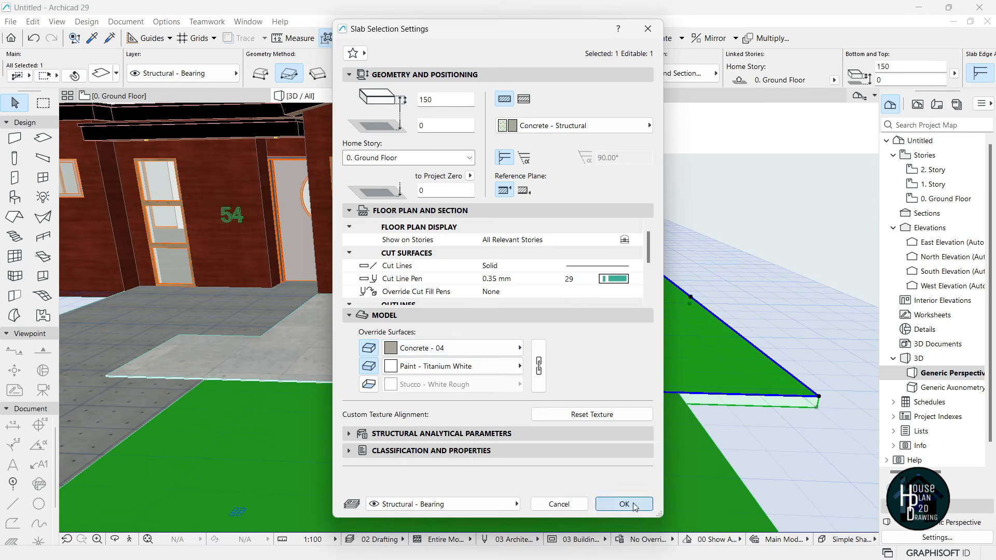
click(625, 504)
key(Escape)
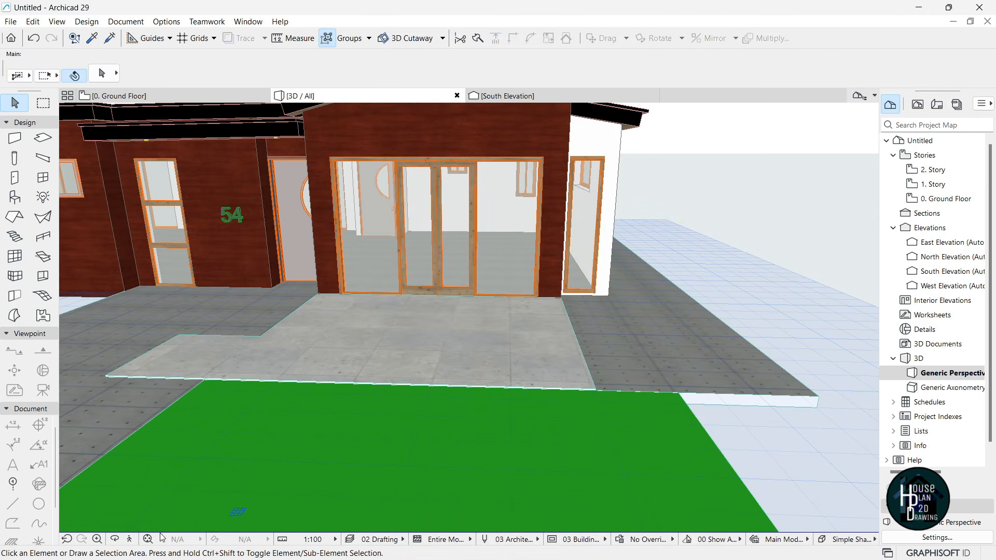
- Override the large left ground slab's top surface with Concrete - 02
click(131, 541)
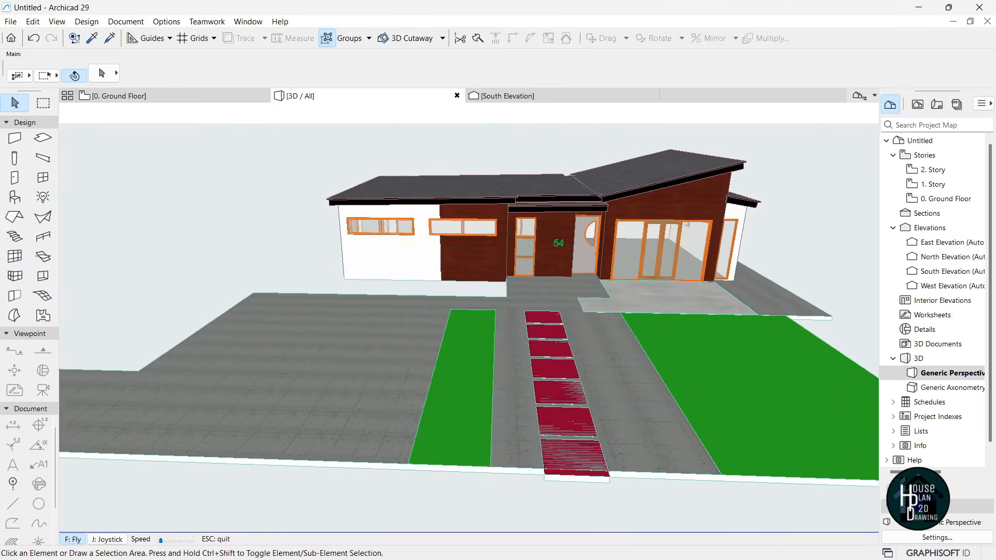
key(Escape)
click(327, 306)
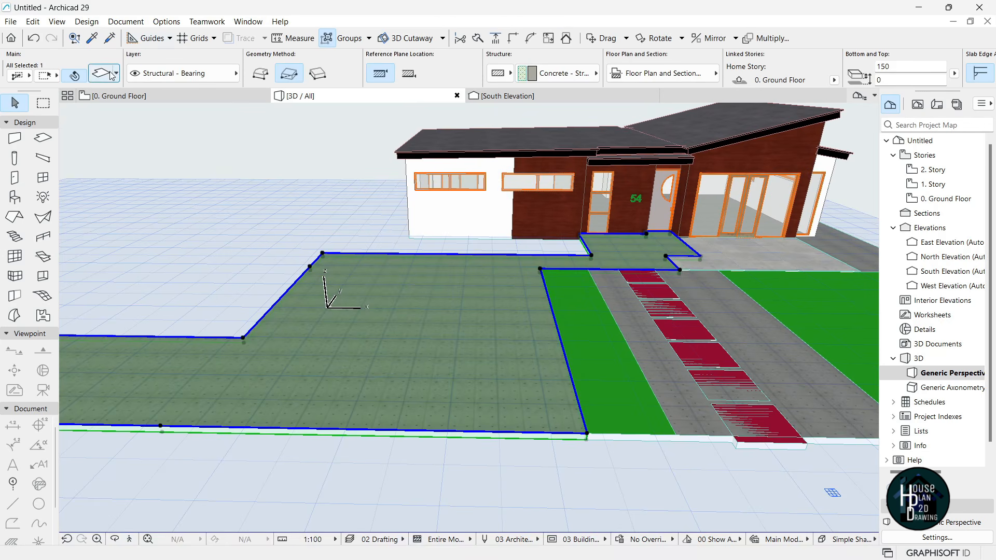
key(ctrl+t)
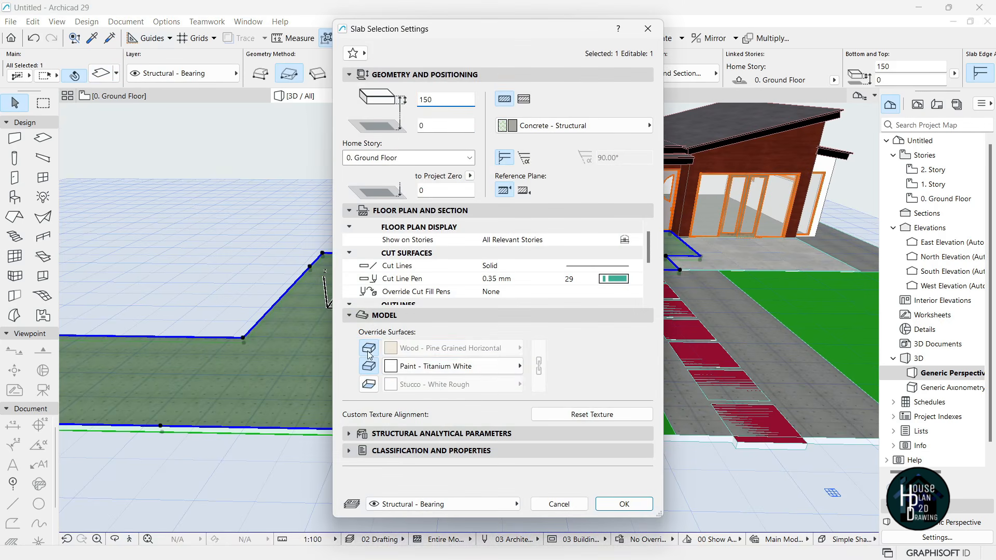
click(369, 348)
click(451, 348)
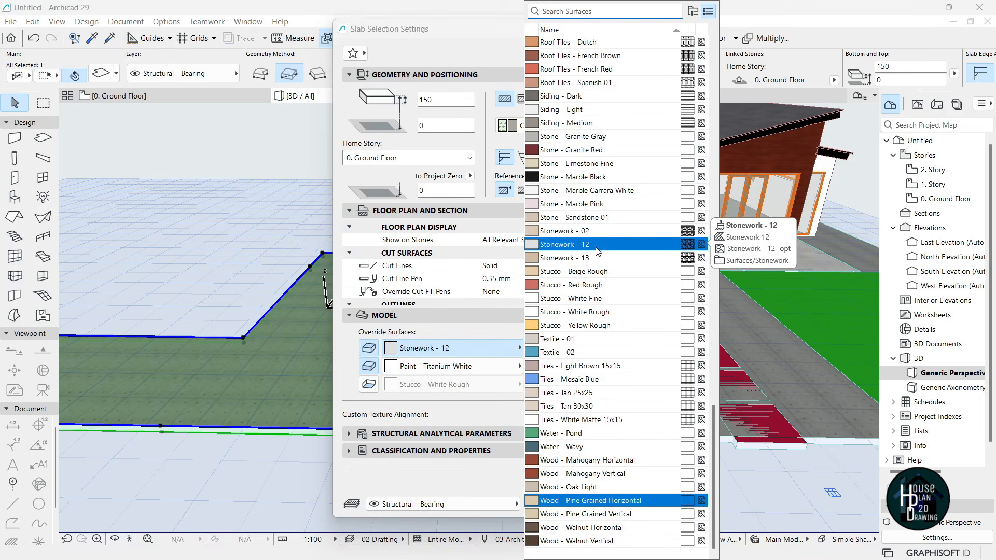
text(co)
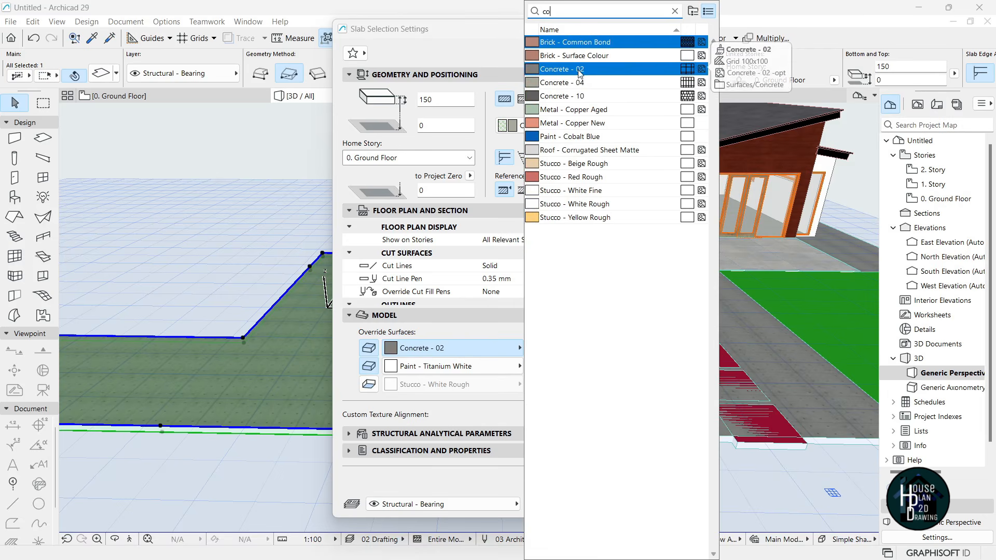
click(576, 69)
click(624, 505)
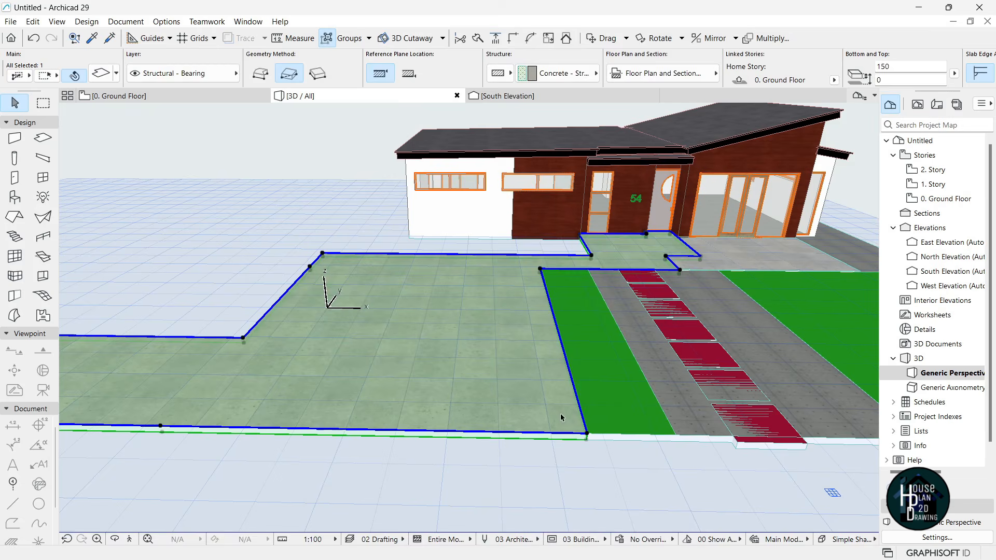
- Walk the 3D camera round to a view of the red paver path
click(148, 540)
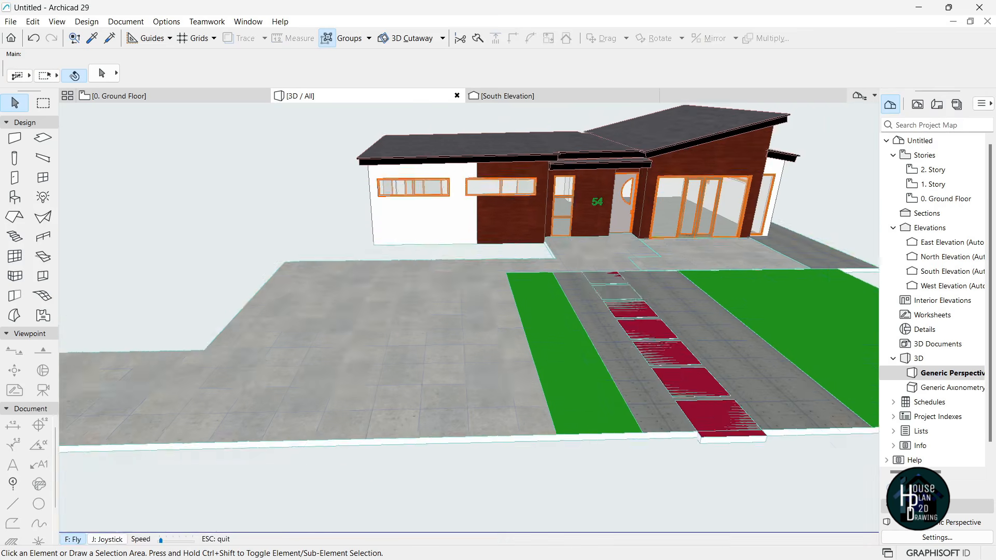
key(Down)
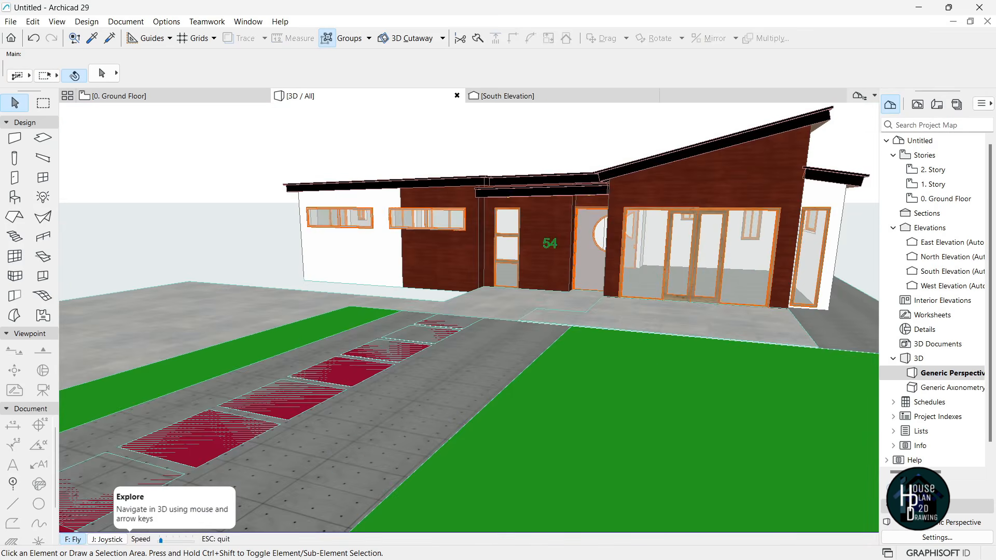
key(Up)
key(Right)
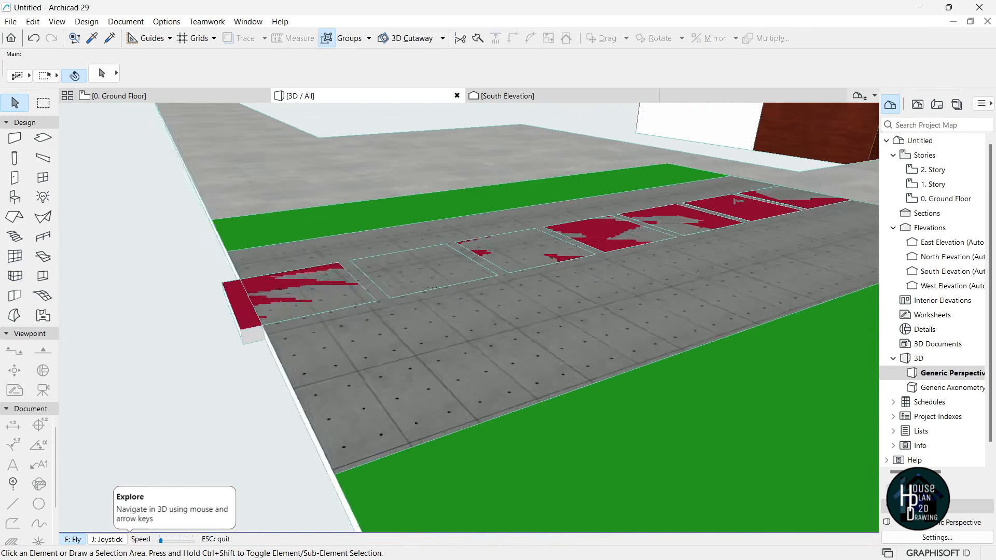
key(Up)
key(Left)
key(Down)
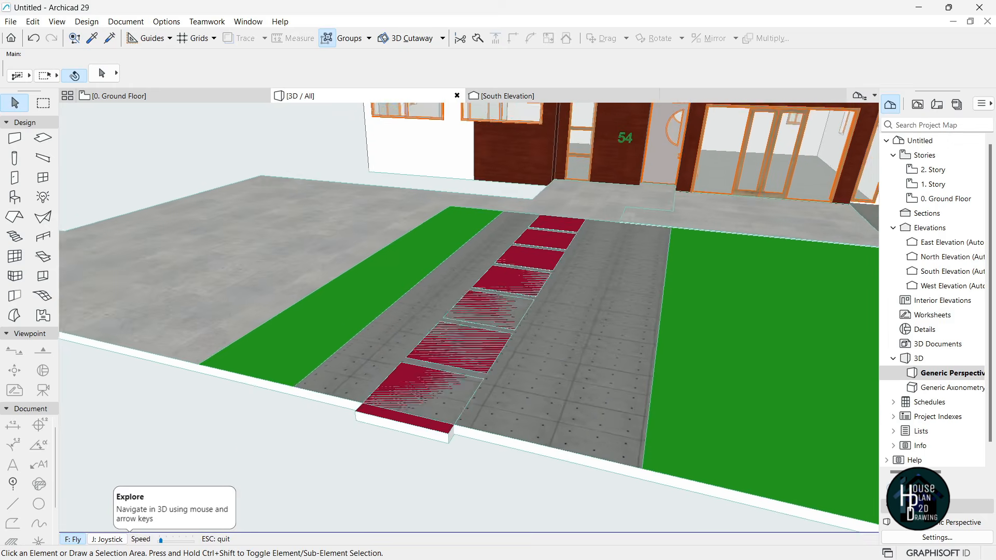
key(Up)
key(Escape)
- Select the six red paver slabs and elevate them to 155
click(315, 433)
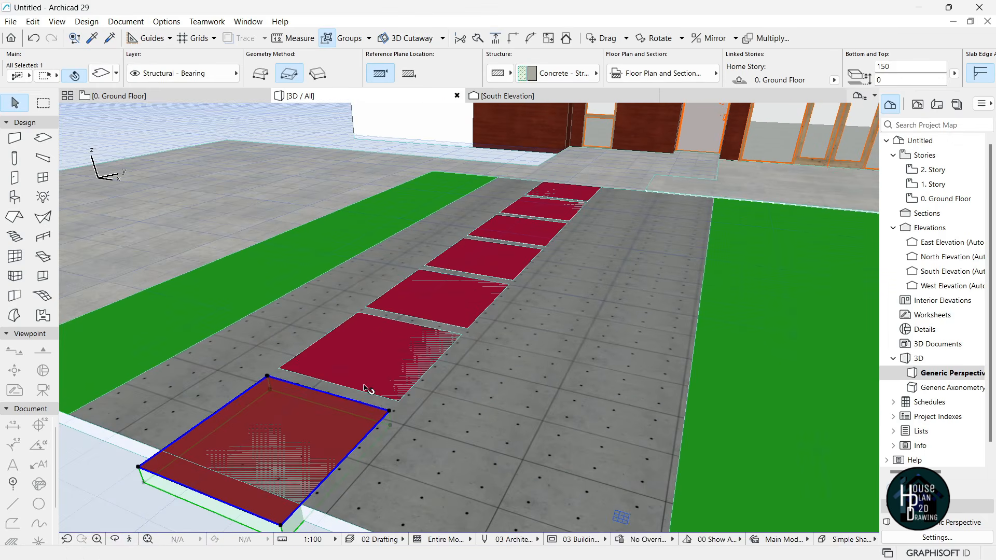
shift+click(387, 354)
shift+click(443, 303)
shift+click(484, 260)
shift+click(529, 238)
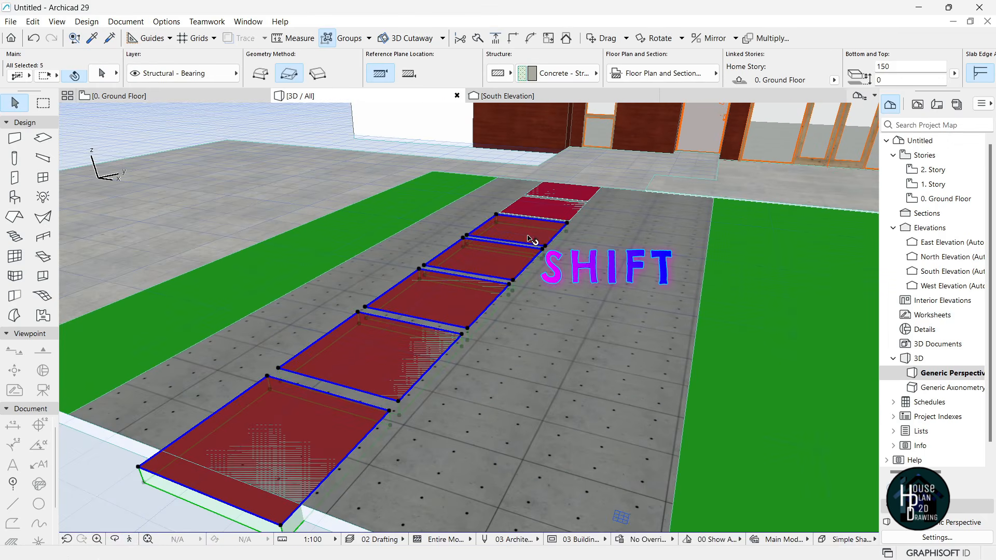
shift+click(547, 210)
shift+click(585, 209)
shift+click(650, 218)
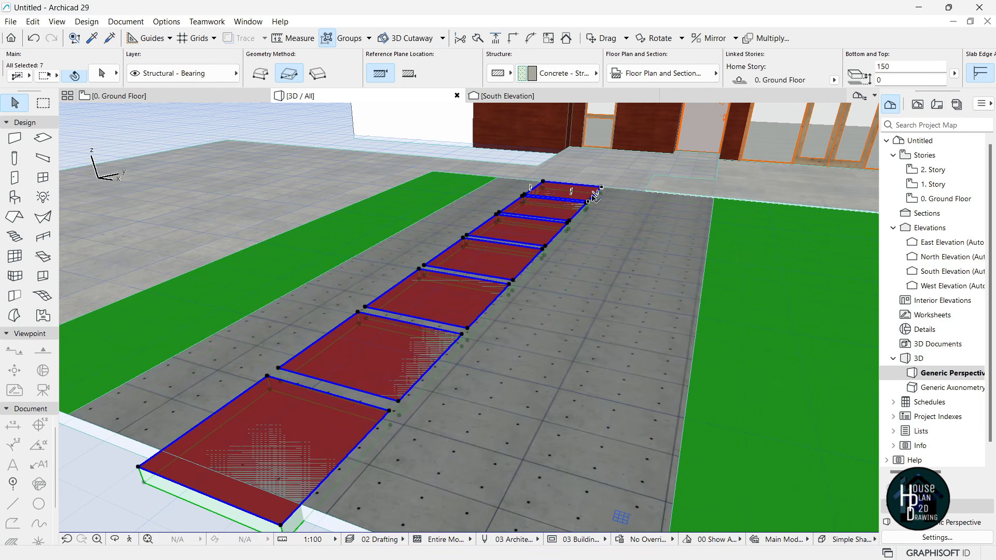
click(391, 413)
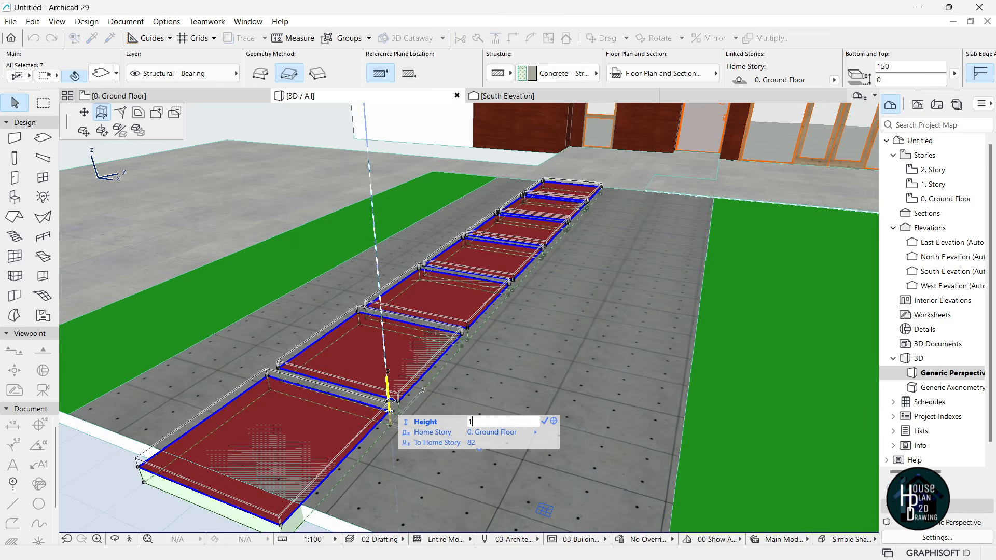
text(155)
key(Return)
key(Escape)
- Orbit and walk around the house to inspect the raised pavers
click(130, 539)
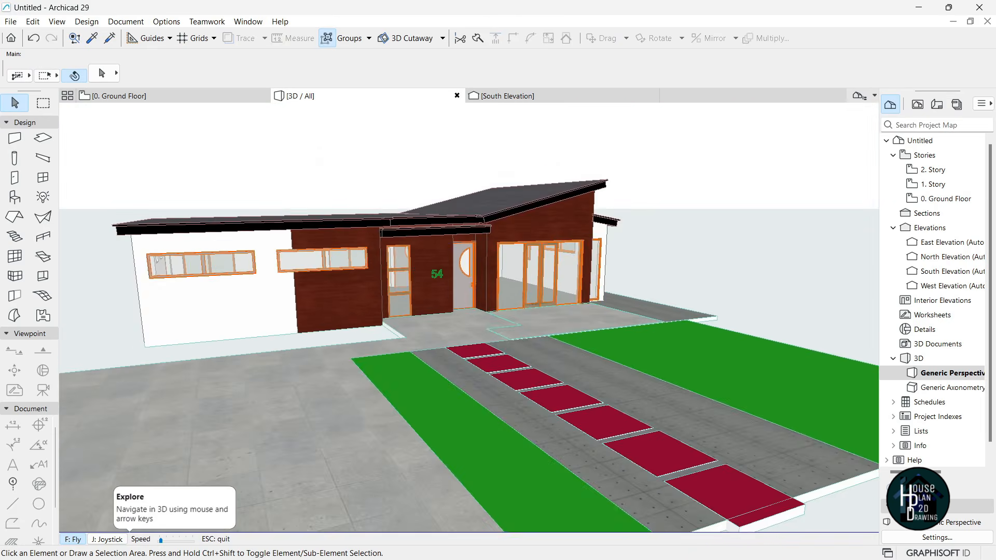
shift+middle_drag(467, 311, 415, 290)
key(Right)
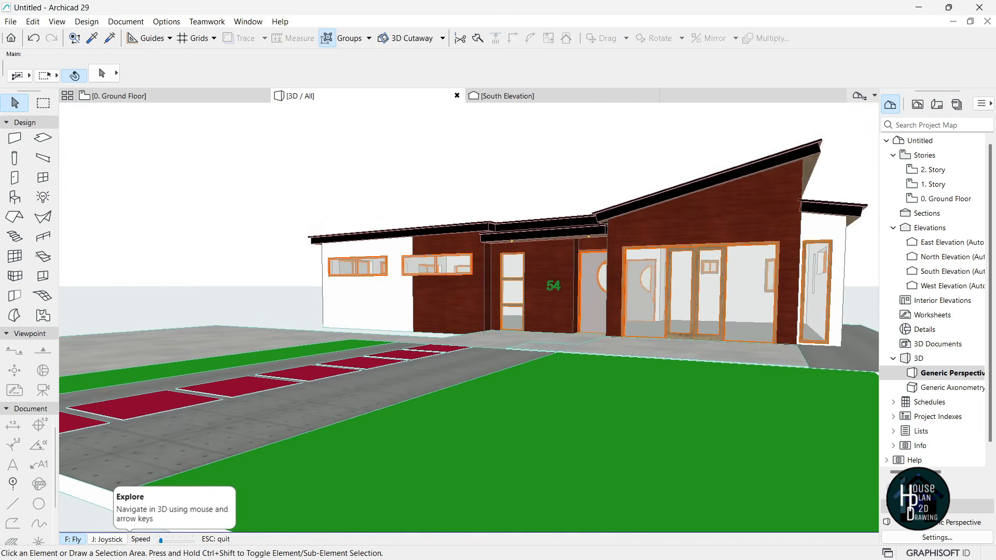
key(Left)
key(Left)
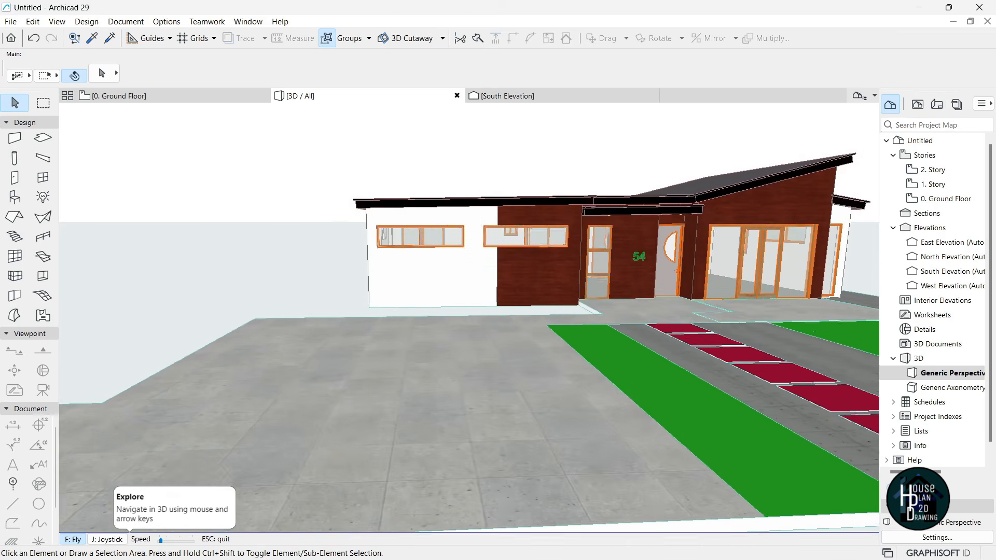
key(Page_Up)
key(Escape)
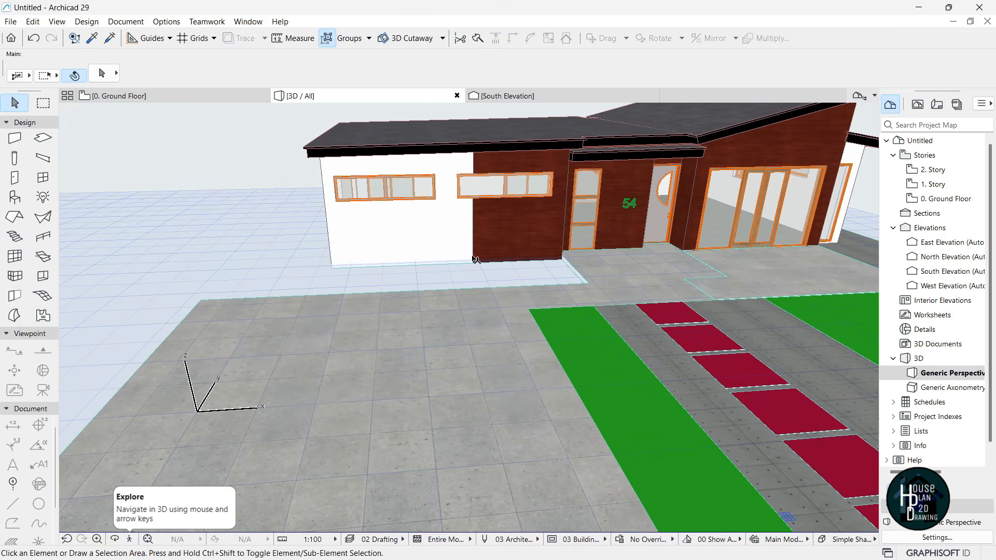
- On the ground floor plan, pick up the existing concrete slab's settings
click(145, 101)
scroll(435, 292, down, 5)
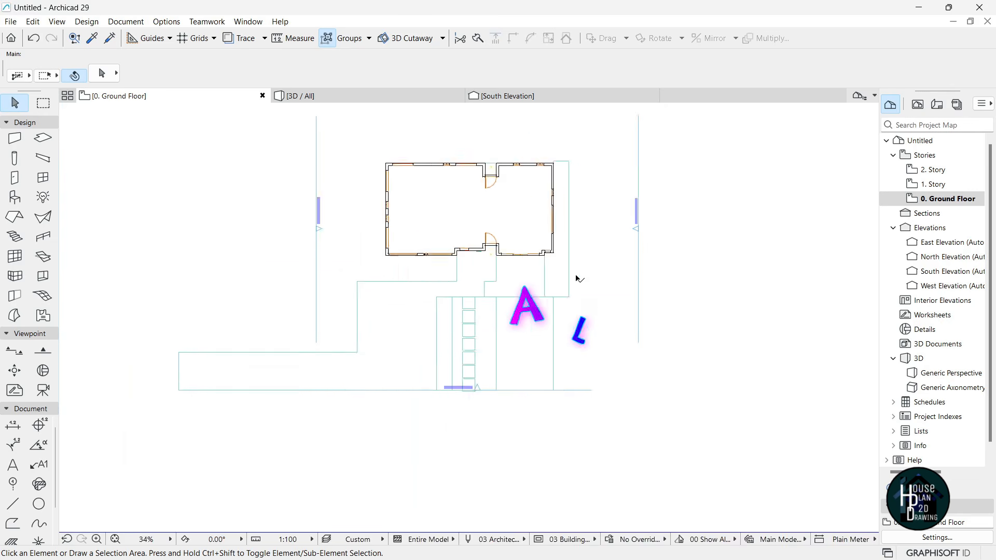
scroll(570, 273, up, 3)
key(alt)
alt+click(556, 251)
scroll(438, 280, down, 2)
scroll(537, 330, up, 5)
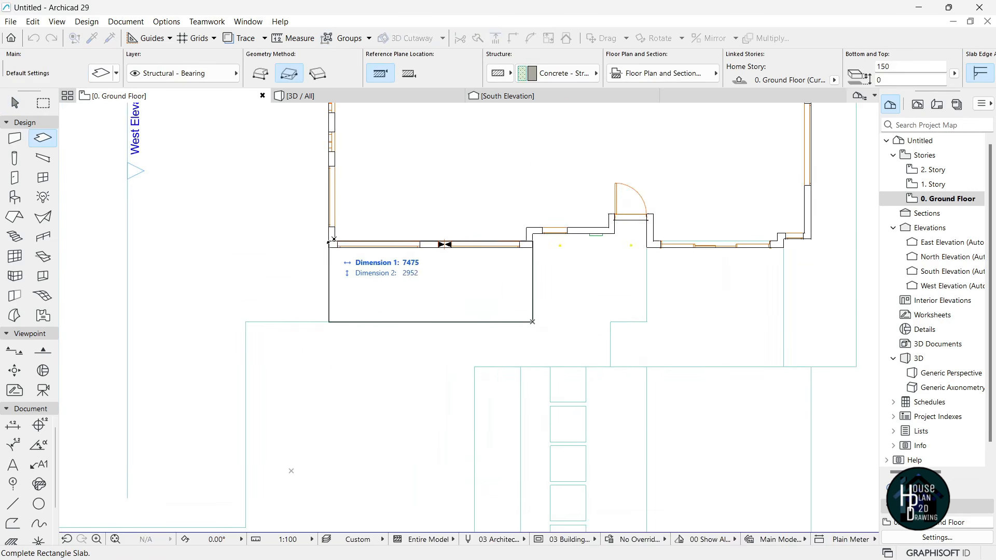
key(Escape)
- Offset the slab's left edge west and add an area reaching the building corner
click(329, 284)
click(329, 284)
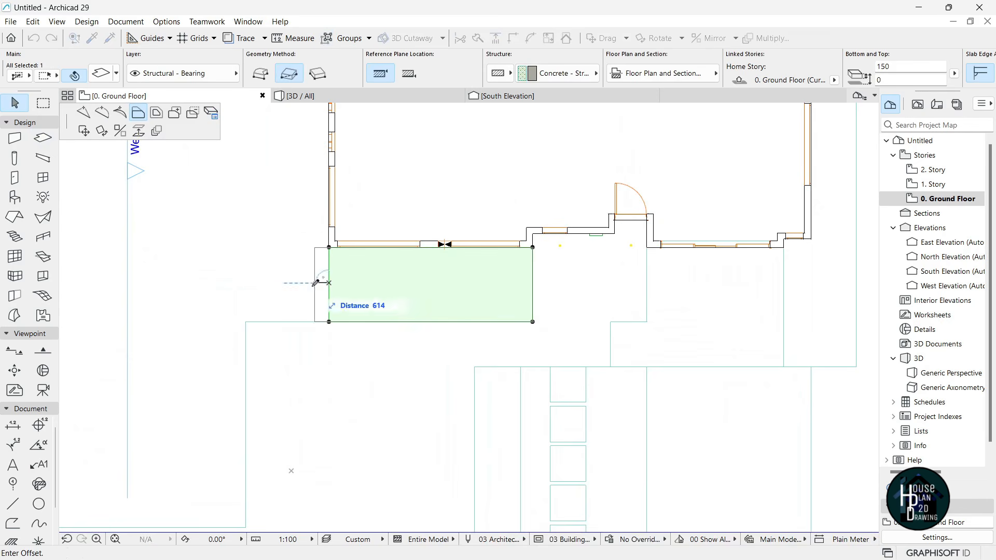
click(245, 318)
click(246, 248)
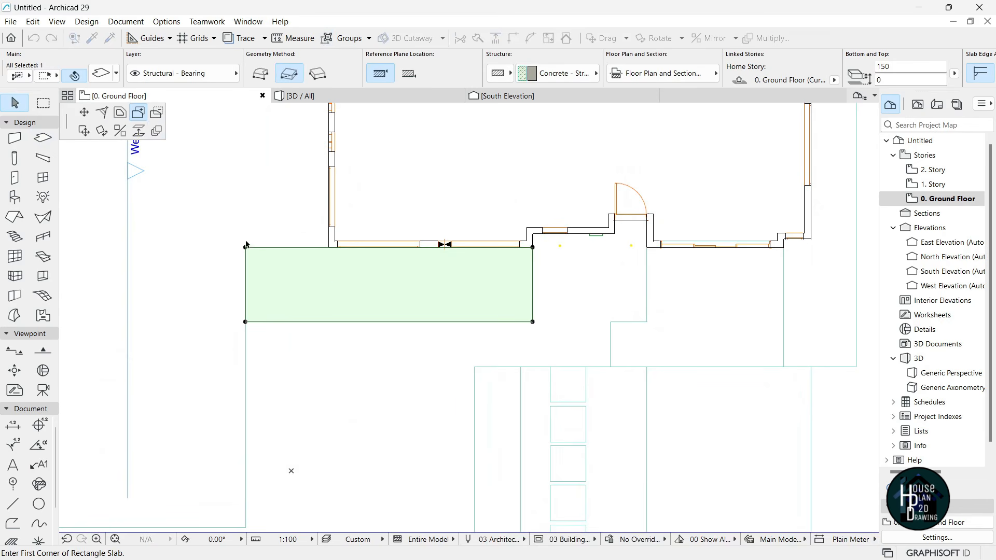
click(246, 248)
scroll(249, 252, down, 3)
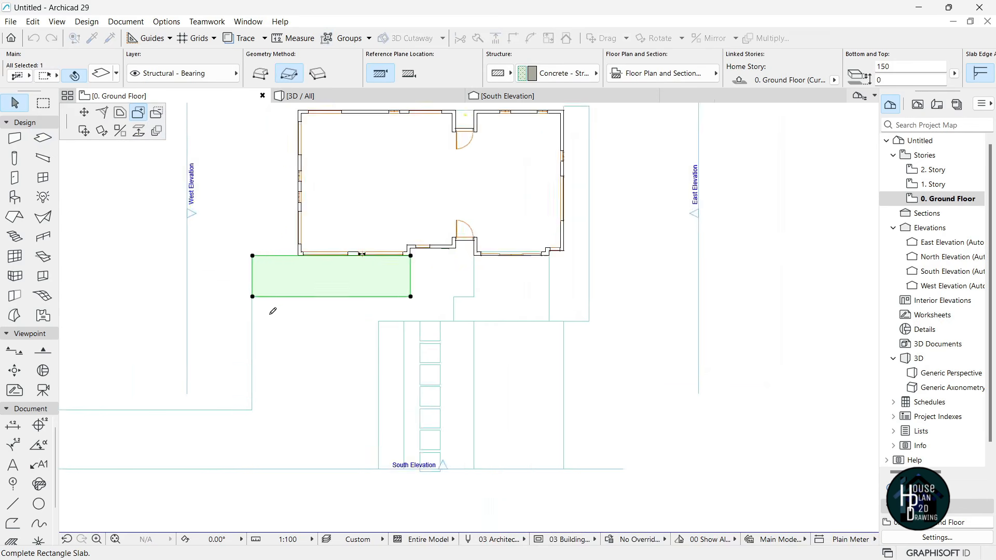
click(285, 202)
scroll(352, 192, down, 3)
scroll(385, 264, up, 4)
- Open the 3D view and walk around to check the extended L-shaped slab
click(340, 96)
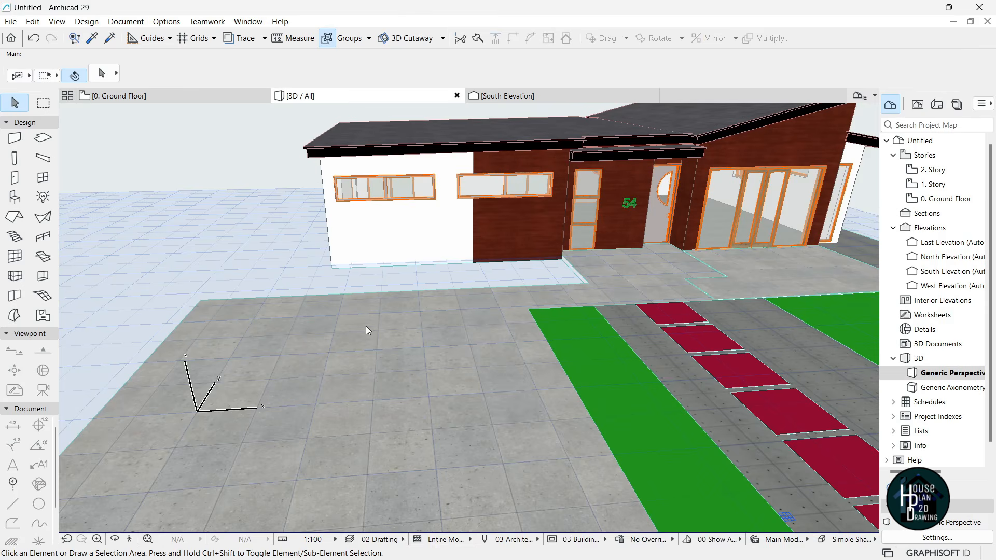
click(130, 540)
key(Down)
key(Up)
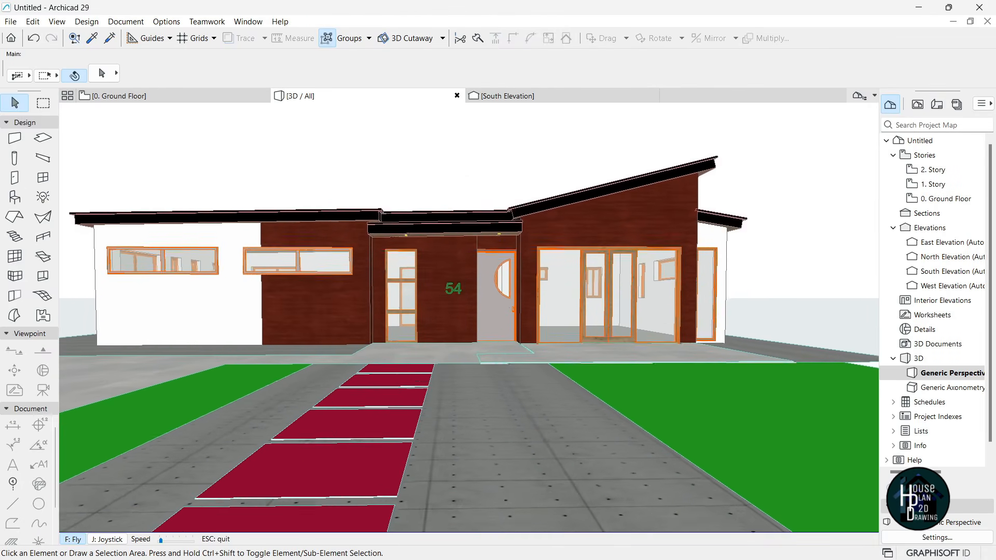
key(Down)
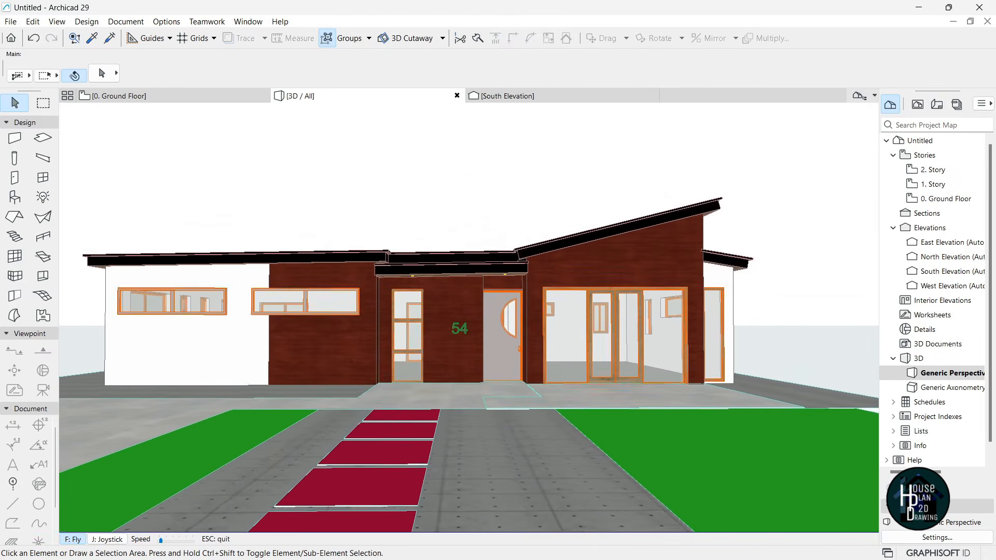
key(Up)
key(Left)
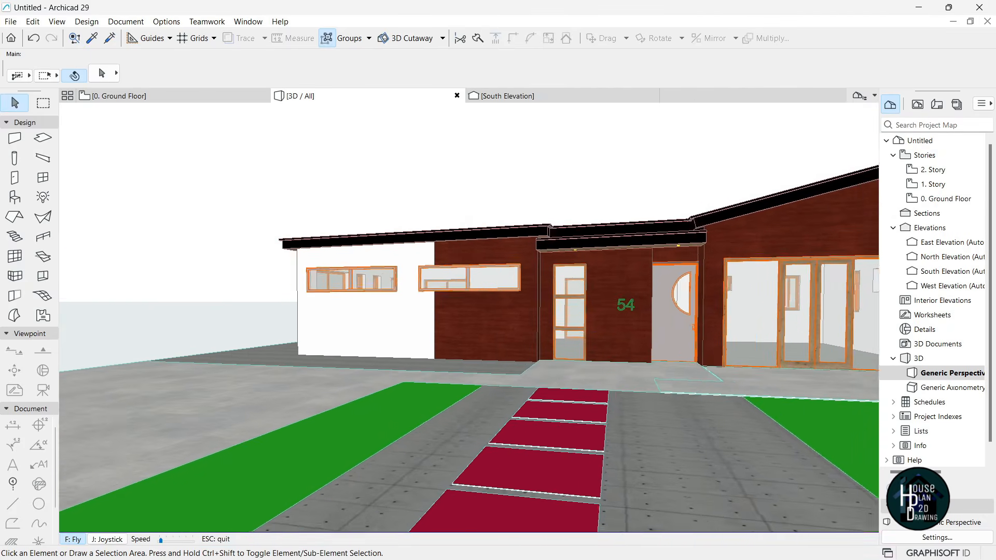
key(Escape)
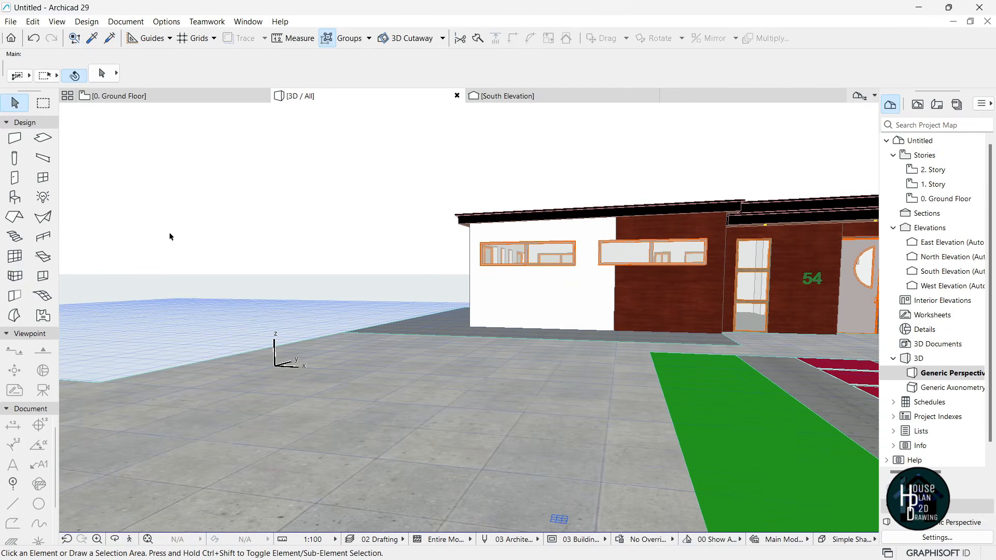
- Place an Executive Car, rotated 45 degrees, on the paving beside the house
double_click(13, 200)
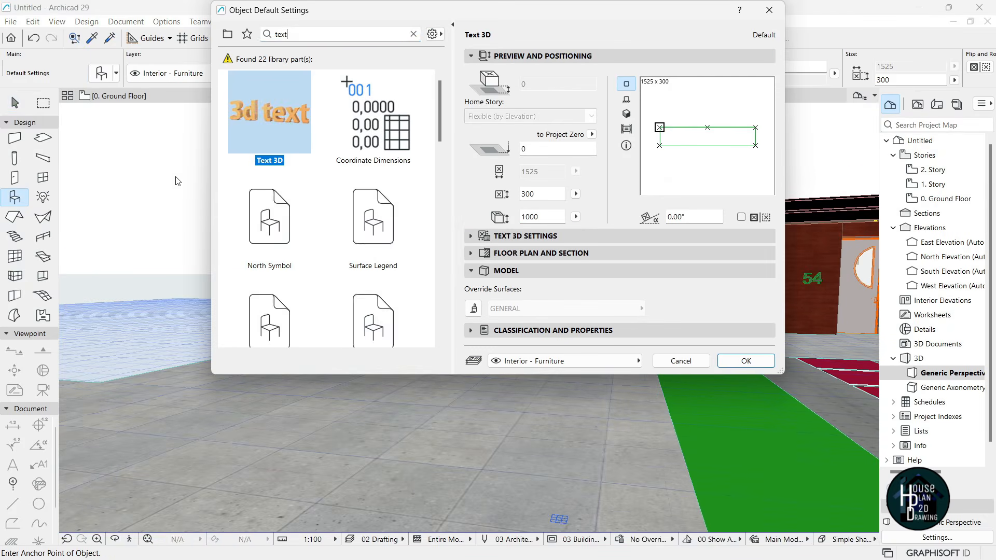
text(car)
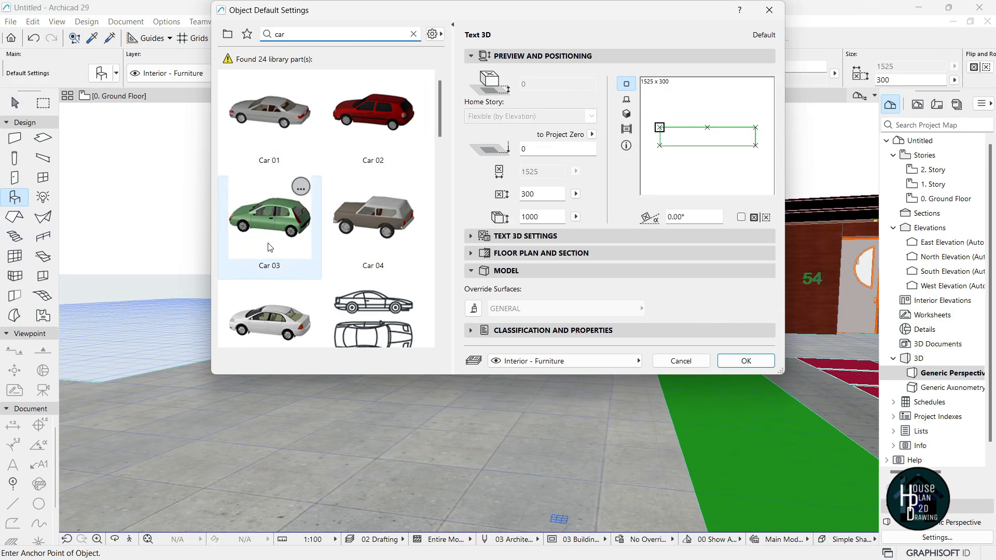
scroll(265, 213, down, 3)
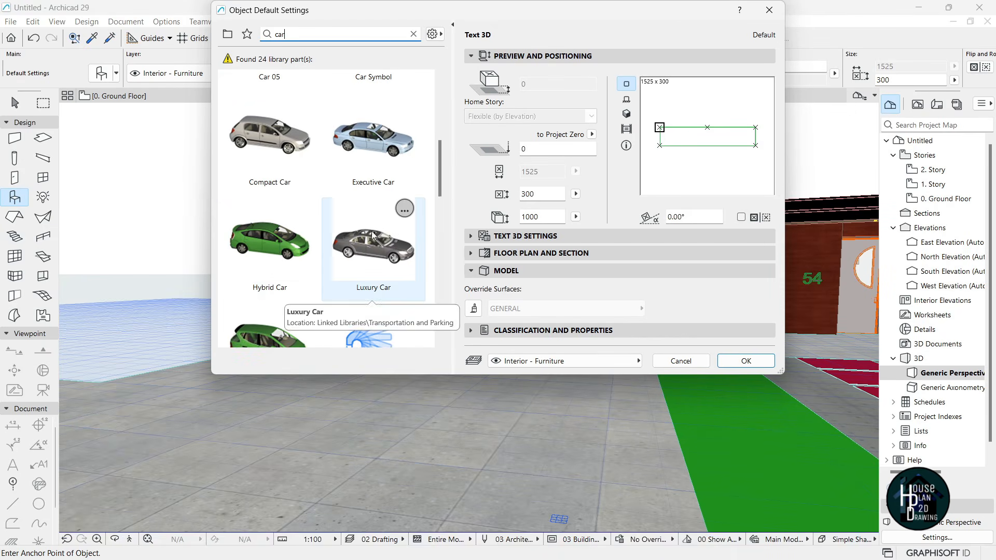
click(414, 164)
click(727, 90)
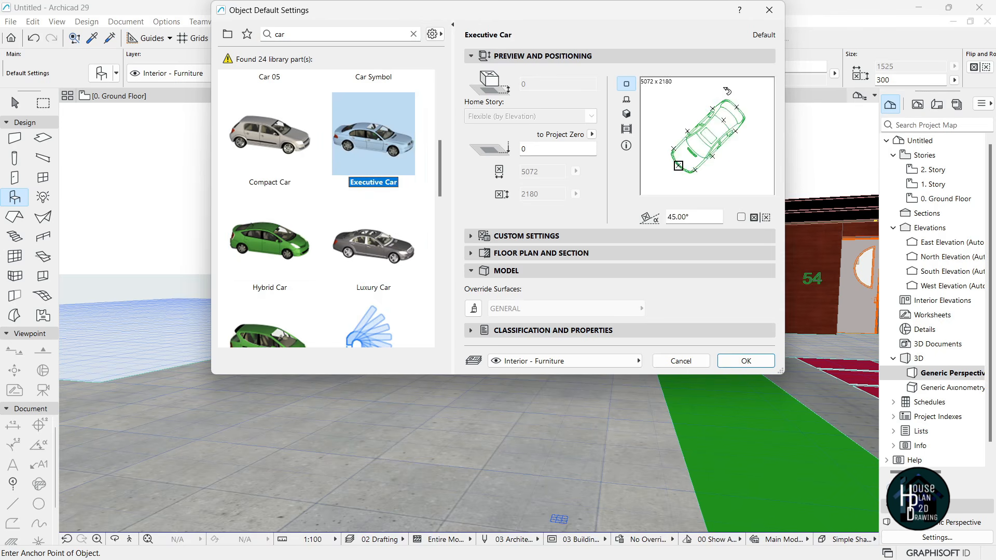
click(746, 361)
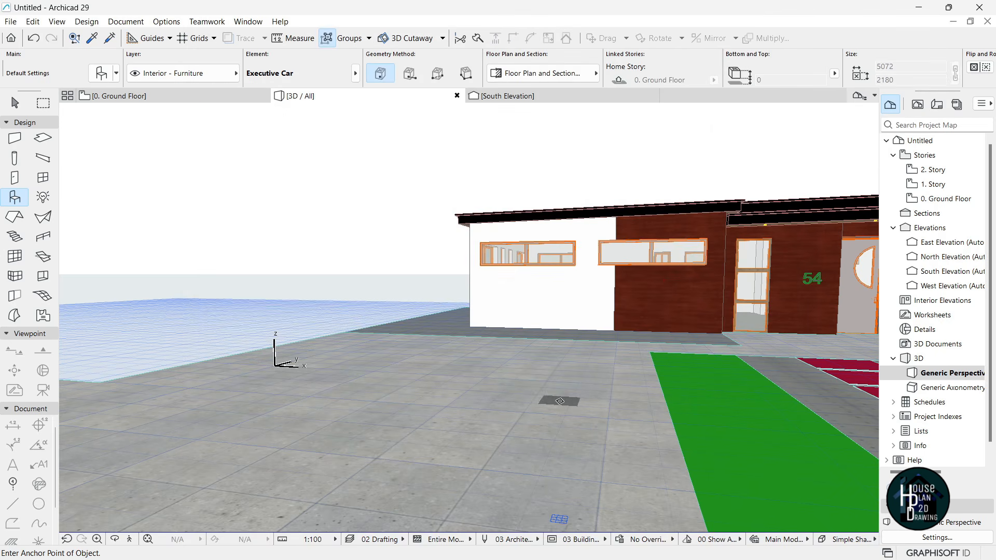
click(543, 396)
- Place a white Car 05 beside the Executive Car
click(101, 73)
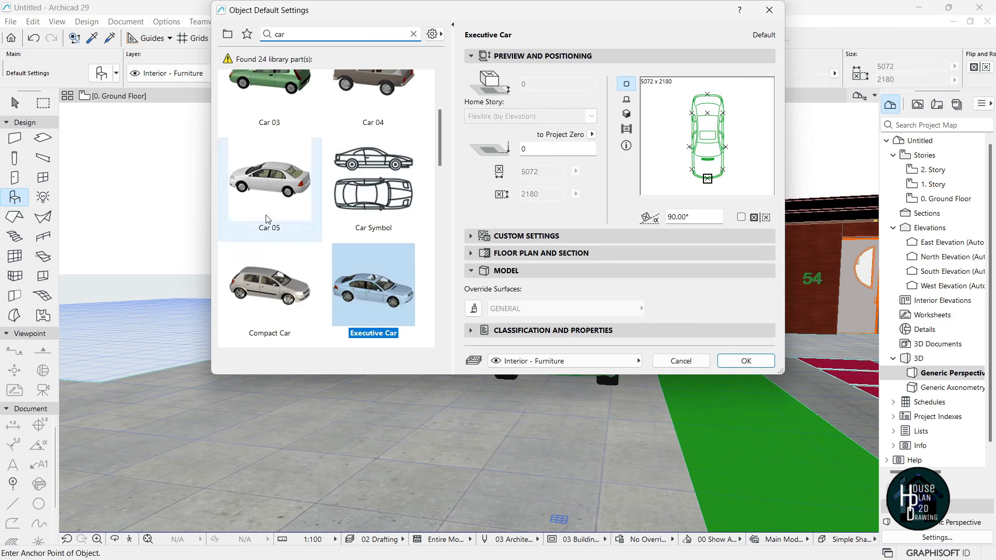
click(270, 179)
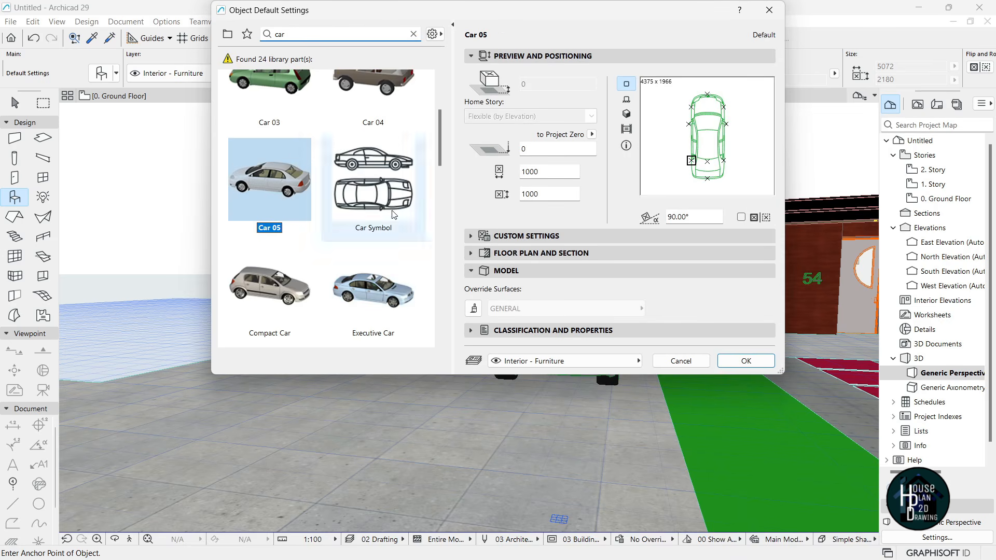
click(746, 361)
click(290, 377)
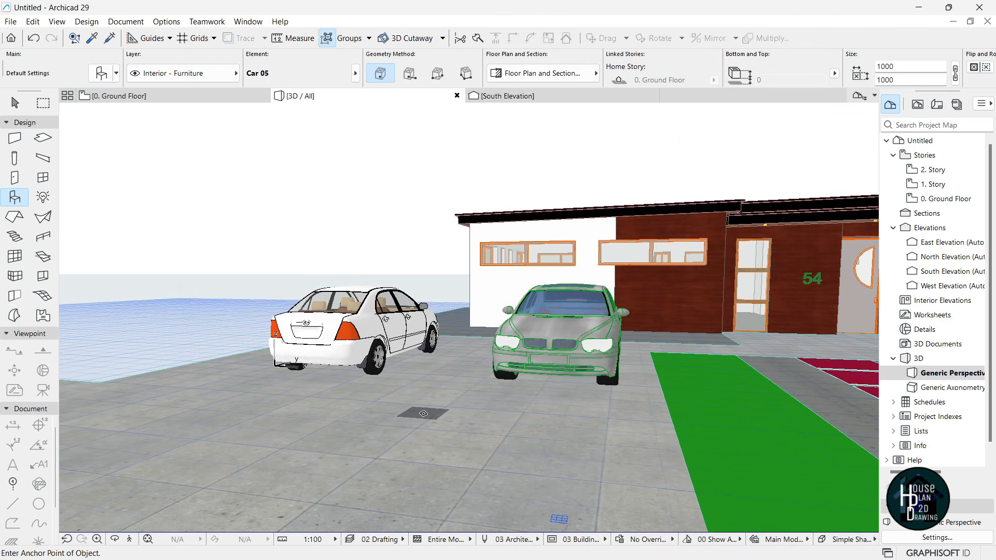
key(Escape)
- Walk the 3D camera back to frame the house and both cars
click(129, 539)
key(Down)
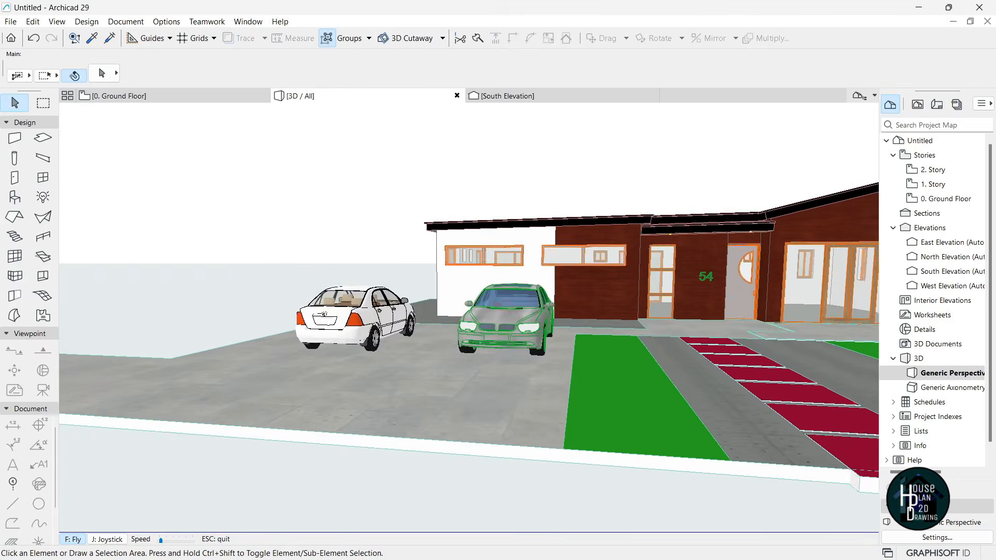
key(Left)
key(Right)
key(Up)
key(Left)
key(Down)
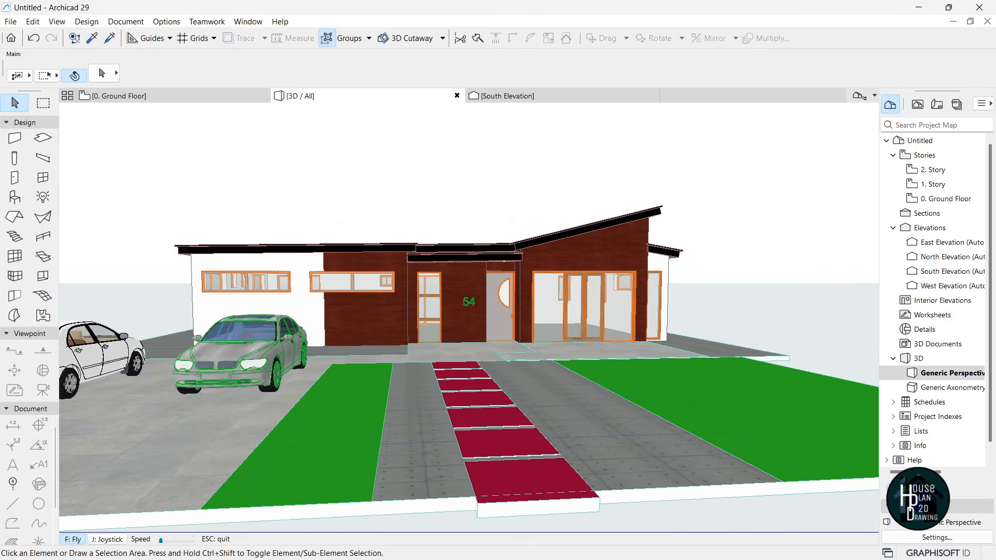
key(Escape)
key(super+Tab)
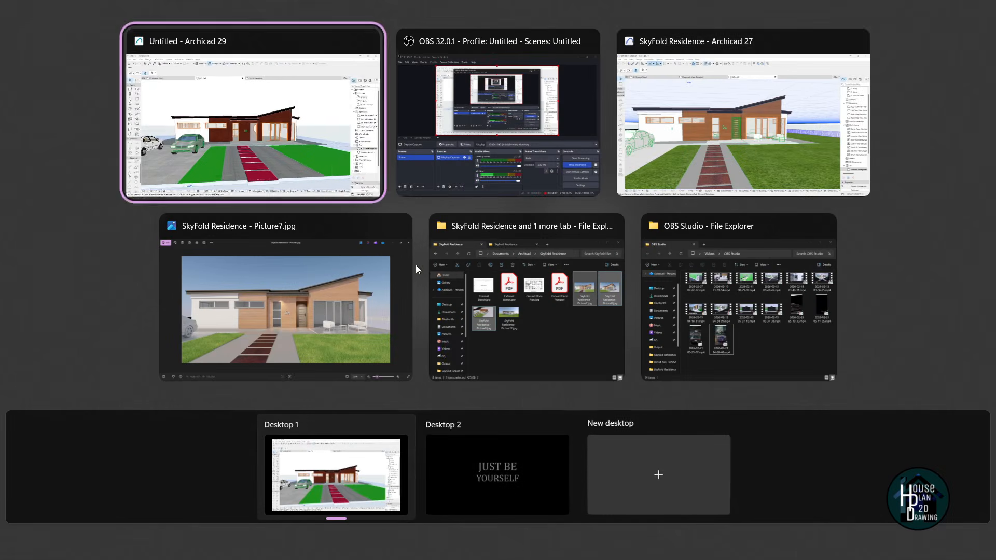
click(709, 138)
click(122, 540)
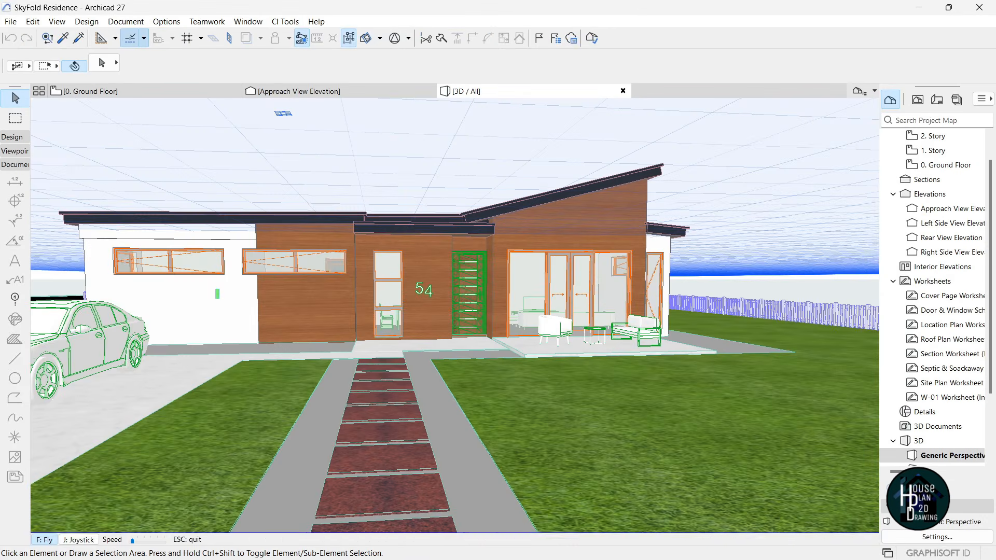
key(Down)
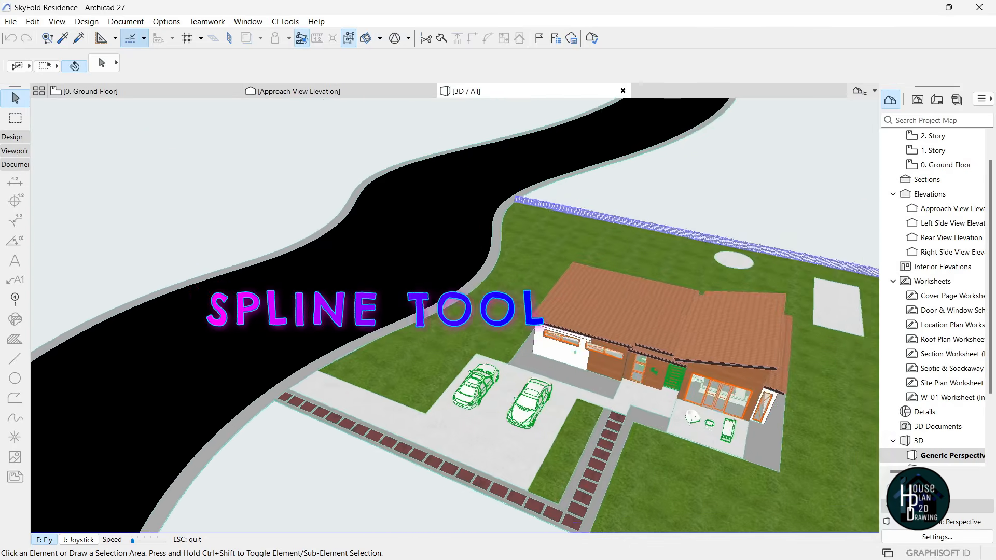
key(Up)
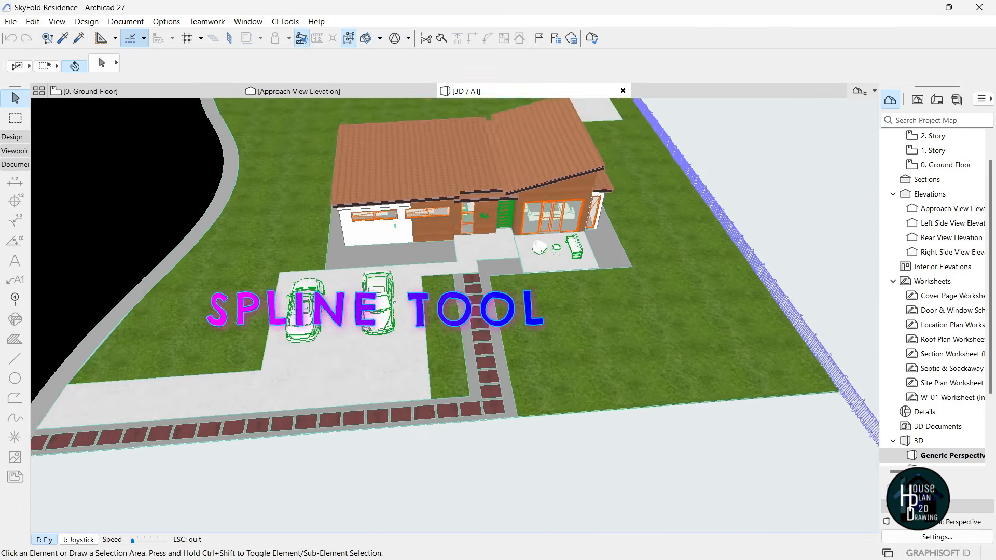
key(Down)
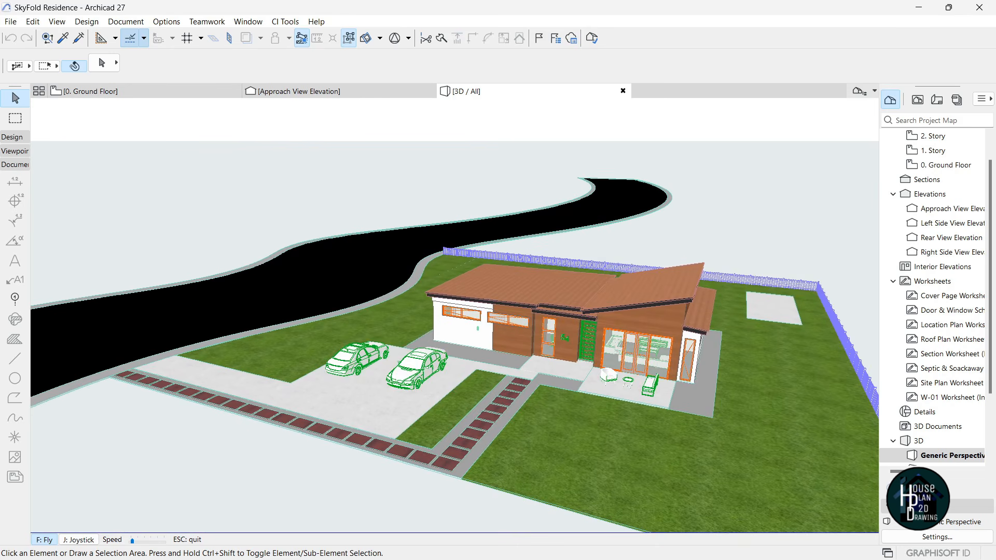
key(Up)
key(Escape)
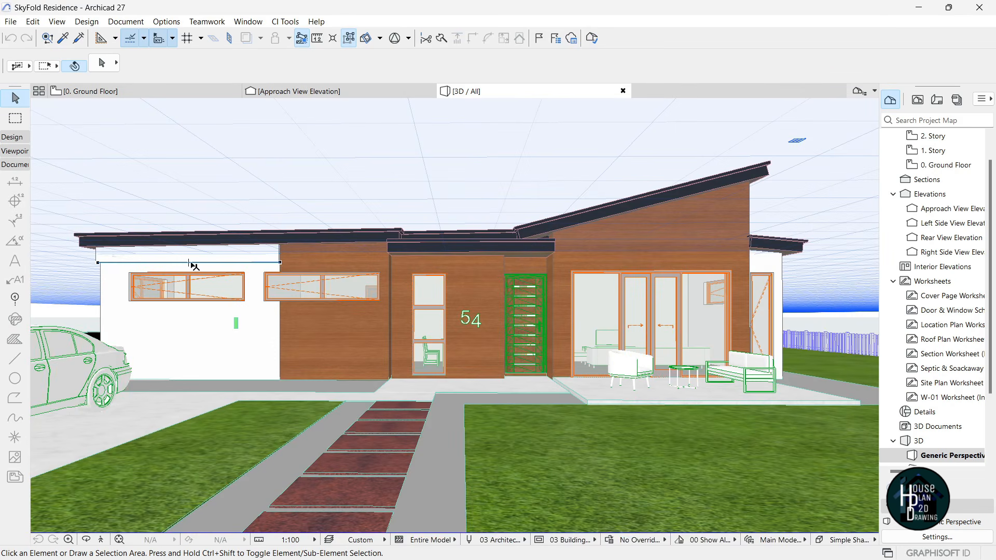
key(super+Tab)
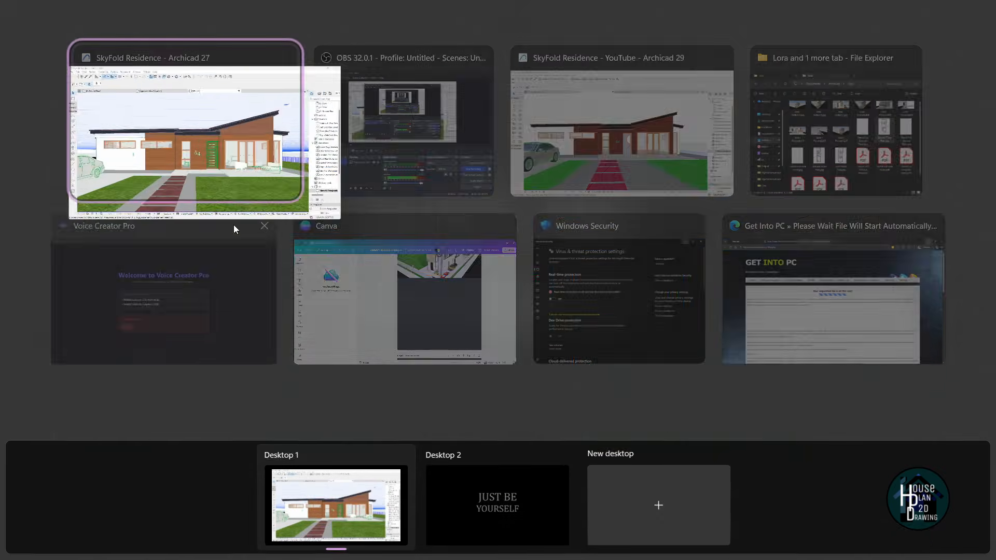
click(565, 155)
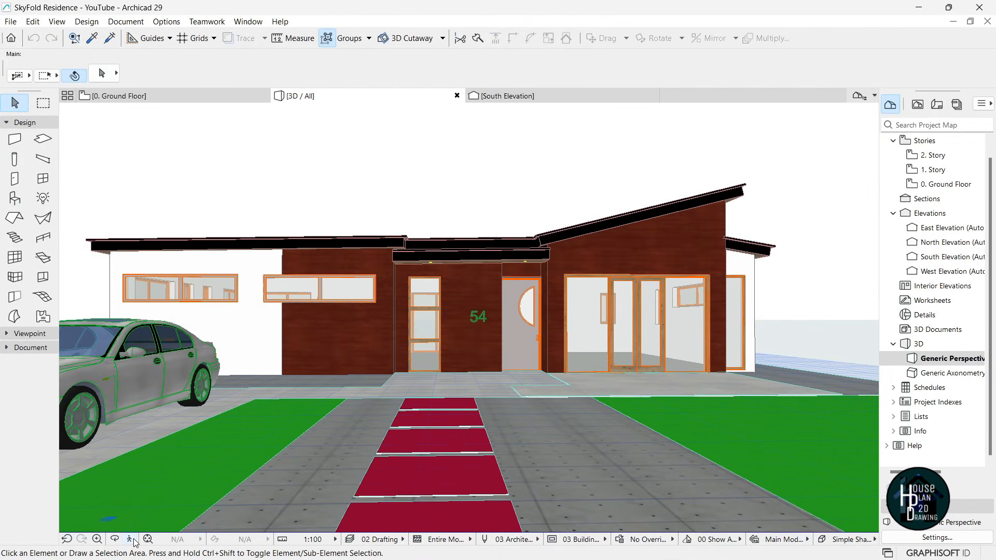
- Fly along the left facade of the Archicad 29 model
click(134, 540)
key(Left)
key(Up)
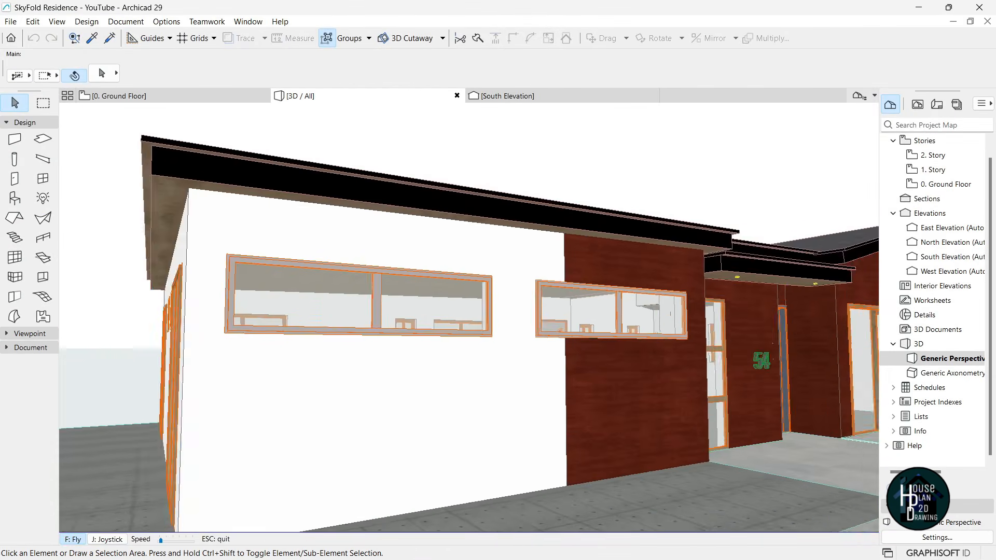
key(Left)
key(Left)
key(Up)
key(Escape)
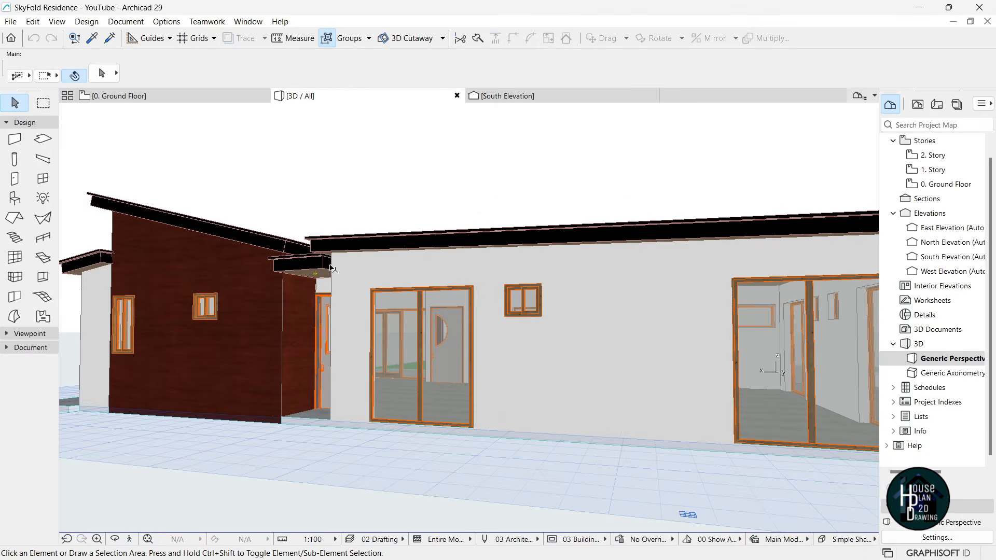
- Switch to the Archicad 27 reference house and fly around it for comparison
mouse_move(356, 559)
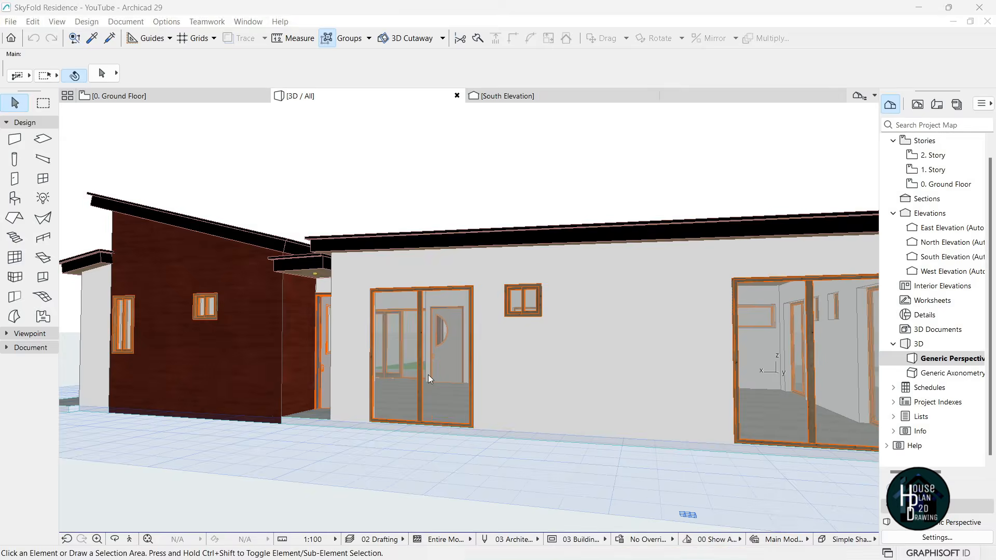
key(super+Tab)
click(459, 136)
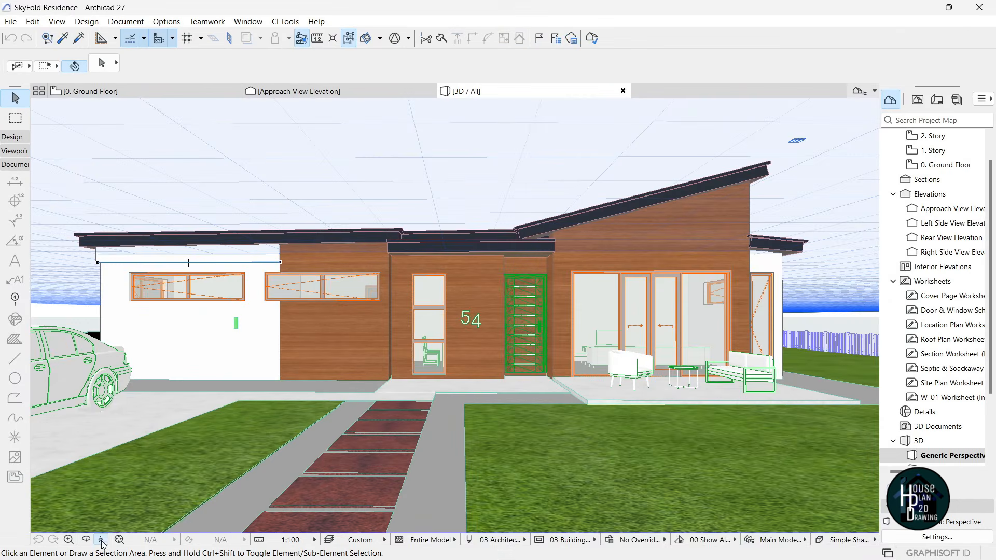
click(101, 542)
key(Left)
key(Up)
key(Left)
key(Right)
key(Right)
key(Down)
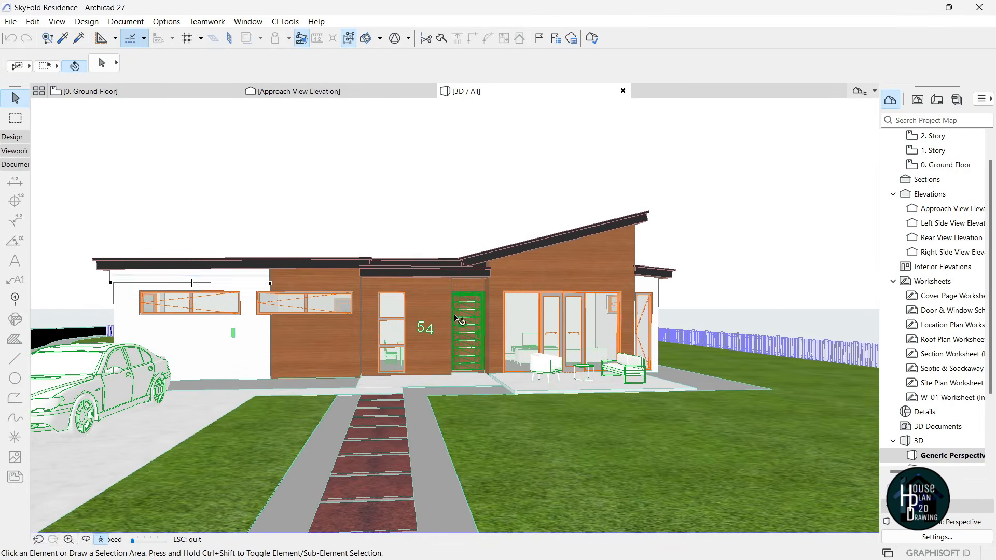
key(Escape)
- Back in Archicad 29, view the entrance side, then show the 0. Ground Floor plan
key(super+Tab)
click(435, 156)
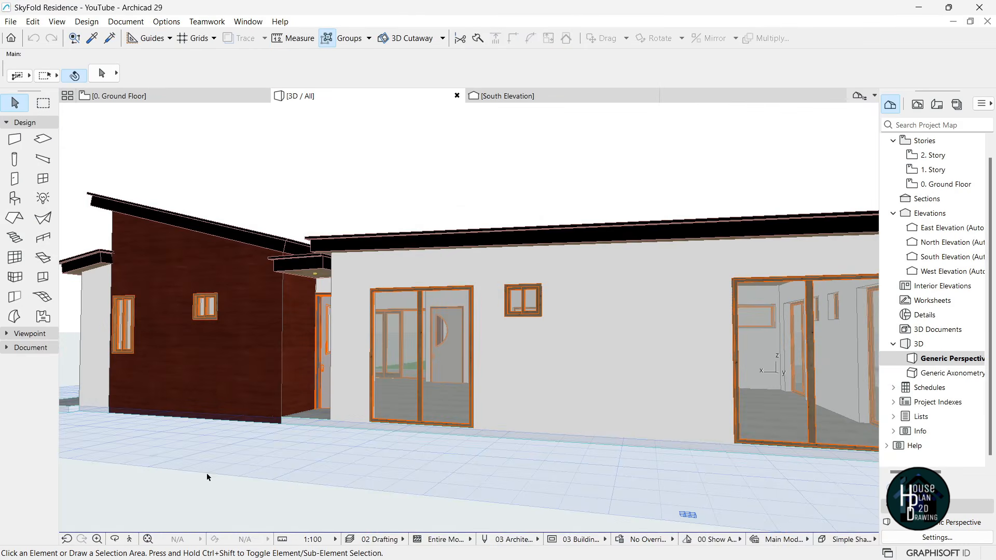
key(Right)
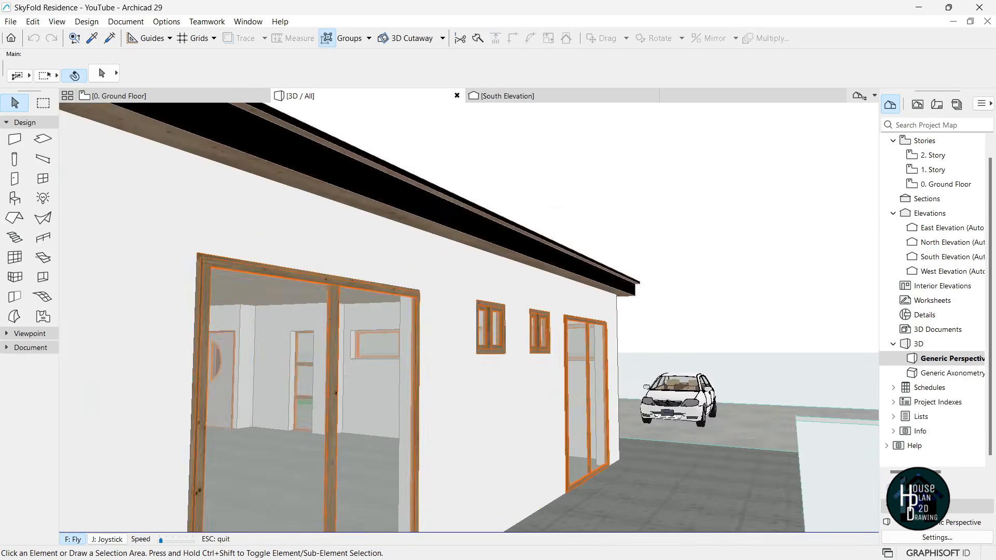
key(Down)
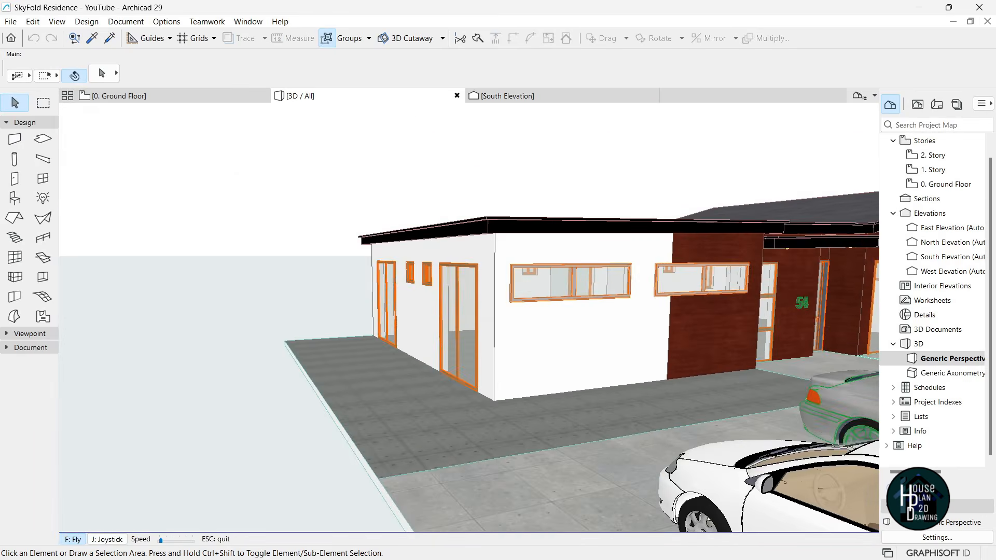
key(Escape)
click(176, 96)
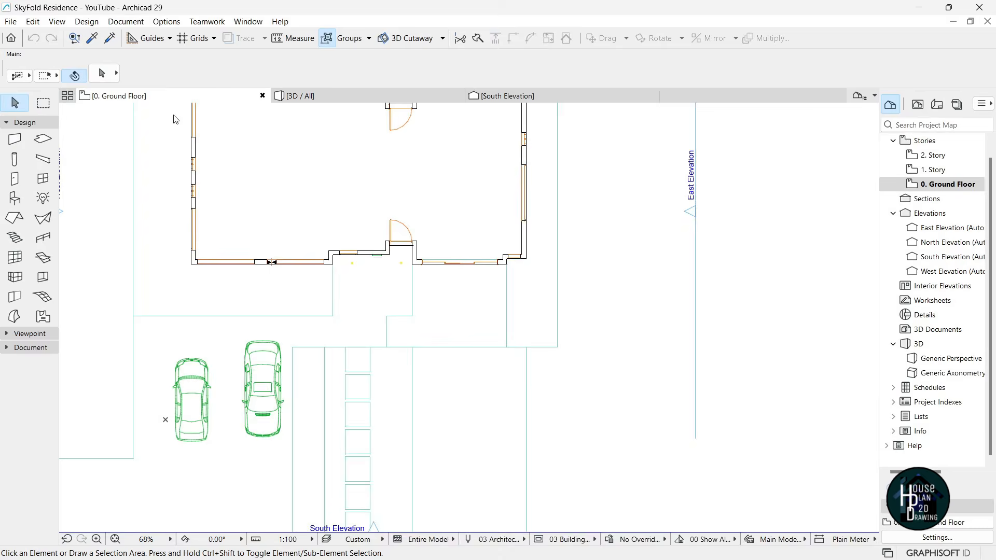
- Pick up an existing wall's settings and start a wall referenced to its Outside Face
scroll(426, 275, down, 3)
scroll(456, 306, up, 6)
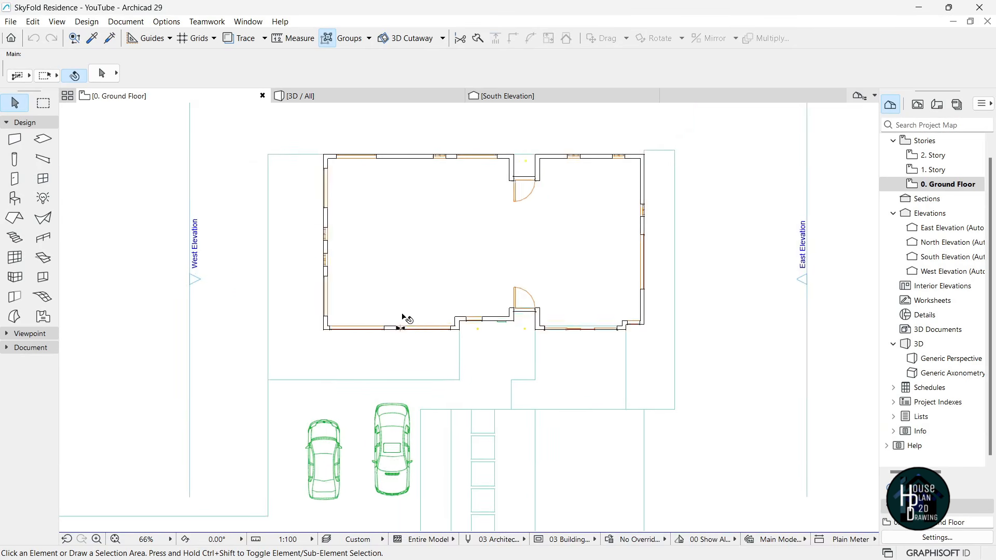
scroll(455, 338, up, 5)
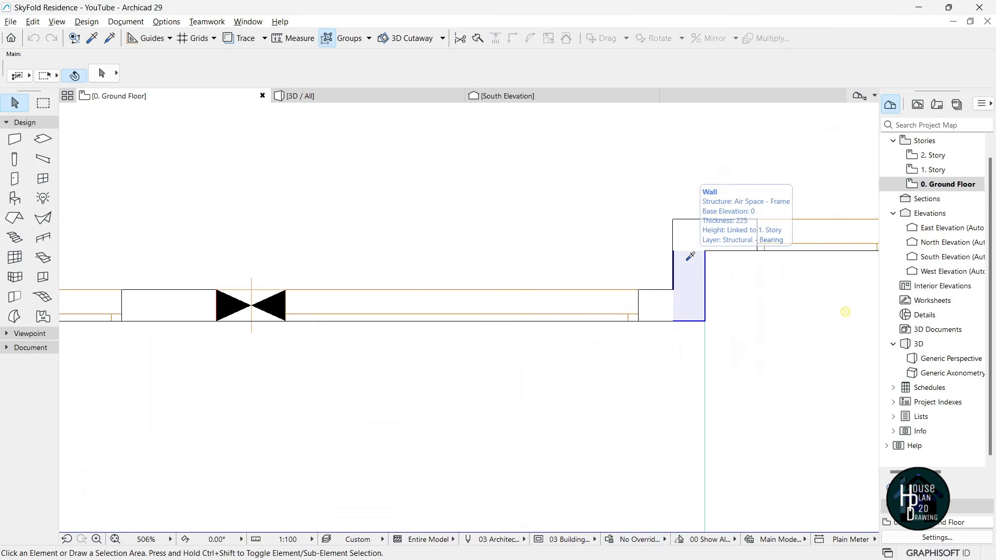
alt+click(690, 258)
scroll(466, 296, down, 4)
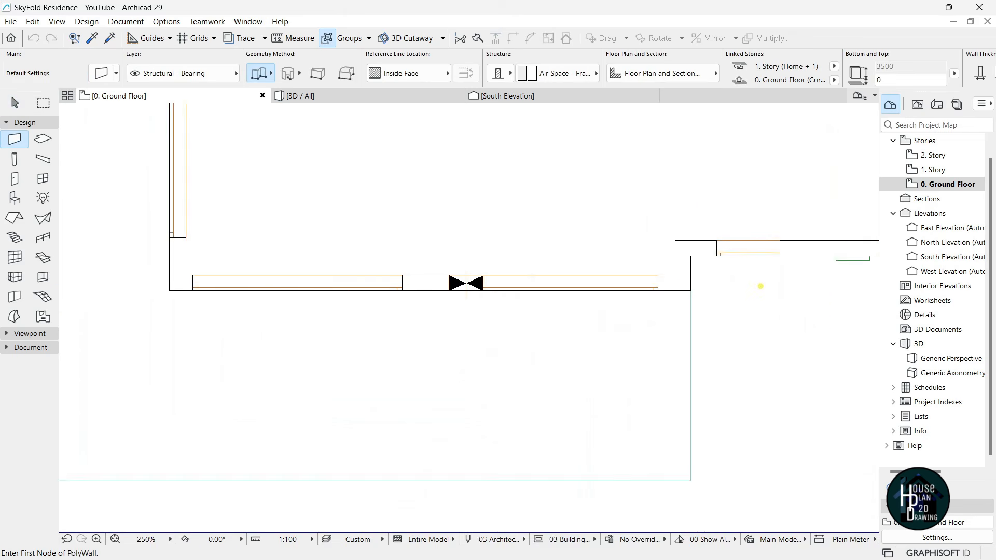
scroll(442, 302, up, 3)
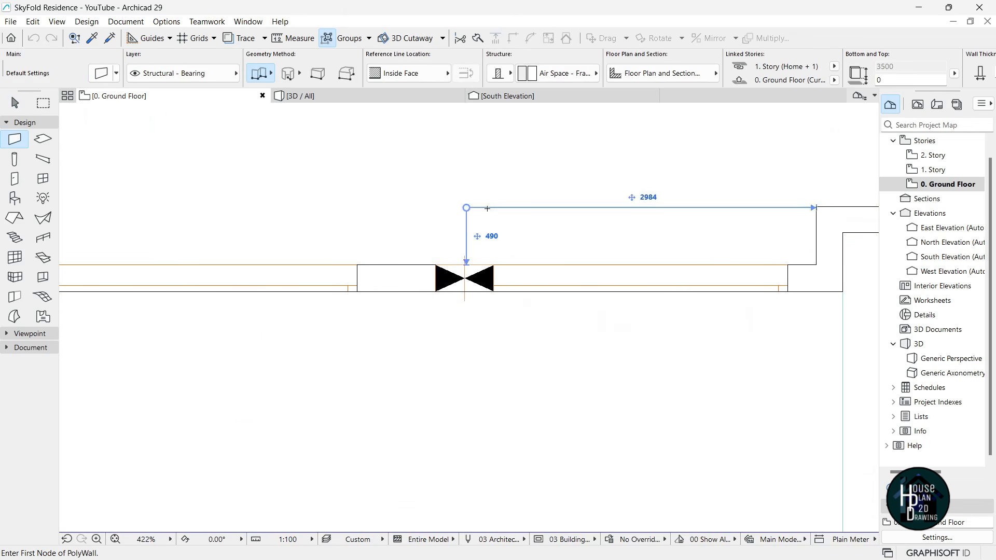
click(494, 291)
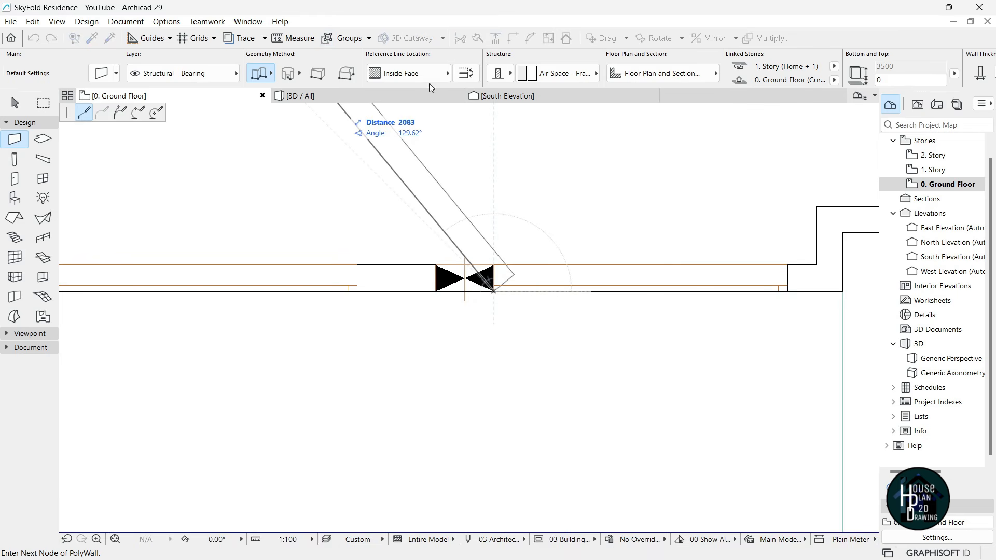
click(396, 74)
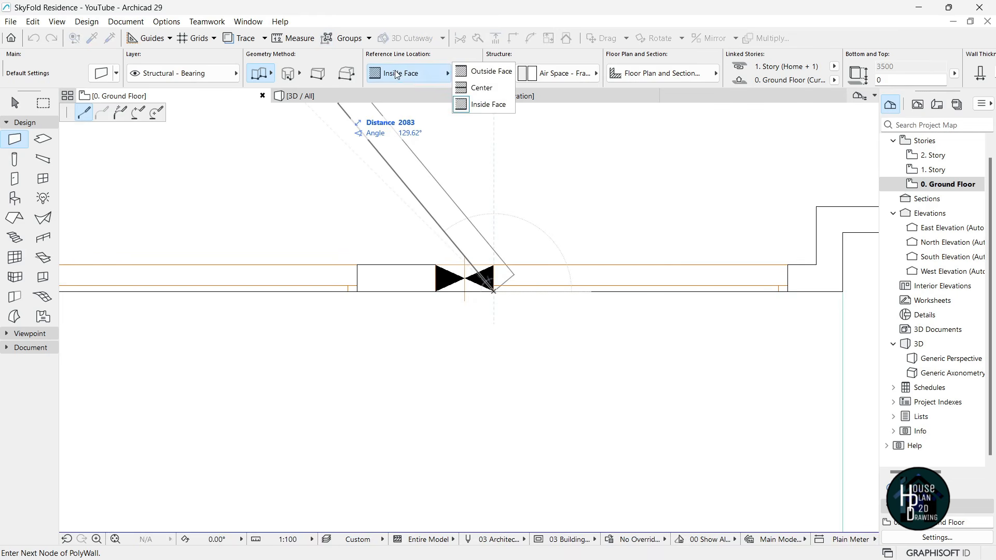
click(487, 71)
- Draw the polywall around the west end's outer faces, finishing at the last corner
scroll(539, 335, down, 5)
middle_drag(385, 335, 455, 341)
scroll(455, 341, up, 3)
scroll(455, 341, up, 2)
scroll(460, 291, down, 5)
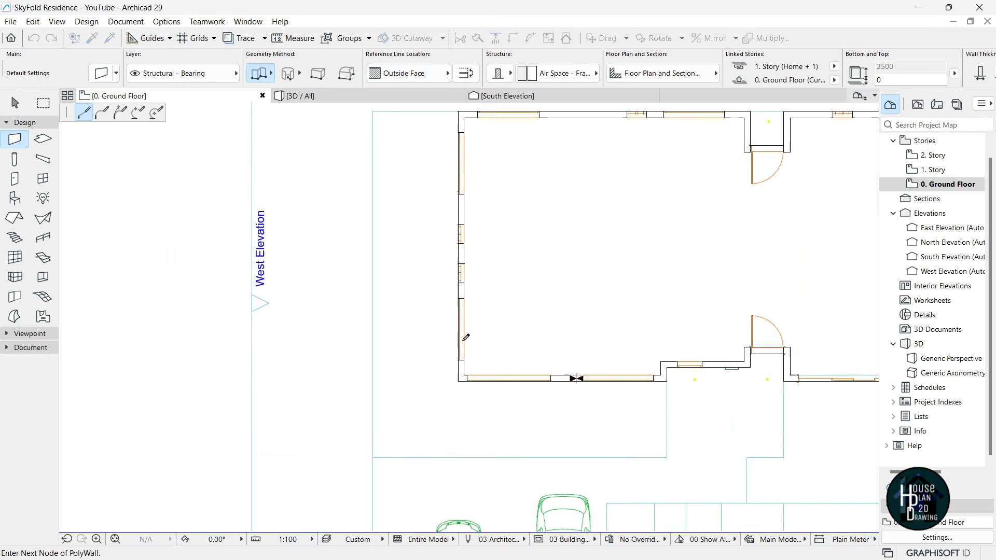
scroll(434, 294, up, 5)
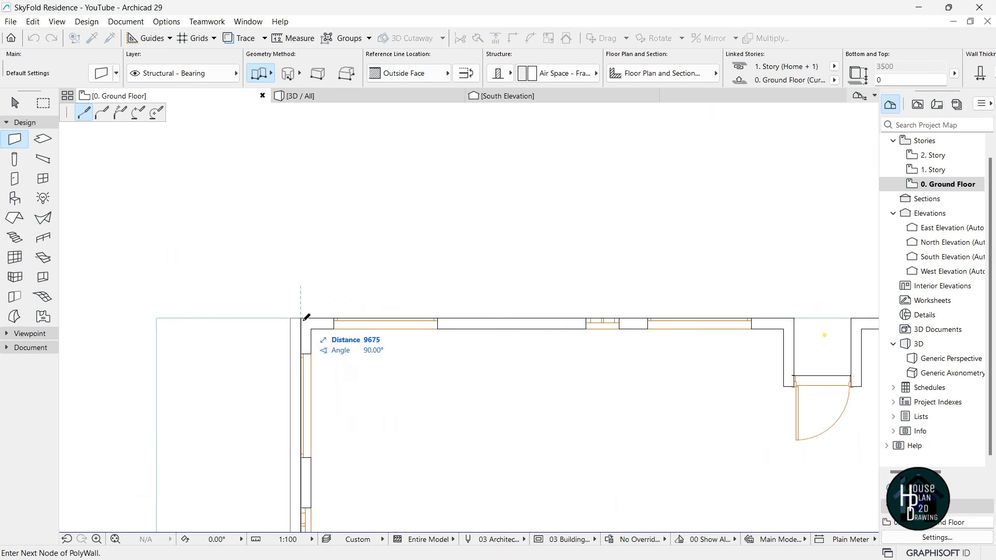
scroll(307, 325, down, 3)
scroll(498, 305, up, 5)
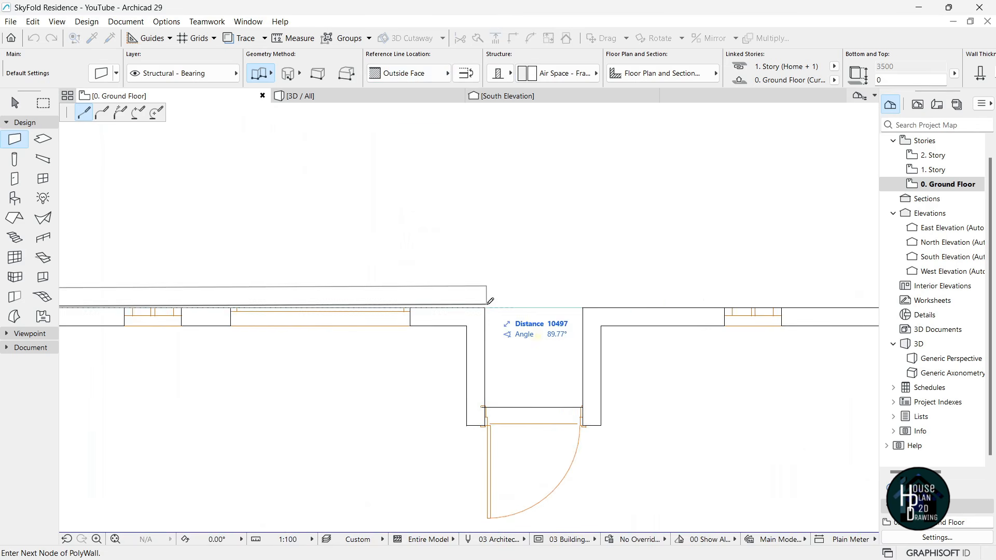
double_click(488, 303)
scroll(466, 291, down, 5)
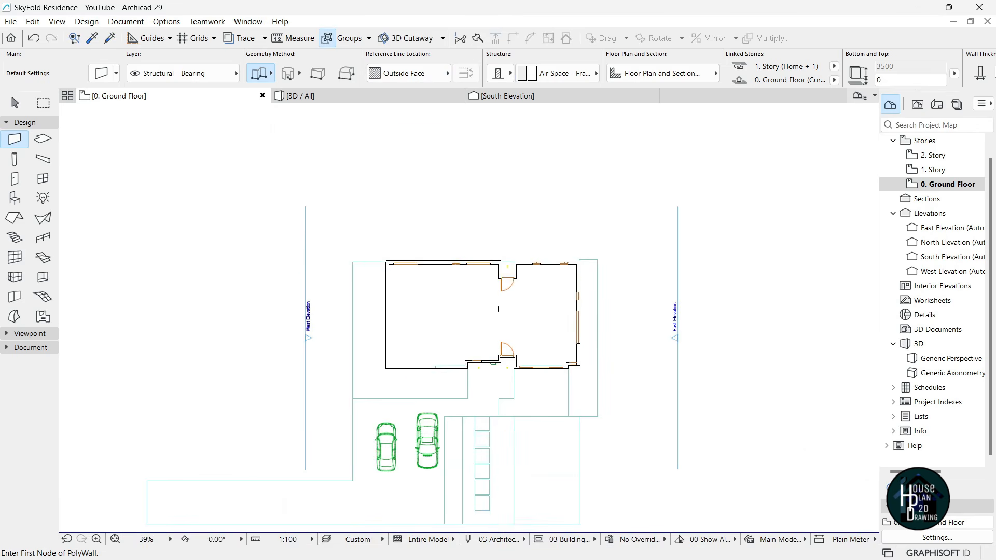
key(Escape)
click(325, 95)
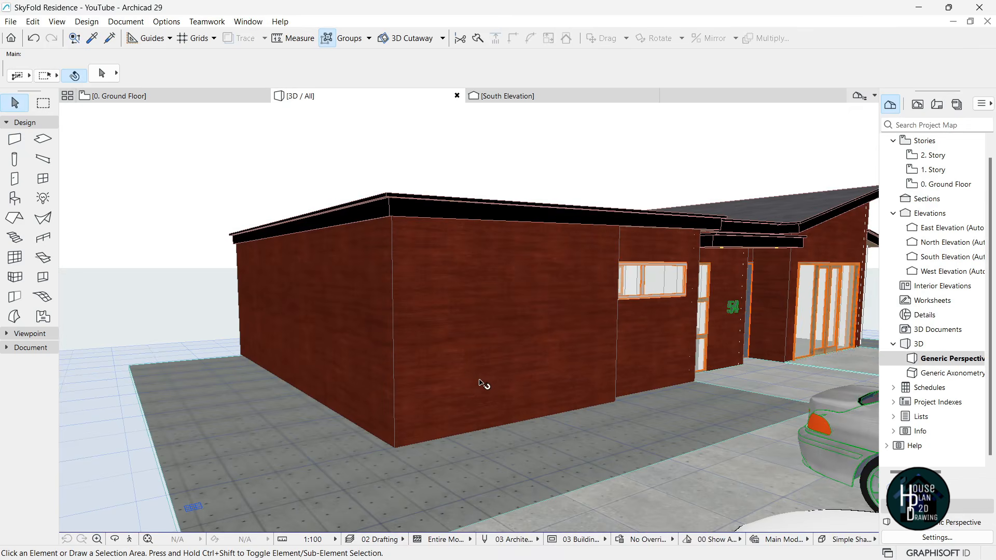
- Override all three surfaces of the two new west wrap walls with Paint - Titanium White
mouse_move(497, 375)
click(506, 368)
shift+click(337, 301)
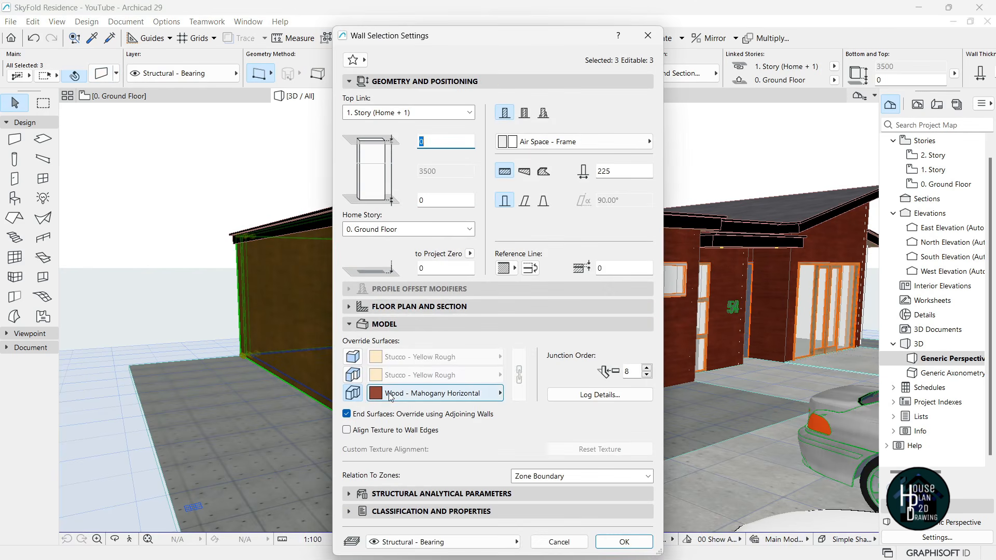
click(405, 394)
text(TIT)
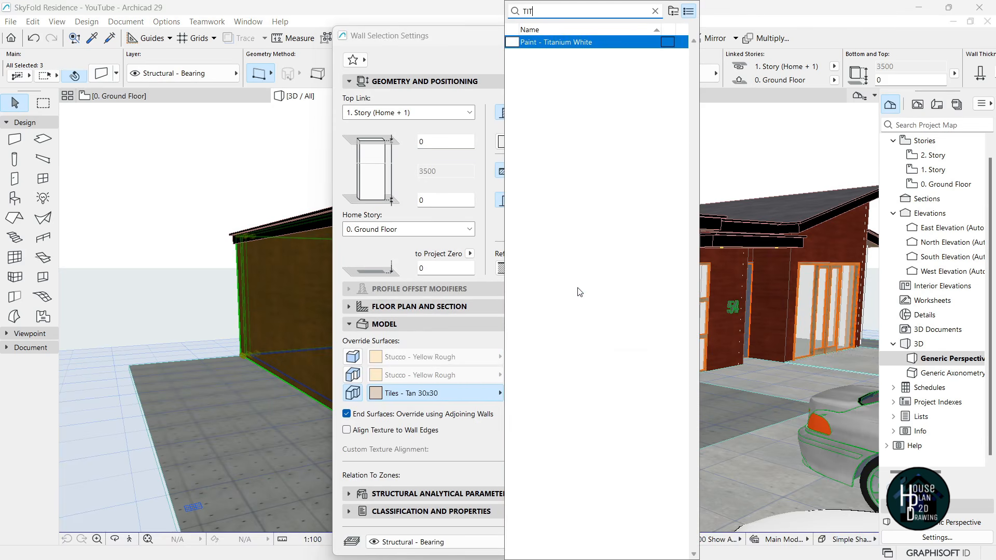
key(Return)
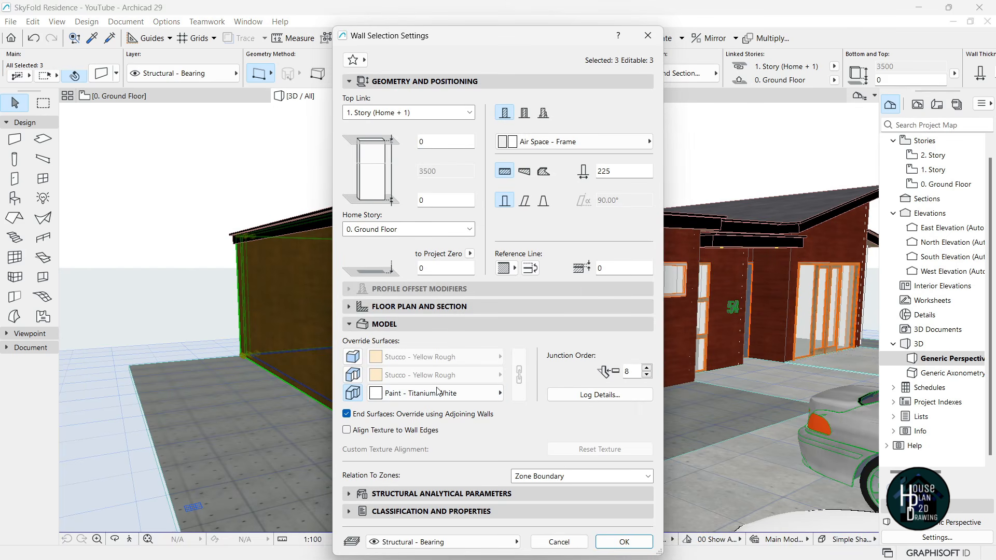
click(355, 359)
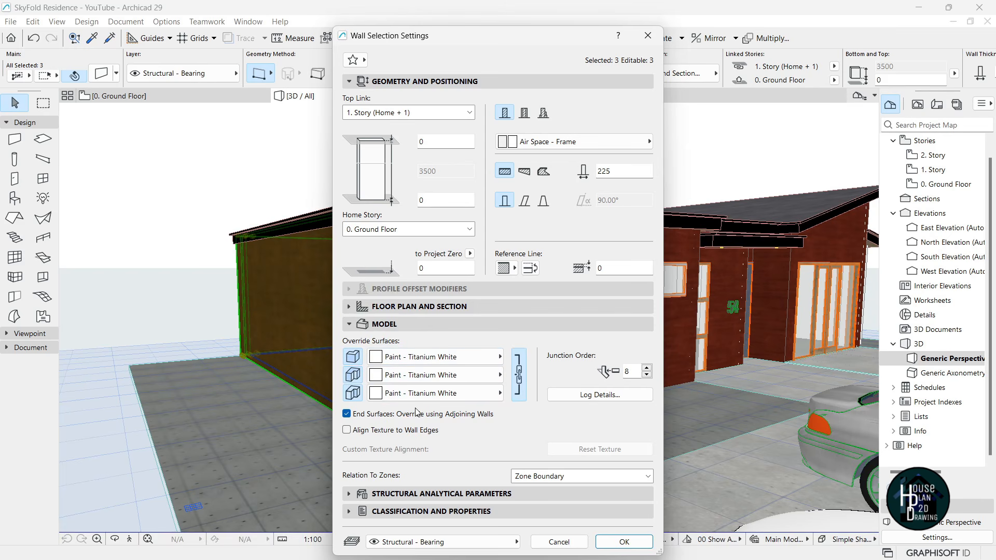
click(625, 542)
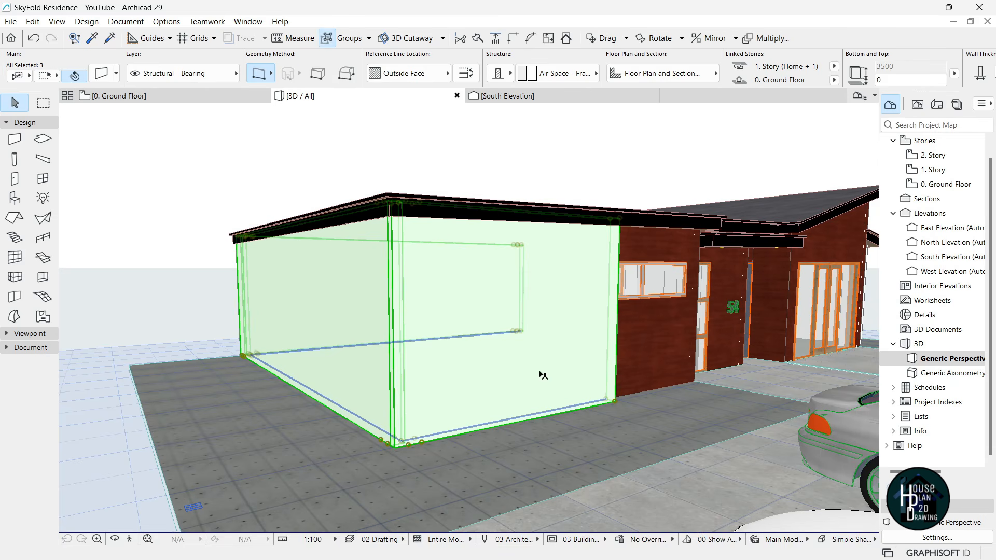
- Raise the wrap walls' bottom level to leave a fascia band above the windows
click(618, 401)
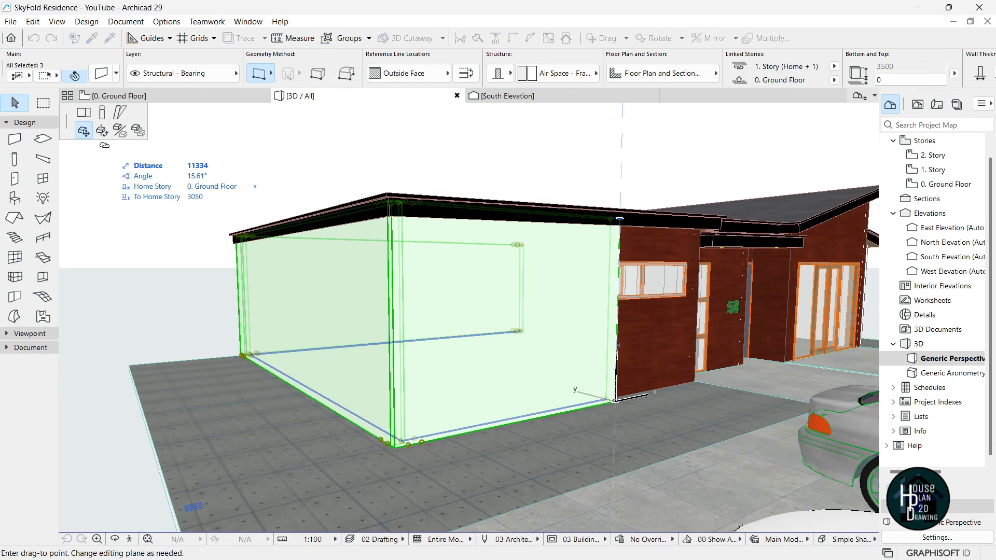
click(102, 116)
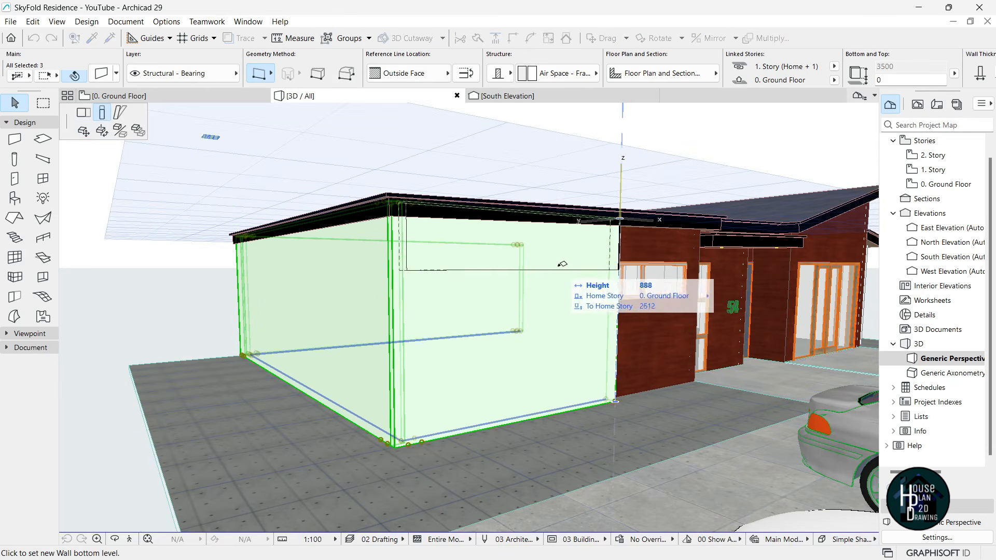
click(619, 251)
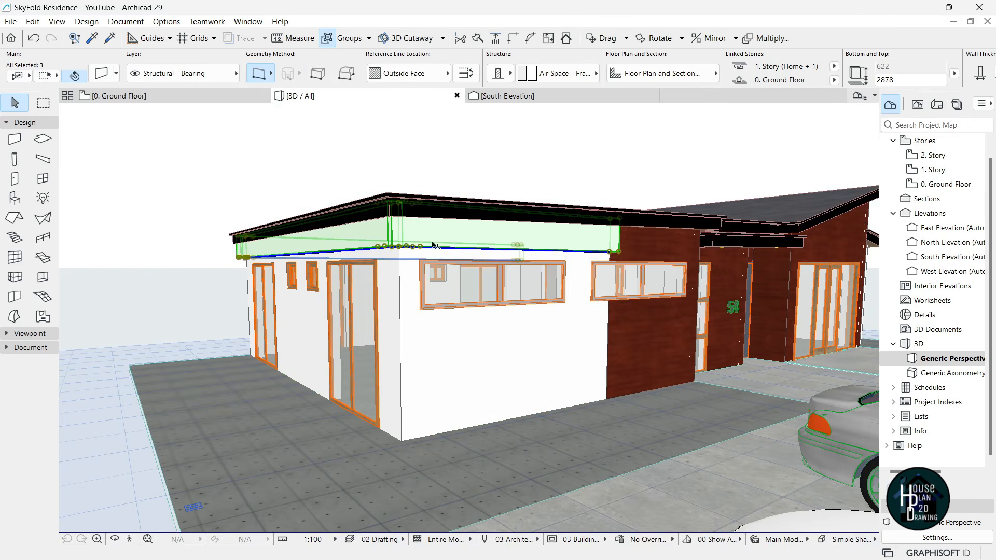
click(621, 253)
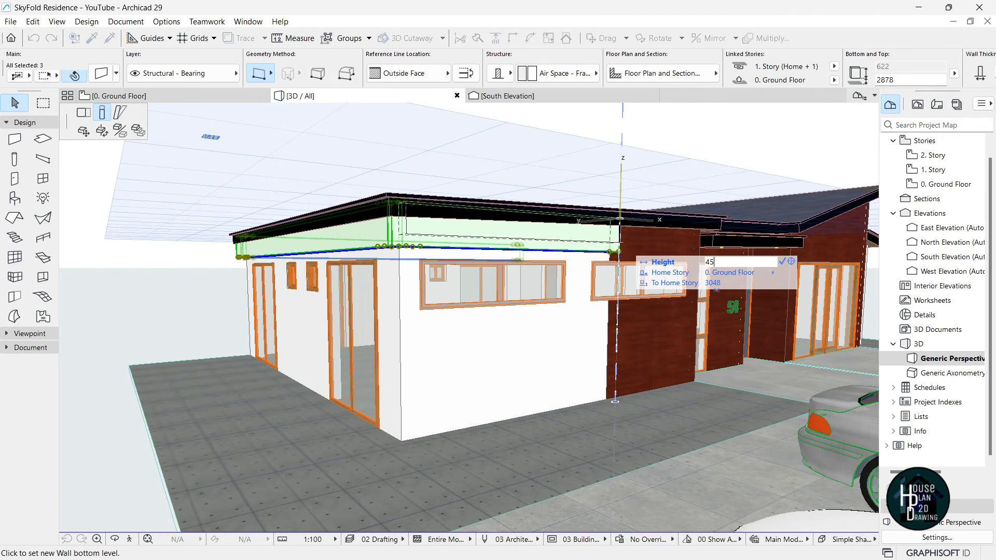
click(620, 243)
key(Escape)
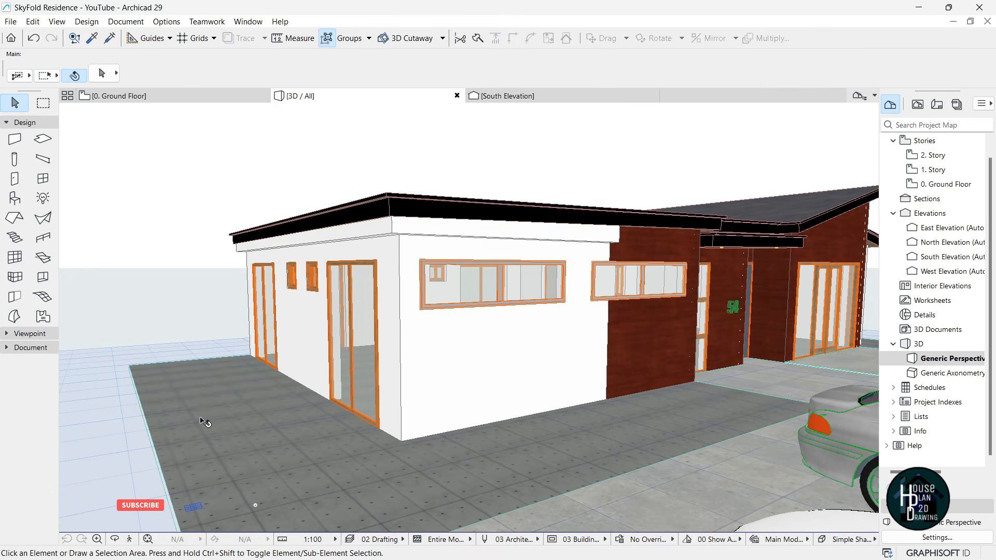
- Walk the 3D view past the cars and along the white wall to the fascia, then exit Explore
click(129, 540)
key(Down)
key(Up)
key(Down)
key(Left)
key(Up)
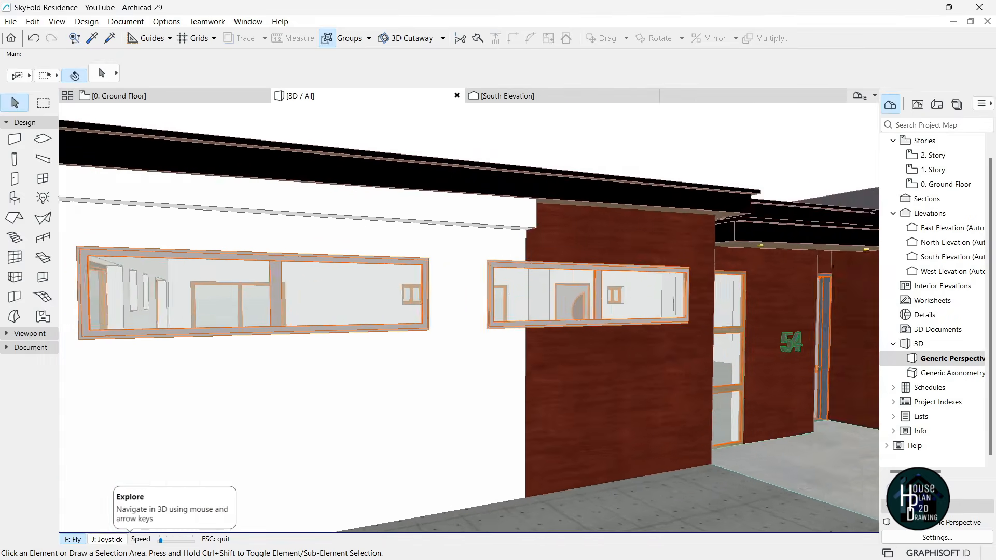
key(Right)
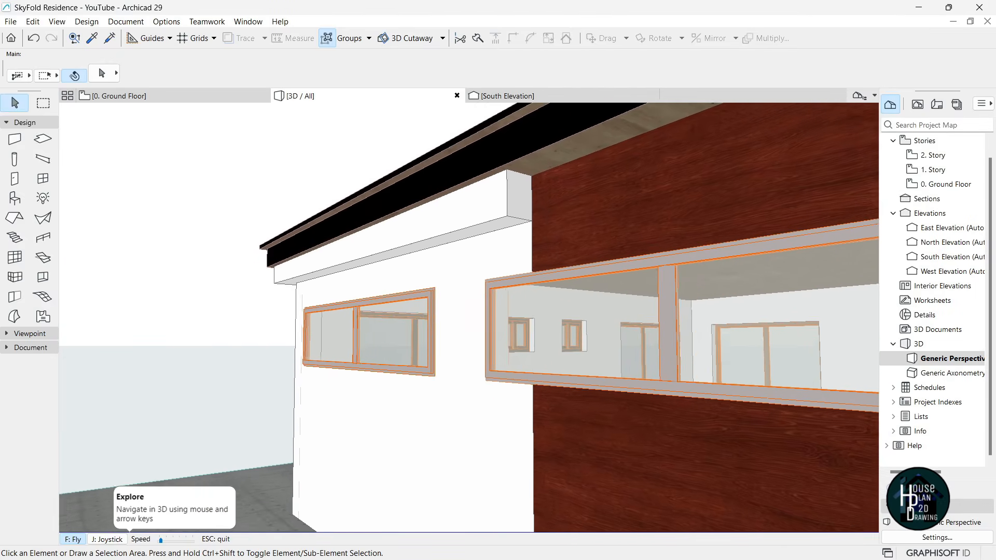
key(Escape)
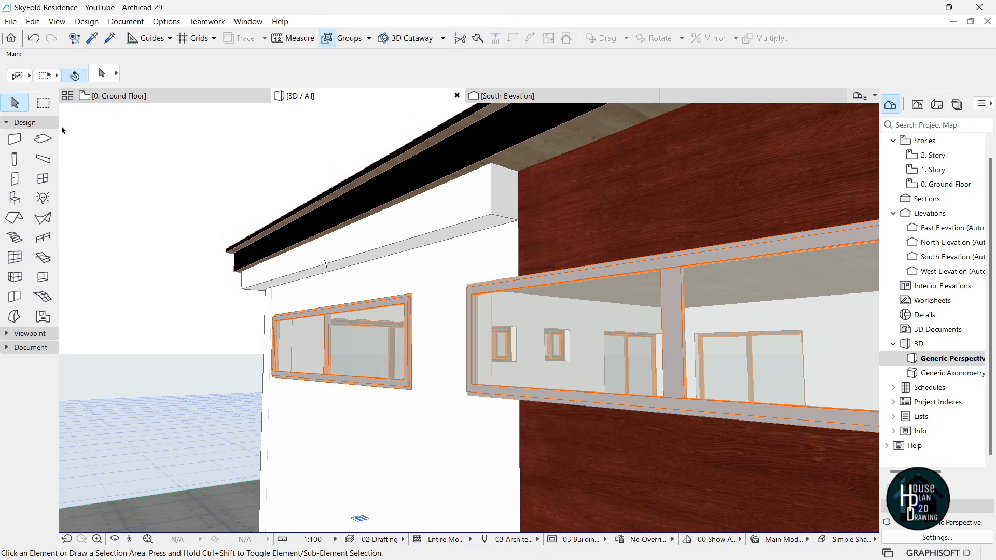
- Select the whole grouped fascia band and drag it down 60 to a 2990 base
click(449, 206)
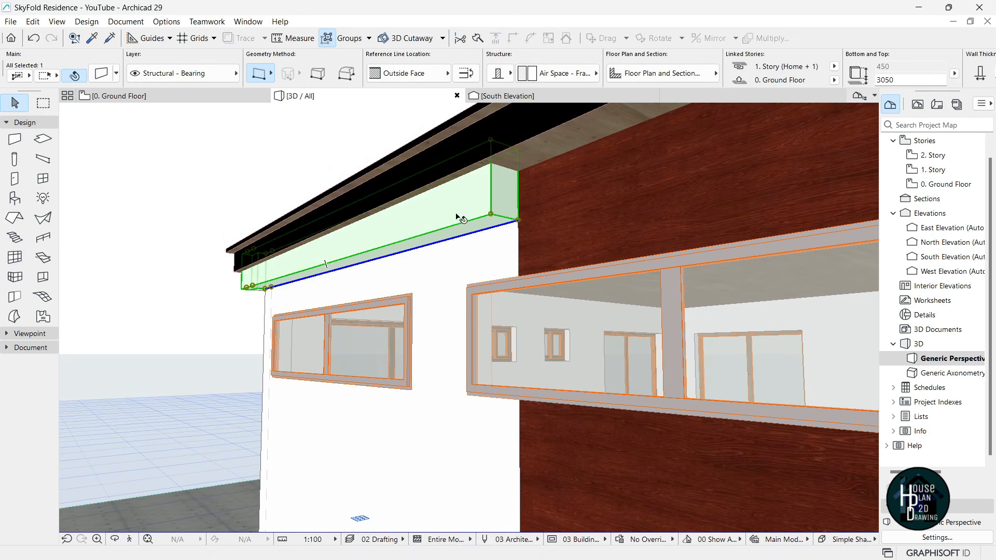
click(328, 39)
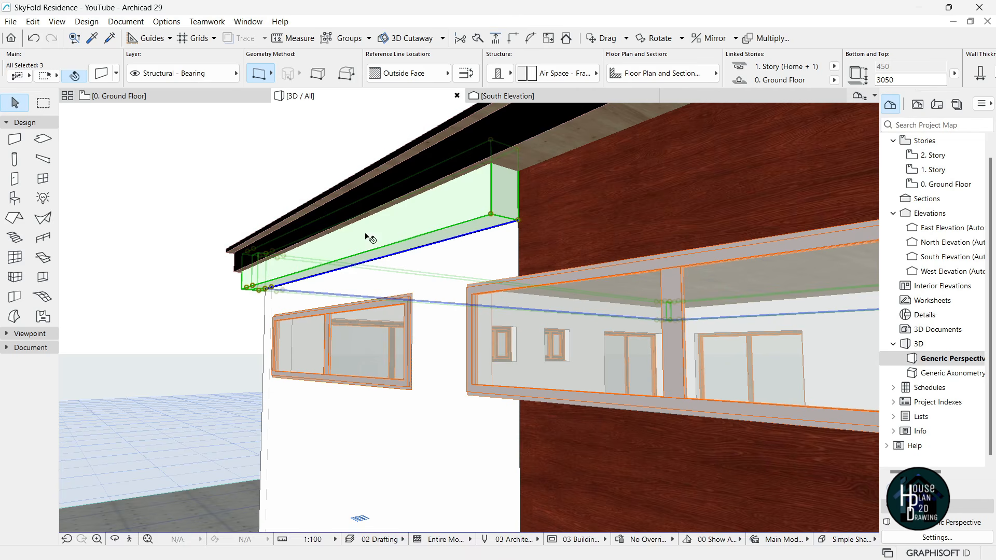
key(ctrl+d)
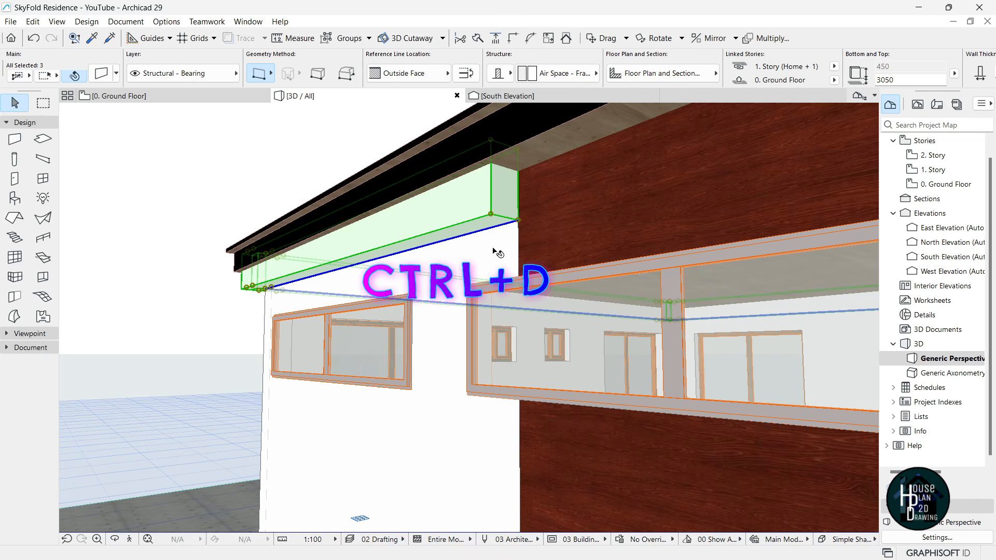
click(519, 151)
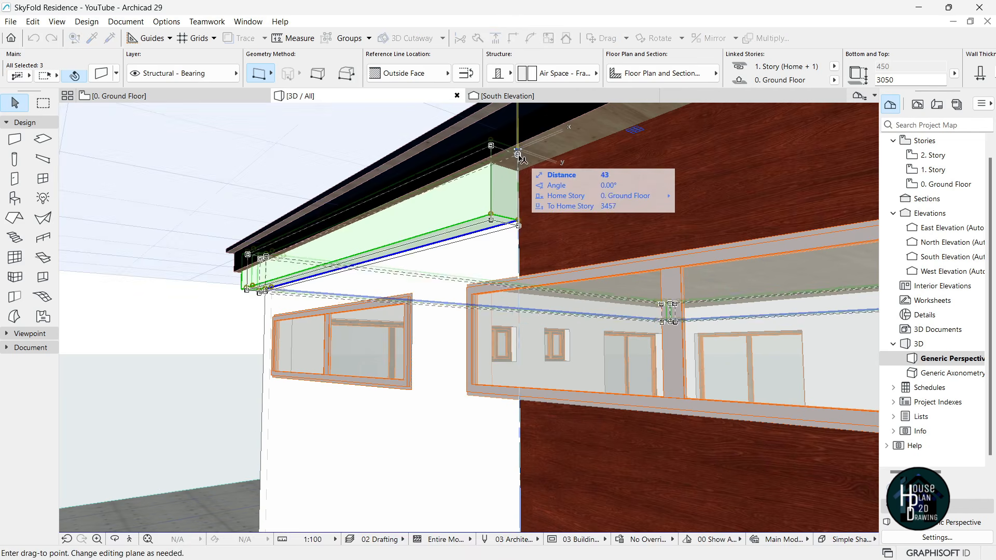
click(520, 161)
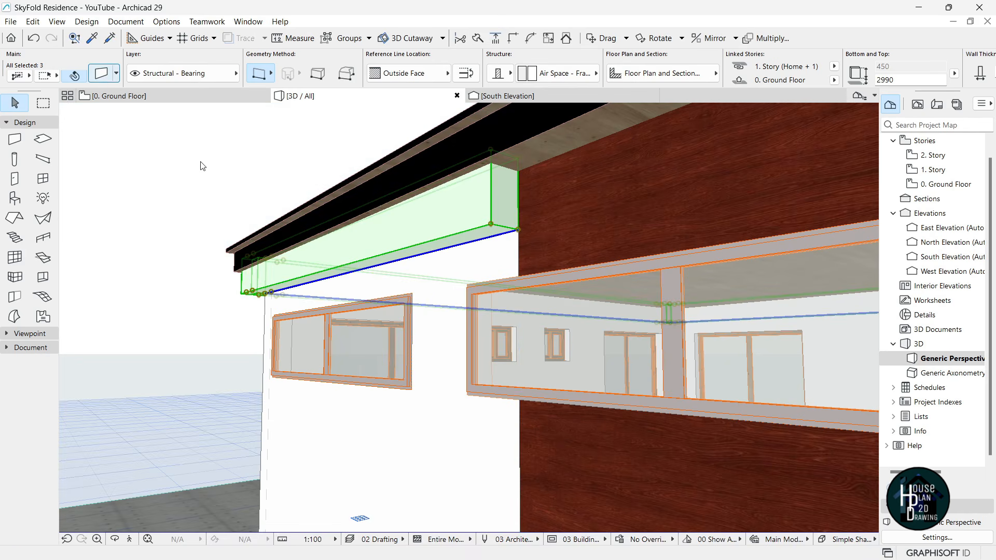
- Set the fascia band walls' thickness to 100 and deselect them
key(ctrl+t)
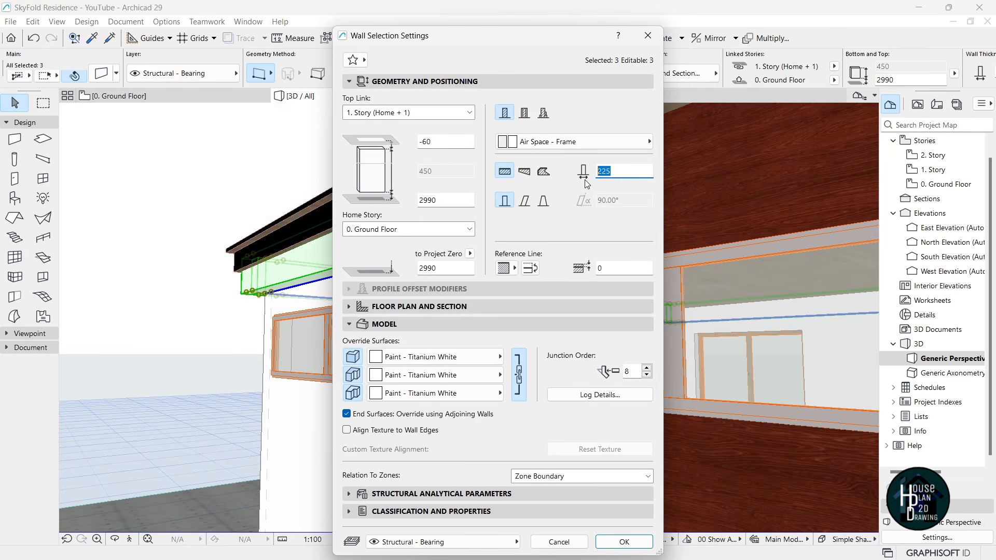
text(100)
key(Return)
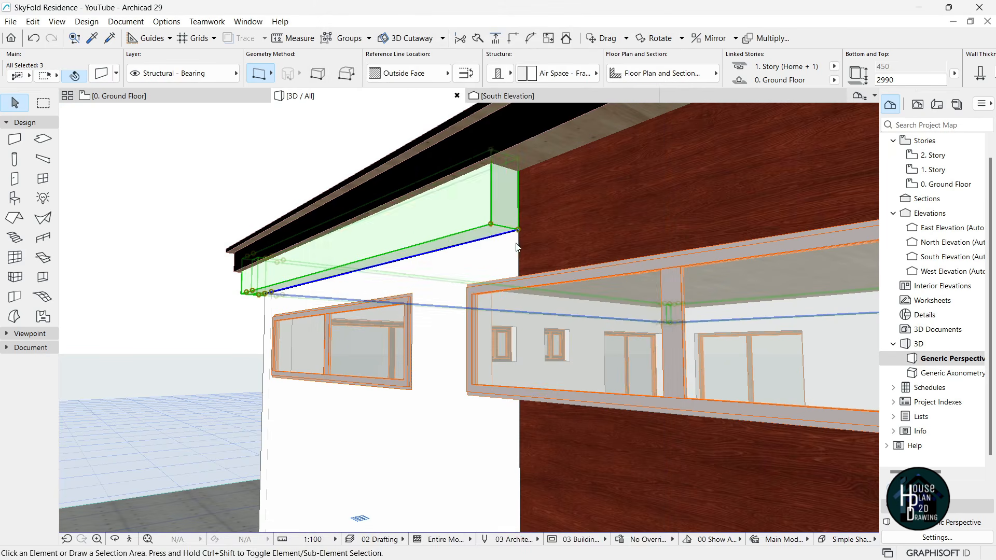
key(Escape)
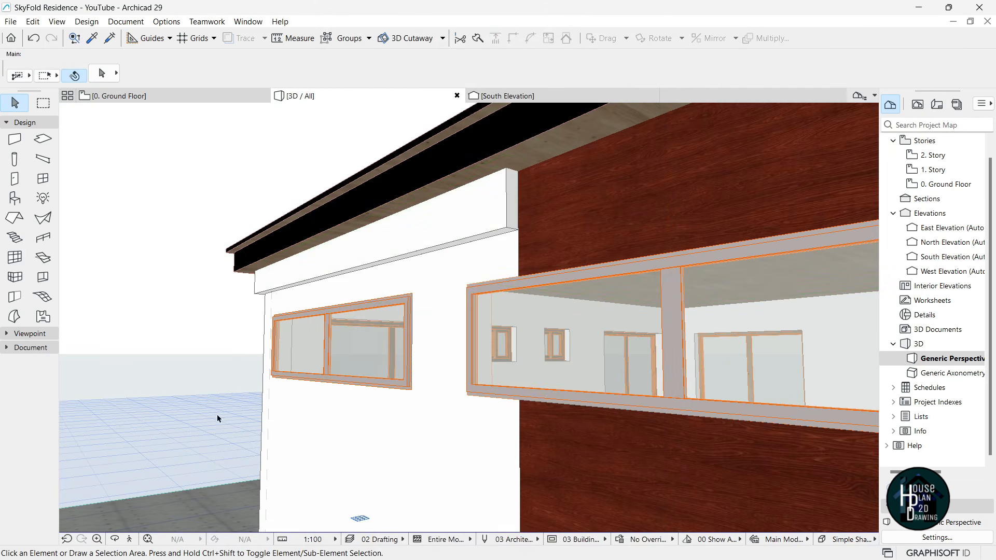
- Fly past the cars and along the side wall to the entrance canopy to inspect the band's end
click(129, 539)
key(Down)
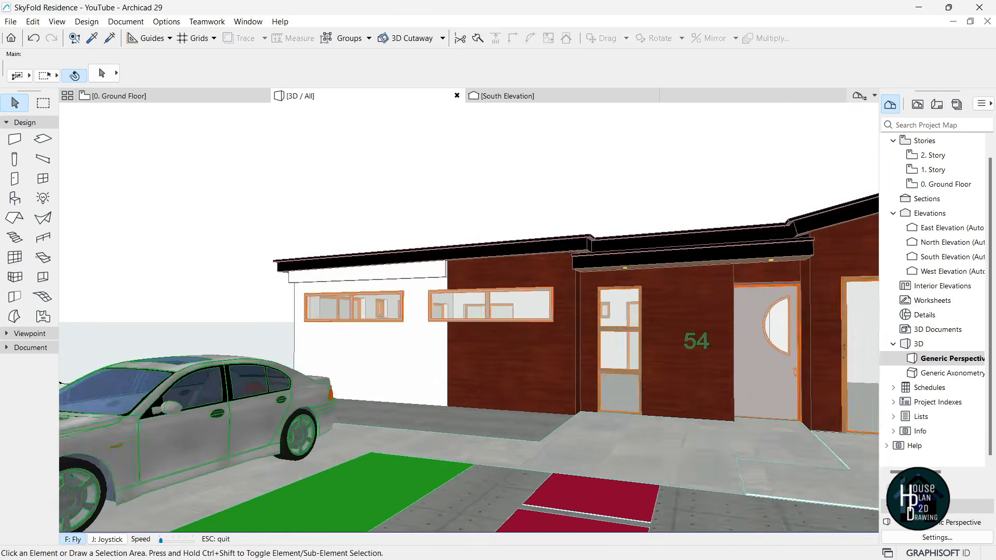
key(Down)
key(Right)
key(Up)
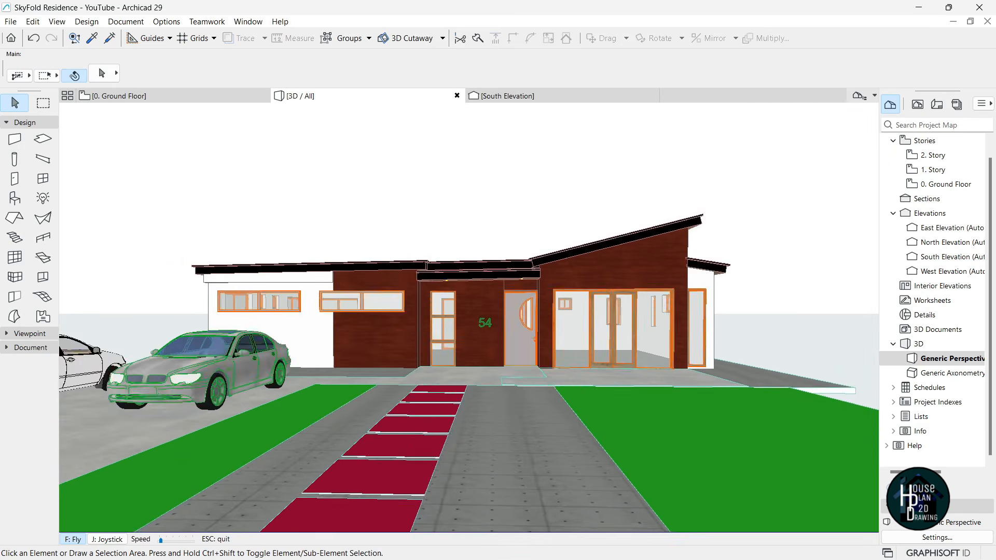
key(Left)
key(Up)
key(Left)
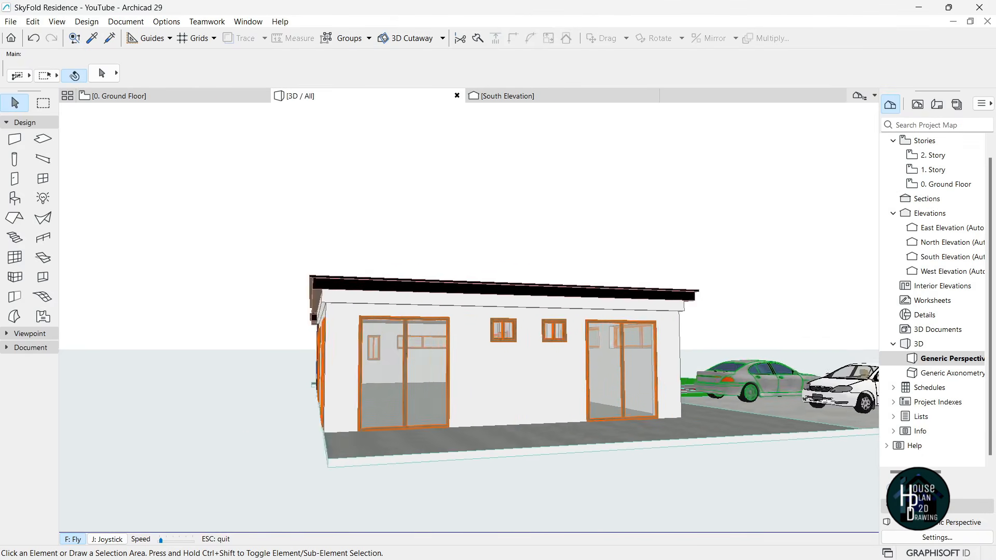
key(Left)
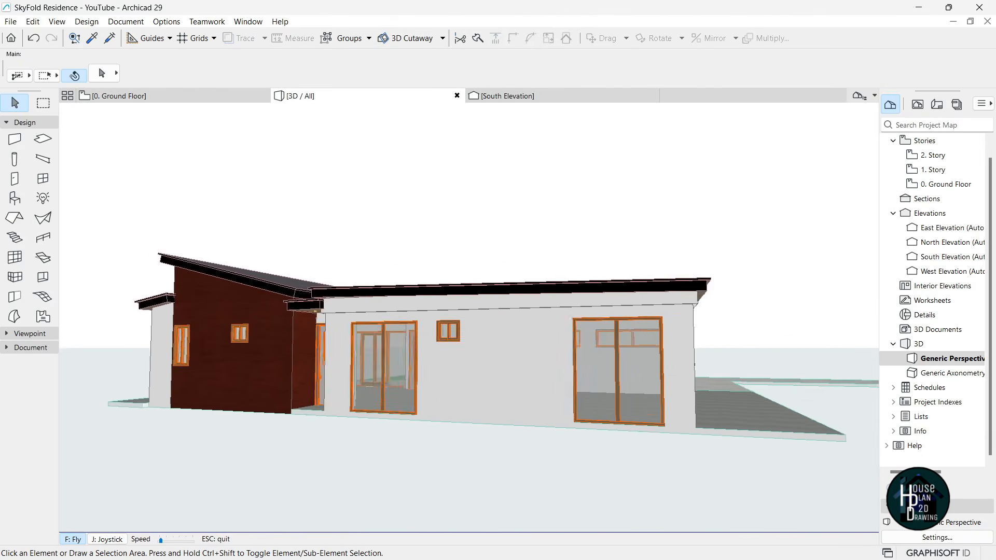
key(Up)
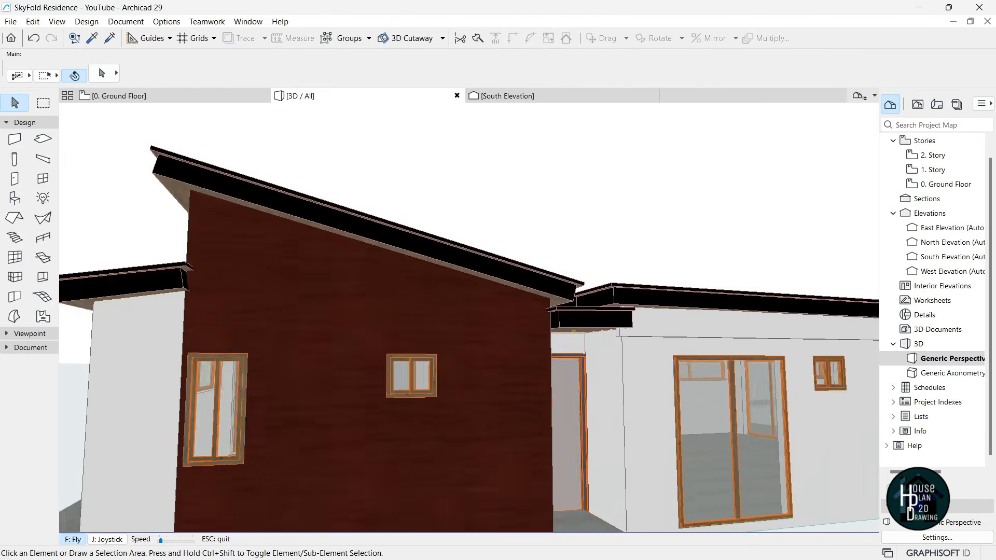
key(Up)
key(Right)
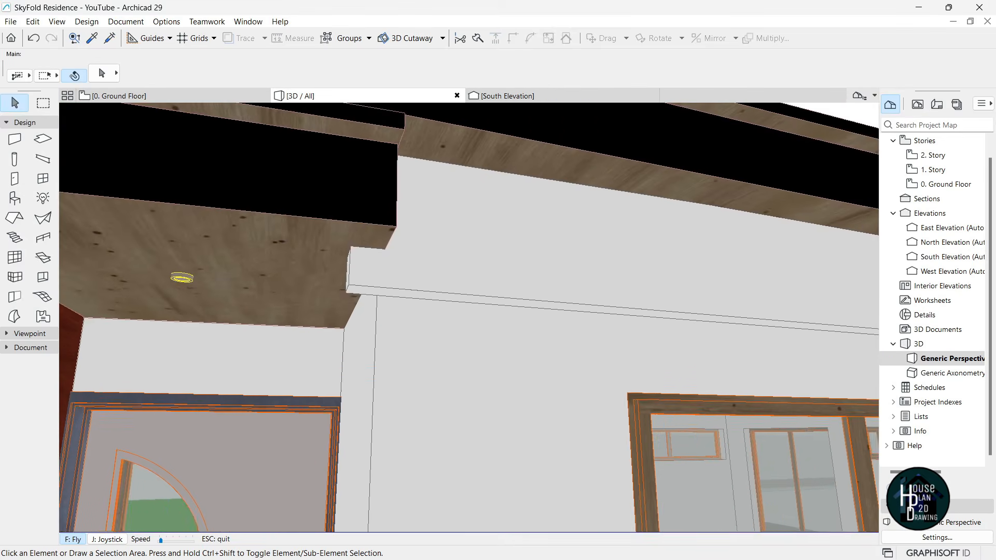
key(Left)
key(Down)
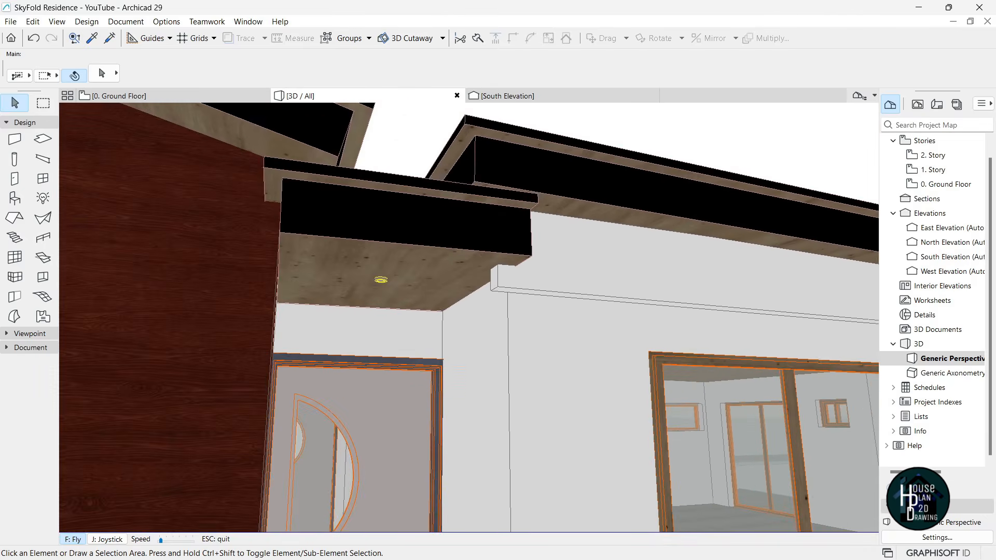
key(Escape)
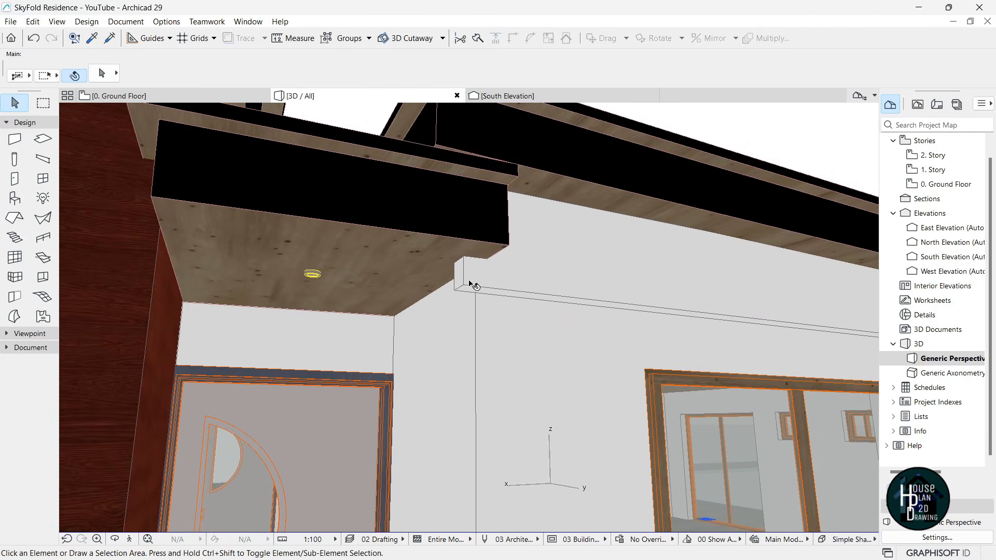
- Stretch the single fascia band wall near the entrance so its end meets the wall corner
click(582, 249)
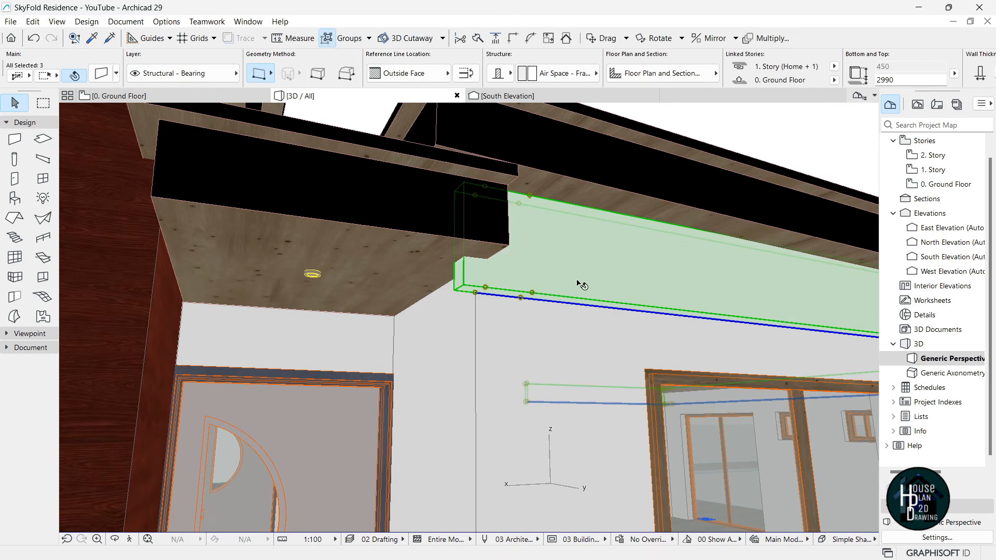
key(Escape)
click(571, 260)
scroll(509, 288, up, 4)
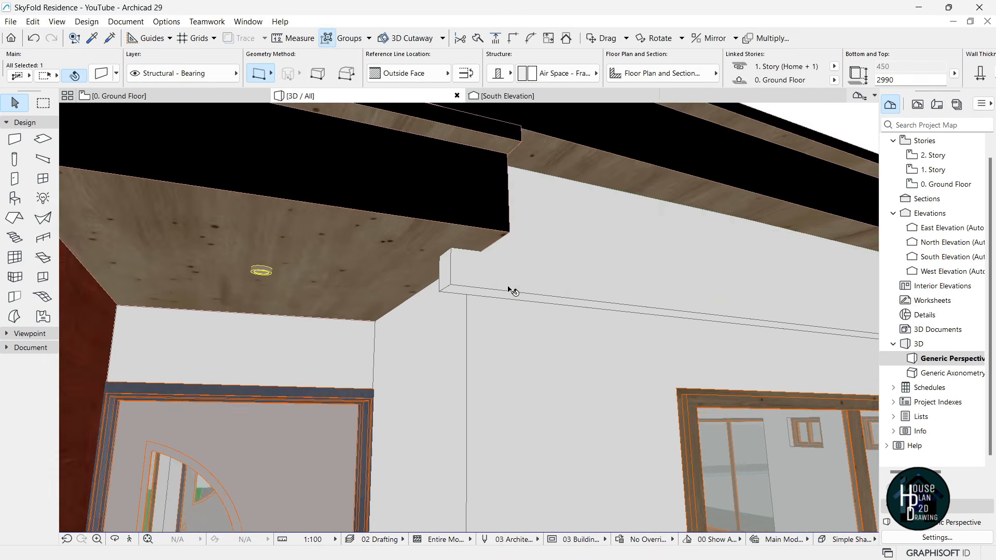
click(469, 291)
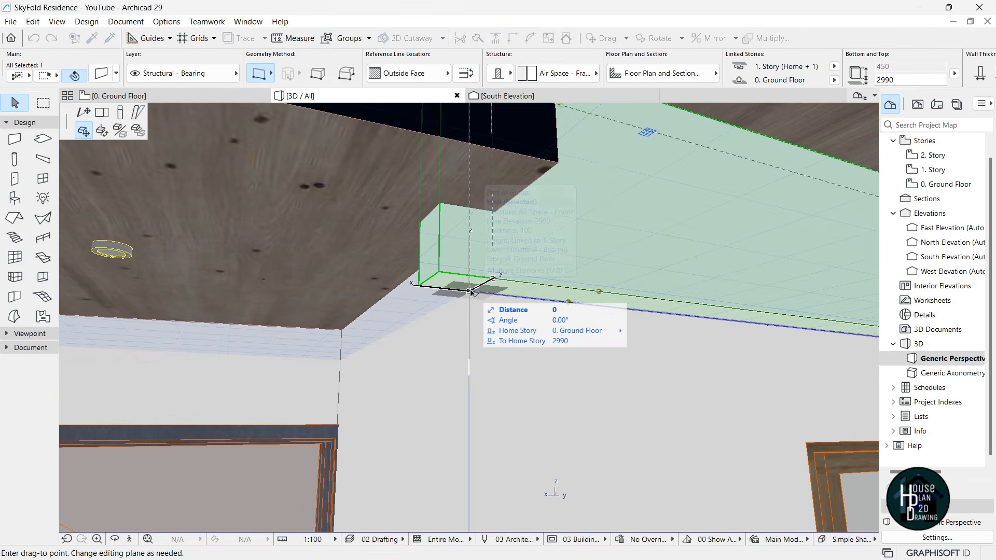
click(103, 115)
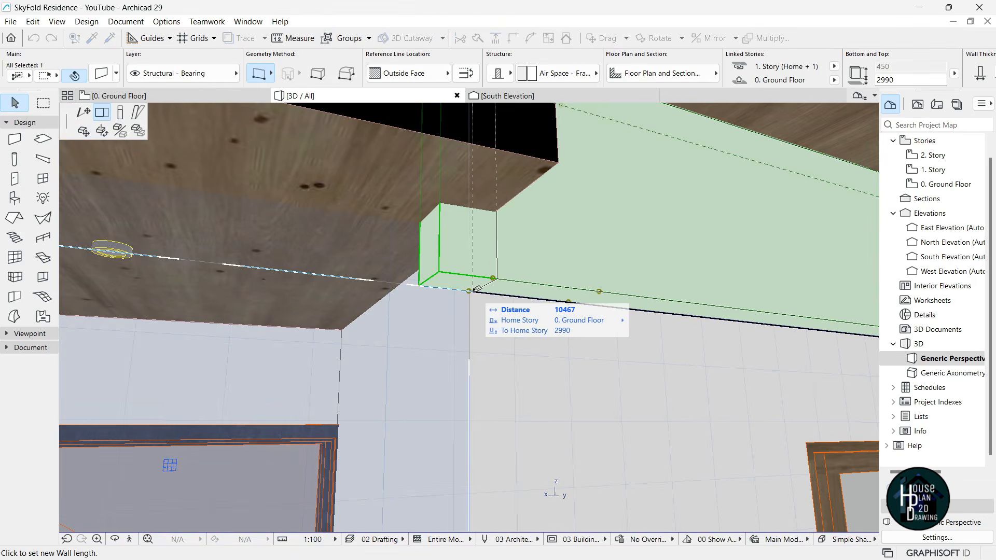
click(473, 290)
key(Escape)
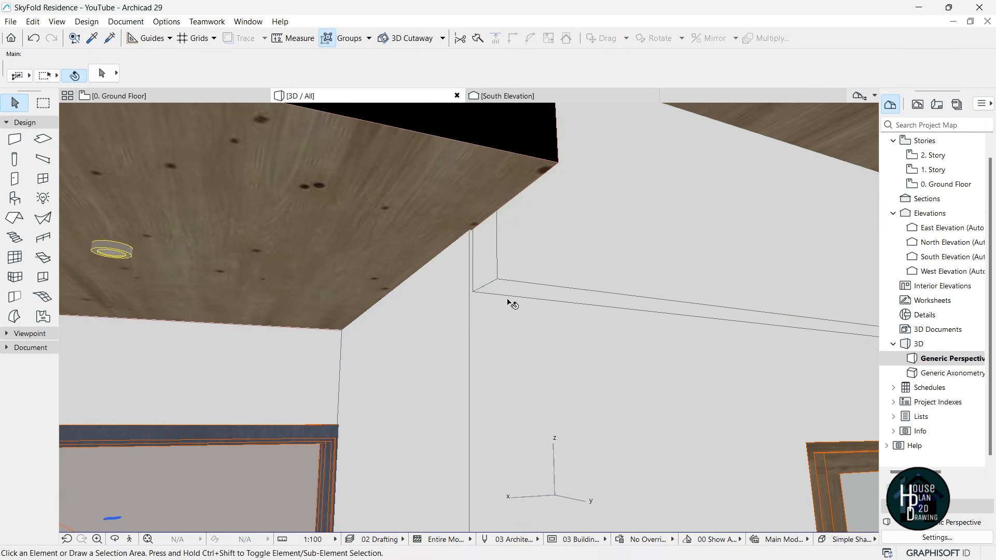
- Walk the camera to the entrance wall and along the white facade toward the glass door
click(130, 541)
key(Down)
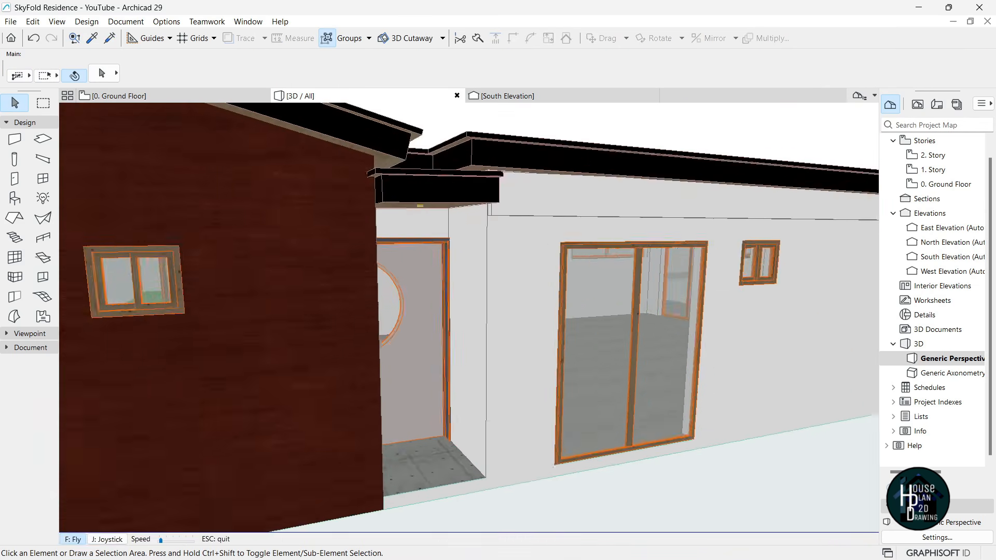
key(Right)
key(Right)
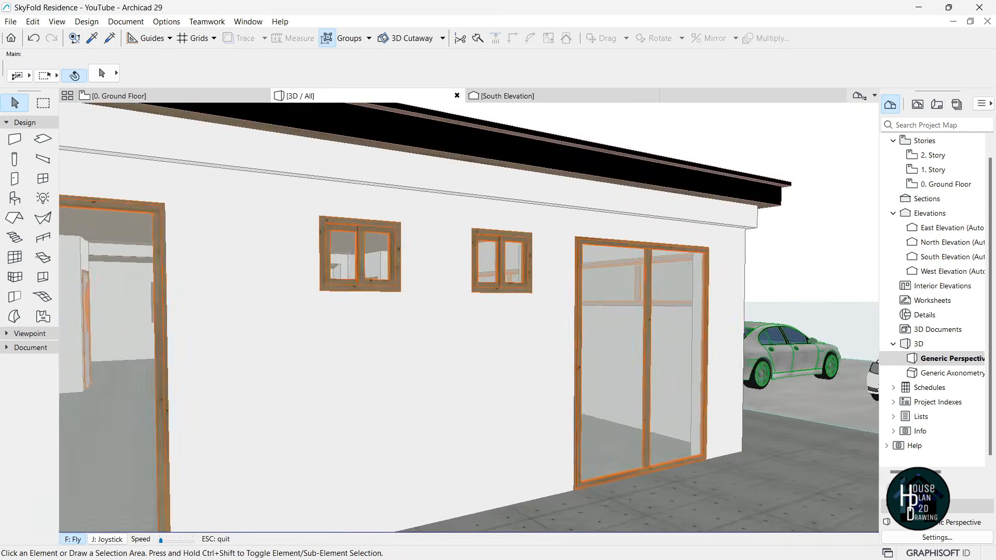
key(Up)
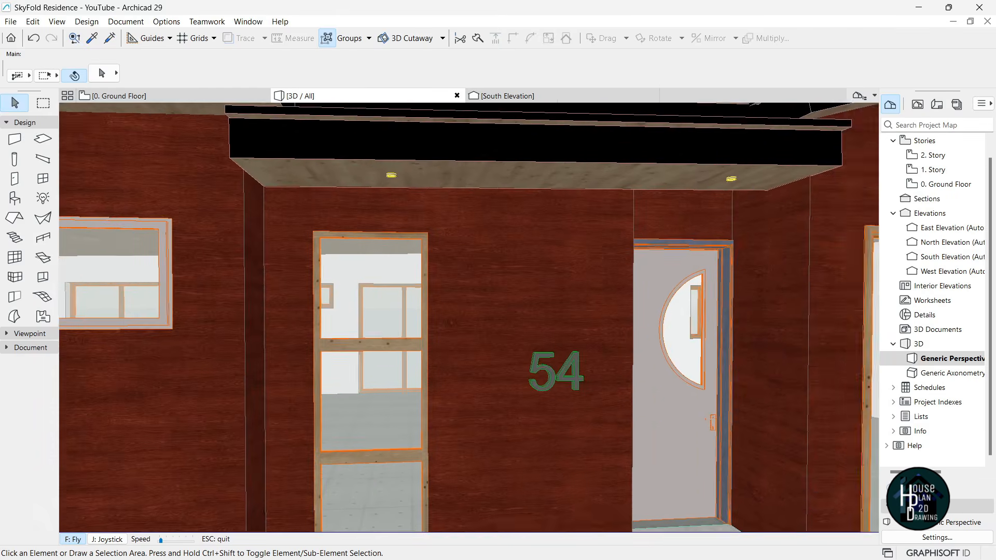
key(Left)
key(Left)
key(Down)
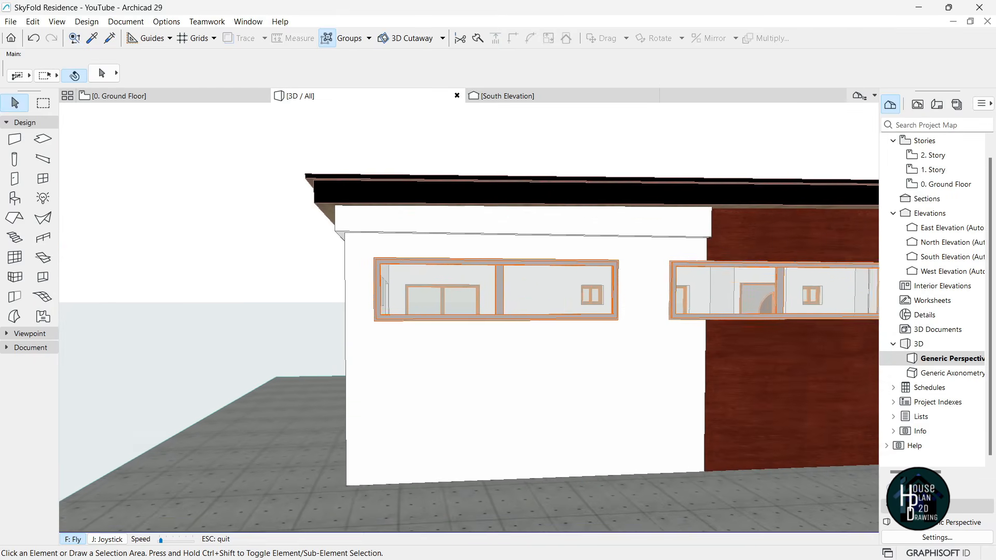
key(Left)
key(Left)
key(Escape)
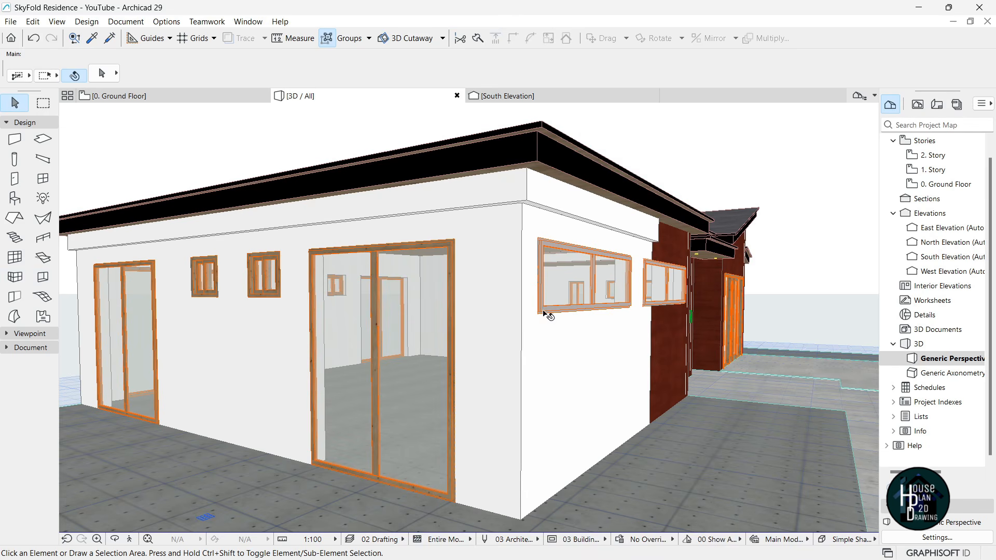
- Walk round to the front entrance and back away to show the whole facade and driveway
click(131, 539)
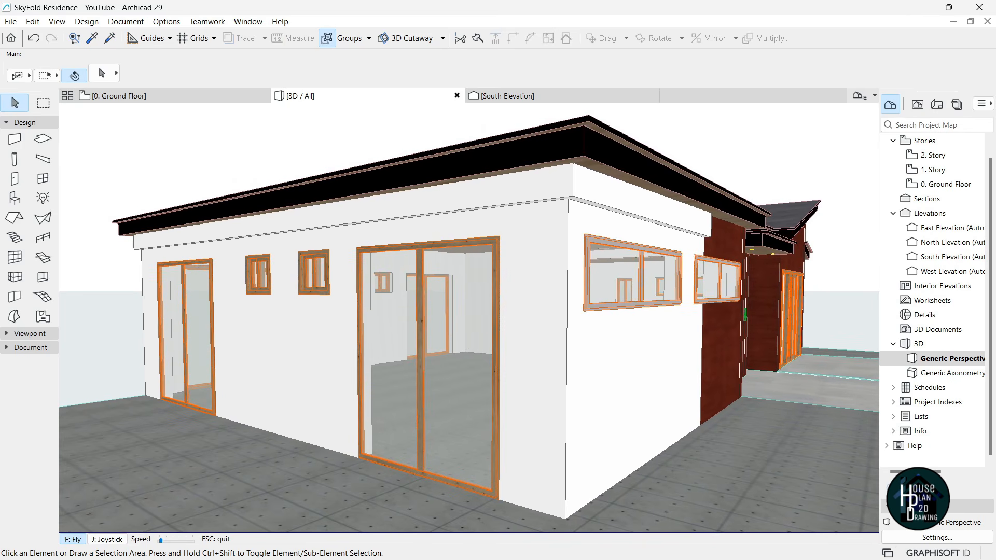
key(Right)
key(Down)
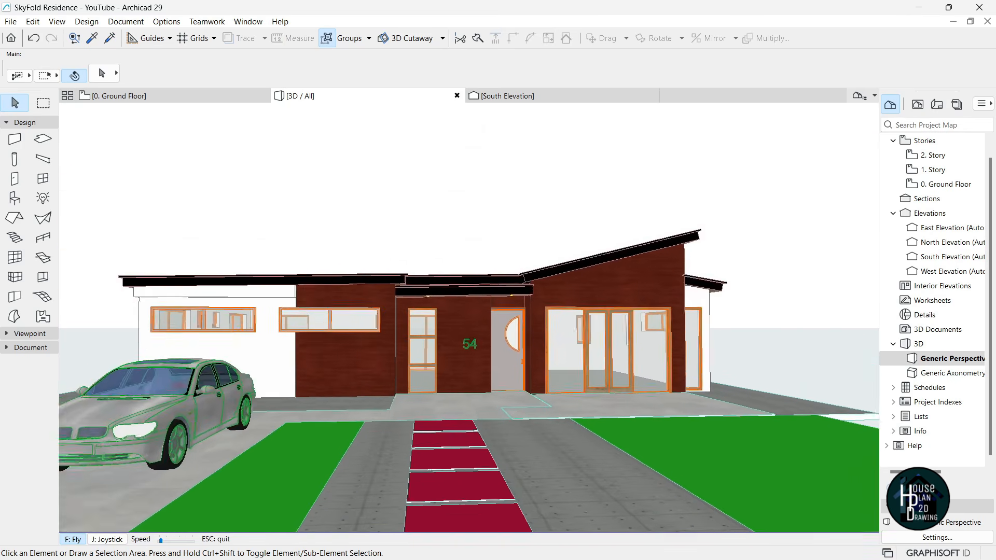
key(Down)
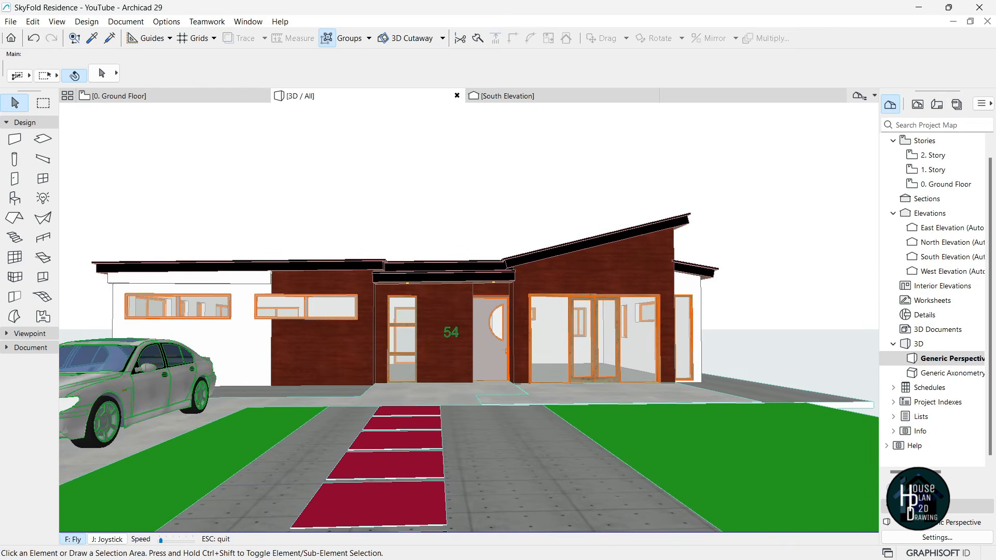
key(Escape)
- Set the PhotoRendering size to the 3D window and render the front view with Cineware
click(125, 21)
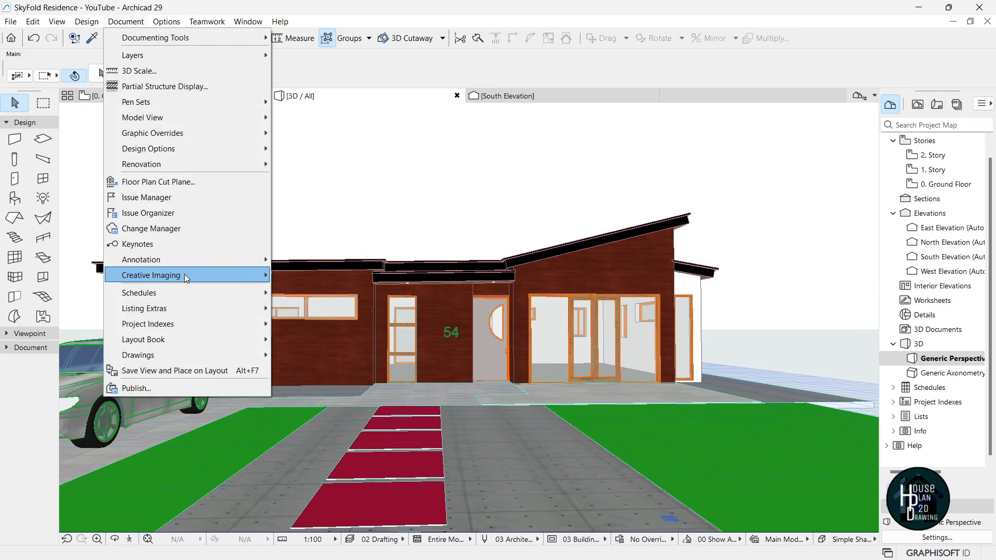
mouse_move(185, 276)
click(329, 324)
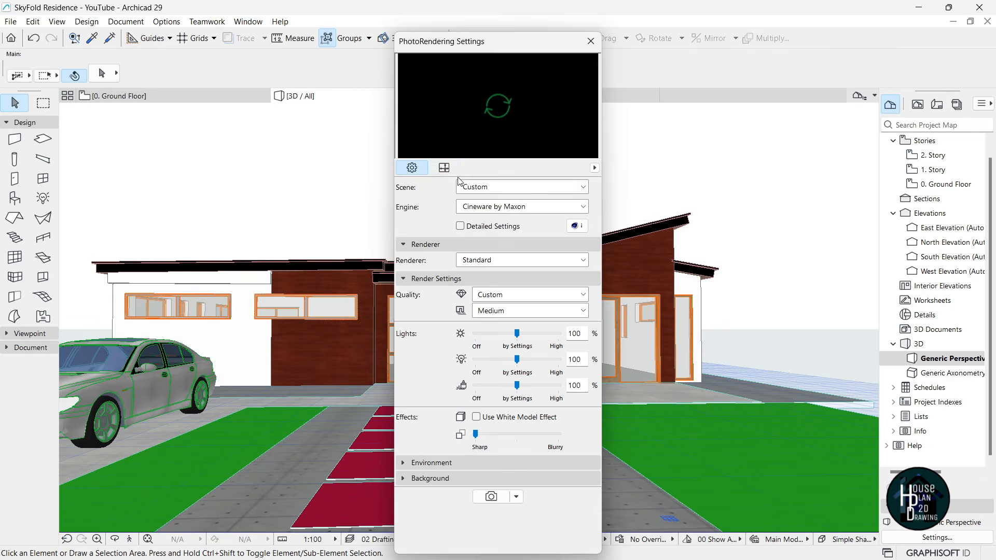
click(445, 168)
click(585, 188)
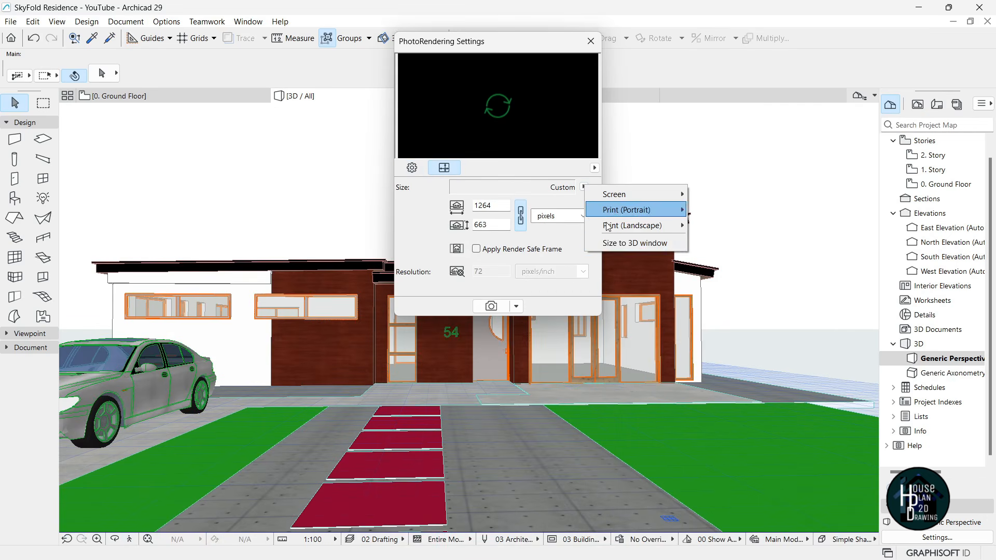
click(619, 244)
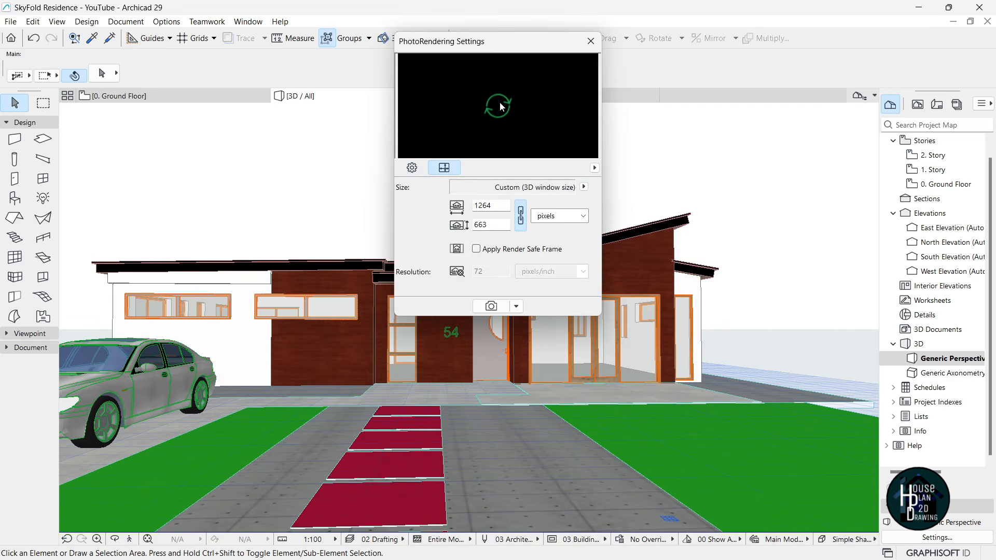
click(497, 118)
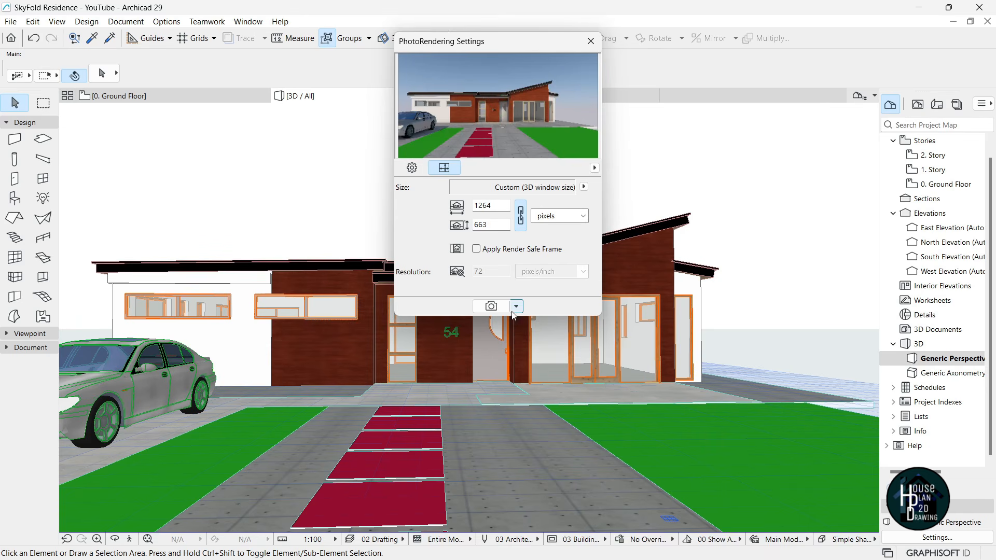
click(430, 148)
click(491, 307)
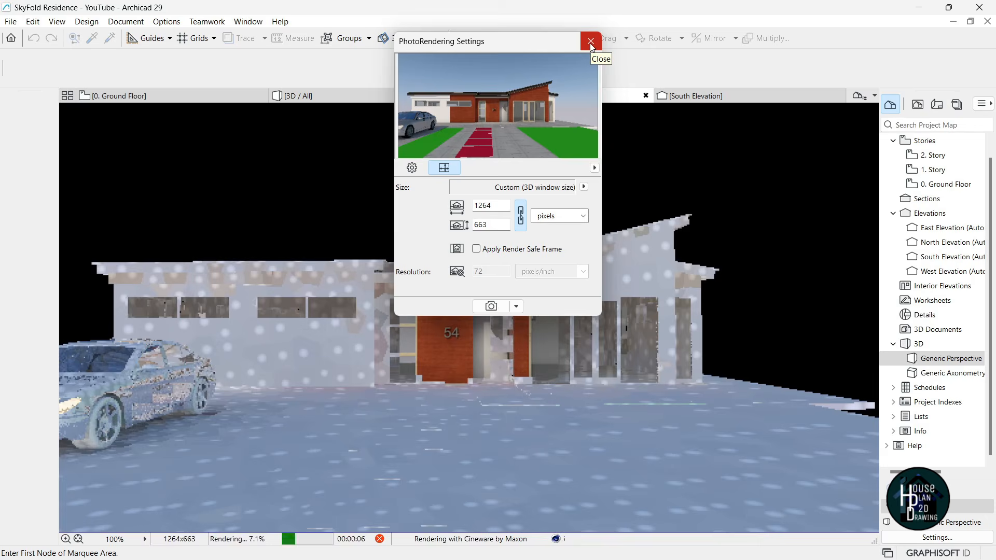
click(591, 41)
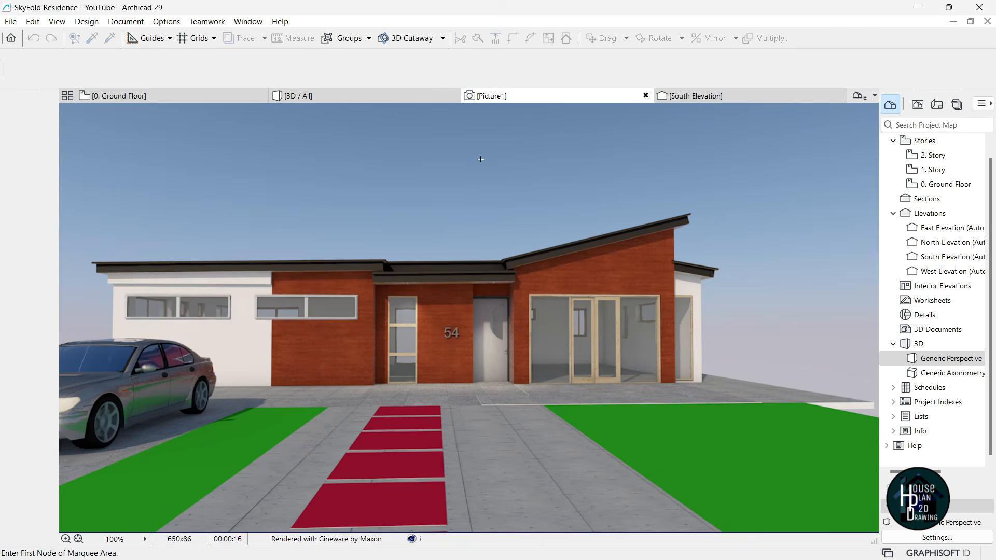
- Move the 3D camera toward the front door, then switch to the Archicad 27 house model
click(335, 99)
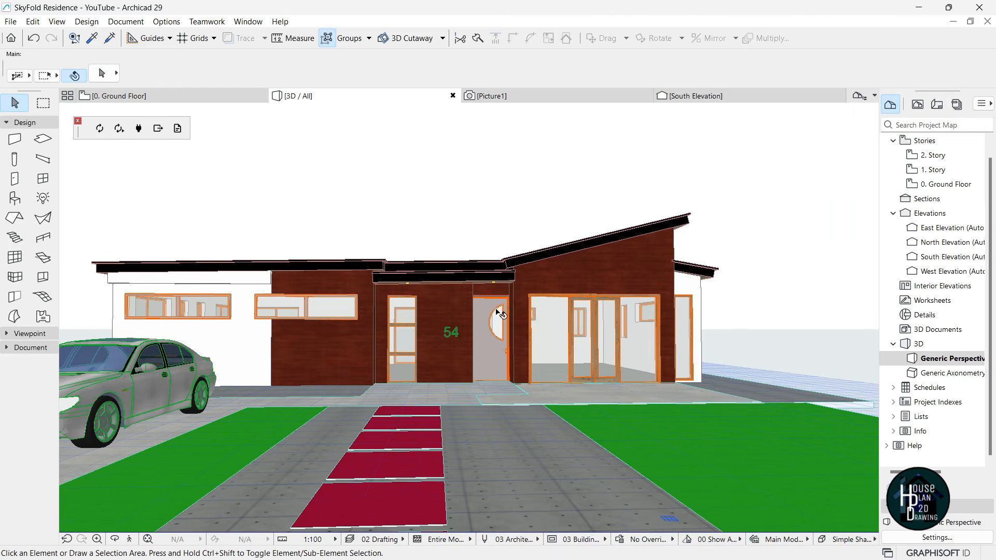
click(131, 539)
key(Up)
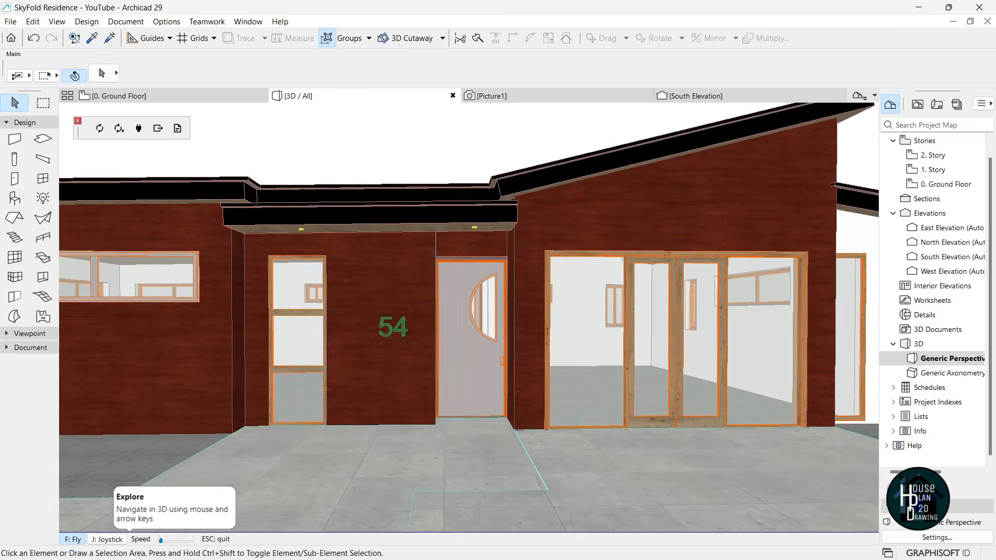
key(Escape)
key(super+Tab)
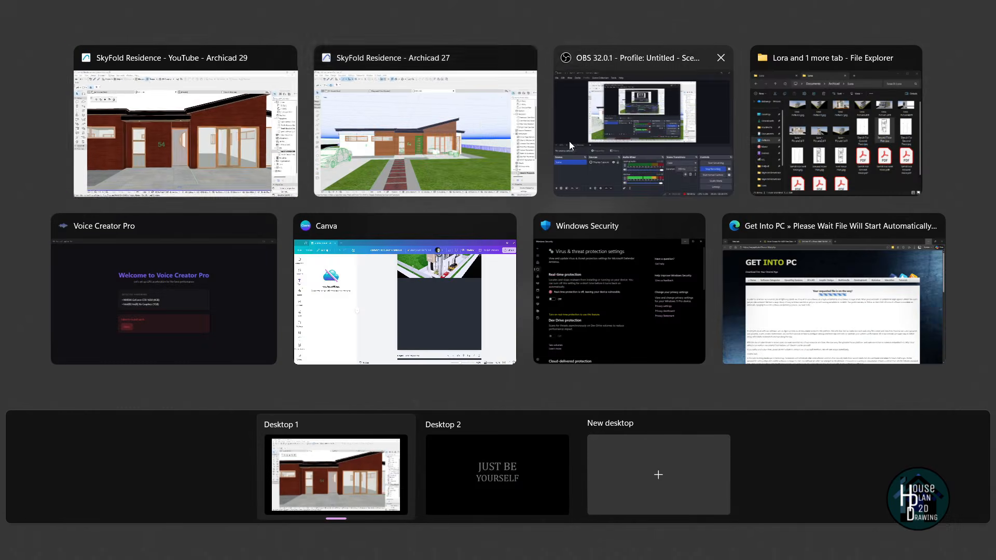
click(477, 140)
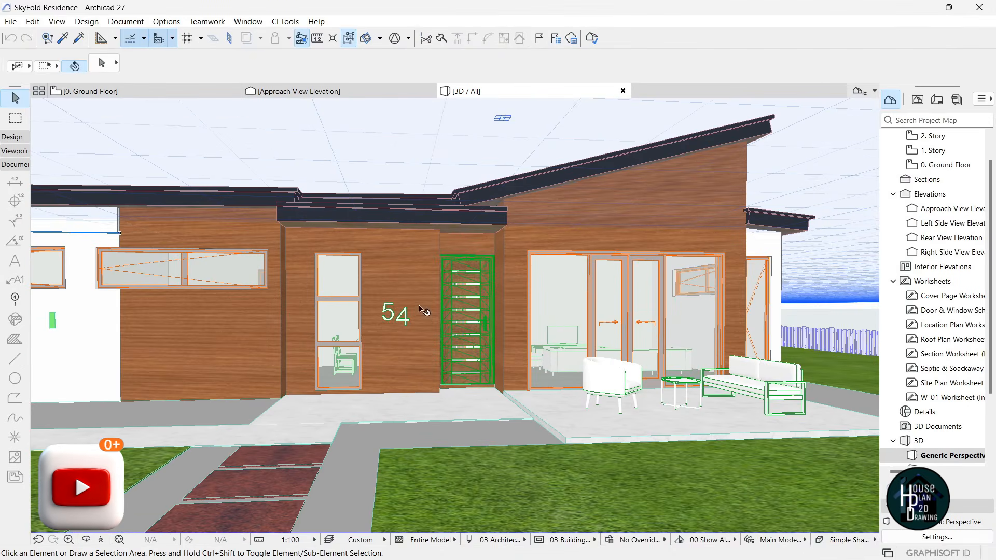
- Zoom in and out around the front entrance of the Archicad 27 model
scroll(465, 325, down, 3)
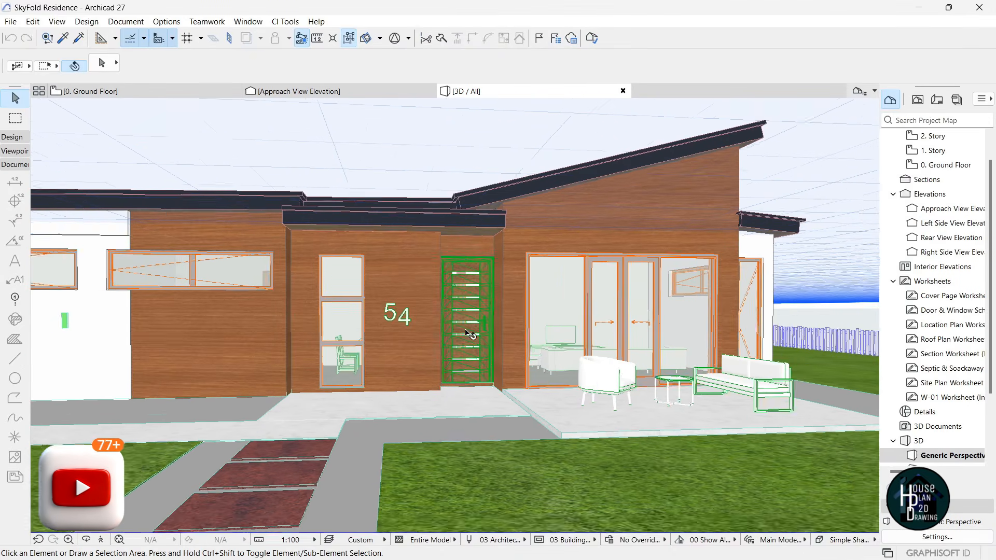
scroll(469, 329, up, 4)
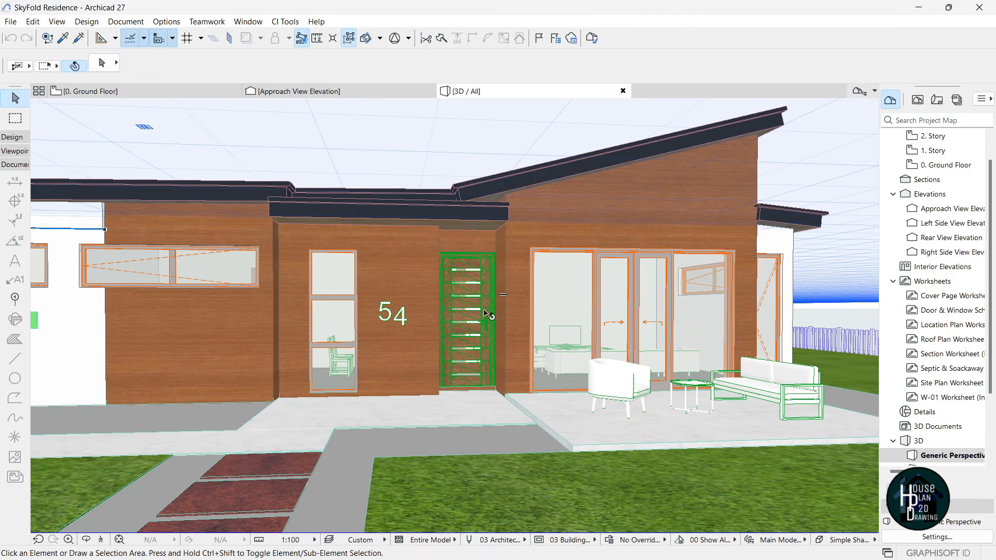
scroll(470, 310, down, 5)
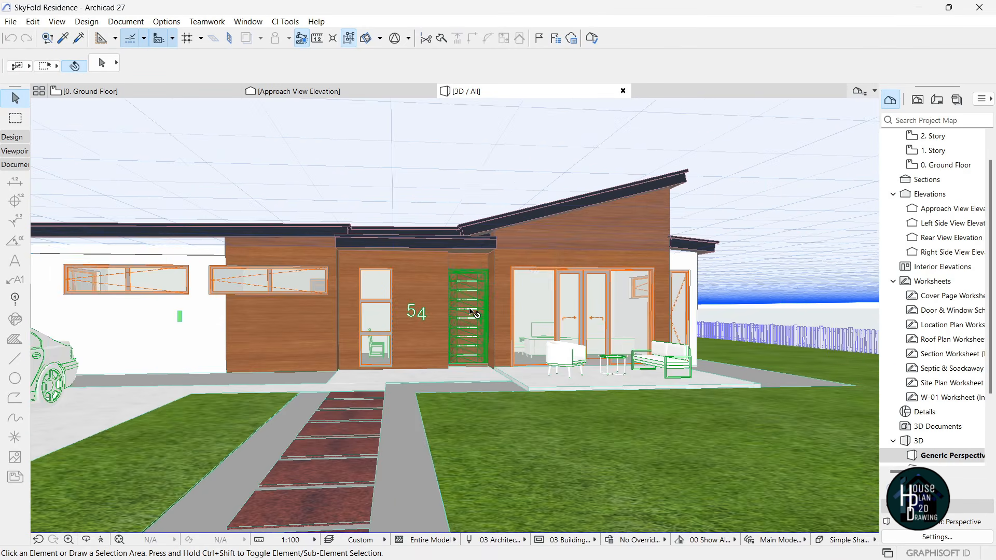
scroll(468, 307, up, 3)
scroll(470, 308, up, 2)
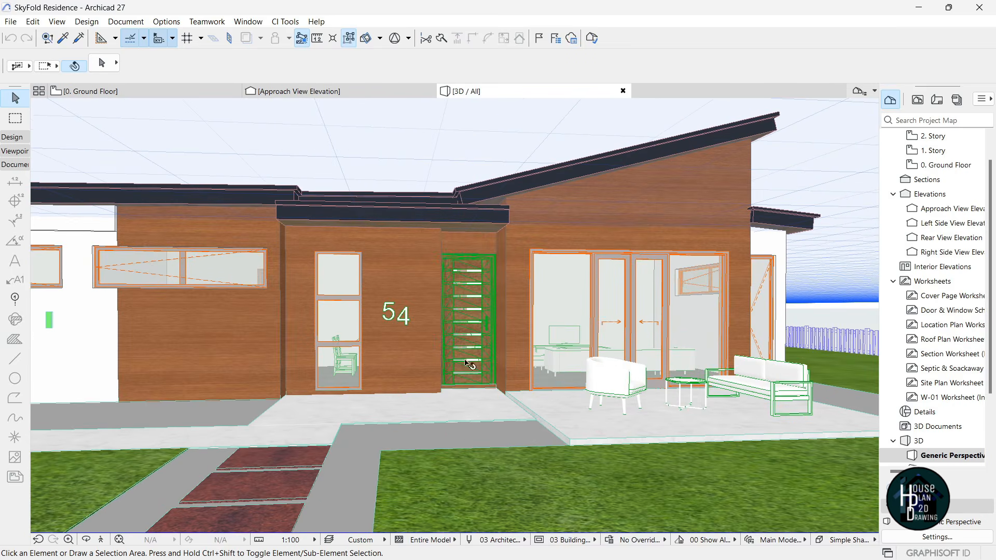
scroll(499, 301, down, 5)
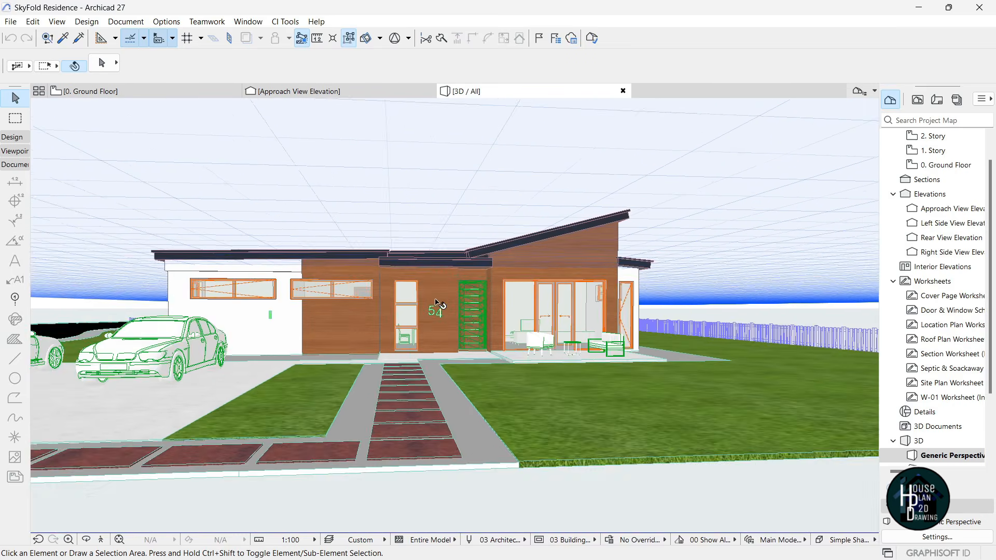
scroll(435, 297, up, 3)
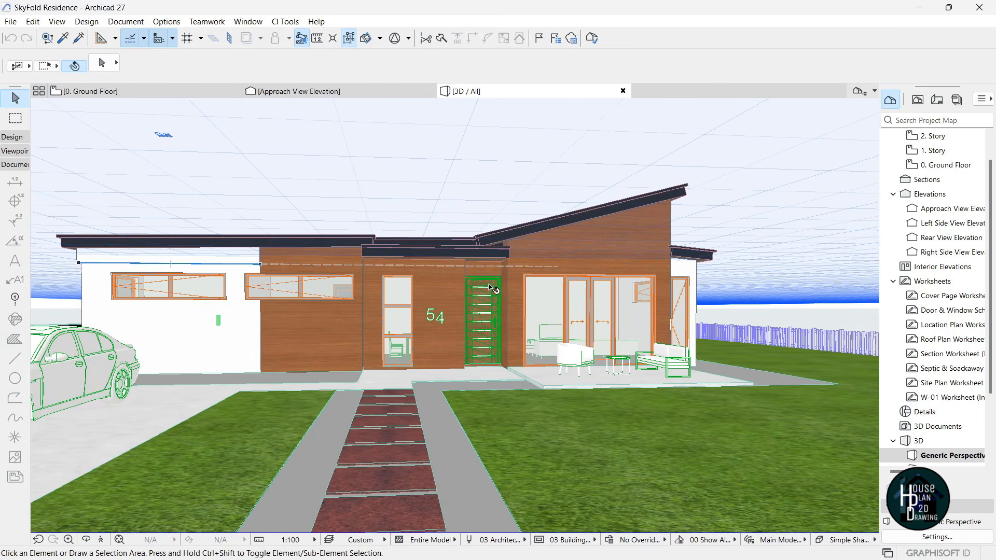
mouse_move(491, 288)
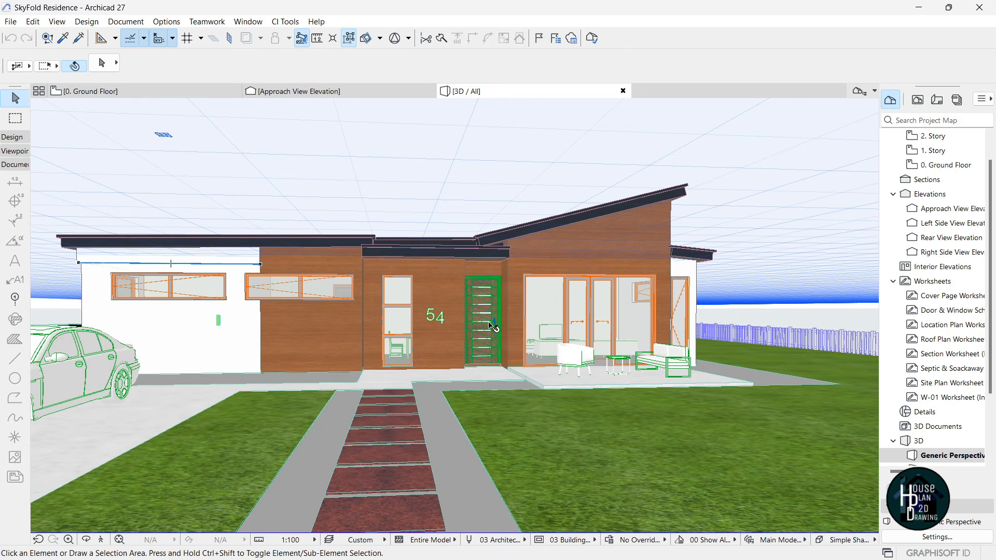
scroll(477, 296, up, 1)
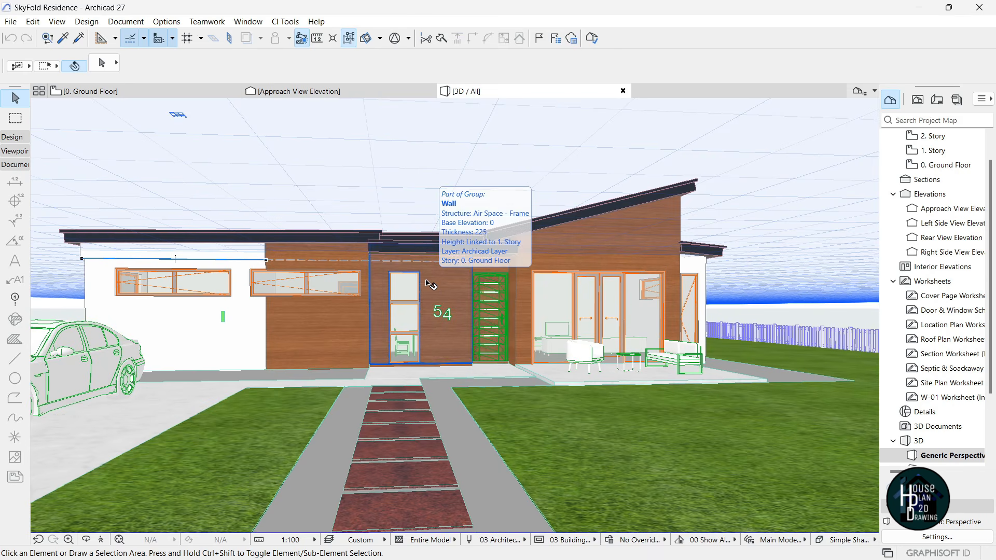
- Return to Archicad 29 and frame the house front with the parked car in Explore
key(super+Tab)
click(410, 176)
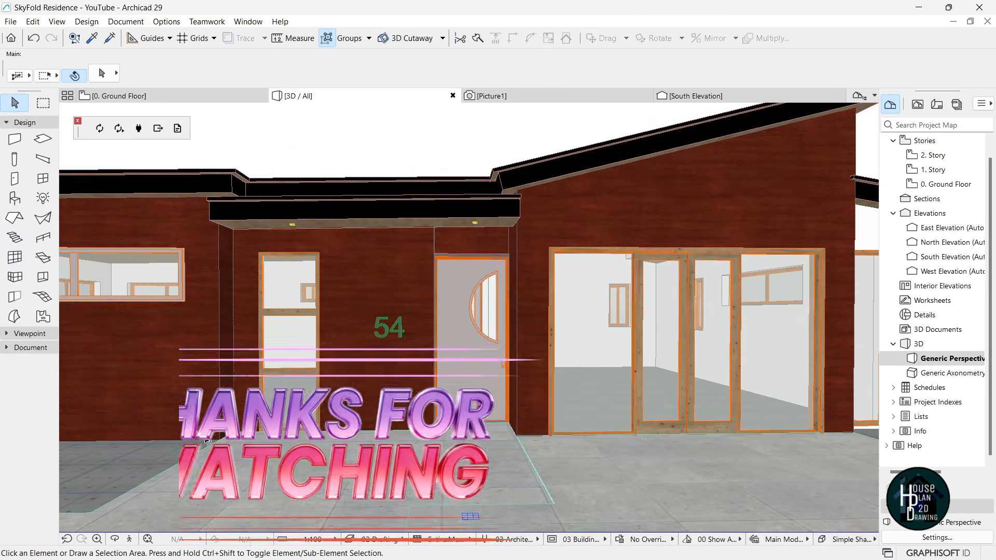
click(132, 543)
key(Down)
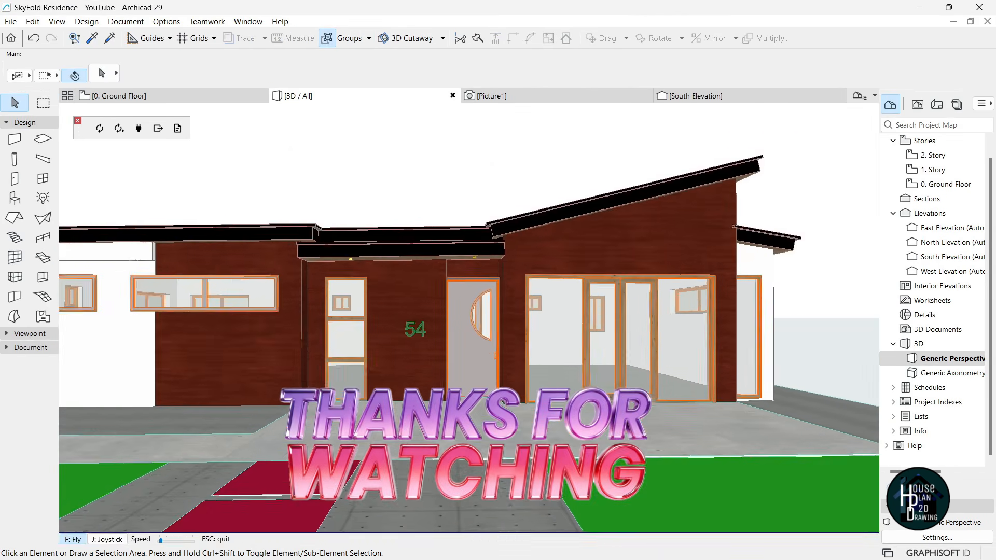
key(Left)
key(Up)
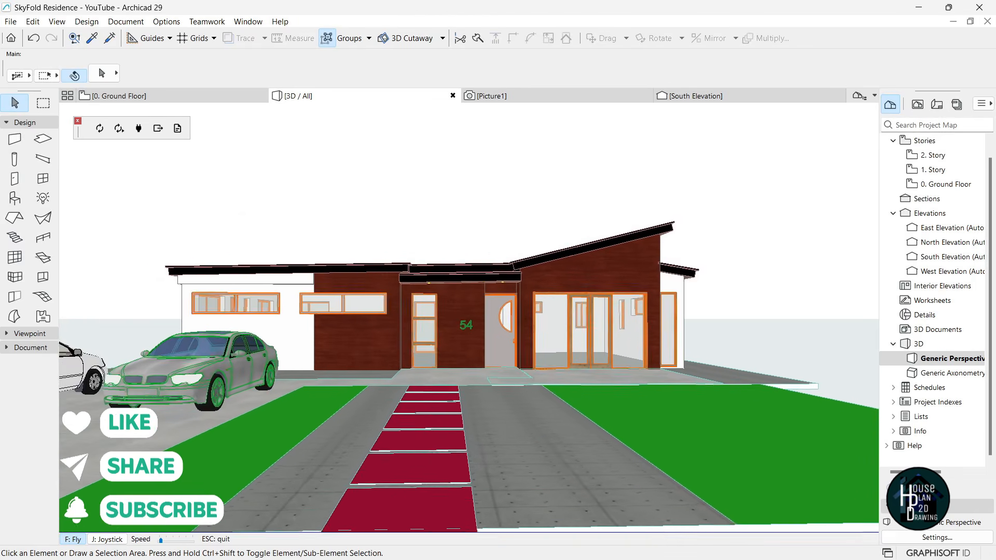